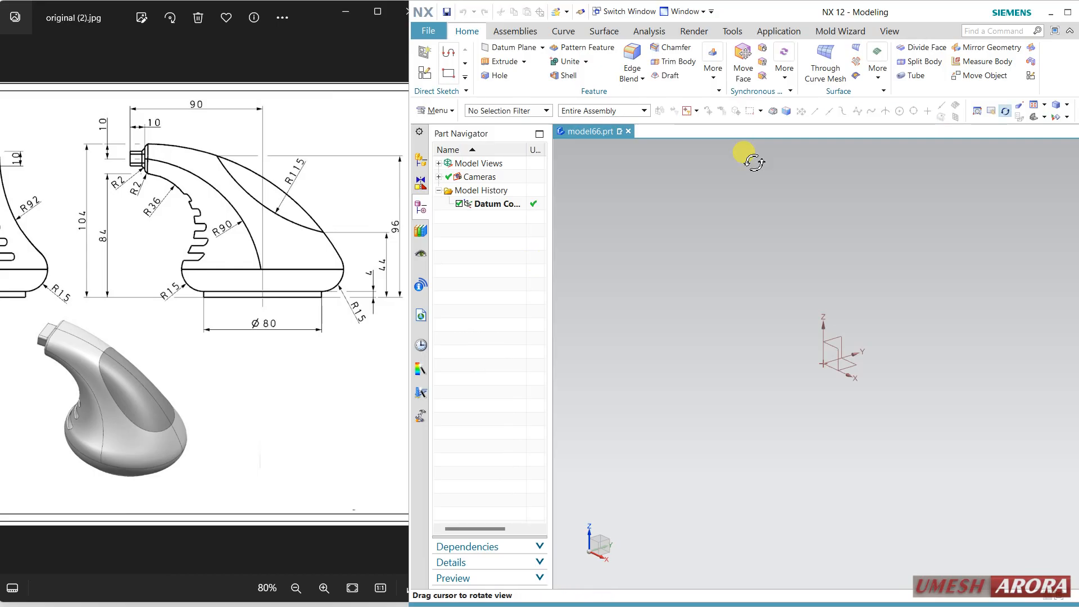
Start a new sketch on the YZ datum plane
{"action": "left_click", "coordinate": [424, 73]}
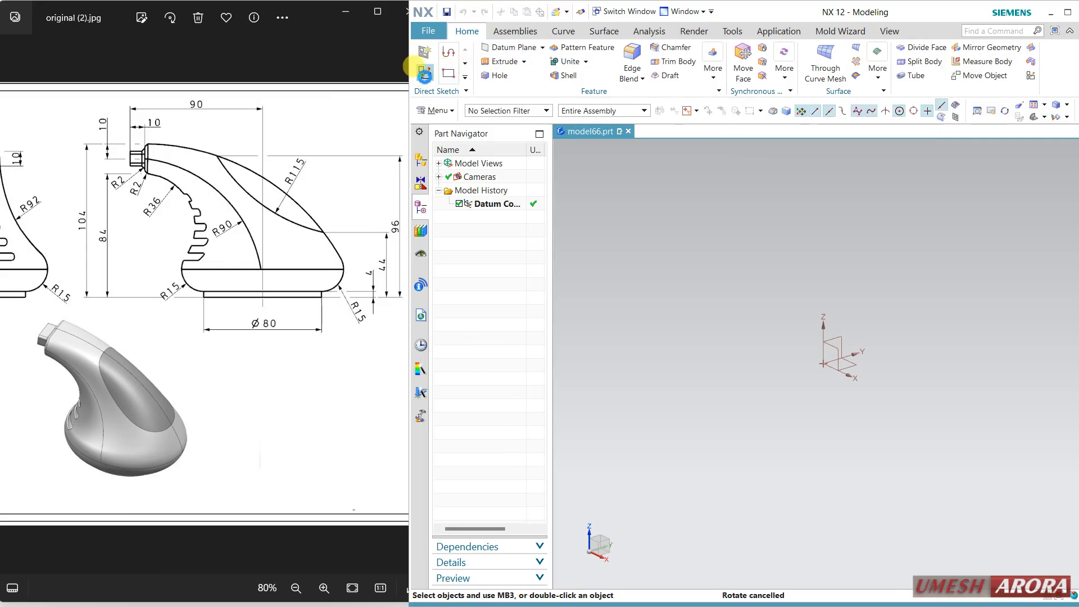
{"action": "left_click", "coordinate": [848, 346]}
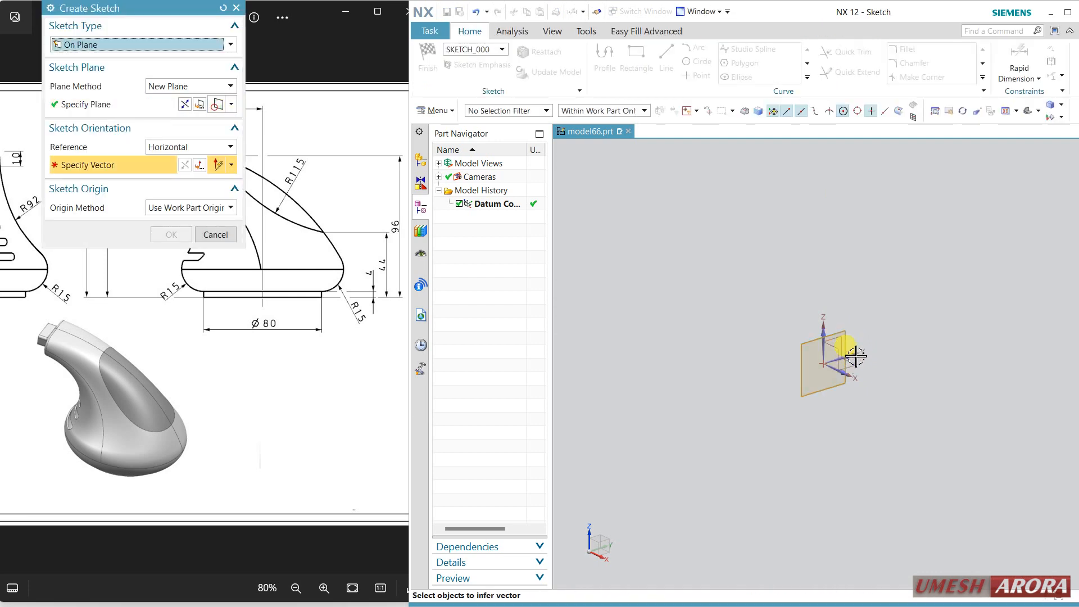
{"action": "middle_click", "coordinate": [737, 420]}
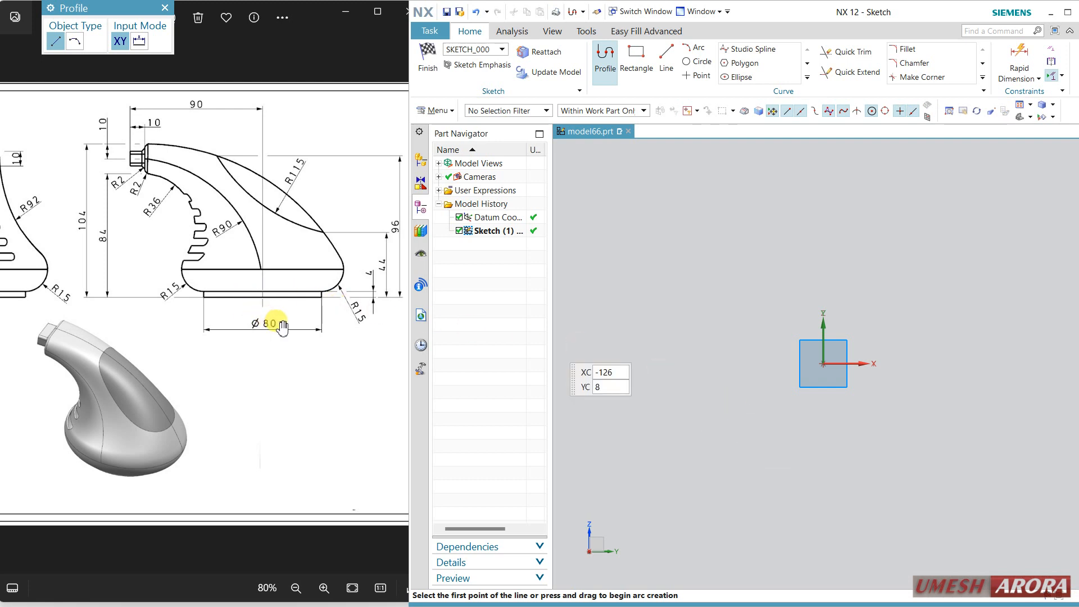
Sketch a 40 mm horizontal line from the origin along the positive horizontal axis
{"action": "mouse_move", "coordinate": [662, 292]}
{"action": "middle_mouse_down", "text": "shift"}
{"action": "mouse_move", "coordinate": [579, 373]}
{"action": "mouse_move", "coordinate": [582, 401]}
{"action": "middle_mouse_up", "text": "shift"}
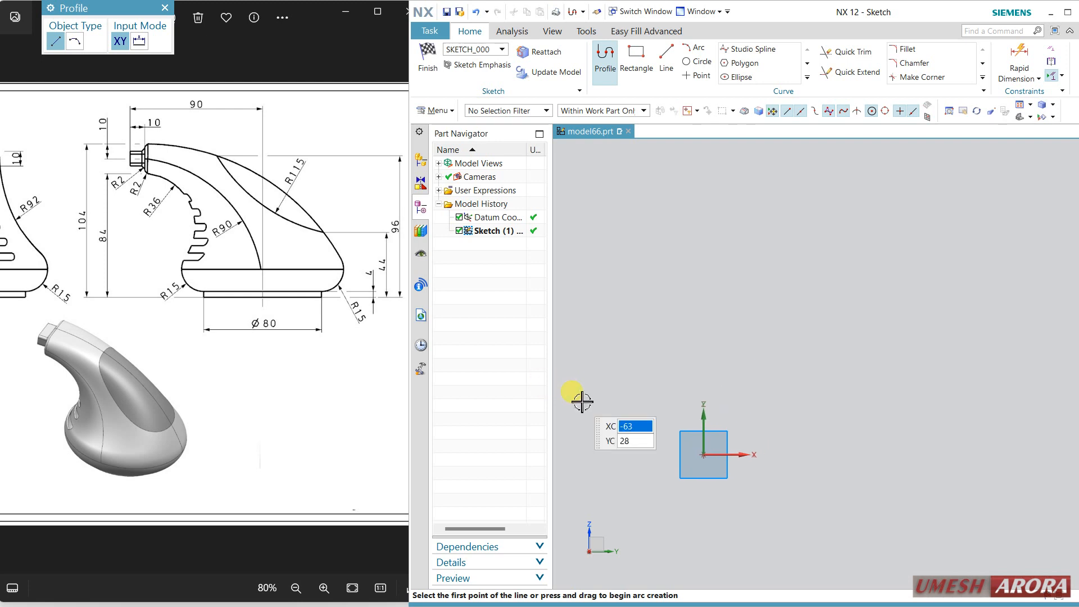
{"action": "left_click", "coordinate": [704, 455]}
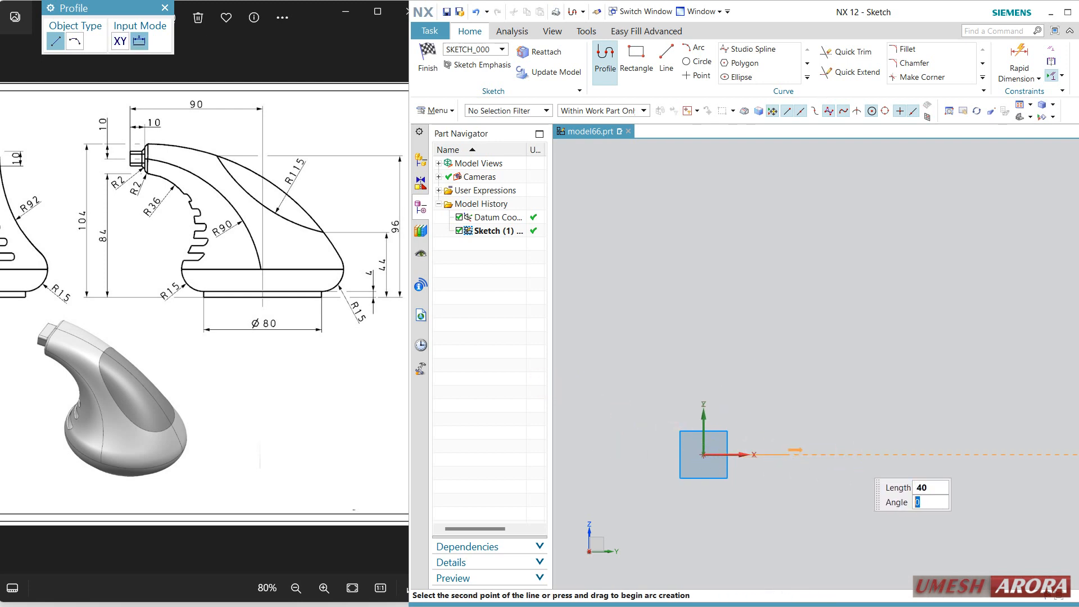
{"action": "key", "text": "Return"}
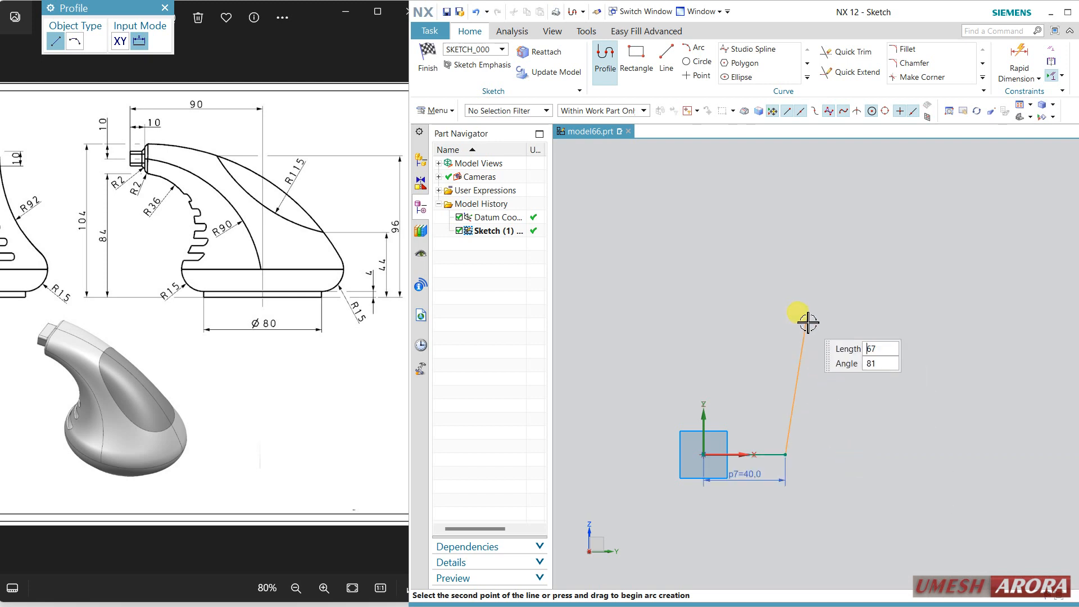
{"action": "key", "text": "Escape"}
Sketch an arc of about 12 mm radius at the base line's free end, and a second arc of about 171 mm radius rising from its end
{"action": "left_click", "coordinate": [695, 48]}
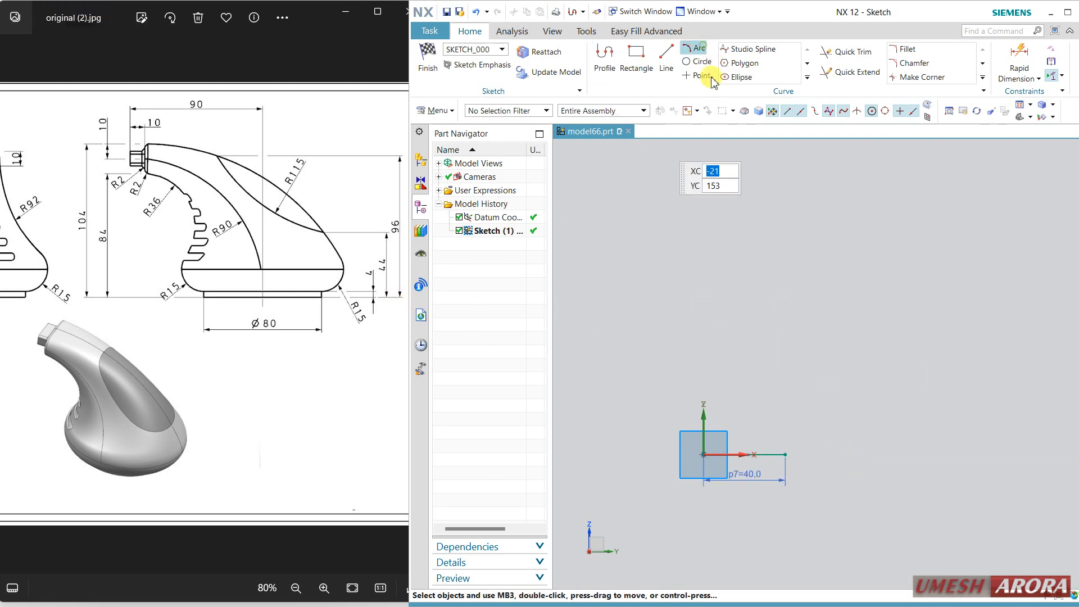
{"action": "left_click", "coordinate": [785, 454]}
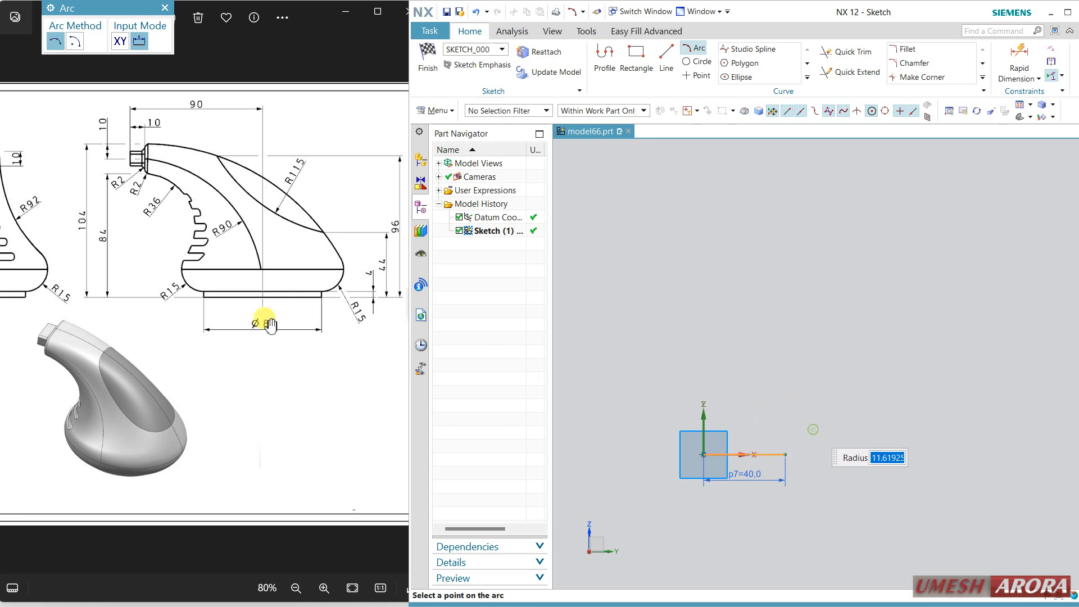
{"action": "key", "text": "Return"}
{"action": "left_click", "coordinate": [803, 414]}
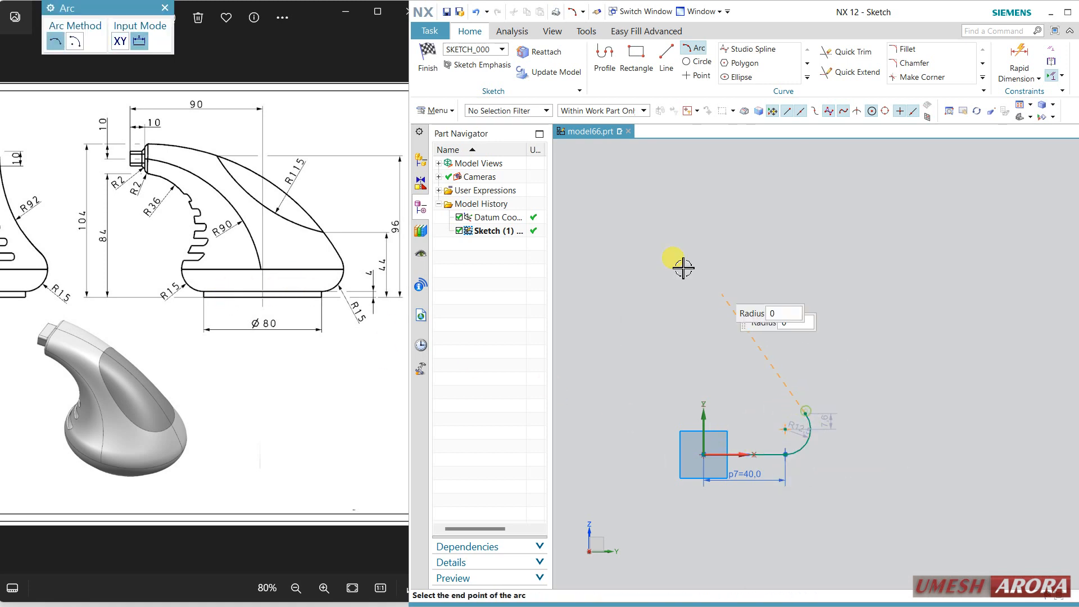
{"action": "left_click", "coordinate": [602, 230]}
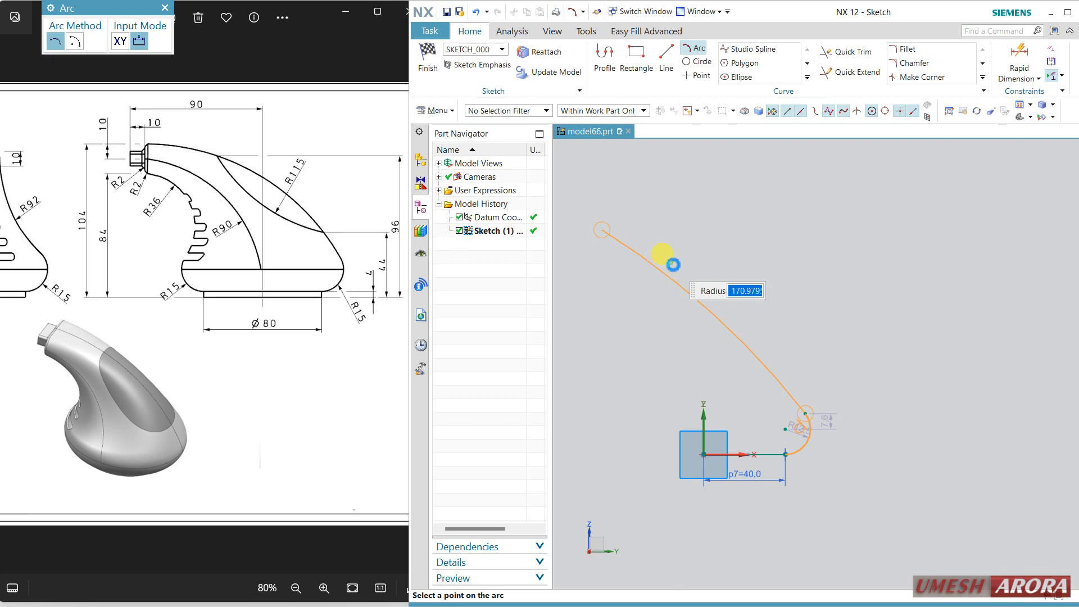
{"action": "left_click", "coordinate": [674, 267]}
{"action": "key", "text": "Escape"}
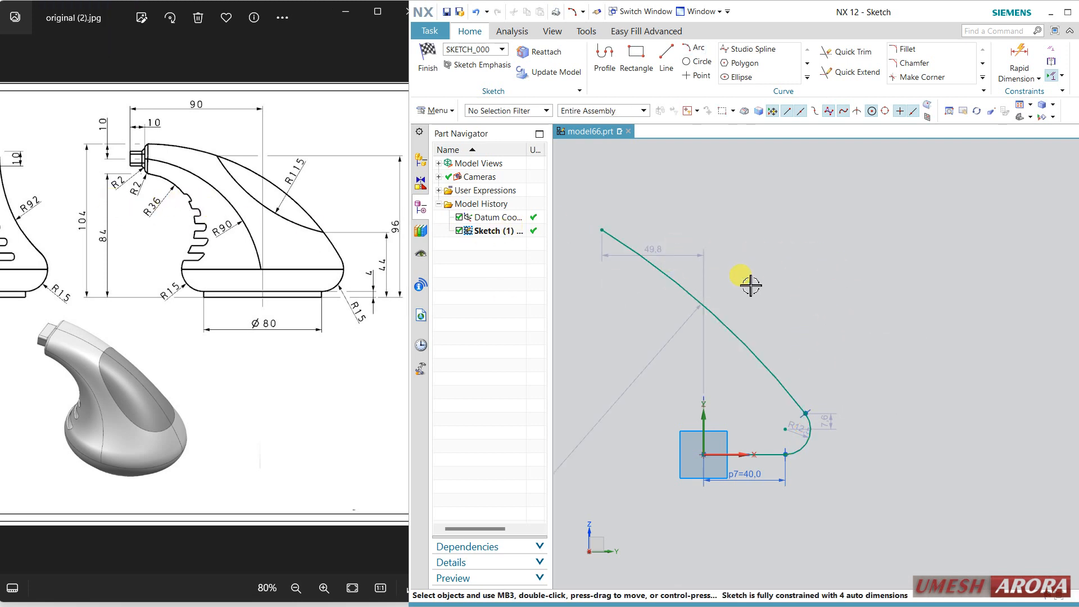
Dimension the height of the large arc's upper end above the base line and set it to 104 mm
{"action": "middle_click_drag", "start_coordinate": [753, 283], "coordinate": [853, 286], "text": "shift"}
{"action": "left_click", "coordinate": [1019, 62]}
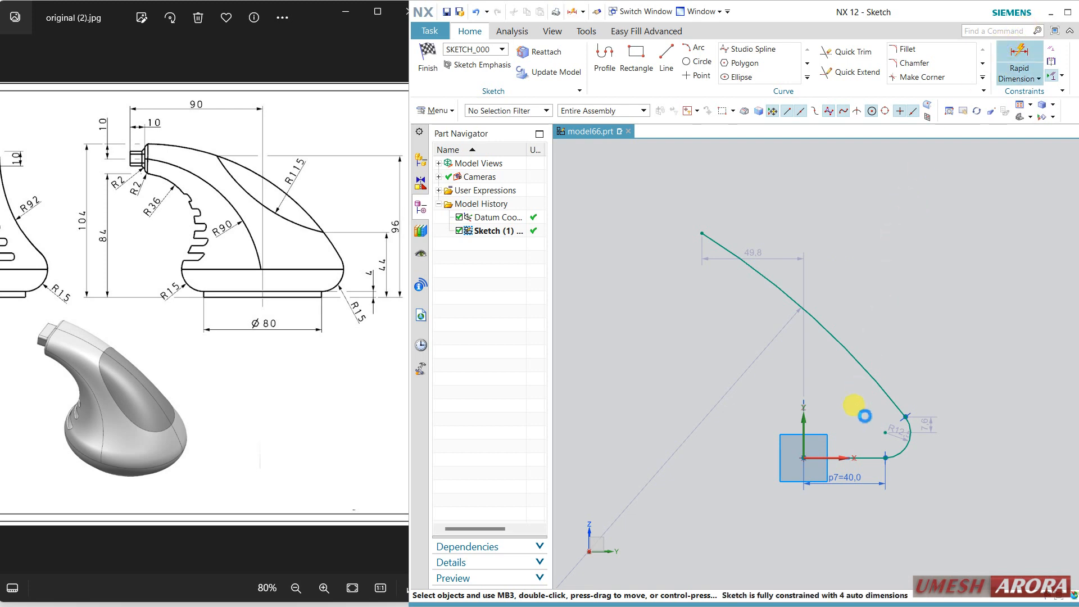
{"action": "left_click", "coordinate": [837, 455]}
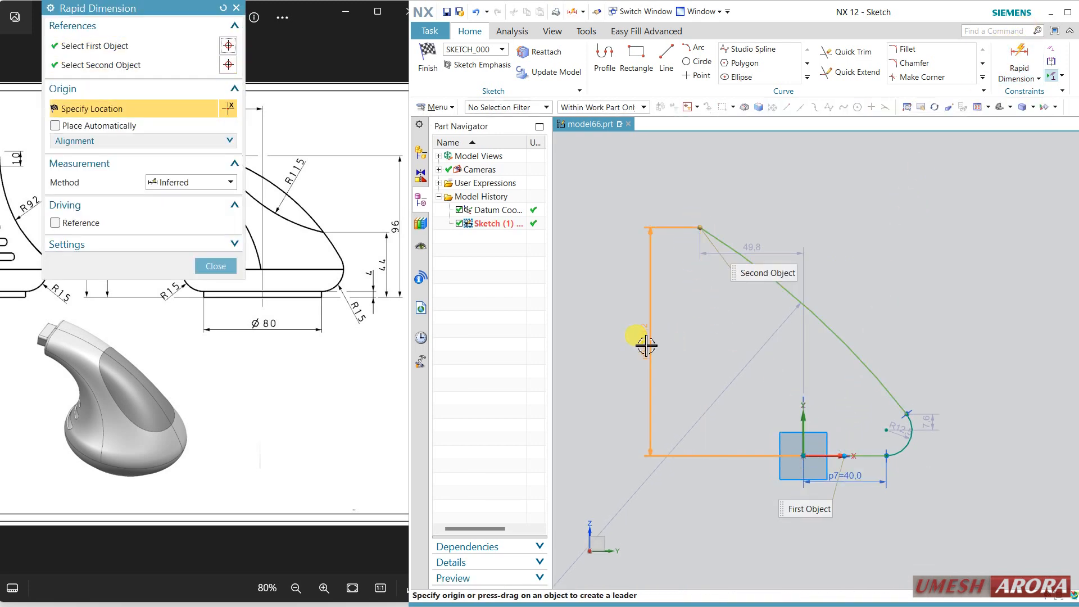
{"action": "left_click", "coordinate": [642, 343]}
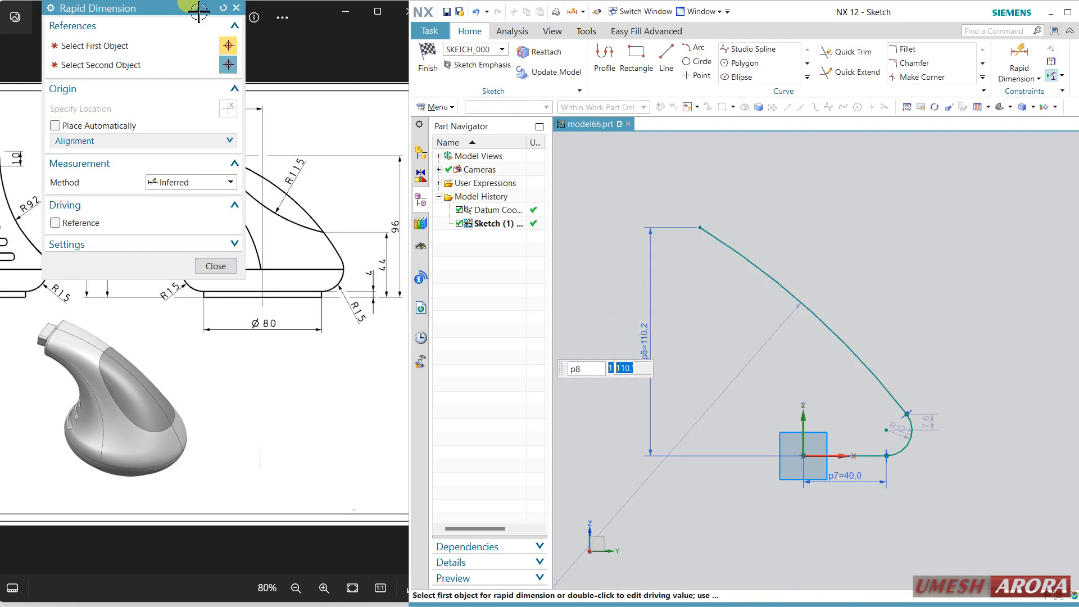
{"action": "left_click_drag", "start_coordinate": [203, 11], "coordinate": [534, 34]}
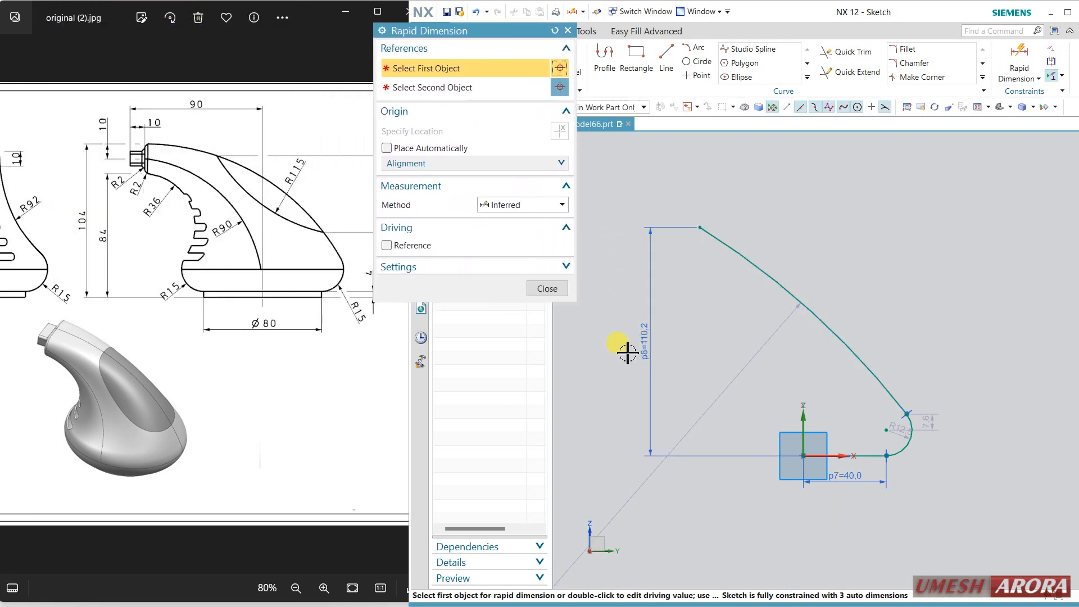
{"action": "left_click", "coordinate": [535, 288]}
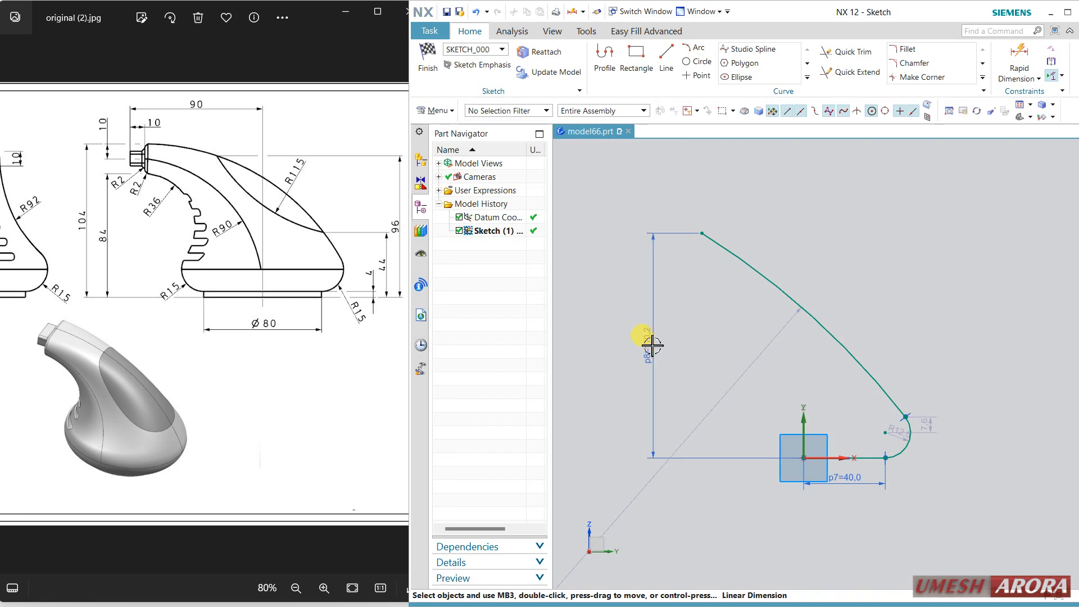
{"action": "double_click", "coordinate": [656, 300]}
{"action": "type", "text": "104"}
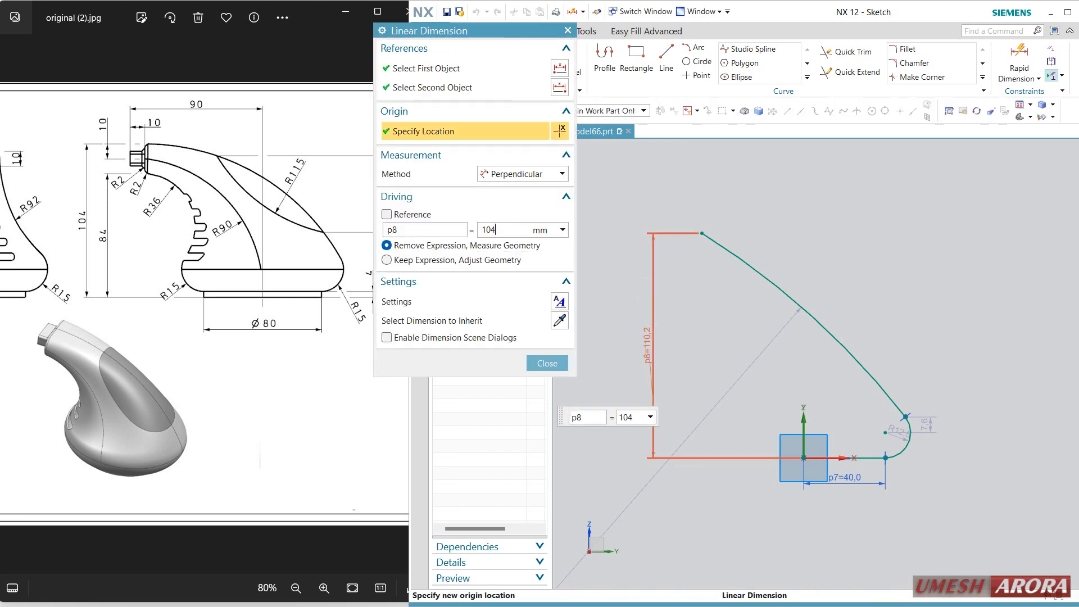
{"action": "key", "text": "Return"}
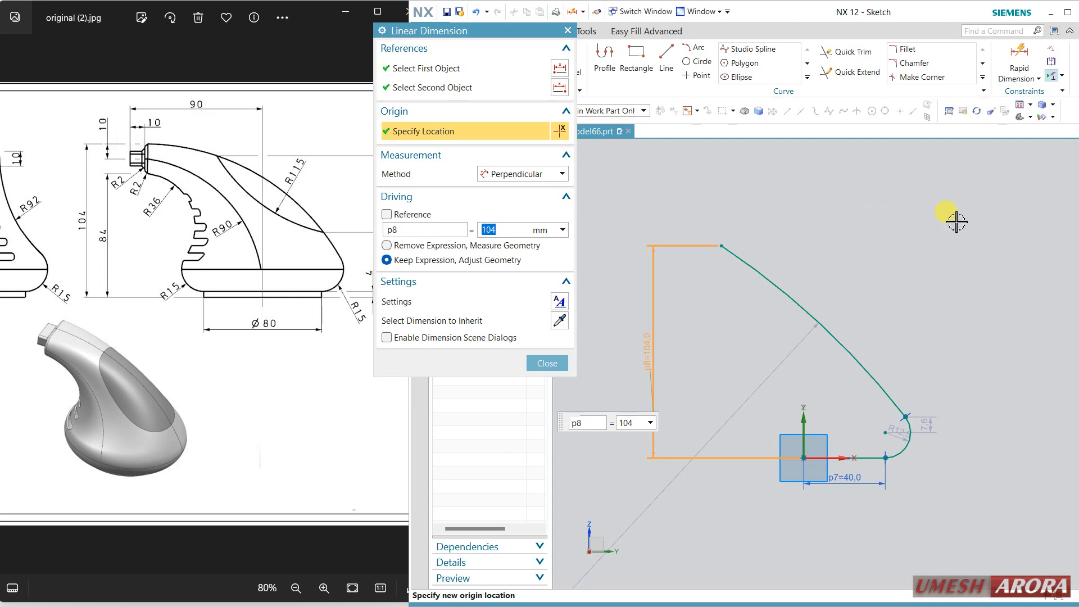
Dimension the horizontal distance from the vertical axis to the large arc's upper end as 90 mm
{"action": "left_click", "coordinate": [1019, 63]}
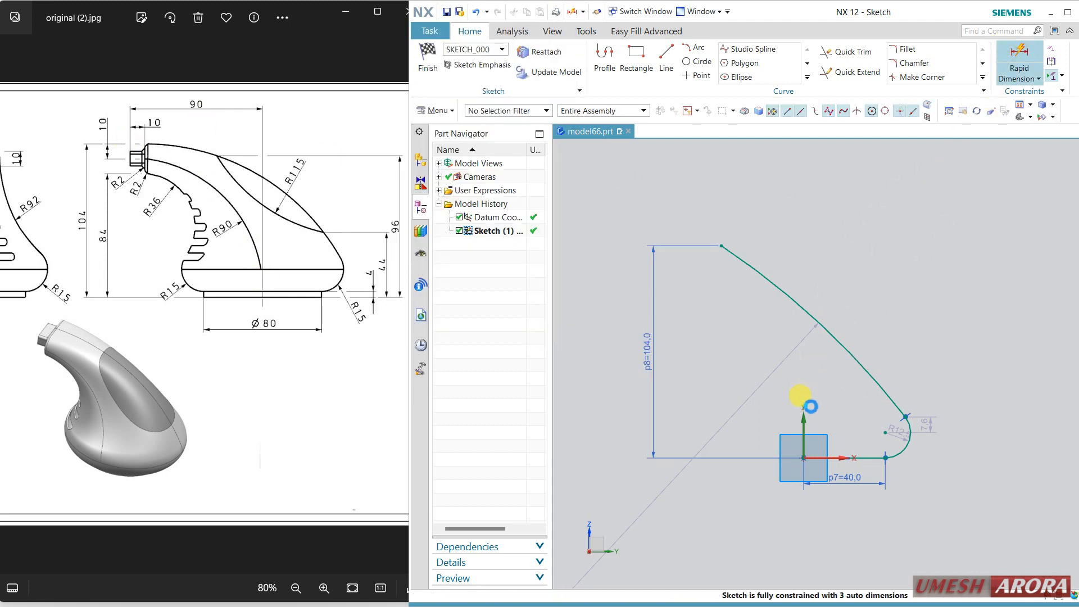
{"action": "left_click", "coordinate": [806, 419]}
{"action": "left_click", "coordinate": [715, 235]}
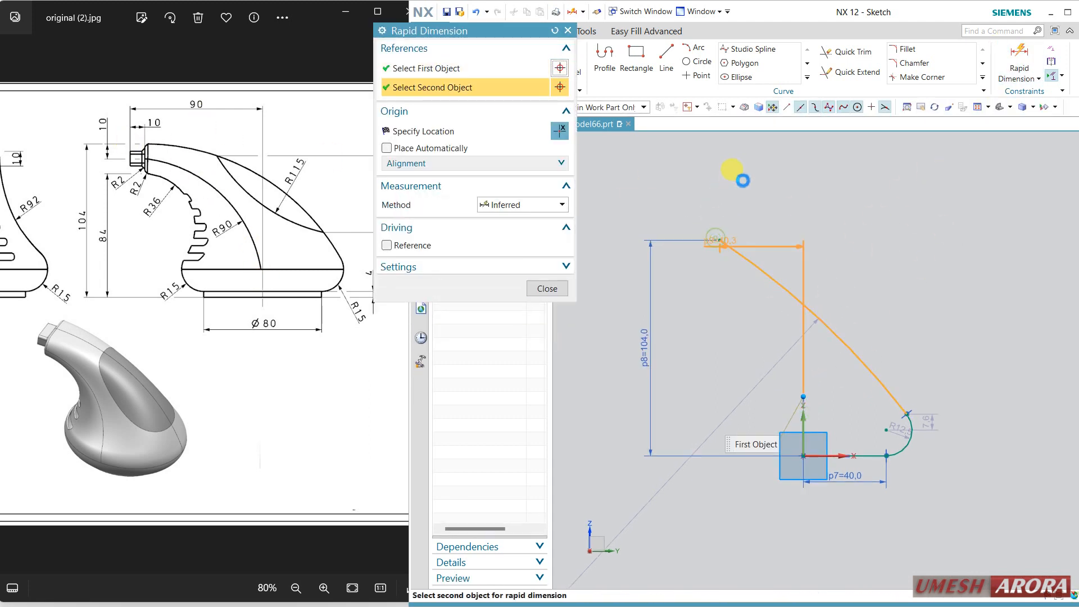
{"action": "left_click", "coordinate": [743, 178]}
{"action": "type", "text": "90"}
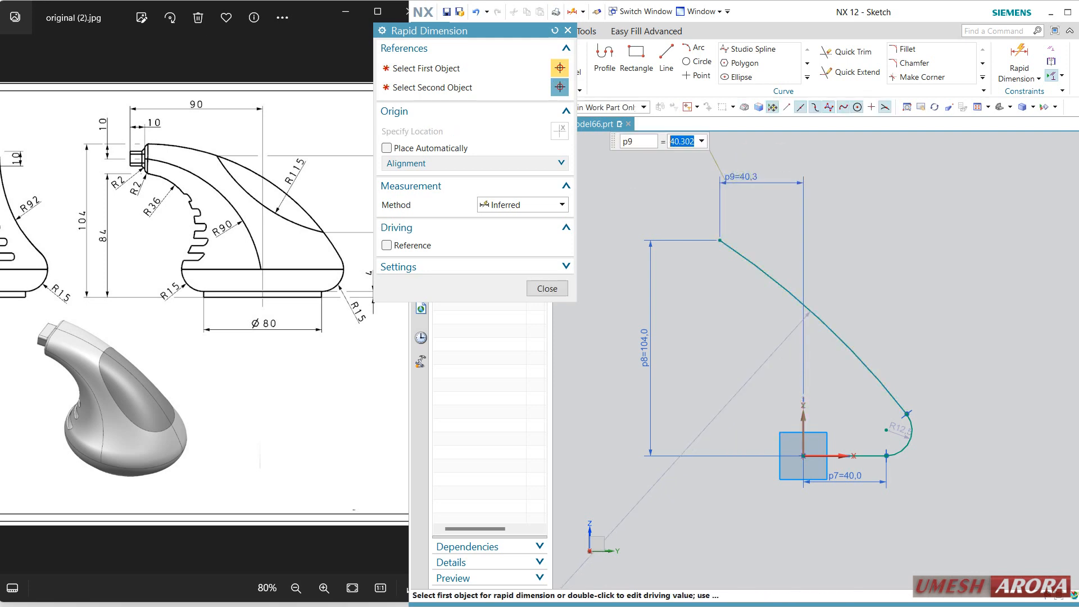
{"action": "key", "text": "Return"}
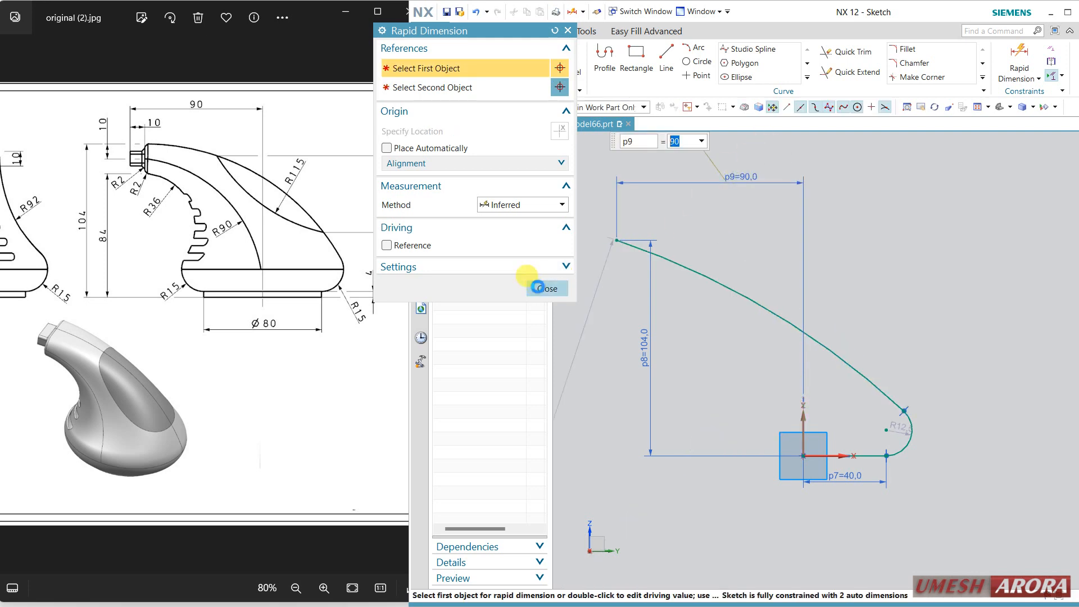
{"action": "left_click", "coordinate": [537, 287]}
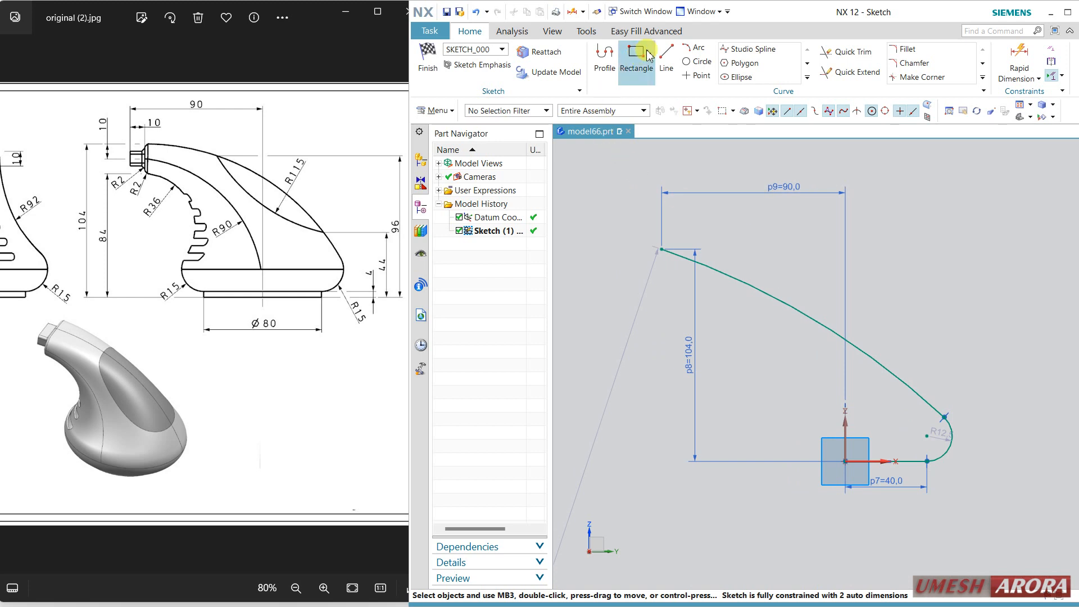
Sketch a horizontal line about 28 mm long outward from the large arc's upper end and make the arc tangent to it
{"action": "left_click", "coordinate": [667, 56]}
{"action": "left_click", "coordinate": [661, 249]}
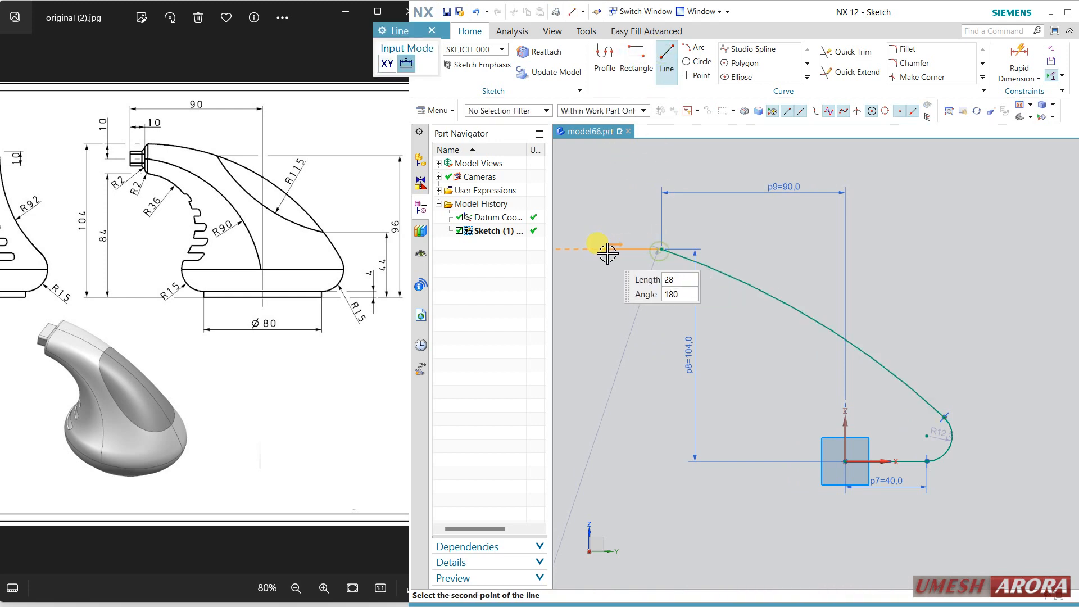
{"action": "key", "text": "Return"}
{"action": "key", "text": "Escape"}
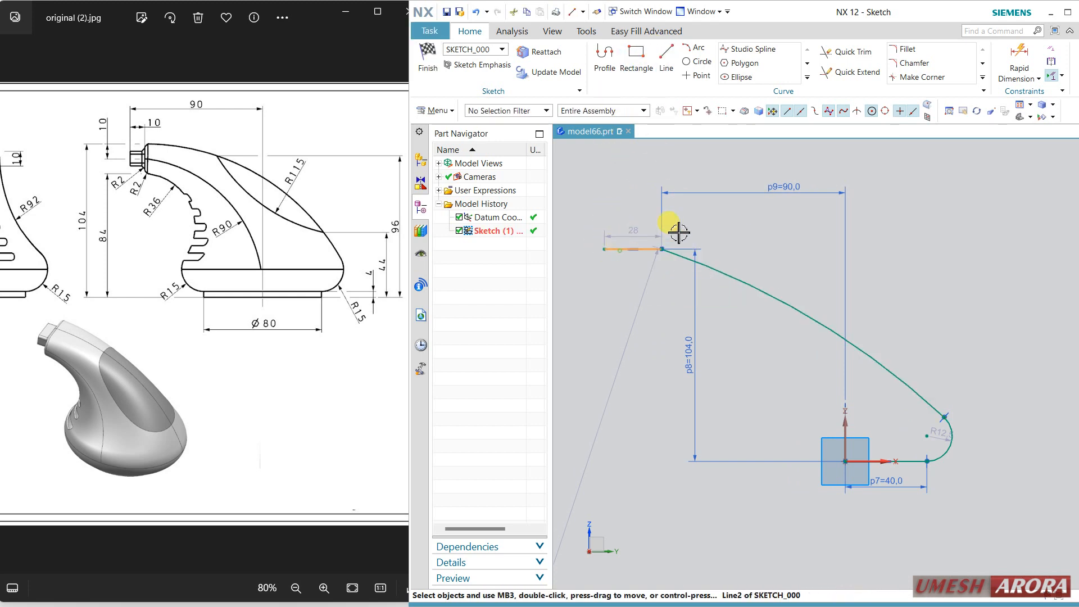
{"action": "left_click", "coordinate": [696, 263]}
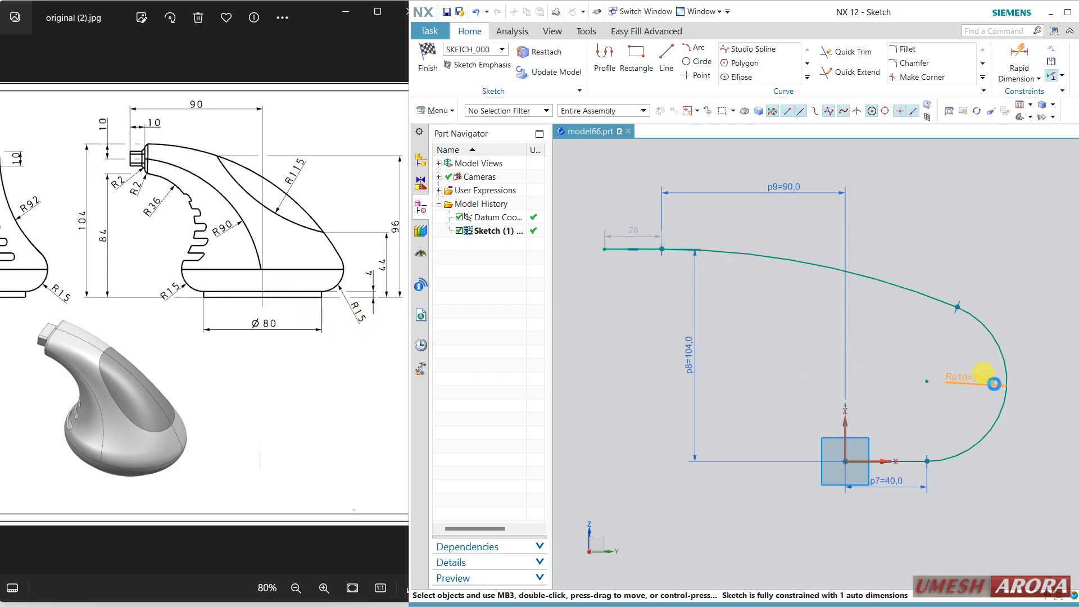
Set the radius of the small arc beside the base line to 15 mm
{"action": "double_click", "coordinate": [993, 385]}
{"action": "type", "text": "15"}
{"action": "key", "text": "Return"}
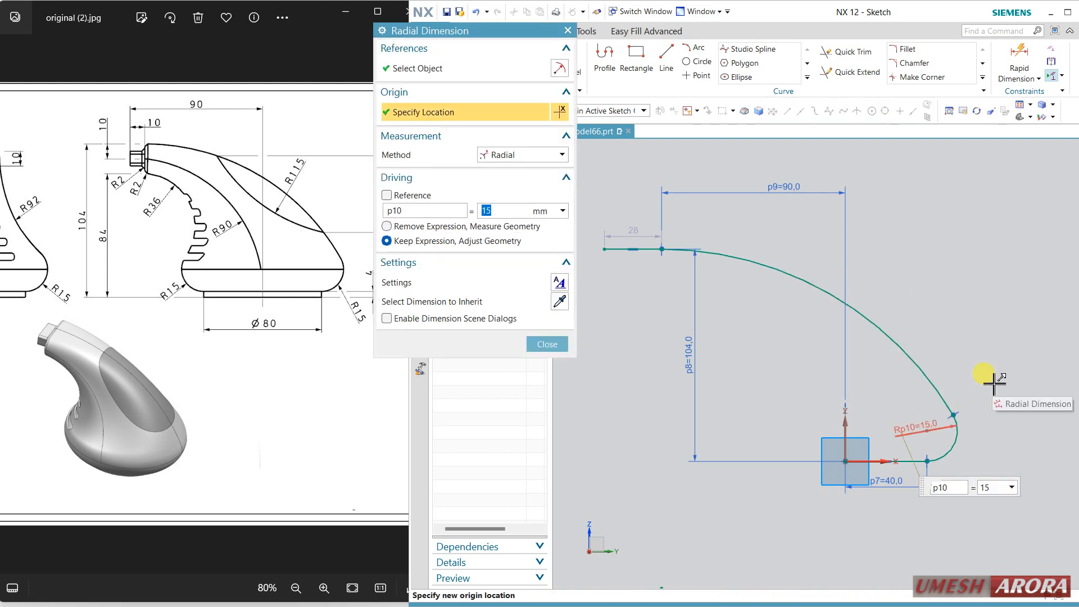
{"action": "left_click", "coordinate": [539, 344]}
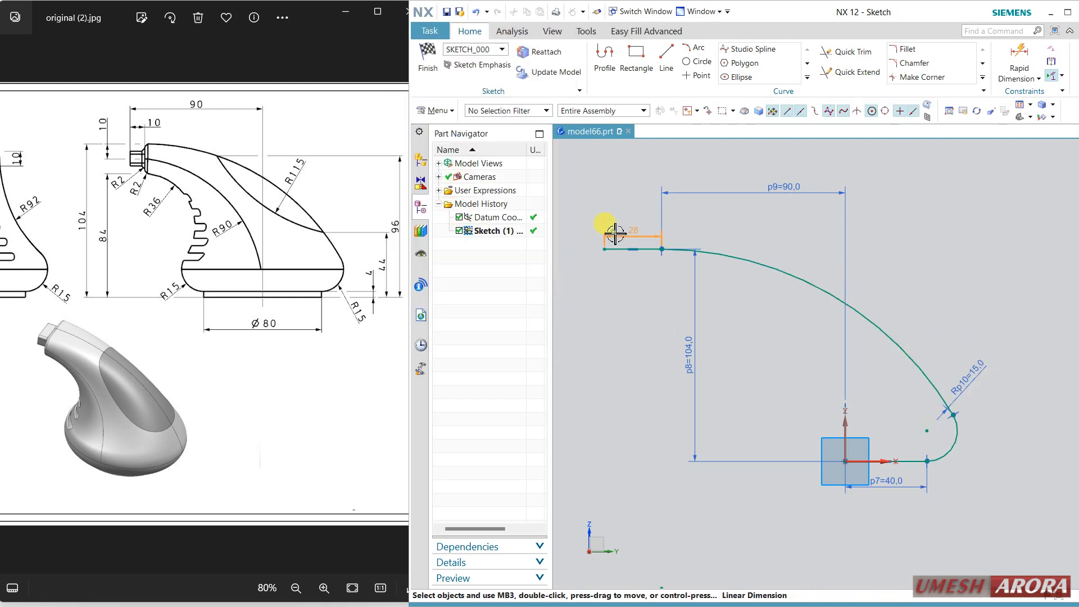
Set the length of the short horizontal line at the large arc's upper end to 12 mm and convert it to reference
{"action": "double_click", "coordinate": [611, 234]}
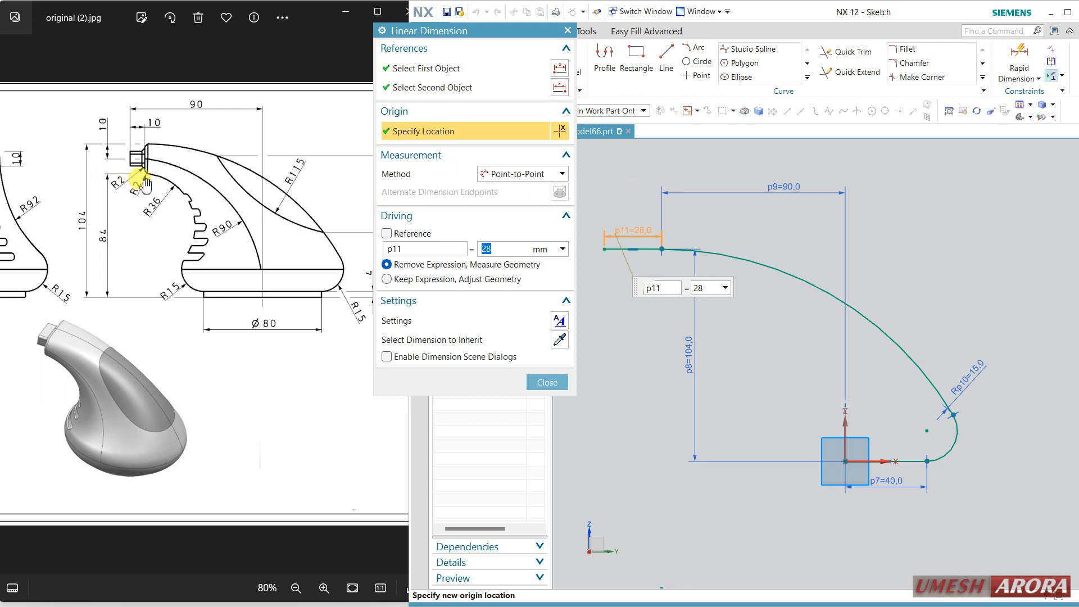
{"action": "key", "text": "Return"}
{"action": "left_click", "coordinate": [528, 385]}
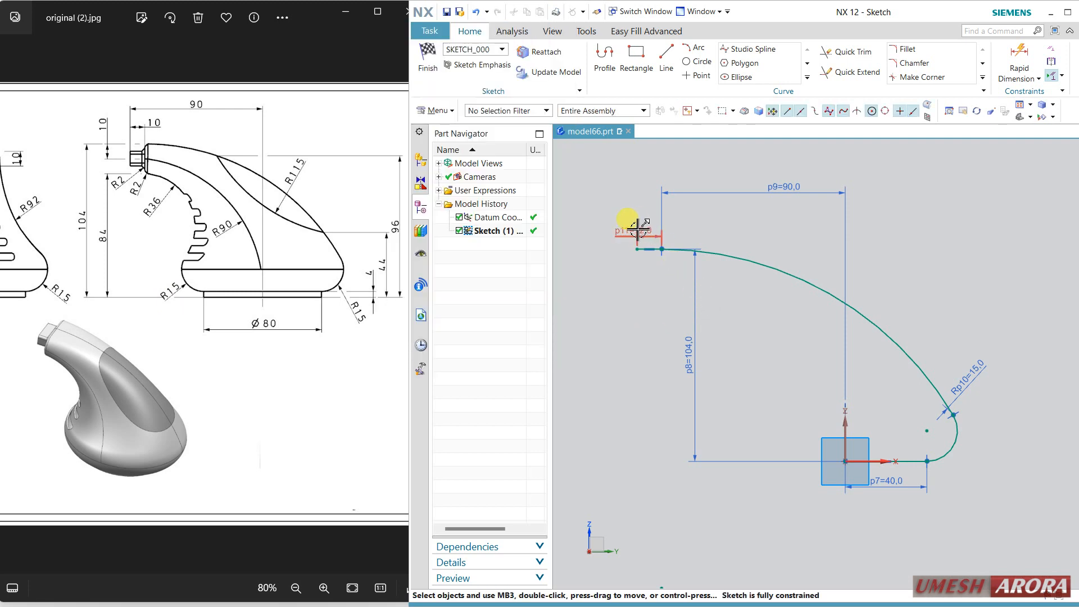
{"action": "scroll", "coordinate": [642, 268], "scroll_direction": "up", "scroll_amount": 3}
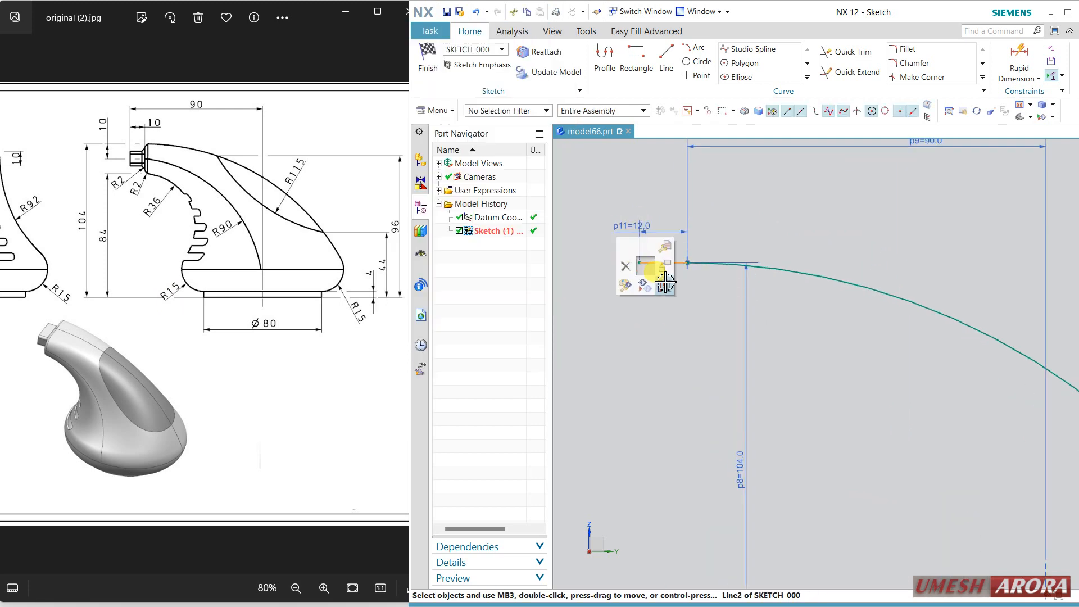
{"action": "scroll", "coordinate": [662, 303], "scroll_direction": "down", "scroll_amount": 2}
{"action": "scroll", "coordinate": [662, 305], "scroll_direction": "down", "scroll_amount": 2}
{"action": "scroll", "coordinate": [775, 477], "scroll_direction": "up", "scroll_amount": 2}
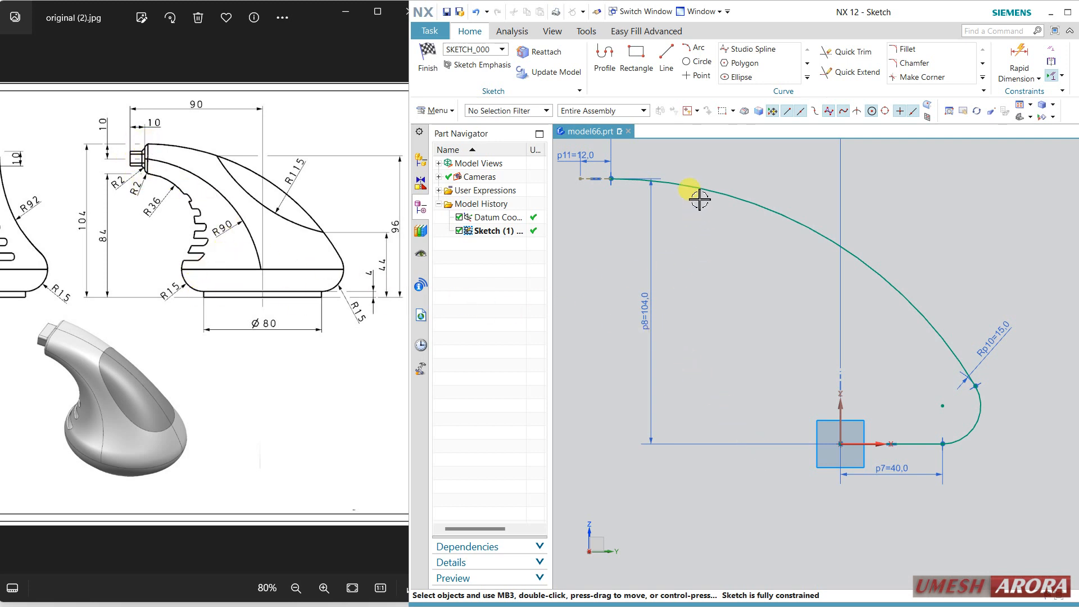
Sketch a 20 mm vertical line downward from the large arc's upper end
{"action": "left_click", "coordinate": [666, 57]}
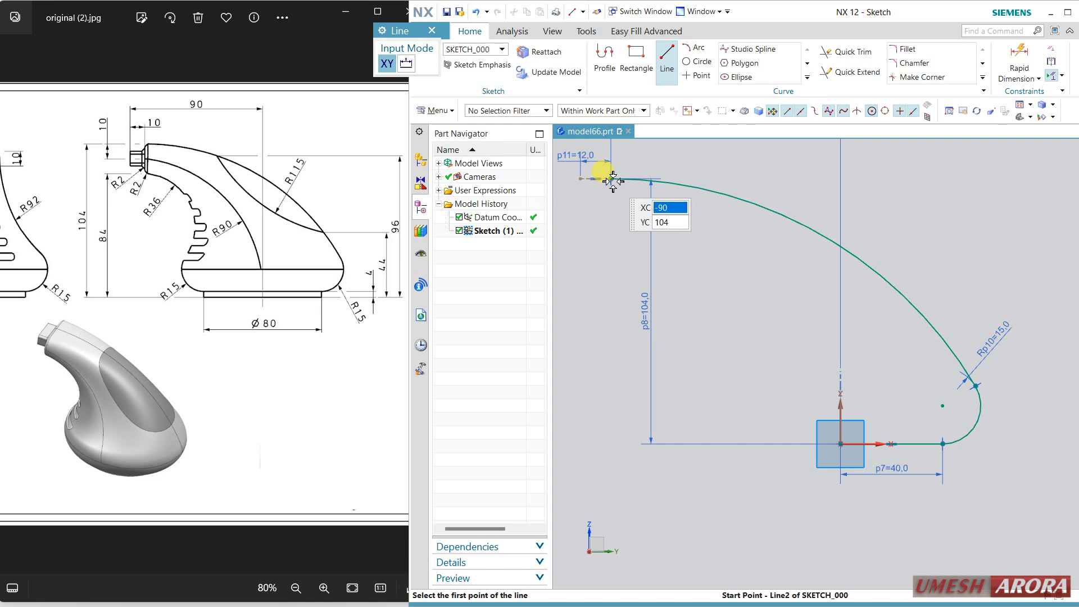
{"action": "left_click", "coordinate": [611, 179]}
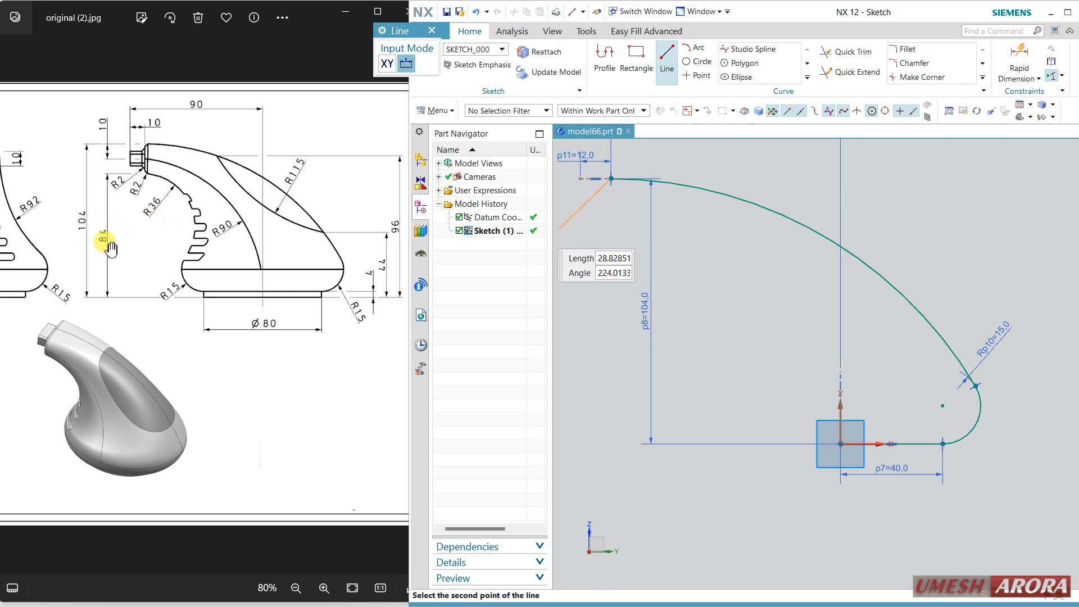
{"action": "left_click", "coordinate": [616, 254]}
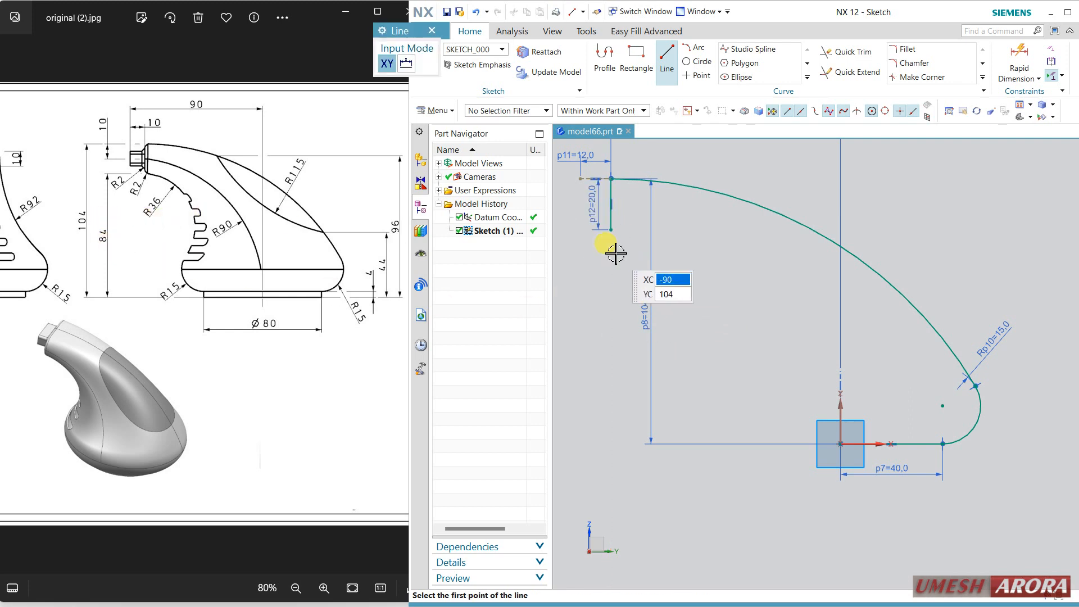
Sketch a 40 mm horizontal line from the origin, extending opposite the existing base line
{"action": "key", "text": "Escape"}
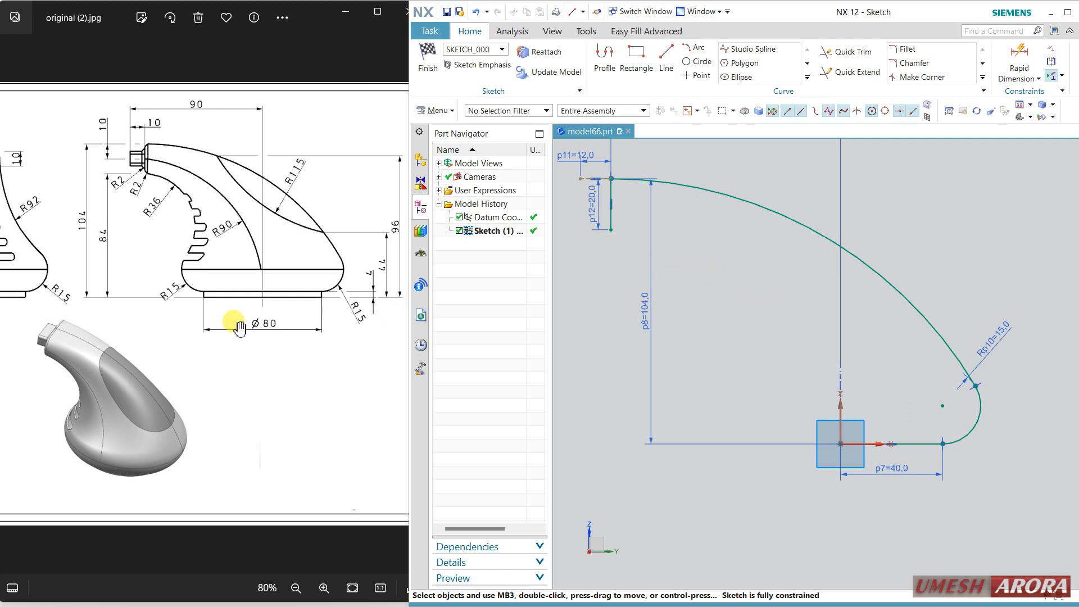
{"action": "left_click", "coordinate": [694, 48]}
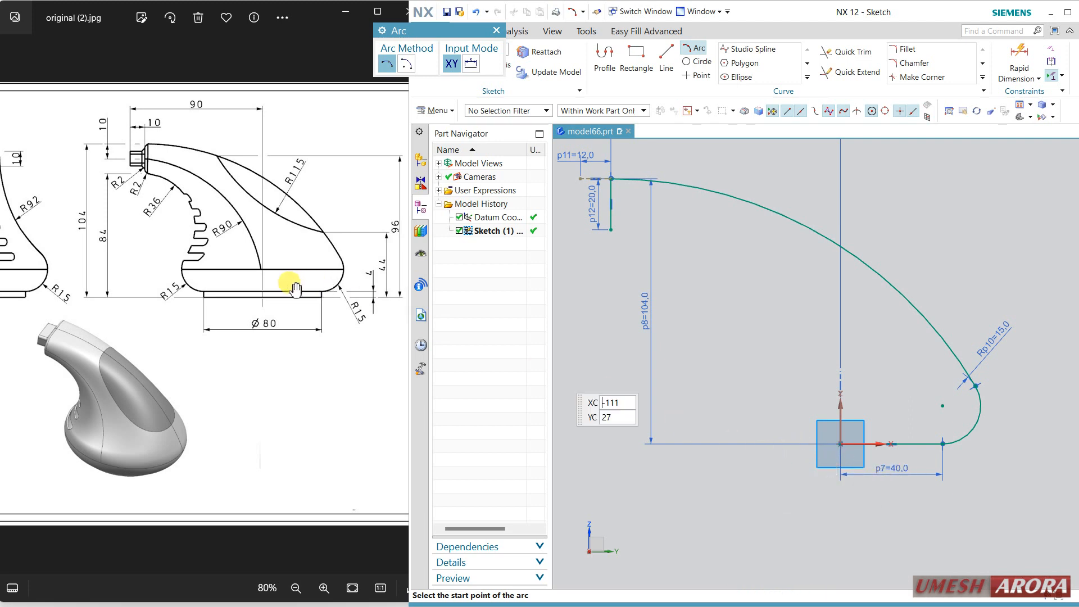
{"action": "left_click", "coordinate": [666, 57]}
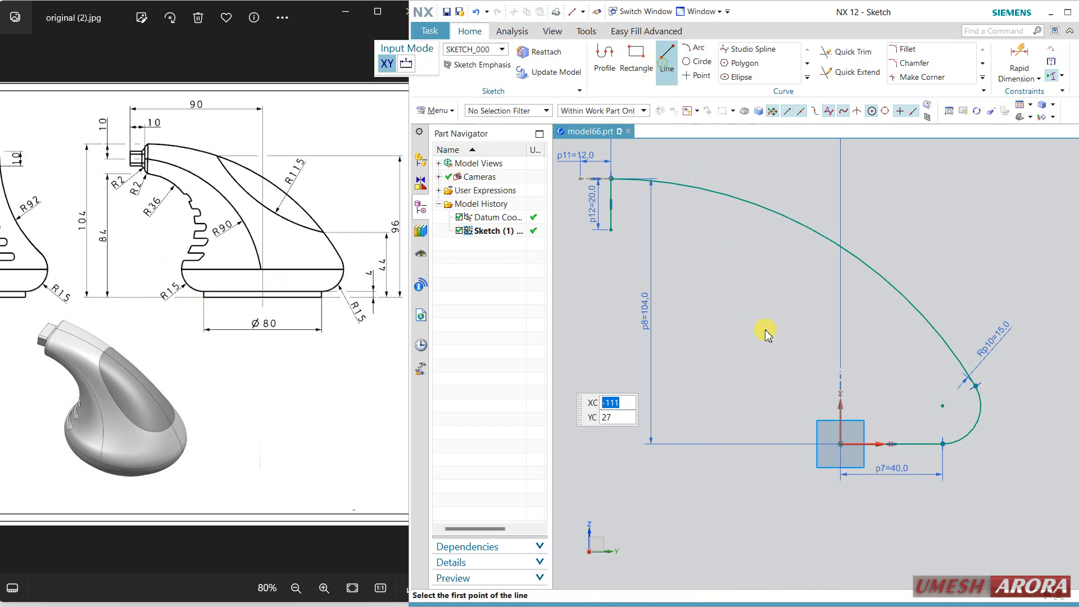
{"action": "left_click", "coordinate": [840, 443]}
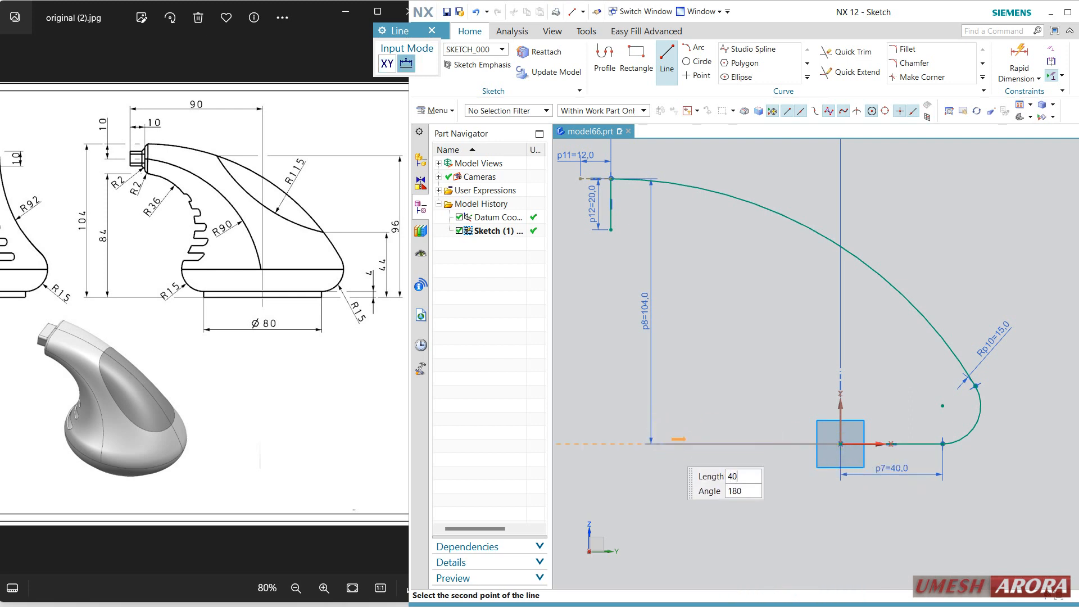
{"action": "key", "text": "Return"}
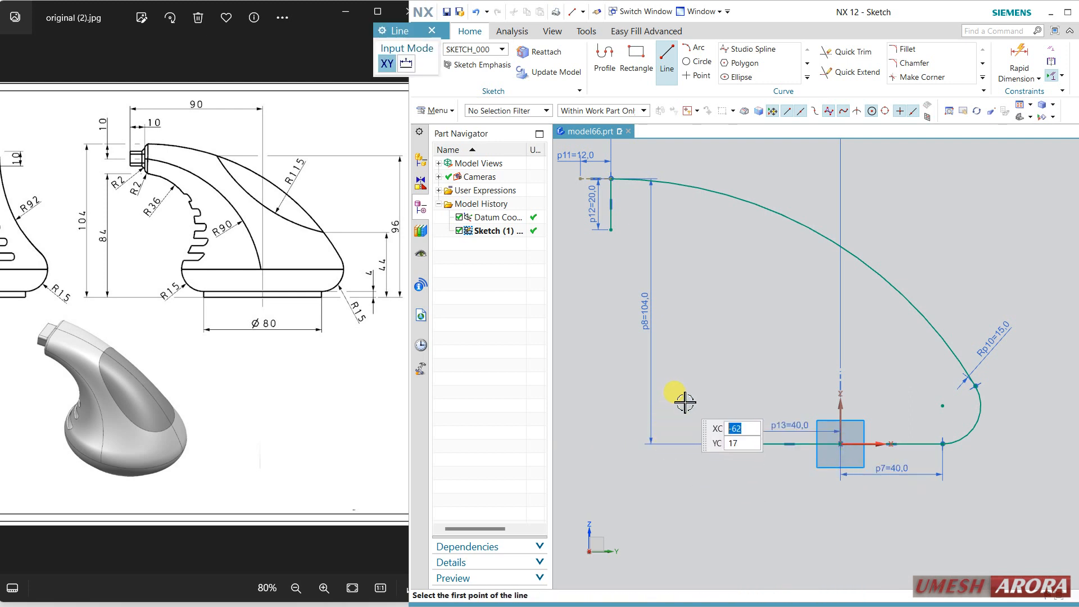
{"action": "key", "text": "Escape"}
Sketch a small arc curving upward from the outer end of the new base line, tangent to it
{"action": "left_click", "coordinate": [695, 54]}
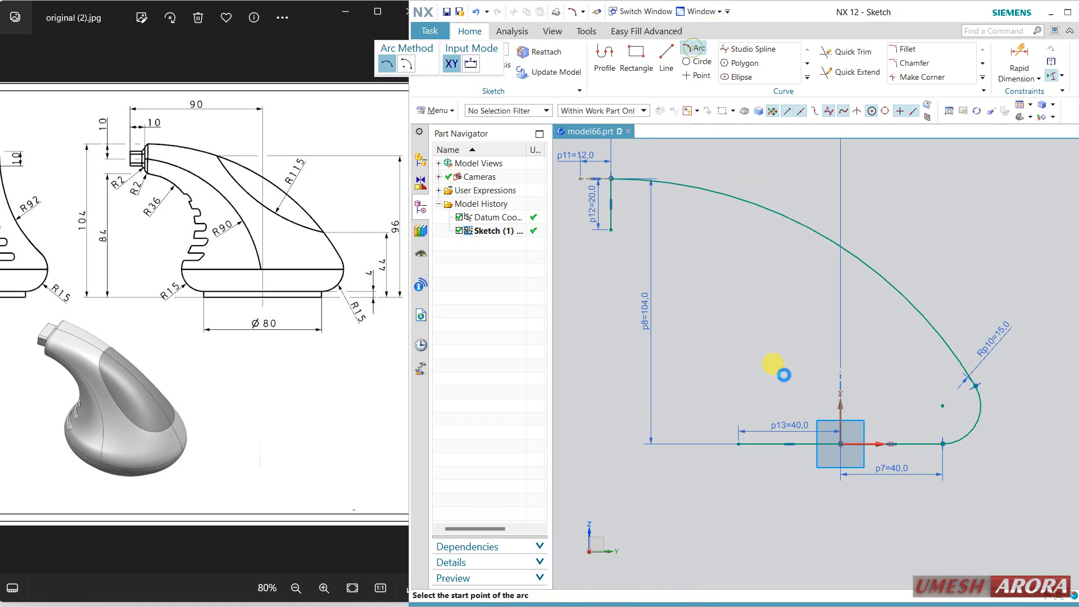
{"action": "left_click", "coordinate": [738, 444]}
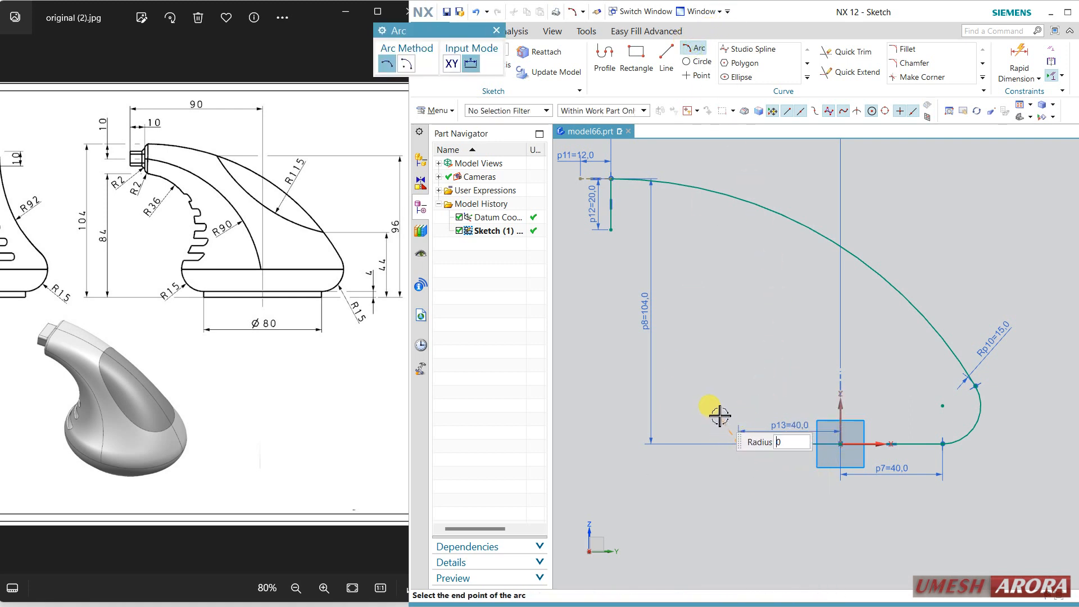
{"action": "left_click", "coordinate": [722, 431]}
{"action": "left_click", "coordinate": [722, 437]}
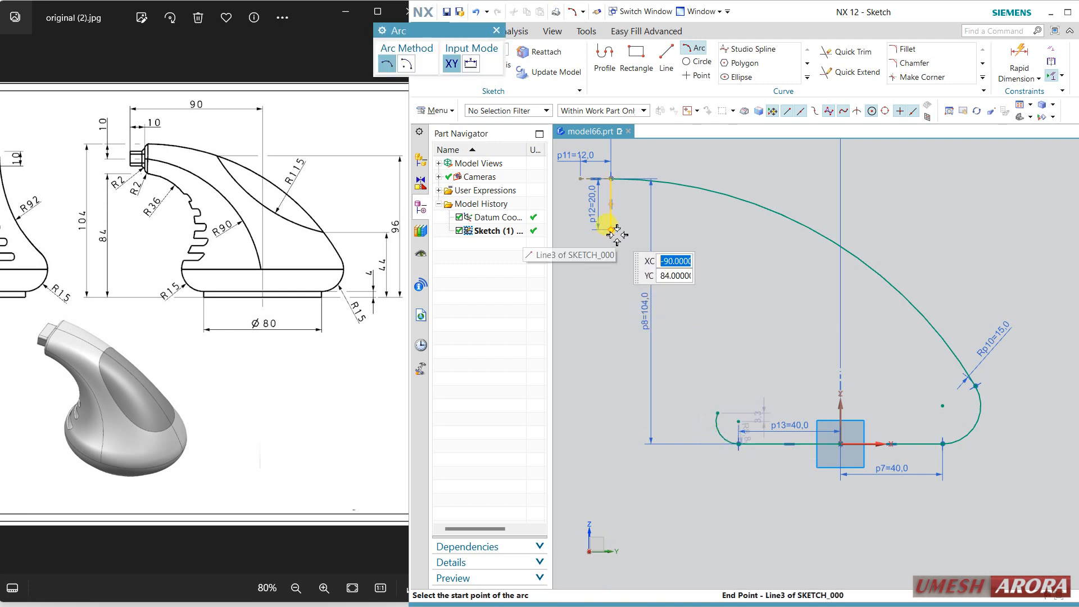
Sketch an arc of about 103 mm radius from the vertical line's lower end to the small arc and trim the small arc's overhang
{"action": "left_click", "coordinate": [611, 229]}
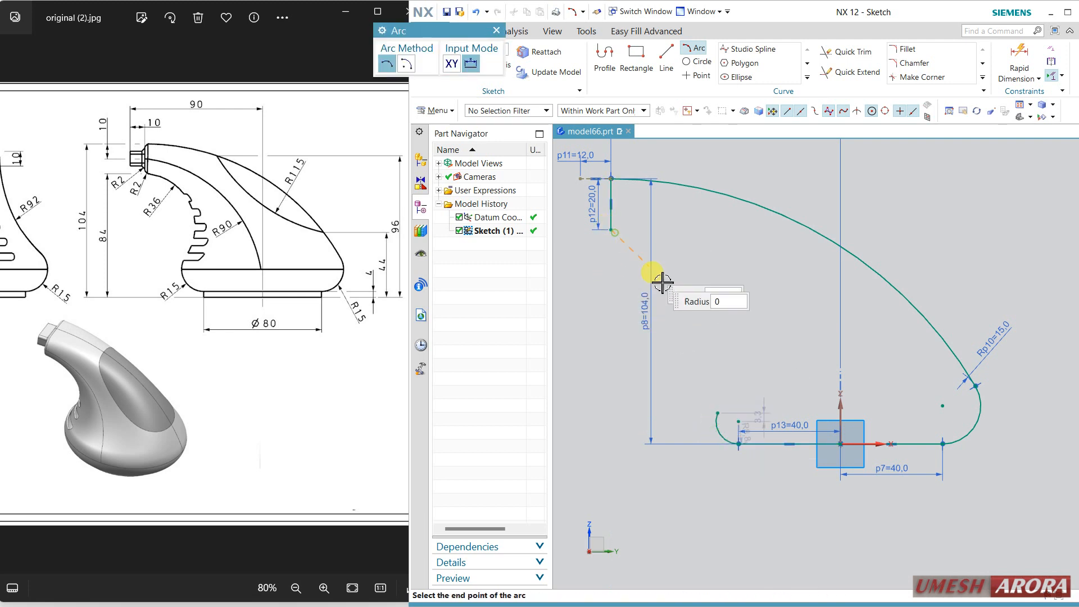
{"action": "left_click", "coordinate": [719, 433]}
{"action": "left_click", "coordinate": [711, 387]}
{"action": "key", "text": "Escape"}
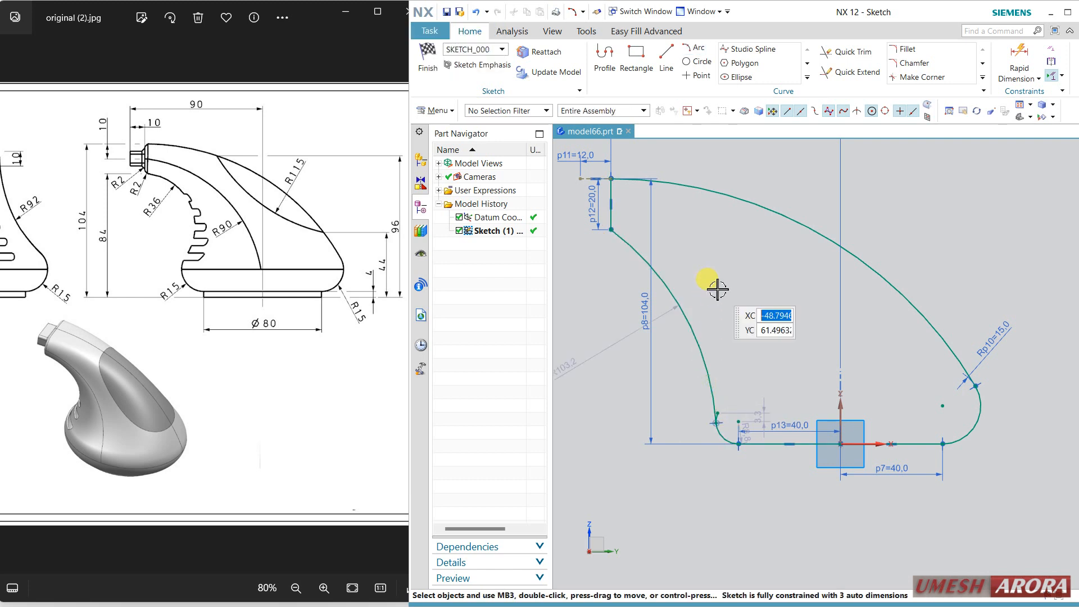
{"action": "left_click", "coordinate": [846, 52]}
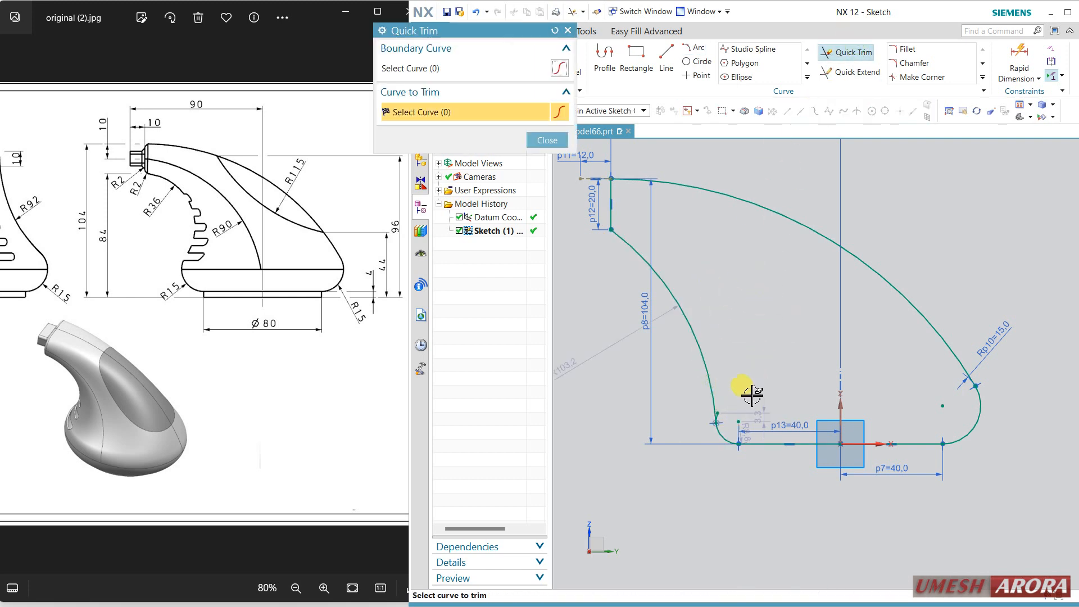
{"action": "left_click", "coordinate": [725, 415]}
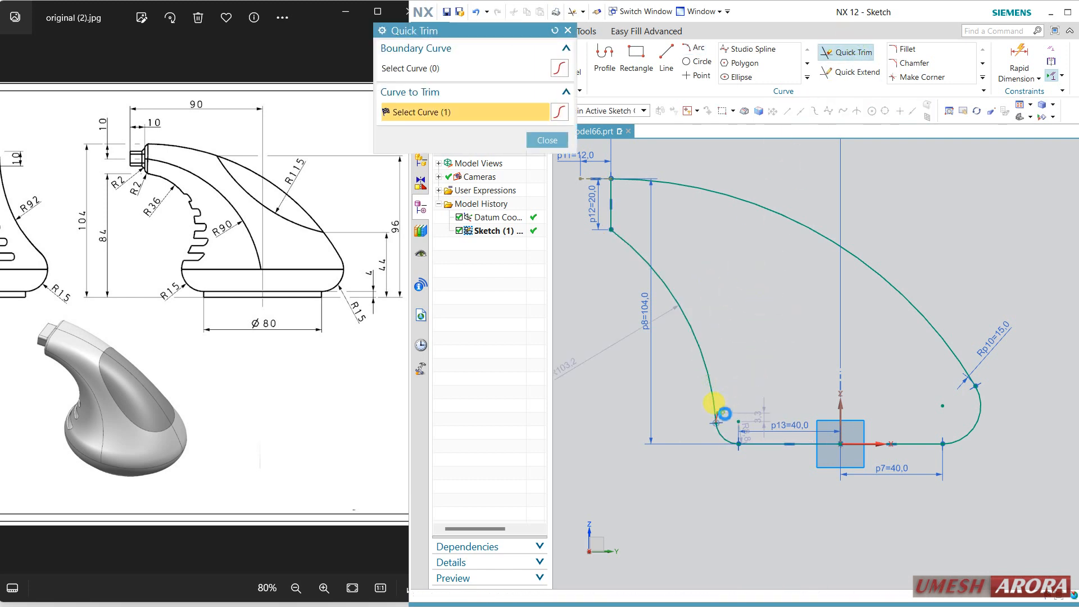
{"action": "key", "text": "Escape"}
Move the new base line's length dimension below the profile and set the adjoining small arc's radius to 15 mm
{"action": "left_click", "coordinate": [759, 429]}
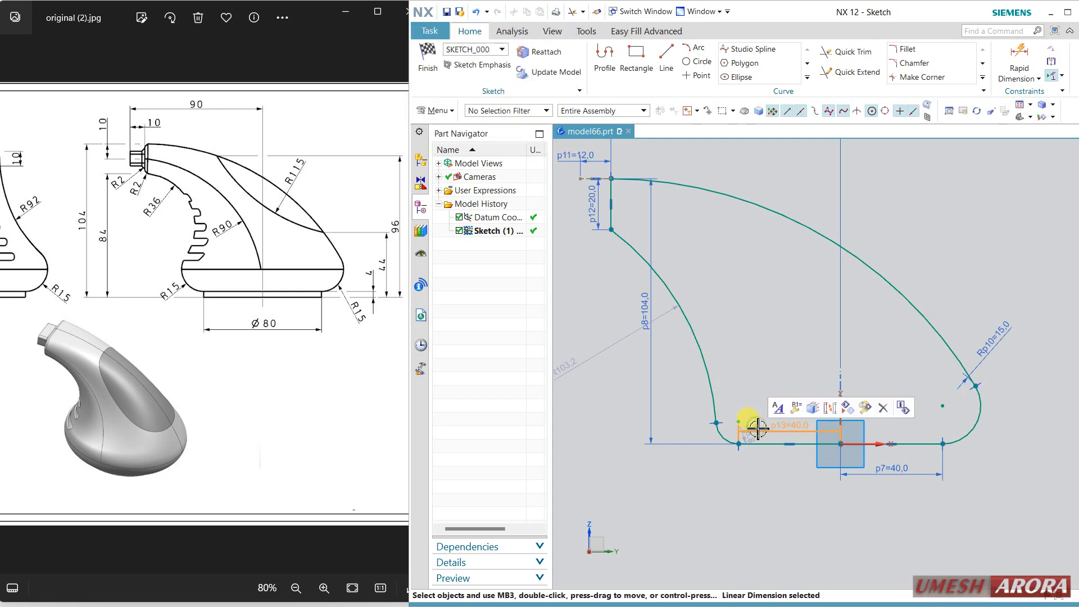
{"action": "left_click_drag", "start_coordinate": [758, 428], "coordinate": [766, 494]}
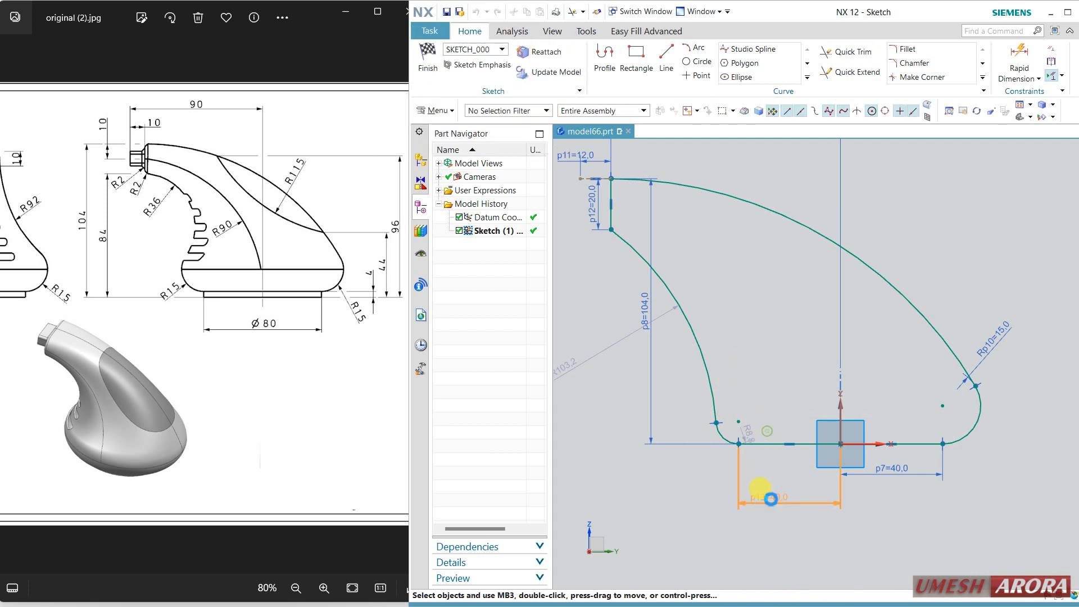
{"action": "double_click", "coordinate": [749, 433]}
{"action": "type", "text": "15"}
{"action": "key", "text": "Return"}
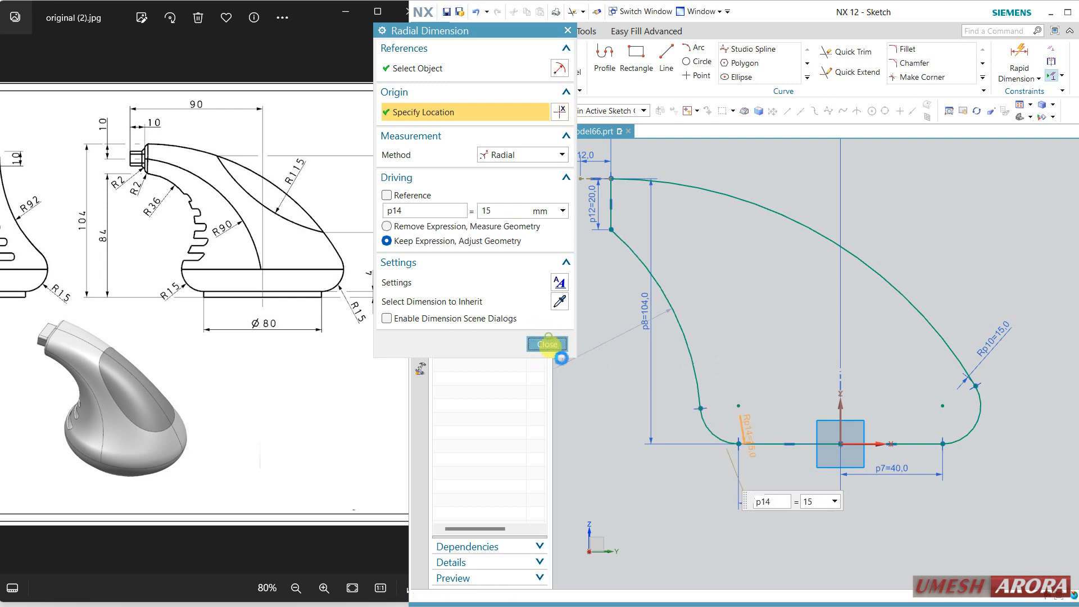
{"action": "left_click", "coordinate": [547, 344]}
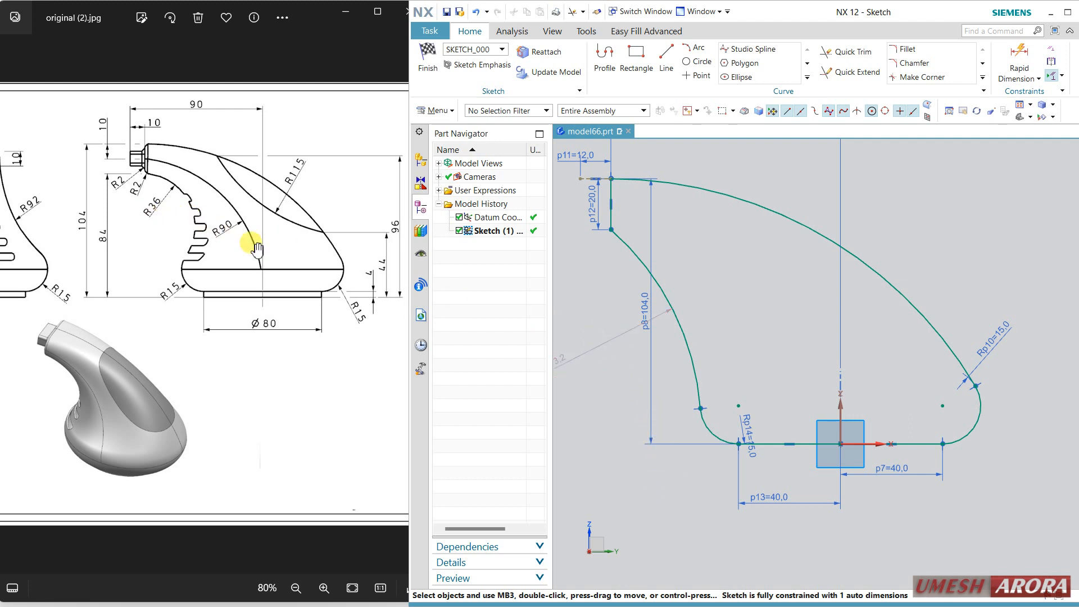
Set the radius of the arc joining the vertical line and the small arc to 36 mm
{"action": "double_click", "coordinate": [588, 360]}
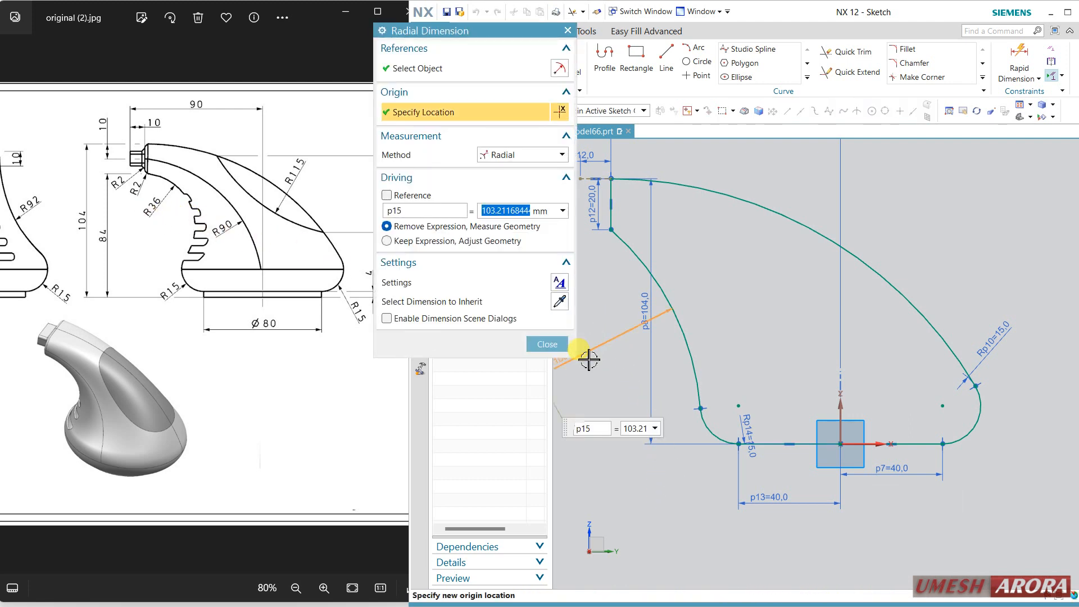
{"action": "type", "text": "36"}
{"action": "key", "text": "Return"}
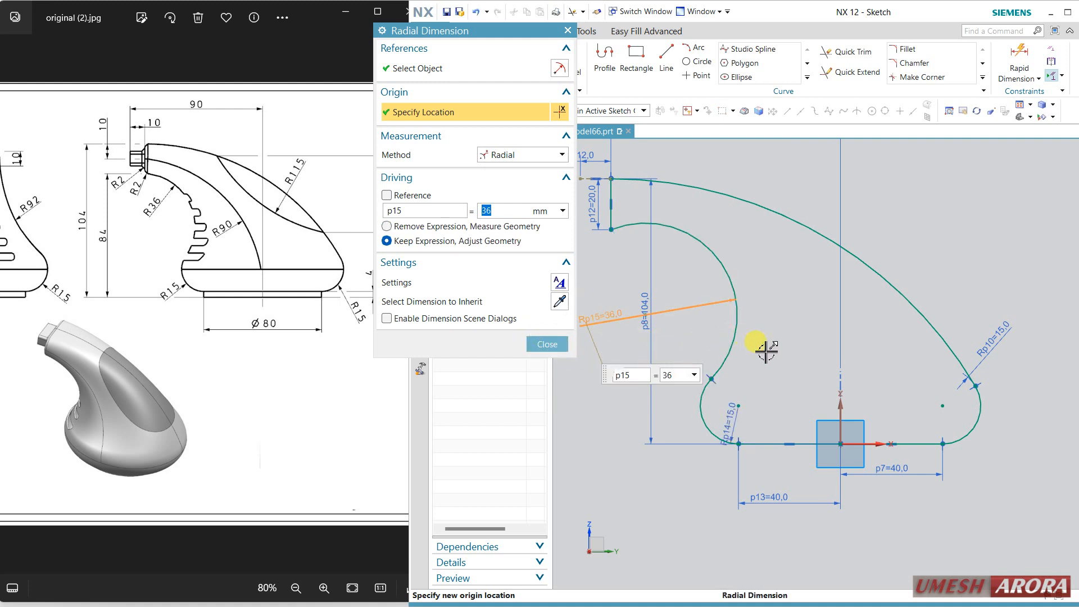
{"action": "mouse_move", "coordinate": [793, 380]}
{"action": "middle_mouse_down", "text": "shift"}
{"action": "mouse_move", "coordinate": [843, 382]}
{"action": "mouse_move", "coordinate": [888, 407]}
{"action": "mouse_move", "coordinate": [880, 402]}
{"action": "middle_mouse_up", "text": "shift"}
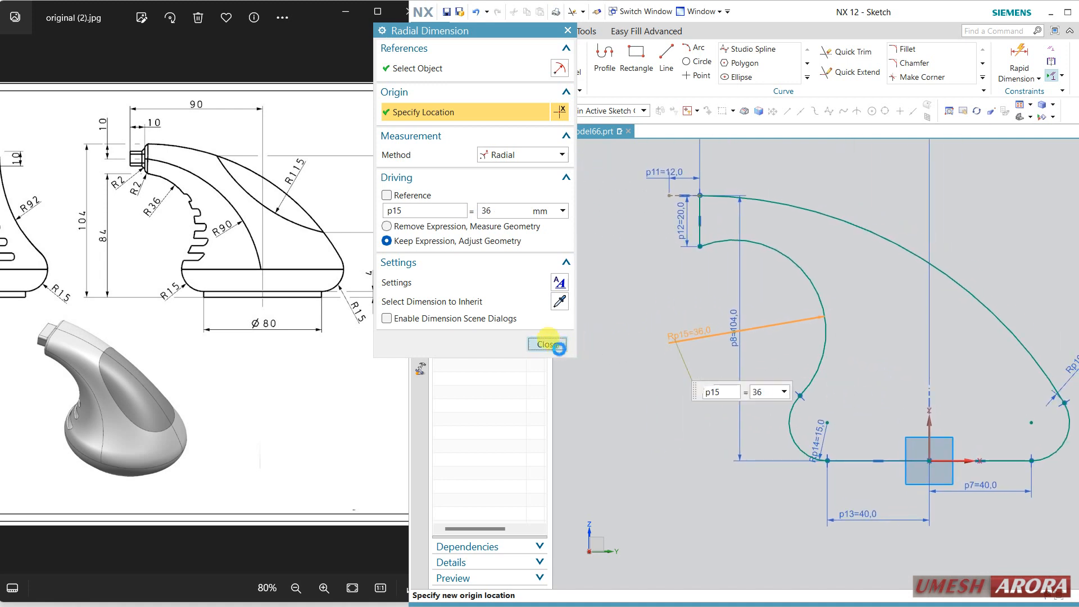
{"action": "left_click", "coordinate": [553, 345]}
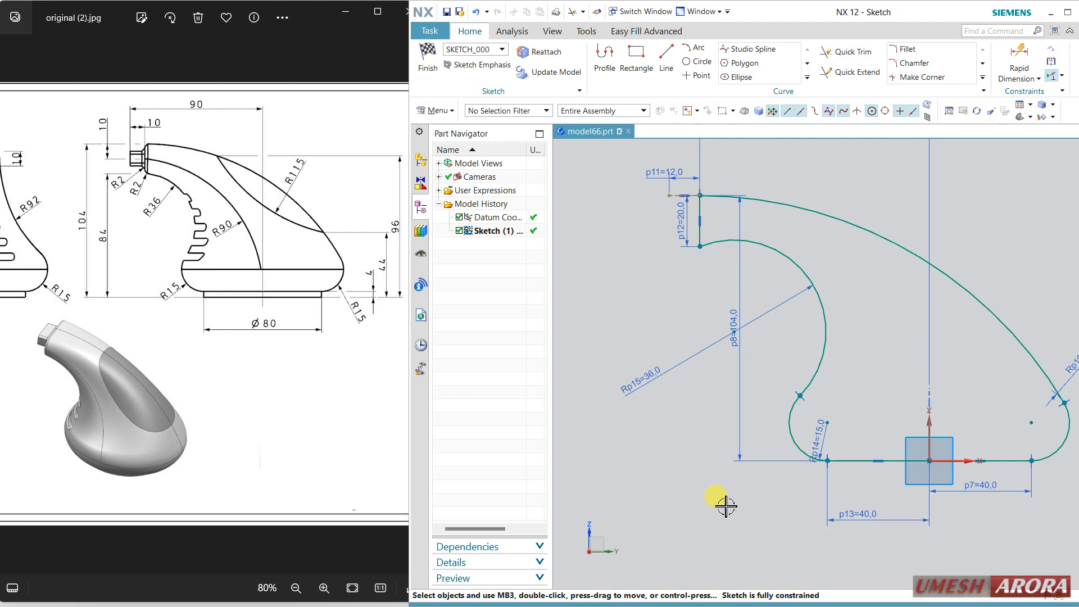
Delete the 36 mm radius dimension and align the upper endpoints of the two 15 mm arcs horizontally
{"action": "left_click", "coordinate": [680, 368]}
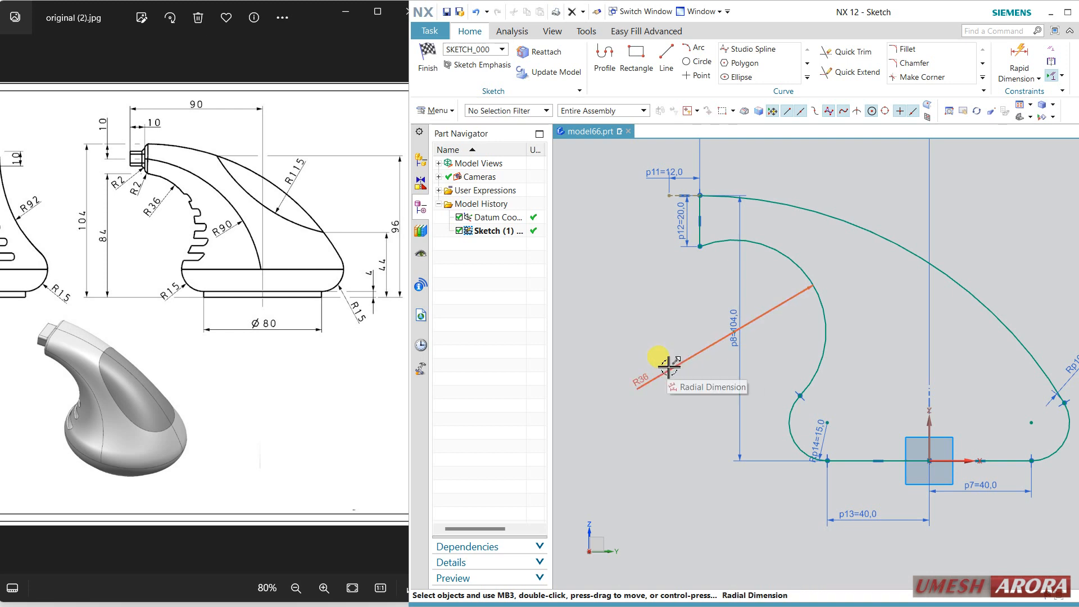
{"action": "key", "text": "Delete"}
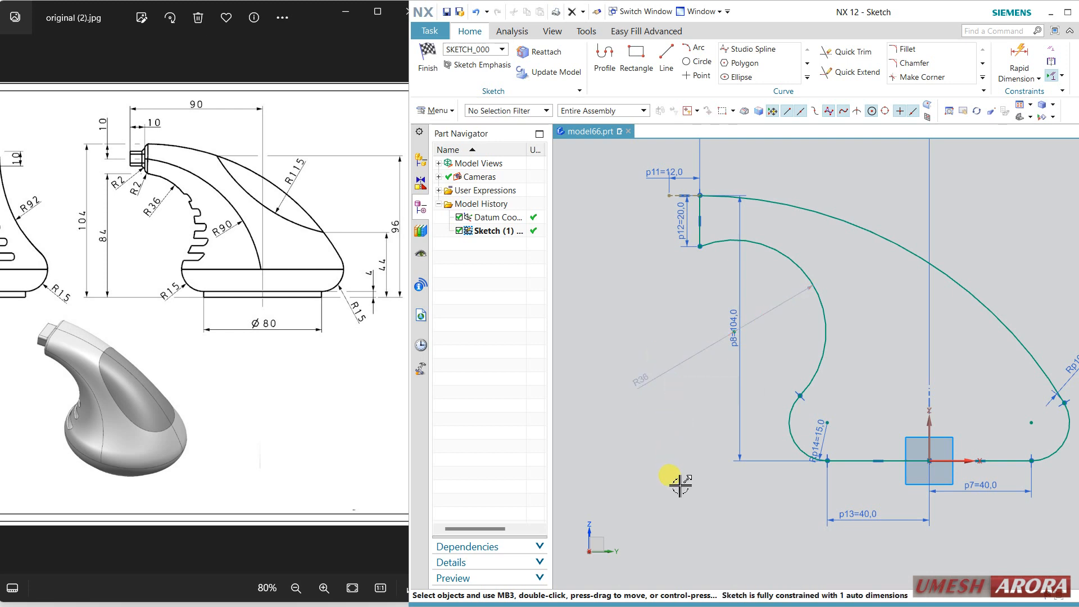
{"action": "left_click", "coordinate": [800, 396]}
{"action": "left_click", "coordinate": [1065, 404]}
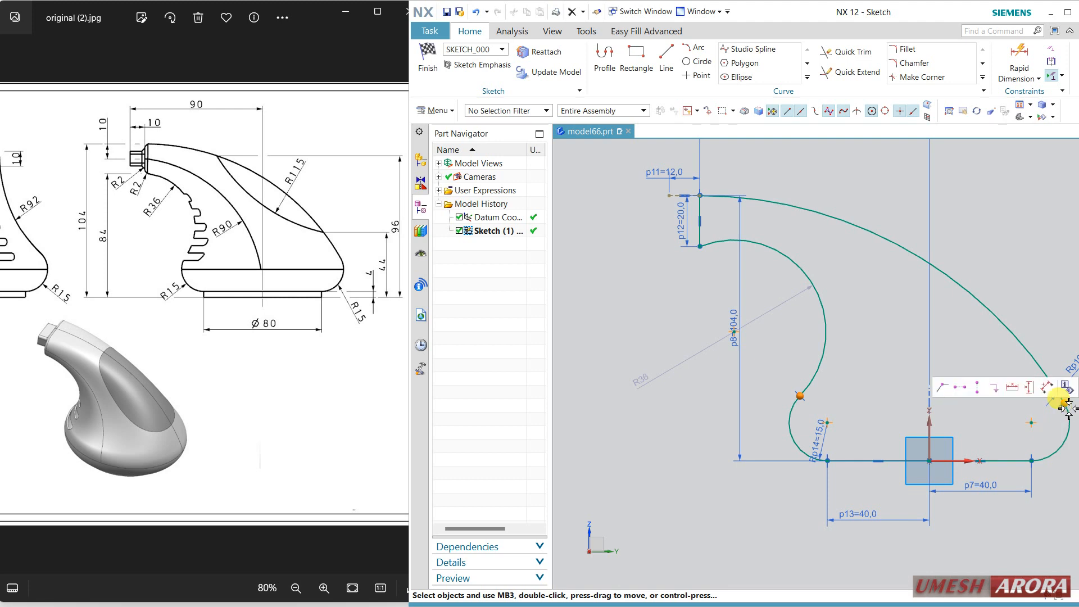
{"action": "left_click", "coordinate": [967, 388]}
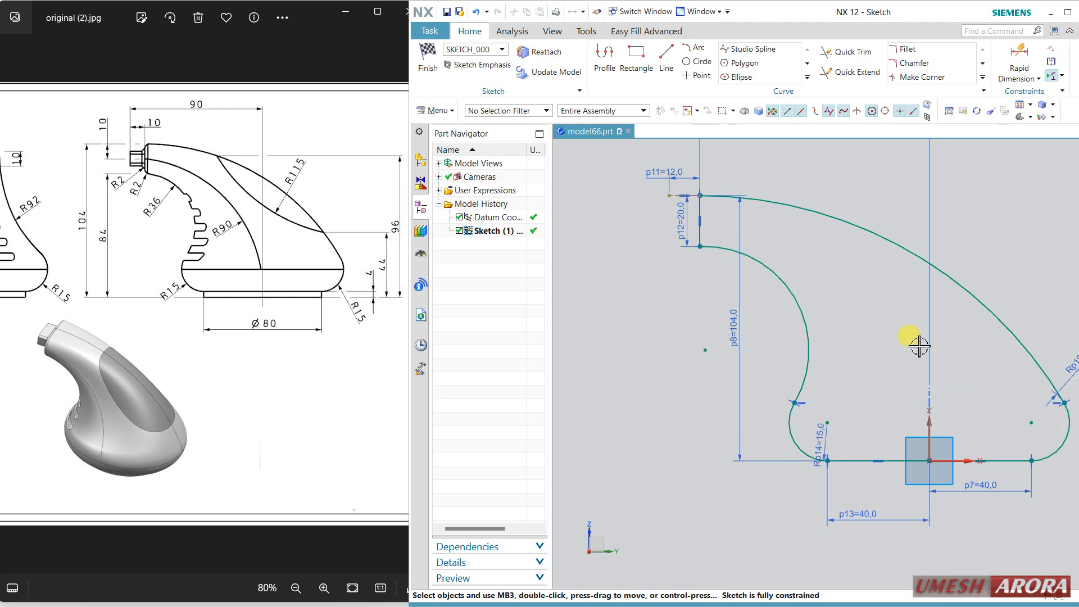
Sketch a horizontal line about 22 mm long outward from the vertical line's lower end
{"action": "middle_click_drag", "start_coordinate": [919, 347], "coordinate": [838, 351], "text": "shift"}
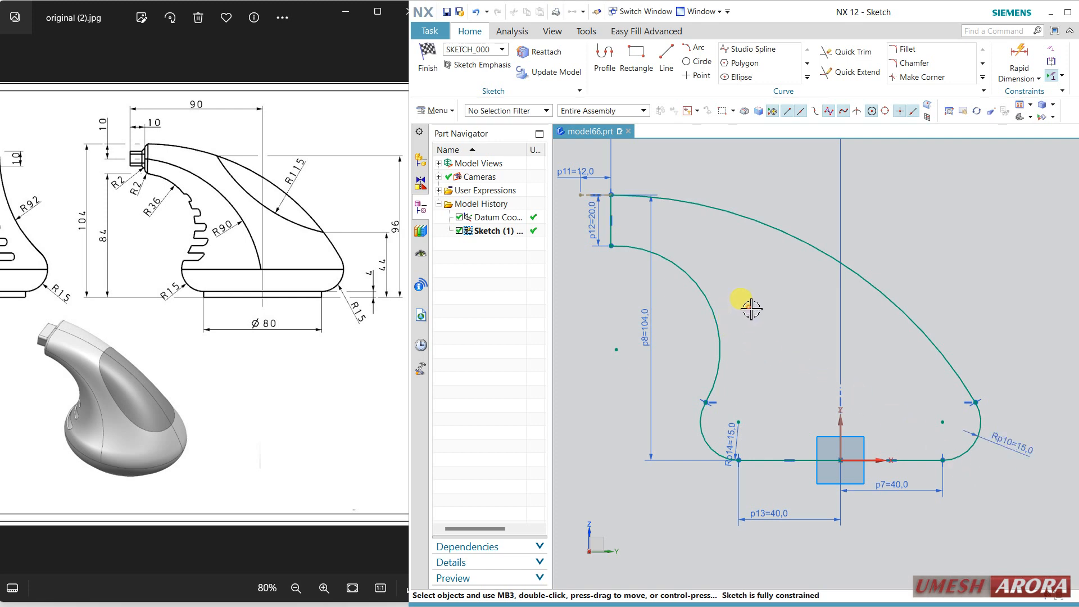
{"action": "middle_click_drag", "start_coordinate": [751, 309], "coordinate": [803, 311], "text": "shift"}
{"action": "left_click", "coordinate": [666, 55]}
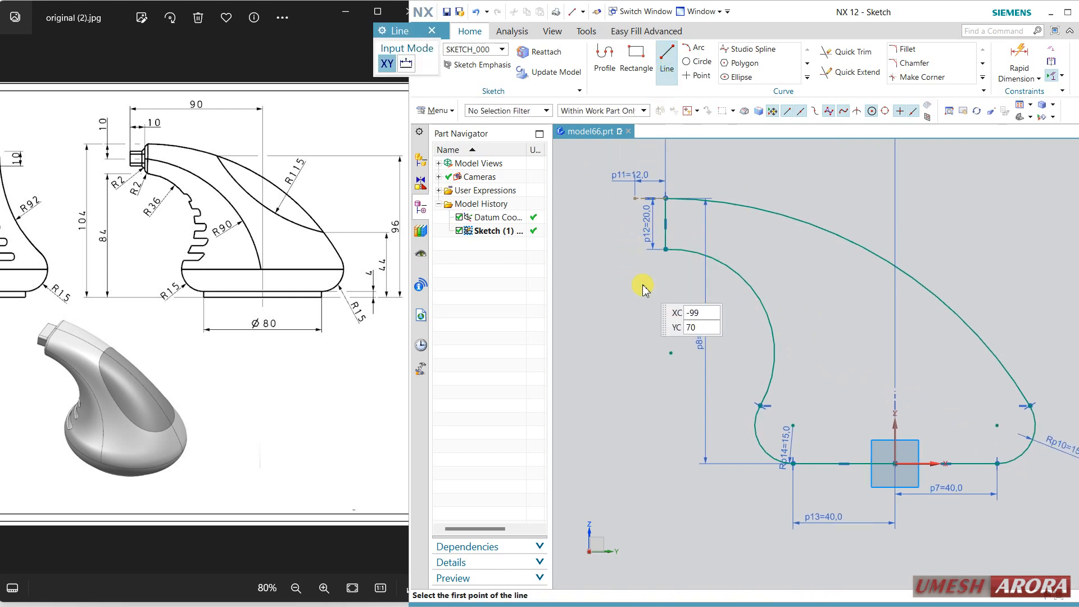
{"action": "left_click", "coordinate": [666, 249]}
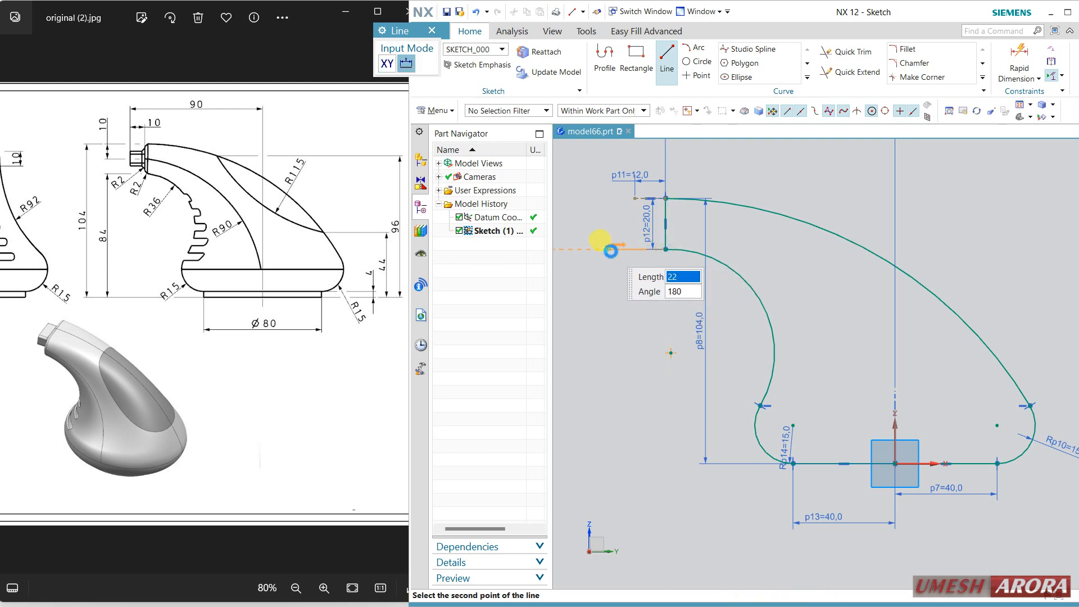
{"action": "left_click", "coordinate": [610, 249]}
{"action": "key", "text": "Escape"}
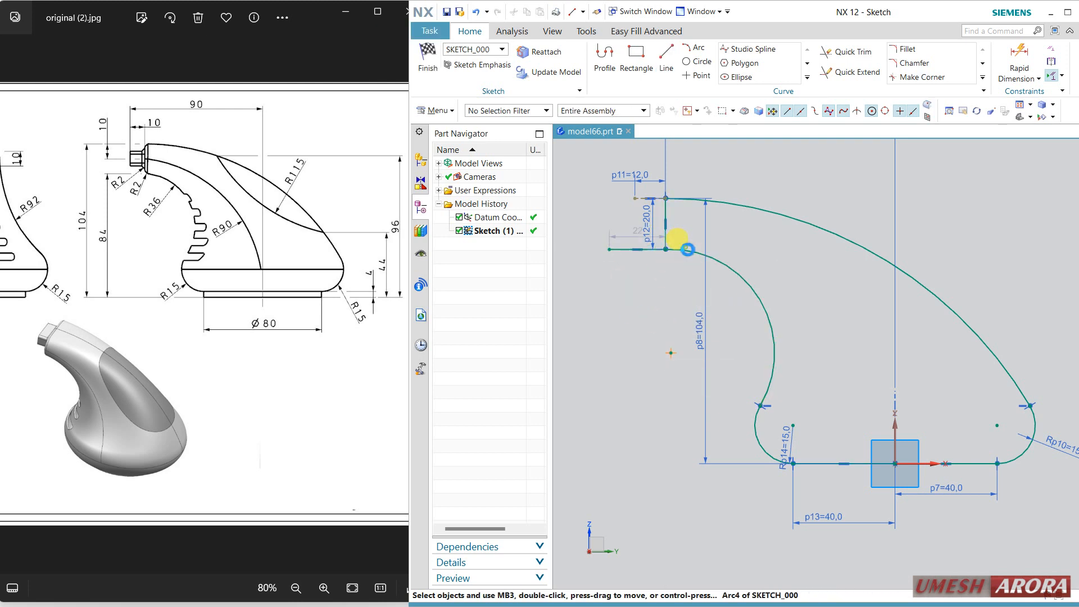
Make the concave arc tangent to the new horizontal line and delete the horizontal alignment constraint at the arc's lower end
{"action": "left_click", "coordinate": [684, 248]}
{"action": "left_click", "coordinate": [613, 249]}
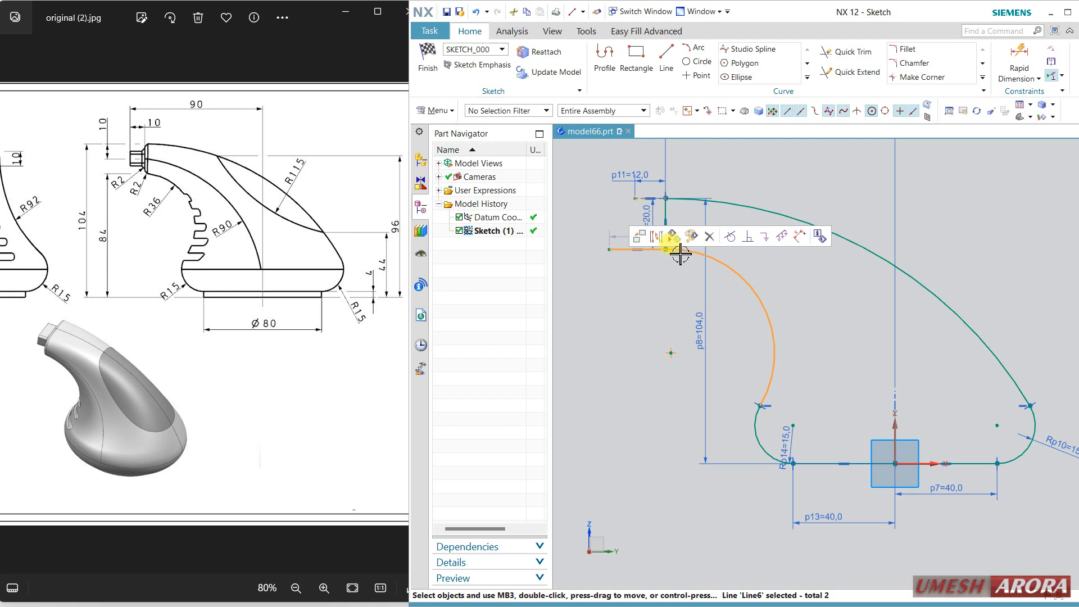
{"action": "left_click", "coordinate": [726, 237]}
{"action": "left_click", "coordinate": [750, 344]}
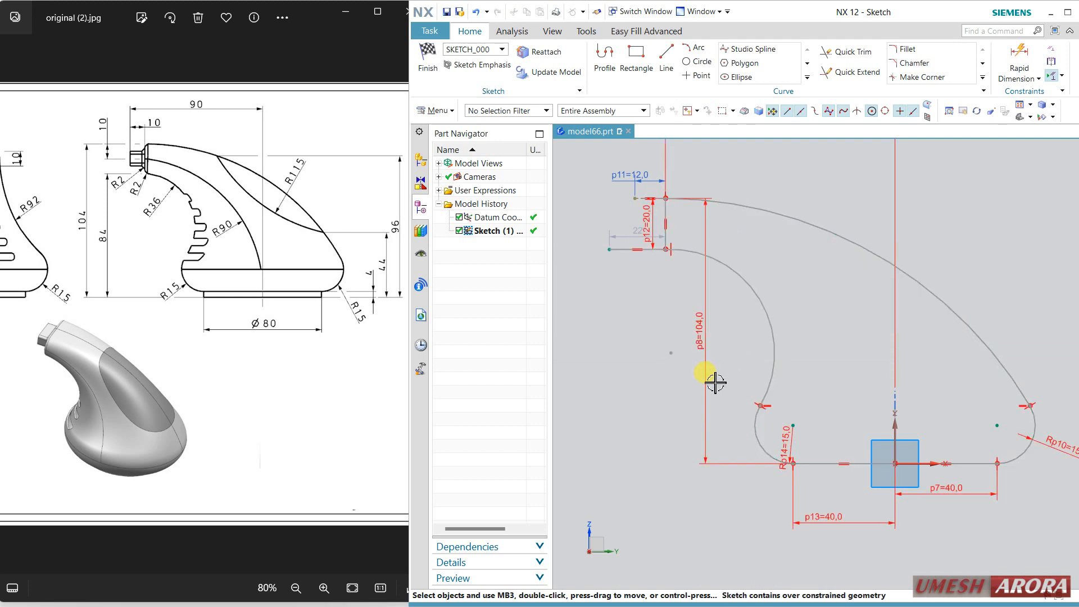
{"action": "left_click", "coordinate": [766, 403]}
{"action": "key", "text": "Delete"}
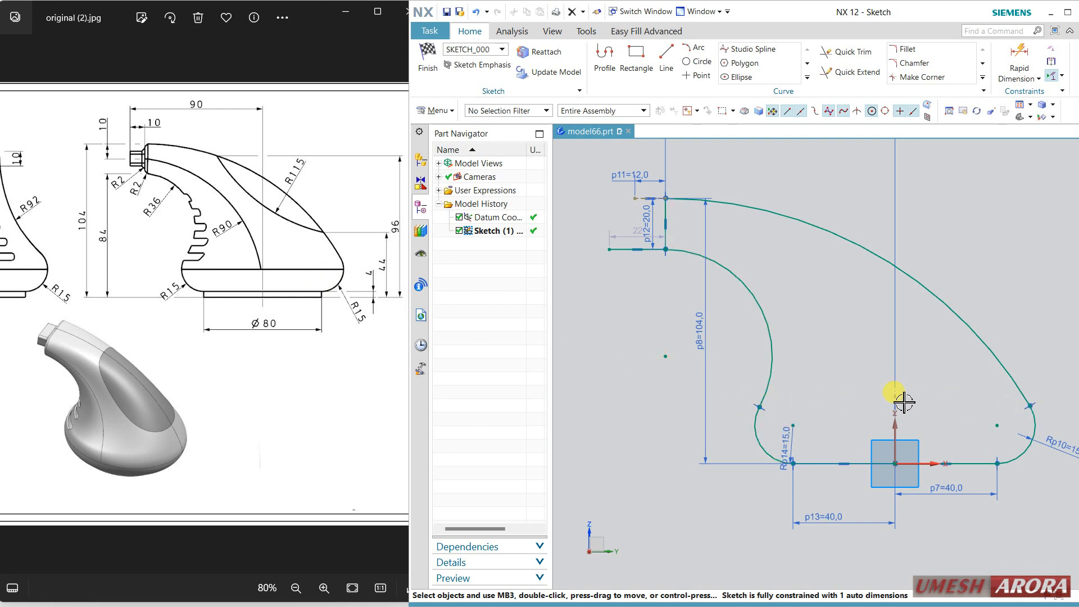
Align the outer end of the lower horizontal line vertically with the outer end of the upper 12 mm line
{"action": "left_click", "coordinate": [620, 252]}
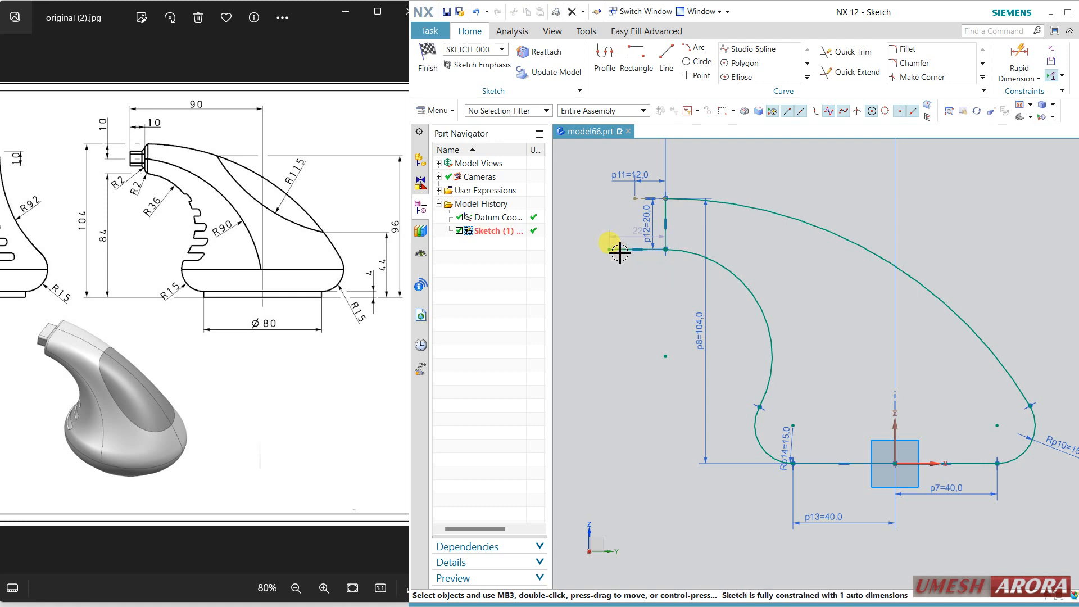
{"action": "left_click", "coordinate": [609, 253]}
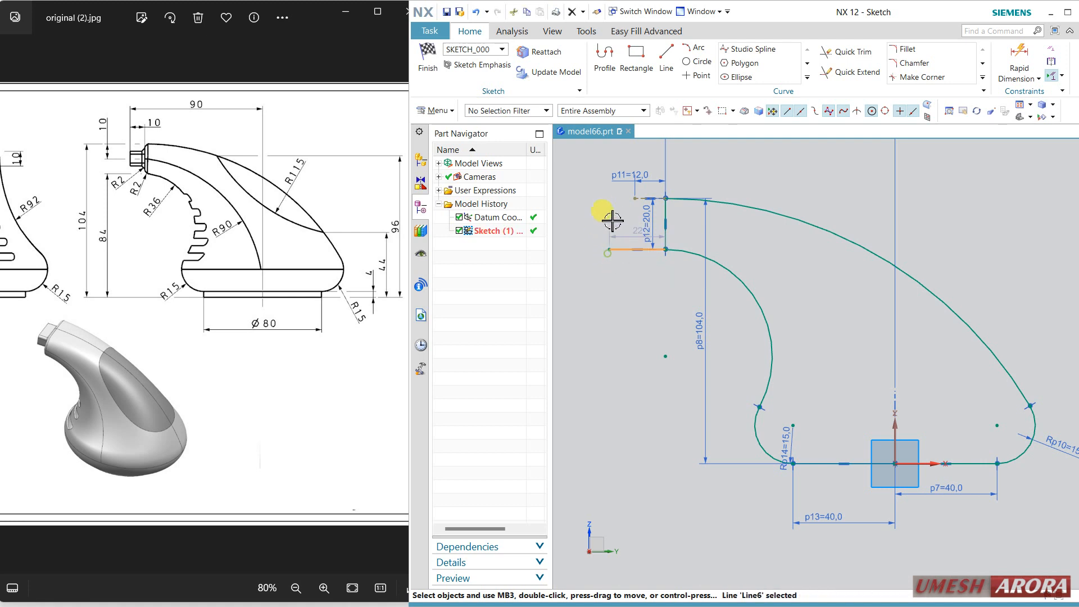
{"action": "left_click", "coordinate": [641, 198]}
{"action": "left_click", "coordinate": [609, 236]}
{"action": "key", "text": "Escape"}
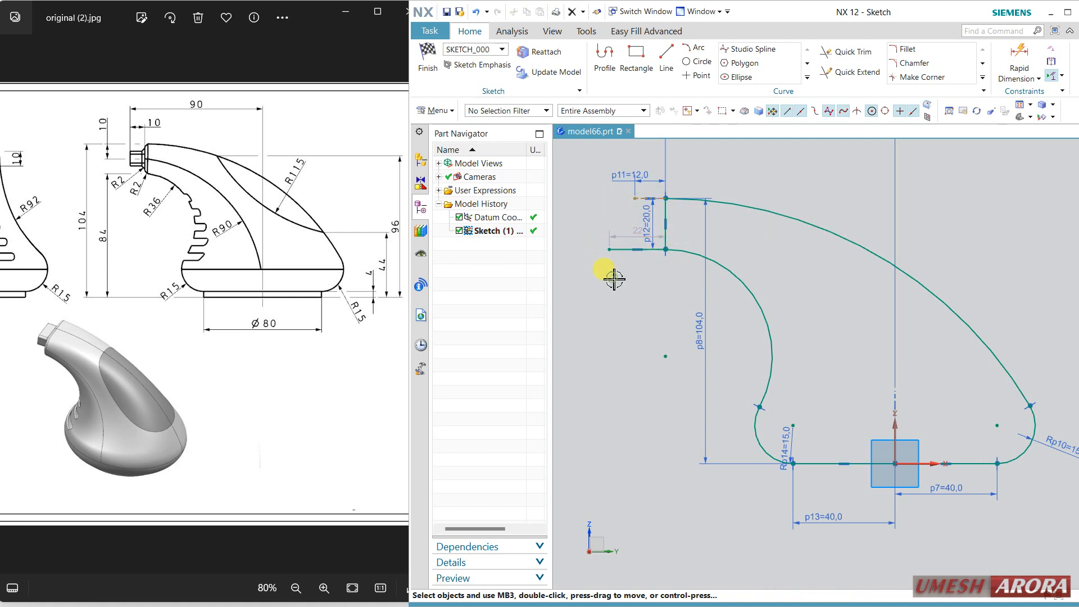
{"action": "left_click", "coordinate": [609, 249]}
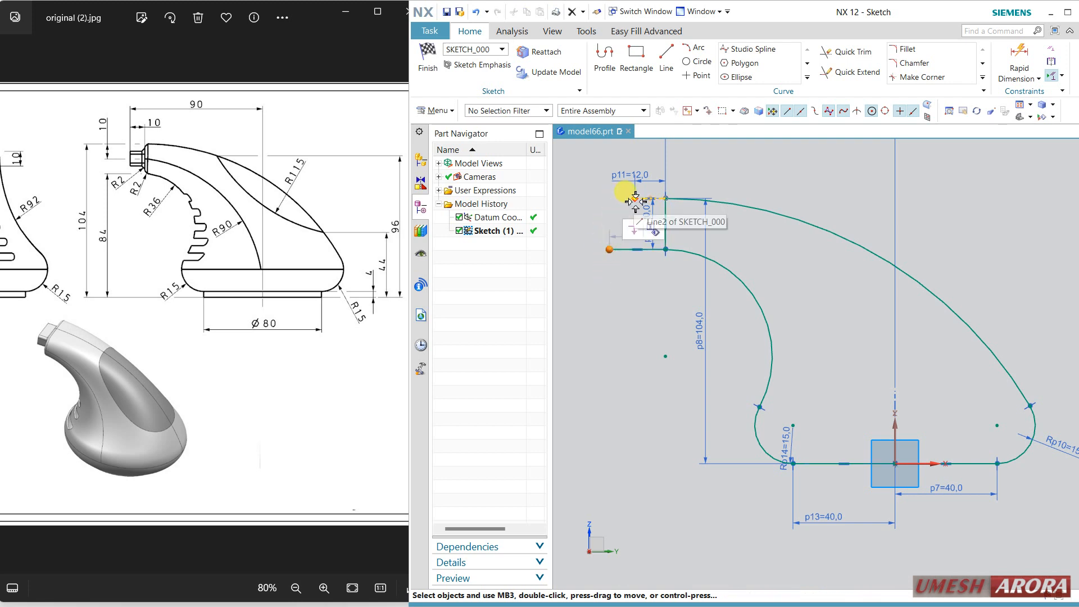
{"action": "left_click", "coordinate": [635, 199]}
{"action": "left_click", "coordinate": [690, 181]}
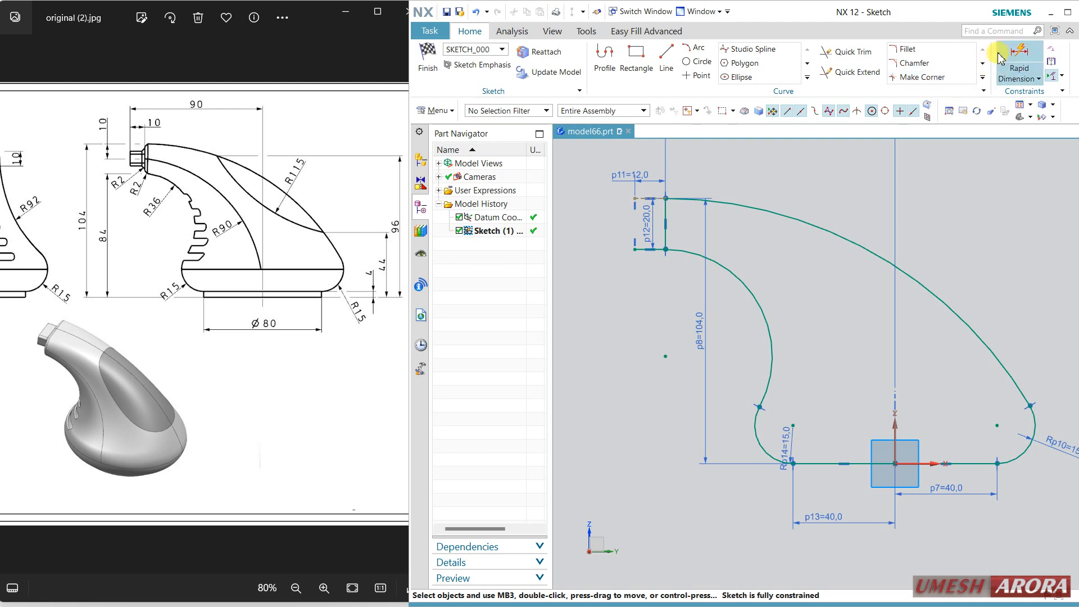
Add a 36 mm radius dimension to the concave arc and delete the arc's tangent constraint to the lower horizontal line
{"action": "left_click", "coordinate": [1019, 62]}
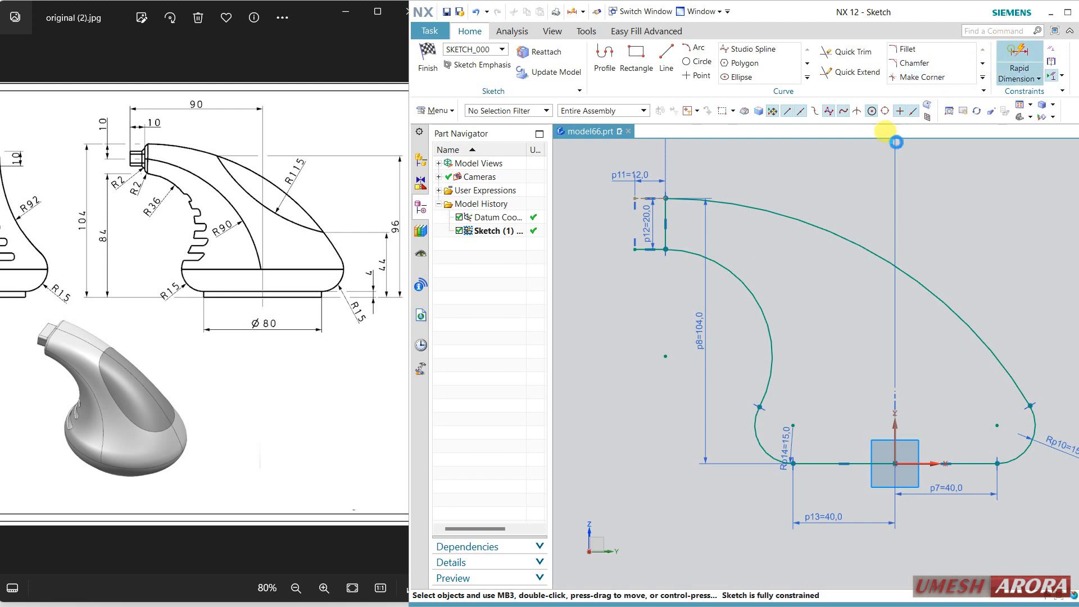
{"action": "left_click", "coordinate": [744, 283]}
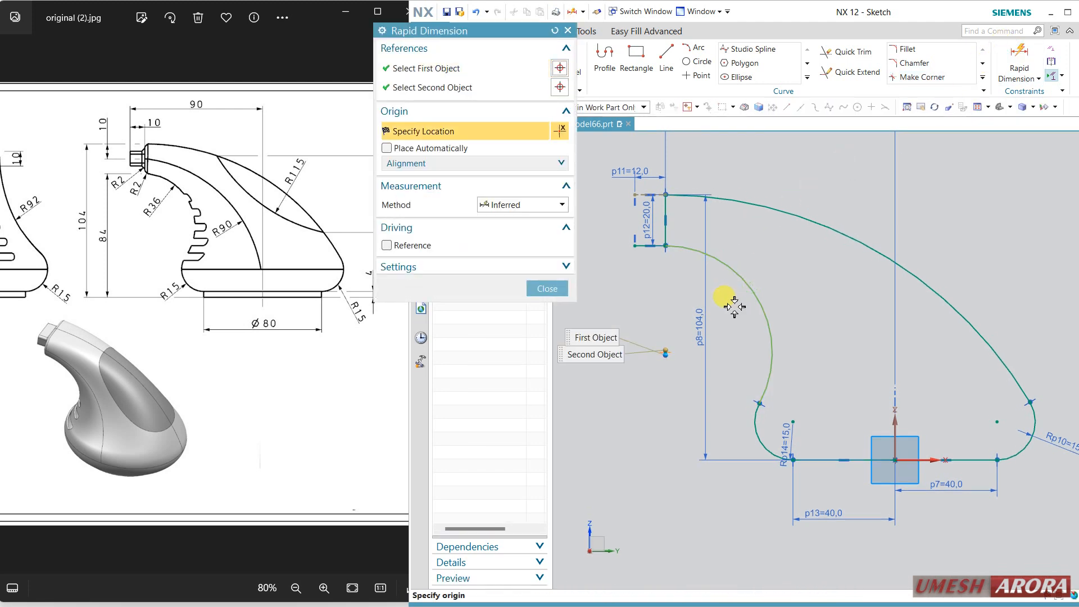
{"action": "left_click", "coordinate": [532, 205]}
{"action": "left_click", "coordinate": [500, 305]}
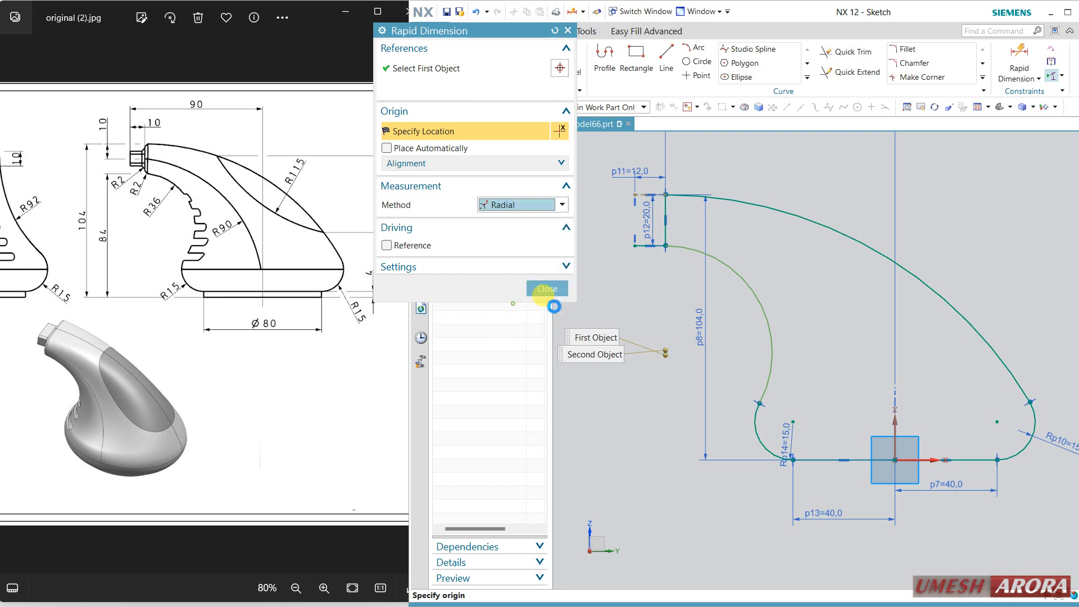
{"action": "left_click", "coordinate": [714, 280]}
{"action": "left_click", "coordinate": [743, 343]}
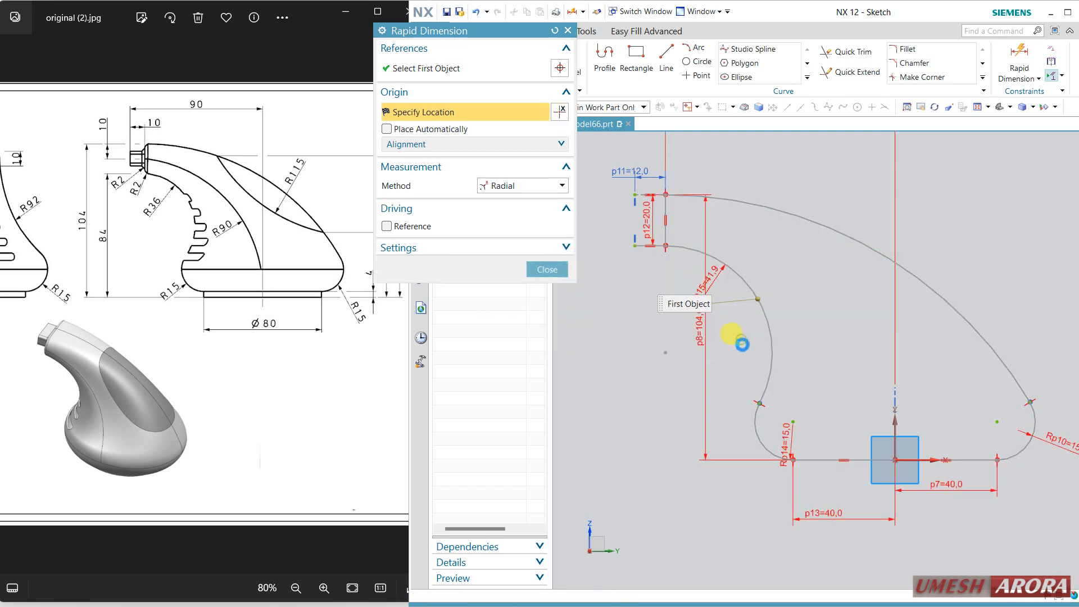
{"action": "left_click", "coordinate": [546, 270]}
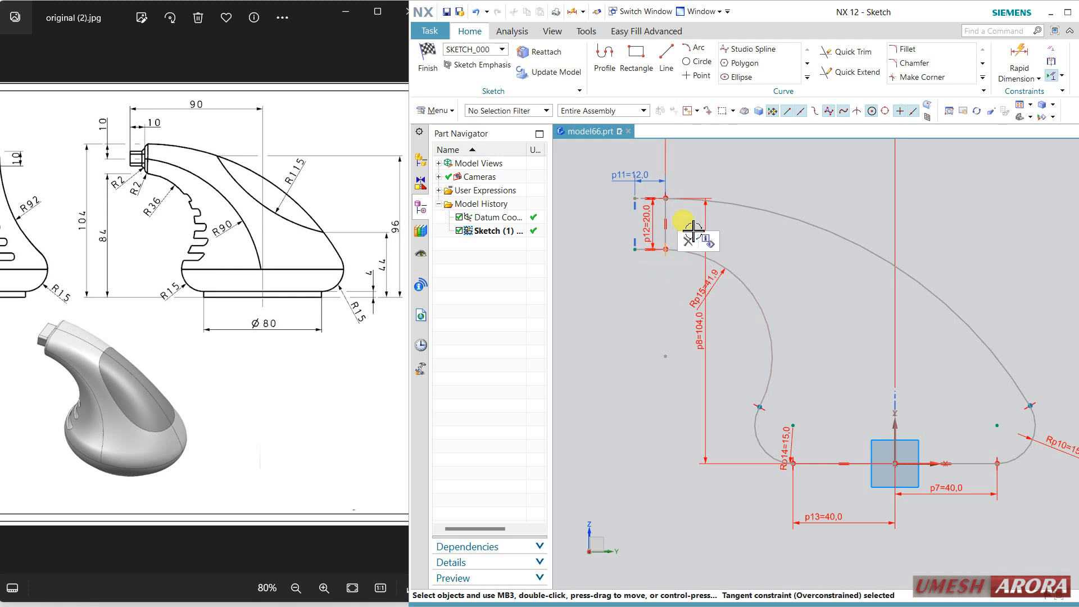
{"action": "left_click", "coordinate": [688, 243]}
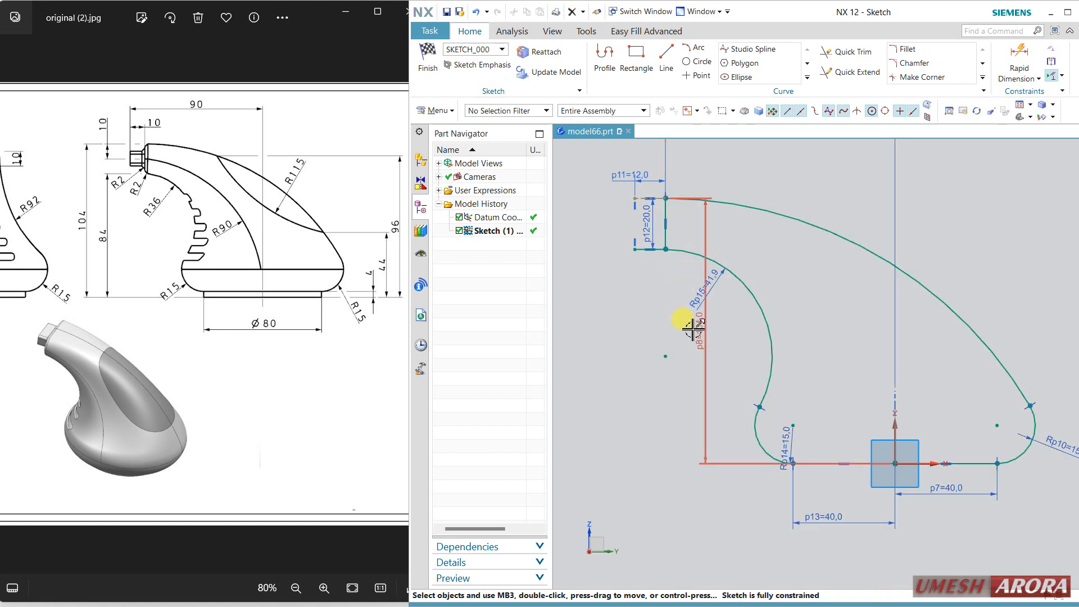
{"action": "double_click", "coordinate": [715, 285]}
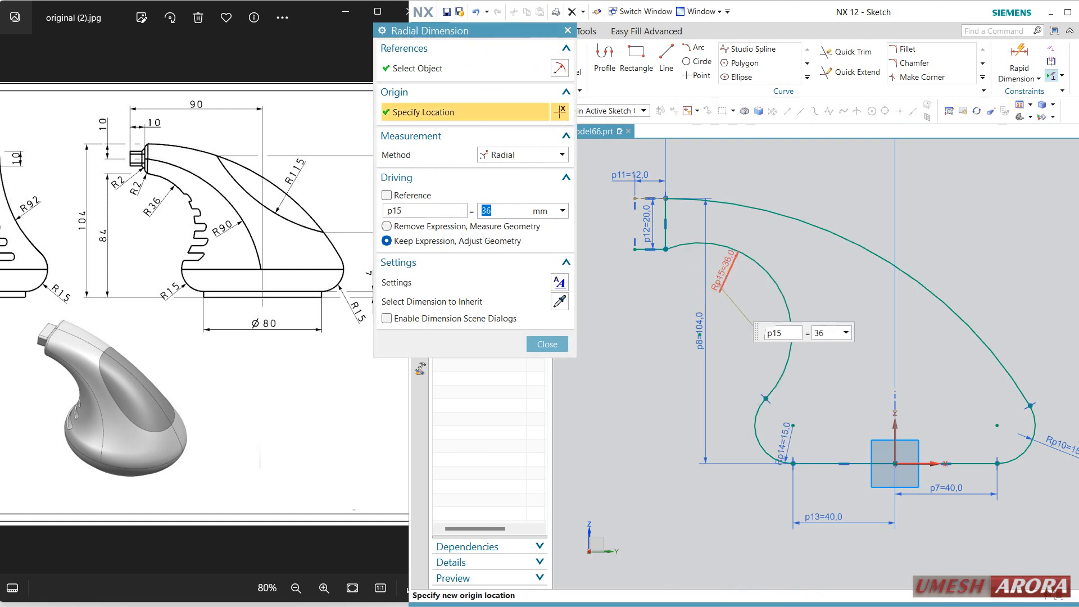
{"action": "left_click", "coordinate": [537, 347]}
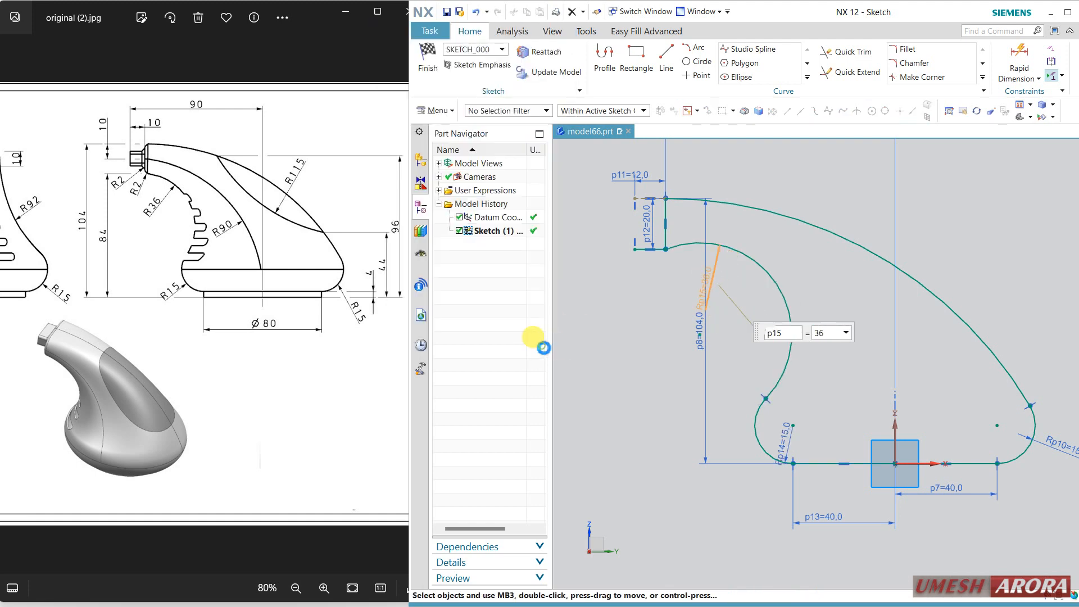
Delete the concave arc's 36 mm radius dimension and align its lower endpoint horizontally with the lower endpoint of the large outer arc
{"action": "left_click", "coordinate": [711, 256]}
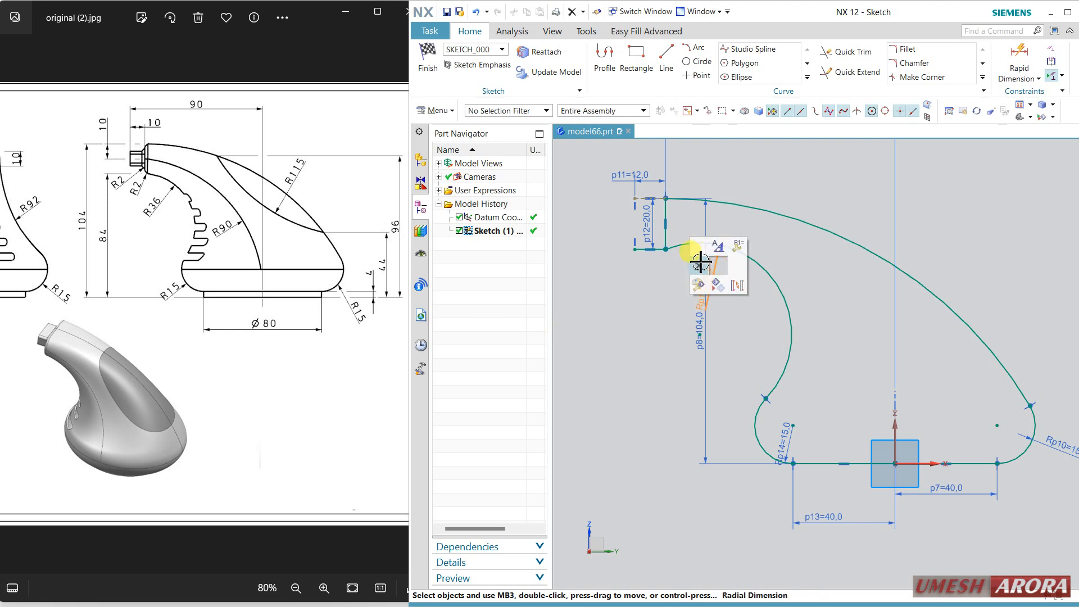
{"action": "left_click", "coordinate": [697, 247]}
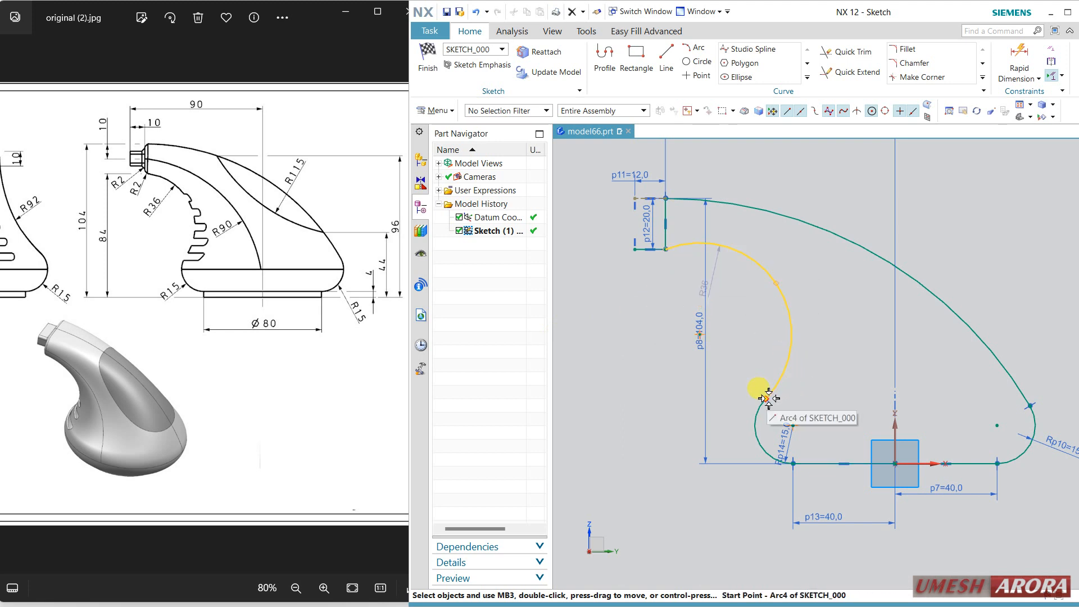
{"action": "left_click", "coordinate": [767, 400]}
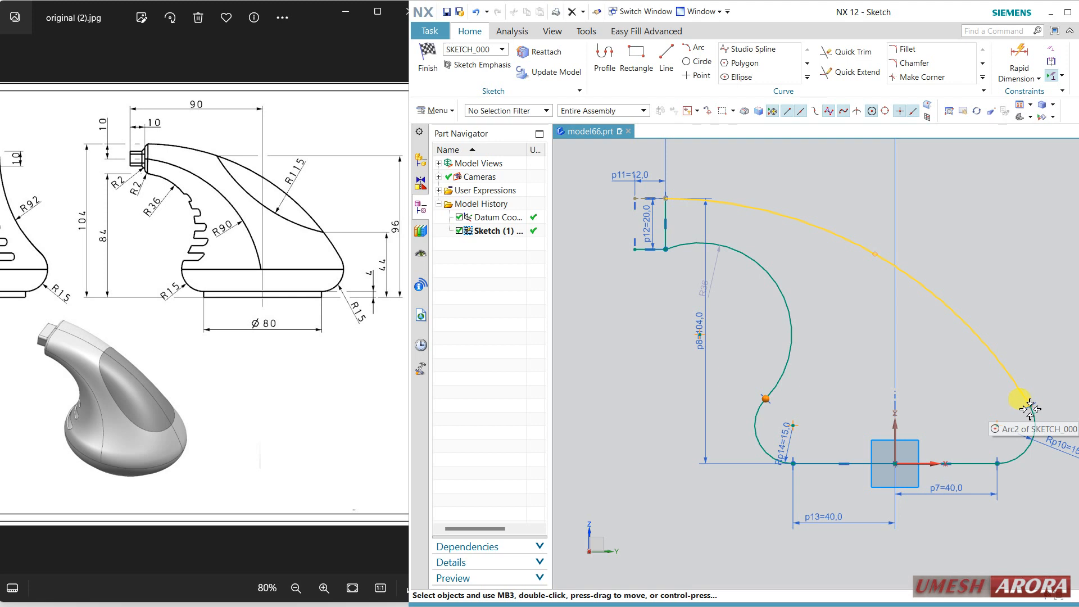
{"action": "left_click", "coordinate": [1029, 406]}
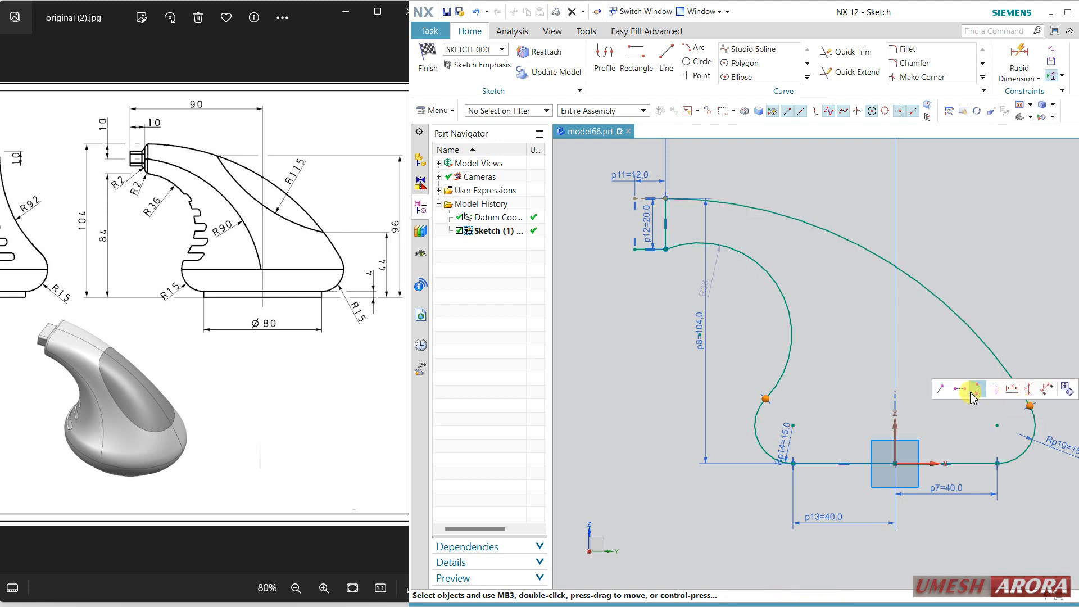
{"action": "left_click", "coordinate": [972, 390]}
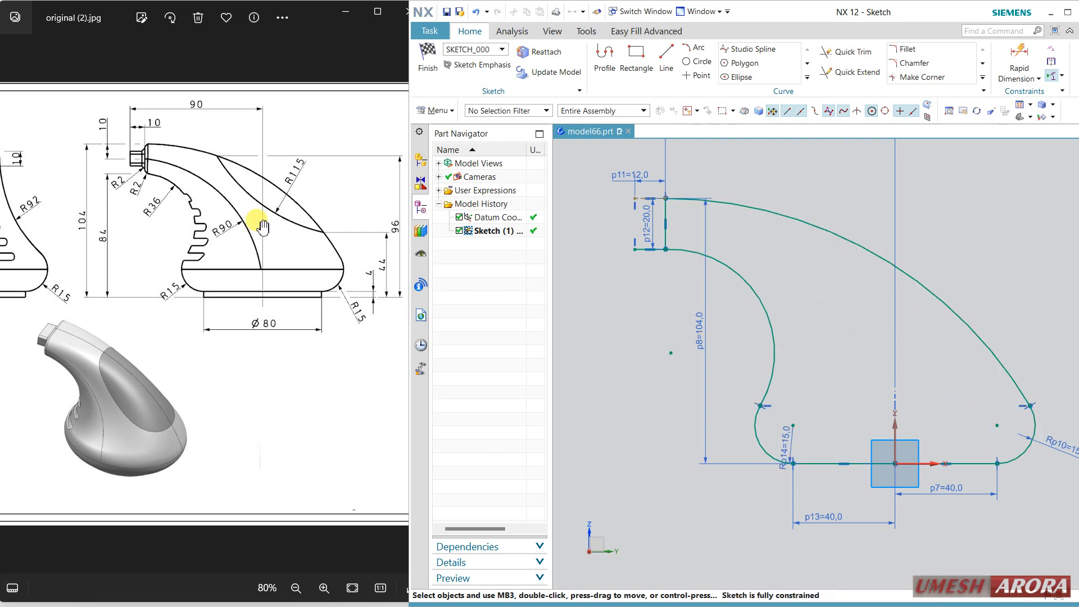
Sketch an inner arc of about 101.4 mm radius from the midpoint of the 20 mm vertical line to the origin
{"action": "left_click", "coordinate": [694, 48]}
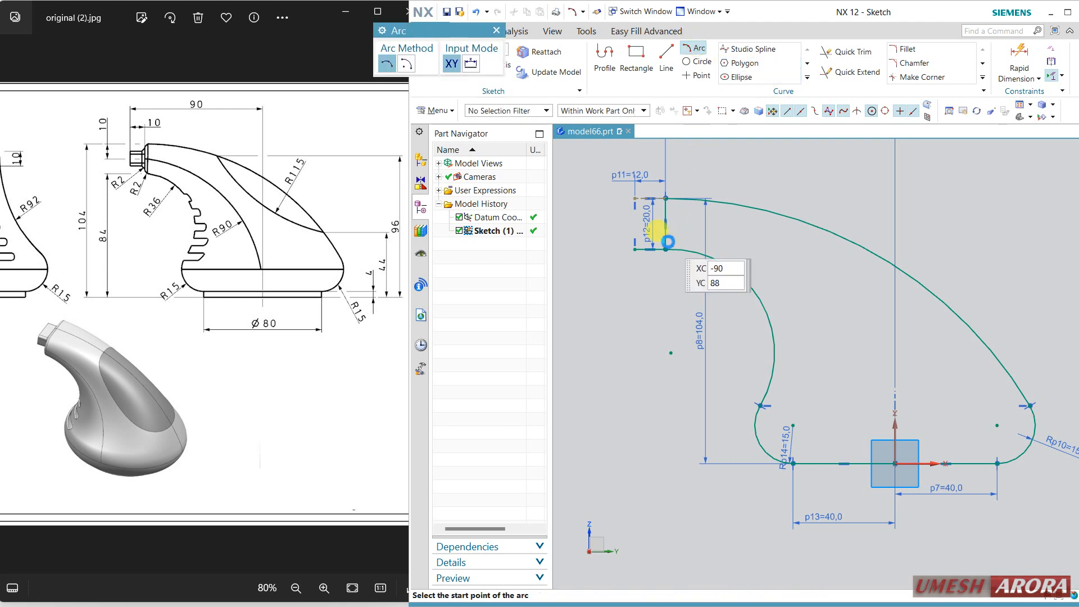
{"action": "left_click", "coordinate": [665, 224]}
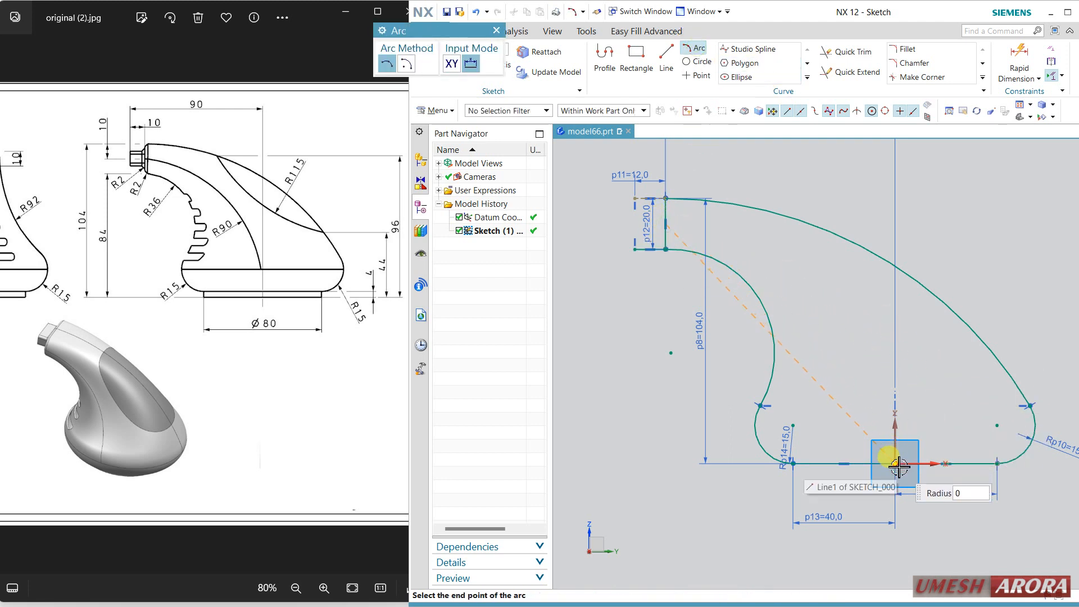
{"action": "left_click", "coordinate": [896, 464]}
{"action": "left_click", "coordinate": [853, 339]}
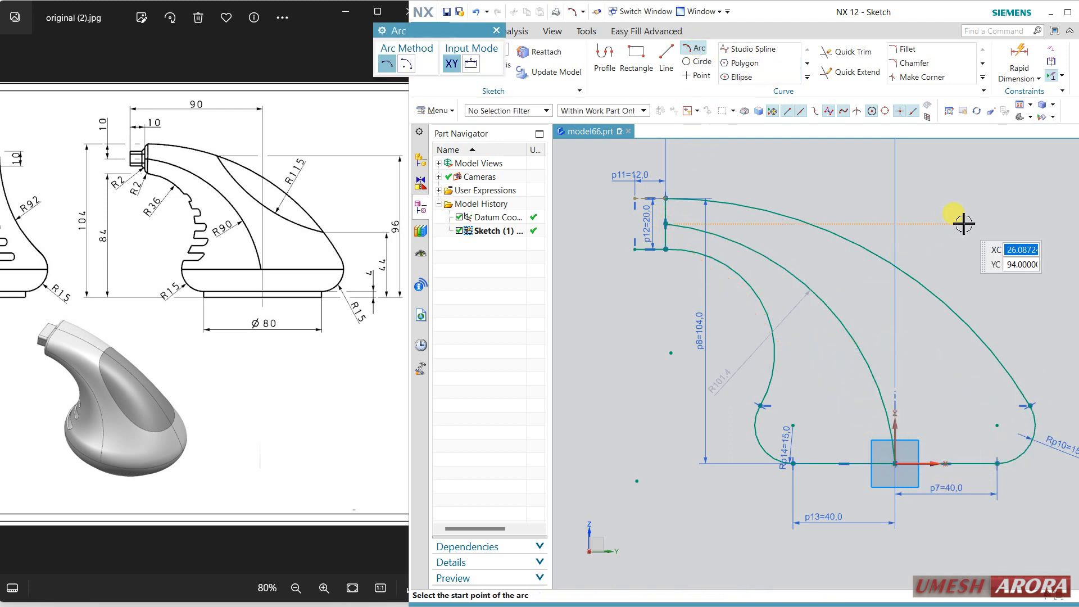
{"action": "key", "text": "Escape"}
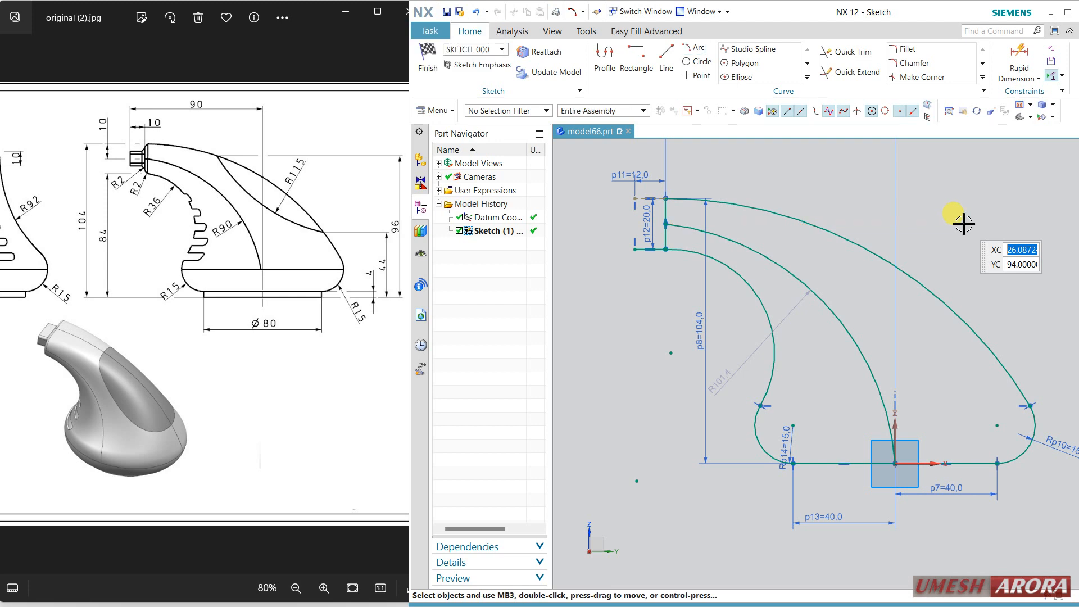
Set the radius of the inner arc ending at the origin to 90 mm
{"action": "double_click", "coordinate": [746, 359]}
{"action": "type", "text": "90"}
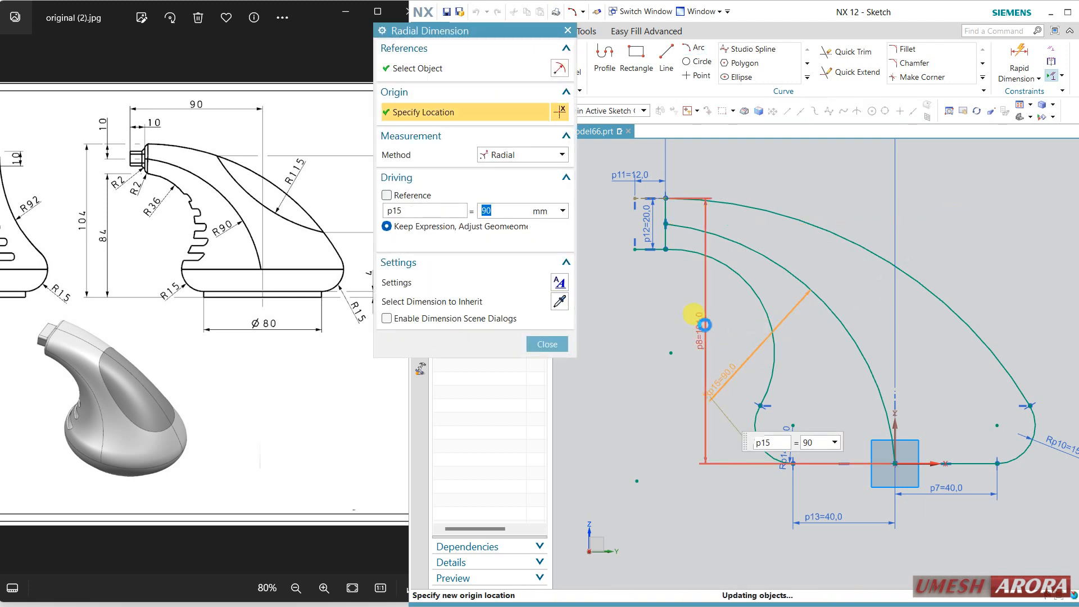
{"action": "key", "text": "Return"}
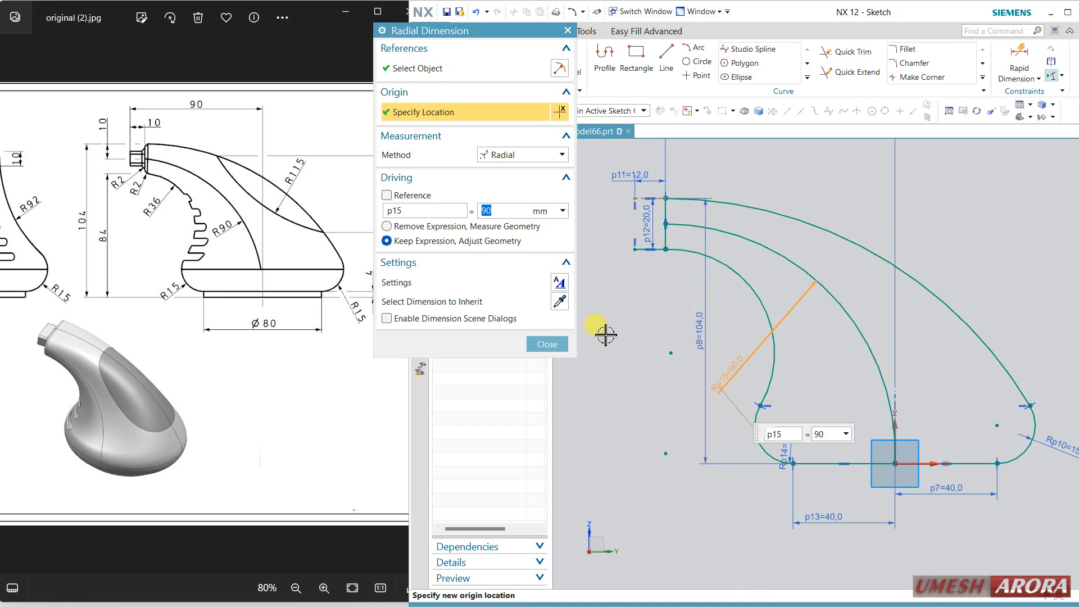
{"action": "left_click", "coordinate": [546, 344]}
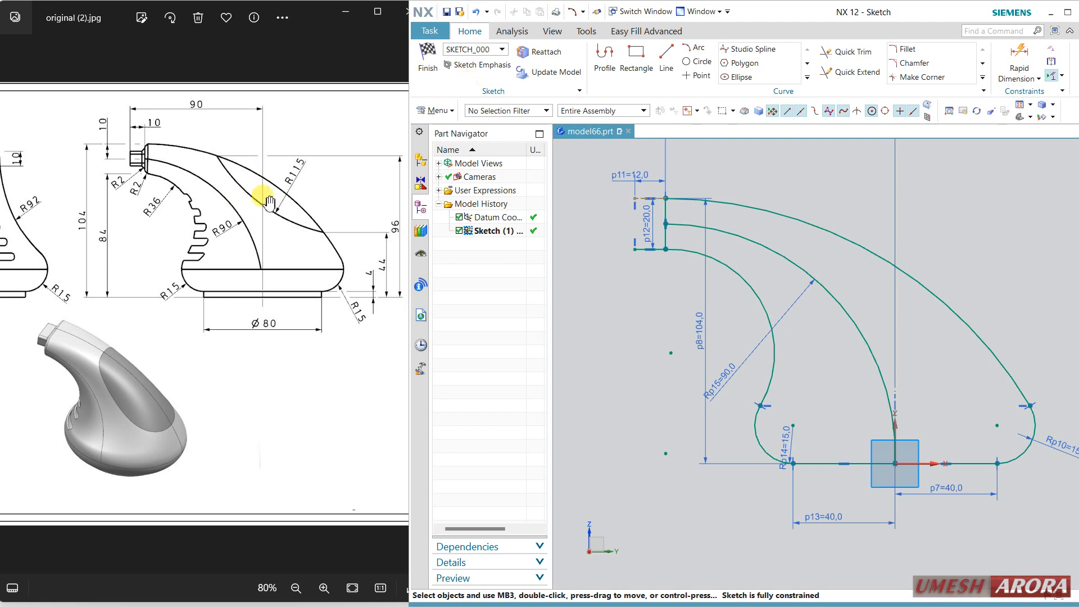
Sketch a circle about 110.5 mm in diameter, centred above the large outer arc and crossing it at two points
{"action": "middle_click_drag", "start_coordinate": [889, 230], "coordinate": [840, 266], "text": "shift"}
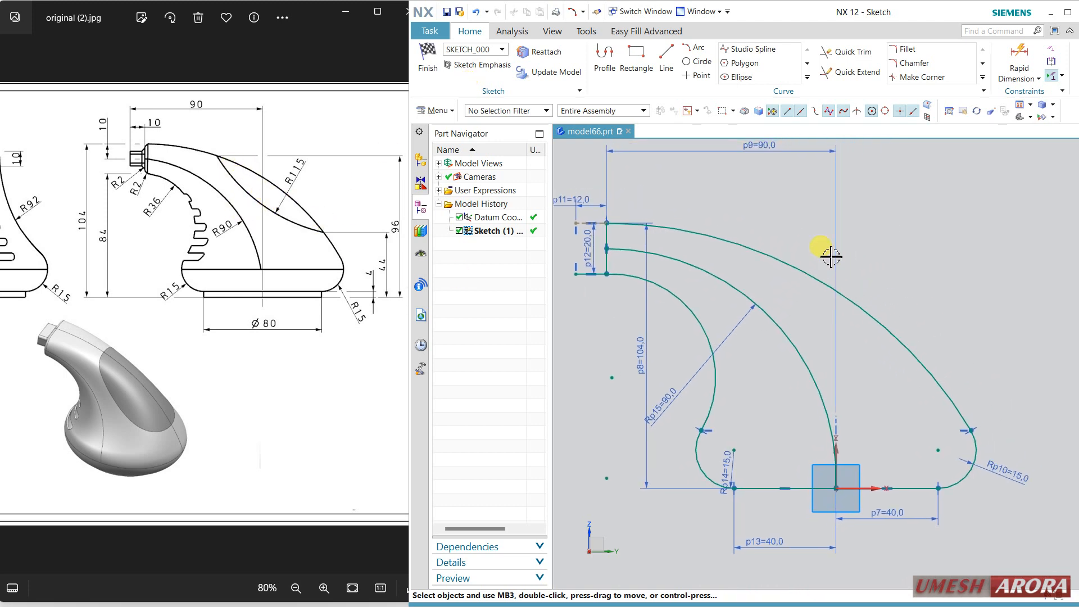
{"action": "left_click", "coordinate": [696, 61]}
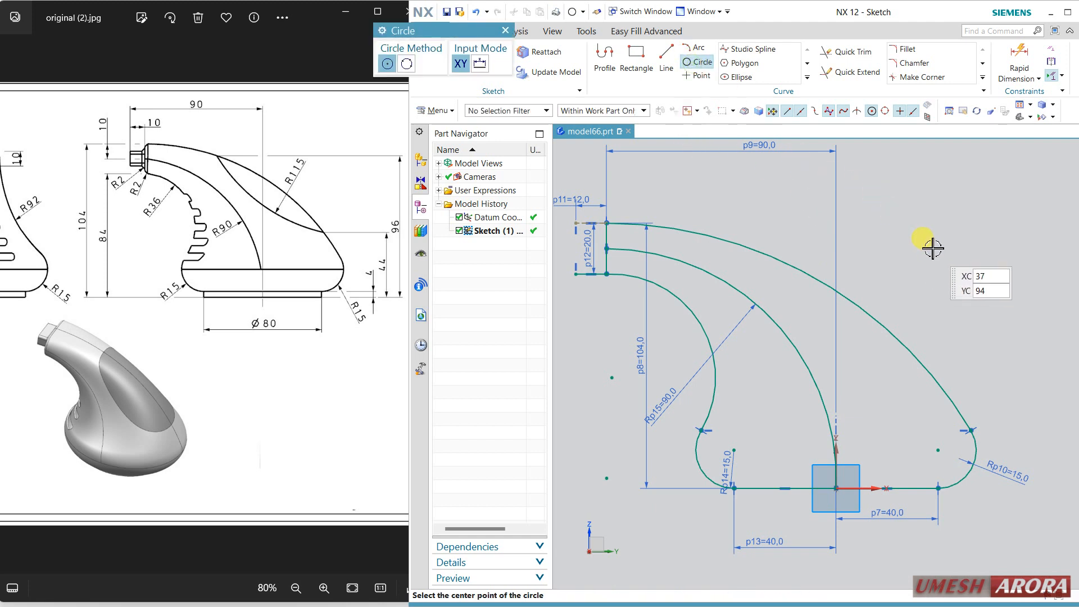
{"action": "left_click", "coordinate": [918, 227]}
{"action": "left_click", "coordinate": [884, 366]}
{"action": "key", "text": "Escape"}
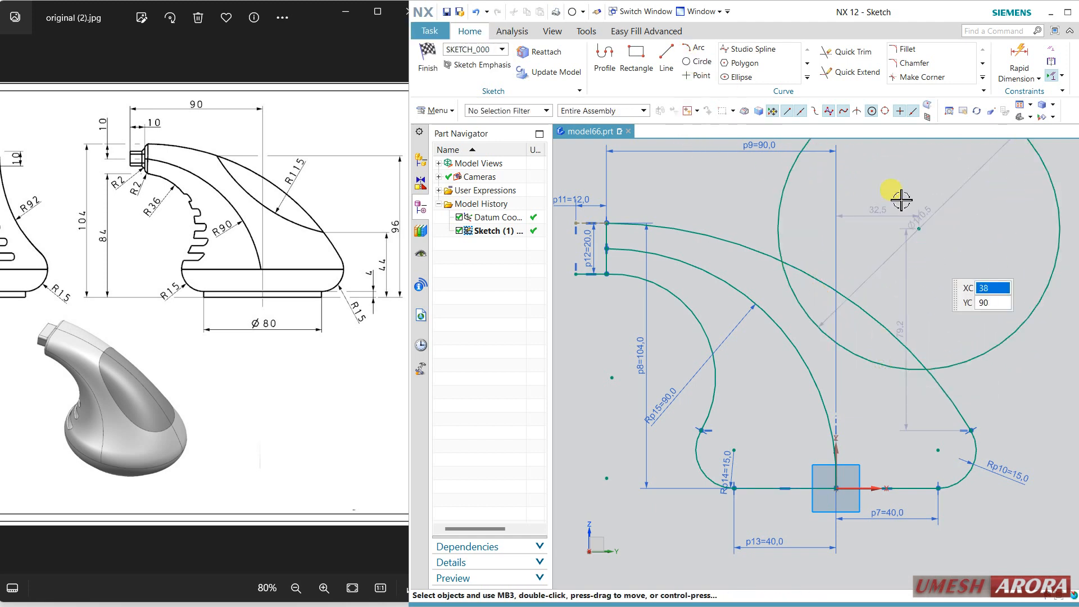
Trim the circle outside the large outer arc, keeping only the portion inside the profile
{"action": "left_click", "coordinate": [845, 51]}
{"action": "left_click", "coordinate": [794, 174]}
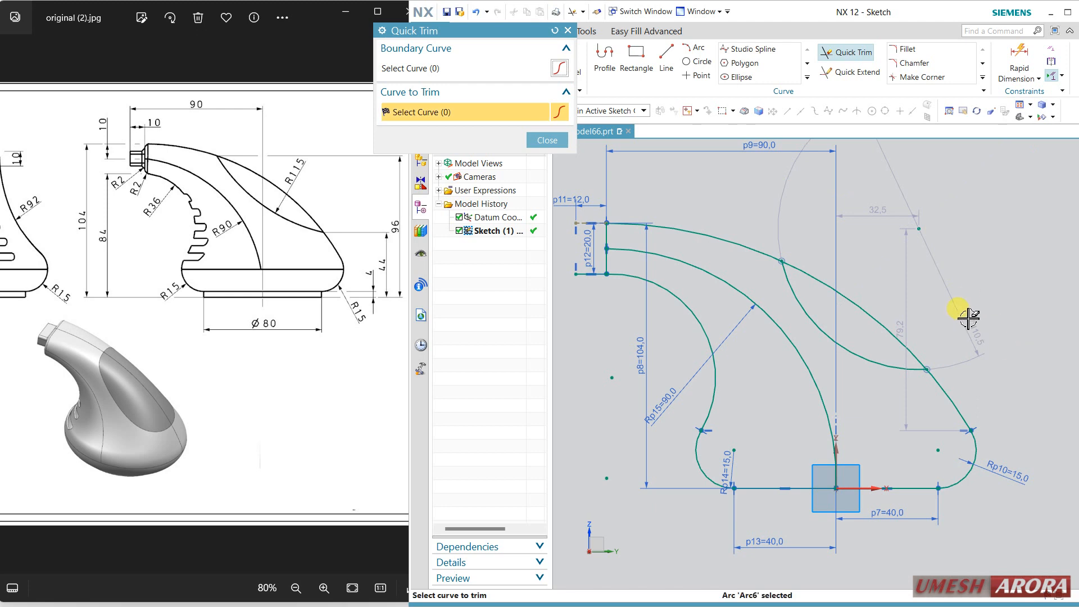
{"action": "key", "text": "Escape"}
Dimension the vertical distance from the base line to the lower intersection of the trimmed arc and the large outer arc
{"action": "left_click", "coordinate": [1019, 64]}
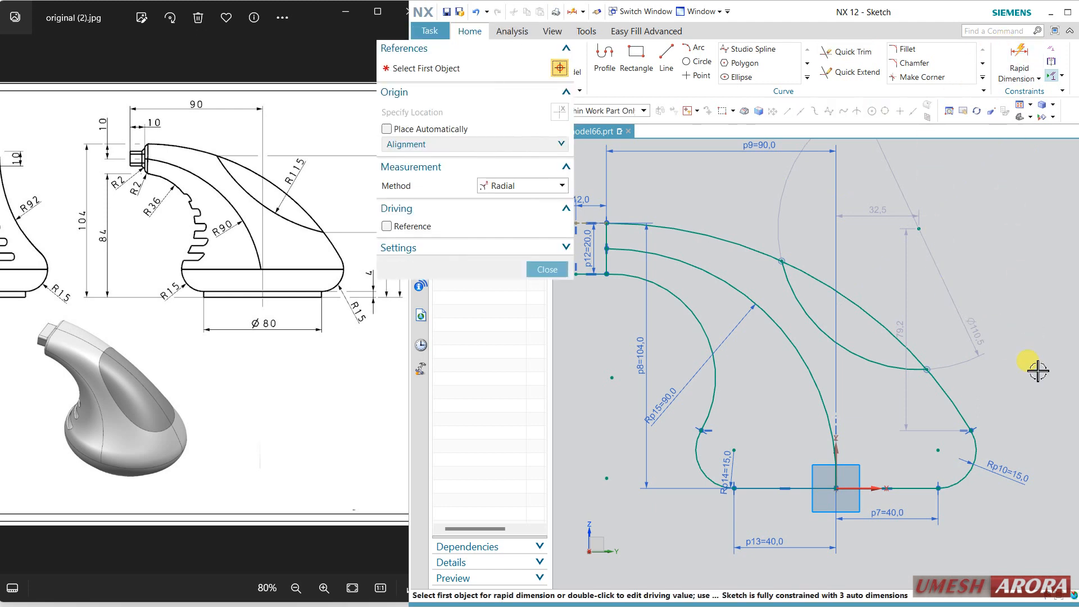
{"action": "left_click_drag", "start_coordinate": [494, 39], "coordinate": [551, 25]}
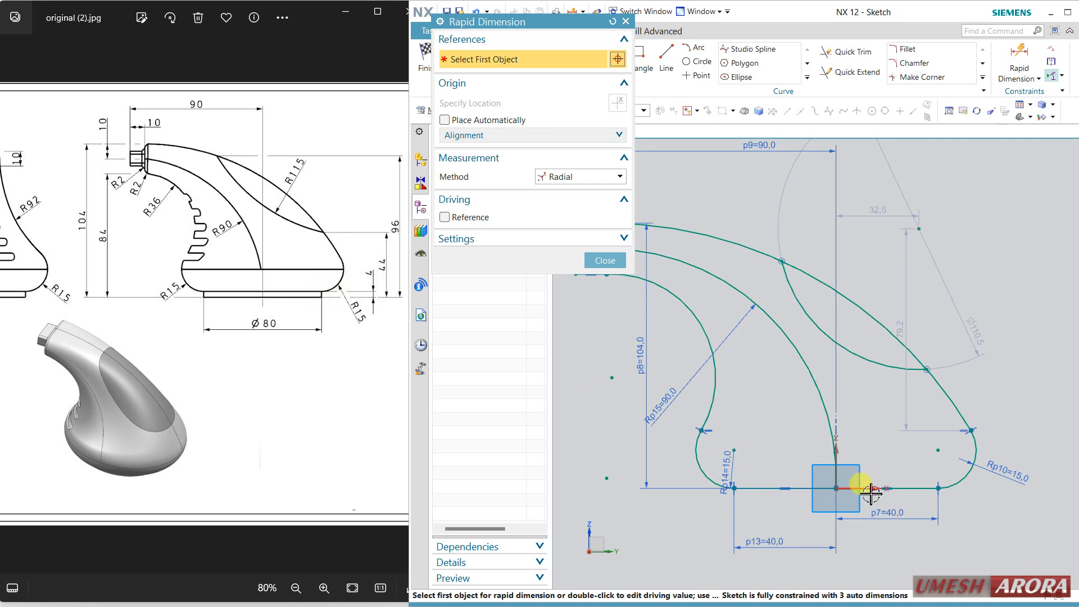
{"action": "left_click", "coordinate": [573, 177]}
{"action": "left_click", "coordinate": [571, 193]}
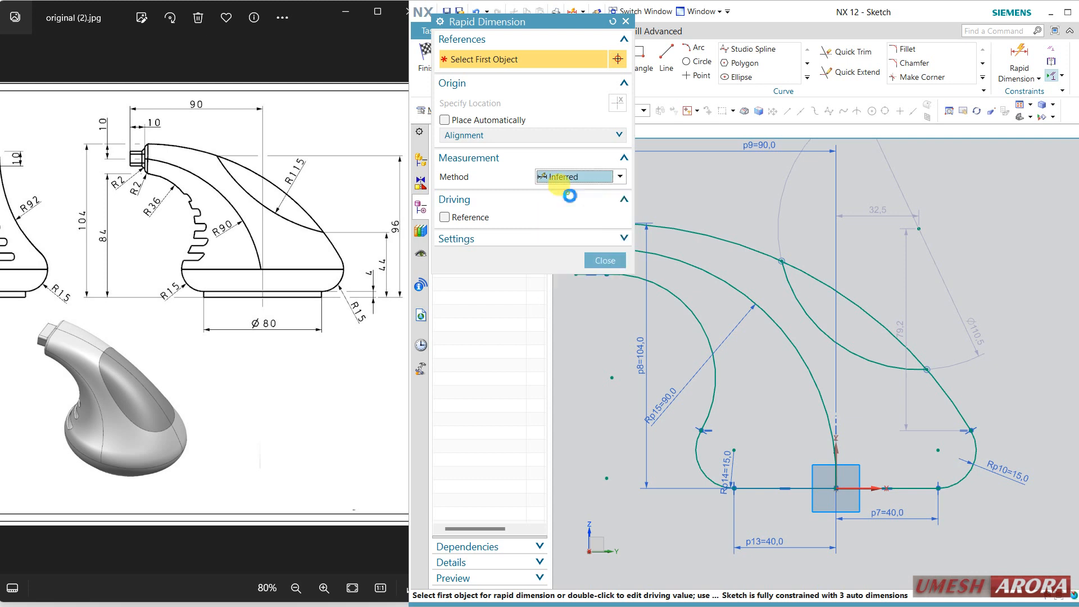
{"action": "left_click", "coordinate": [855, 482]}
{"action": "left_click", "coordinate": [928, 370]}
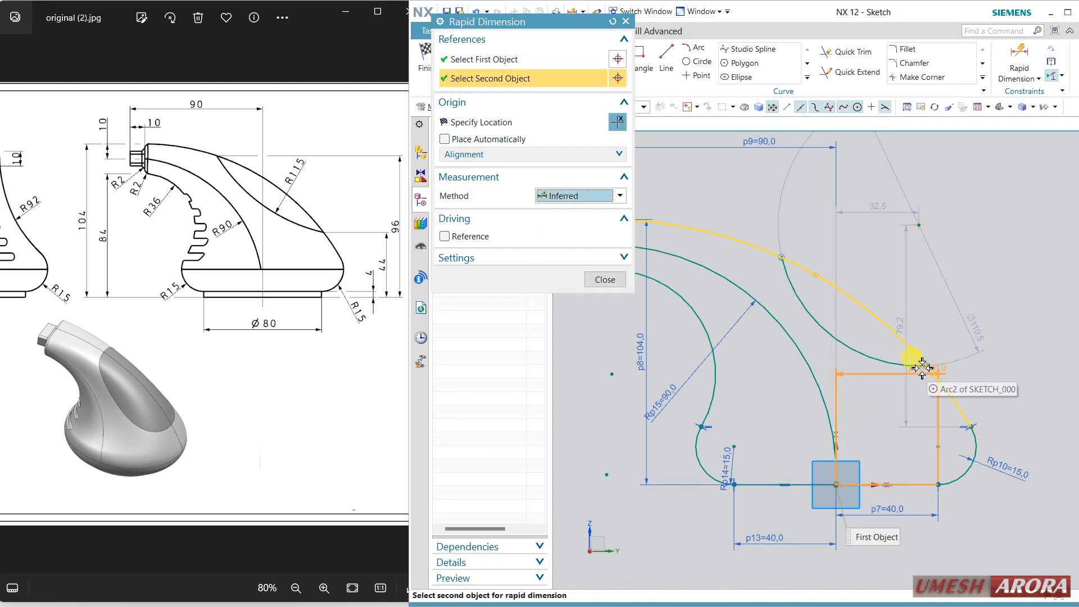
{"action": "left_click", "coordinate": [924, 367]}
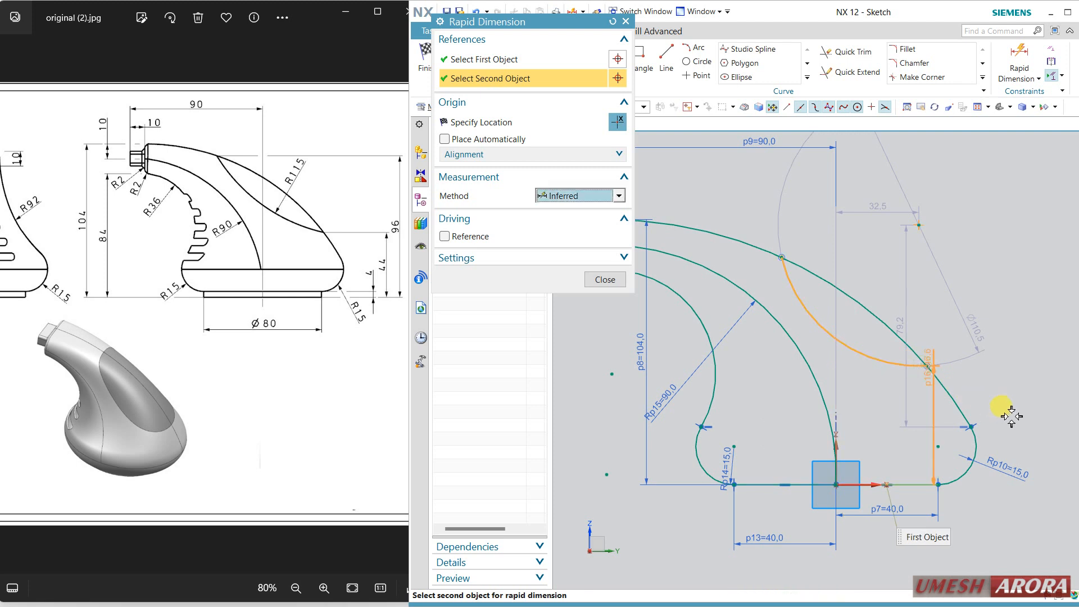
{"action": "left_click", "coordinate": [1031, 388]}
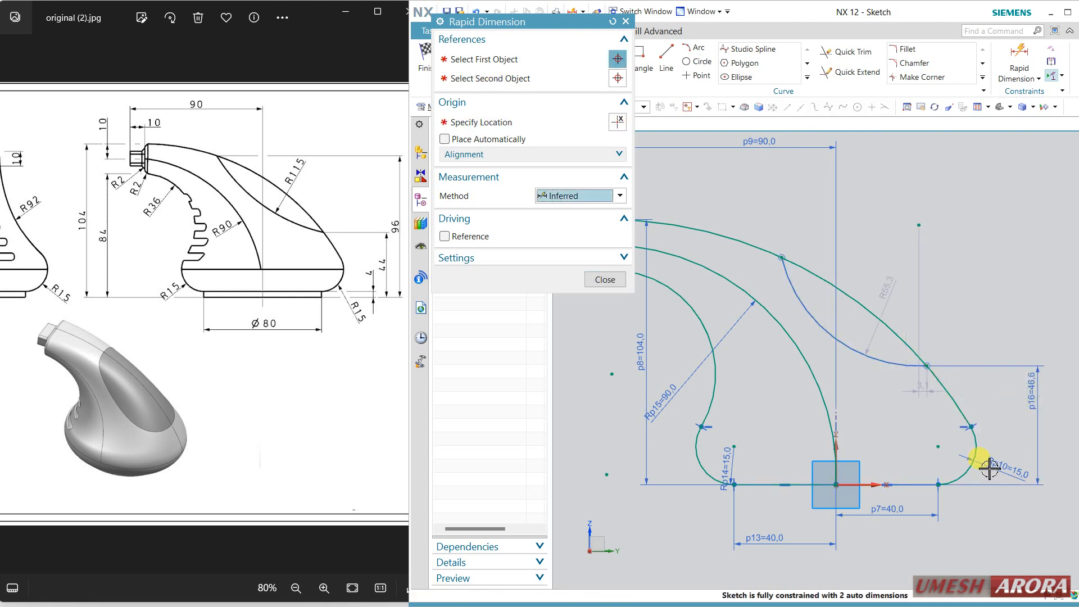
Set the vertical distance from the base line to the grip arc's lower intersection with the large outer arc to 40 mm
{"action": "type", "text": "40"}
{"action": "key", "text": "Return"}
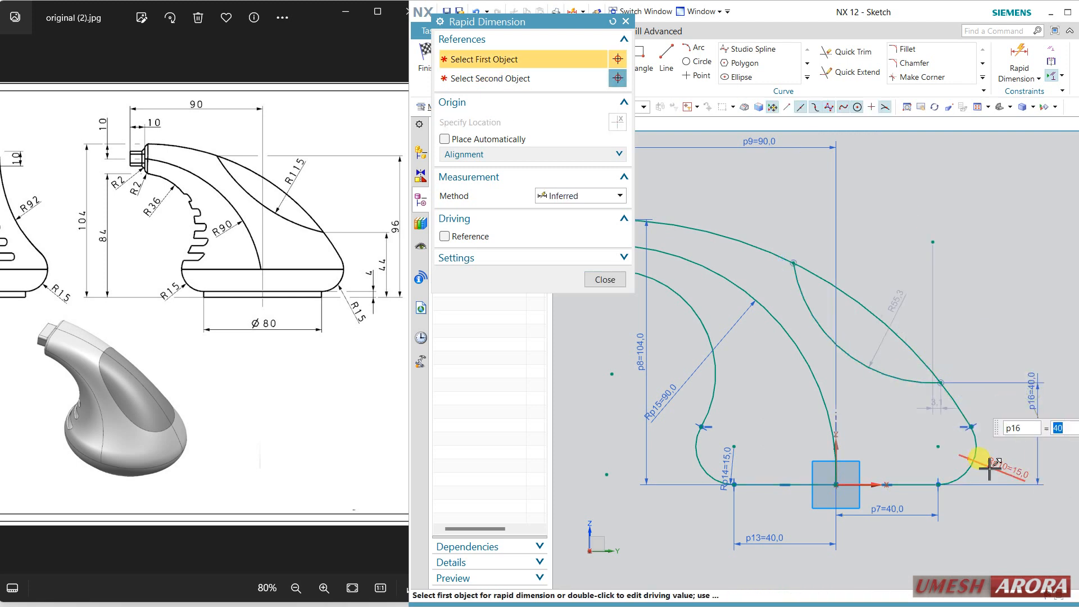
{"action": "left_click", "coordinate": [882, 474]}
{"action": "left_click", "coordinate": [790, 245]}
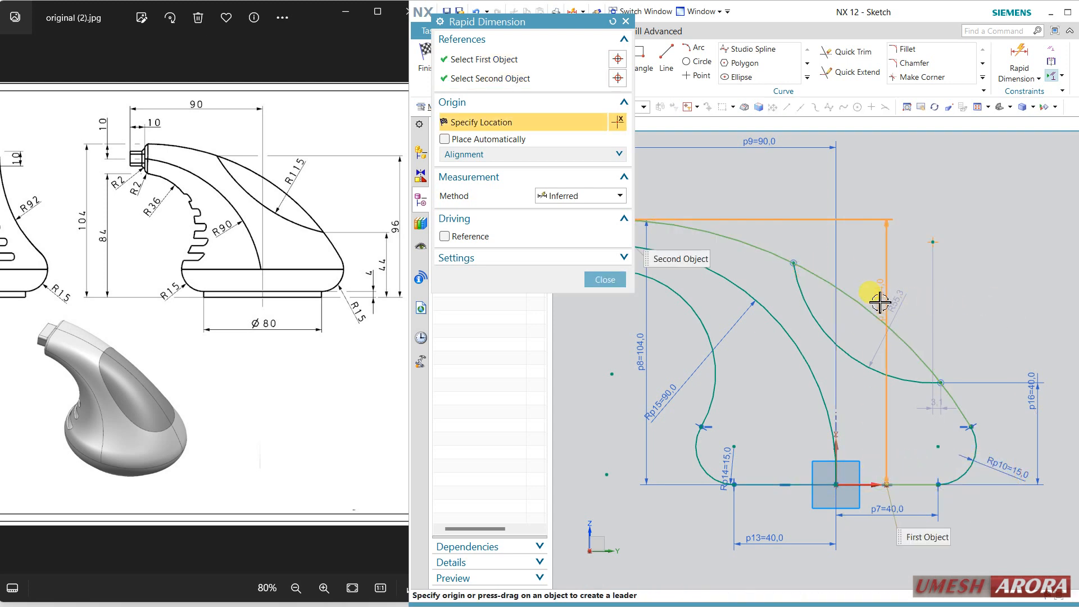
{"action": "left_click", "coordinate": [606, 280]}
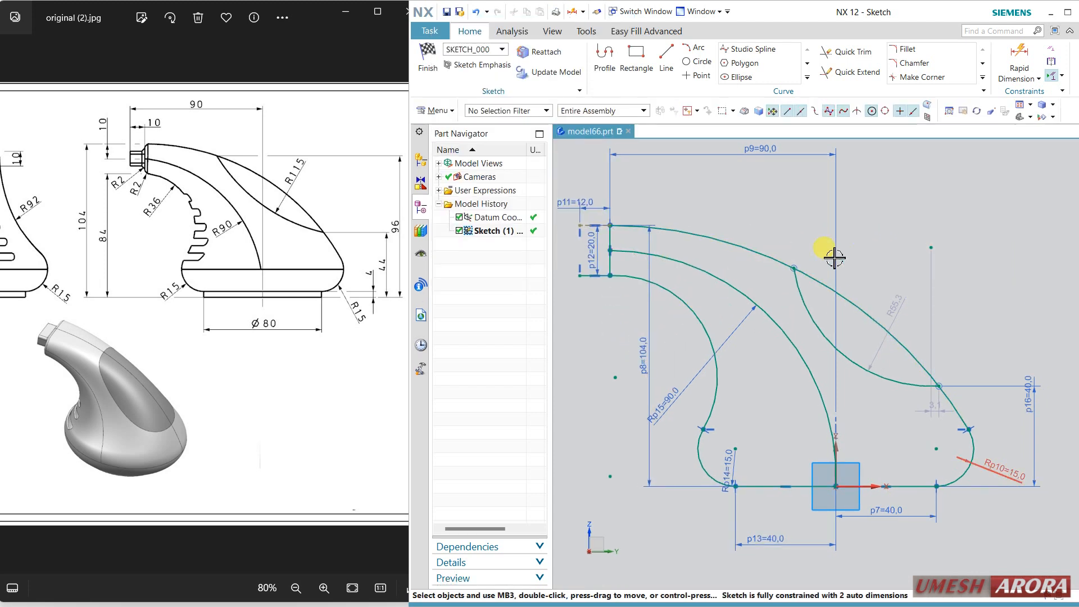
{"action": "left_click", "coordinate": [1012, 59]}
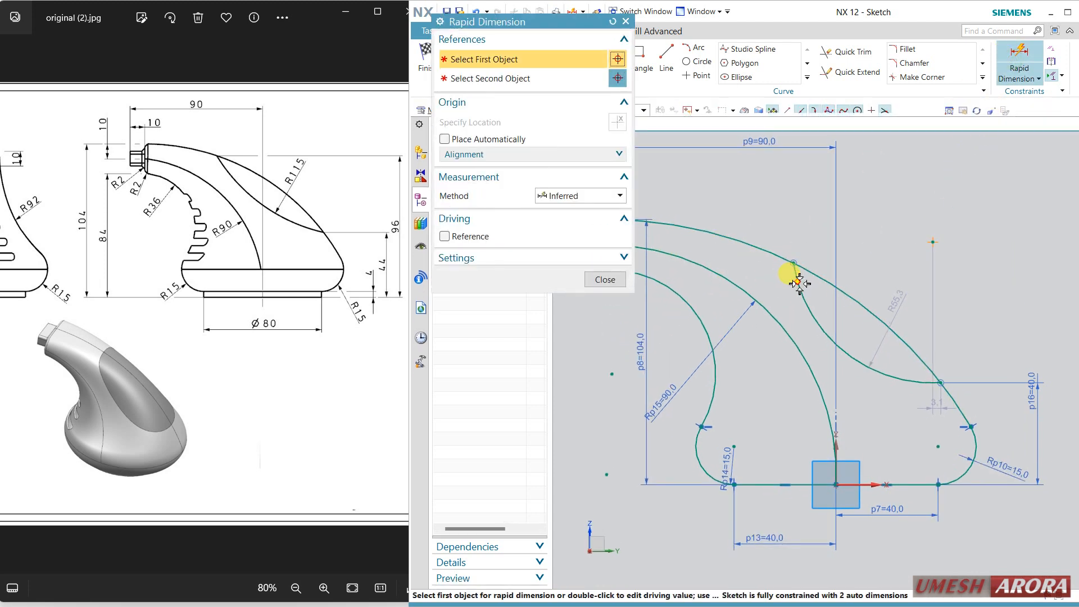
{"action": "left_click", "coordinate": [794, 266]}
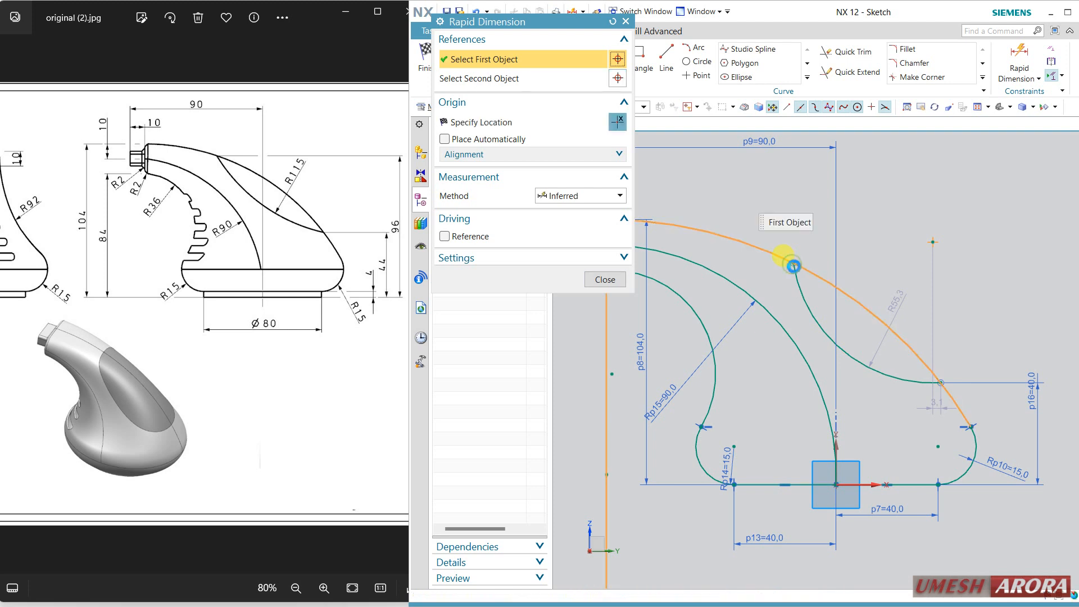
{"action": "left_click", "coordinate": [608, 282]}
Dimension the vertical distance from the base line to the grip arc's upper end point and set it to 96 mm
{"action": "left_click", "coordinate": [1019, 59]}
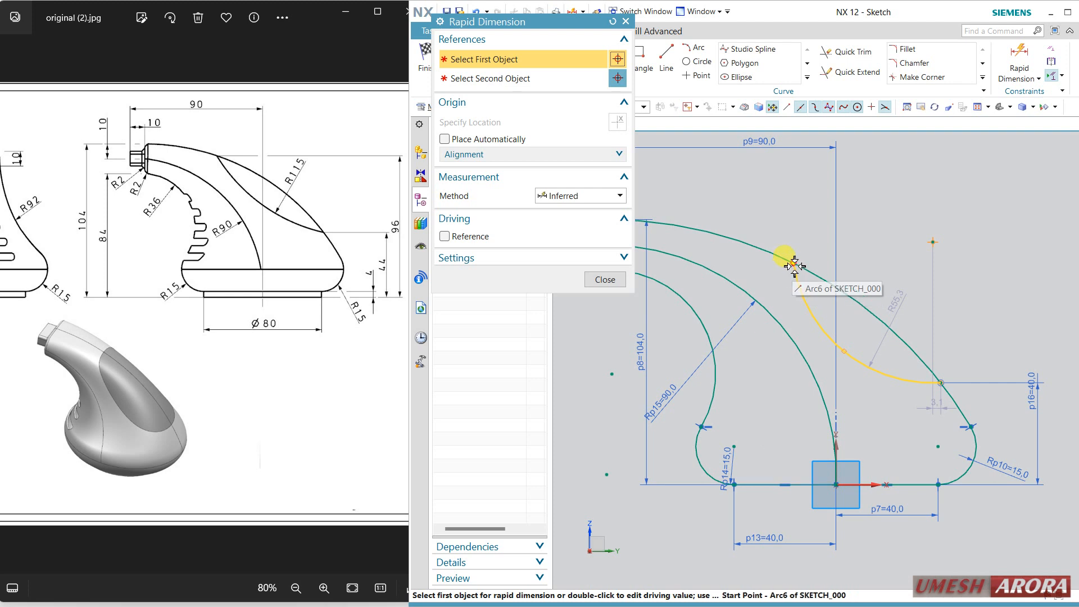
{"action": "left_click", "coordinate": [794, 265]}
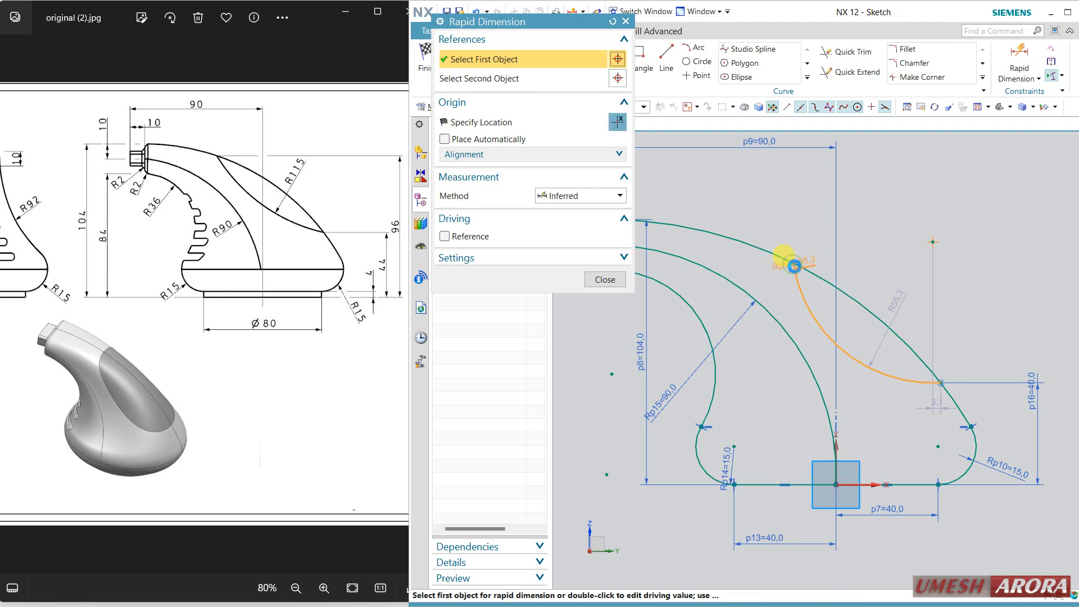
{"action": "left_click", "coordinate": [974, 399]}
{"action": "left_click", "coordinate": [922, 334]}
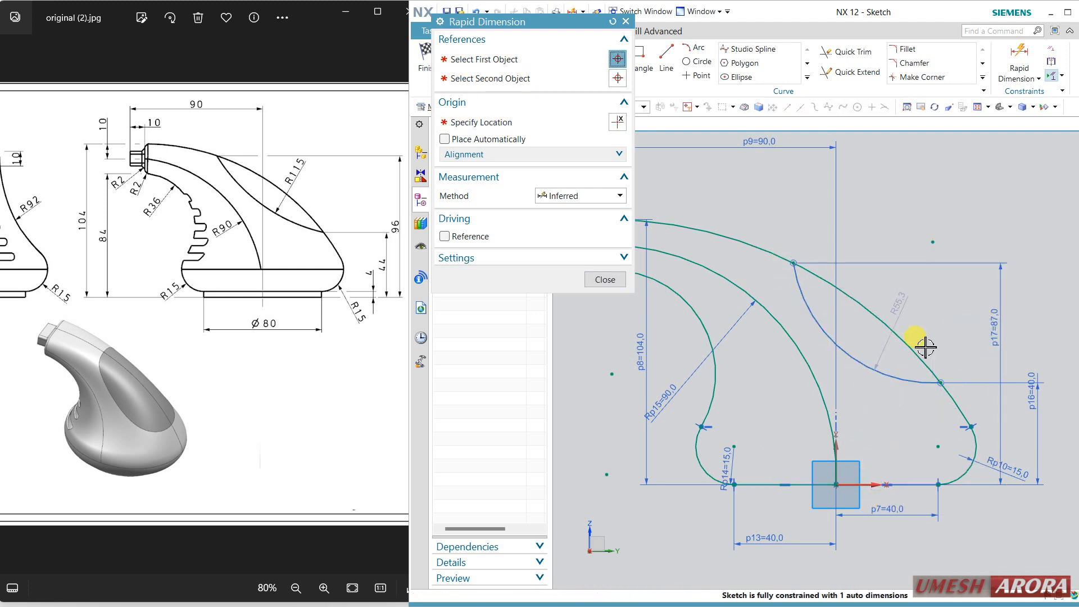
{"action": "type", "text": "96"}
{"action": "key", "text": "Return"}
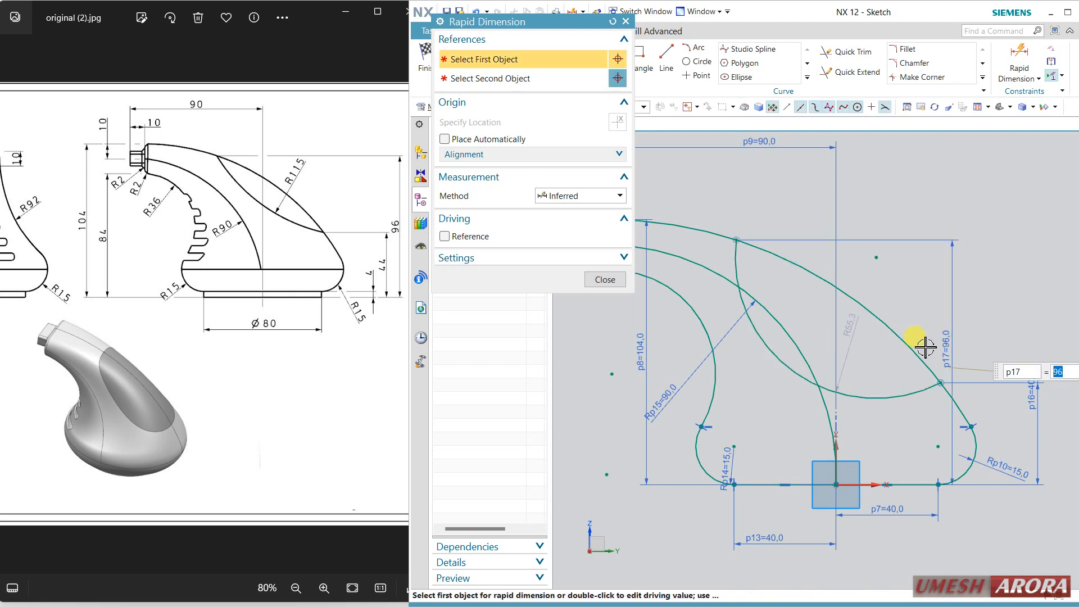
{"action": "left_click", "coordinate": [618, 285]}
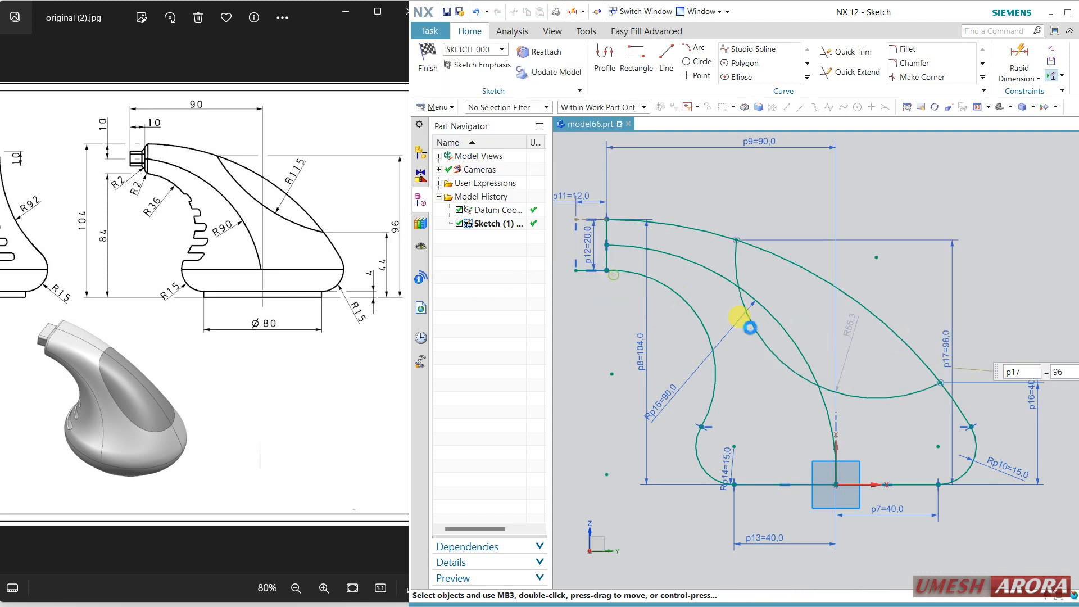
Set the grip arc's radius to 115 mm and finish the side-profile sketch
{"action": "double_click", "coordinate": [852, 328]}
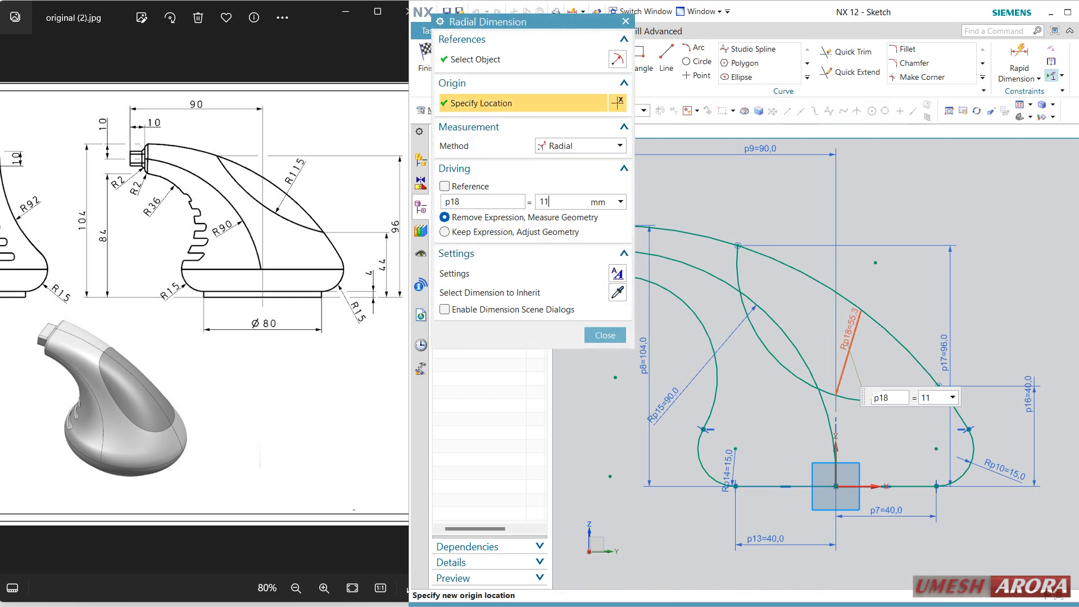
{"action": "type", "text": "115"}
{"action": "key", "text": "Return"}
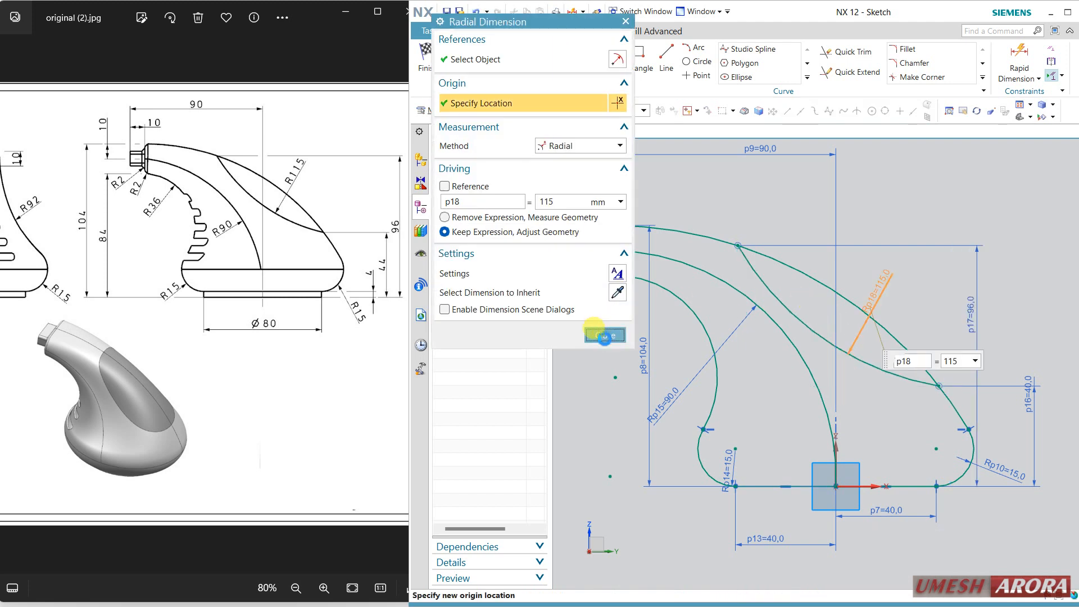
{"action": "left_click", "coordinate": [612, 333]}
{"action": "scroll", "coordinate": [696, 477], "scroll_direction": "down", "scroll_amount": 1}
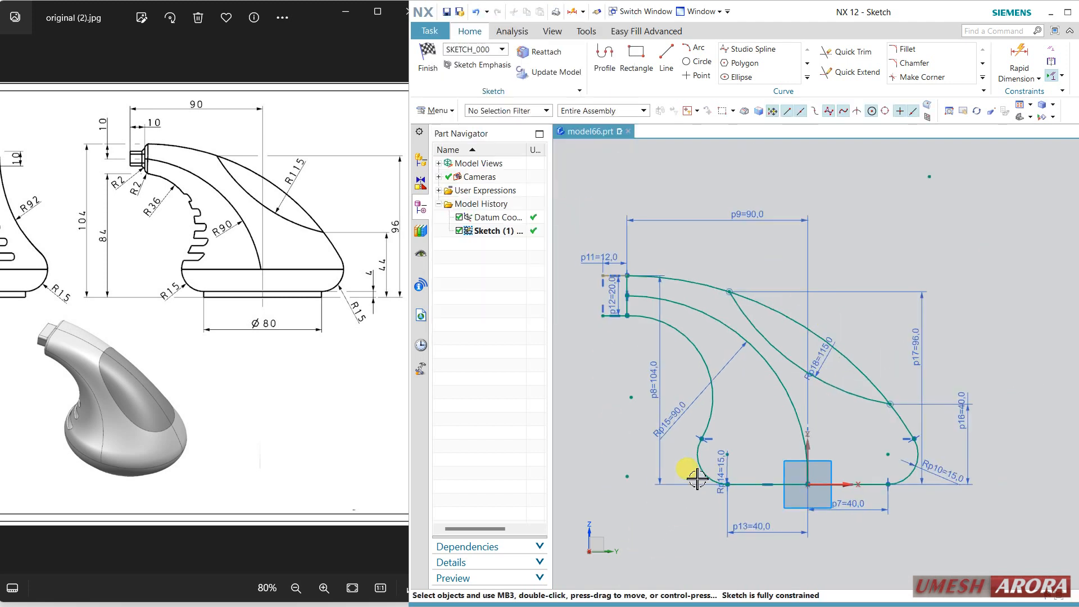
{"action": "left_click", "coordinate": [428, 56]}
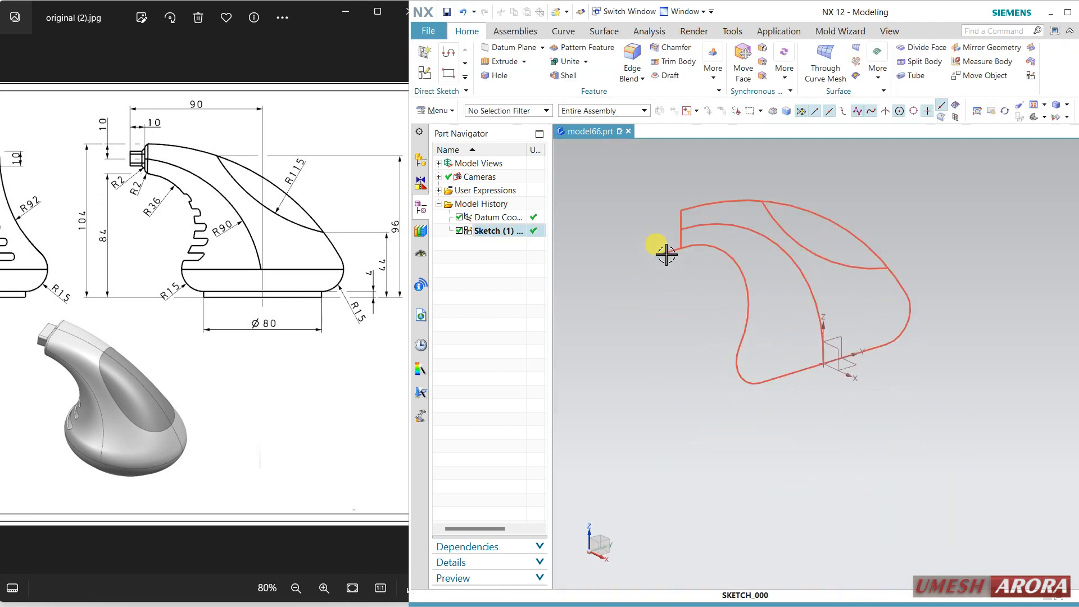
Reopen the side-profile sketch, convert the lower horizontal stub and the vertical neck end line to reference, and finish it
{"action": "double_click", "coordinate": [666, 255]}
{"action": "scroll", "coordinate": [623, 284], "scroll_direction": "up", "scroll_amount": 5}
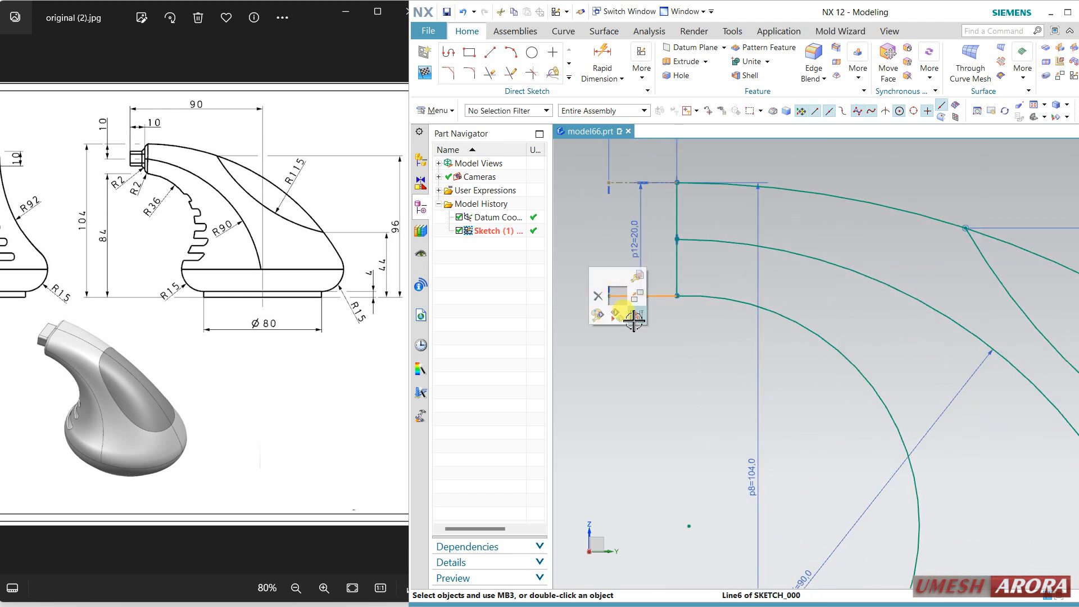
{"action": "left_click", "coordinate": [677, 252]}
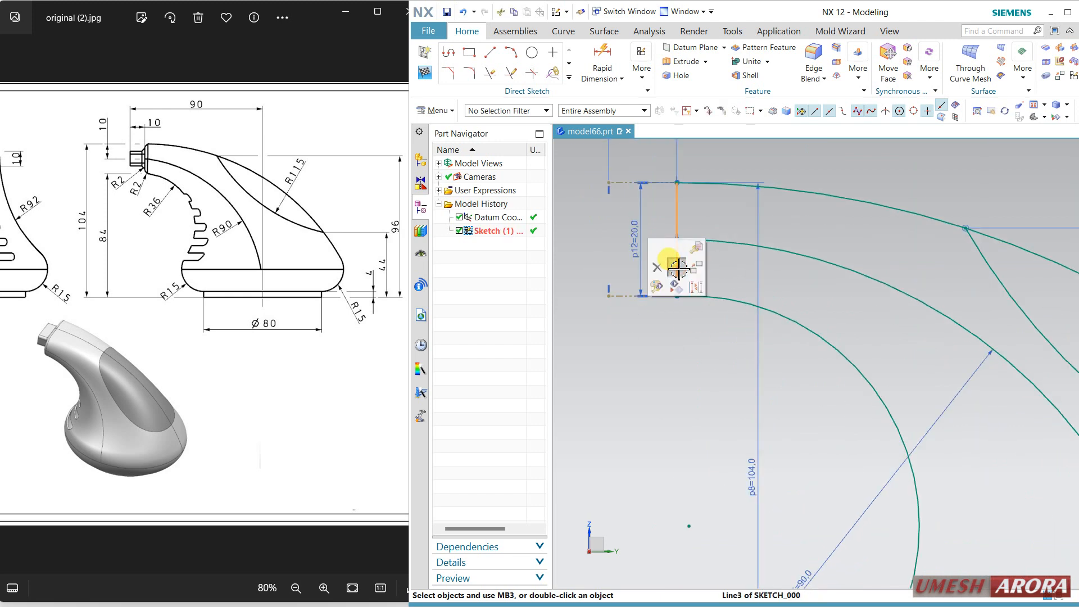
{"action": "left_click", "coordinate": [697, 287]}
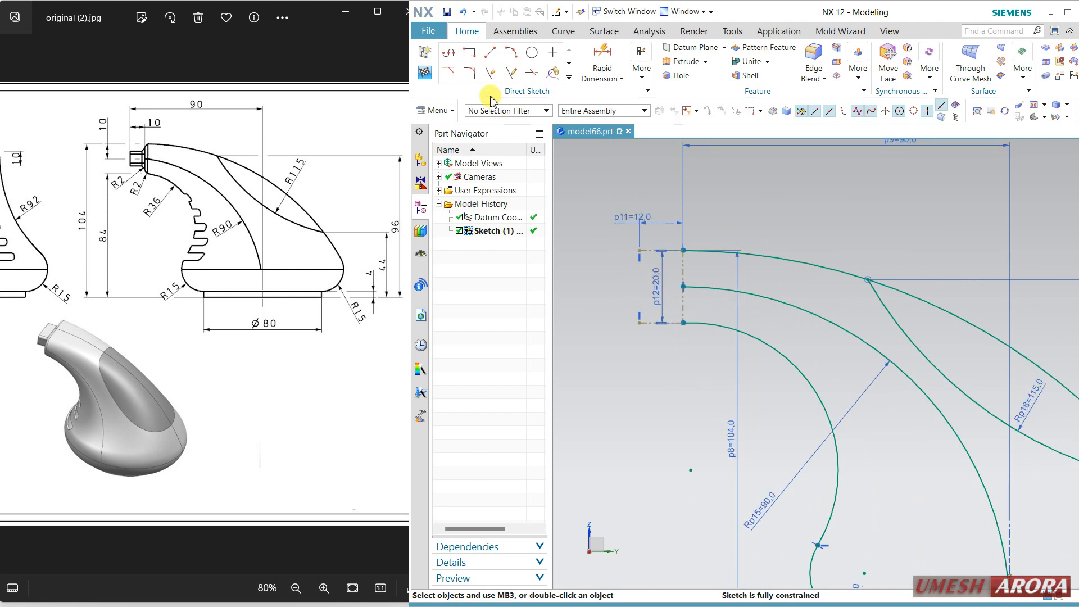
{"action": "left_click", "coordinate": [432, 76]}
Create a new sketch on the XZ datum plane with X as the horizontal reference and Z pointing up
{"action": "mouse_move", "coordinate": [633, 241]}
{"action": "middle_mouse_down"}
{"action": "mouse_move", "coordinate": [730, 337]}
{"action": "mouse_move", "coordinate": [706, 390]}
{"action": "mouse_move", "coordinate": [761, 361]}
{"action": "mouse_move", "coordinate": [753, 378]}
{"action": "middle_mouse_up"}
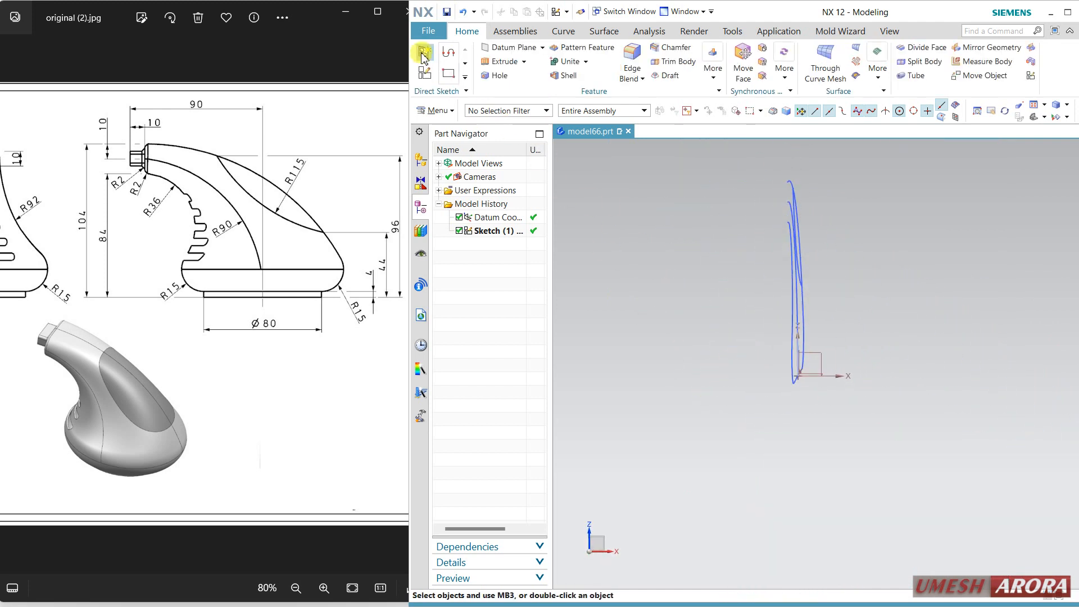
{"action": "left_click", "coordinate": [425, 72]}
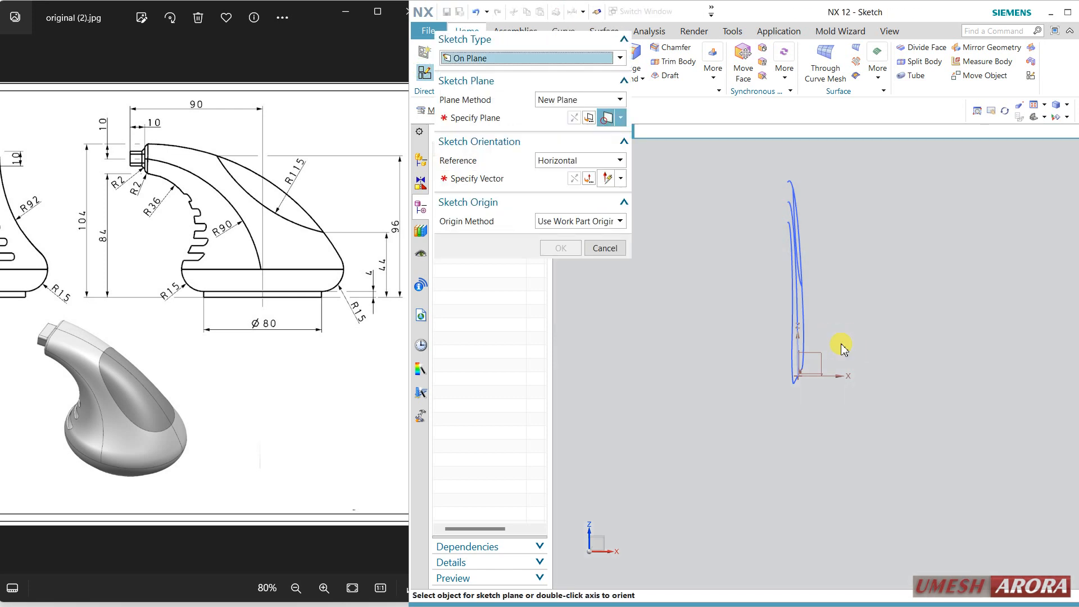
{"action": "left_click", "coordinate": [824, 356]}
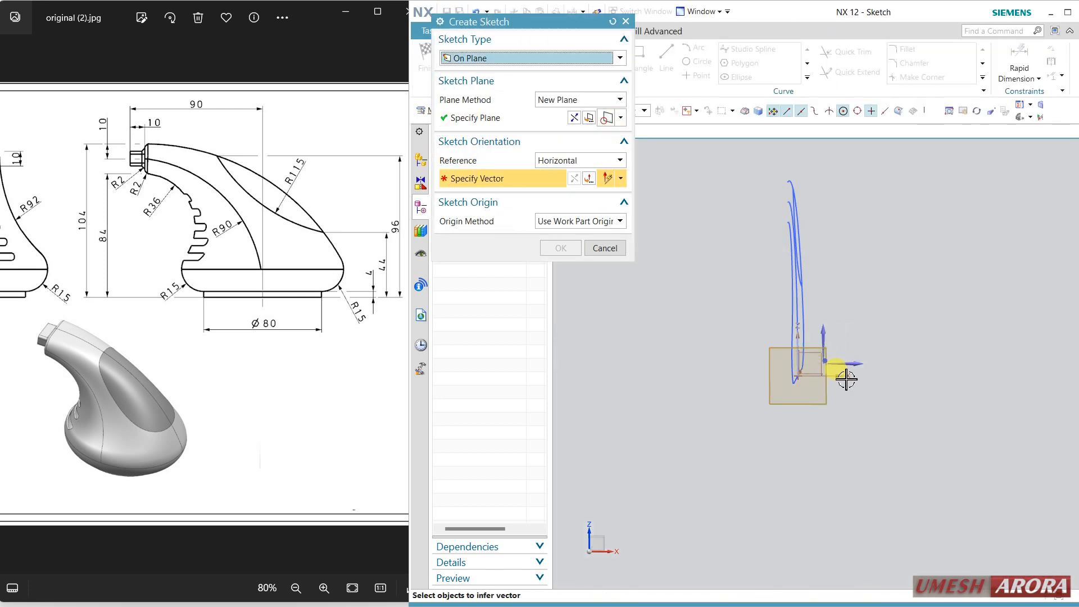
{"action": "left_click", "coordinate": [573, 178]}
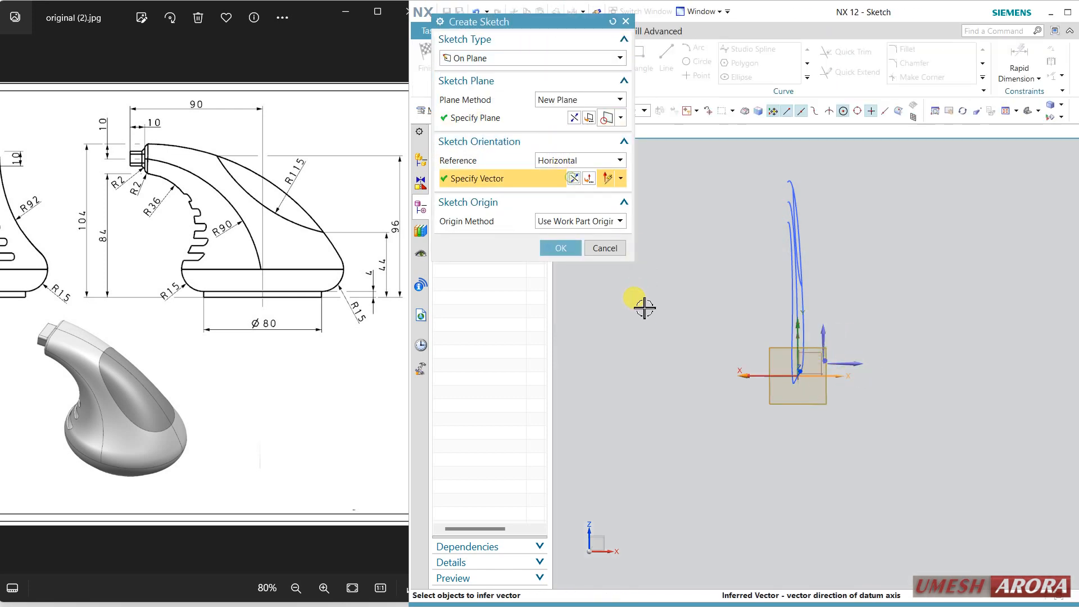
{"action": "left_click", "coordinate": [606, 117]}
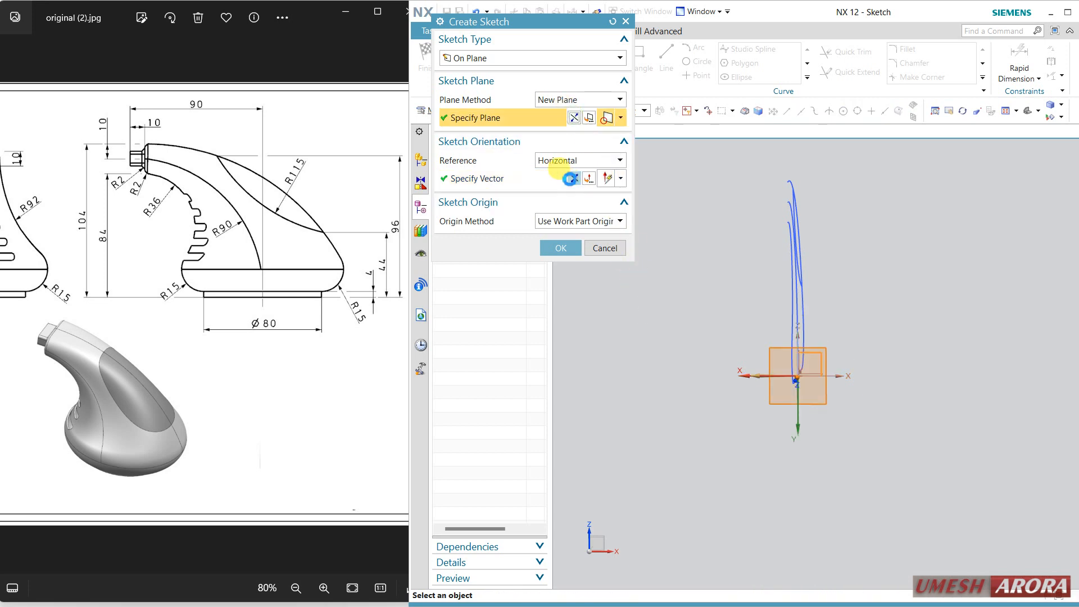
{"action": "middle_click", "coordinate": [648, 302]}
Bring the reference drawing's front view into sight and sketch a 40 mm horizontal line from the origin along X
{"action": "middle_click_drag", "start_coordinate": [786, 291], "coordinate": [639, 373], "text": "shift"}
{"action": "left_click_drag", "start_coordinate": [68, 184], "coordinate": [296, 205]}
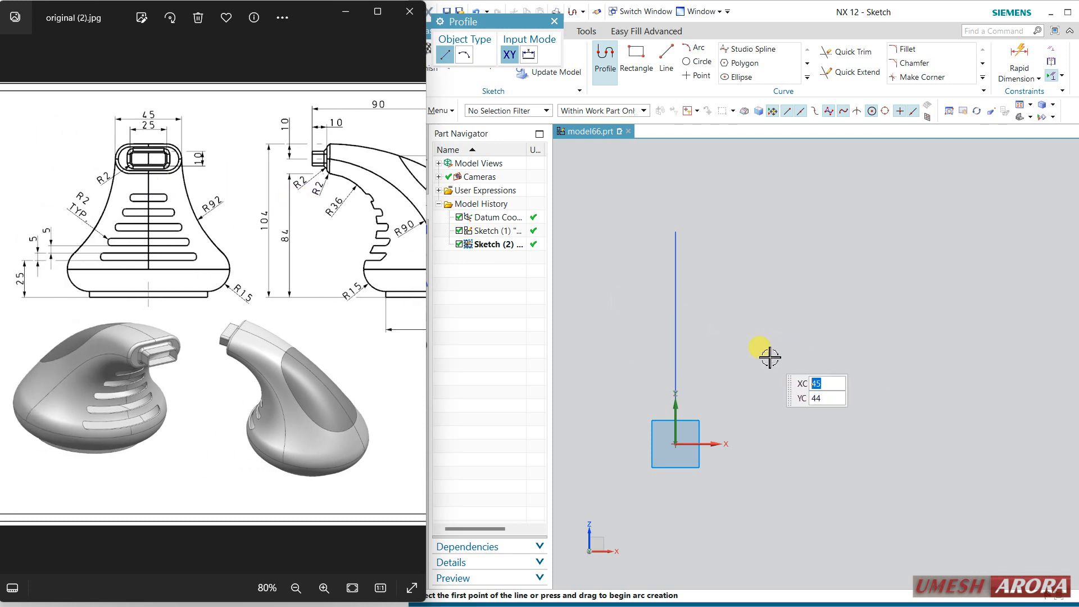
{"action": "left_click", "coordinate": [665, 59]}
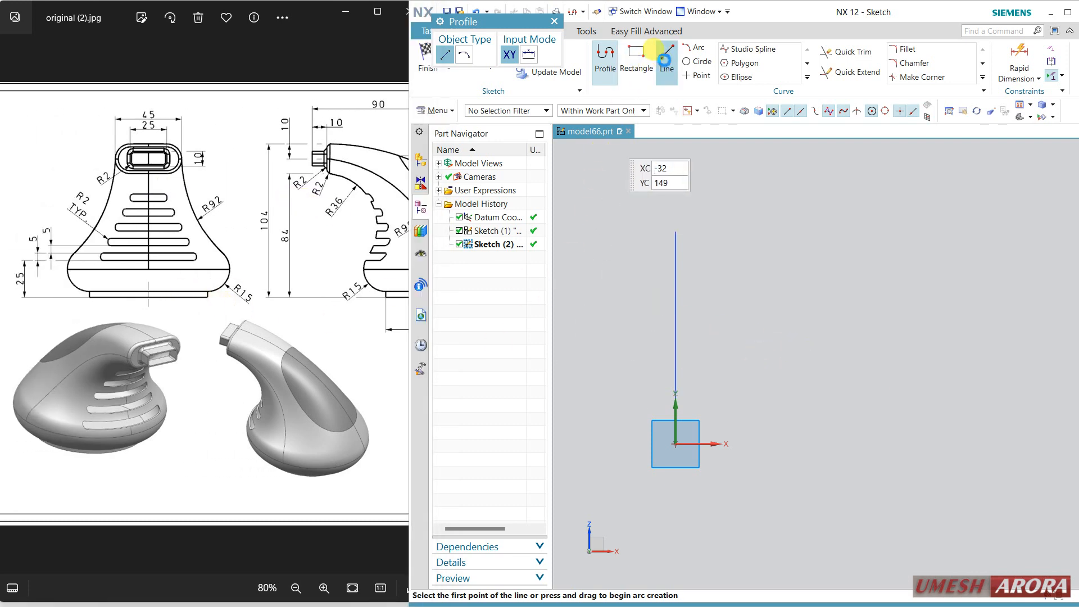
{"action": "left_click", "coordinate": [675, 444]}
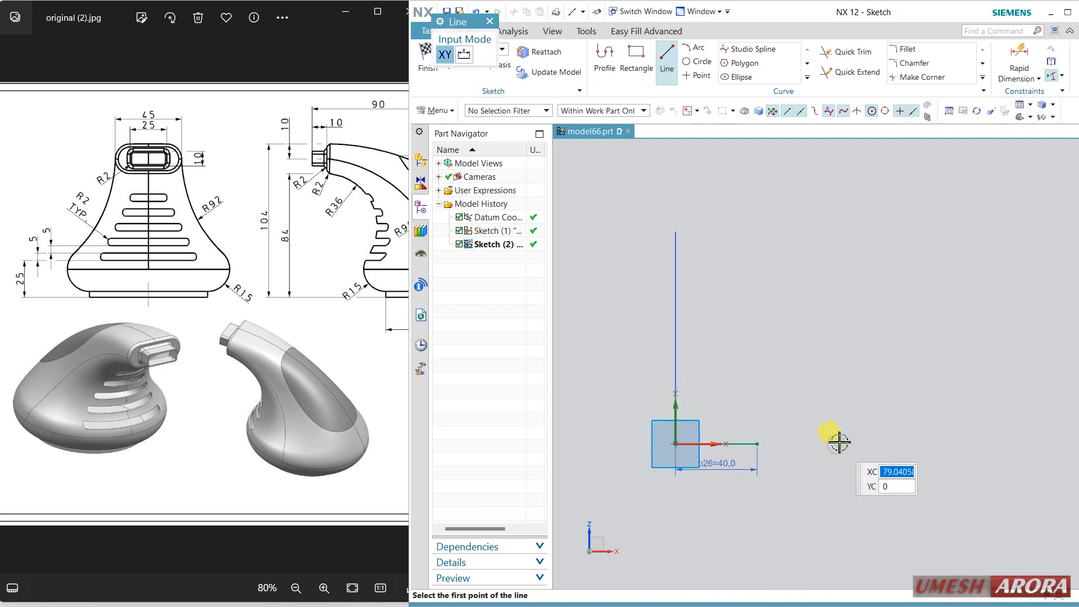
{"action": "key", "text": "Return"}
{"action": "key", "text": "Escape"}
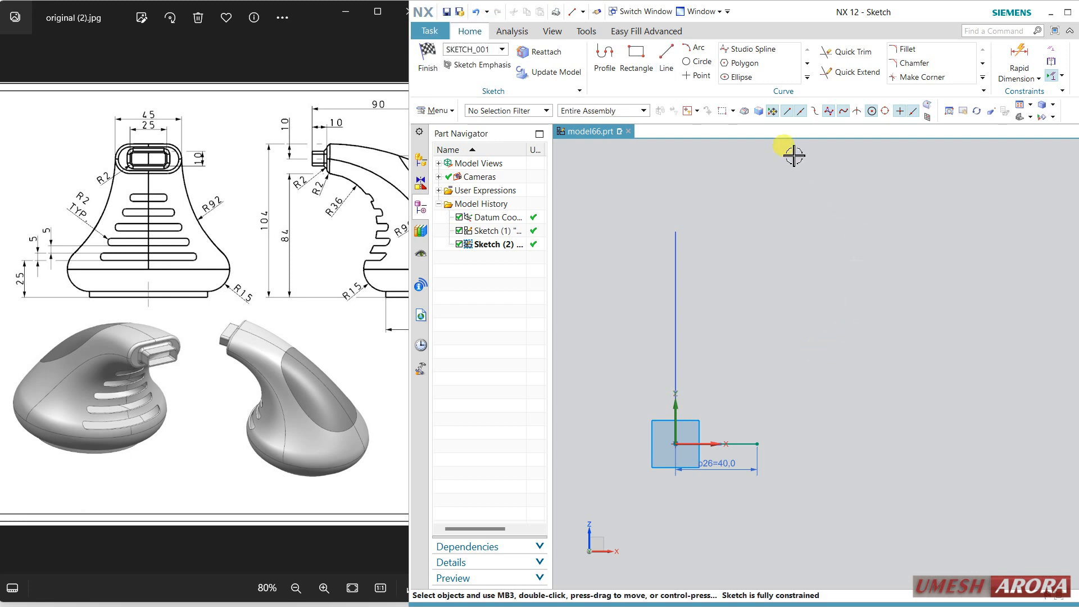
Sketch an arc of about 13.5 mm radius from the base line's outer end, tangent to the line and curving upward
{"action": "left_click", "coordinate": [697, 50]}
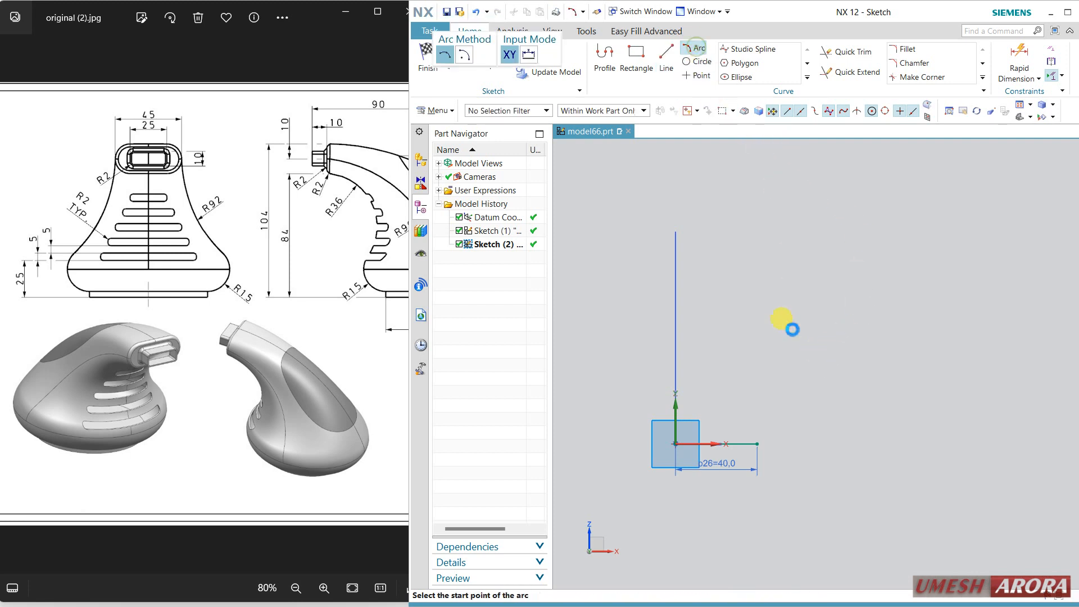
{"action": "left_click", "coordinate": [757, 444]}
{"action": "left_click", "coordinate": [776, 395]}
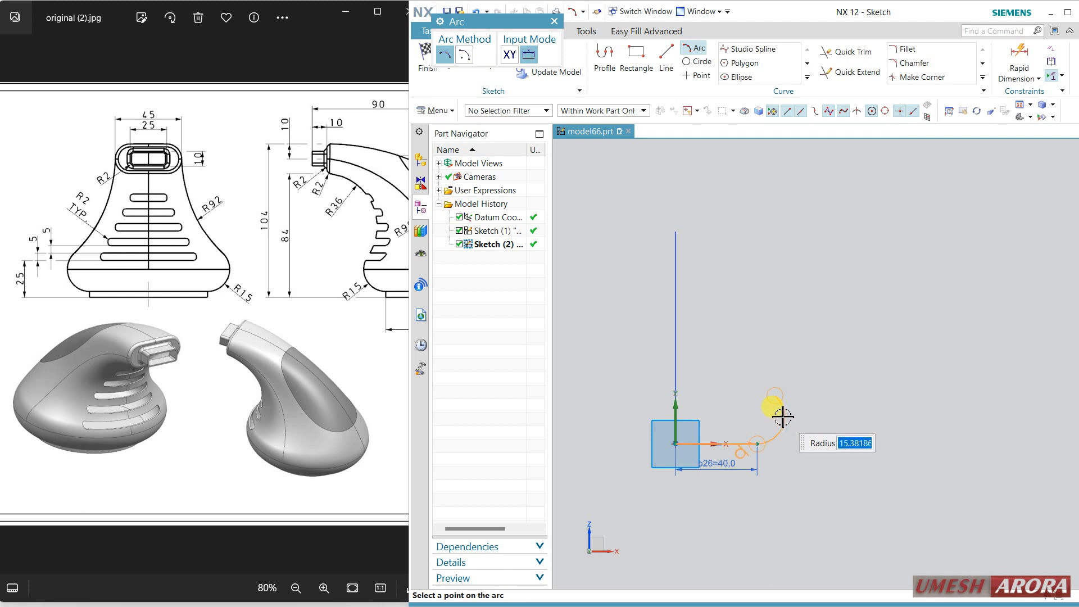
{"action": "left_click", "coordinate": [789, 397]}
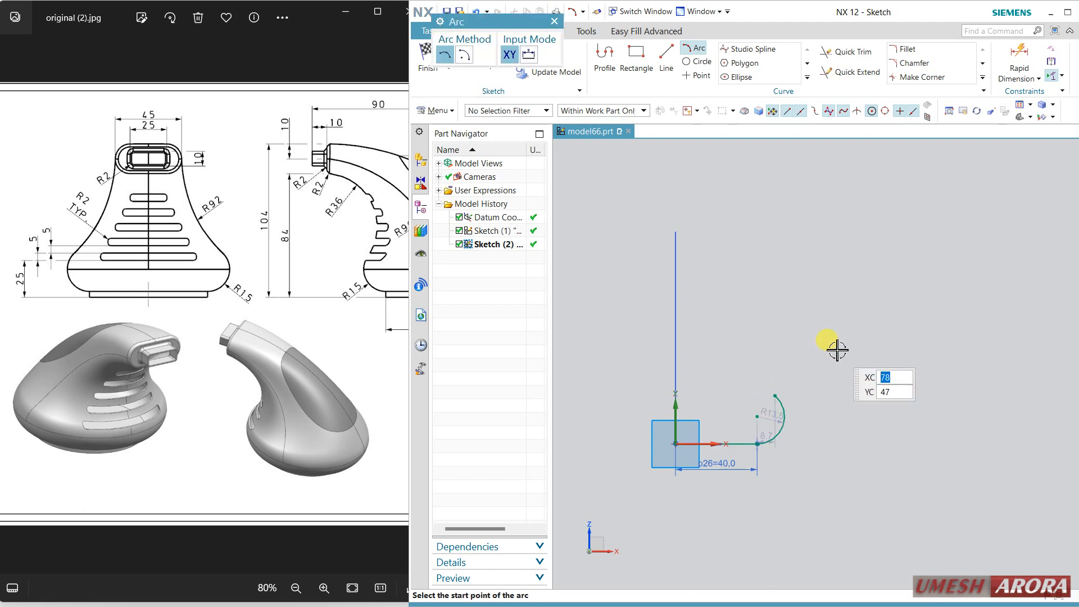
Sketch a horizontal line about 42 mm long in the X direction from the upper end of the side profile's R90 arc
{"action": "left_click", "coordinate": [666, 62]}
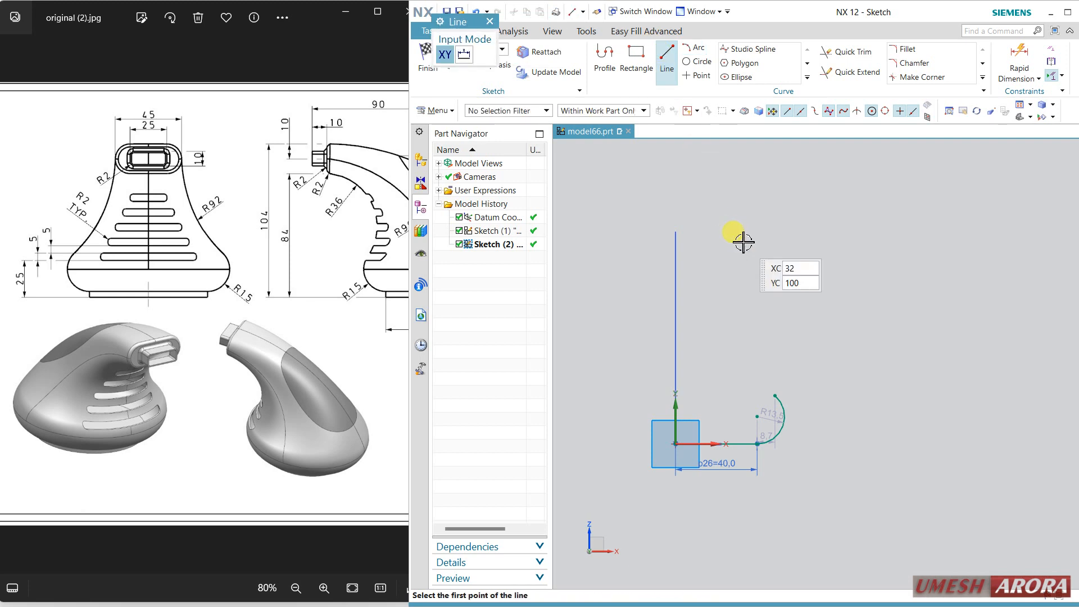
{"action": "mouse_move", "coordinate": [742, 241]}
{"action": "middle_mouse_down"}
{"action": "mouse_move", "coordinate": [723, 234]}
{"action": "mouse_move", "coordinate": [631, 264]}
{"action": "middle_mouse_up"}
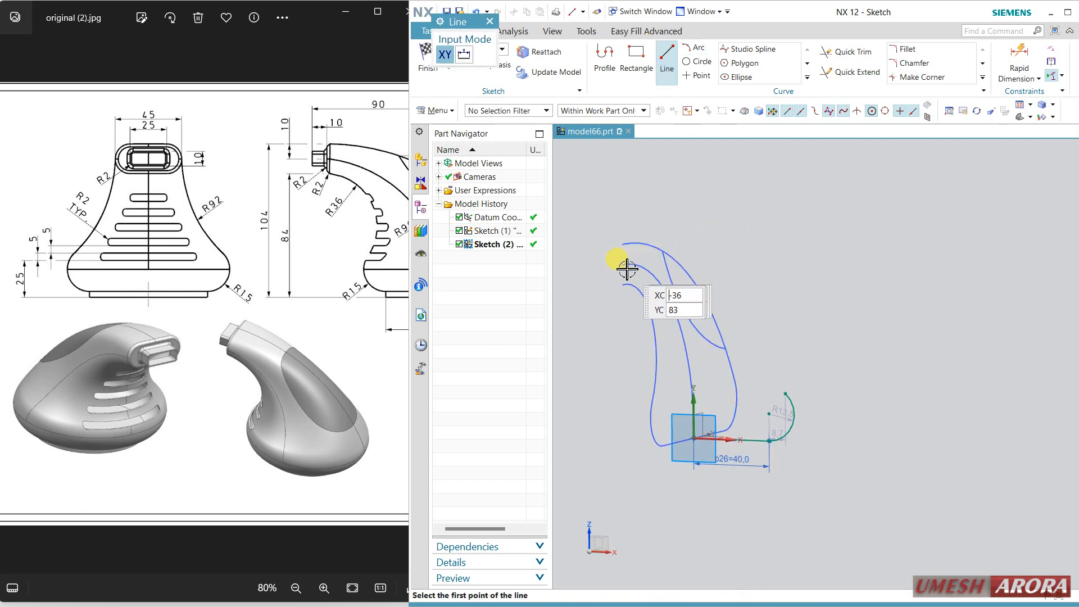
{"action": "left_click", "coordinate": [626, 270]}
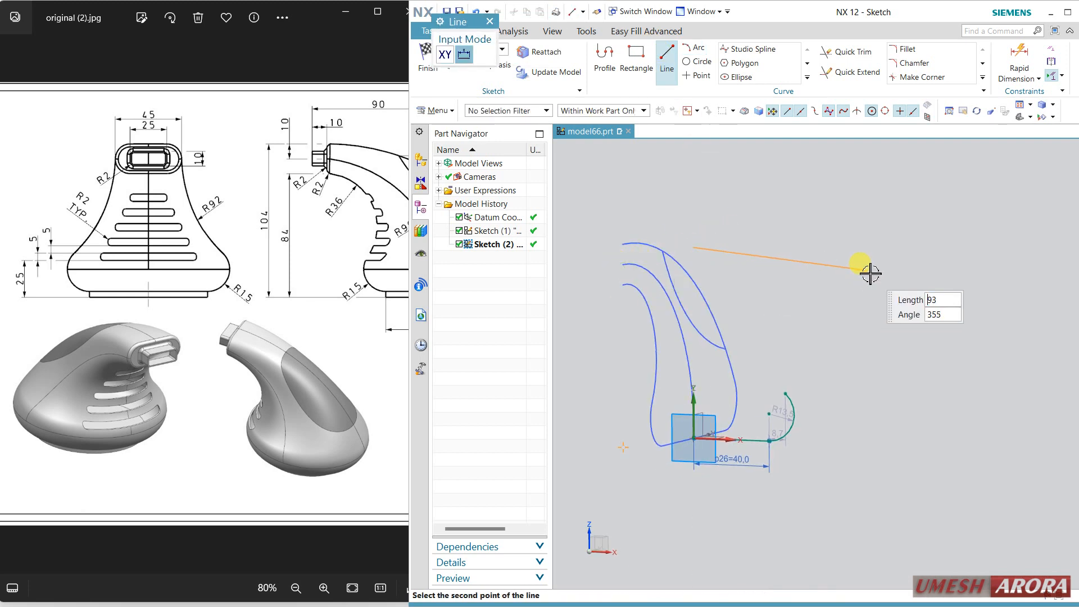
{"action": "key", "text": "F8"}
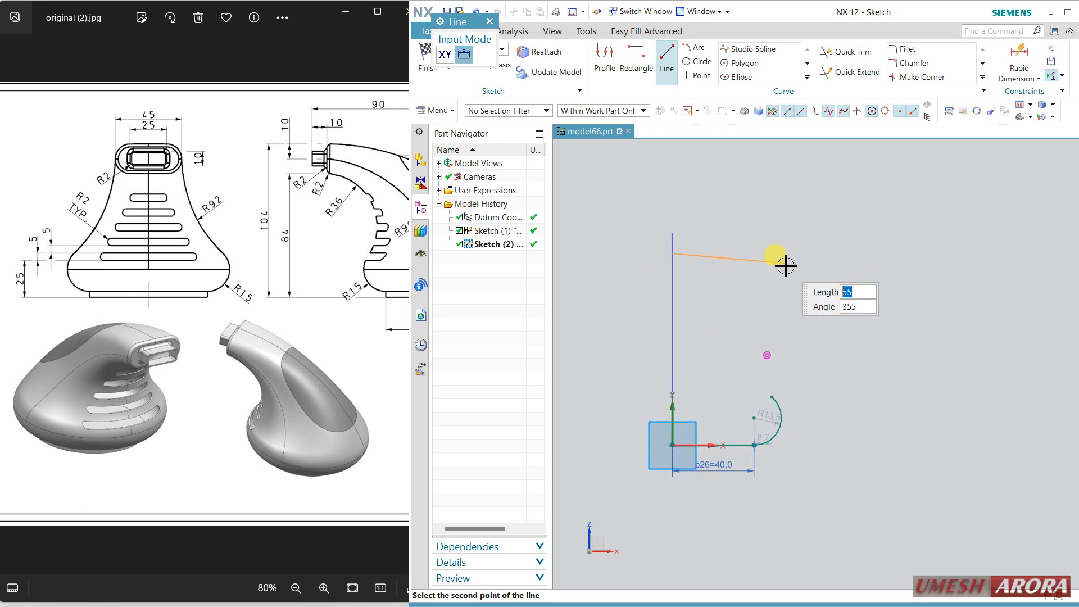
{"action": "left_click", "coordinate": [757, 253]}
{"action": "key", "text": "Escape"}
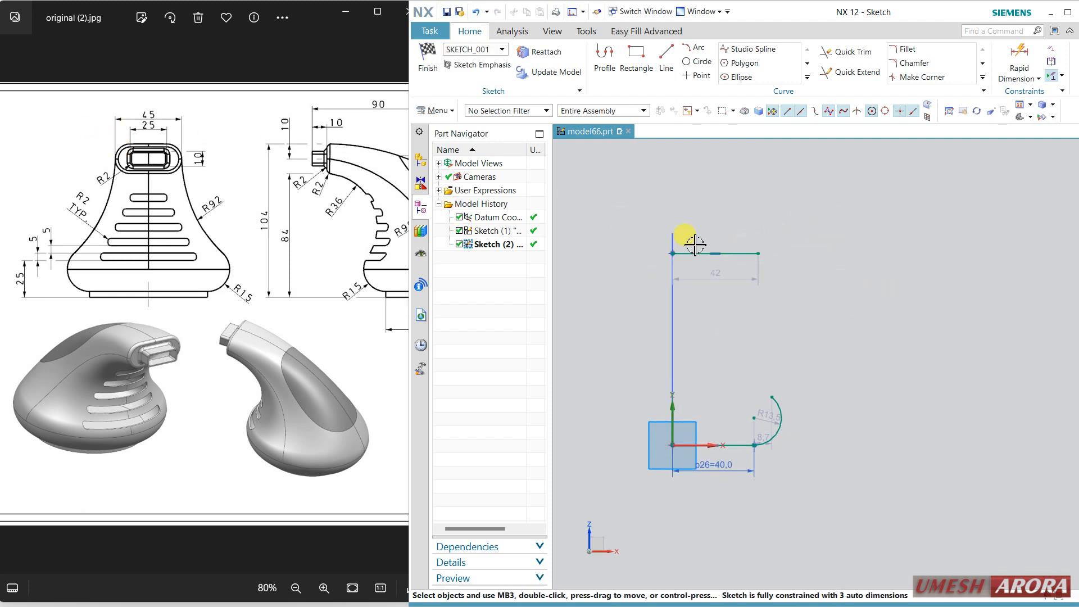
Set the upper horizontal line's length to 22.5 mm
{"action": "double_click", "coordinate": [710, 278]}
{"action": "type", "text": "22"}
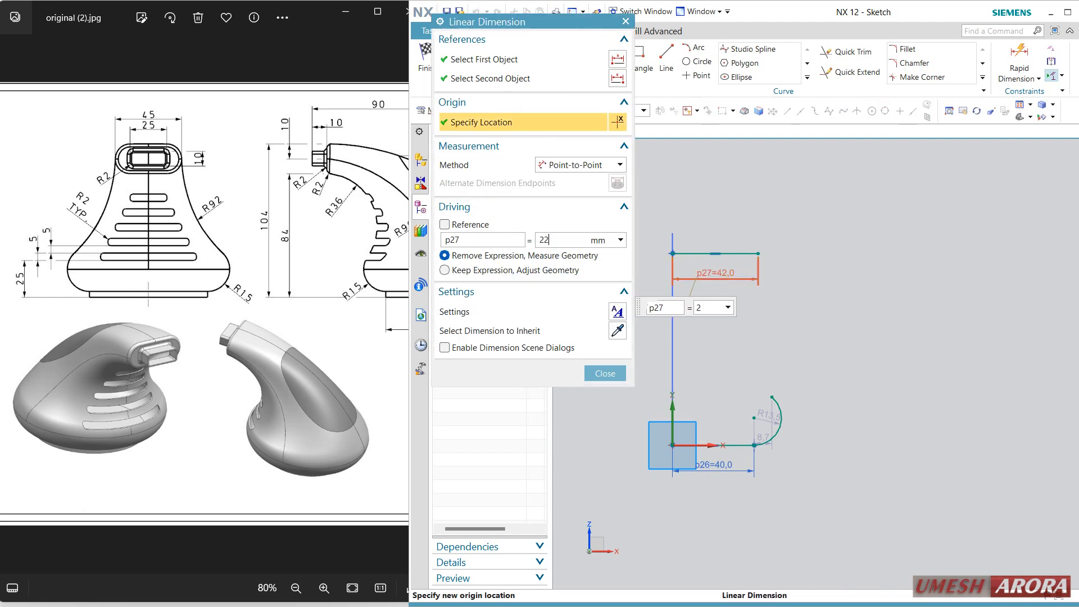
{"action": "type", "text": ".5"}
{"action": "left_click", "coordinate": [701, 270]}
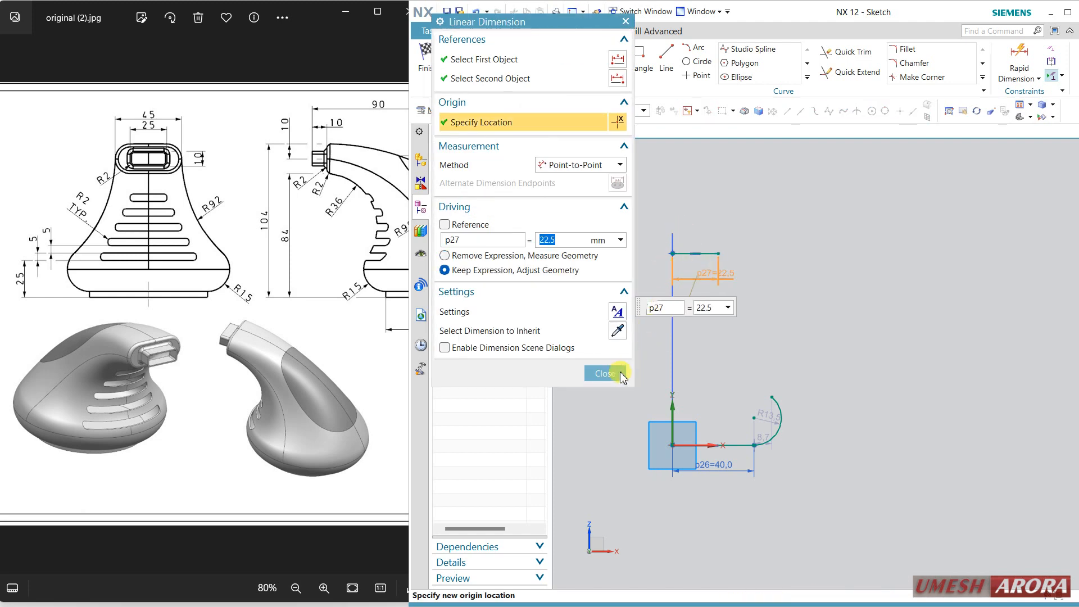
{"action": "left_click", "coordinate": [616, 373]}
{"action": "left_click", "coordinate": [712, 290]}
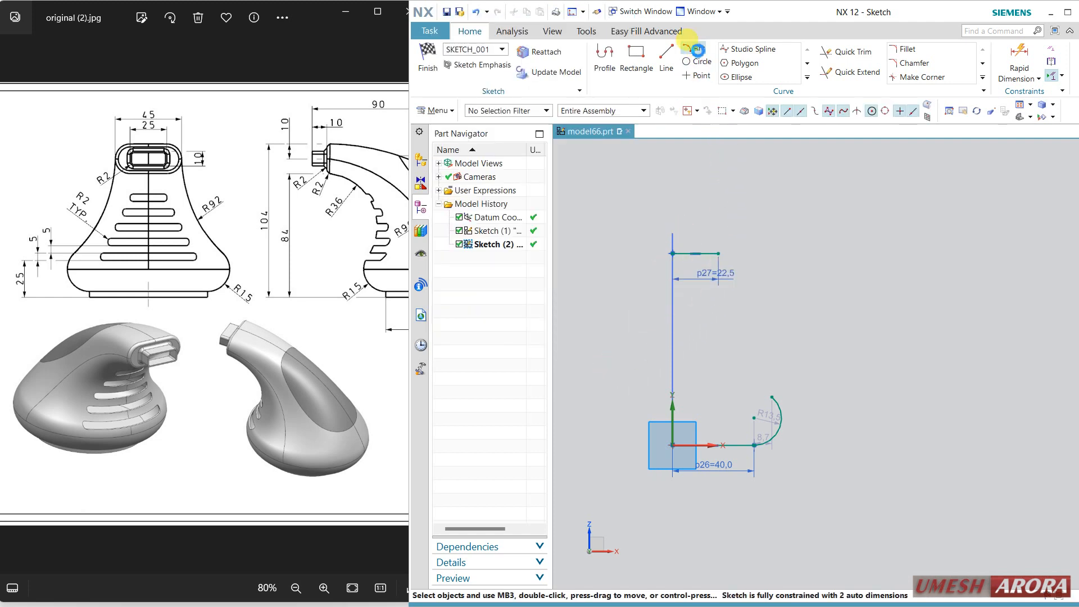
Draw an arc of about 77.4 mm radius from the upper line's outer end to the lower arc's upper end, tangent to the lower arc
{"action": "left_click", "coordinate": [697, 50]}
{"action": "left_click", "coordinate": [719, 254]}
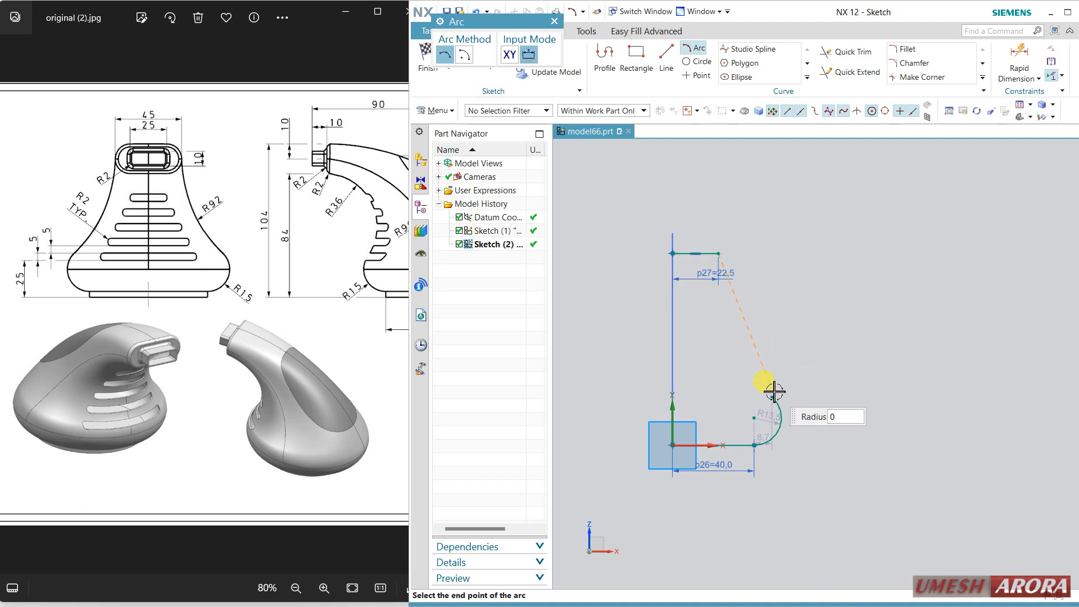
{"action": "left_click", "coordinate": [772, 396]}
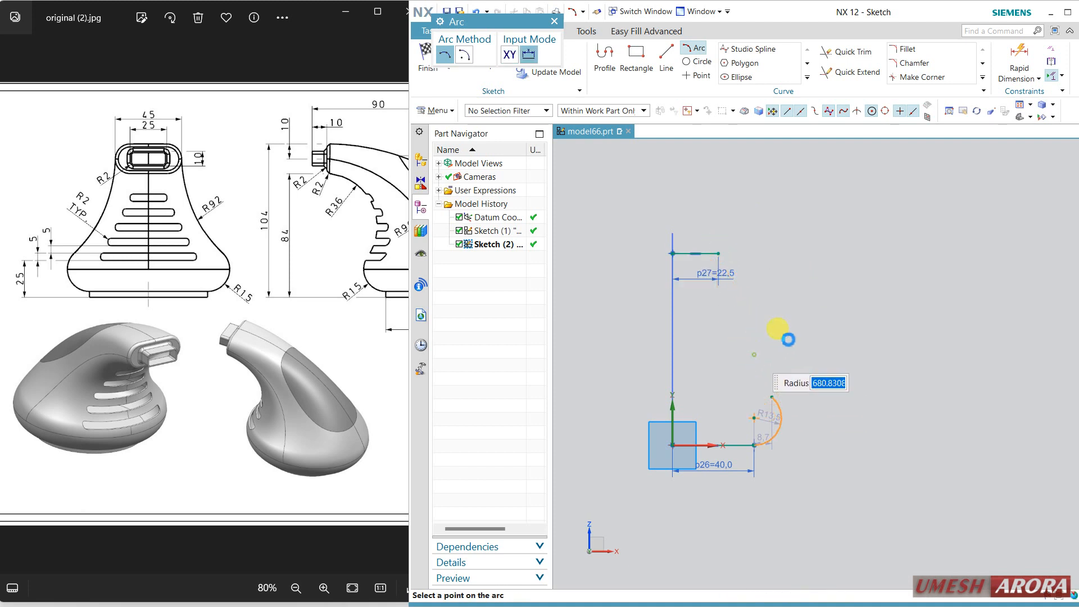
{"action": "key", "text": "Escape"}
{"action": "scroll", "coordinate": [782, 278], "scroll_direction": "up", "scroll_amount": 2}
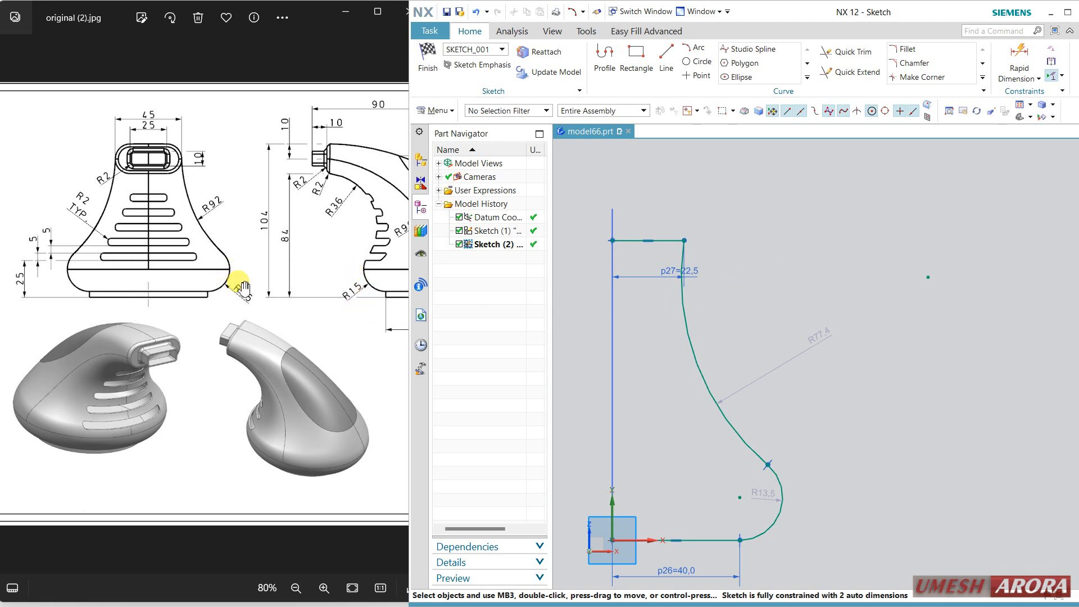
Set the lower arc's radius to 15 mm and the large side arc's radius to 92 mm
{"action": "mouse_move", "coordinate": [907, 430]}
{"action": "middle_mouse_down"}
{"action": "mouse_move", "coordinate": [895, 426]}
{"action": "mouse_move", "coordinate": [923, 403]}
{"action": "mouse_move", "coordinate": [939, 364]}
{"action": "middle_mouse_up"}
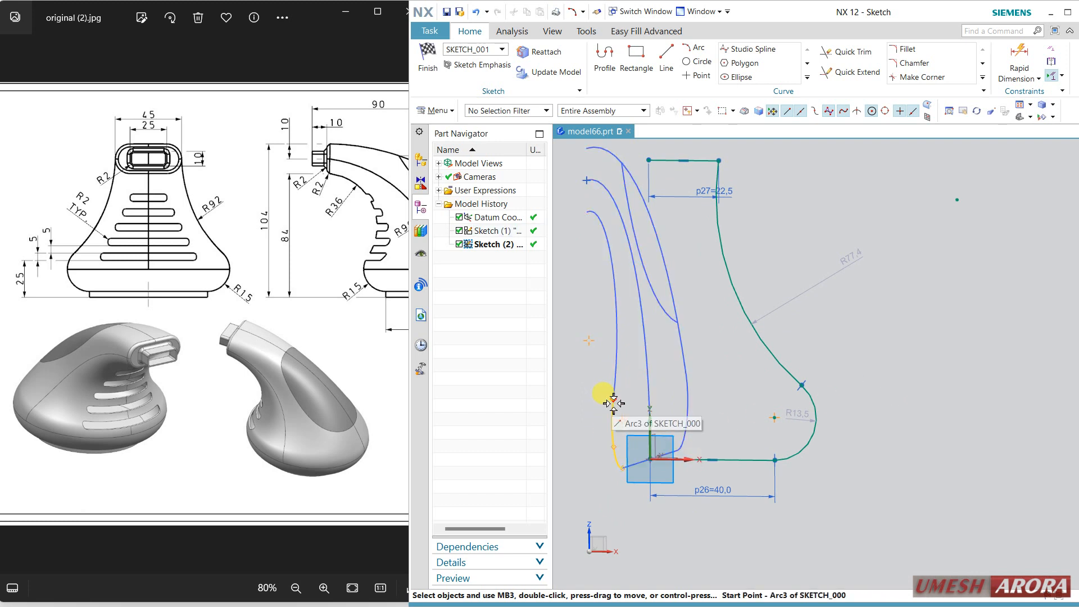
{"action": "key", "text": "F8"}
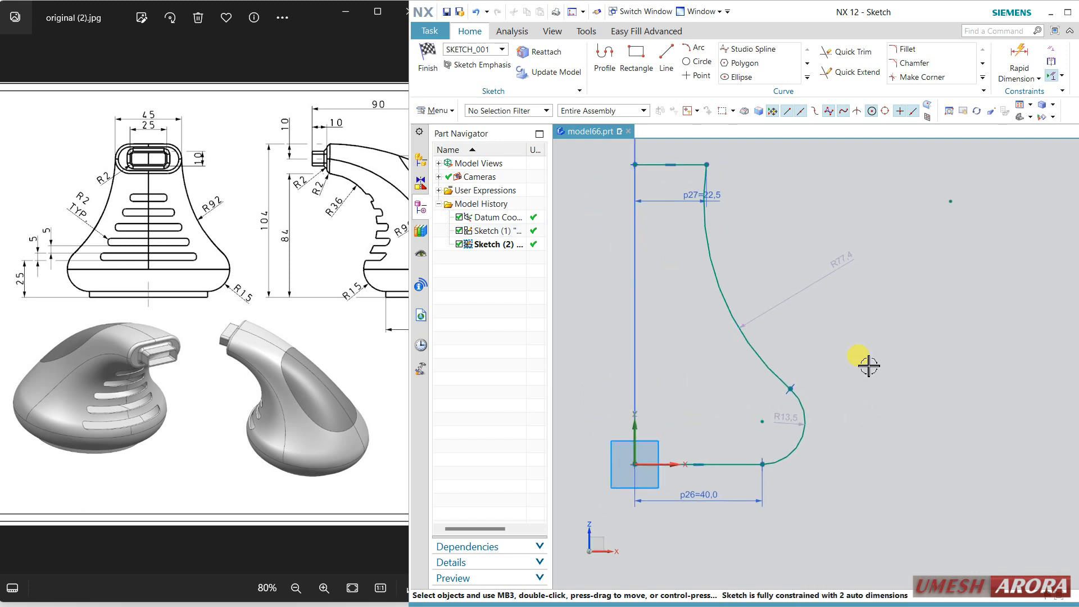
{"action": "left_click", "coordinate": [789, 419]}
{"action": "type", "text": "15"}
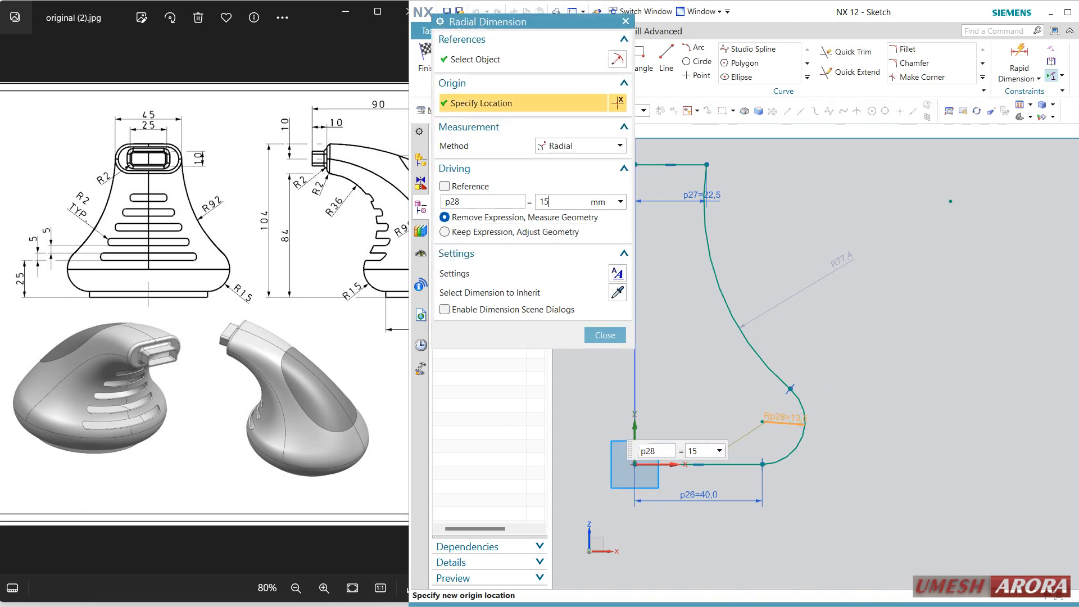
{"action": "key", "text": "Return"}
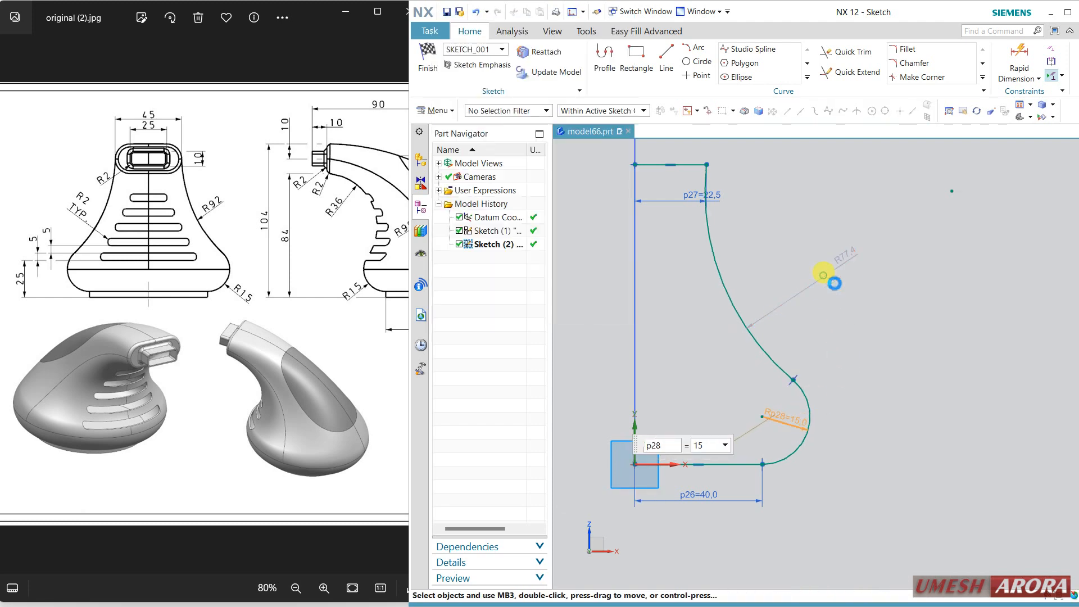
{"action": "left_click", "coordinate": [852, 288]}
{"action": "type", "text": "92"}
{"action": "key", "text": "Return"}
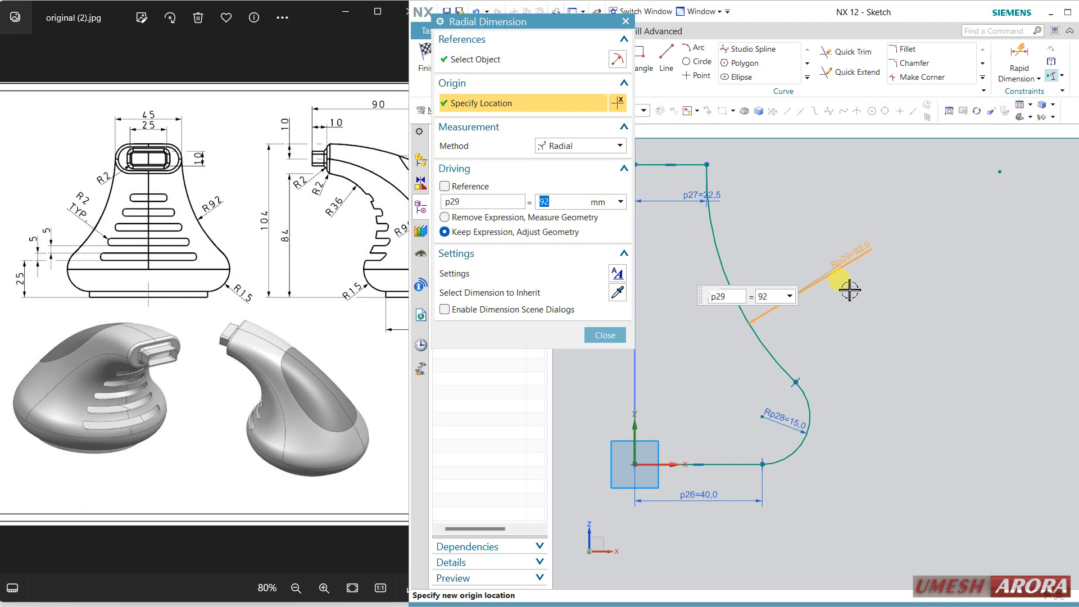
{"action": "left_click", "coordinate": [605, 335]}
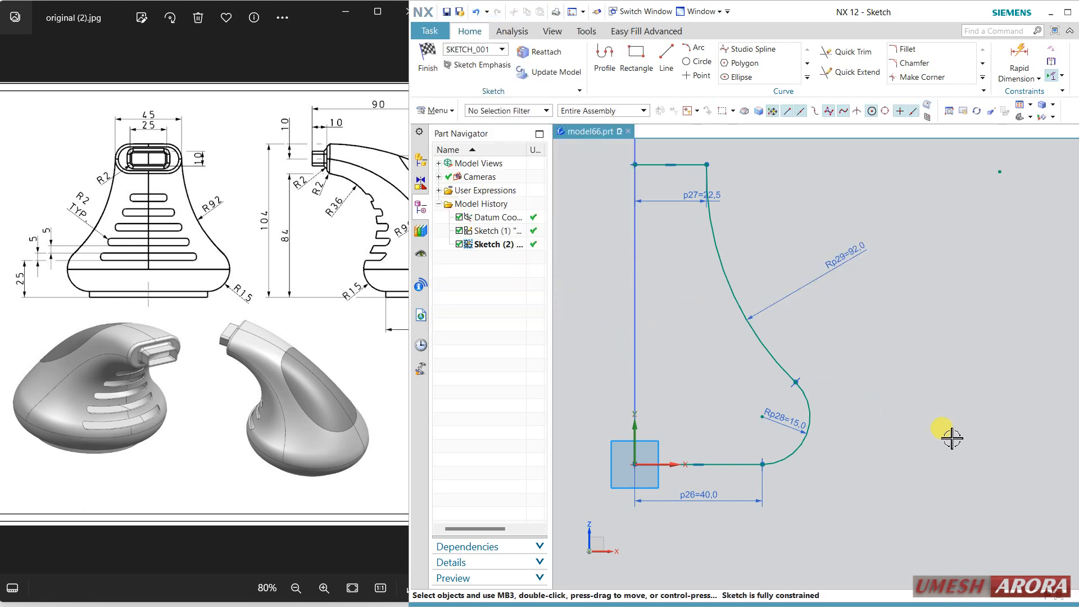
Convert the upper horizontal line to a reference line and finish the front half-profile sketch
{"action": "key", "text": "ctrl+f"}
{"action": "scroll", "coordinate": [978, 369], "scroll_direction": "down", "scroll_amount": 1}
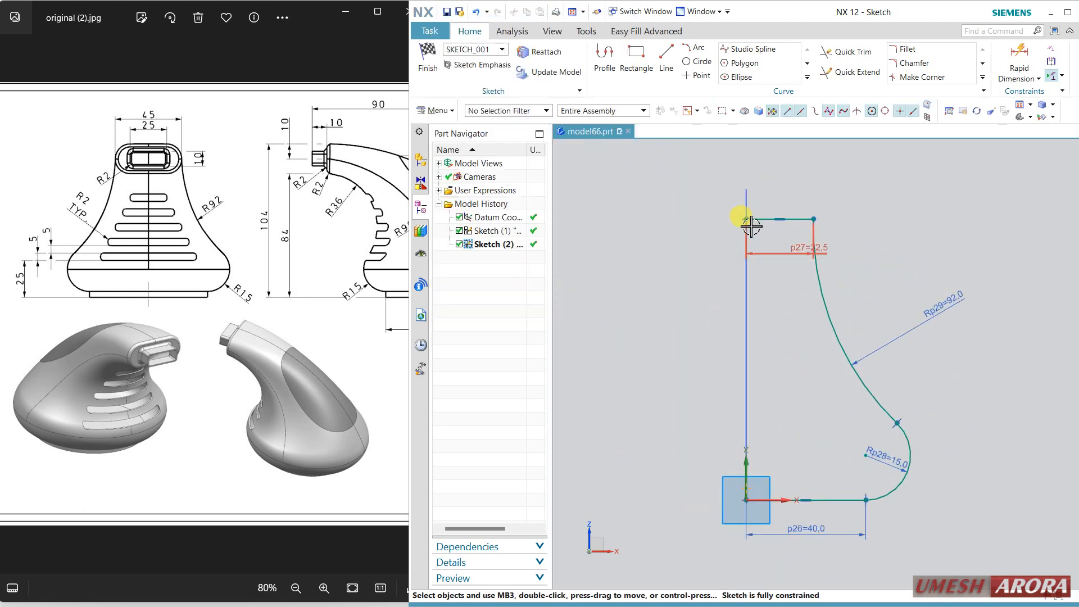
{"action": "right_click_drag", "start_coordinate": [796, 220], "coordinate": [817, 240]}
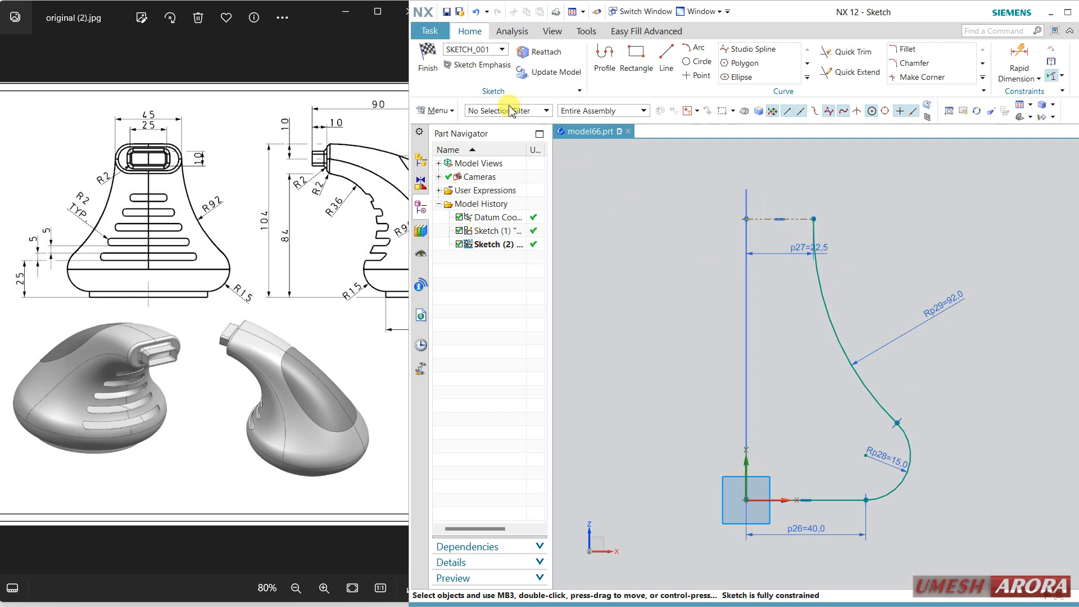
{"action": "left_click", "coordinate": [428, 59]}
{"action": "mouse_move", "coordinate": [696, 343]}
{"action": "middle_mouse_down"}
{"action": "mouse_move", "coordinate": [657, 346]}
{"action": "mouse_move", "coordinate": [683, 347]}
{"action": "mouse_move", "coordinate": [670, 342]}
{"action": "mouse_move", "coordinate": [635, 417]}
{"action": "middle_mouse_up"}
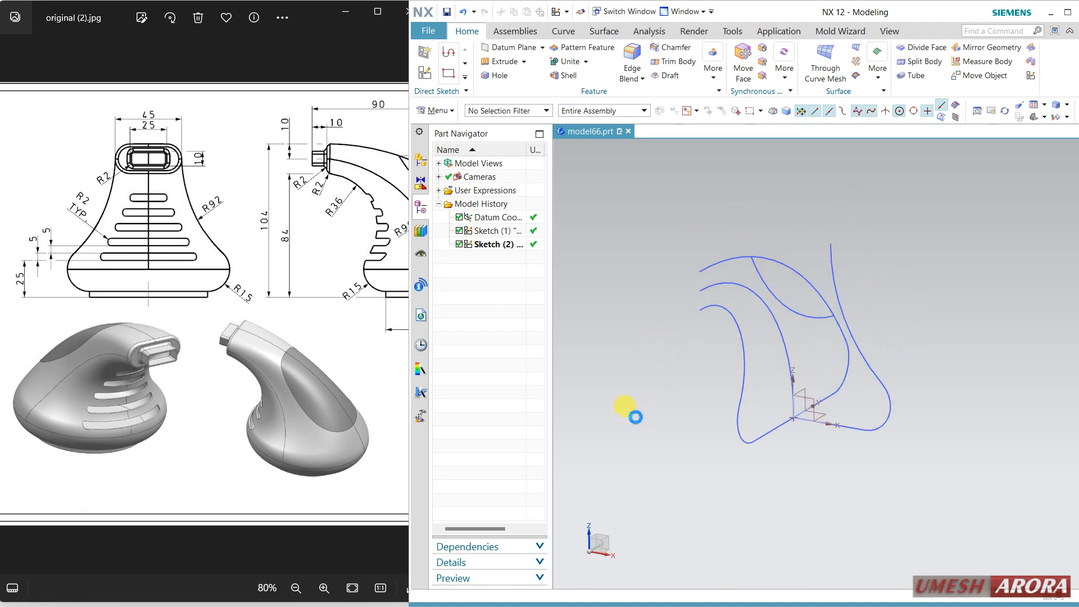
Create a Combined Projection of the three front half-profile curves with the side profile's middle arc, both projected normal to the curve plane
{"action": "left_click", "coordinate": [444, 114]}
{"action": "mouse_move", "coordinate": [475, 167]}
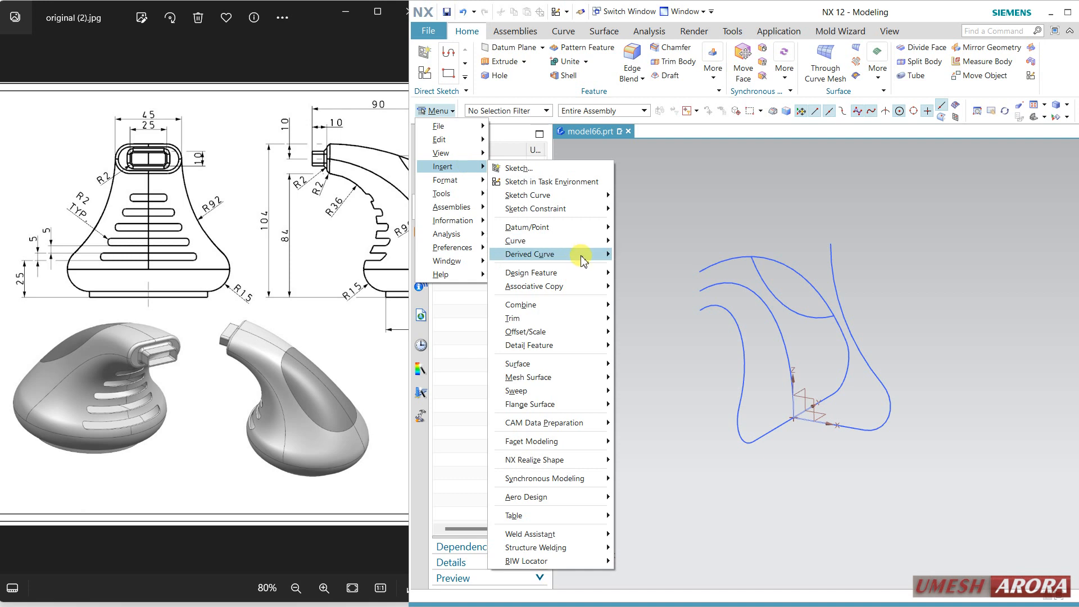
{"action": "mouse_move", "coordinate": [582, 259]}
{"action": "left_click", "coordinate": [646, 366]}
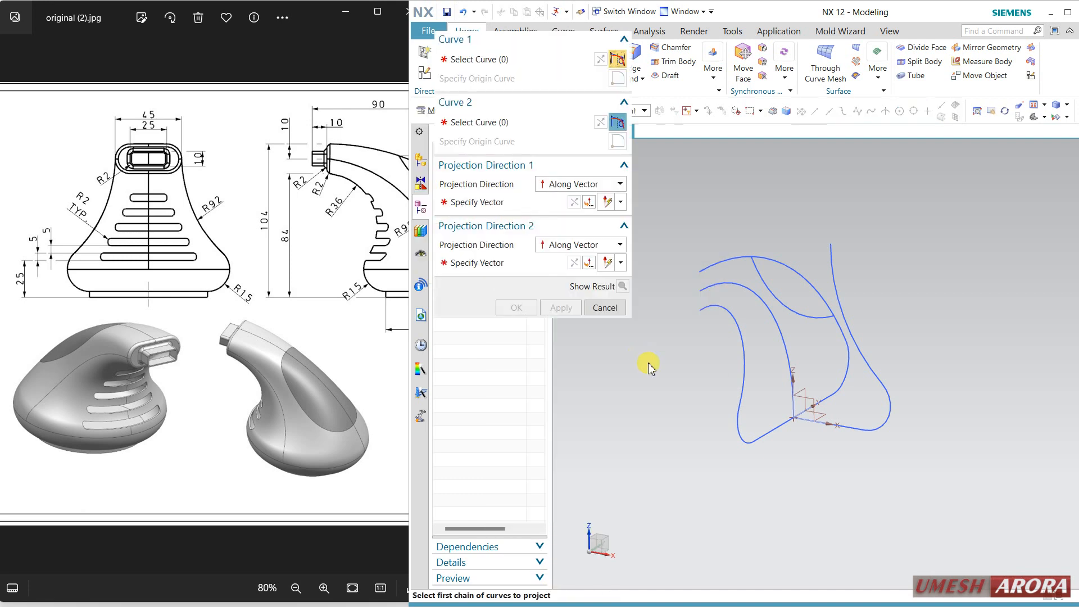
{"action": "left_click", "coordinate": [832, 260]}
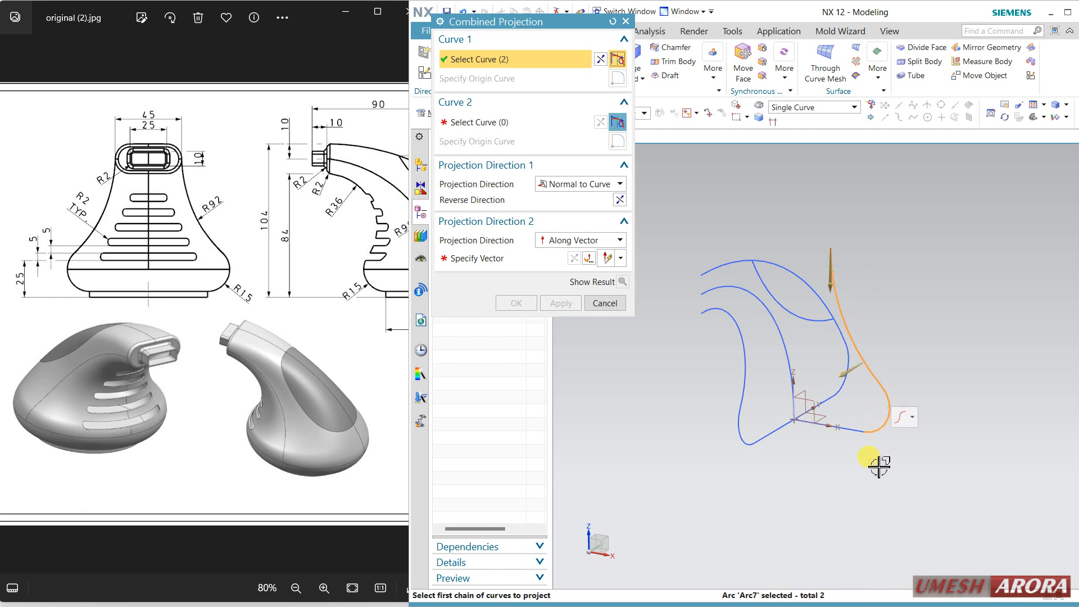
{"action": "left_click", "coordinate": [845, 435]}
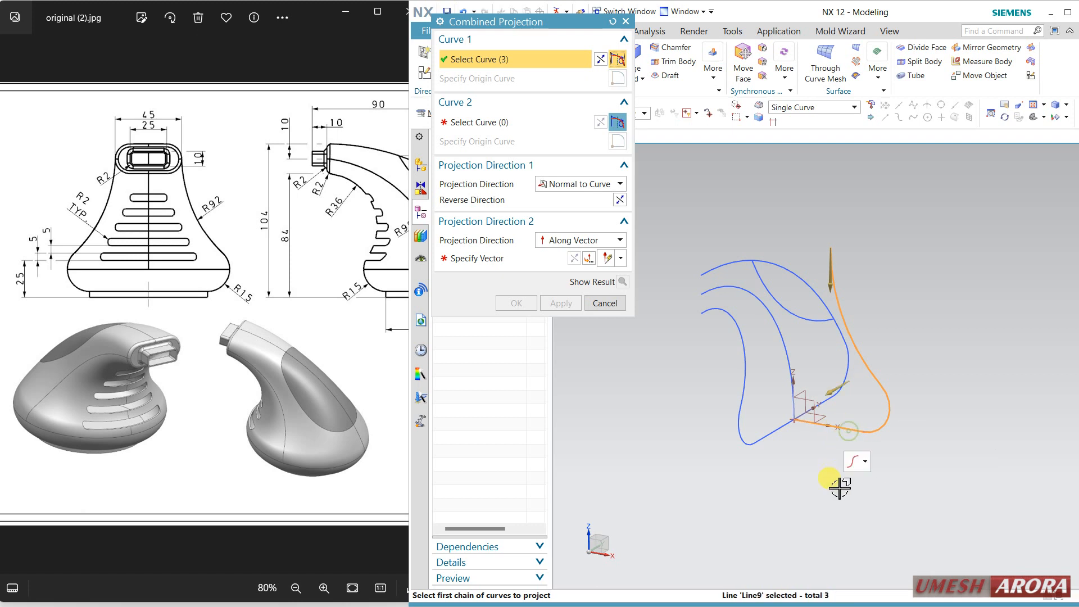
{"action": "left_click", "coordinate": [535, 122]}
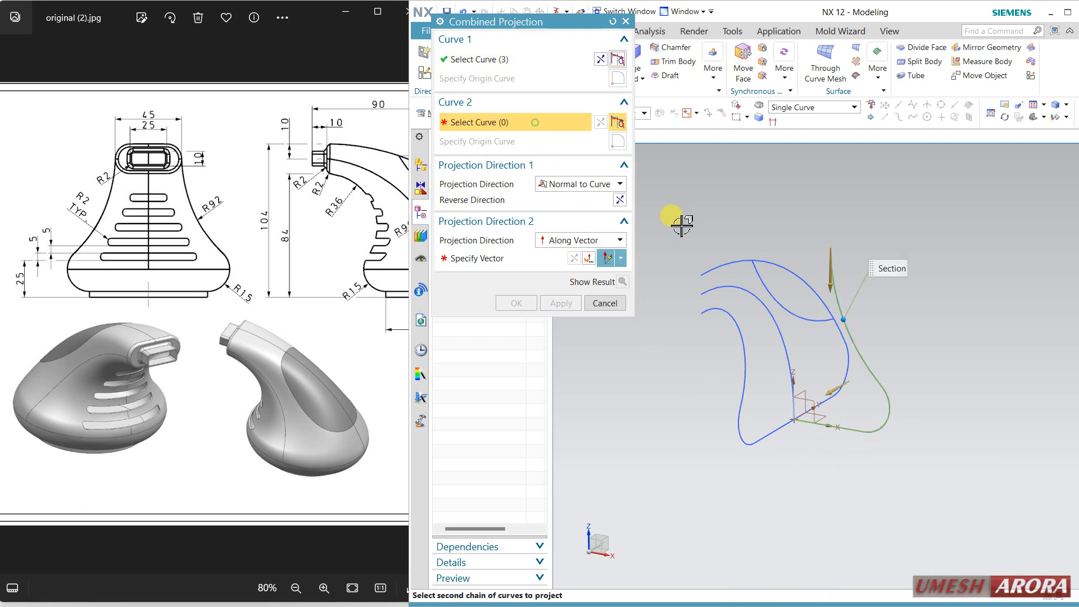
{"action": "left_click", "coordinate": [788, 372]}
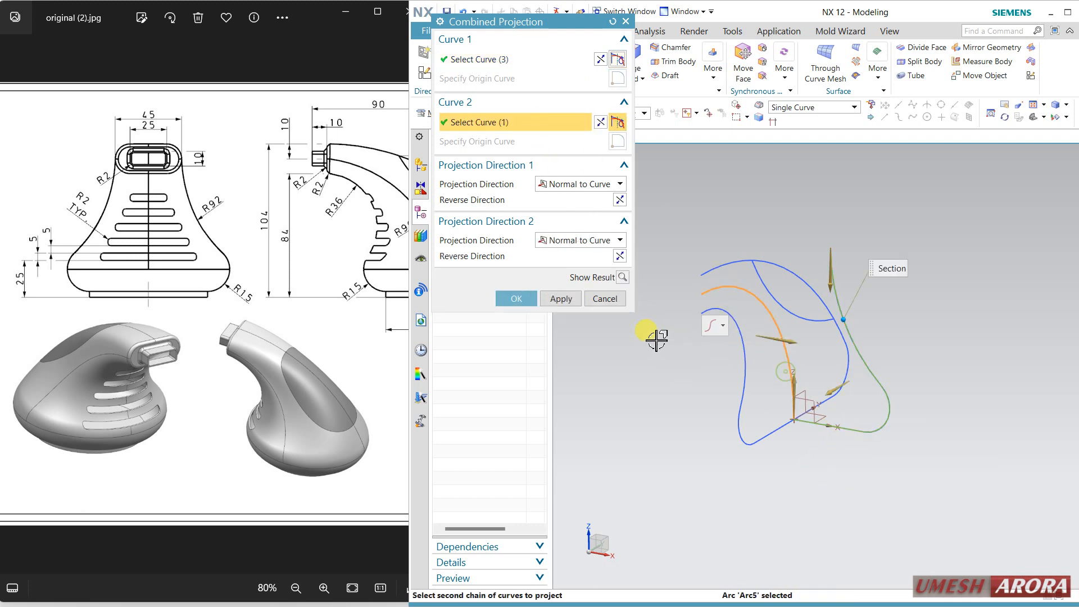
{"action": "left_click", "coordinate": [621, 278]}
{"action": "middle_click_drag", "start_coordinate": [666, 440], "coordinate": [660, 424]}
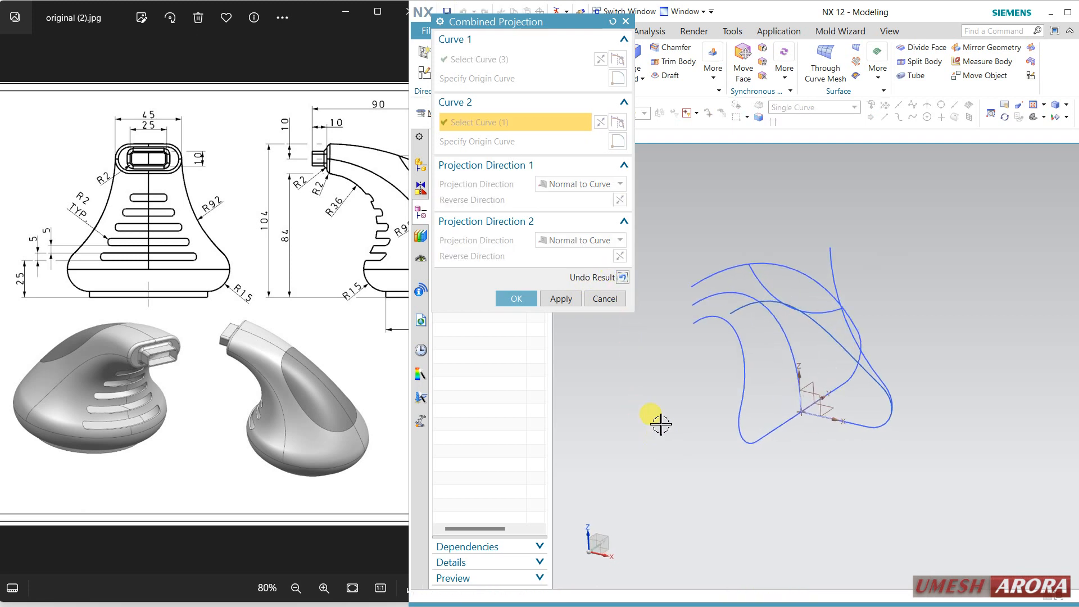
{"action": "left_click", "coordinate": [516, 299]}
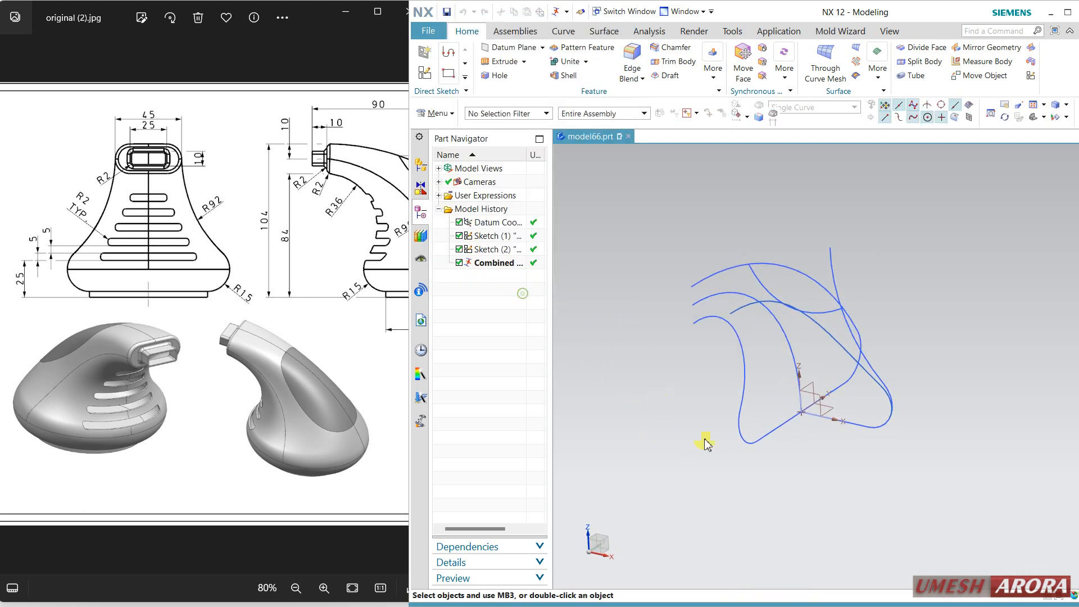
Hide the front half-profile sketch, leaving the projected curve and the side profile displayed
{"action": "left_click", "coordinate": [832, 250]}
{"action": "left_click", "coordinate": [833, 265]}
{"action": "mouse_move", "coordinate": [987, 369]}
{"action": "middle_mouse_down"}
{"action": "mouse_move", "coordinate": [955, 313]}
{"action": "mouse_move", "coordinate": [874, 395]}
{"action": "mouse_move", "coordinate": [945, 358]}
{"action": "mouse_move", "coordinate": [995, 362]}
{"action": "mouse_move", "coordinate": [951, 380]}
{"action": "mouse_move", "coordinate": [963, 387]}
{"action": "mouse_move", "coordinate": [956, 368]}
{"action": "mouse_move", "coordinate": [1006, 373]}
{"action": "mouse_move", "coordinate": [950, 372]}
{"action": "middle_mouse_up"}
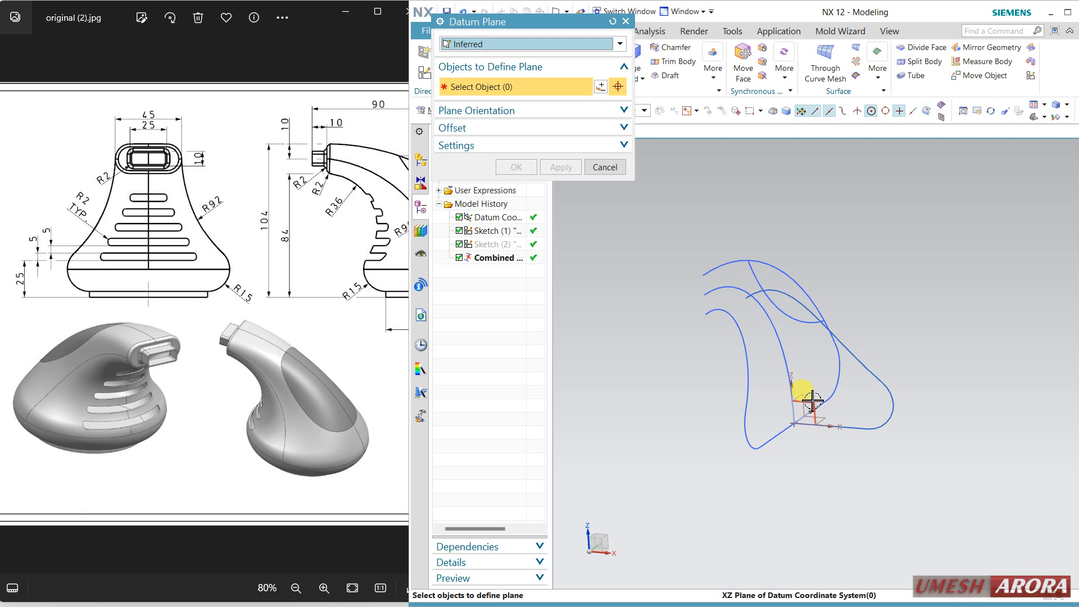
Create a datum plane parallel to the XZ plane through the upper end point of the side profile's middle arc
{"action": "left_click", "coordinate": [773, 374]}
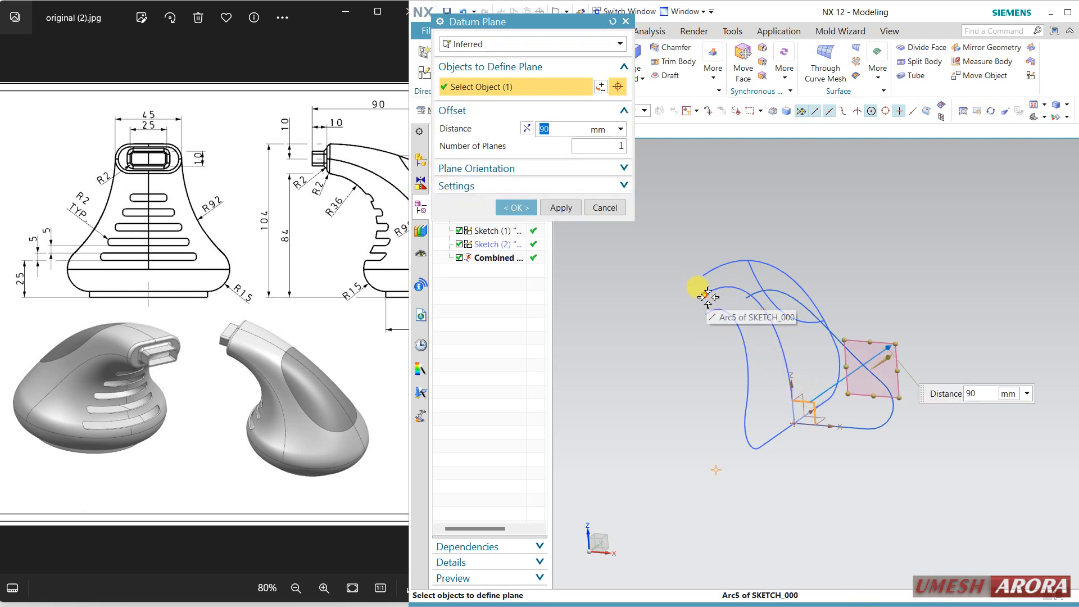
{"action": "left_click", "coordinate": [706, 297]}
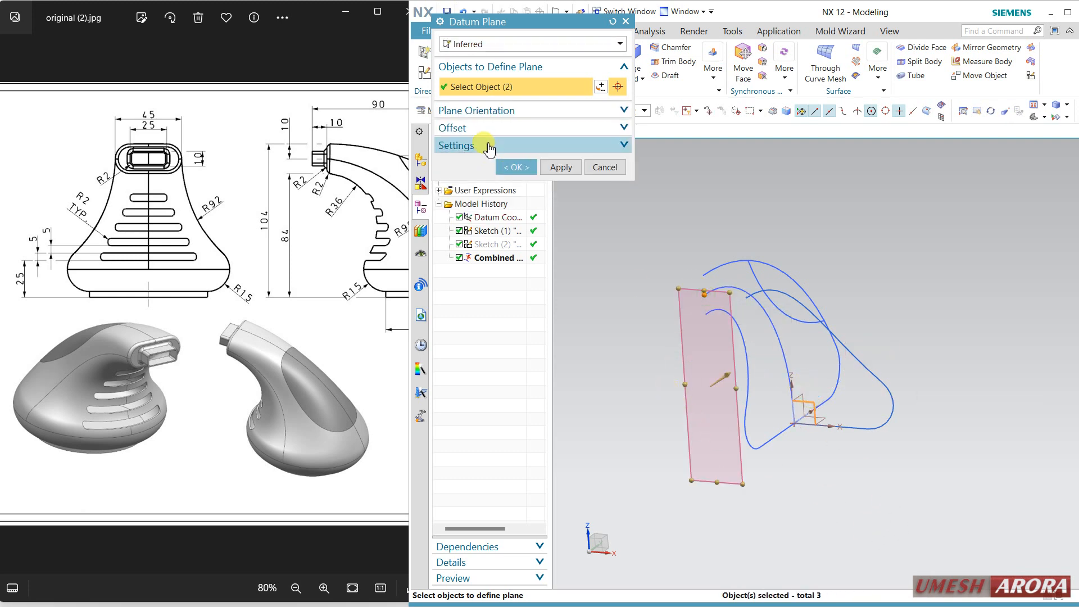
{"action": "left_click", "coordinate": [507, 167]}
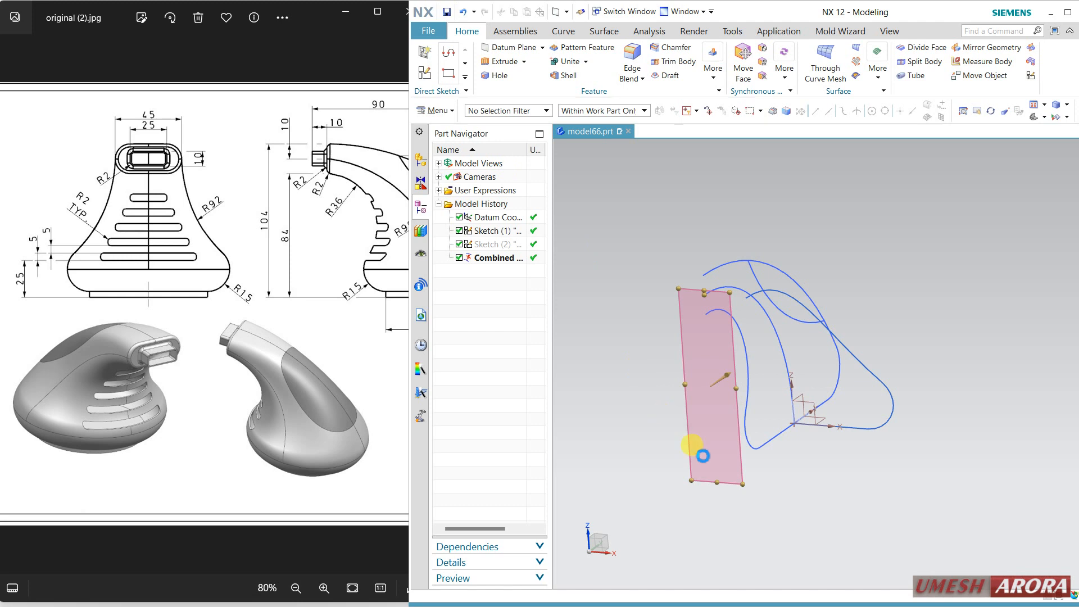
Create a sketch on the new datum plane with the X axis as horizontal reference and the plane direction reversed
{"action": "left_click", "coordinate": [743, 466]}
{"action": "left_click", "coordinate": [782, 446]}
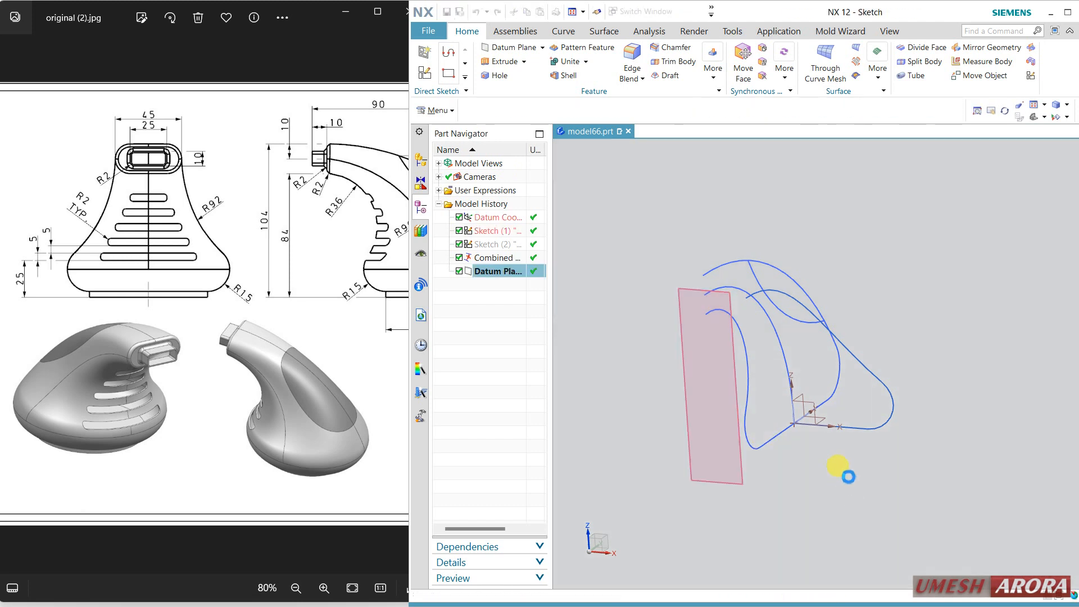
{"action": "left_click", "coordinate": [512, 181]}
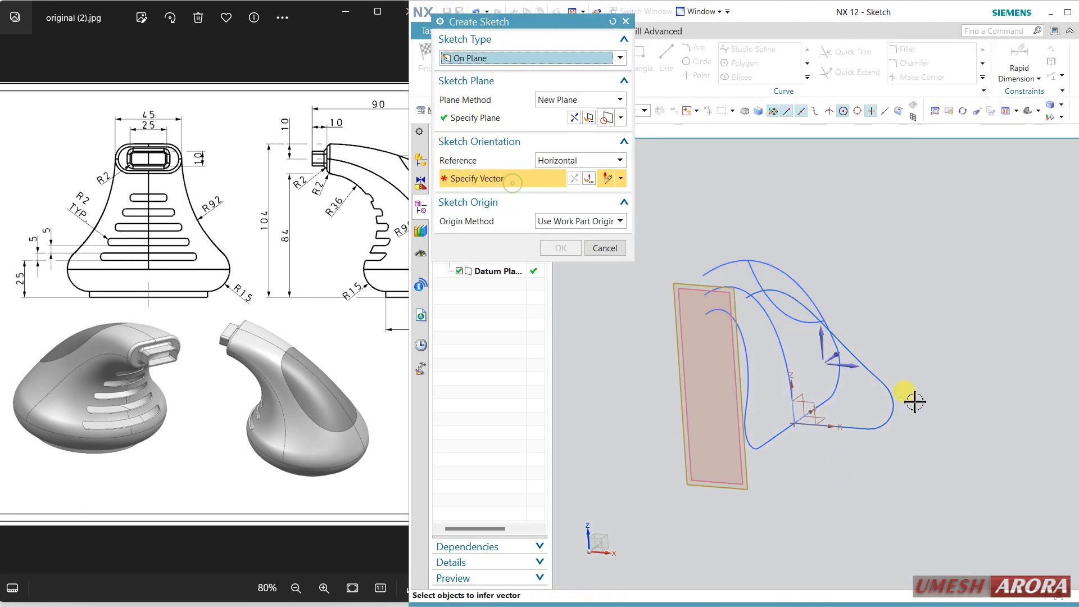
{"action": "left_click", "coordinate": [849, 371]}
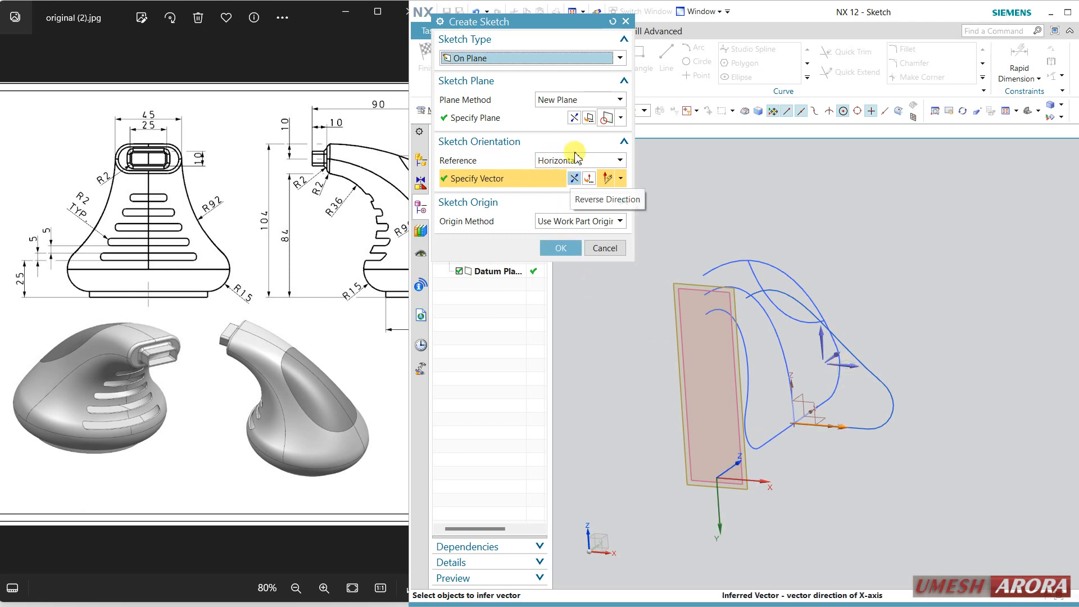
{"action": "left_click", "coordinate": [573, 118]}
{"action": "left_click", "coordinate": [648, 378]}
{"action": "middle_click", "coordinate": [648, 377]}
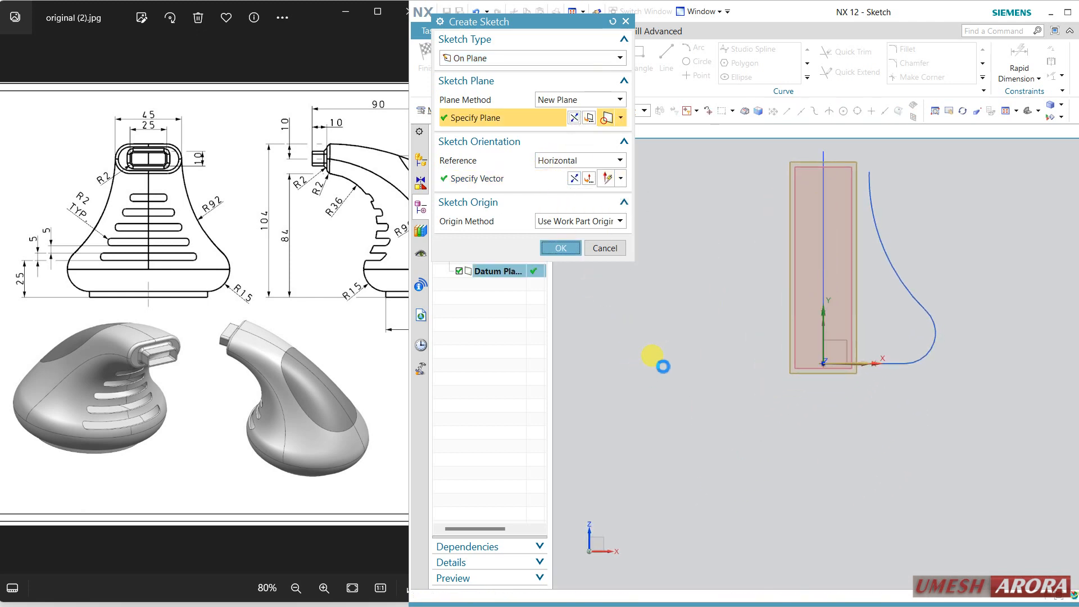
Sketch a rectangle about 80 mm wide and 32.5 mm high from its centre near the side profile's middle arc's upper end
{"action": "scroll", "coordinate": [782, 306], "scroll_direction": "up", "scroll_amount": 3}
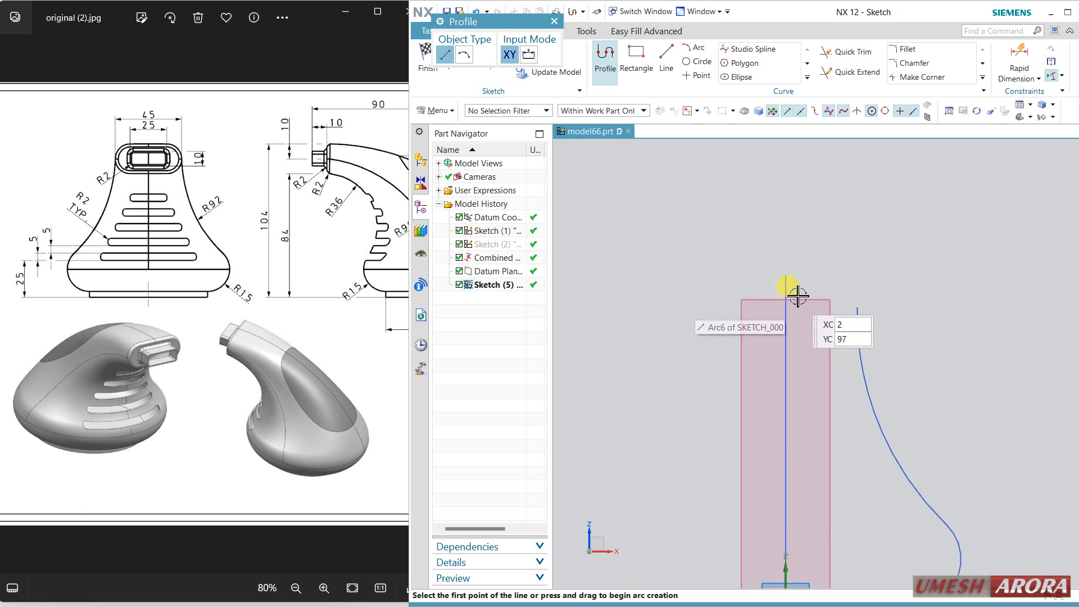
{"action": "left_click", "coordinate": [636, 56]}
{"action": "mouse_move", "coordinate": [709, 257]}
{"action": "middle_mouse_down"}
{"action": "mouse_move", "coordinate": [686, 260]}
{"action": "mouse_move", "coordinate": [722, 332]}
{"action": "middle_mouse_up"}
{"action": "left_click", "coordinate": [737, 327]}
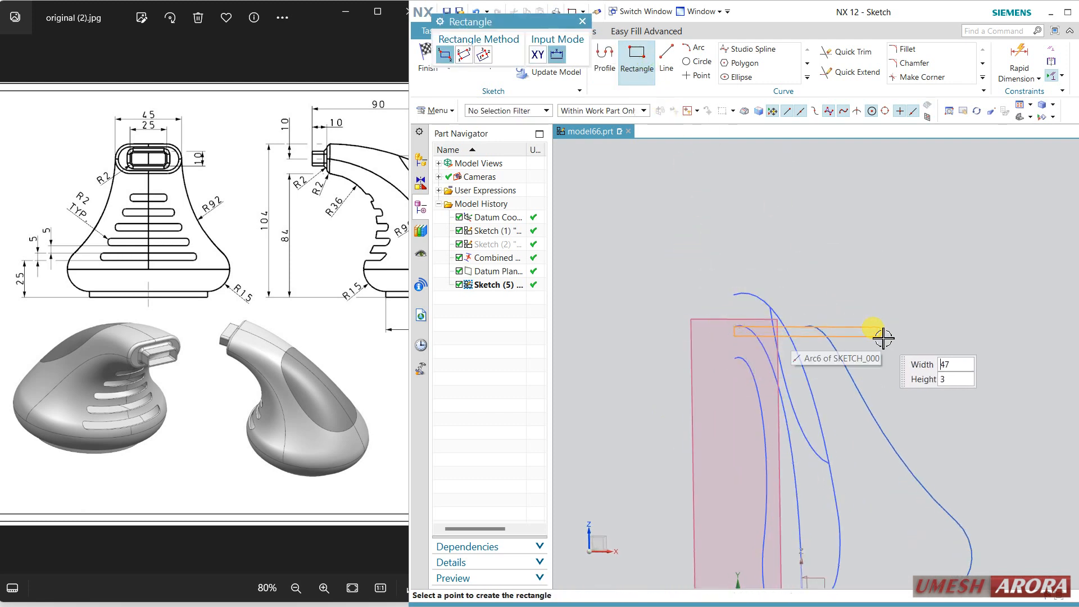
{"action": "left_click", "coordinate": [484, 54]}
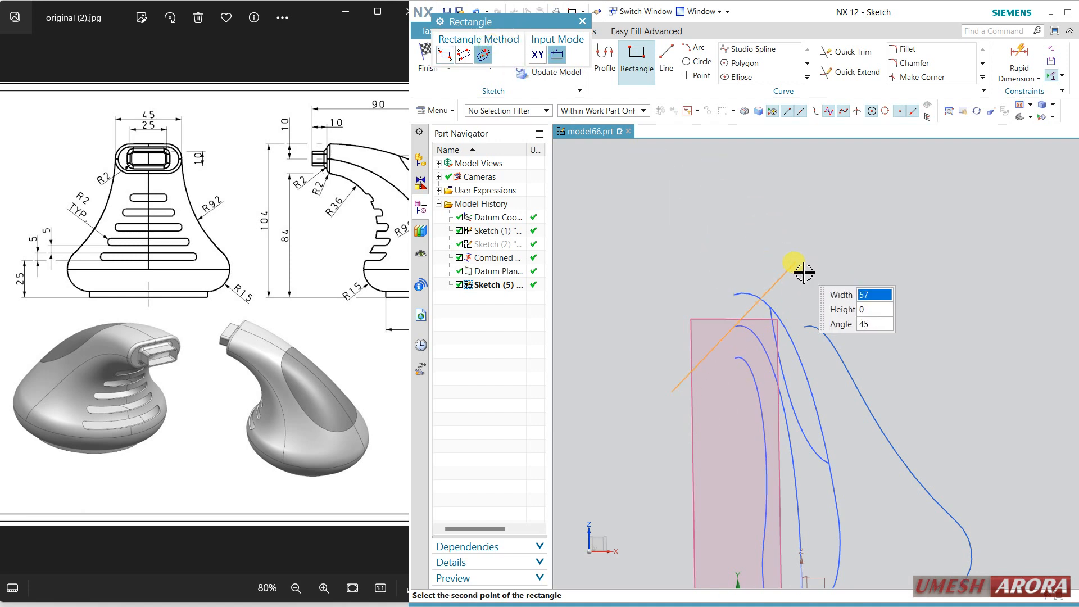
{"action": "left_click", "coordinate": [860, 330]}
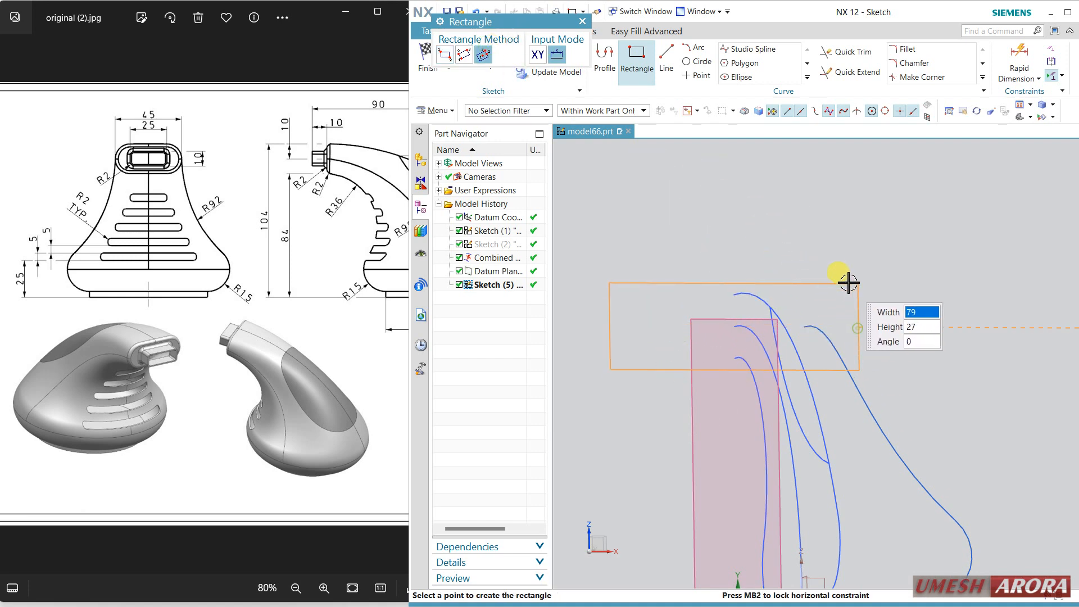
{"action": "left_click", "coordinate": [846, 274]}
{"action": "key", "text": "Escape"}
{"action": "key", "text": "F8"}
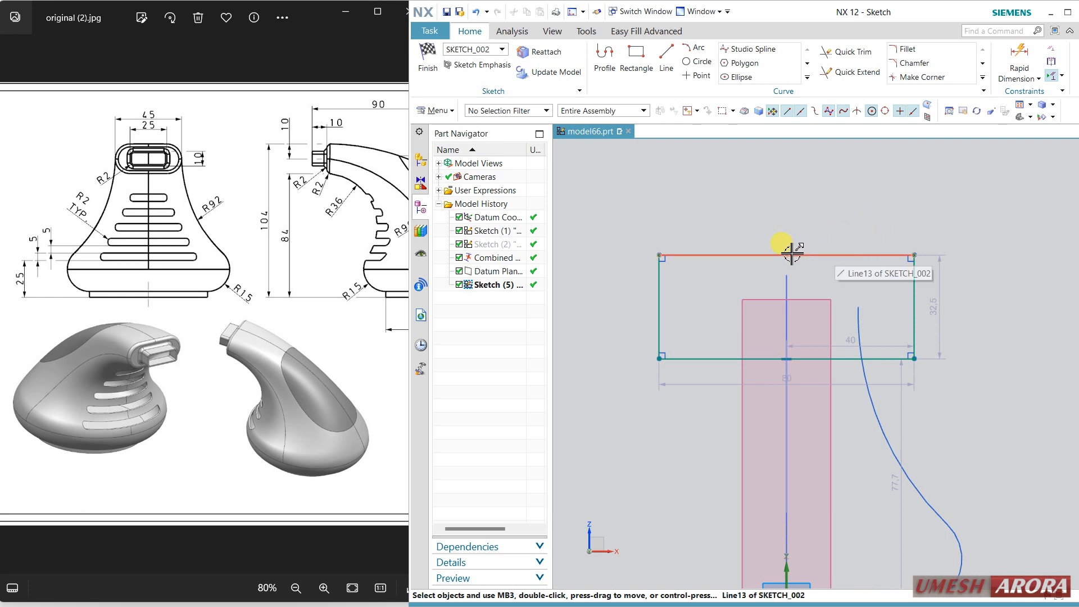
Make the midpoint of the rectangle's upper edge coincident with the end point of the side profile's outermost arc
{"action": "left_click", "coordinate": [789, 278]}
{"action": "key", "text": "Escape"}
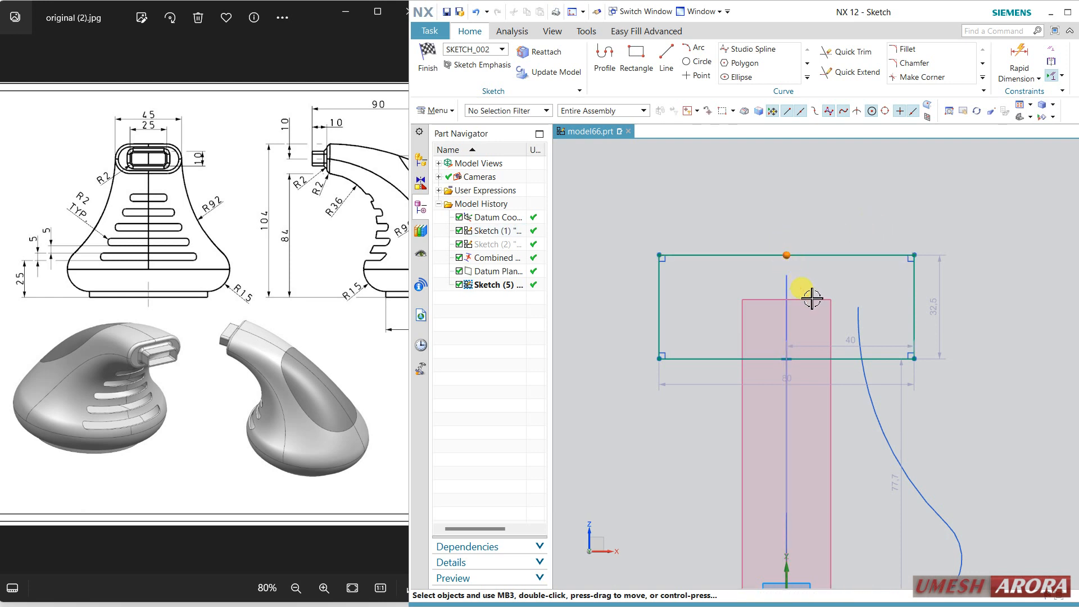
{"action": "middle_click_drag", "start_coordinate": [812, 298], "coordinate": [756, 299]}
{"action": "left_click", "coordinate": [757, 299]}
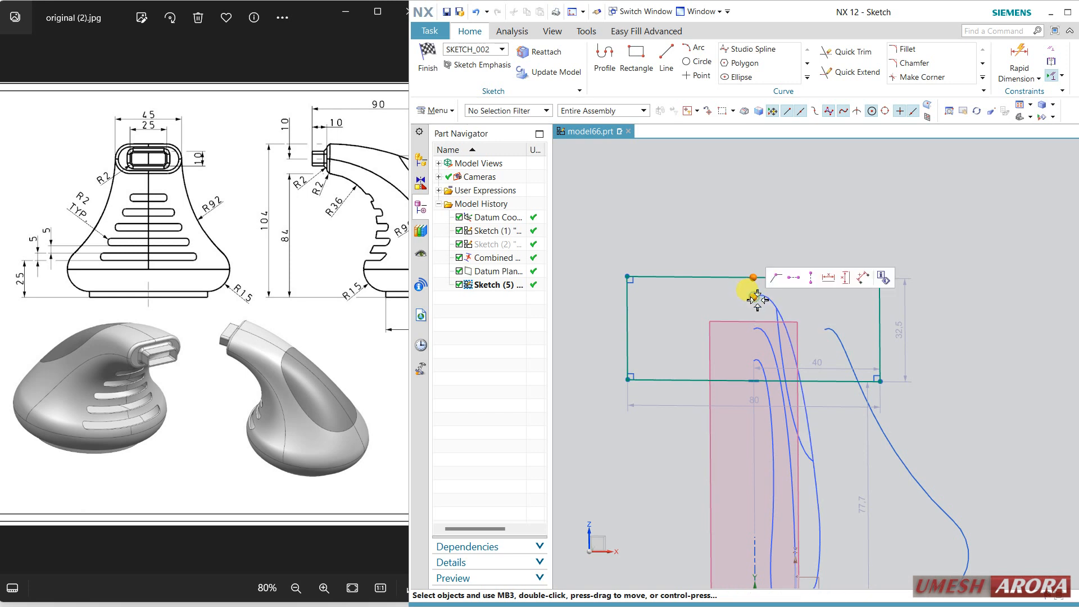
{"action": "left_click", "coordinate": [778, 278]}
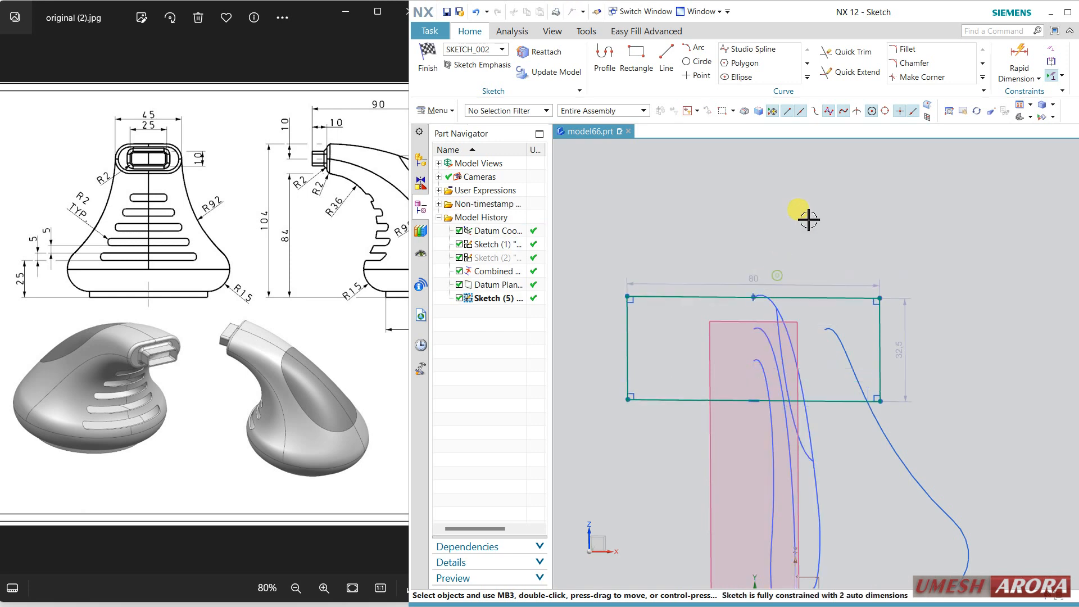
Make the midpoint of the rectangle's right edge coincident with the start point of the combined projection curve
{"action": "left_click", "coordinate": [880, 349]}
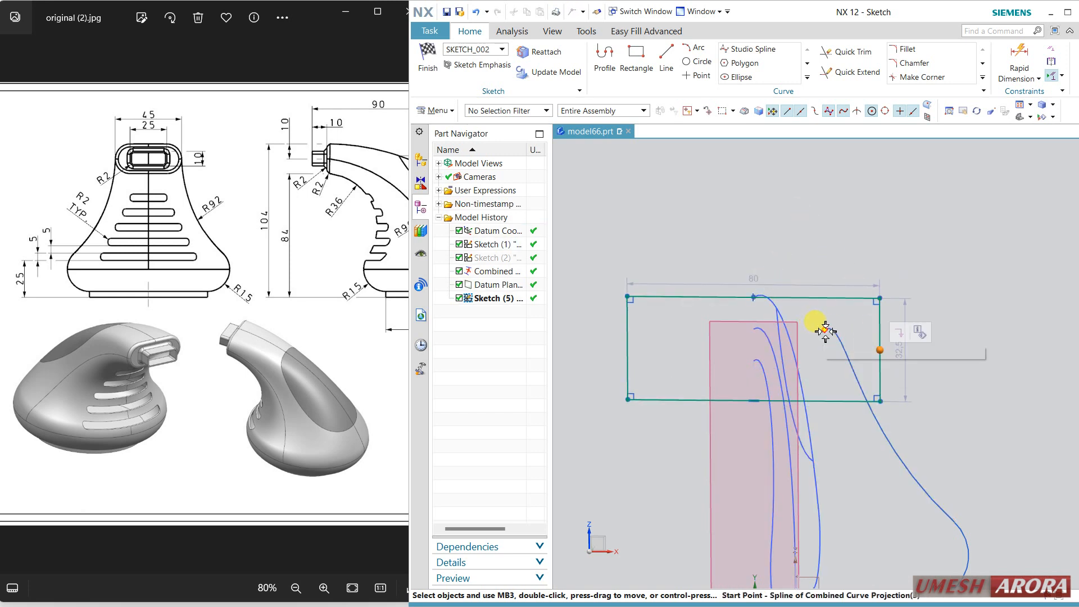
{"action": "left_click", "coordinate": [825, 329]}
{"action": "left_click", "coordinate": [846, 312]}
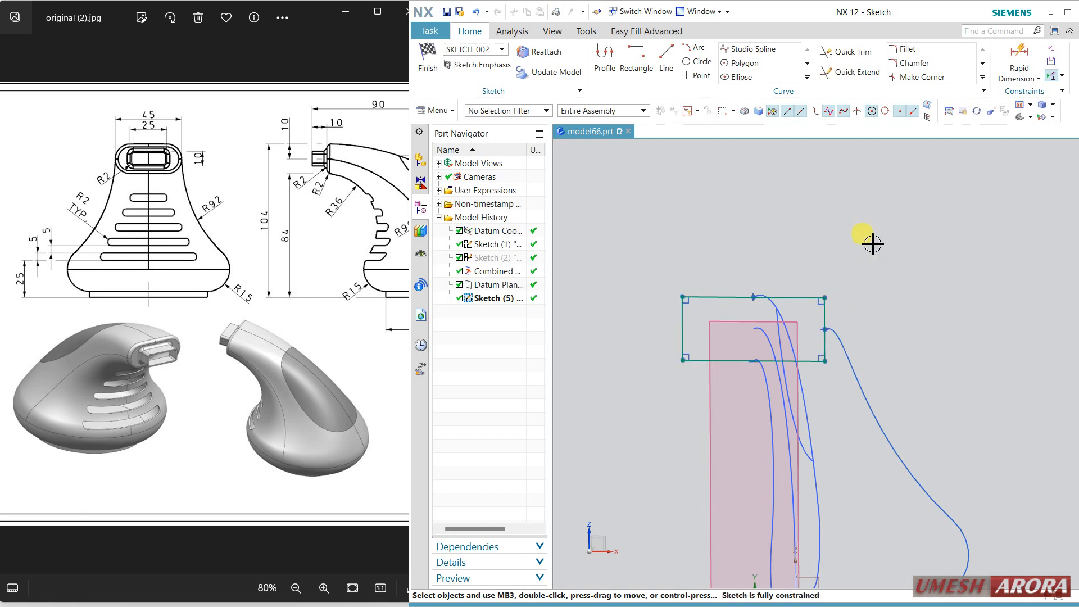
{"action": "key", "text": "F8"}
{"action": "mouse_move", "coordinate": [679, 367]}
{"action": "middle_mouse_down"}
{"action": "mouse_move", "coordinate": [633, 369]}
{"action": "mouse_move", "coordinate": [711, 376]}
{"action": "mouse_move", "coordinate": [716, 366]}
{"action": "mouse_move", "coordinate": [674, 373]}
{"action": "mouse_move", "coordinate": [747, 265]}
{"action": "middle_mouse_up"}
{"action": "key", "text": "F8"}
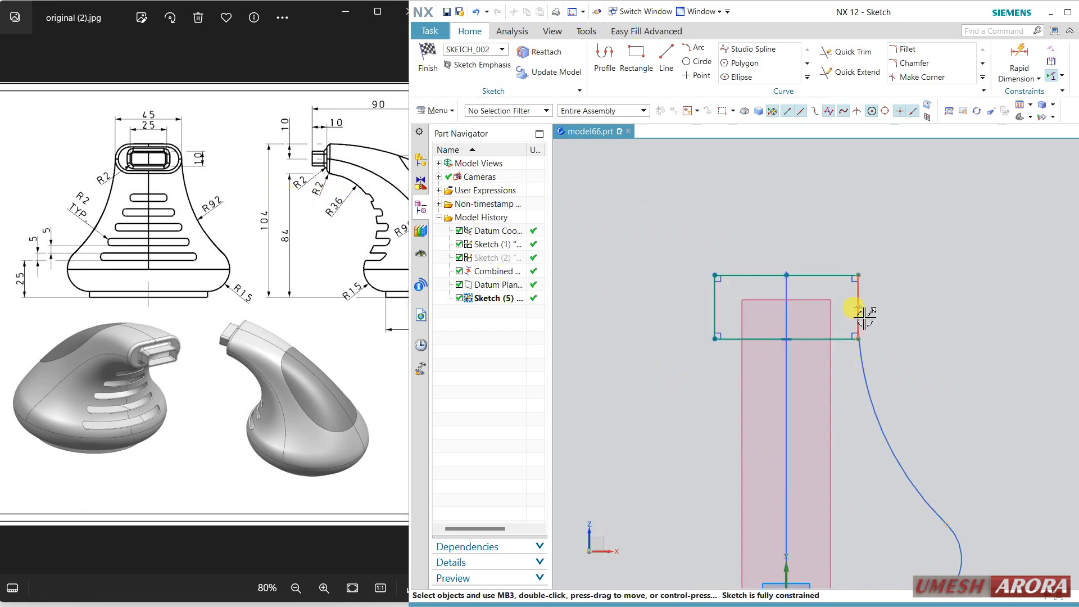
Round both short ends of the rectangle with three-curve fillets tangent to the upper, side and lower edges
{"action": "scroll", "coordinate": [944, 245], "scroll_direction": "up", "scroll_amount": 1}
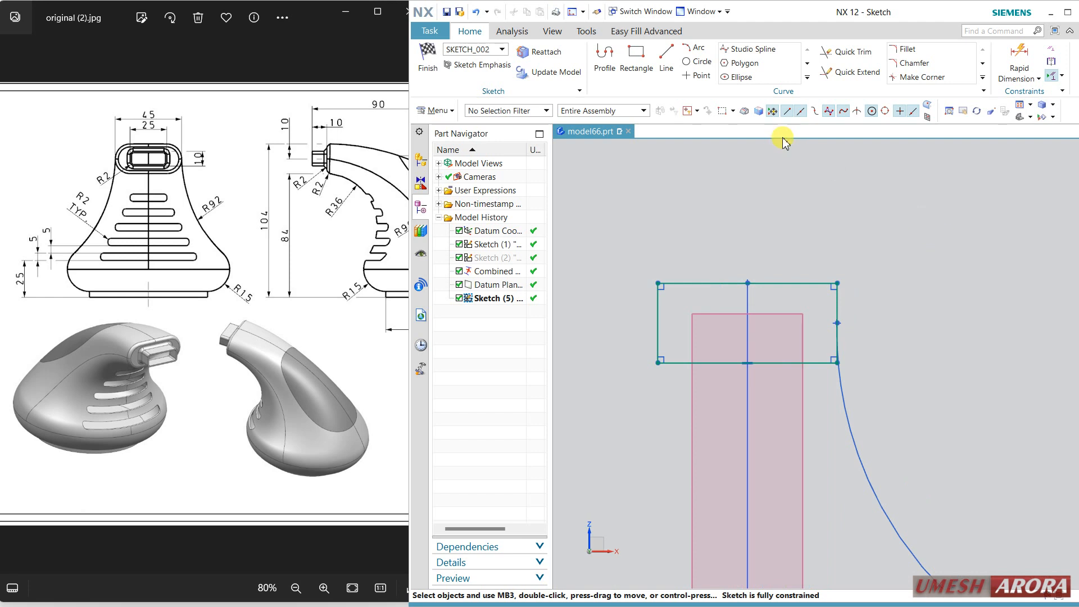
{"action": "left_click", "coordinate": [903, 50]}
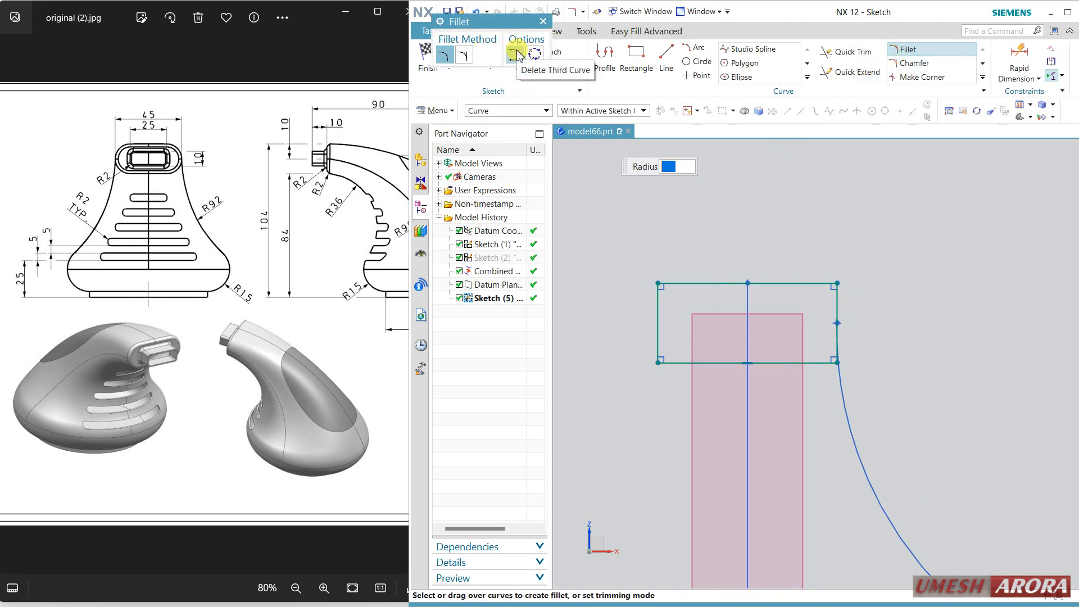
{"action": "left_click", "coordinate": [689, 284]}
{"action": "left_click", "coordinate": [709, 364]}
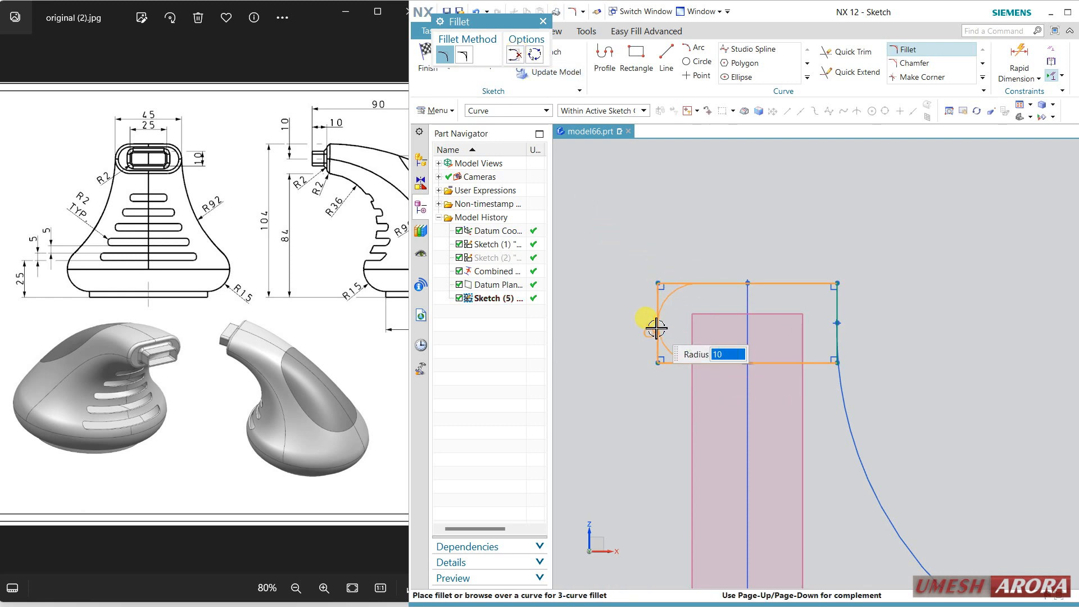
{"action": "left_click", "coordinate": [659, 322]}
{"action": "left_click", "coordinate": [791, 362]}
{"action": "left_click", "coordinate": [807, 284]}
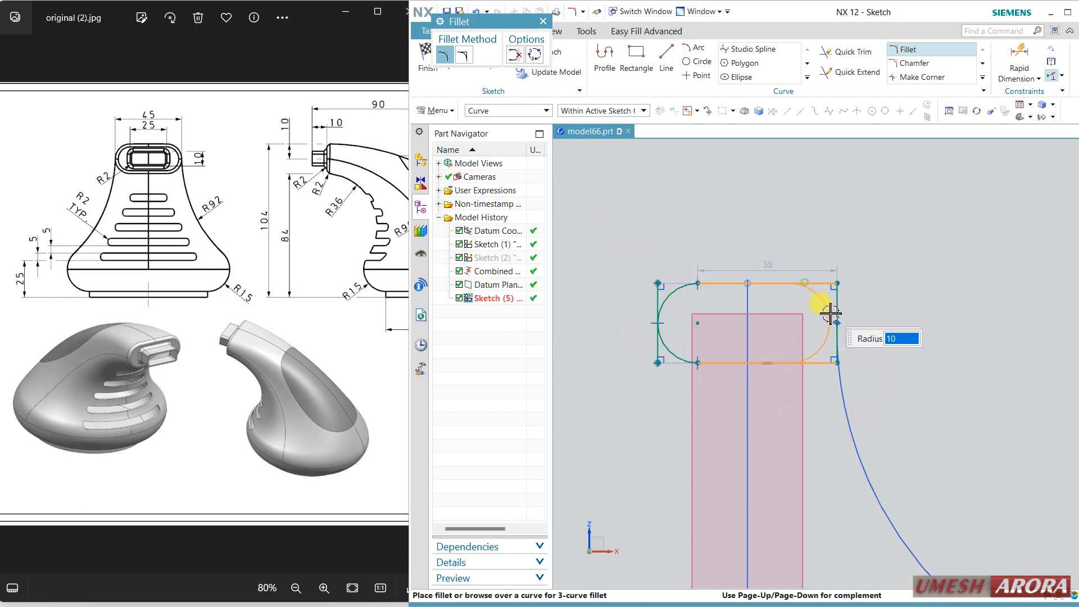
{"action": "left_click", "coordinate": [836, 316]}
{"action": "key", "text": "Escape"}
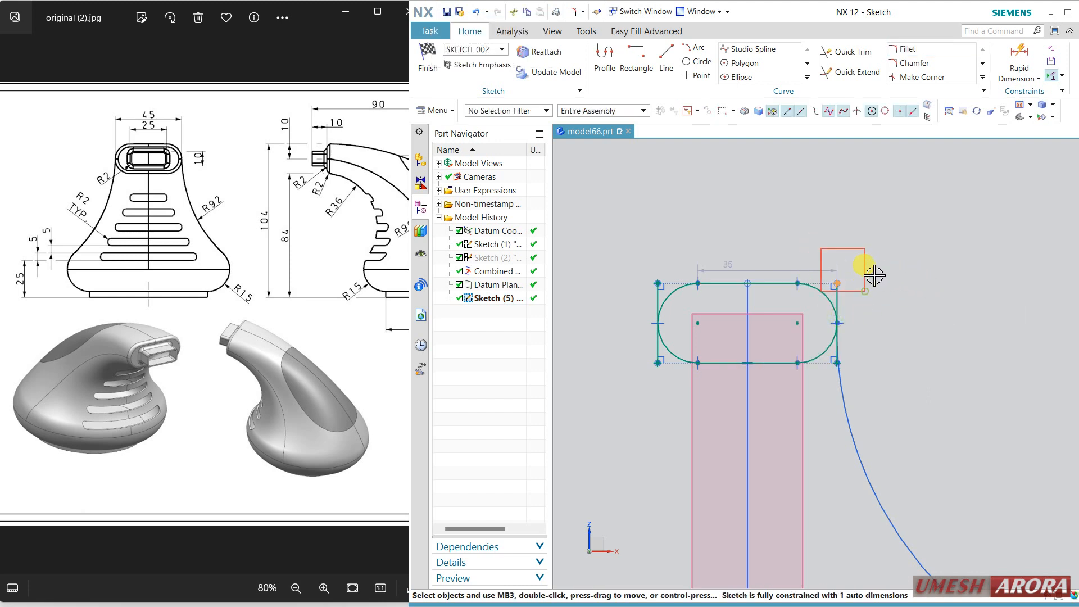
{"action": "key", "text": "Escape"}
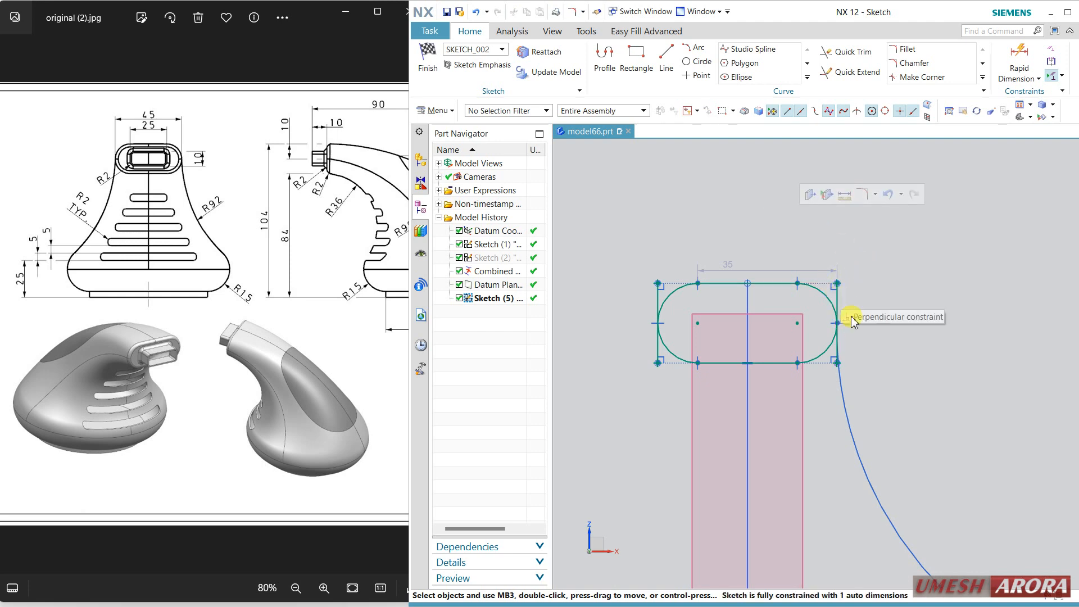
Convert the rectangle's two vertical side lines to reference lines
{"action": "right_click_drag", "start_coordinate": [839, 353], "coordinate": [859, 373]}
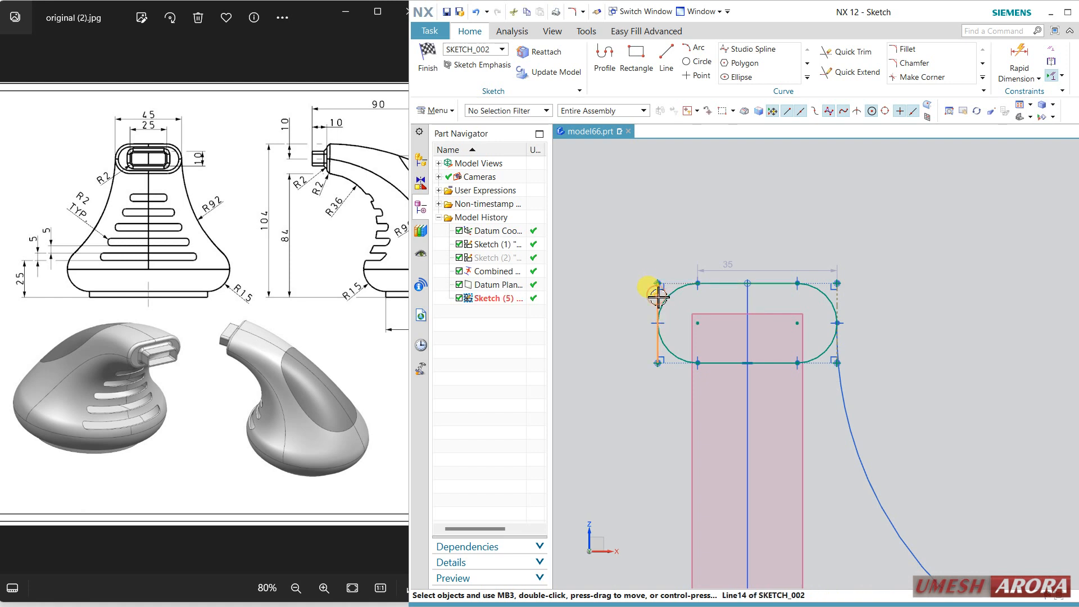
{"action": "right_click_drag", "start_coordinate": [658, 296], "coordinate": [678, 315]}
{"action": "left_click", "coordinate": [727, 269]}
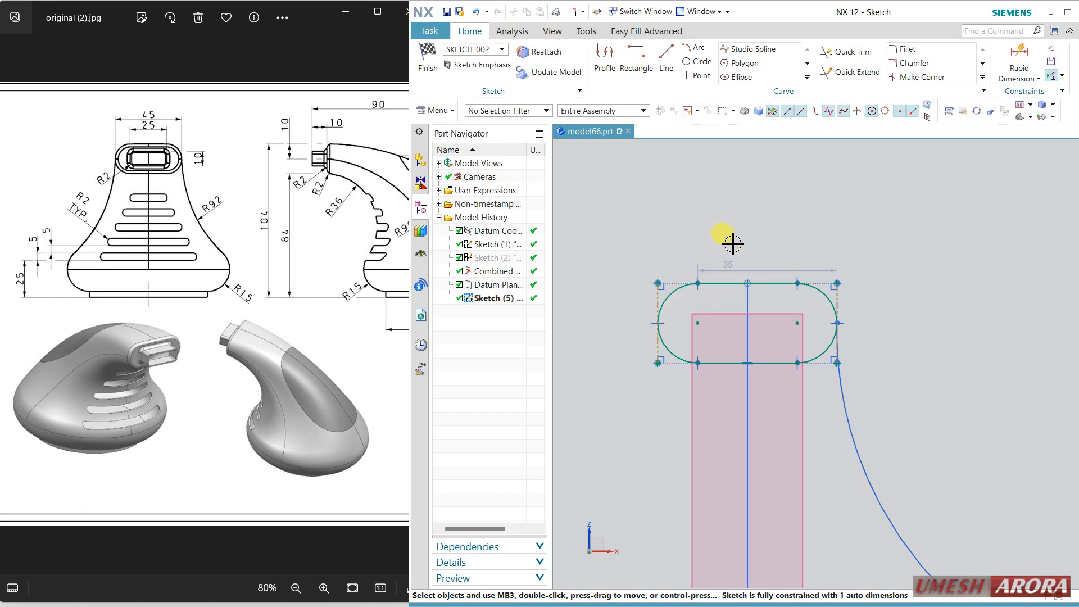
Add a horizontal dimension for the rounded slot's overall width between its upper corner points, placed above the slot
{"action": "left_click", "coordinate": [1019, 59]}
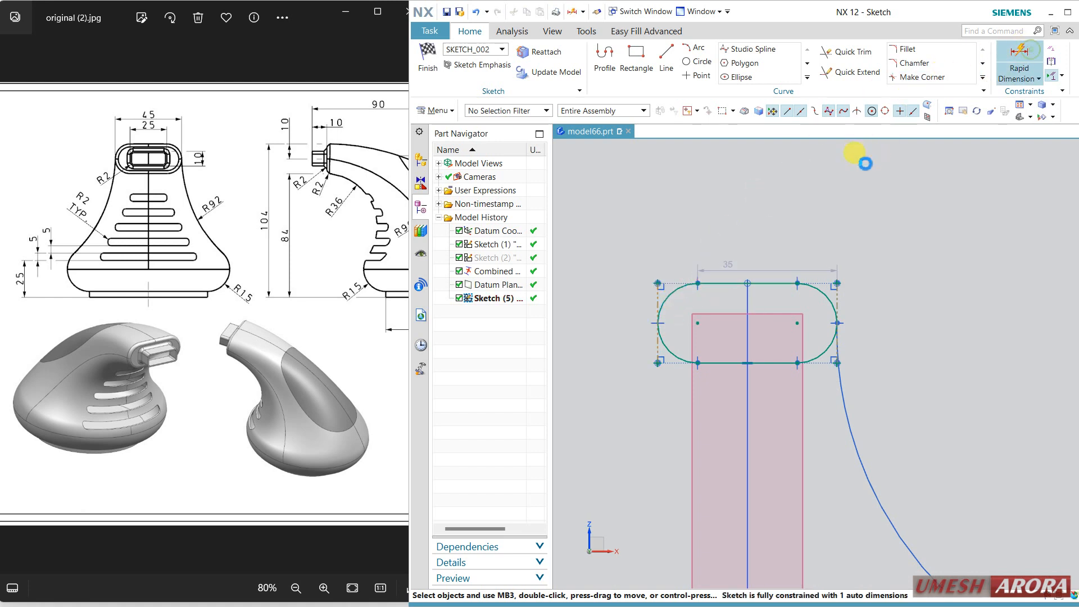
{"action": "left_click", "coordinate": [659, 278]}
{"action": "left_click", "coordinate": [837, 279]}
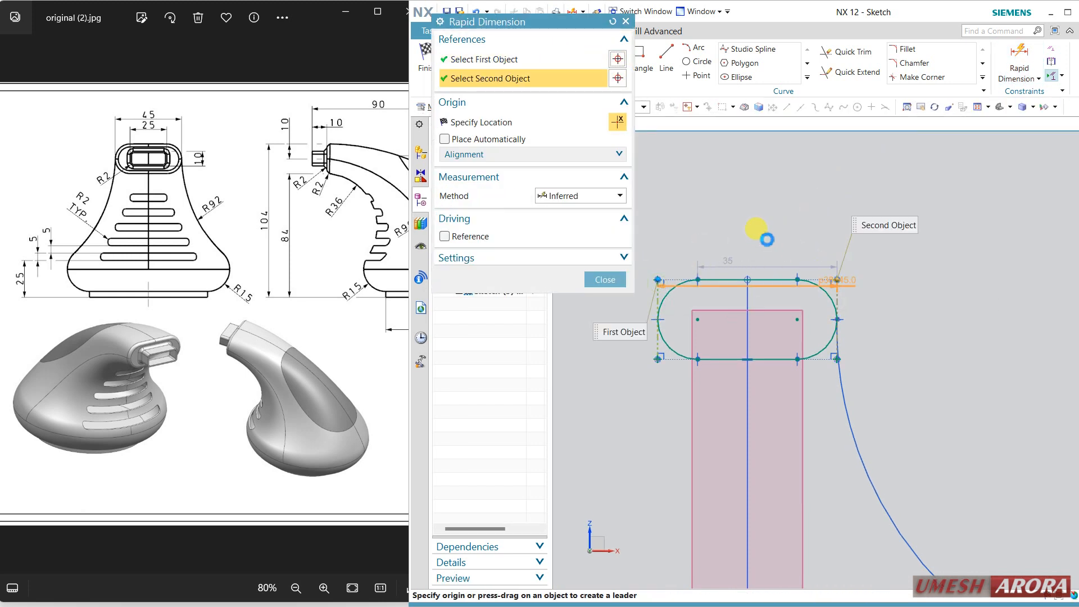
{"action": "left_click", "coordinate": [761, 228]}
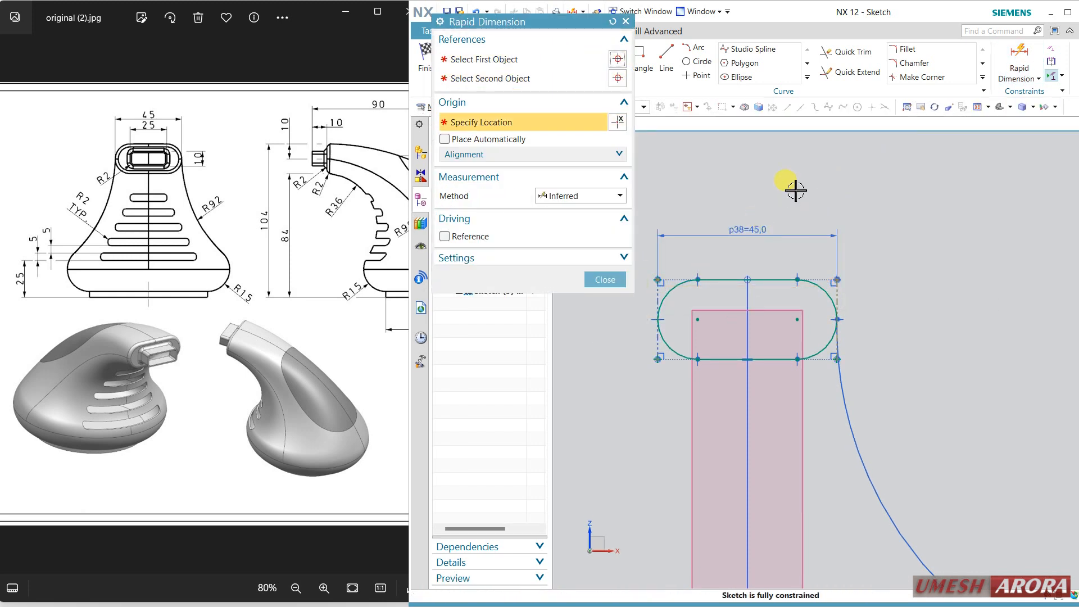
{"action": "left_click", "coordinate": [605, 280]}
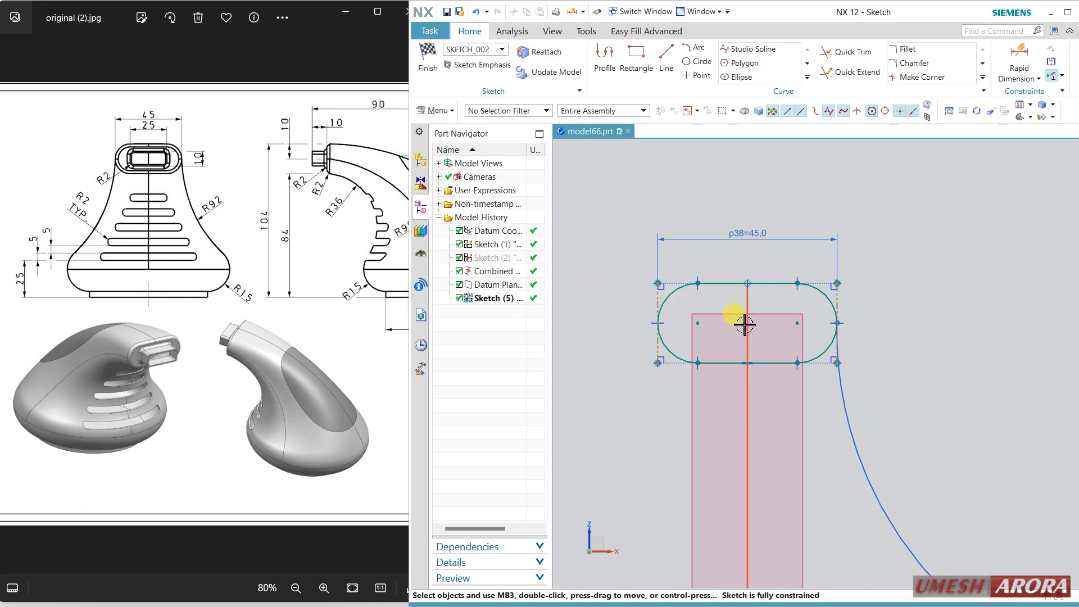
Sketch a smaller rectangle about 19 mm wide and 9.6 mm high from its centre, near the middle of the rounded slot
{"action": "scroll", "coordinate": [745, 326], "scroll_direction": "up", "scroll_amount": 2}
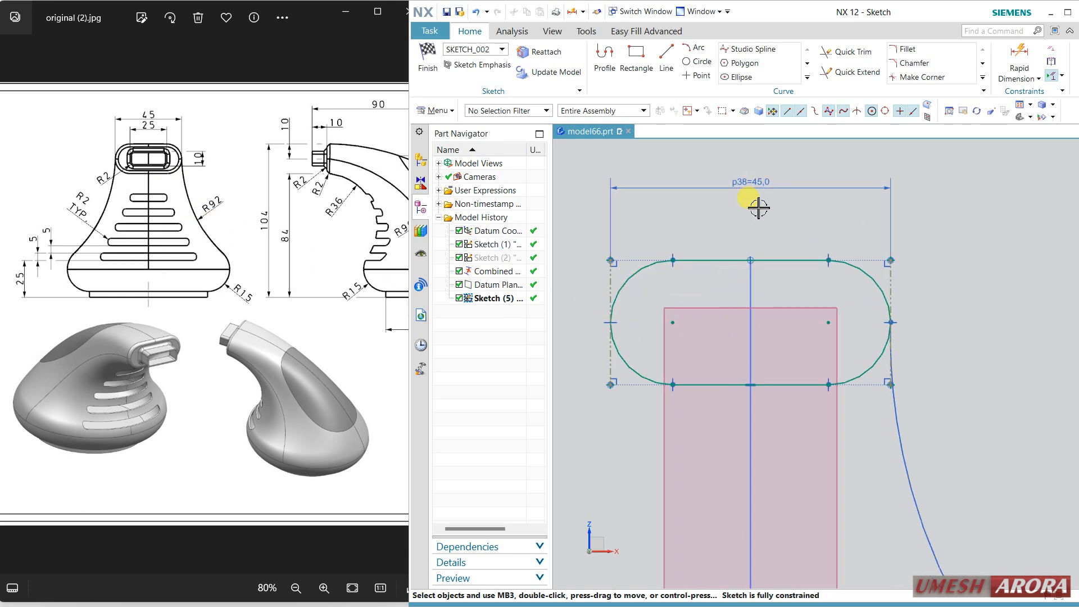
{"action": "left_click", "coordinate": [636, 56]}
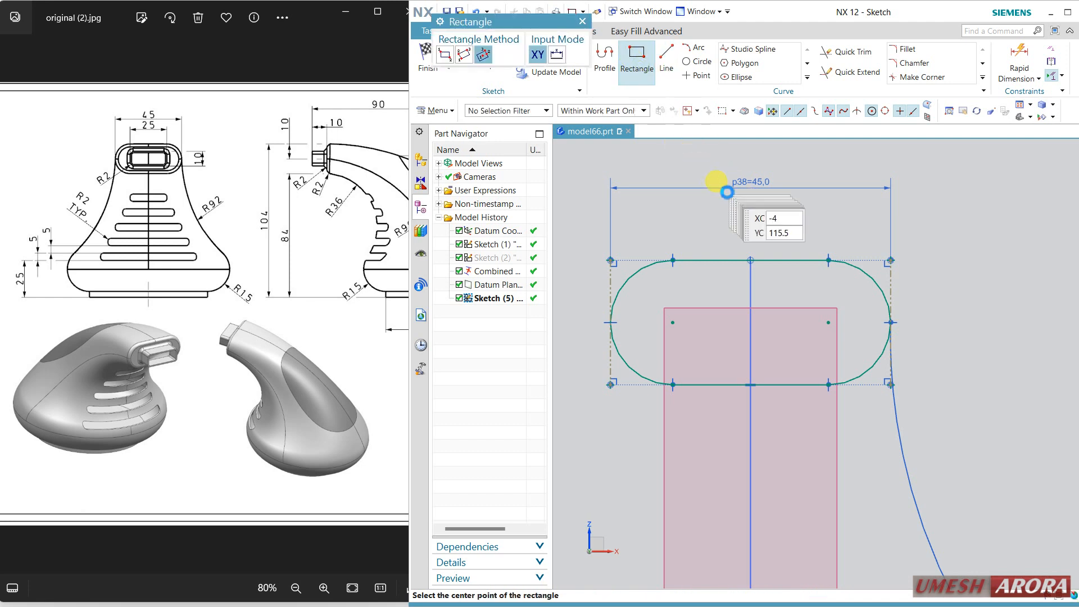
{"action": "left_click", "coordinate": [753, 327]}
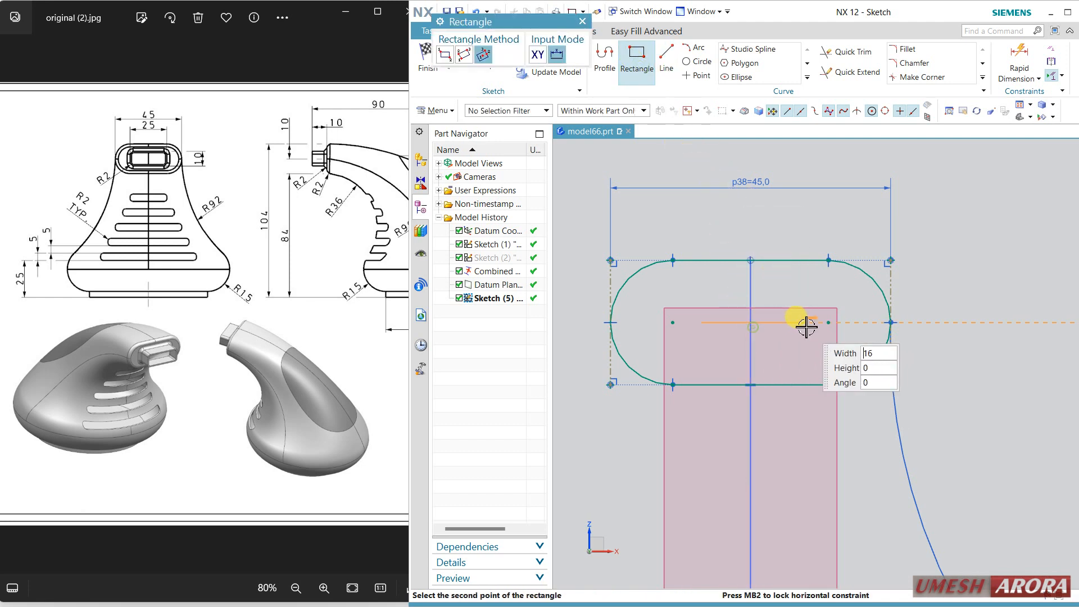
{"action": "left_click", "coordinate": [809, 293]}
{"action": "key", "text": "Escape"}
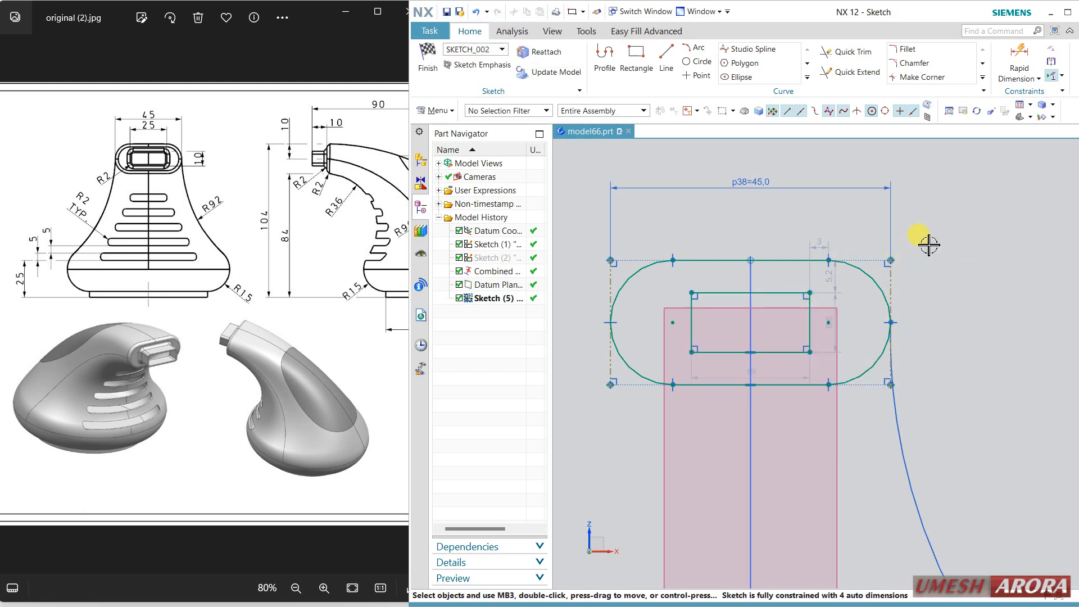
{"action": "middle_click_drag", "start_coordinate": [929, 245], "coordinate": [914, 246]}
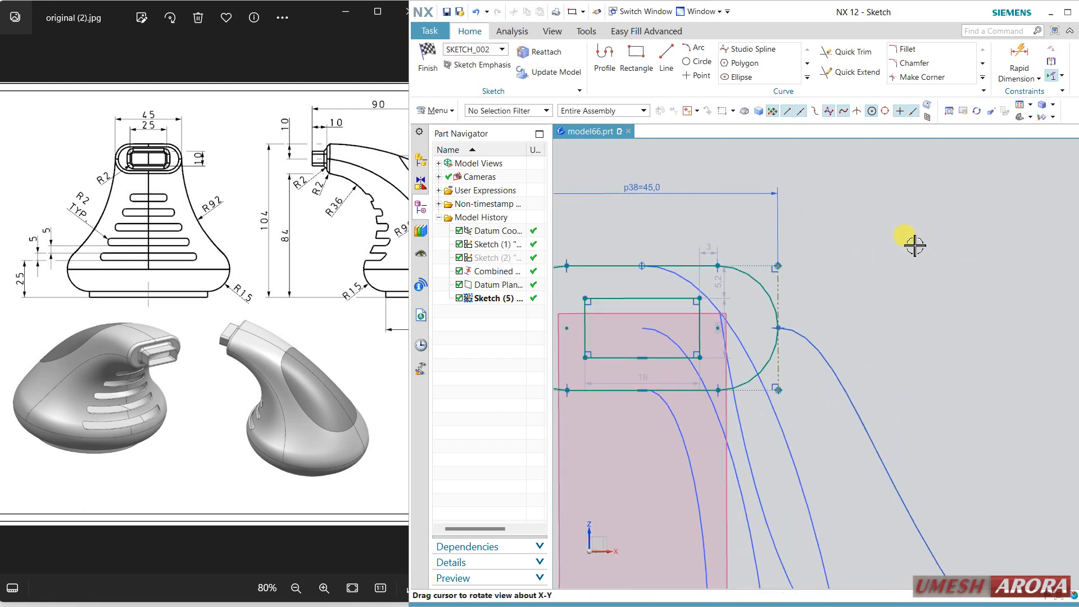
{"action": "key", "text": "F8"}
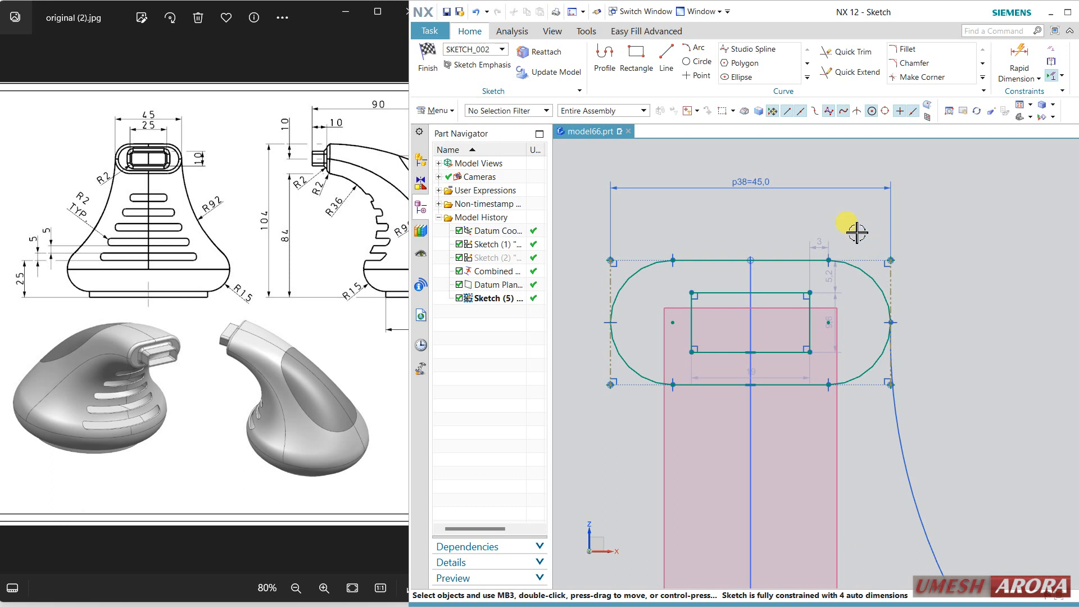
Set the inner rectangle's width to 25 mm and its height to 10 mm
{"action": "double_click", "coordinate": [771, 377]}
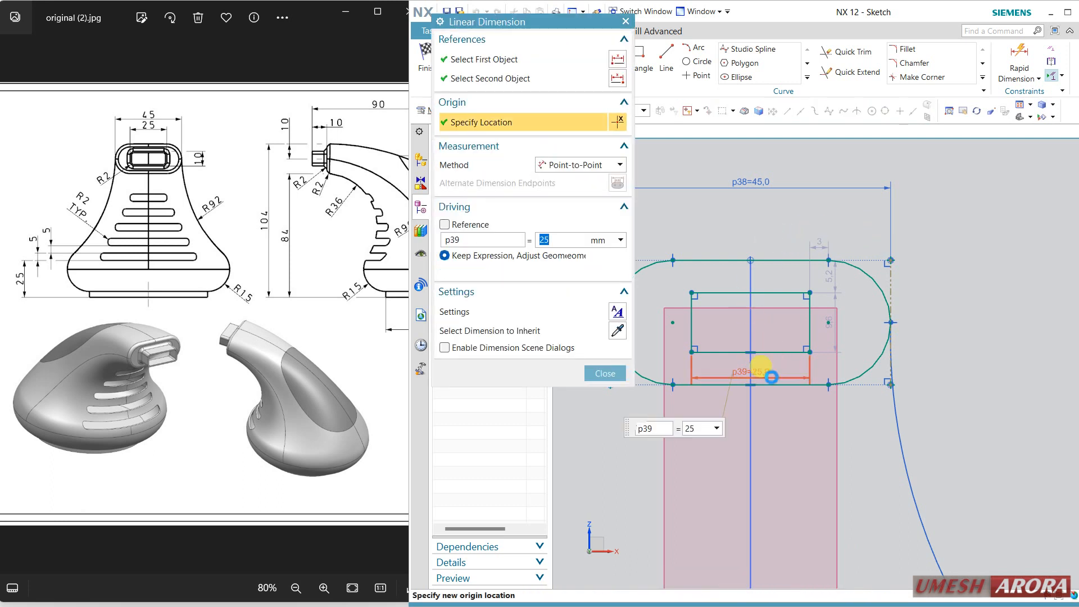
{"action": "type", "text": "25"}
{"action": "key", "text": "Return"}
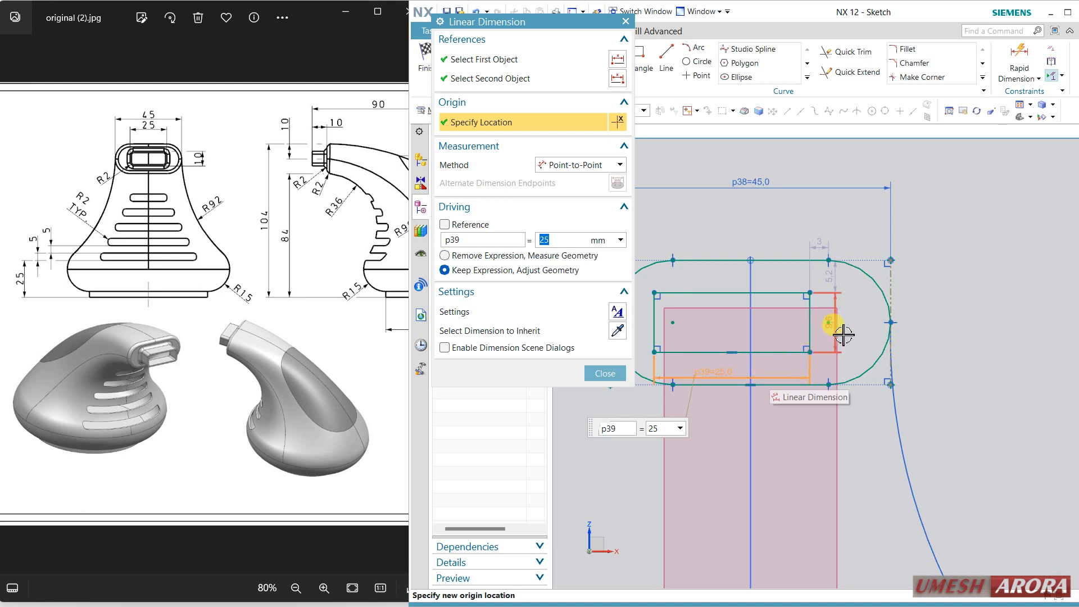
{"action": "double_click", "coordinate": [838, 311]}
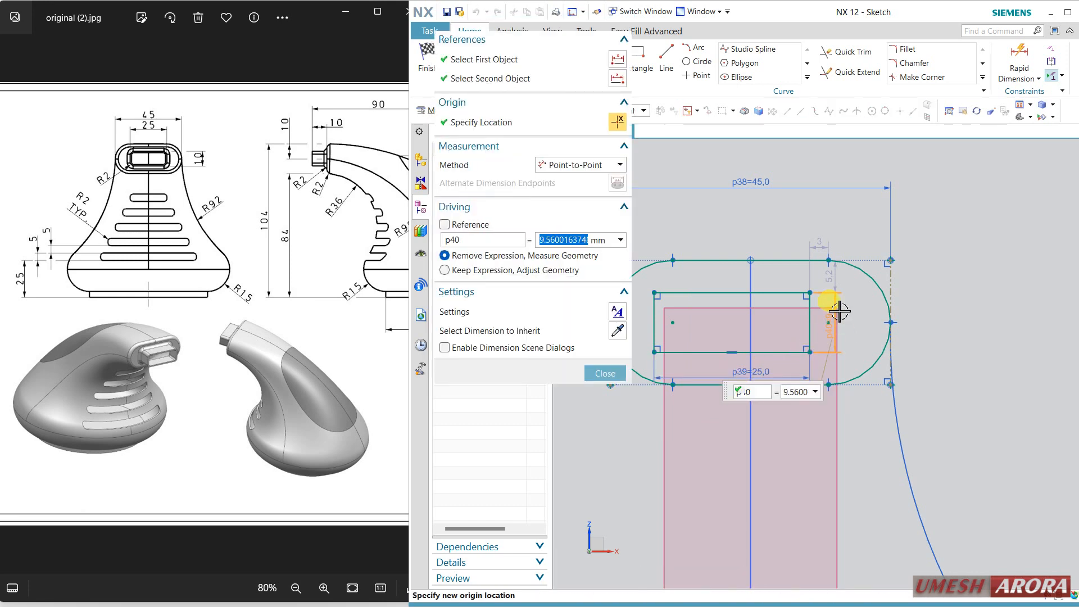
{"action": "type", "text": "10"}
{"action": "key", "text": "Return"}
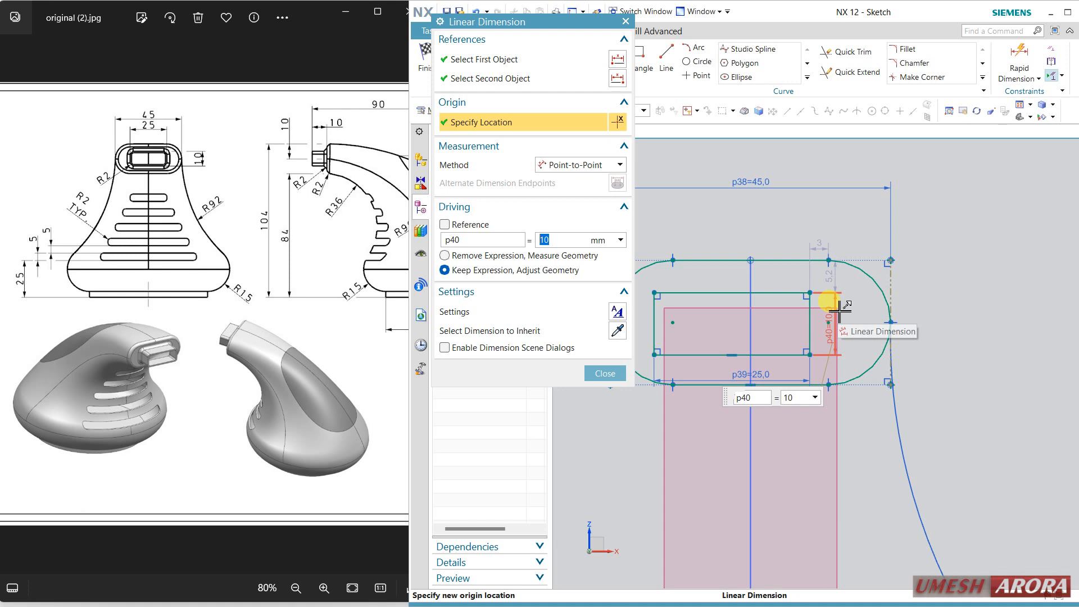
{"action": "left_click", "coordinate": [585, 375]}
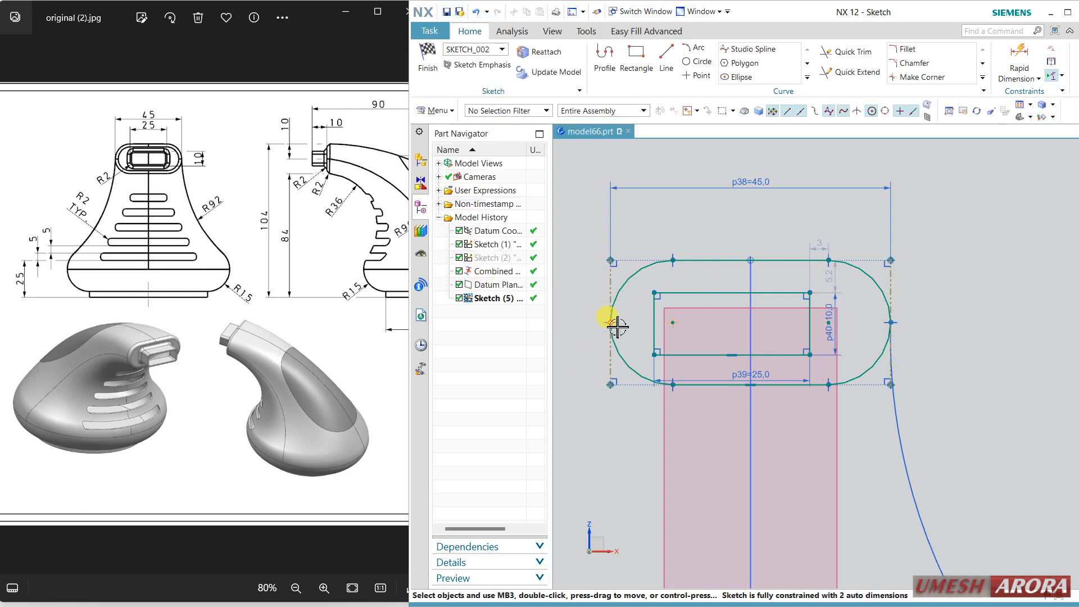
Align the midpoint of the inner rectangle's upper side vertically with the midpoint of the slot's upper line
{"action": "left_click", "coordinate": [732, 293]}
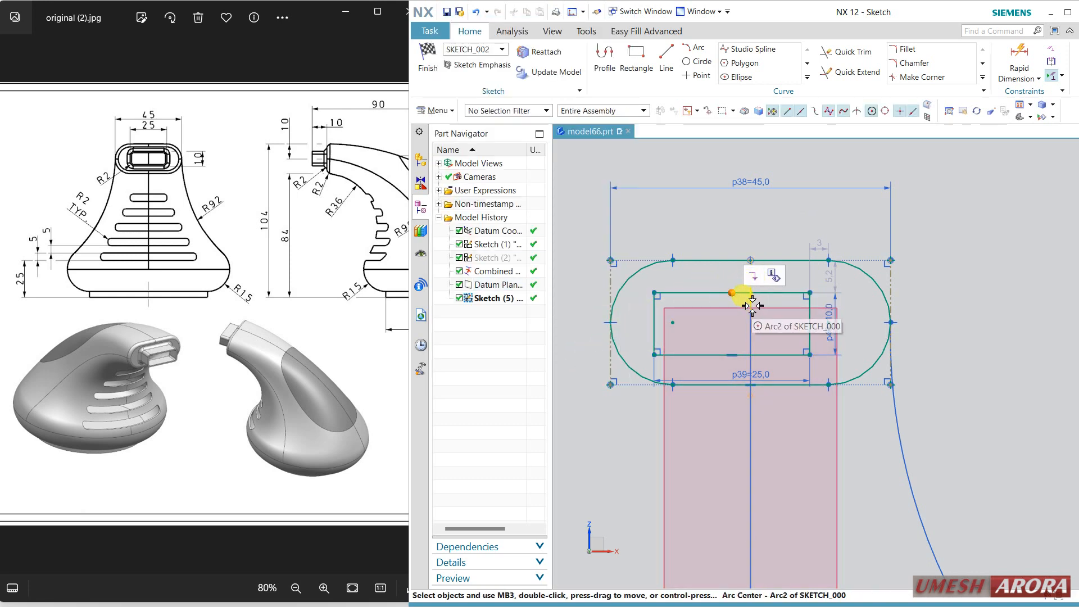
{"action": "left_click", "coordinate": [752, 304]}
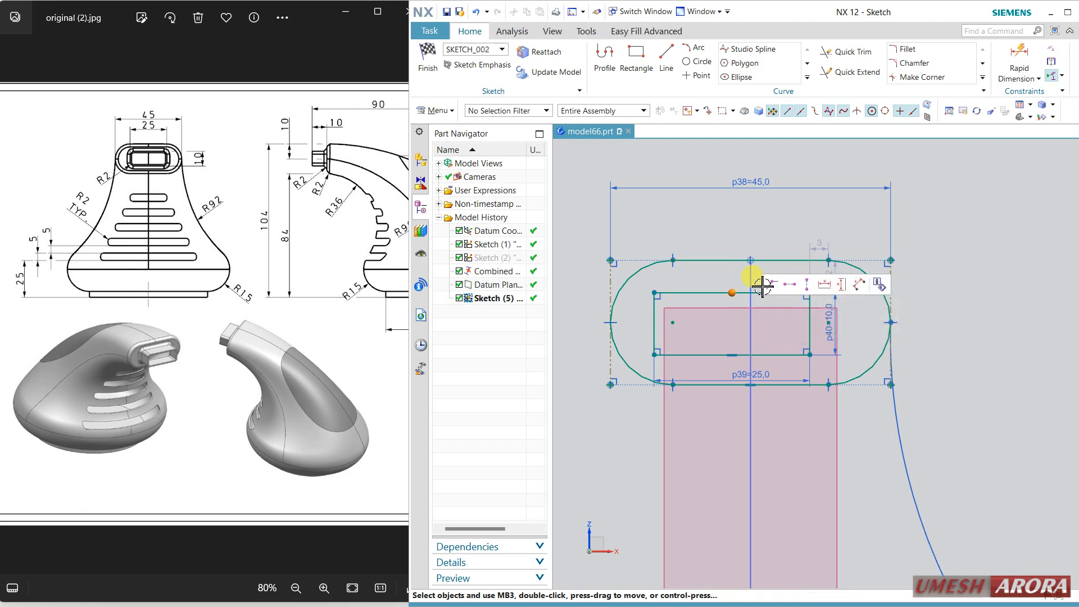
{"action": "left_click", "coordinate": [770, 286]}
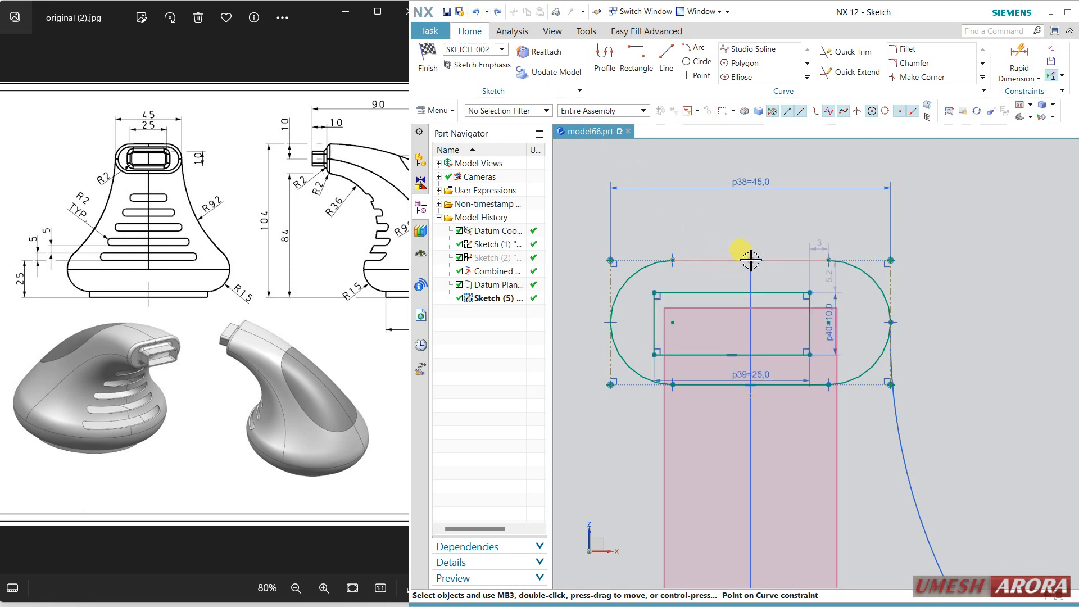
{"action": "left_click", "coordinate": [753, 261]}
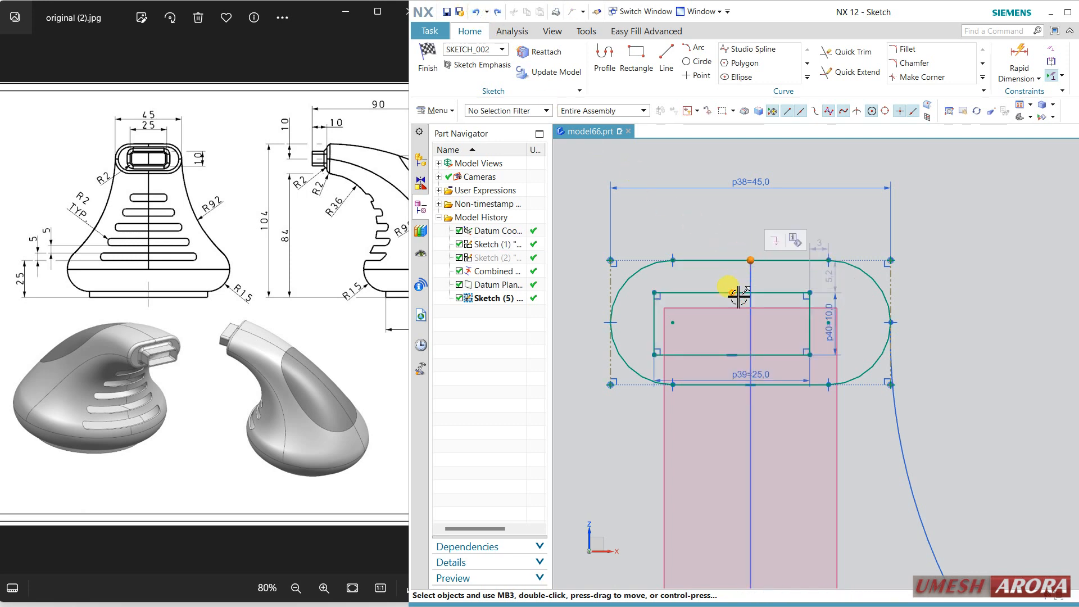
{"action": "left_click", "coordinate": [731, 293]}
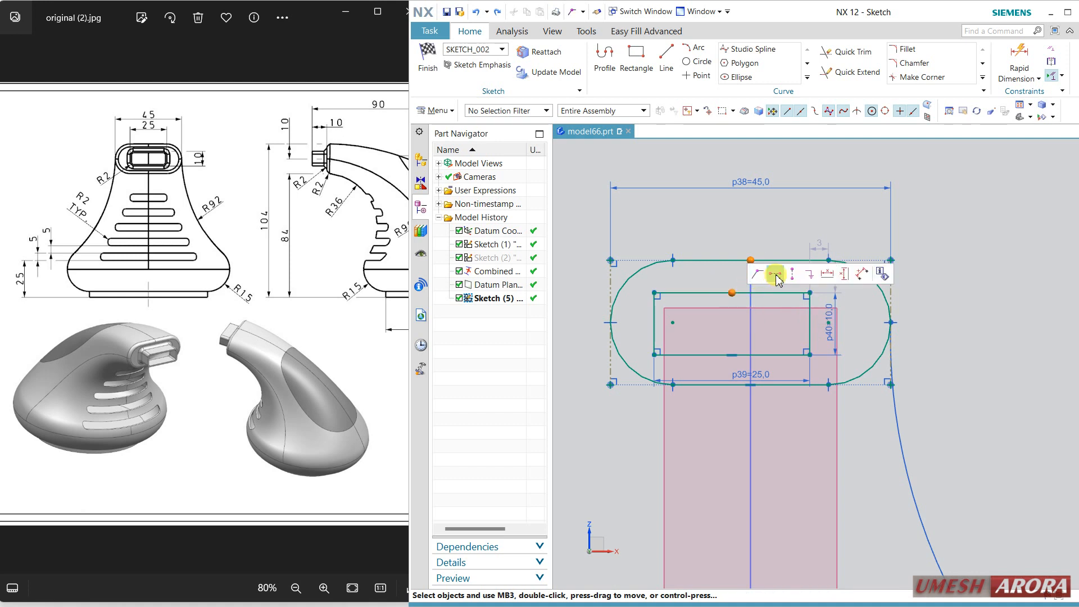
{"action": "left_click", "coordinate": [791, 275]}
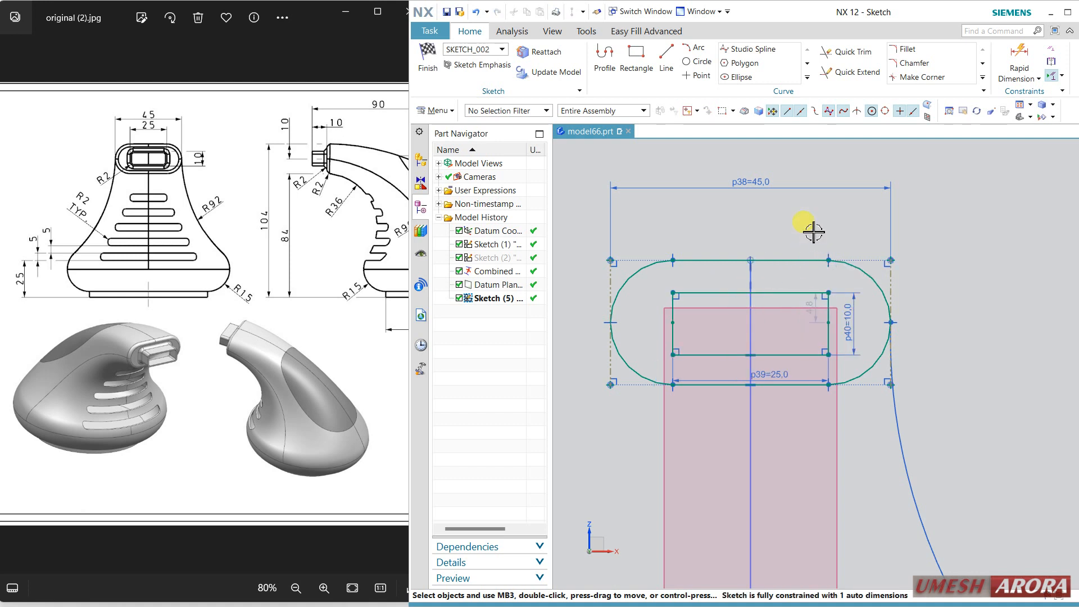
Align the centre of the slot's end arc horizontally with the midpoint of the adjacent vertical reference line
{"action": "left_click", "coordinate": [829, 323]}
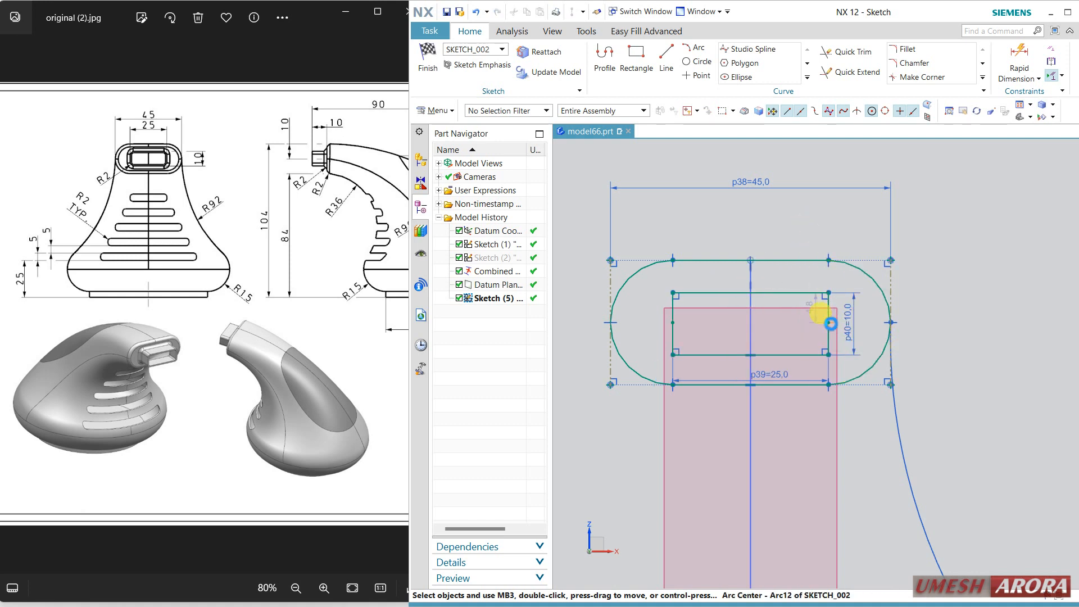
{"action": "left_click", "coordinate": [893, 325]}
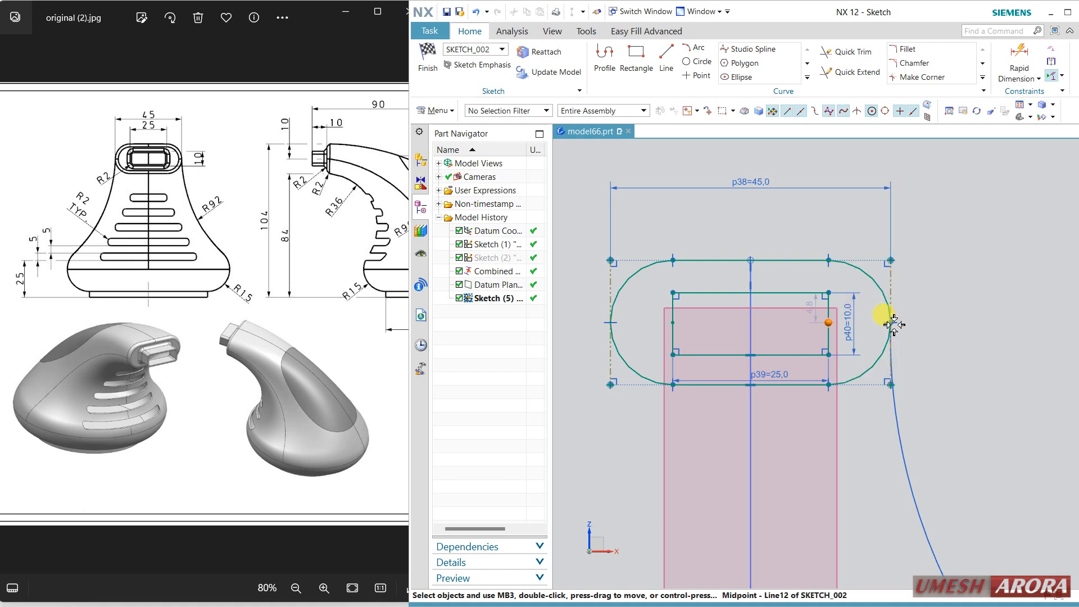
{"action": "left_click", "coordinate": [932, 305]}
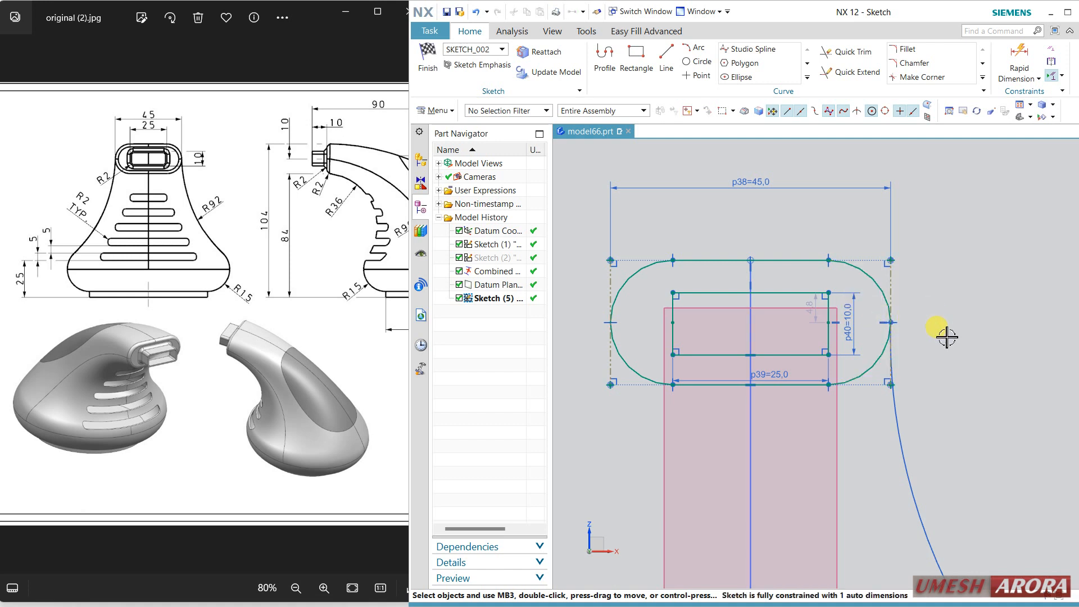
Align the inner rectangle's vertical side midpoint horizontally with the end of the central curve, and finish the sketch
{"action": "left_click_drag", "start_coordinate": [828, 296], "coordinate": [836, 295]}
{"action": "middle_click_drag", "start_coordinate": [818, 301], "coordinate": [734, 349]}
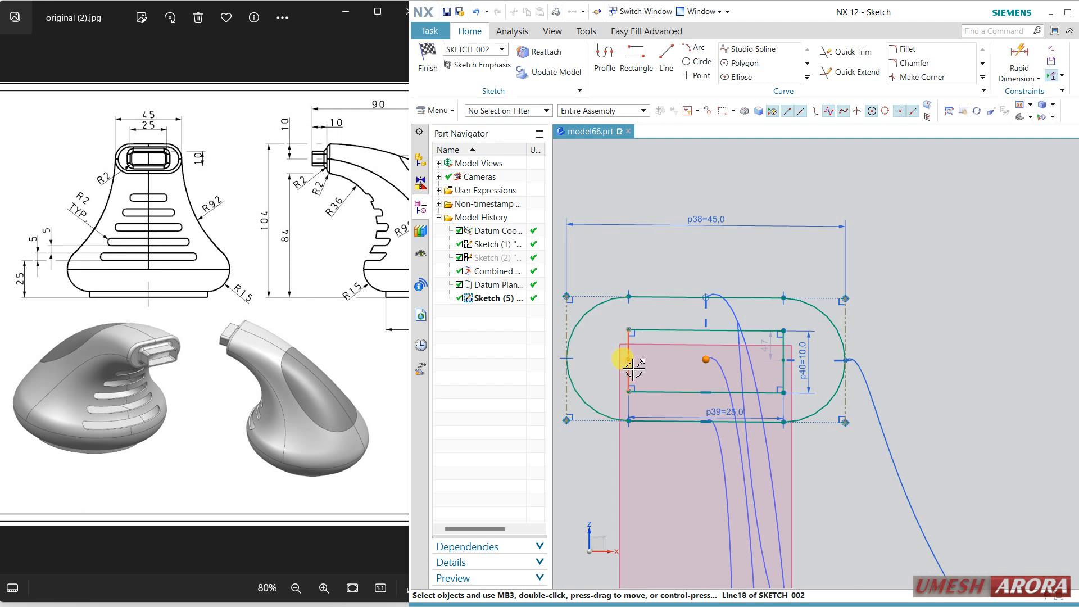
{"action": "left_click", "coordinate": [783, 370]}
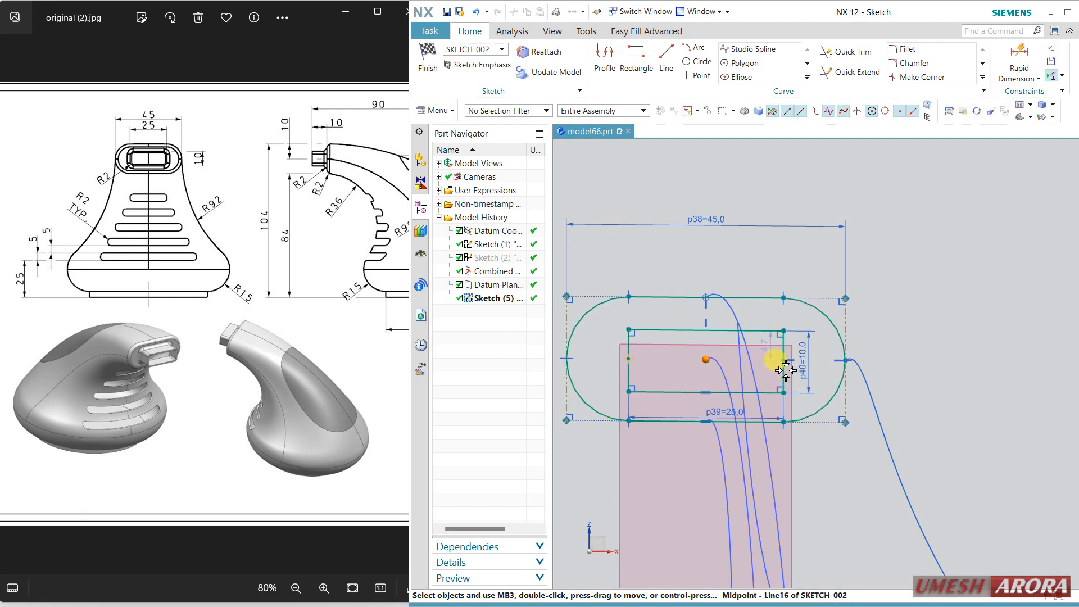
{"action": "left_click", "coordinate": [822, 350]}
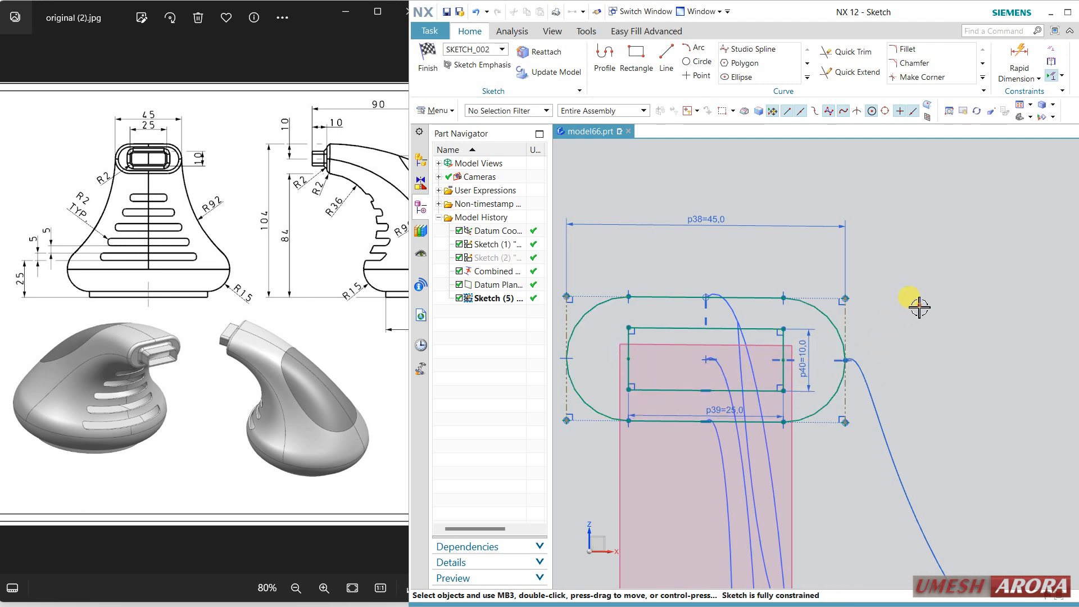
{"action": "key", "text": "F8"}
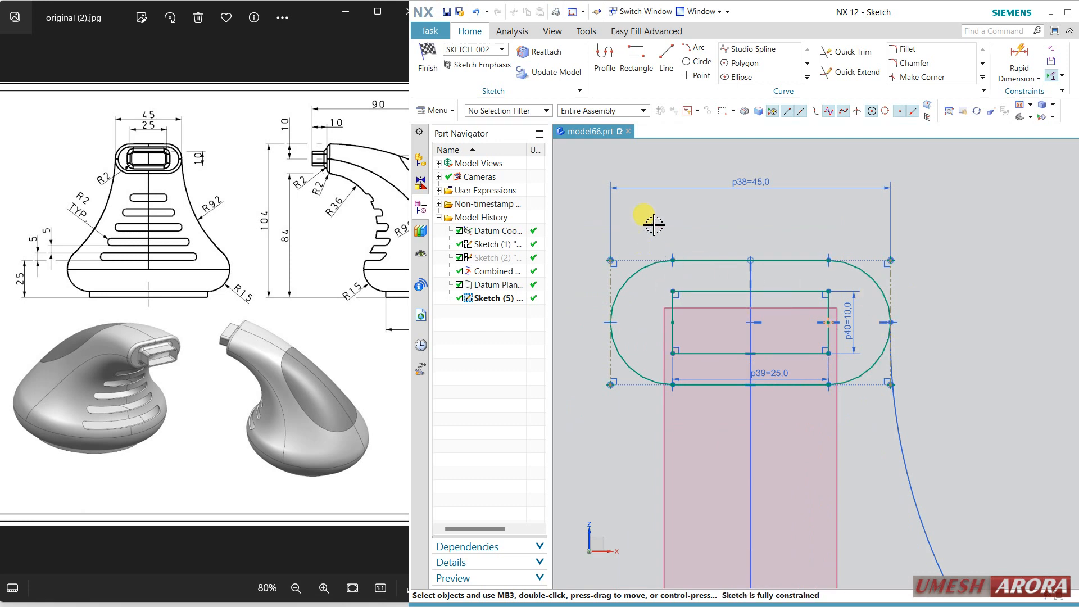
{"action": "left_click", "coordinate": [428, 66]}
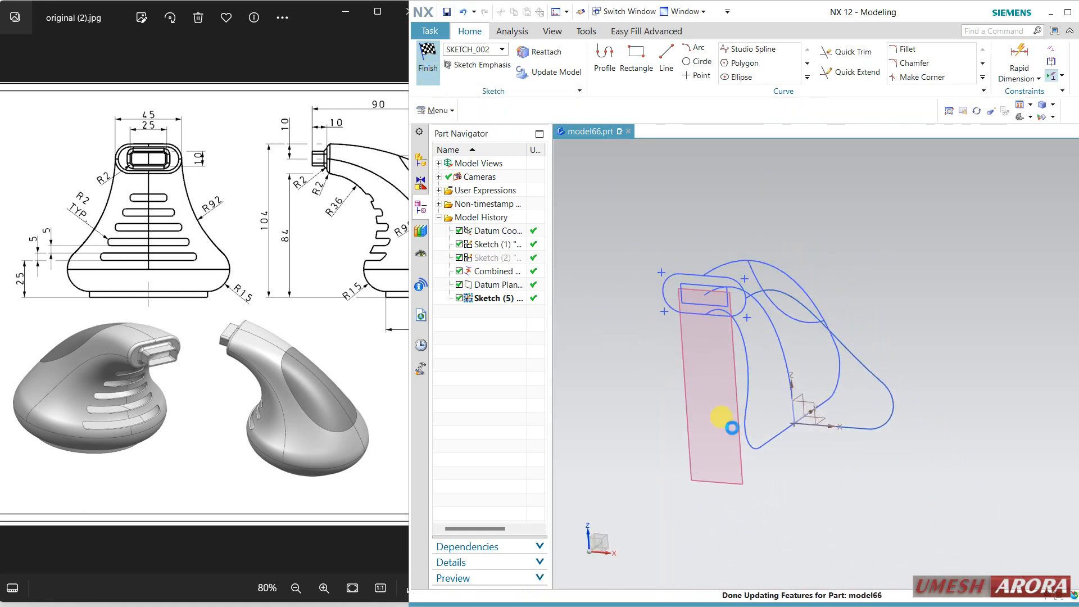
Start a Studio Surface and define its first section from the neck's underside curve and the connected base corner arc
{"action": "mouse_move", "coordinate": [854, 474]}
{"action": "middle_mouse_down"}
{"action": "mouse_move", "coordinate": [814, 459]}
{"action": "mouse_move", "coordinate": [776, 485]}
{"action": "mouse_move", "coordinate": [862, 478]}
{"action": "mouse_move", "coordinate": [820, 461]}
{"action": "mouse_move", "coordinate": [815, 447]}
{"action": "mouse_move", "coordinate": [848, 453]}
{"action": "mouse_move", "coordinate": [814, 453]}
{"action": "mouse_move", "coordinate": [826, 465]}
{"action": "middle_mouse_up"}
{"action": "scroll", "coordinate": [673, 254], "scroll_direction": "up", "scroll_amount": 2}
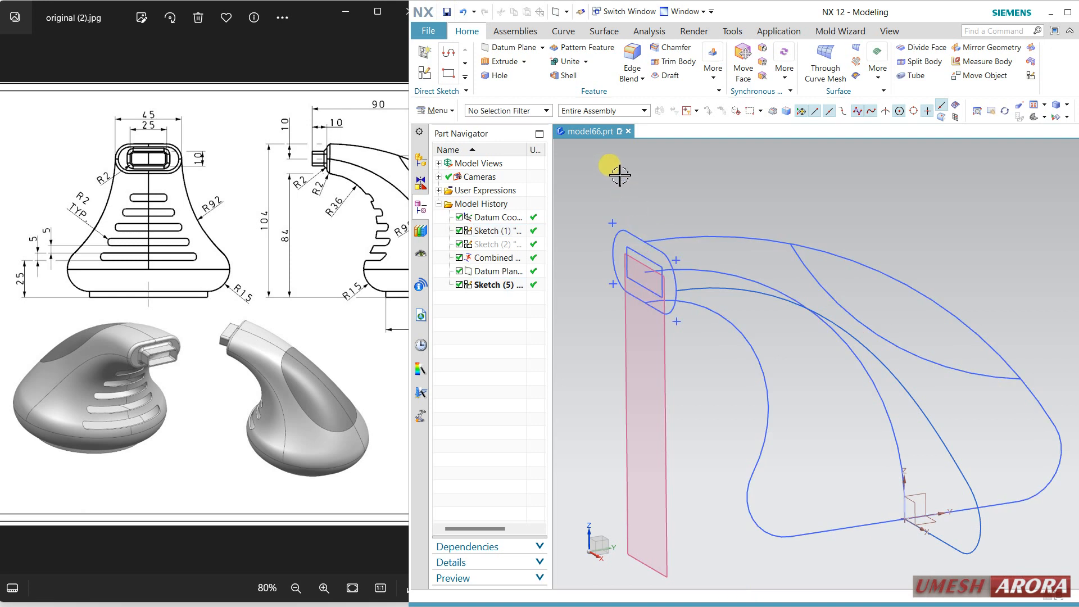
{"action": "left_click", "coordinate": [436, 110]}
{"action": "mouse_move", "coordinate": [464, 174]}
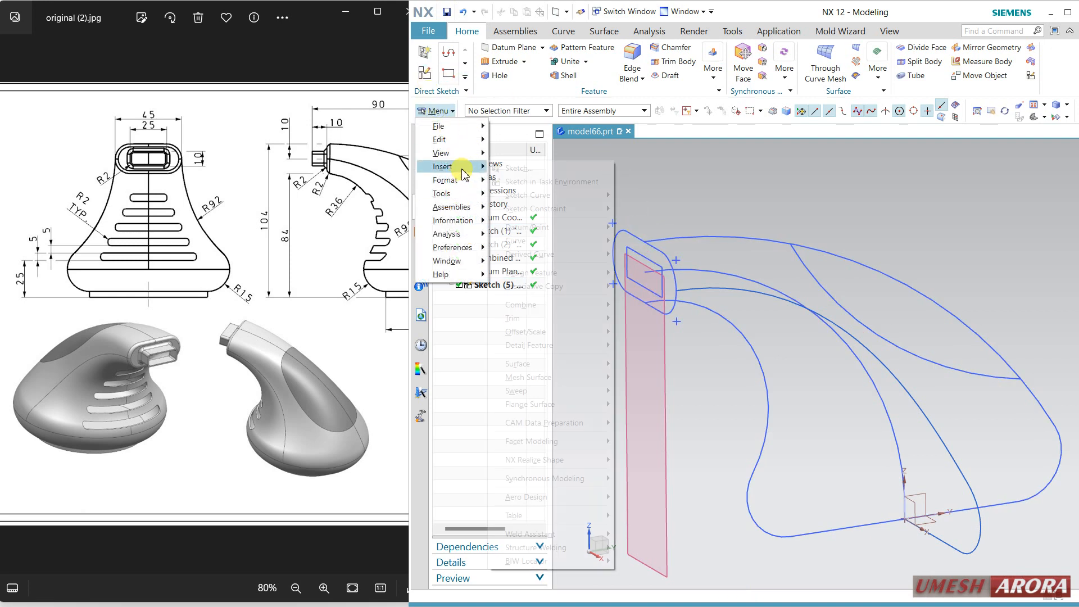
{"action": "left_click", "coordinate": [573, 366]}
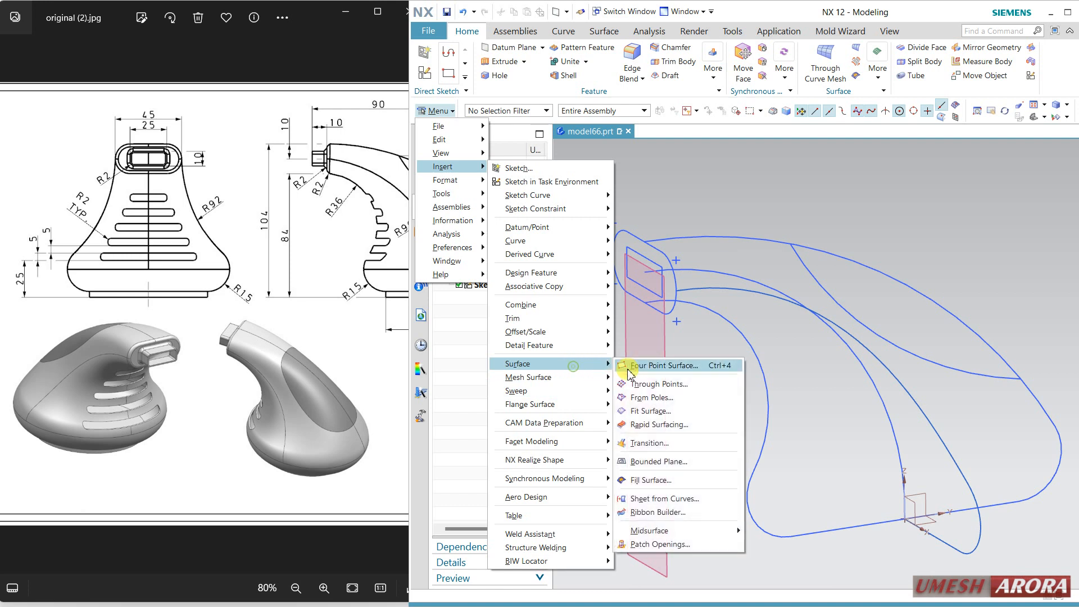
{"action": "left_click", "coordinate": [576, 382]}
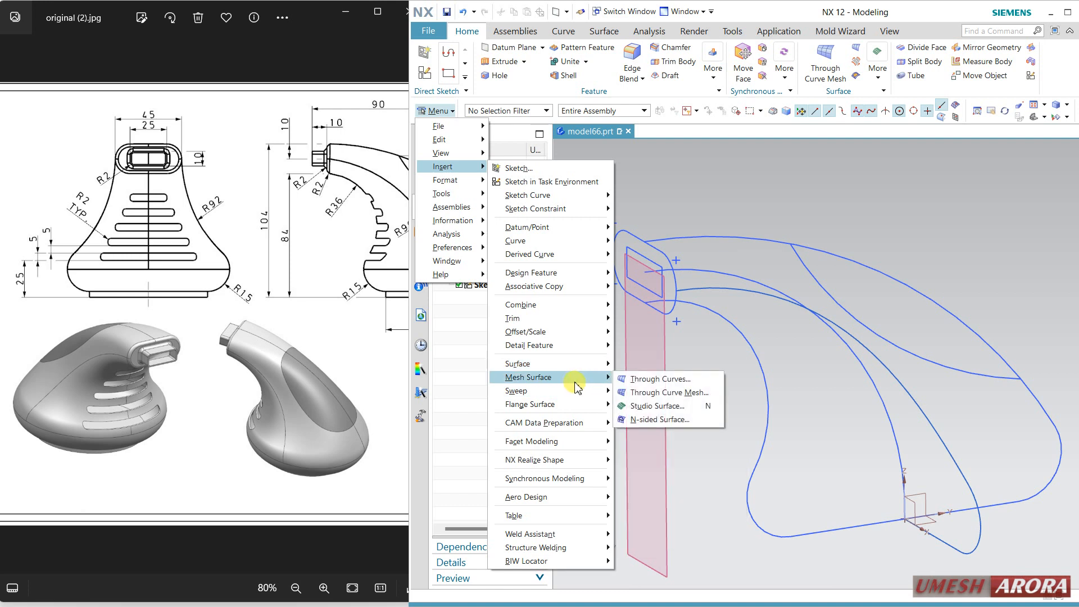
{"action": "left_click", "coordinate": [657, 419]}
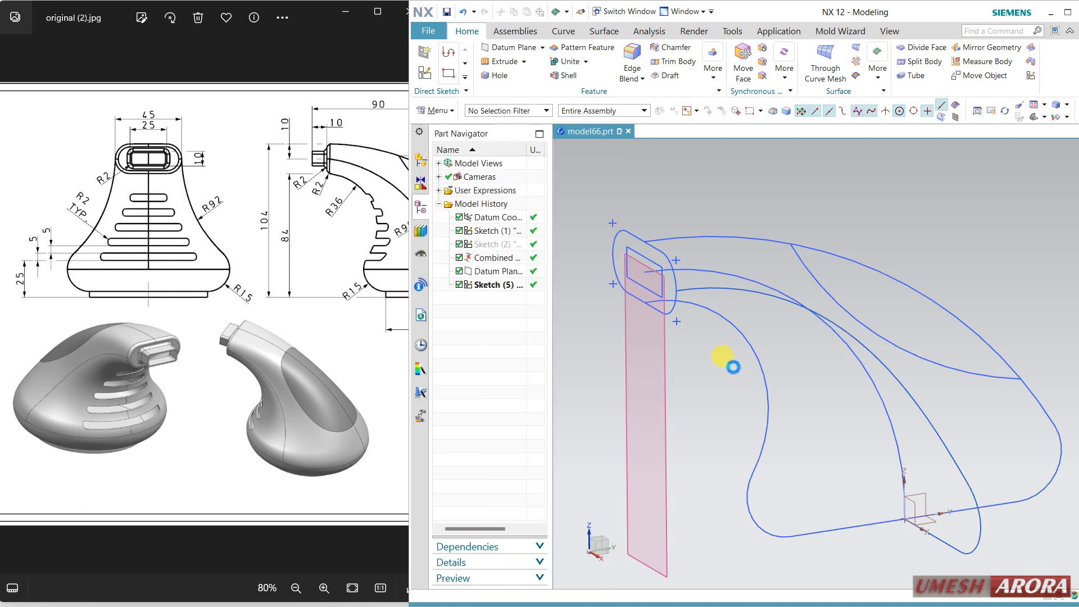
{"action": "left_click_drag", "start_coordinate": [522, 24], "coordinate": [485, 22]}
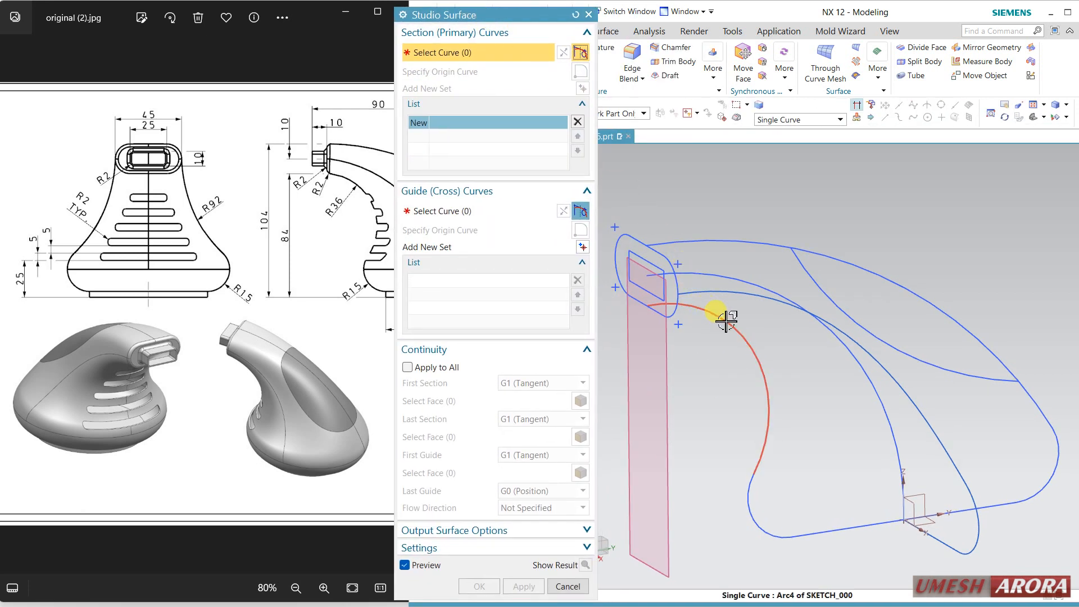
{"action": "middle_click_drag", "start_coordinate": [743, 191], "coordinate": [754, 190], "text": "shift"}
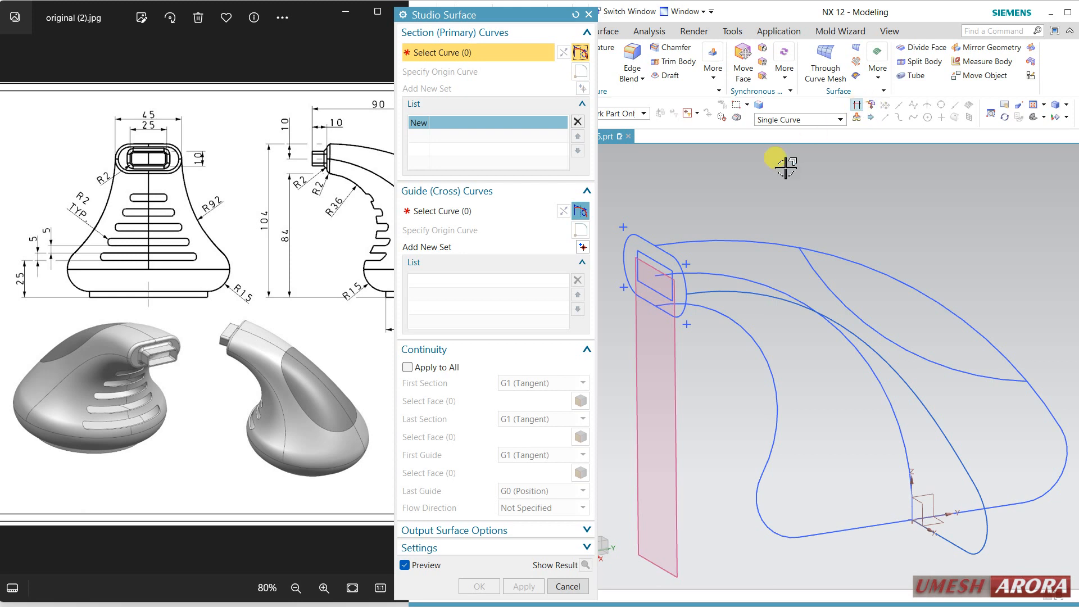
{"action": "mouse_move", "coordinate": [723, 247]}
{"action": "middle_mouse_down"}
{"action": "mouse_move", "coordinate": [706, 274]}
{"action": "mouse_move", "coordinate": [726, 260]}
{"action": "middle_mouse_up"}
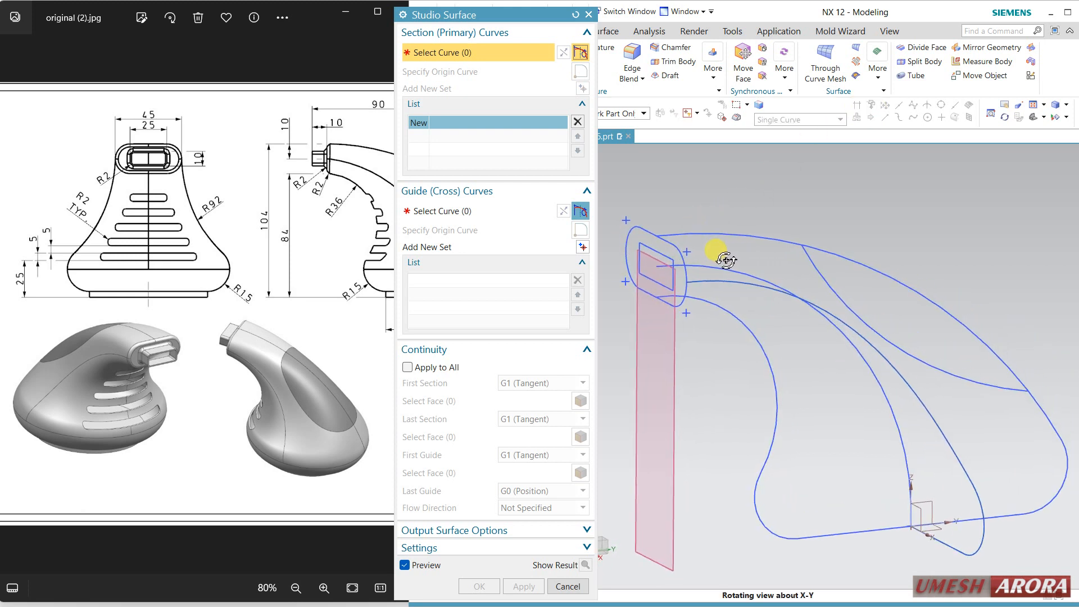
{"action": "left_click", "coordinate": [696, 300]}
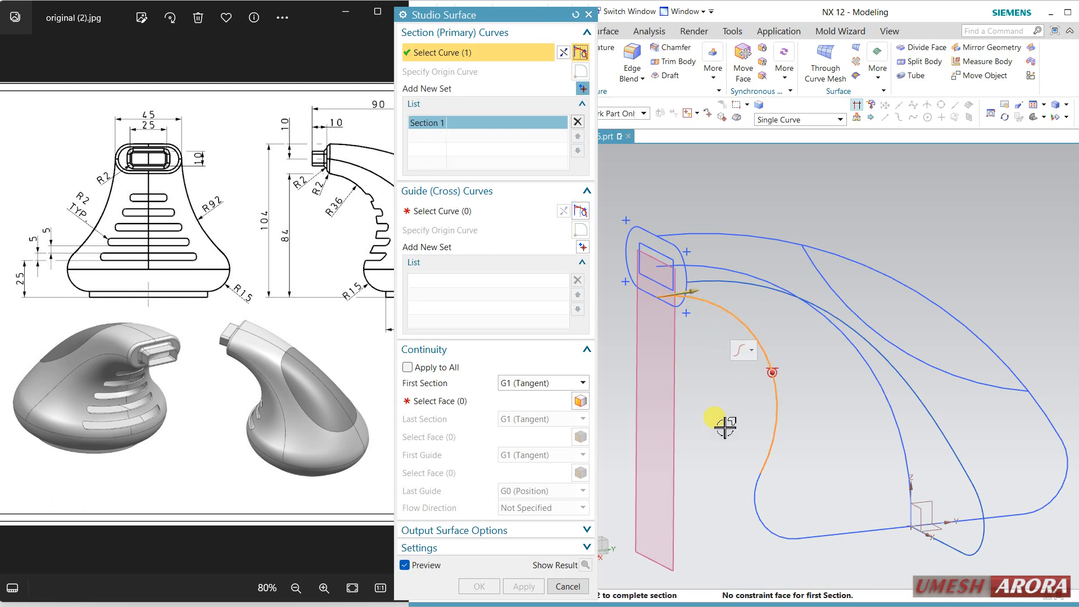
{"action": "left_click", "coordinate": [760, 495]}
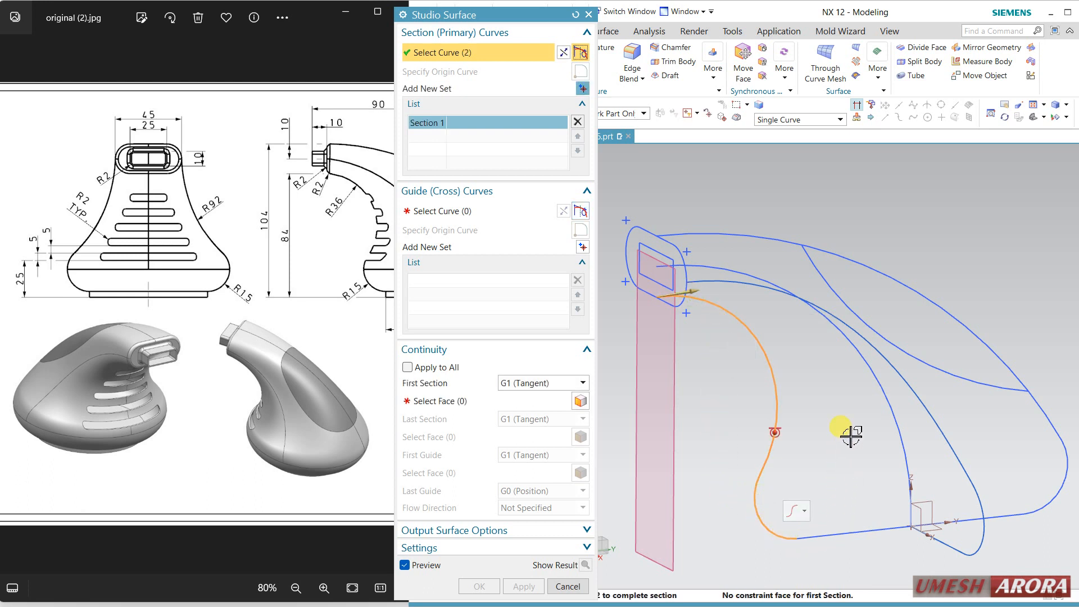
{"action": "middle_click", "coordinate": [655, 189]}
Add a second section from the side profile curve and its base corner arc, including the neck slot's lower end arc and lower line
{"action": "left_click", "coordinate": [724, 280]}
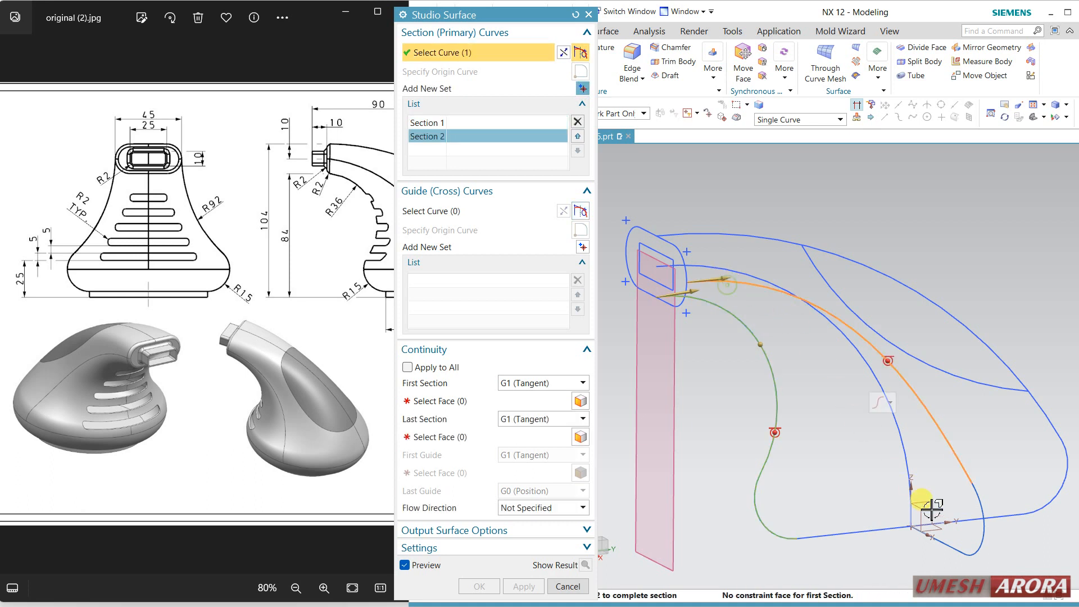
{"action": "left_click", "coordinate": [987, 503]}
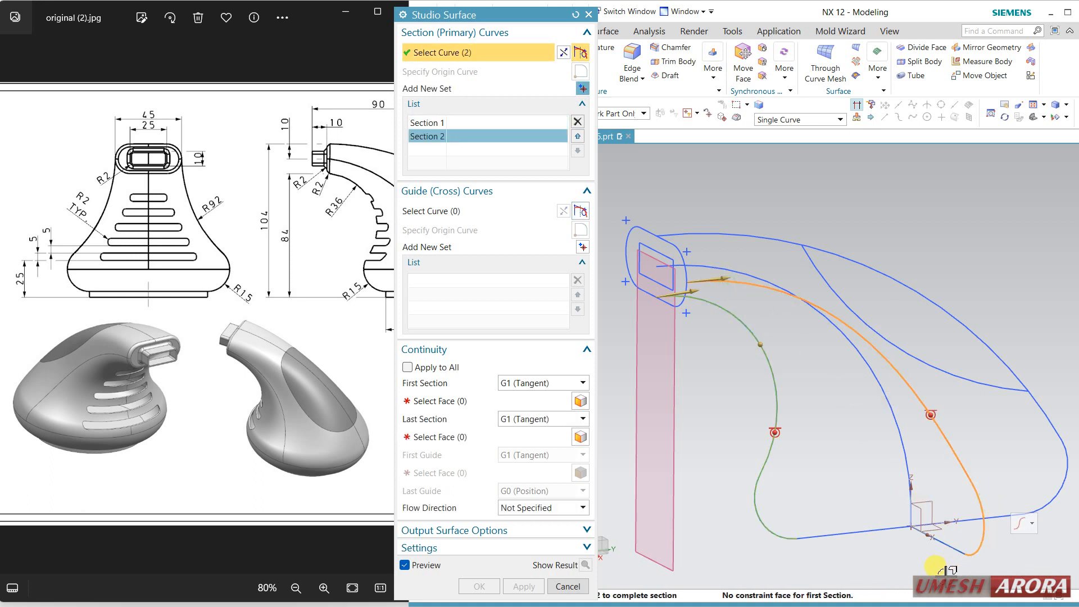
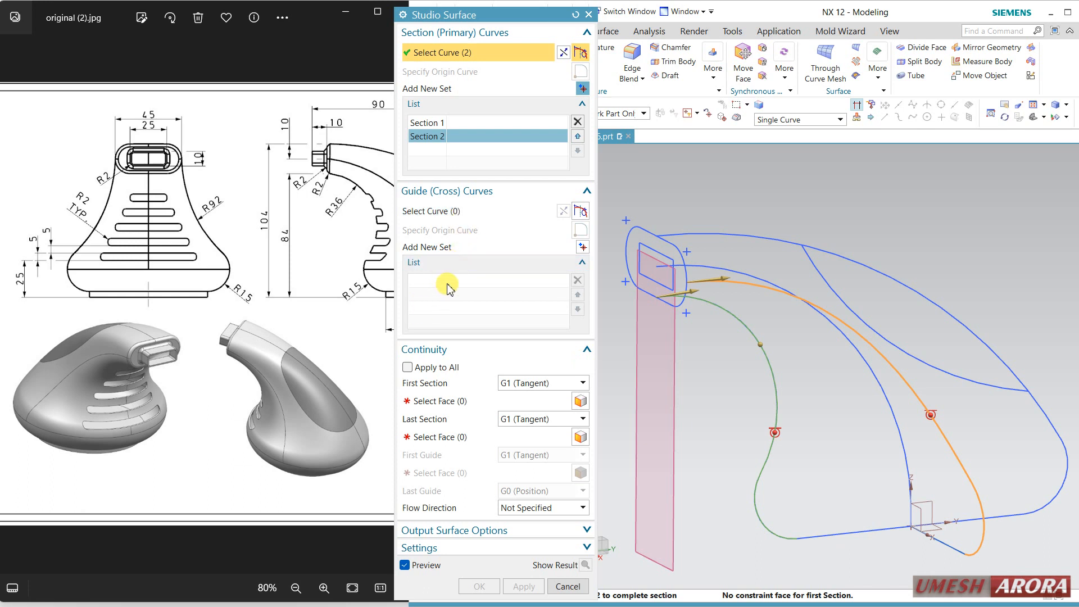
{"action": "scroll", "coordinate": [702, 338], "scroll_direction": "up", "scroll_amount": 3}
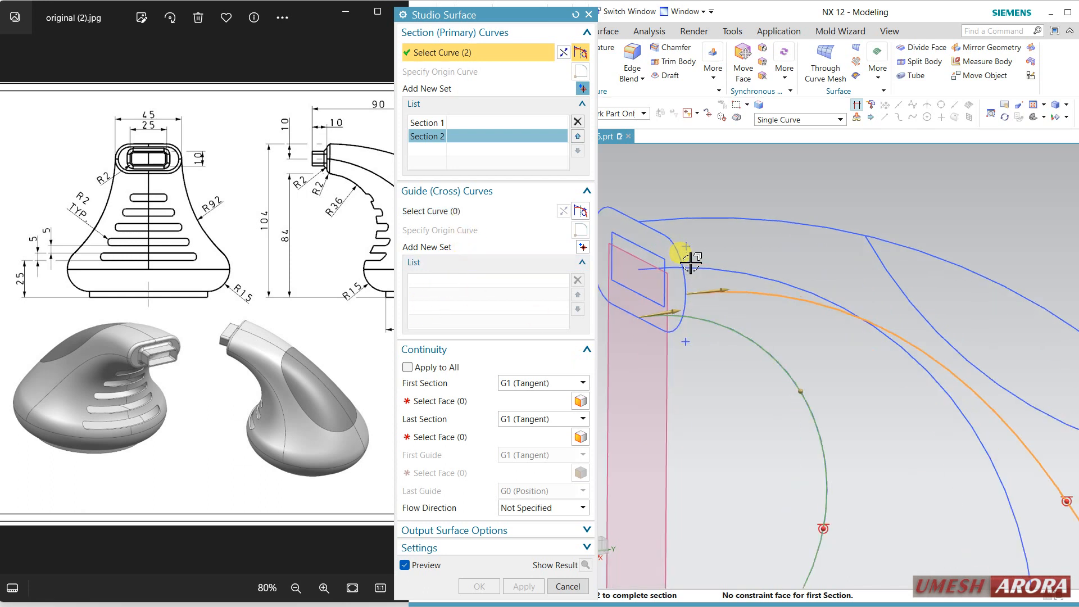
{"action": "left_click", "coordinate": [688, 319]}
{"action": "left_click", "coordinate": [746, 327]}
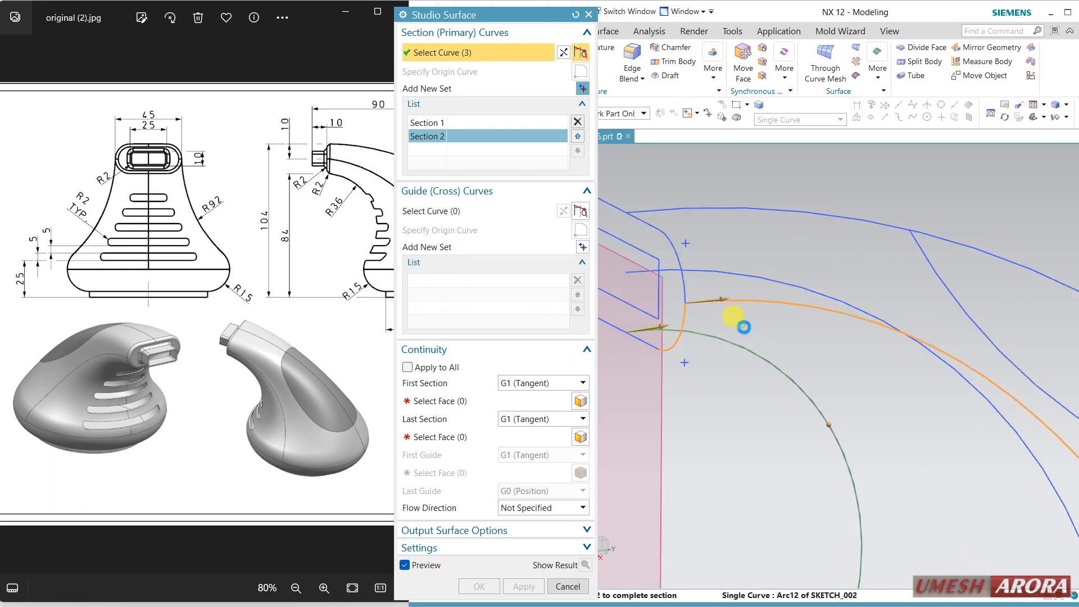
{"action": "left_click", "coordinate": [751, 328]}
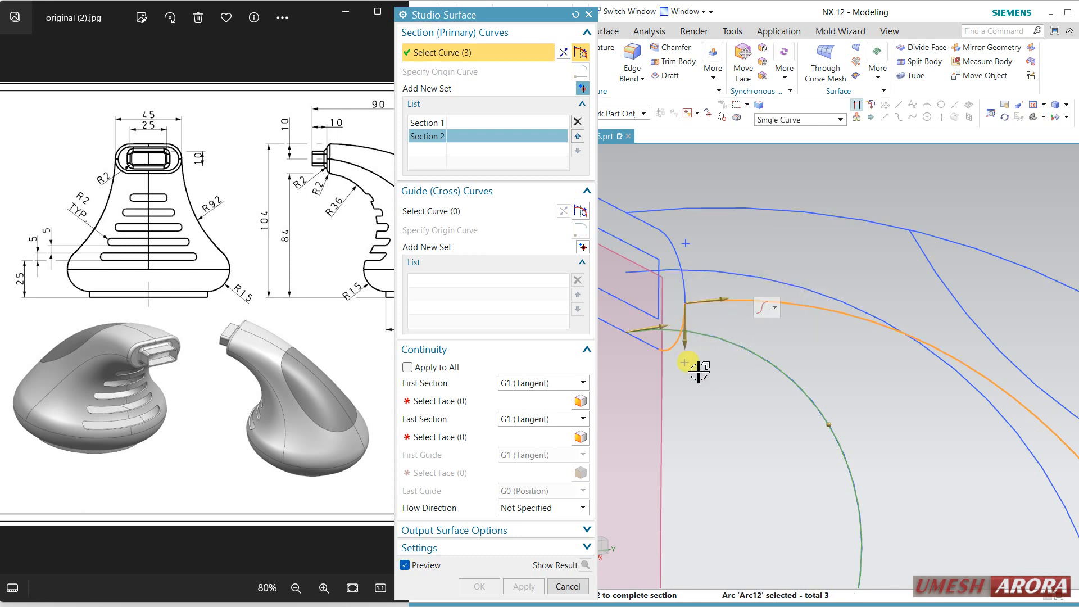
{"action": "left_click", "coordinate": [655, 353]}
{"action": "left_click", "coordinate": [752, 326]}
Set the continuity of both the first and last sections to G0 (Position)
{"action": "left_click", "coordinate": [526, 387]}
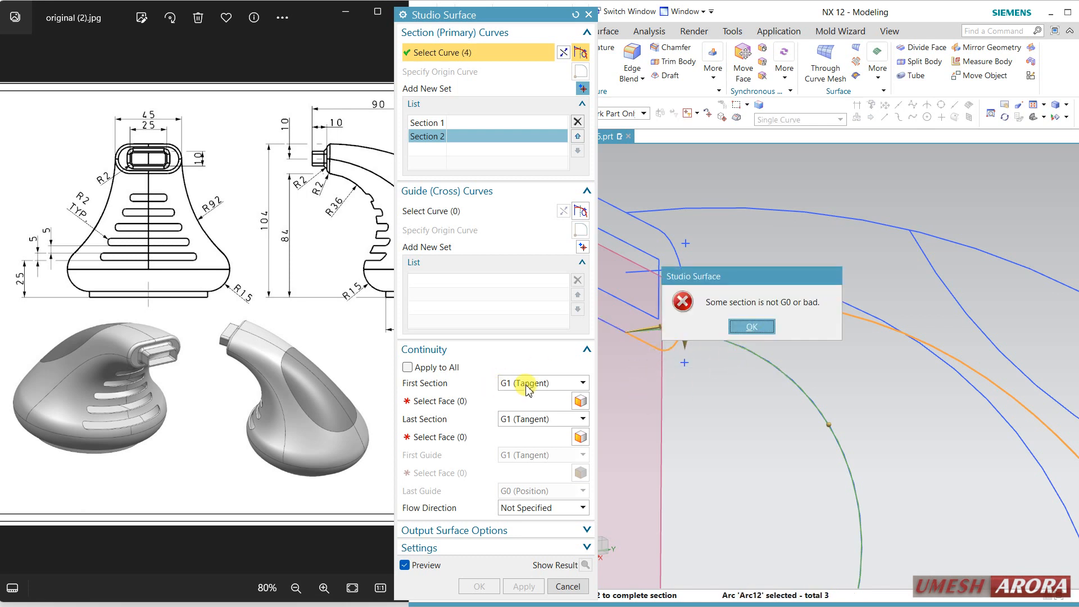
{"action": "left_click", "coordinate": [747, 327]}
{"action": "left_click", "coordinate": [551, 383]}
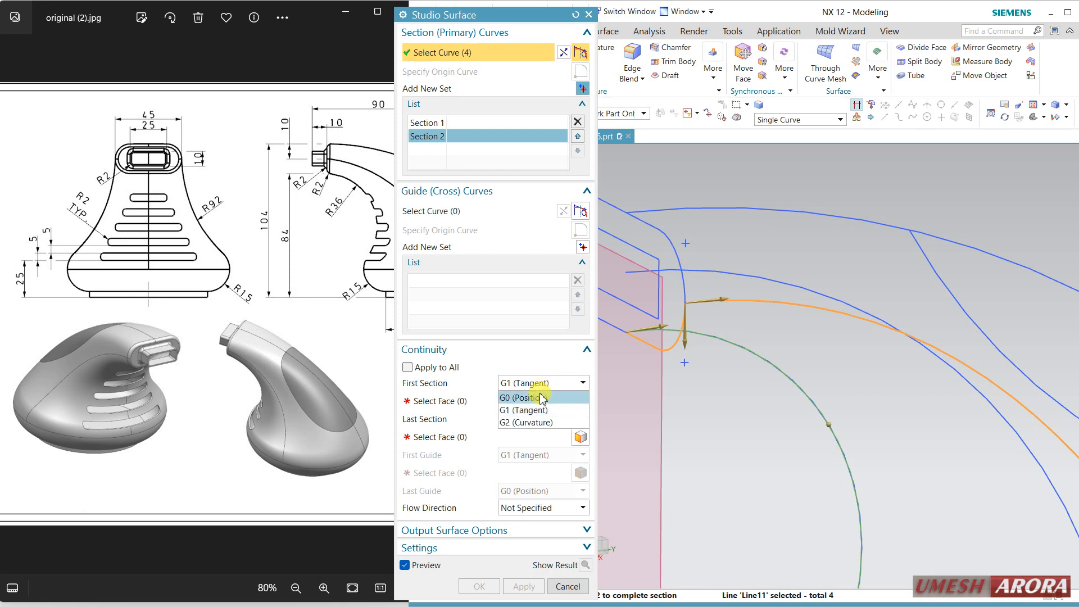
{"action": "left_click", "coordinate": [537, 392]}
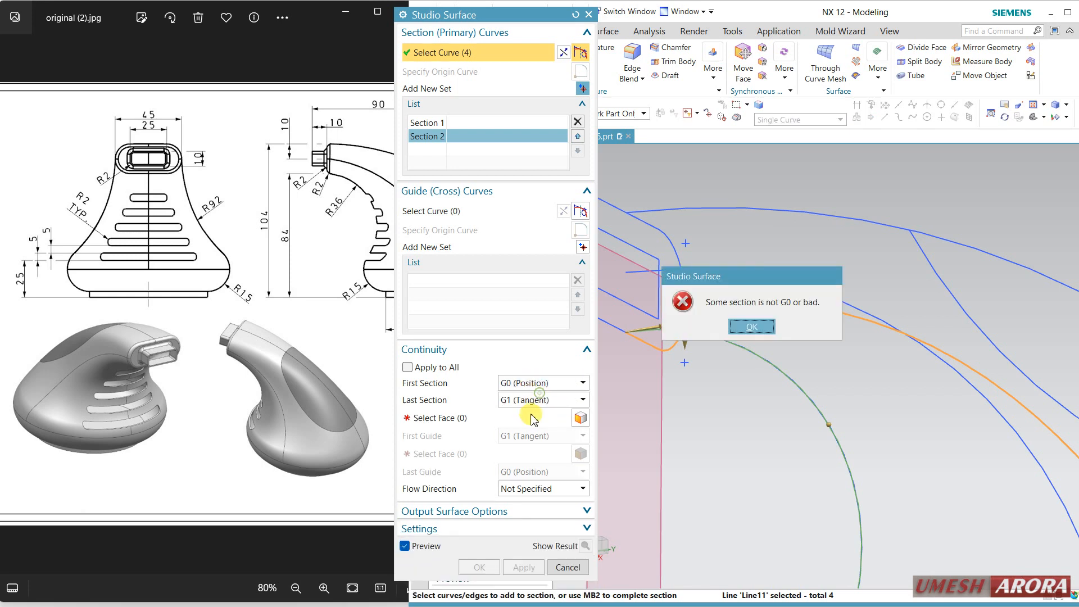
{"action": "left_click", "coordinate": [752, 327]}
{"action": "left_click", "coordinate": [573, 399]}
{"action": "left_click", "coordinate": [528, 413]}
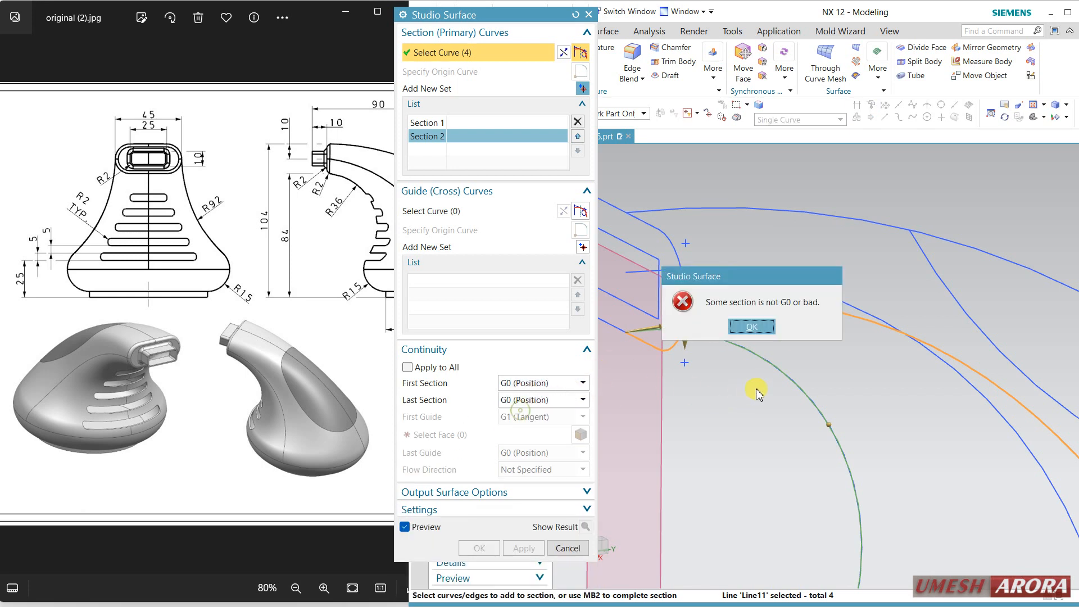
{"action": "left_click", "coordinate": [767, 332]}
{"action": "scroll", "coordinate": [797, 332], "scroll_direction": "down", "scroll_amount": 5}
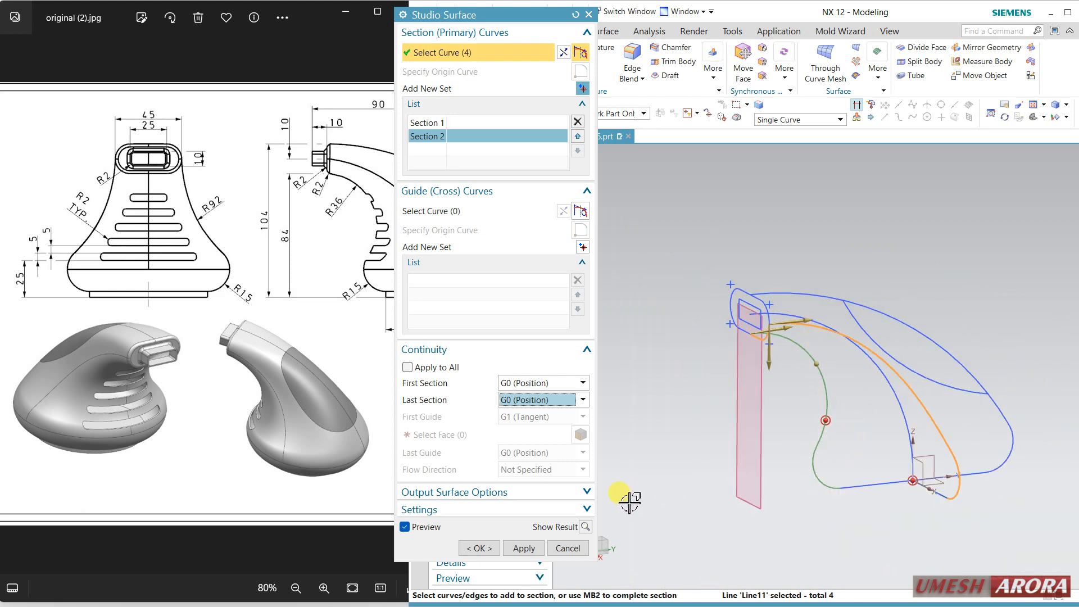
Cancel the Studio Surface and create a new sketch on the XY plane
{"action": "left_click", "coordinate": [567, 547]}
{"action": "middle_click_drag", "start_coordinate": [751, 471], "coordinate": [694, 326]}
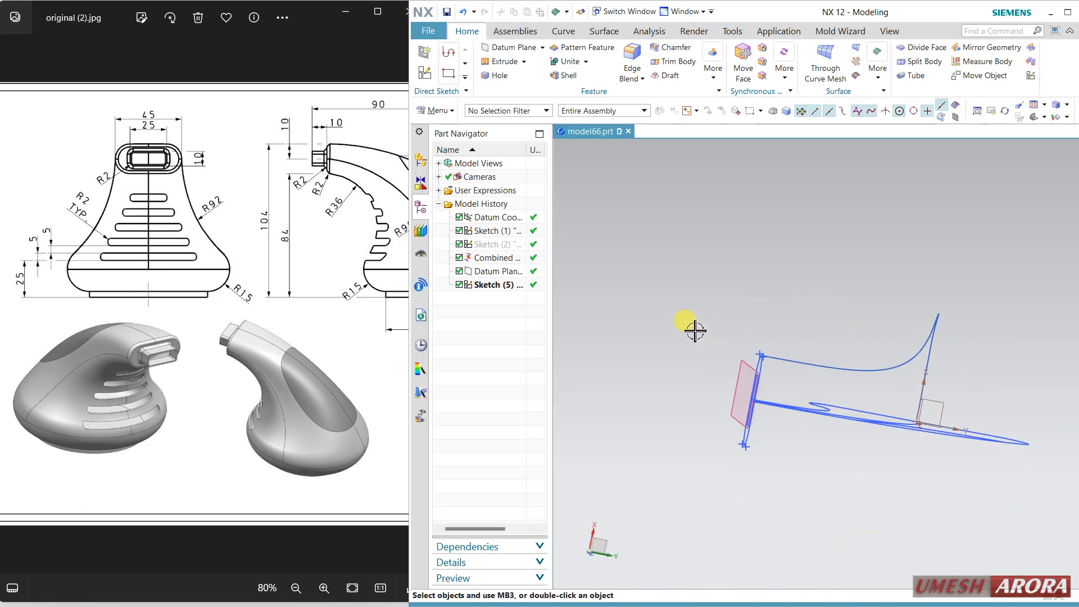
{"action": "left_click", "coordinate": [431, 78]}
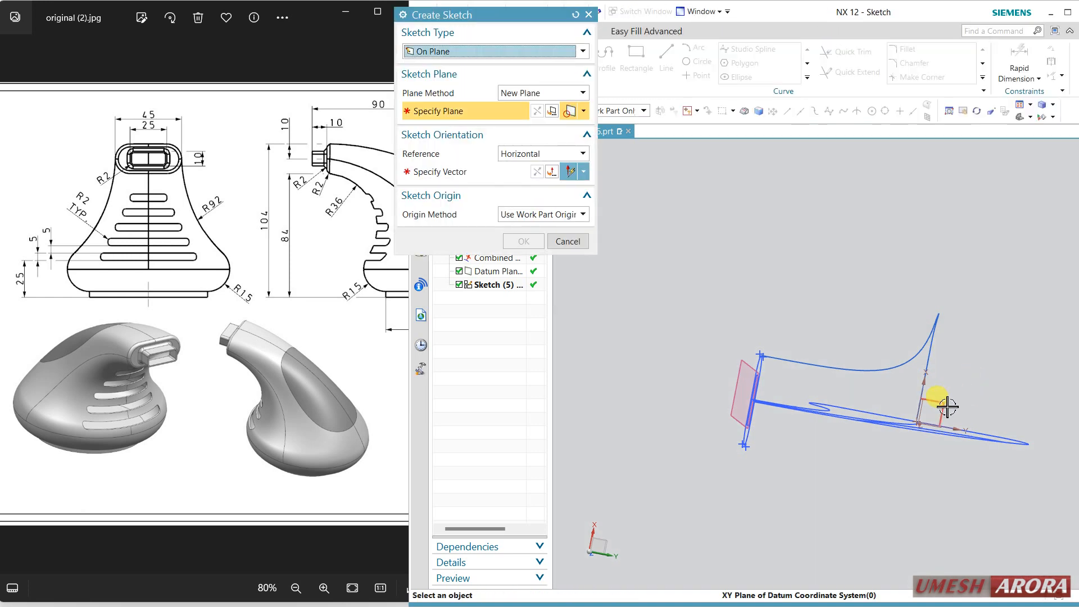
{"action": "left_click", "coordinate": [947, 407]}
{"action": "left_click", "coordinate": [846, 366]}
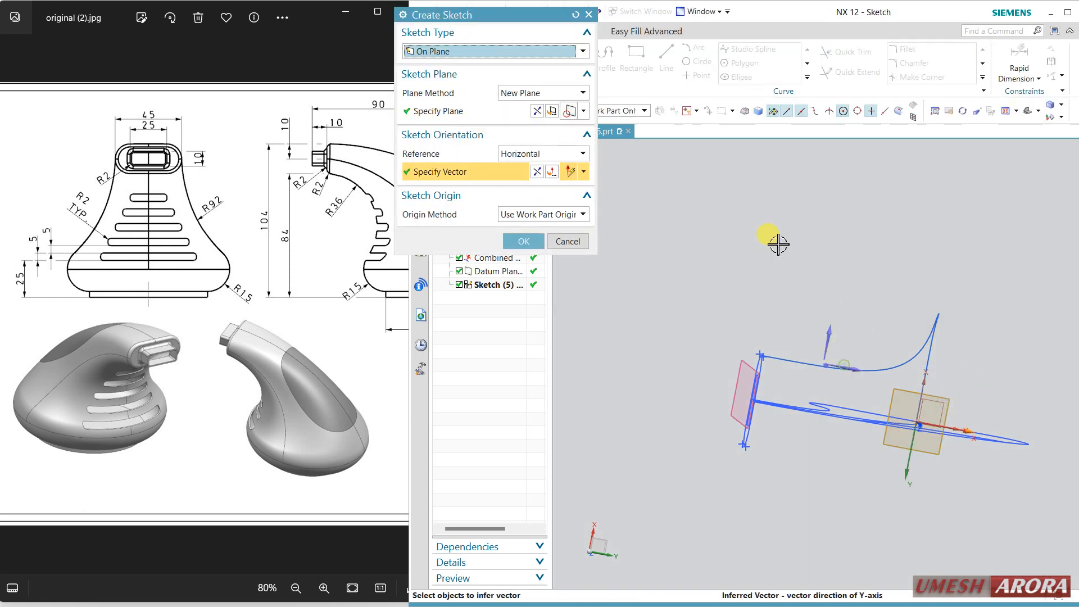
{"action": "middle_click", "coordinate": [770, 241]}
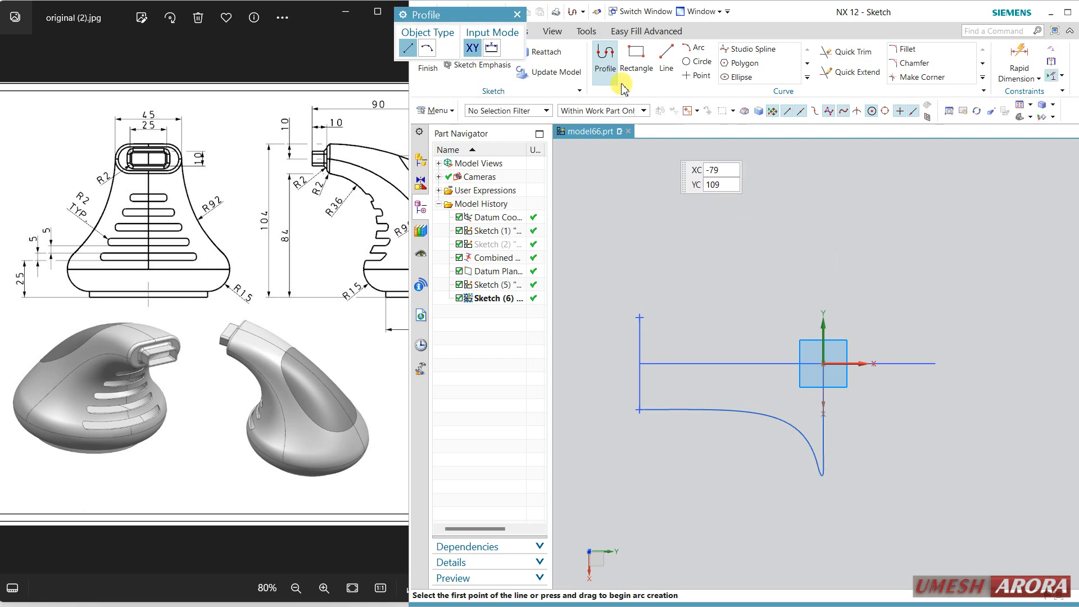
Sketch an 80 mm diameter circle centred on the origin and finish the sketch
{"action": "left_click", "coordinate": [694, 62]}
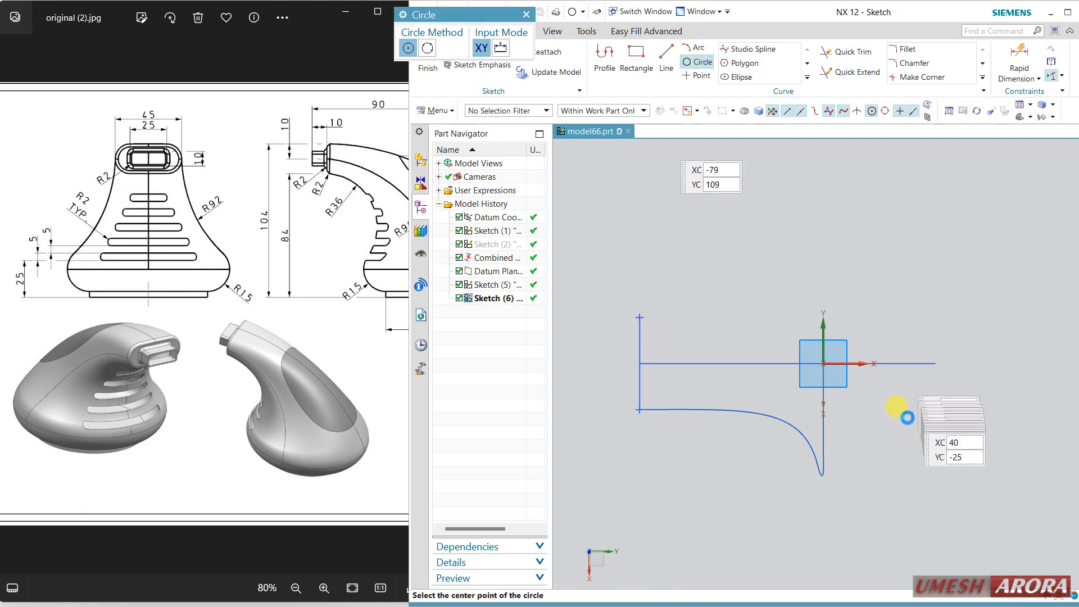
{"action": "left_click", "coordinate": [823, 364]}
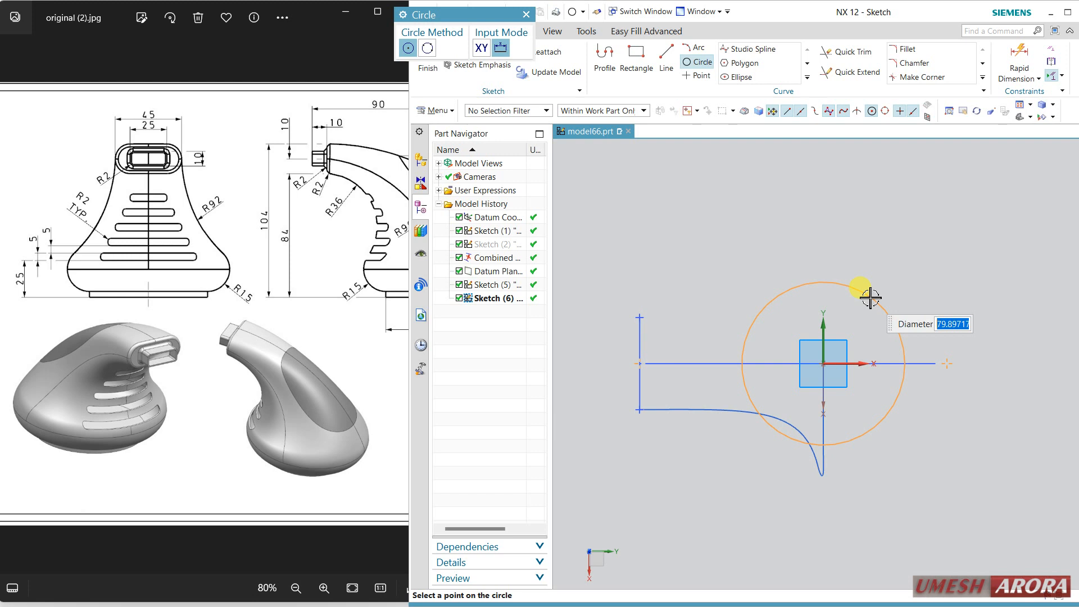
{"action": "type", "text": "80"}
{"action": "key", "text": "Return"}
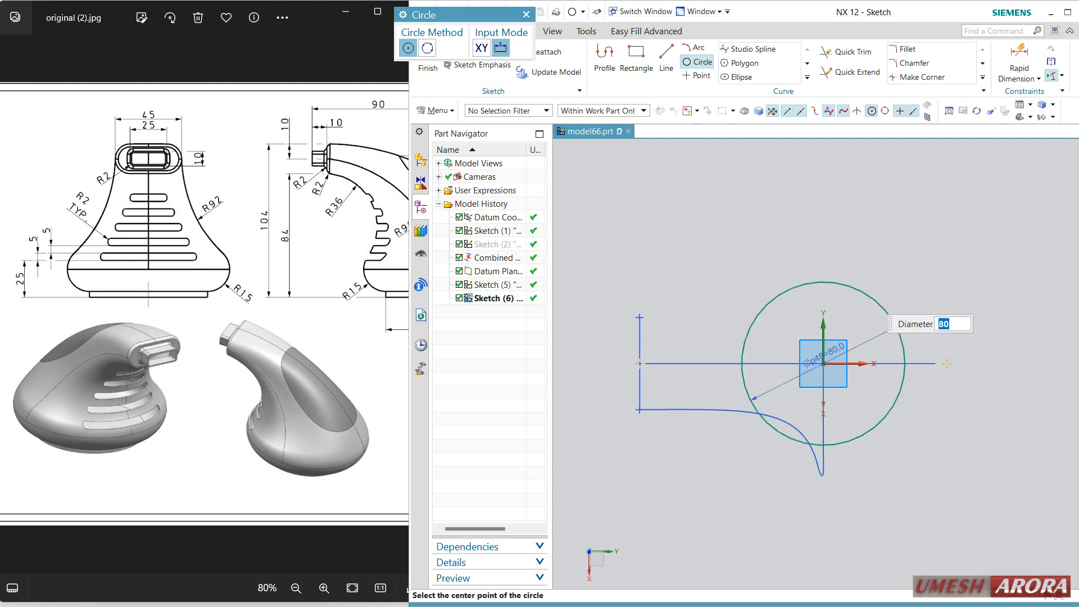
{"action": "key", "text": "Escape"}
{"action": "mouse_move", "coordinate": [797, 269]}
{"action": "middle_mouse_down"}
{"action": "mouse_move", "coordinate": [812, 233]}
{"action": "mouse_move", "coordinate": [780, 238]}
{"action": "mouse_move", "coordinate": [787, 219]}
{"action": "middle_mouse_up"}
{"action": "left_click", "coordinate": [428, 57]}
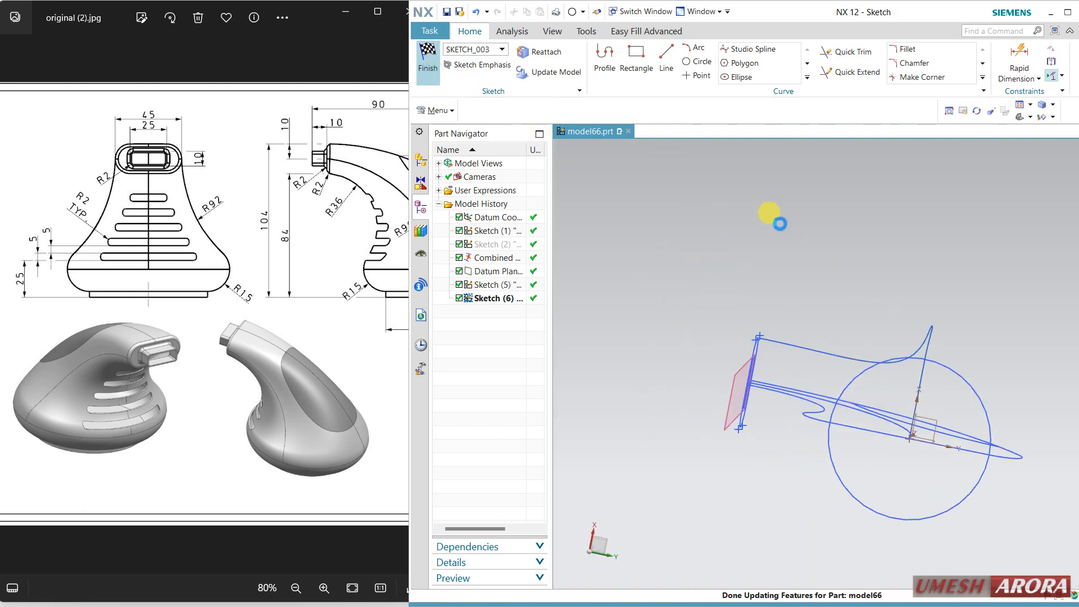
Extrude the neck's underside curve, the upper profile curve and both base corner arcs 55 mm in the reversed direction
{"action": "mouse_move", "coordinate": [778, 486]}
{"action": "middle_mouse_down"}
{"action": "mouse_move", "coordinate": [778, 426]}
{"action": "mouse_move", "coordinate": [796, 365]}
{"action": "mouse_move", "coordinate": [783, 289]}
{"action": "mouse_move", "coordinate": [795, 258]}
{"action": "mouse_move", "coordinate": [766, 236]}
{"action": "middle_mouse_up"}
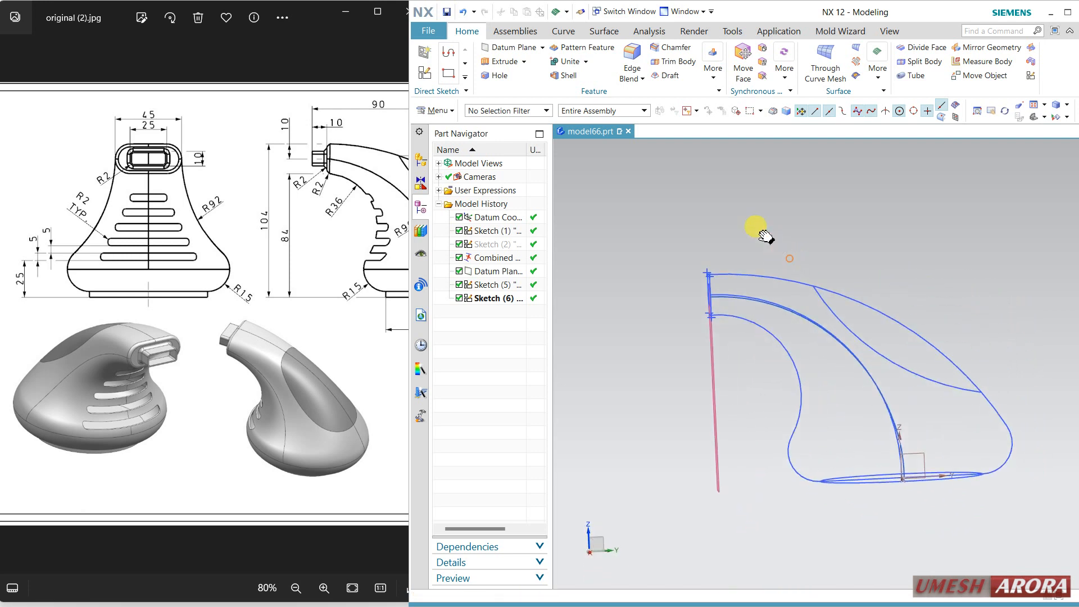
{"action": "mouse_move", "coordinate": [826, 258]}
{"action": "middle_mouse_down"}
{"action": "mouse_move", "coordinate": [838, 277]}
{"action": "mouse_move", "coordinate": [848, 265]}
{"action": "mouse_move", "coordinate": [802, 279]}
{"action": "mouse_move", "coordinate": [860, 279]}
{"action": "mouse_move", "coordinate": [833, 286]}
{"action": "mouse_move", "coordinate": [832, 273]}
{"action": "middle_mouse_up"}
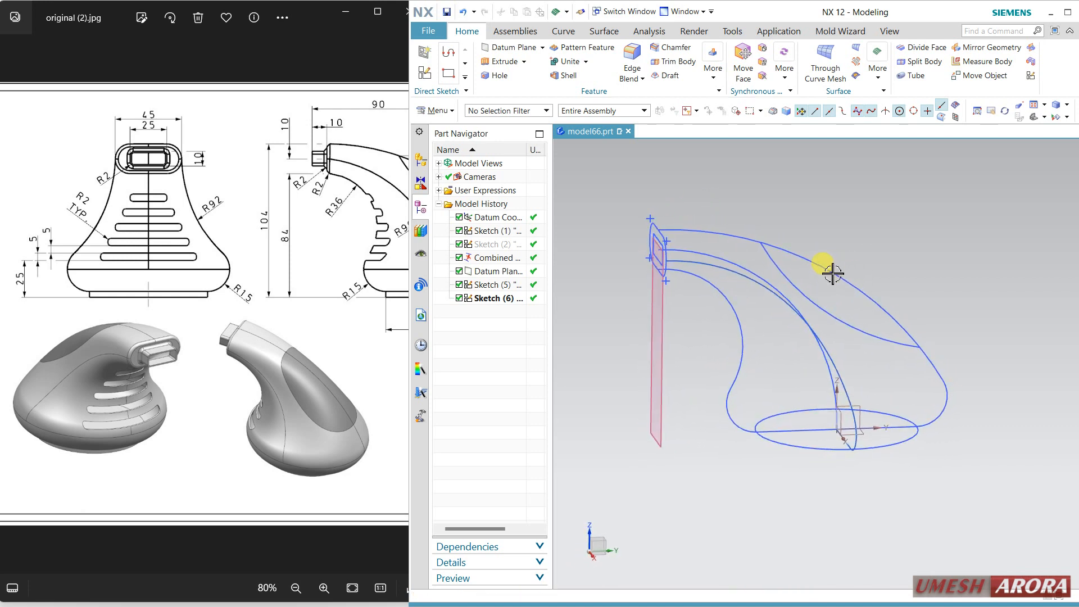
{"action": "left_click", "coordinate": [506, 63]}
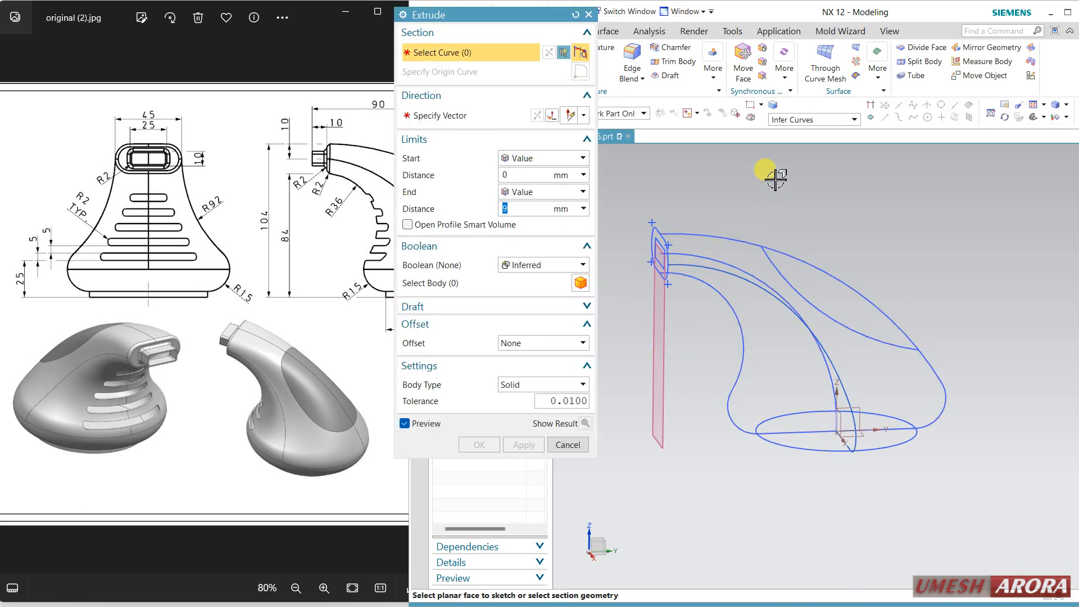
{"action": "left_click", "coordinate": [802, 121]}
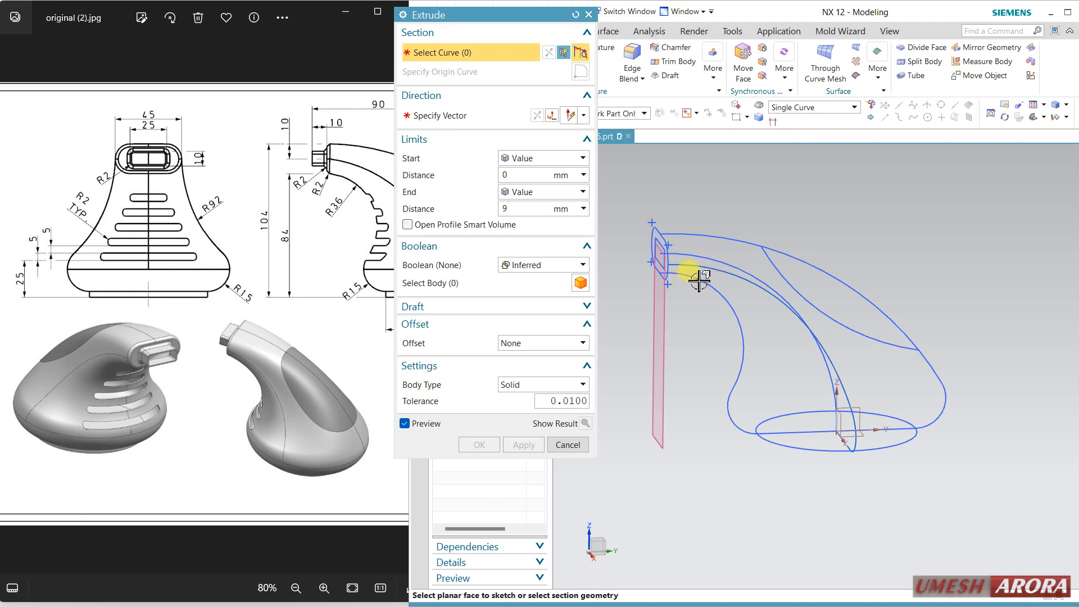
{"action": "left_click", "coordinate": [727, 398]}
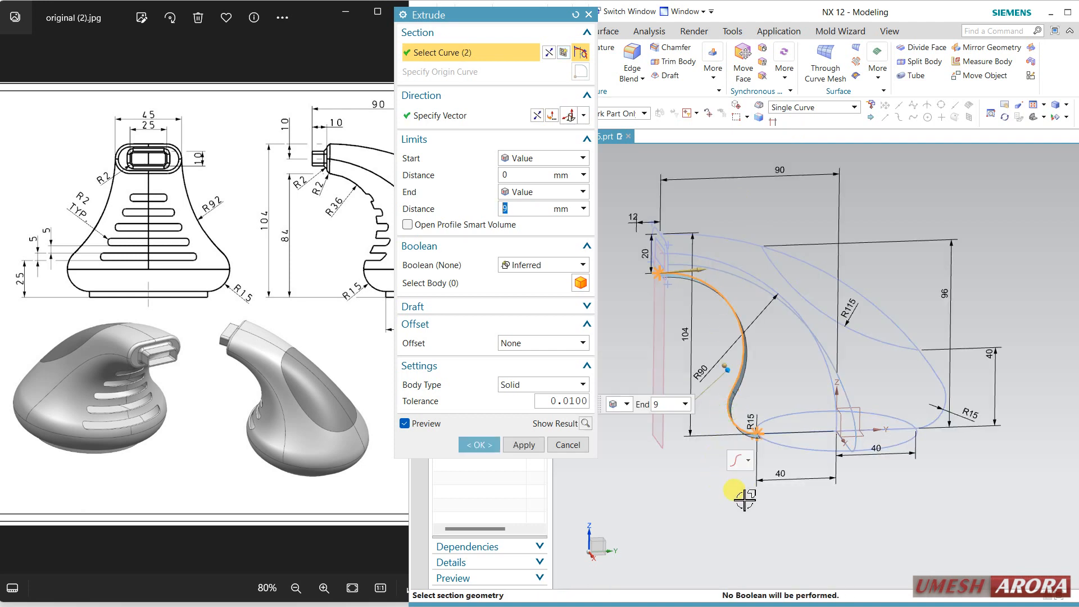
{"action": "left_click", "coordinate": [698, 241]}
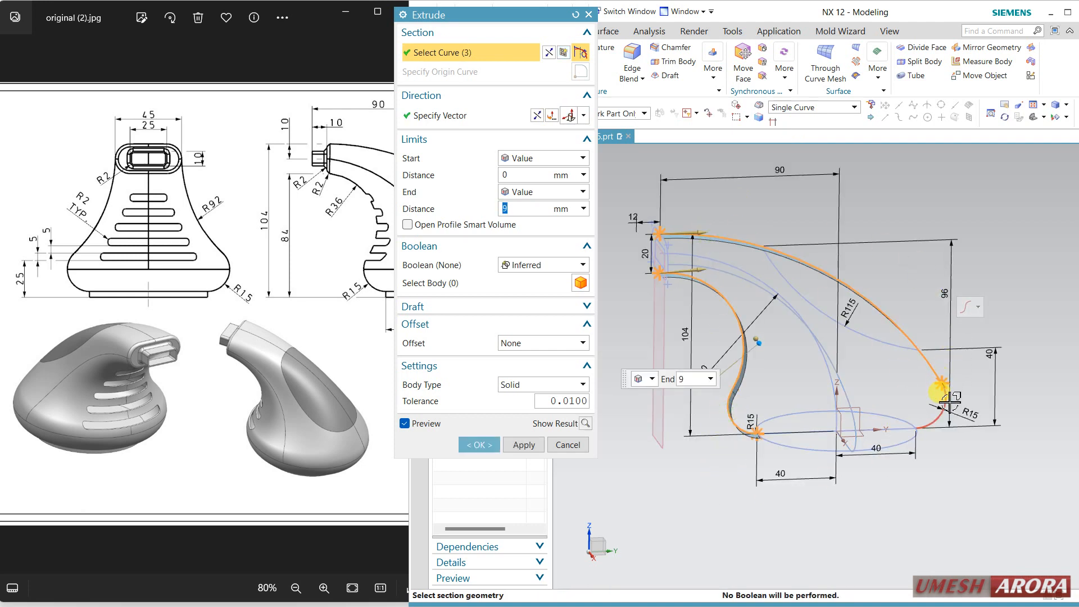
{"action": "left_click", "coordinate": [948, 401]}
{"action": "left_click", "coordinate": [540, 112]}
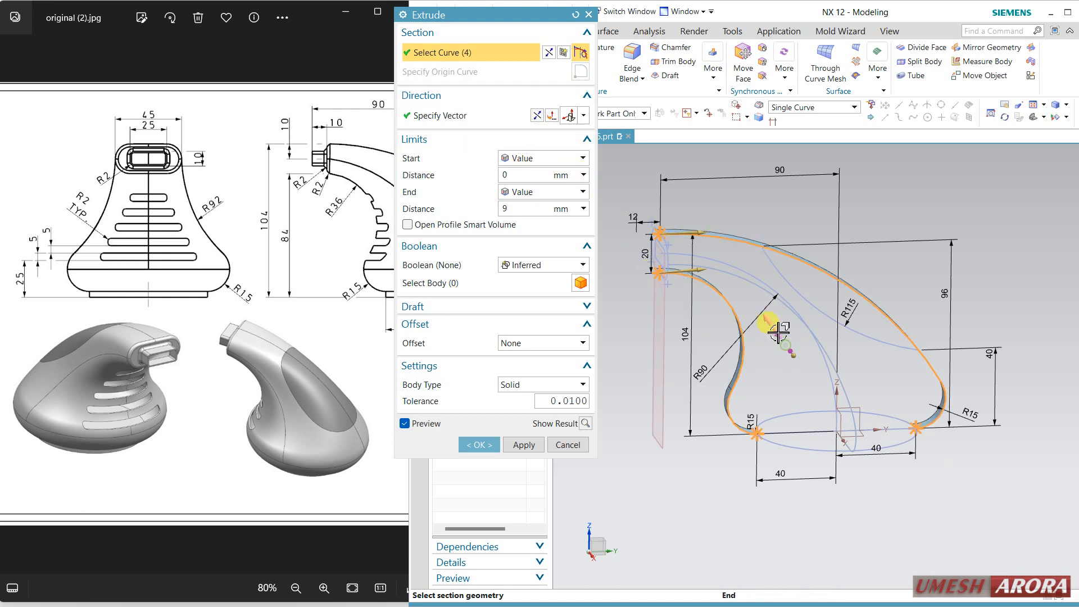
{"action": "left_click_drag", "start_coordinate": [778, 333], "coordinate": [765, 307]}
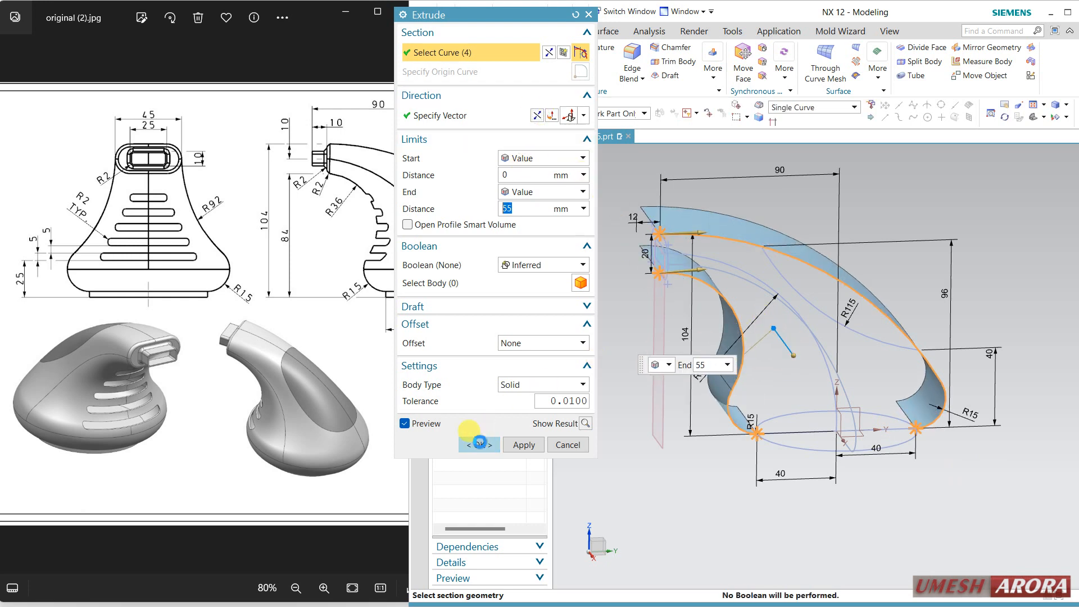
{"action": "left_click", "coordinate": [479, 443]}
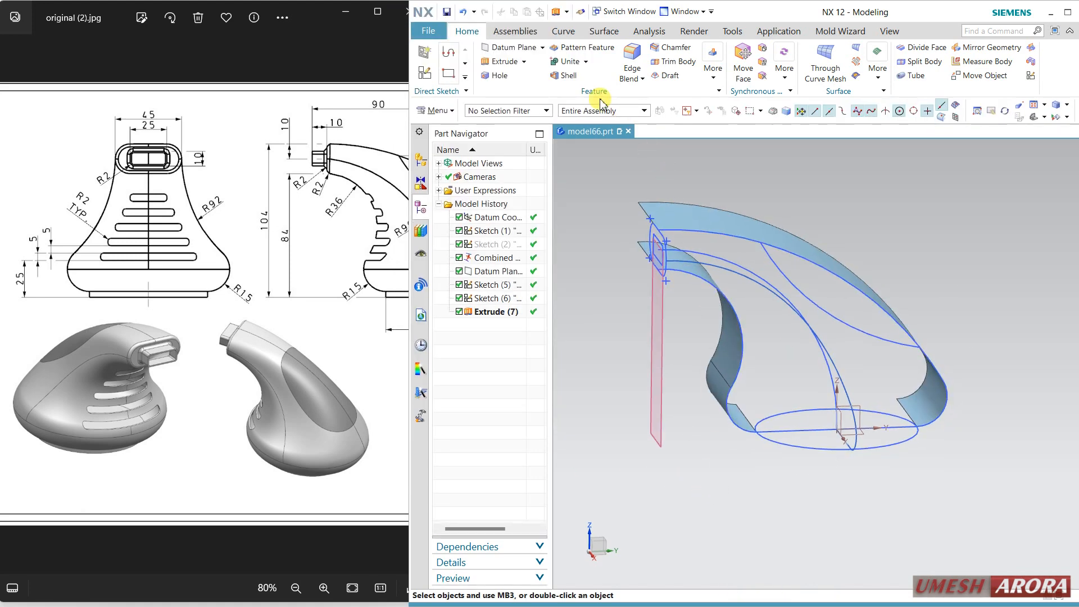
Extrude the base circle 4 mm downward as a sheet body
{"action": "key", "text": "x"}
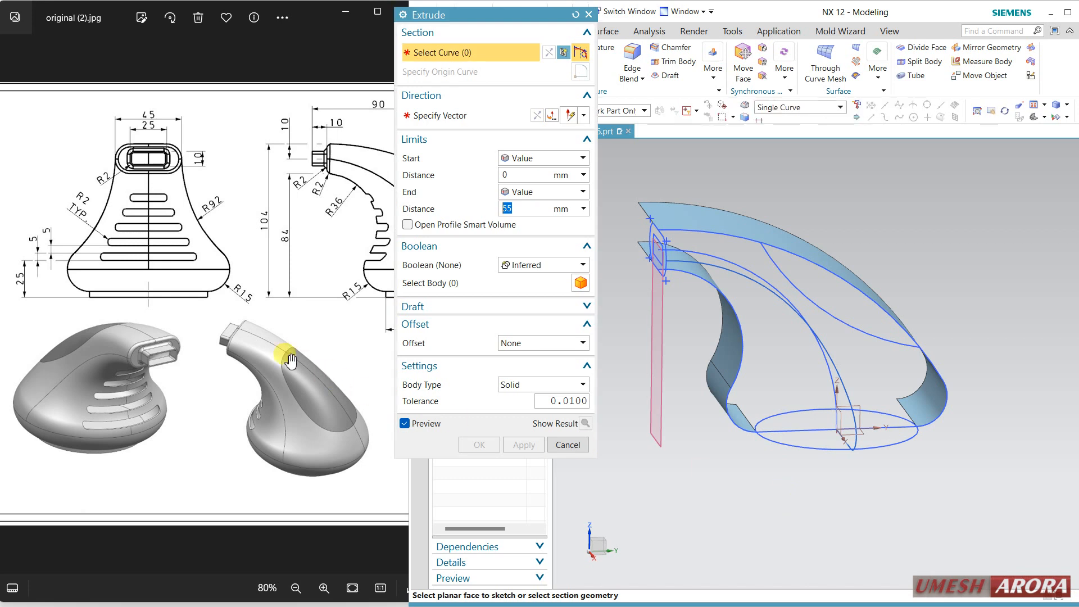
{"action": "left_click", "coordinate": [797, 450]}
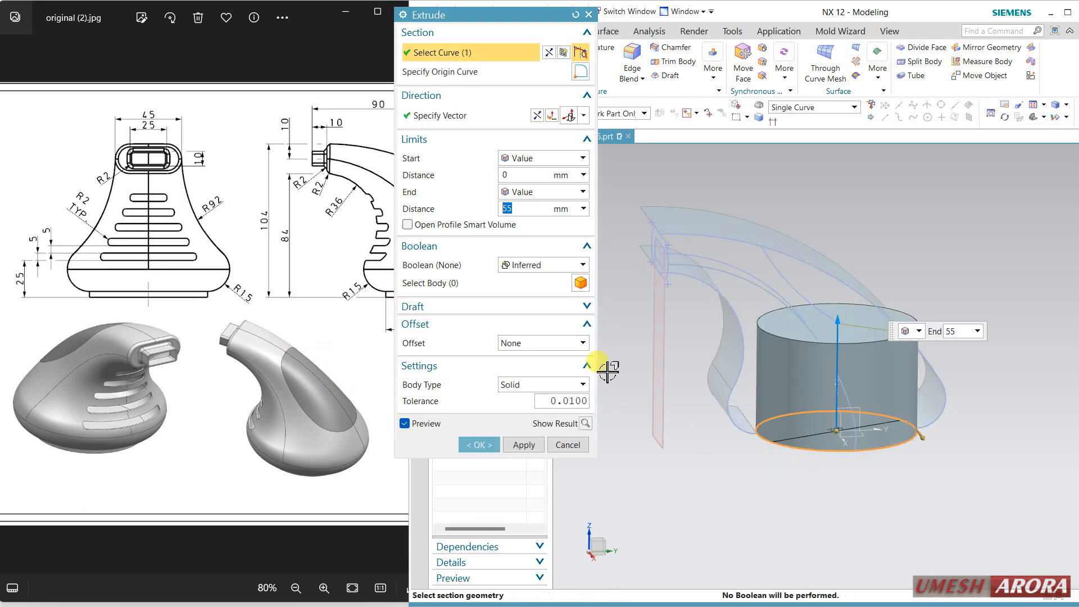
{"action": "key", "text": "Return"}
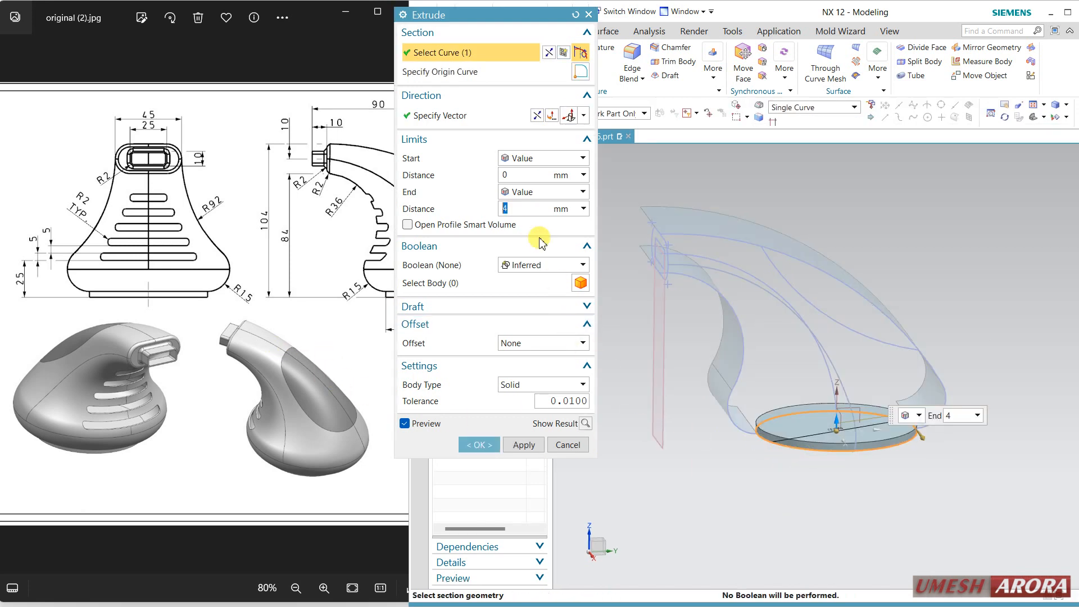
{"action": "left_click", "coordinate": [537, 116]}
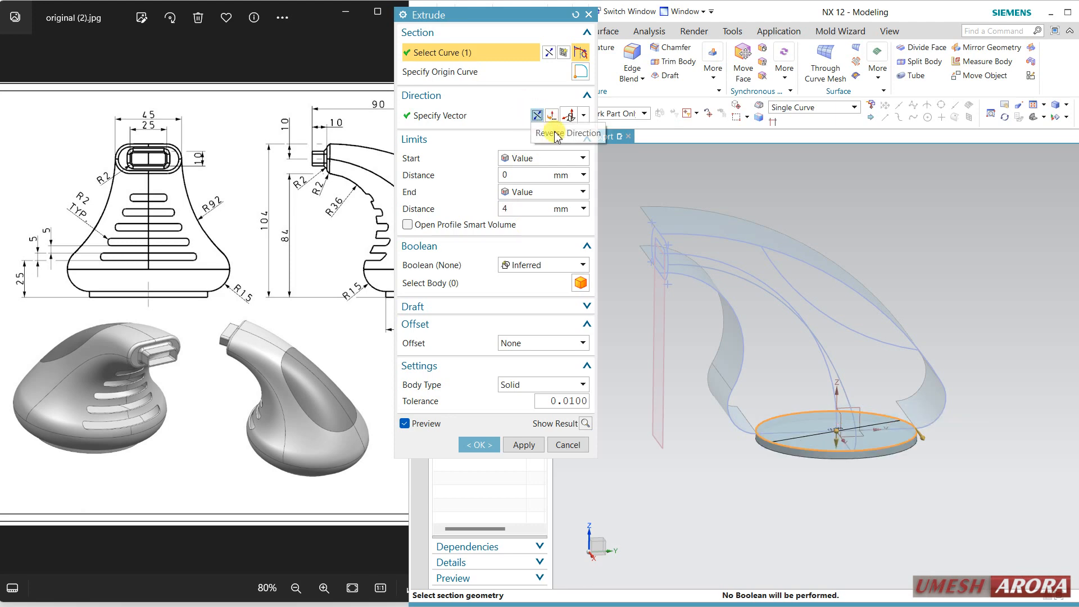
{"action": "left_click", "coordinate": [524, 385]}
{"action": "left_click", "coordinate": [512, 411]}
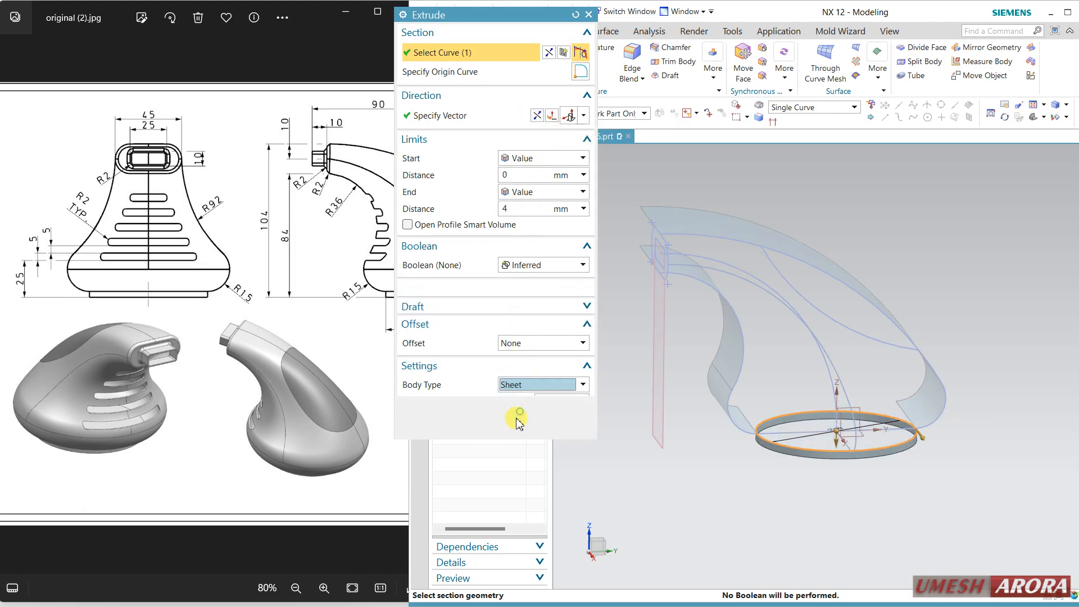
{"action": "left_click", "coordinate": [478, 444]}
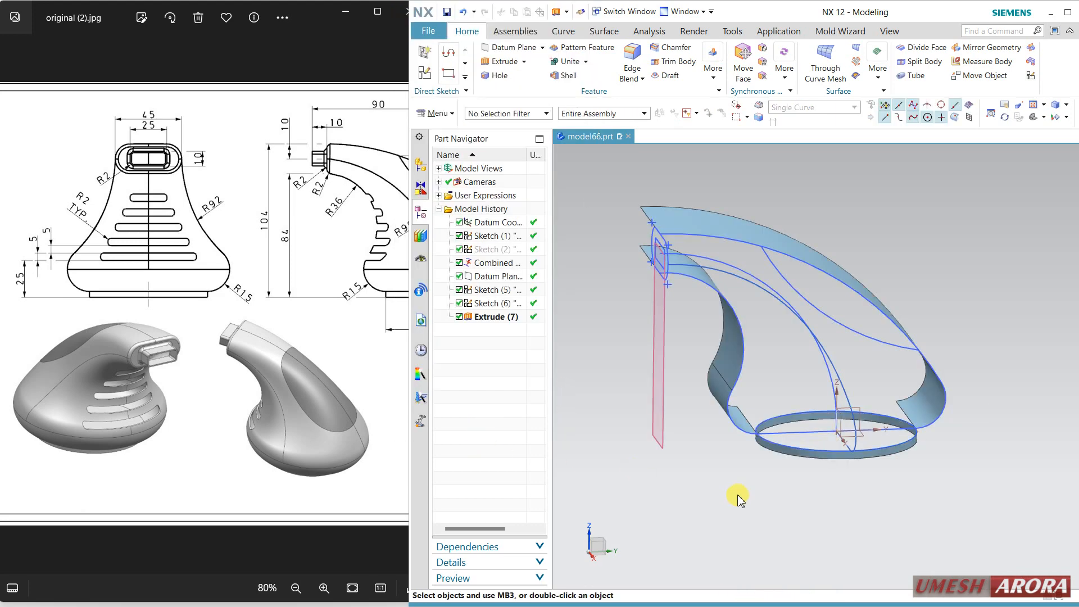
Hide the base circle sketch
{"action": "left_click", "coordinate": [779, 438]}
{"action": "left_click", "coordinate": [790, 446]}
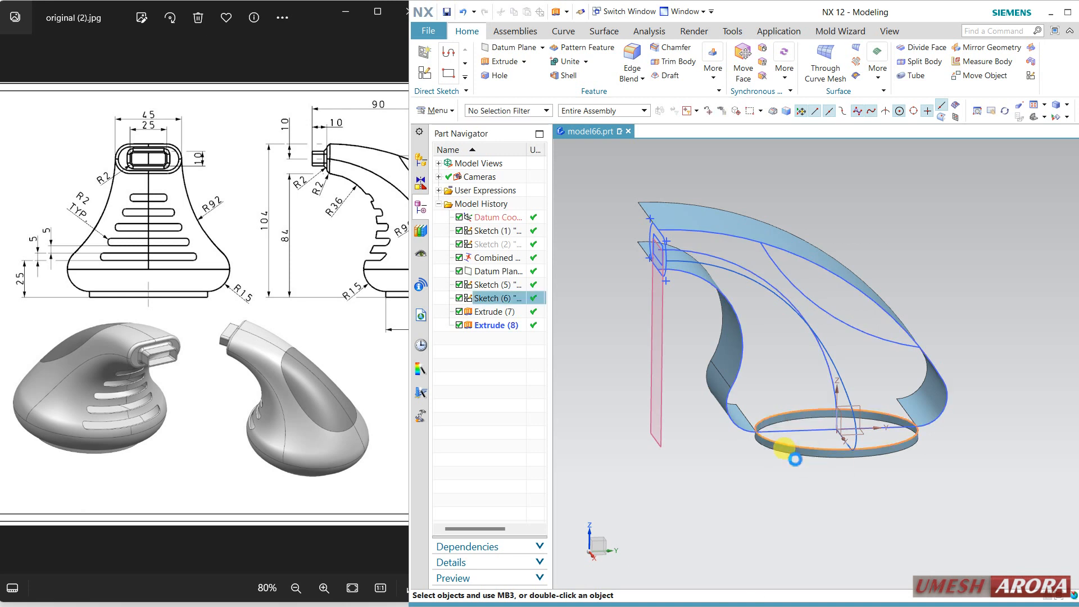
{"action": "mouse_move", "coordinate": [754, 496]}
{"action": "middle_mouse_down"}
{"action": "mouse_move", "coordinate": [763, 491]}
{"action": "mouse_move", "coordinate": [737, 492]}
{"action": "mouse_move", "coordinate": [757, 494]}
{"action": "middle_mouse_up"}
{"action": "scroll", "coordinate": [777, 322], "scroll_direction": "up", "scroll_amount": 2}
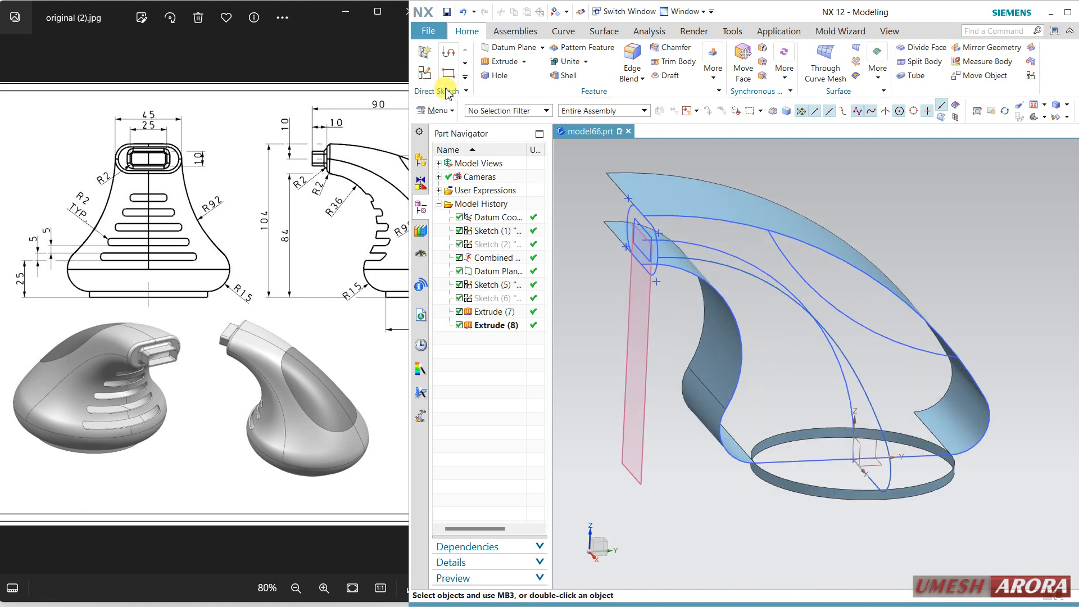
Start a Studio Surface with the neck's underside curve and its connected base corner arc as the first section
{"action": "left_click", "coordinate": [451, 114]}
{"action": "mouse_move", "coordinate": [450, 167]}
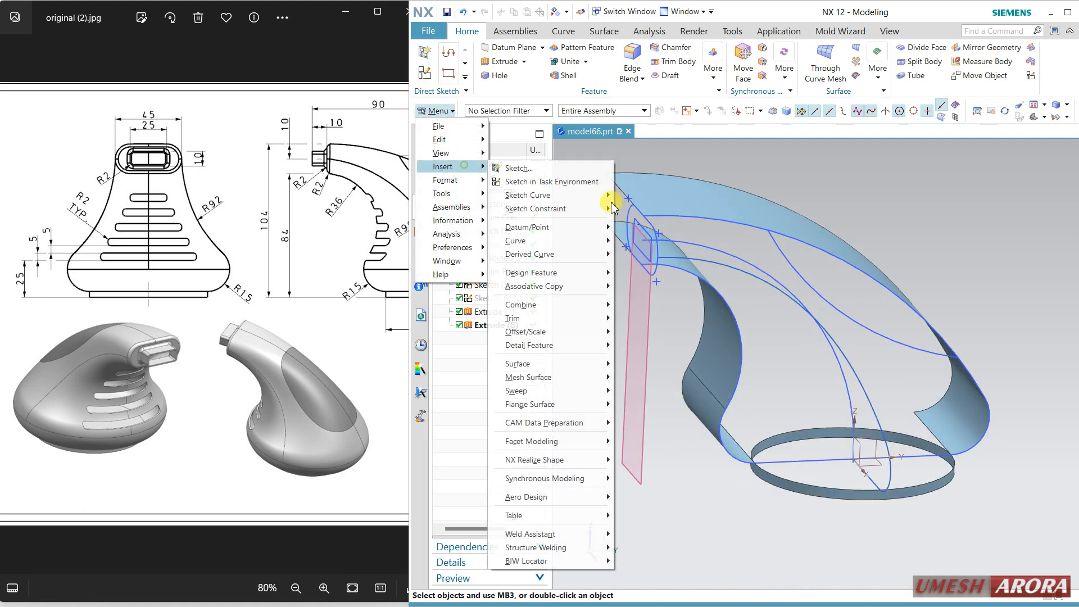
{"action": "mouse_move", "coordinate": [581, 380]}
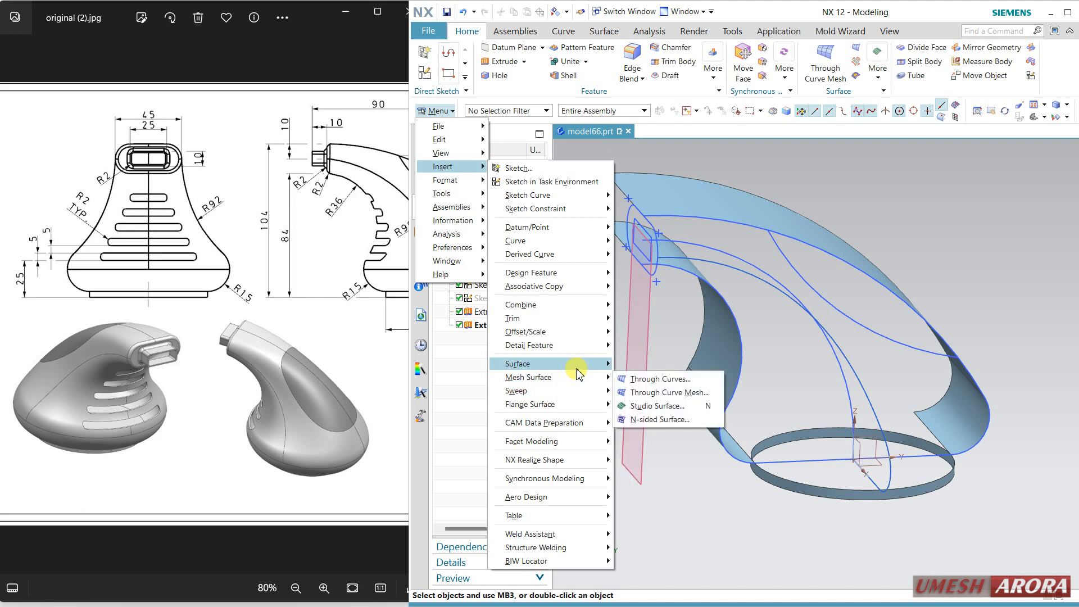
{"action": "left_click", "coordinate": [666, 392]}
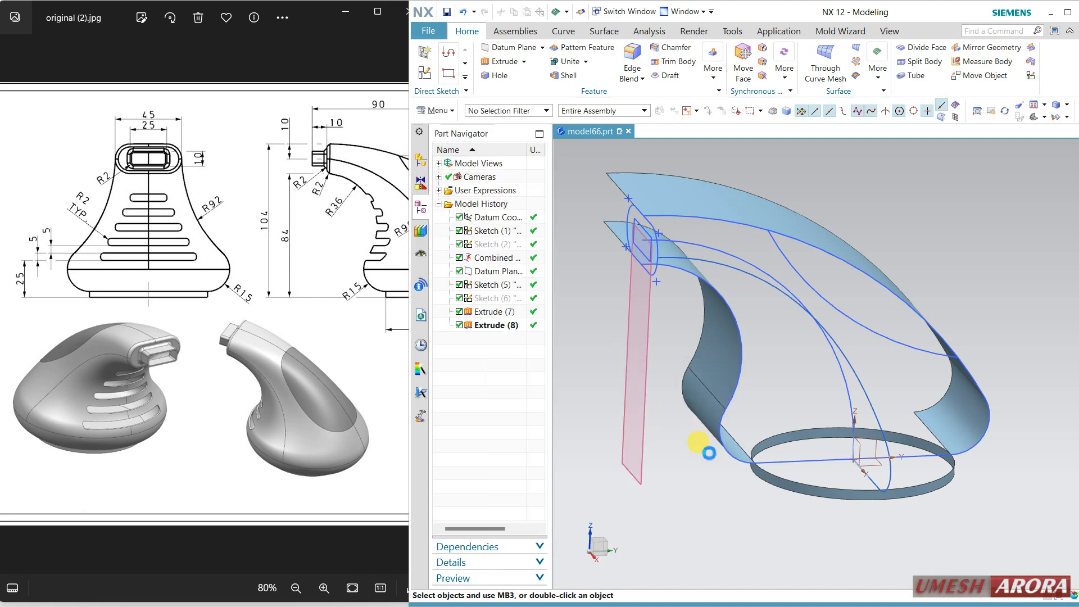
{"action": "mouse_move", "coordinate": [682, 477]}
{"action": "middle_mouse_down"}
{"action": "mouse_move", "coordinate": [645, 480]}
{"action": "mouse_move", "coordinate": [731, 473]}
{"action": "middle_mouse_up"}
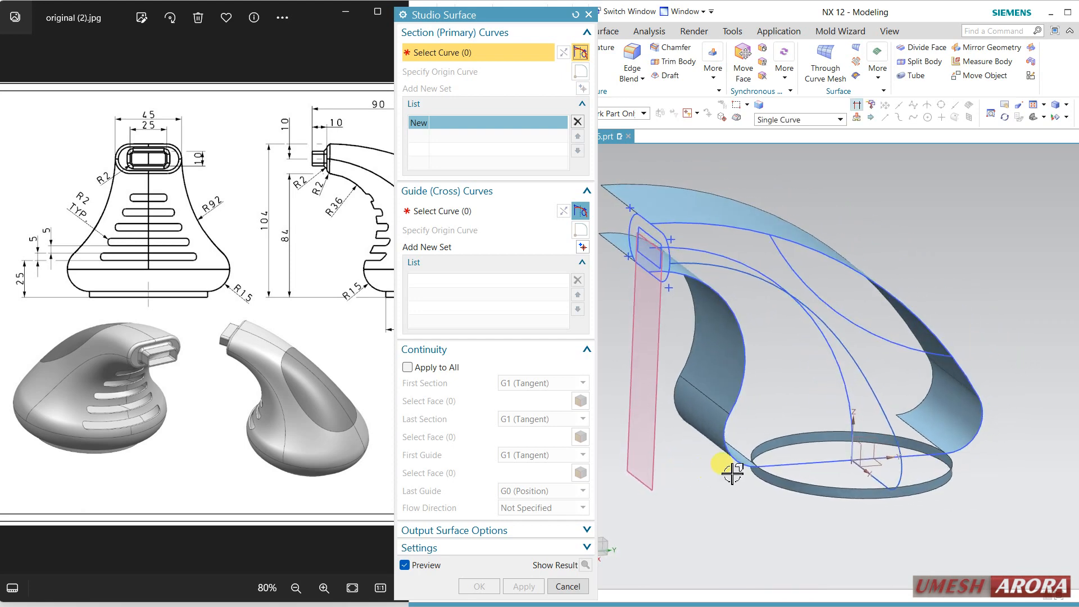
{"action": "left_click", "coordinate": [681, 277]}
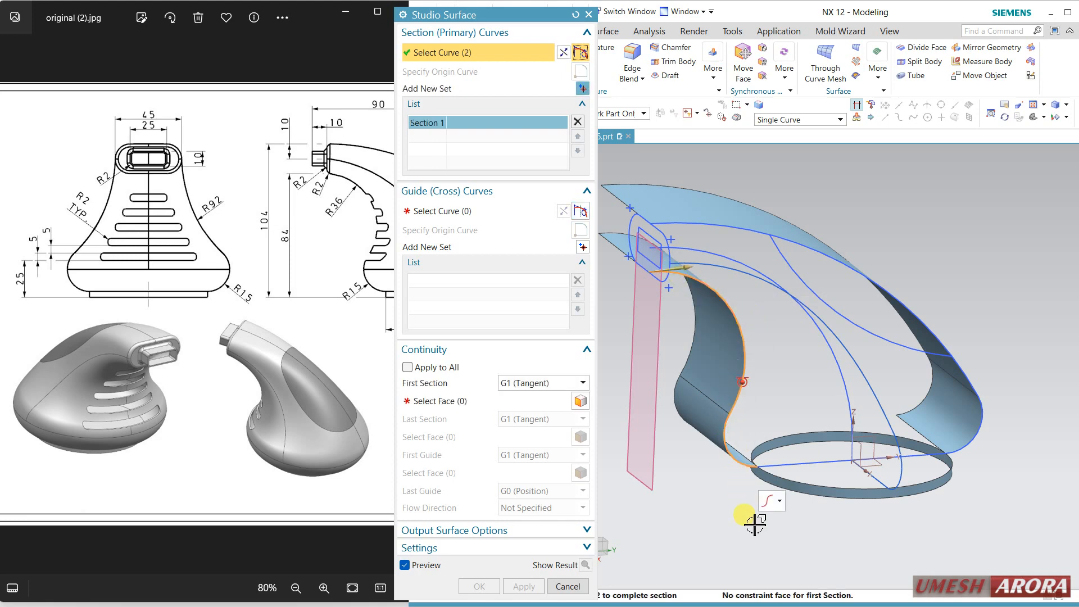
Add a second section set from the side profile curve and its base corner arc
{"action": "left_click", "coordinate": [582, 90]}
{"action": "middle_click_drag", "start_coordinate": [799, 399], "coordinate": [772, 325]}
{"action": "left_click", "coordinate": [743, 286]}
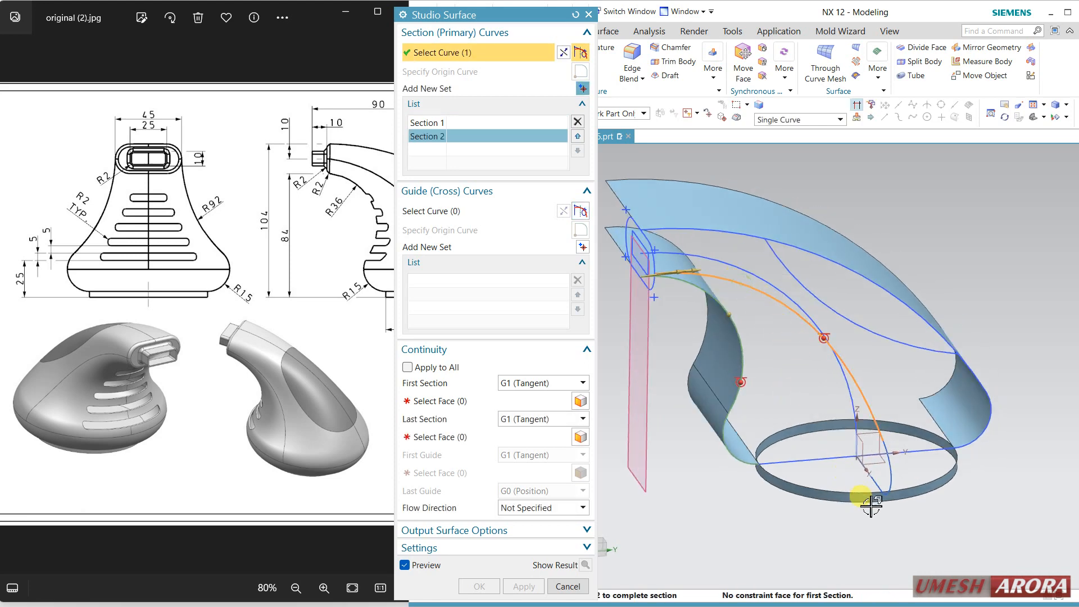
{"action": "left_click", "coordinate": [892, 466]}
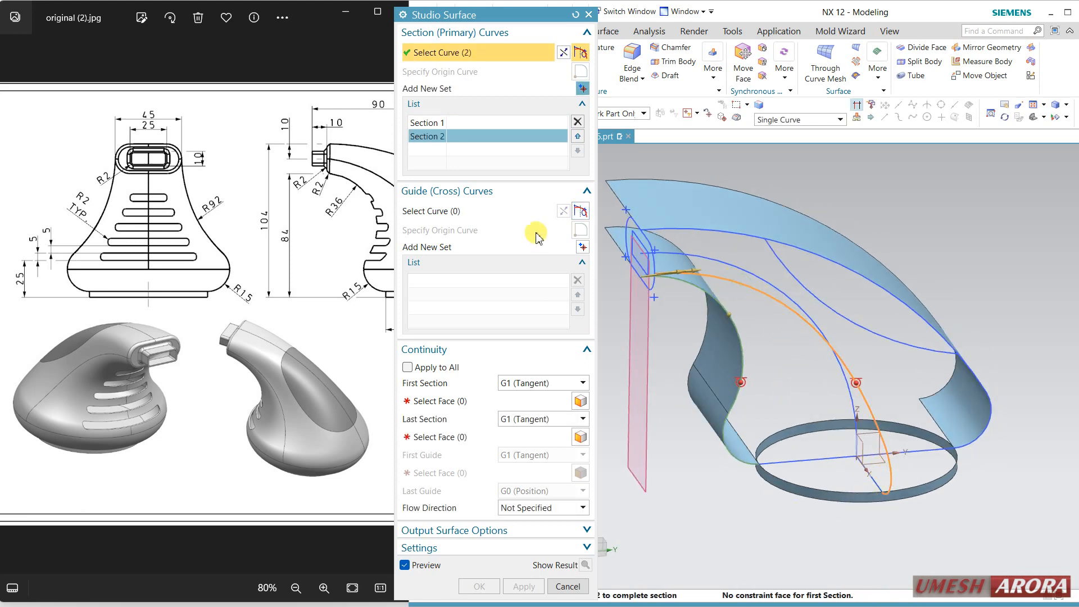
Add a third section set from the outer back curve and its base corner arc, reversing its direction to match the other sections
{"action": "left_click", "coordinate": [583, 88]}
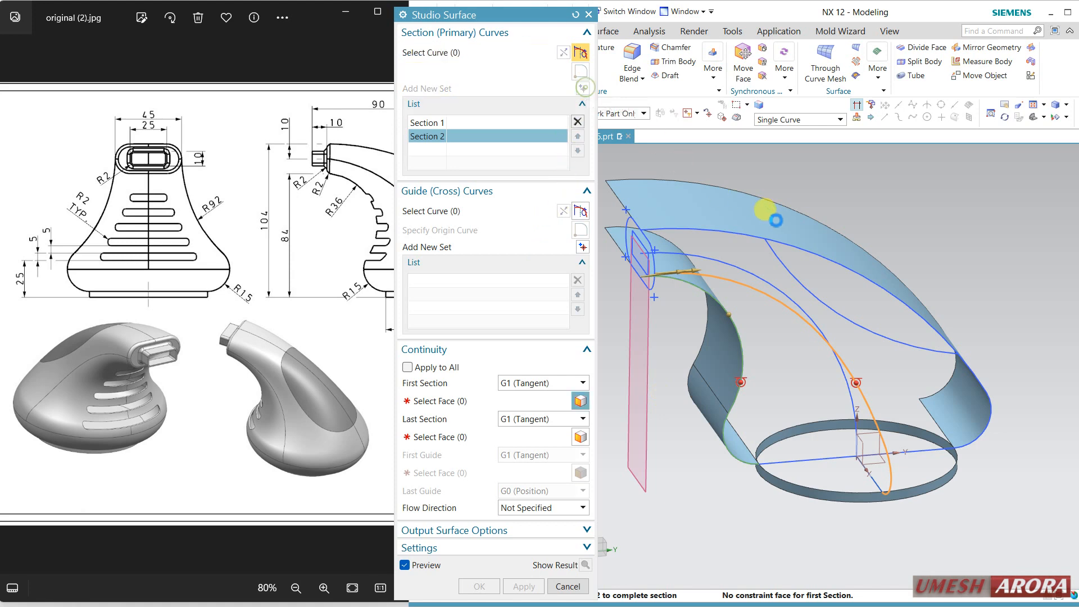
{"action": "left_click", "coordinate": [723, 233]}
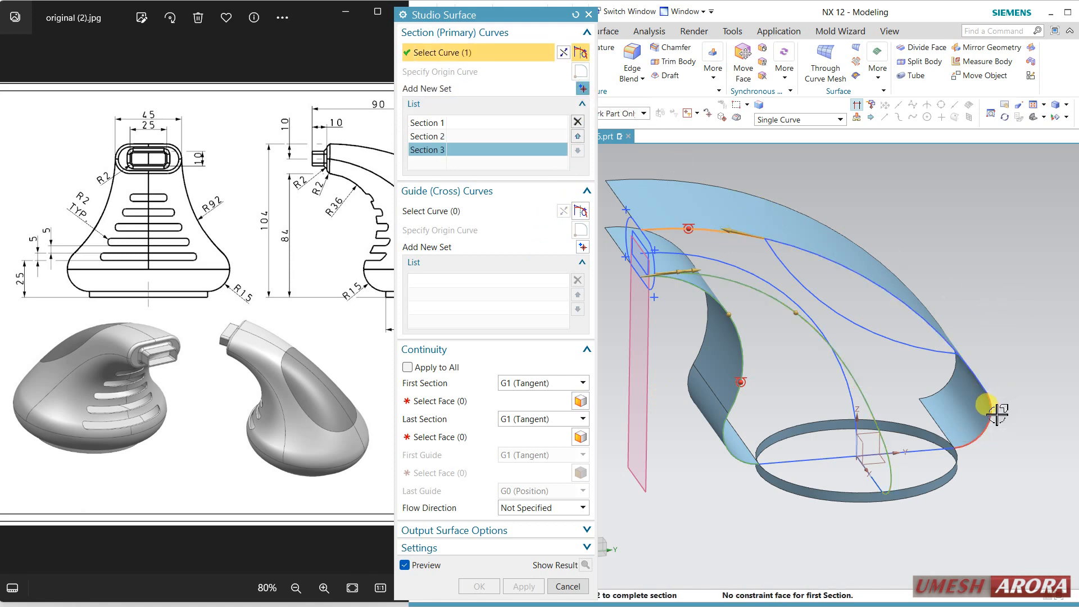
{"action": "left_click", "coordinate": [989, 409]}
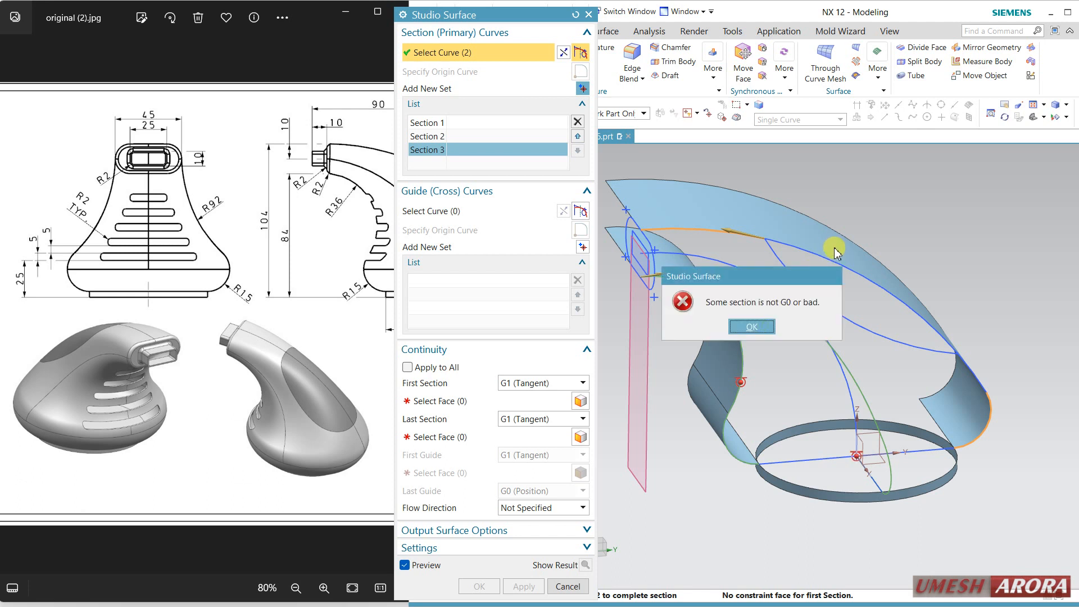
{"action": "left_click", "coordinate": [764, 327]}
{"action": "left_click", "coordinate": [836, 270]}
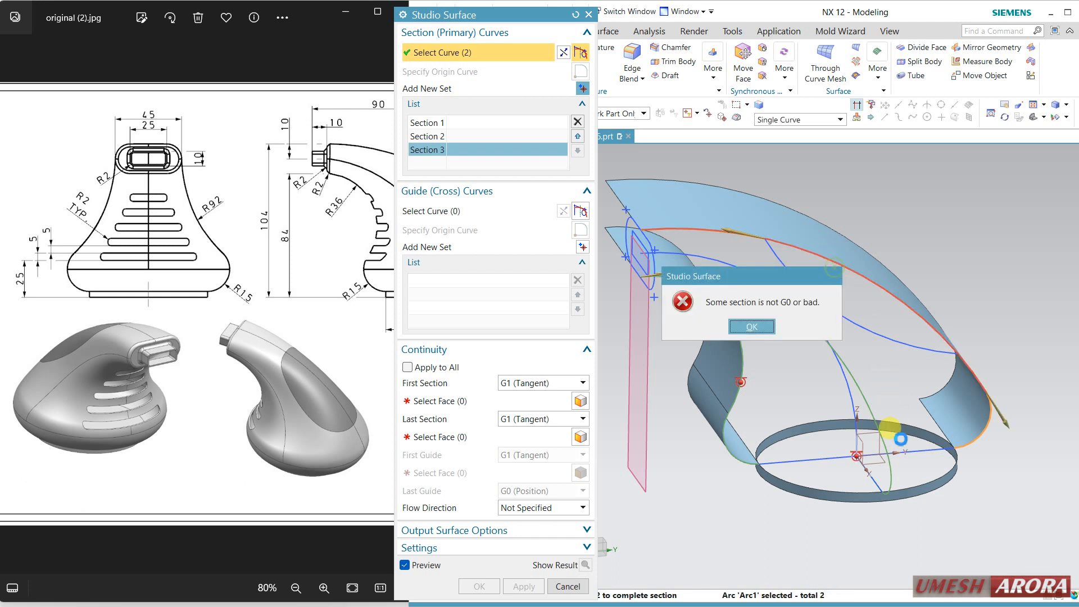
{"action": "left_click", "coordinate": [753, 326]}
{"action": "middle_click_drag", "start_coordinate": [1025, 332], "coordinate": [1028, 325]}
{"action": "left_click", "coordinate": [980, 379]}
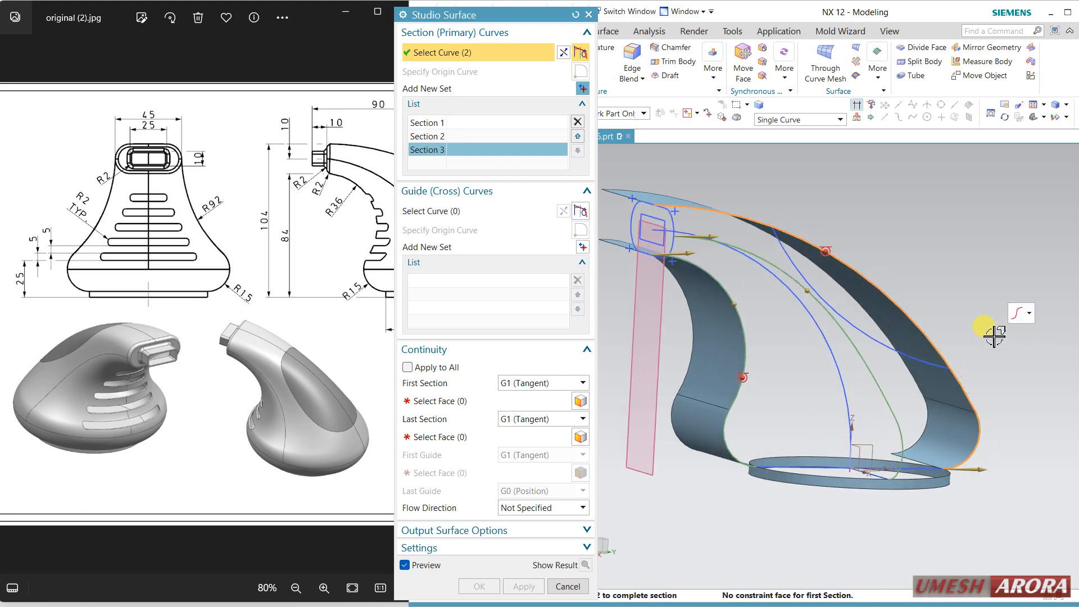
{"action": "middle_click_drag", "start_coordinate": [966, 301], "coordinate": [955, 308]}
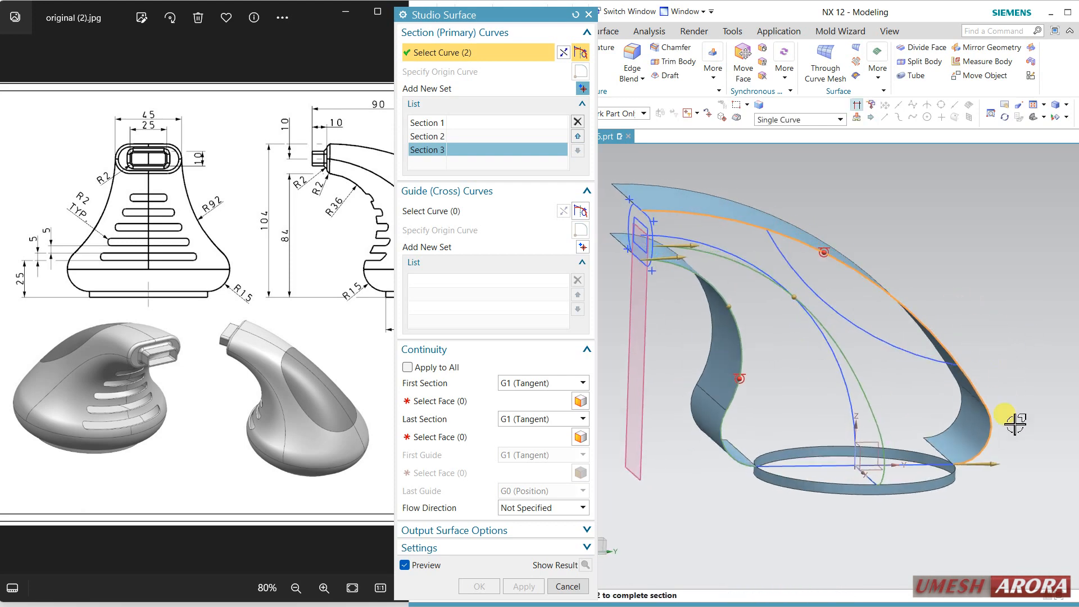
{"action": "double_click", "coordinate": [992, 461]}
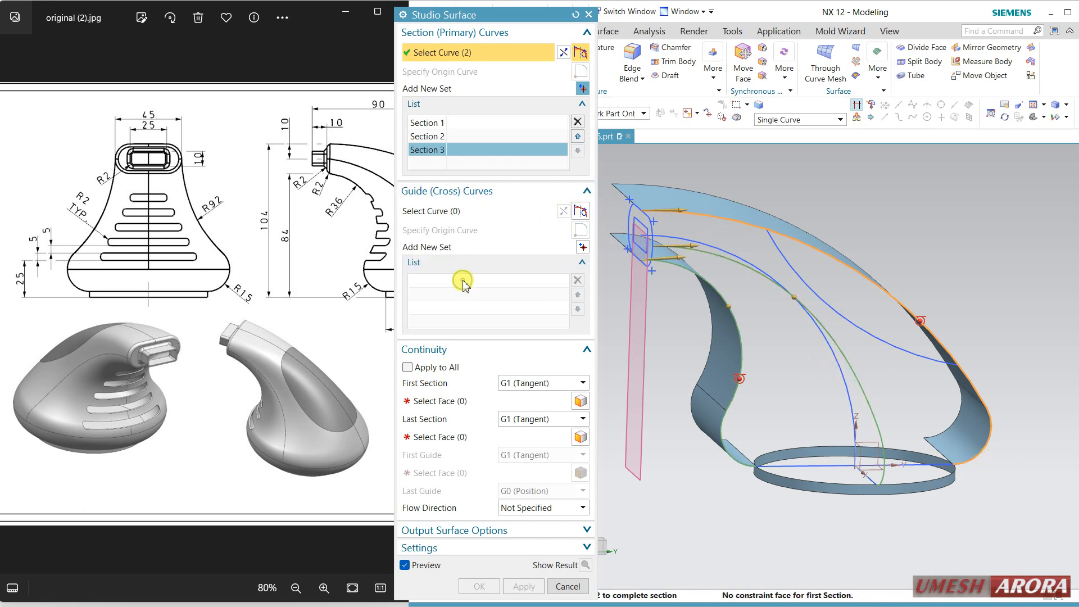
Use the upper circular edge of the base sheet as the first guide curve
{"action": "left_click", "coordinate": [465, 216]}
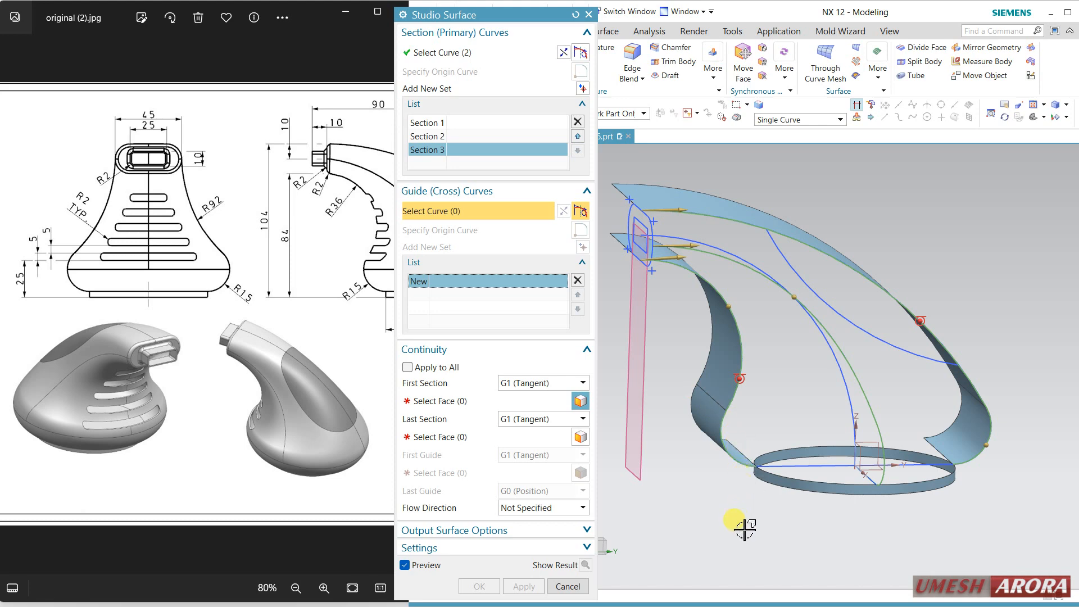
{"action": "middle_click_drag", "start_coordinate": [744, 529], "coordinate": [792, 488]}
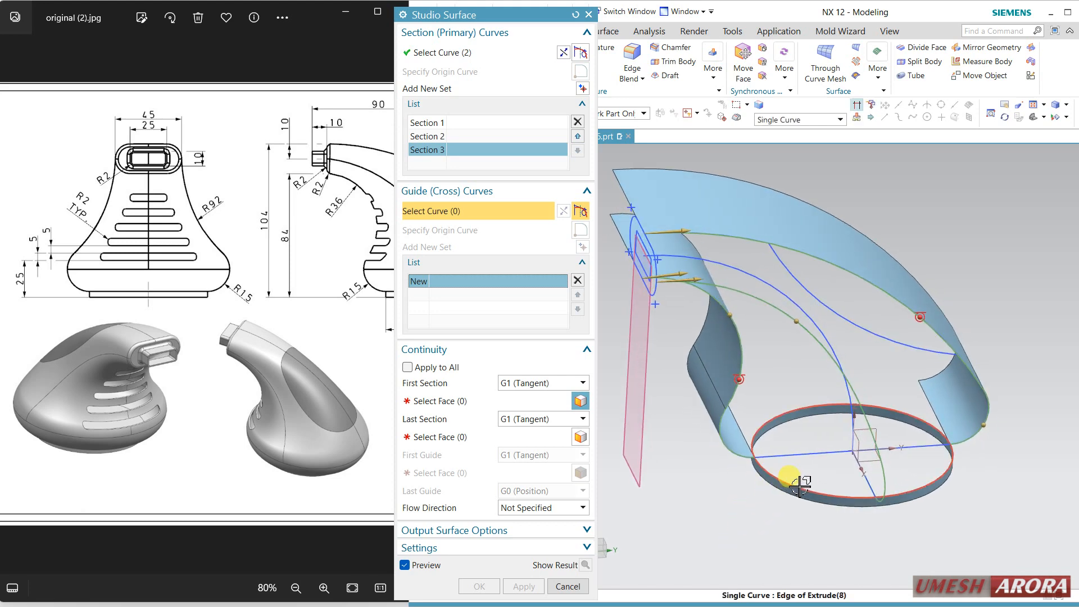
{"action": "left_click", "coordinate": [800, 485]}
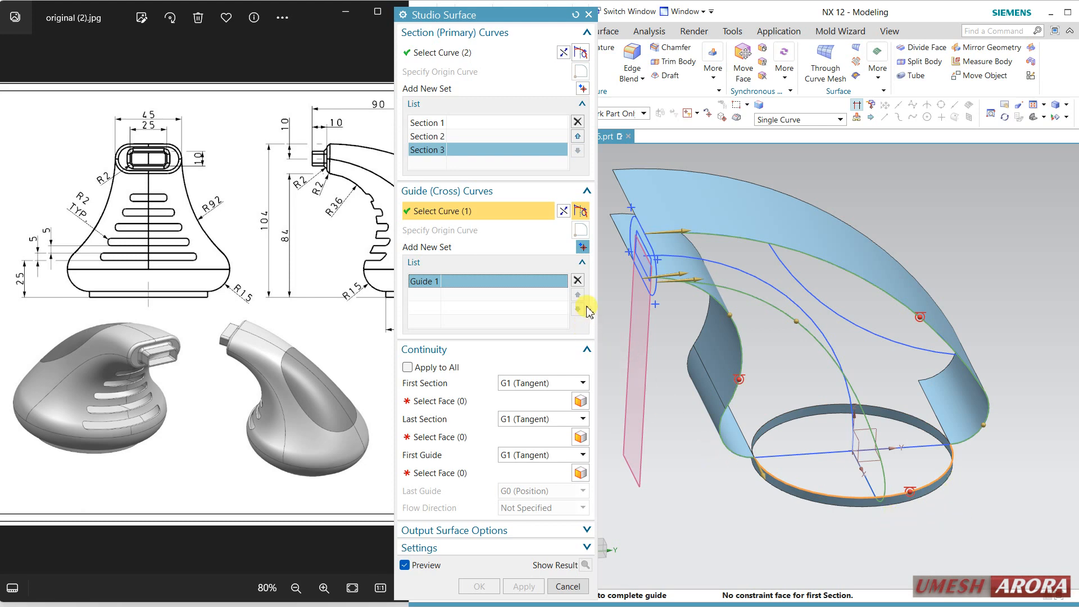
Add a second guide set from the three connected curves forming one half of the neck's rounded end profile
{"action": "left_click", "coordinate": [583, 246]}
{"action": "scroll", "coordinate": [655, 341], "scroll_direction": "up", "scroll_amount": 2}
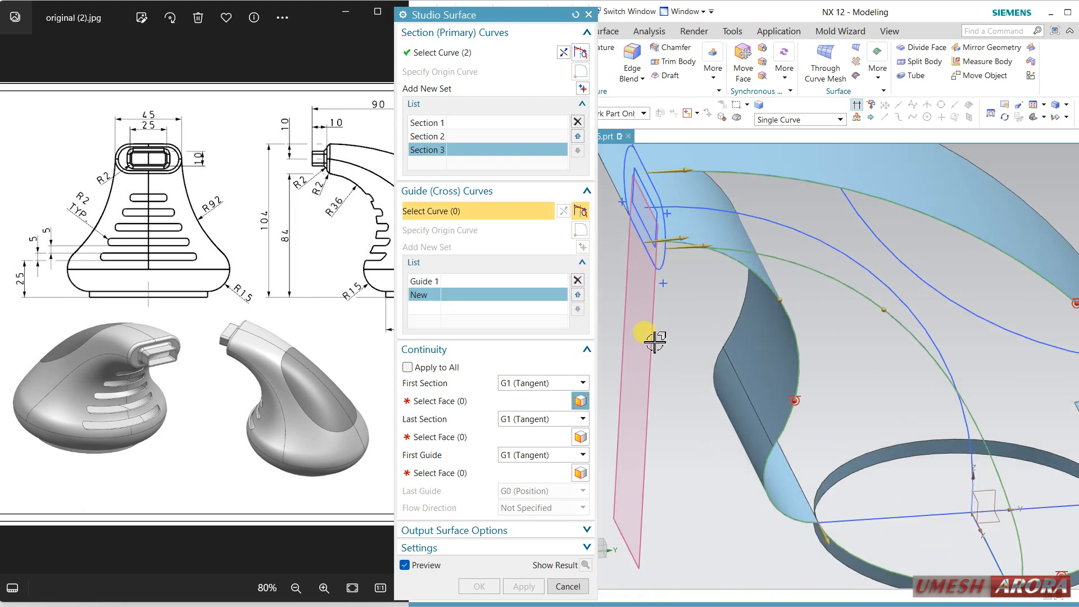
{"action": "middle_click_drag", "start_coordinate": [670, 337], "coordinate": [689, 318]}
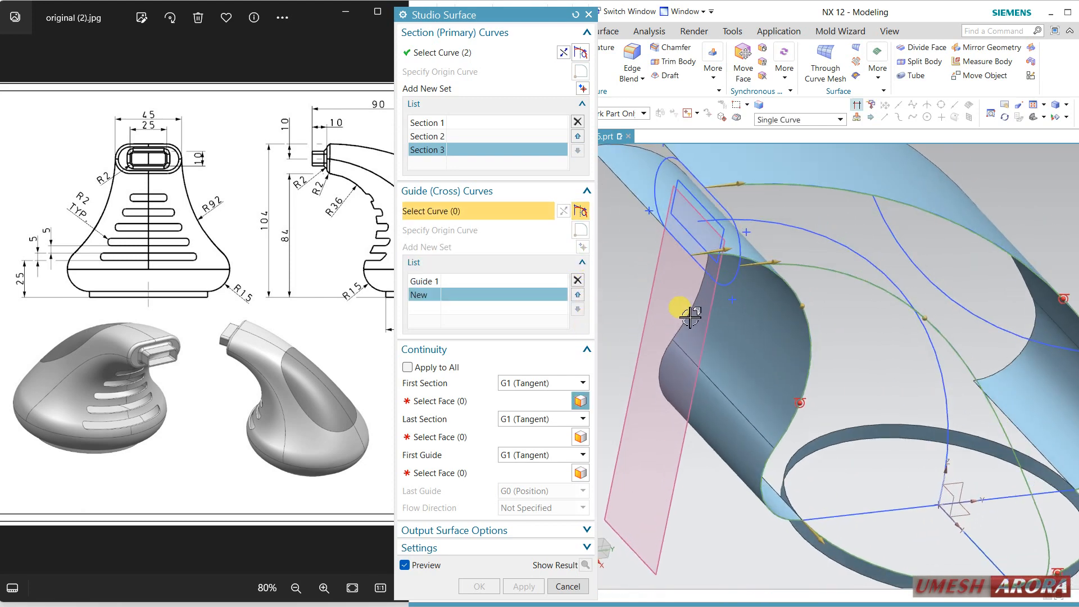
{"action": "left_click", "coordinate": [700, 264]}
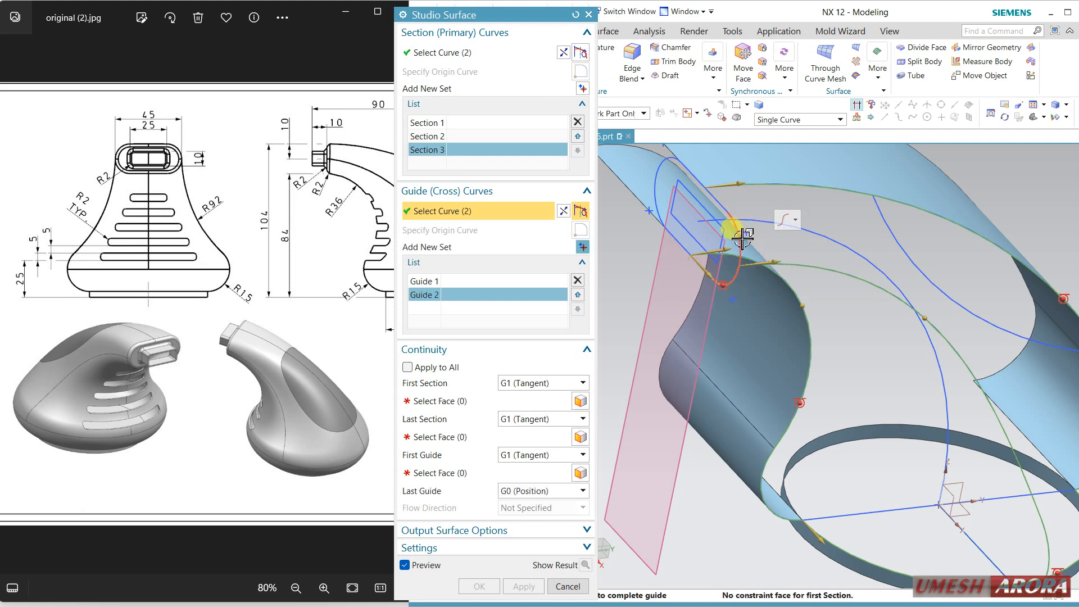
{"action": "left_click", "coordinate": [744, 212]}
{"action": "left_click", "coordinate": [724, 201]}
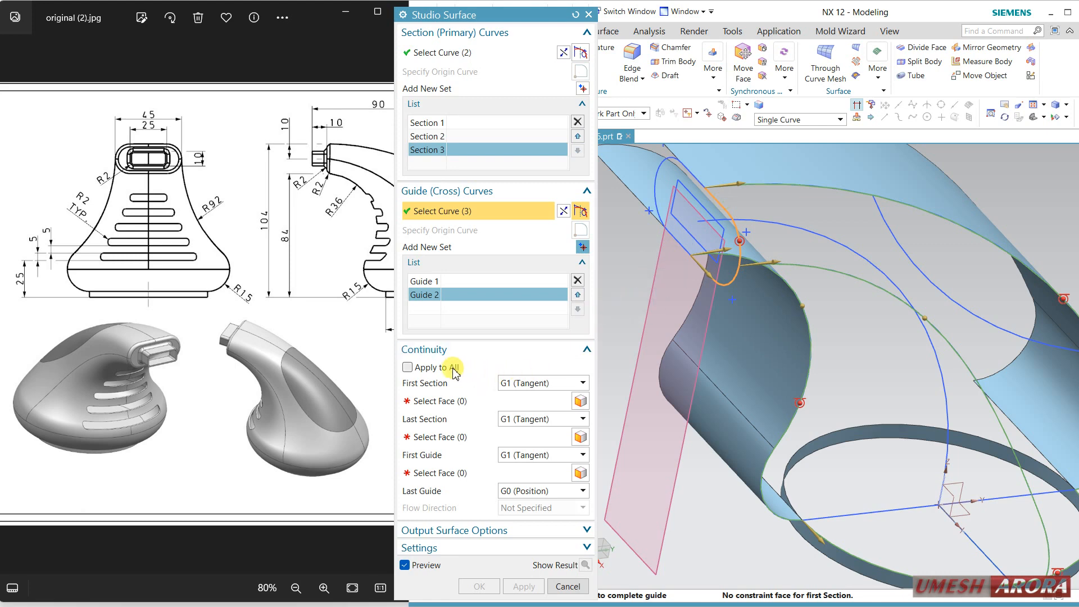
Apply G0 (Position) continuity to all sections and guides of the Studio Surface
{"action": "left_click", "coordinate": [512, 383]}
{"action": "left_click", "coordinate": [528, 397]}
{"action": "left_click", "coordinate": [444, 367]}
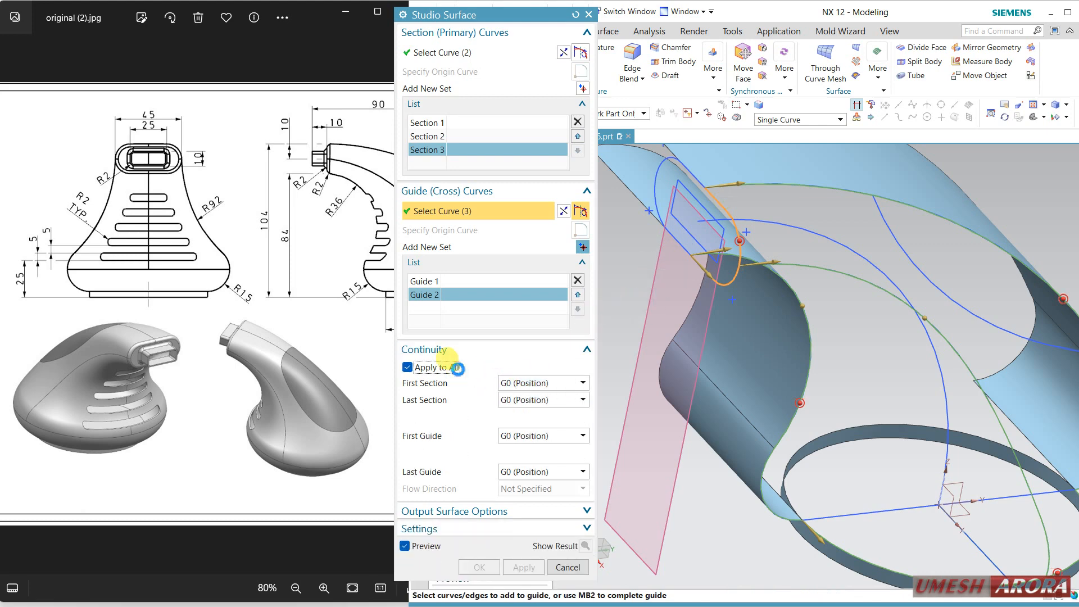
{"action": "mouse_move", "coordinate": [743, 369]}
{"action": "middle_mouse_down"}
{"action": "mouse_move", "coordinate": [749, 378]}
{"action": "mouse_move", "coordinate": [734, 354]}
{"action": "mouse_move", "coordinate": [759, 365]}
{"action": "middle_mouse_up"}
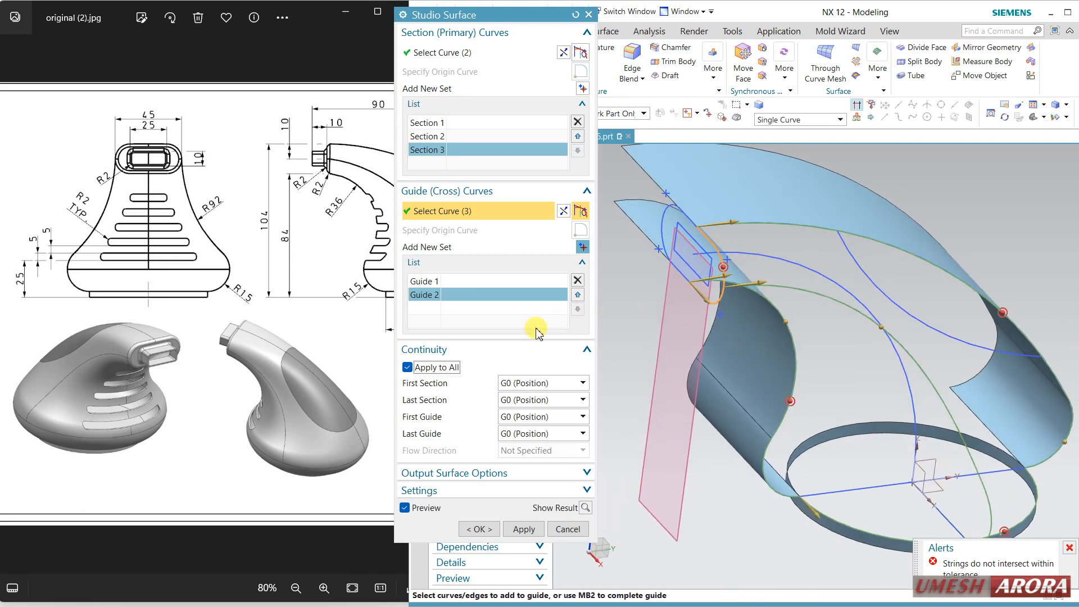
Turn off Apply to All and make the first section G1 (Tangent) to the neck's underside sheet face
{"action": "left_click", "coordinate": [448, 372]}
{"action": "left_click", "coordinate": [512, 383]}
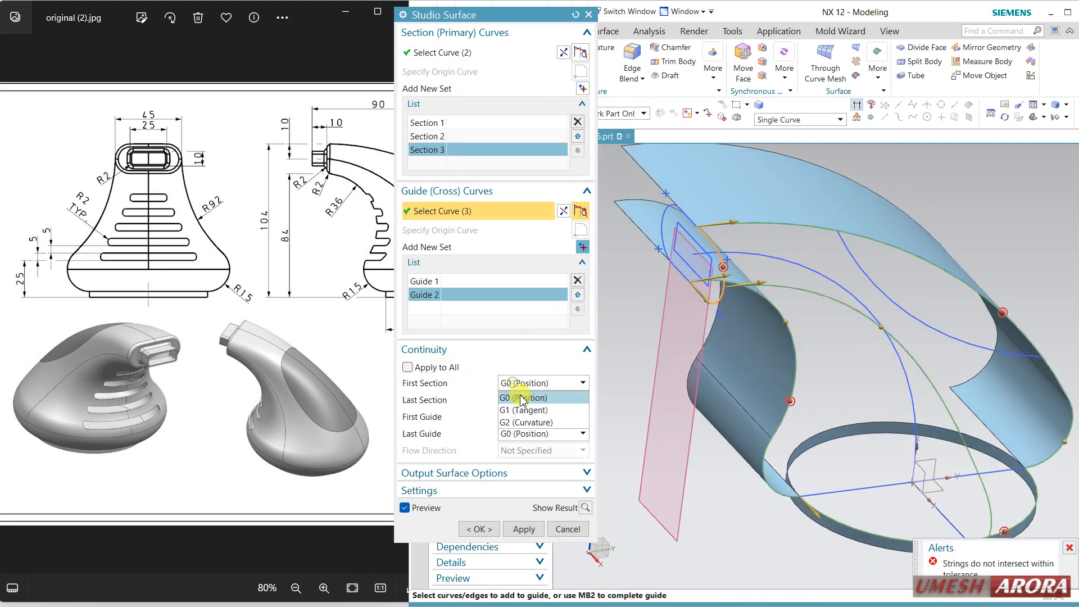
{"action": "left_click", "coordinate": [520, 410]}
{"action": "left_click", "coordinate": [455, 123]}
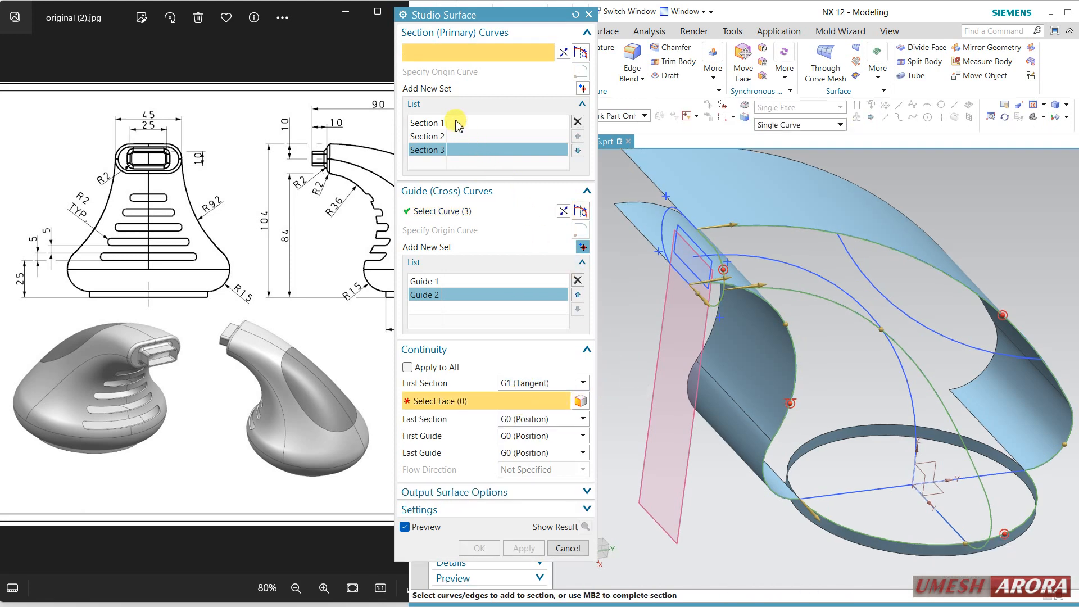
{"action": "left_click", "coordinate": [474, 401]}
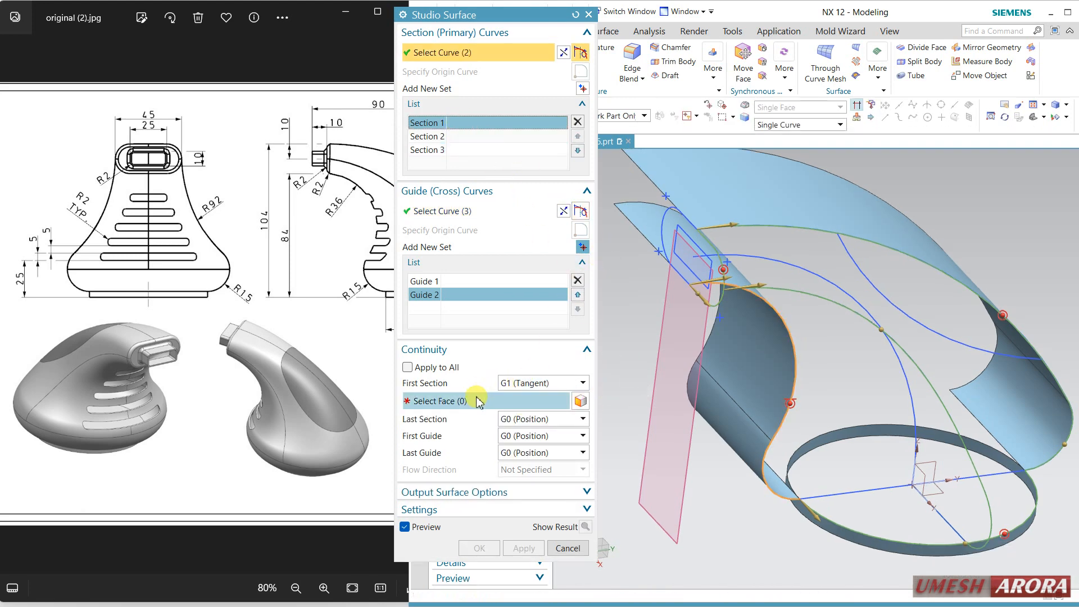
{"action": "left_click", "coordinate": [713, 360]}
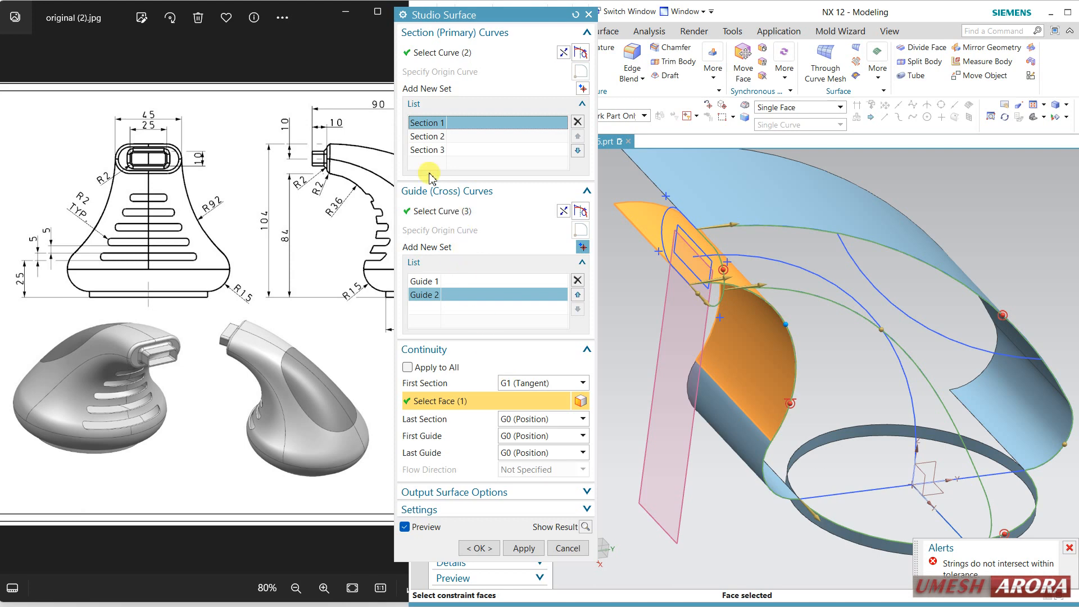
Make the last section G1 (Tangent) to the two faces of the outer back sheet
{"action": "left_click", "coordinate": [423, 136]}
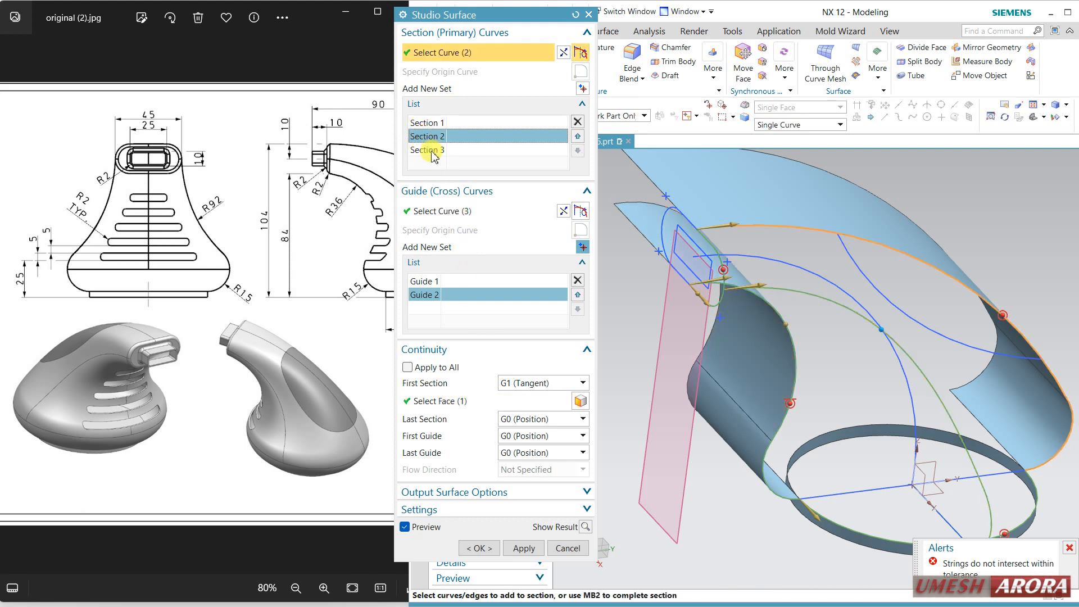
{"action": "left_click", "coordinate": [430, 150]}
{"action": "left_click", "coordinate": [526, 419]}
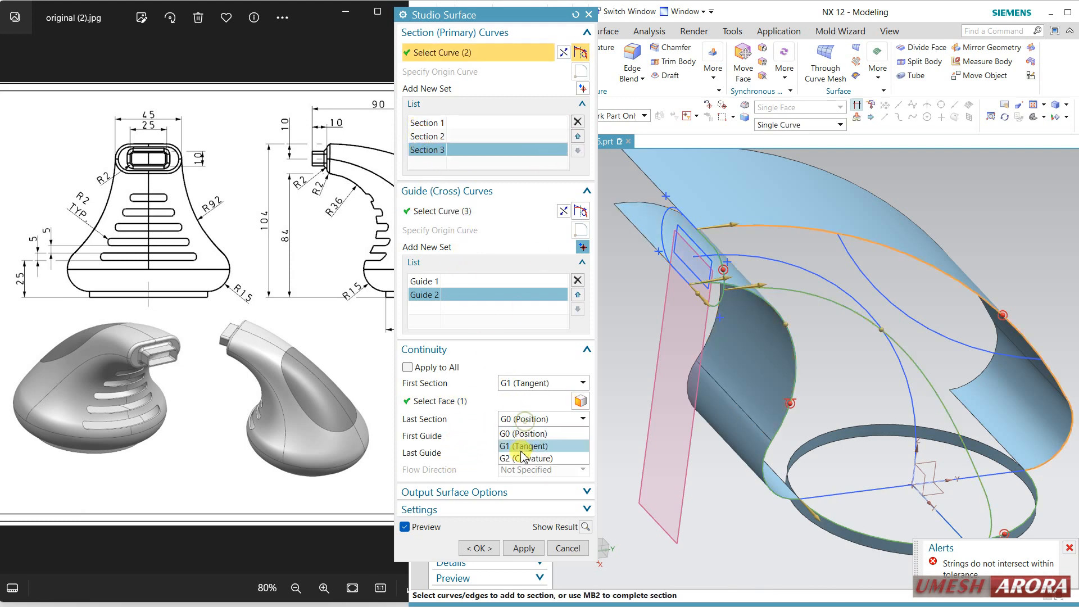
{"action": "left_click", "coordinate": [523, 445]}
{"action": "left_click", "coordinate": [864, 218]}
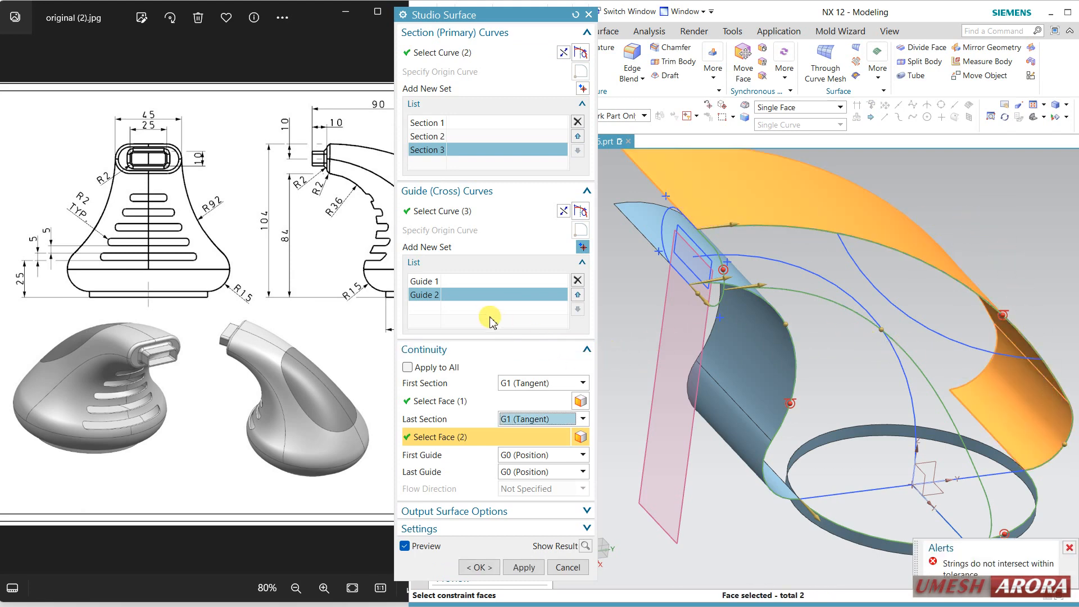
Make the first guide G1 (Tangent) to the circular base sheet's face
{"action": "left_click", "coordinate": [444, 283]}
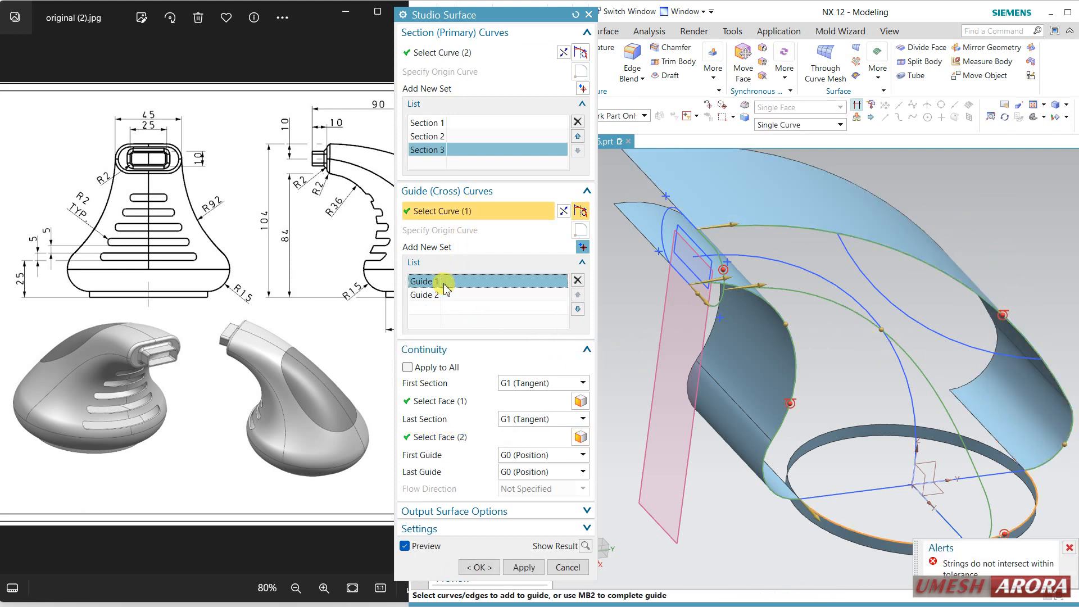
{"action": "middle_click_drag", "start_coordinate": [695, 356], "coordinate": [733, 356]}
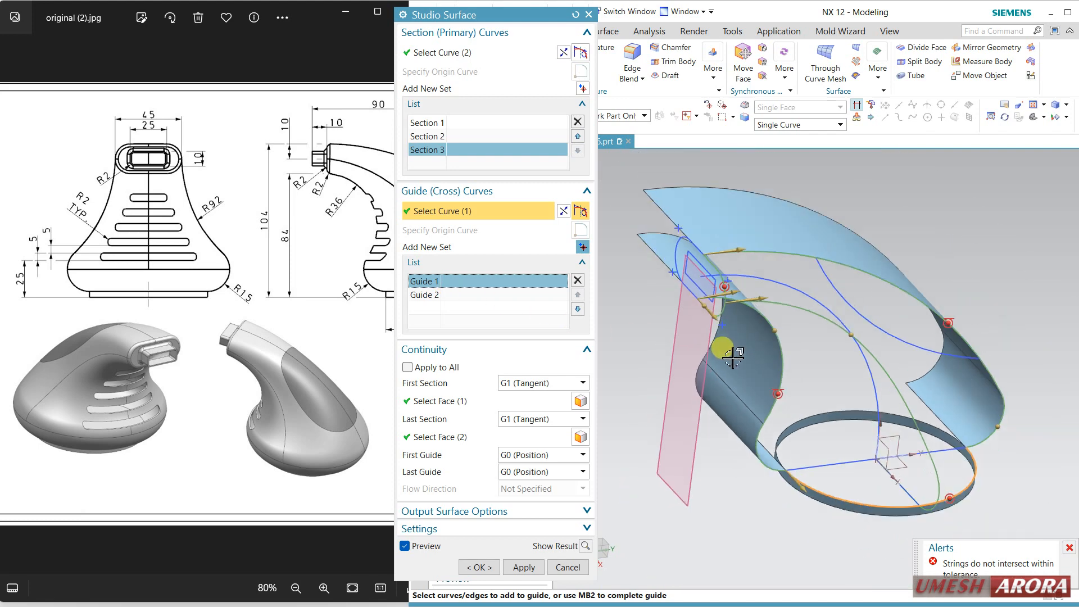
{"action": "left_click", "coordinate": [535, 457]}
{"action": "left_click", "coordinate": [537, 480]}
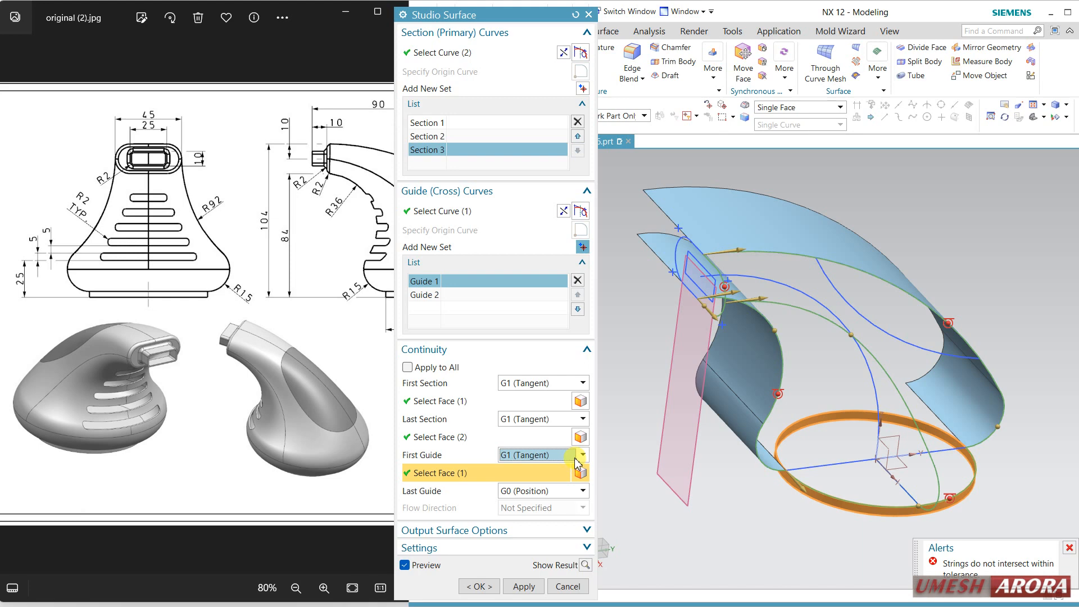
{"action": "middle_click_drag", "start_coordinate": [719, 436], "coordinate": [688, 417]}
Check the second guide's curves and add the underside sheet's lower rounded face to the first section's tangent constraint
{"action": "left_click", "coordinate": [448, 295]}
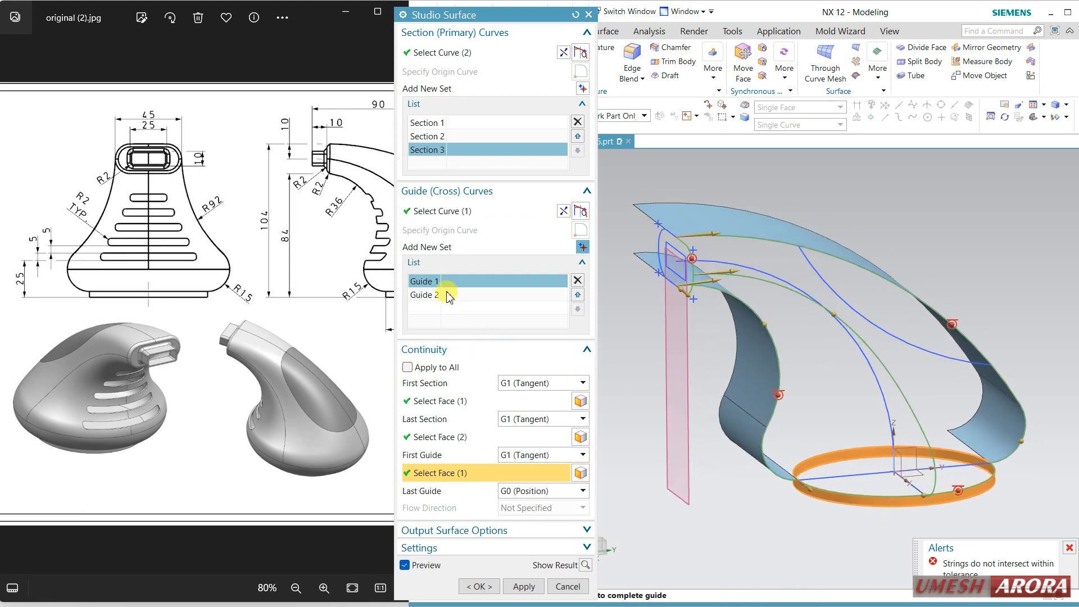
{"action": "middle_click_drag", "start_coordinate": [728, 461], "coordinate": [758, 479]}
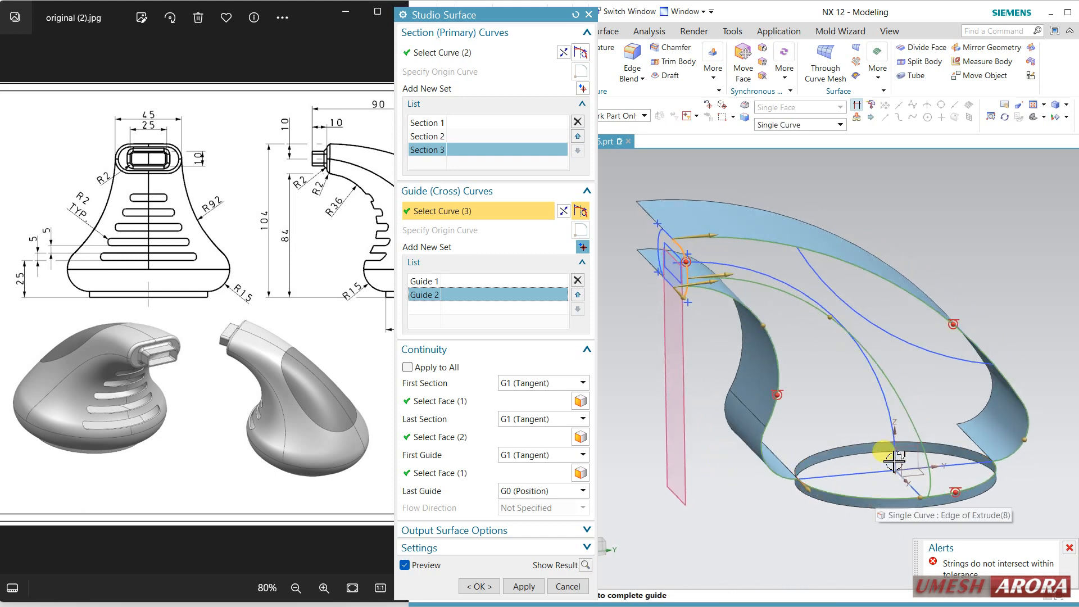
{"action": "mouse_move", "coordinate": [888, 449]}
{"action": "middle_mouse_down"}
{"action": "mouse_move", "coordinate": [831, 457]}
{"action": "mouse_move", "coordinate": [879, 428]}
{"action": "mouse_move", "coordinate": [891, 438]}
{"action": "mouse_move", "coordinate": [888, 460]}
{"action": "middle_mouse_up"}
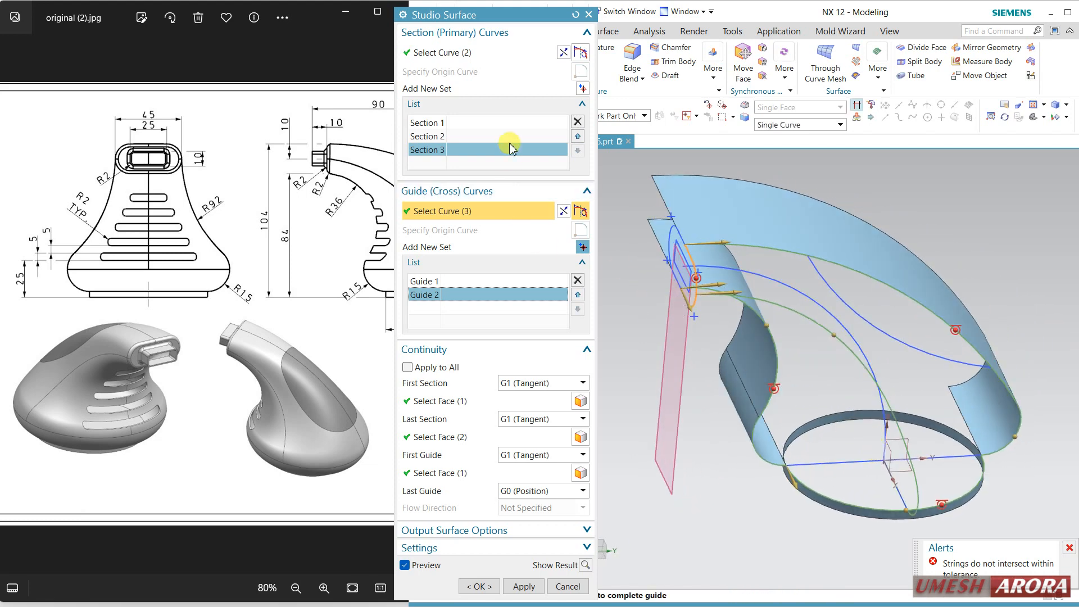
{"action": "left_click", "coordinate": [508, 122]}
{"action": "left_click", "coordinate": [475, 404]}
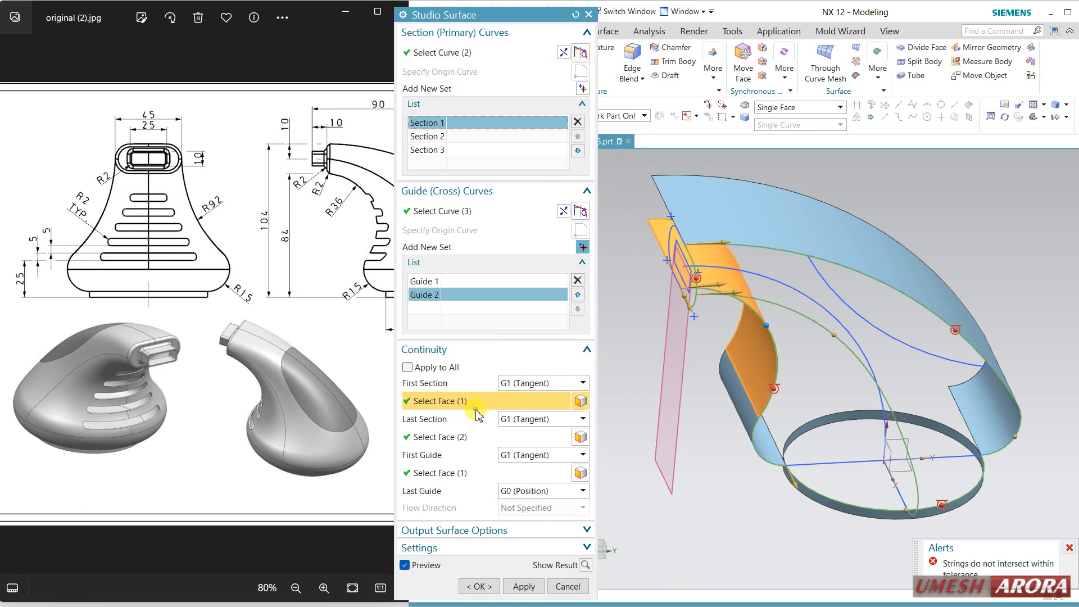
{"action": "left_click", "coordinate": [725, 425]}
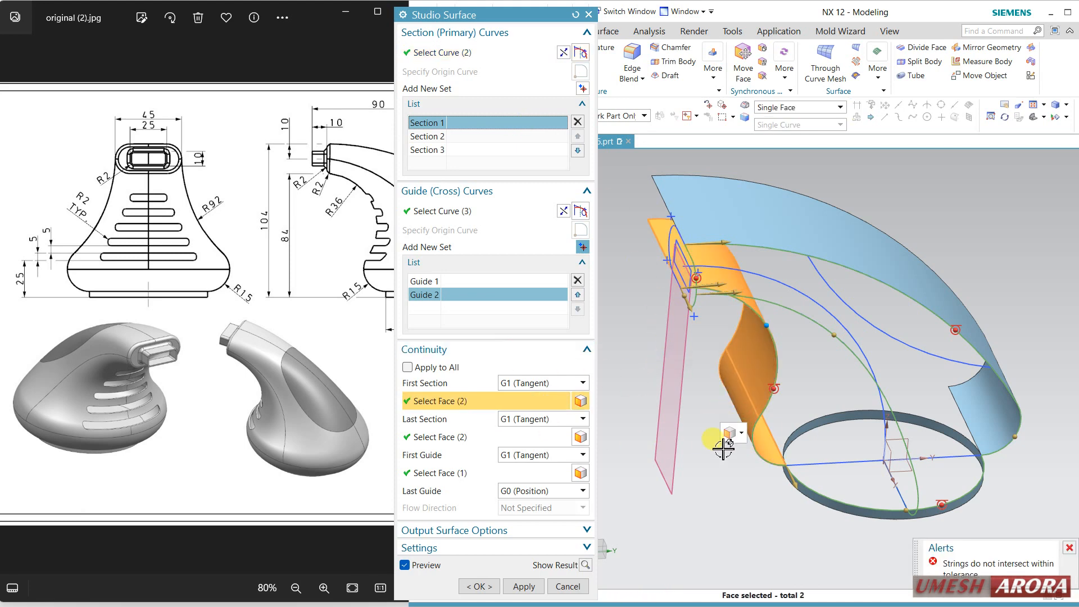
Cancel the Studio Surface and inspect the remaining sheets and curves
{"action": "mouse_move", "coordinate": [832, 409]}
{"action": "middle_mouse_down"}
{"action": "mouse_move", "coordinate": [789, 423]}
{"action": "mouse_move", "coordinate": [828, 362]}
{"action": "mouse_move", "coordinate": [800, 409]}
{"action": "mouse_move", "coordinate": [831, 386]}
{"action": "mouse_move", "coordinate": [841, 397]}
{"action": "mouse_move", "coordinate": [818, 396]}
{"action": "middle_mouse_up"}
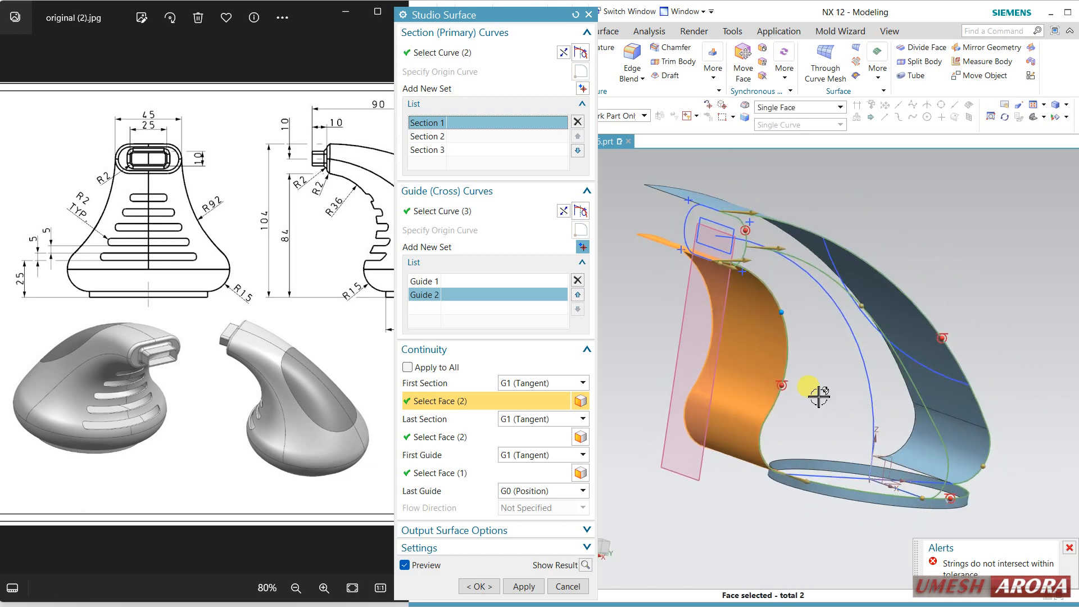
{"action": "left_click", "coordinate": [568, 586]}
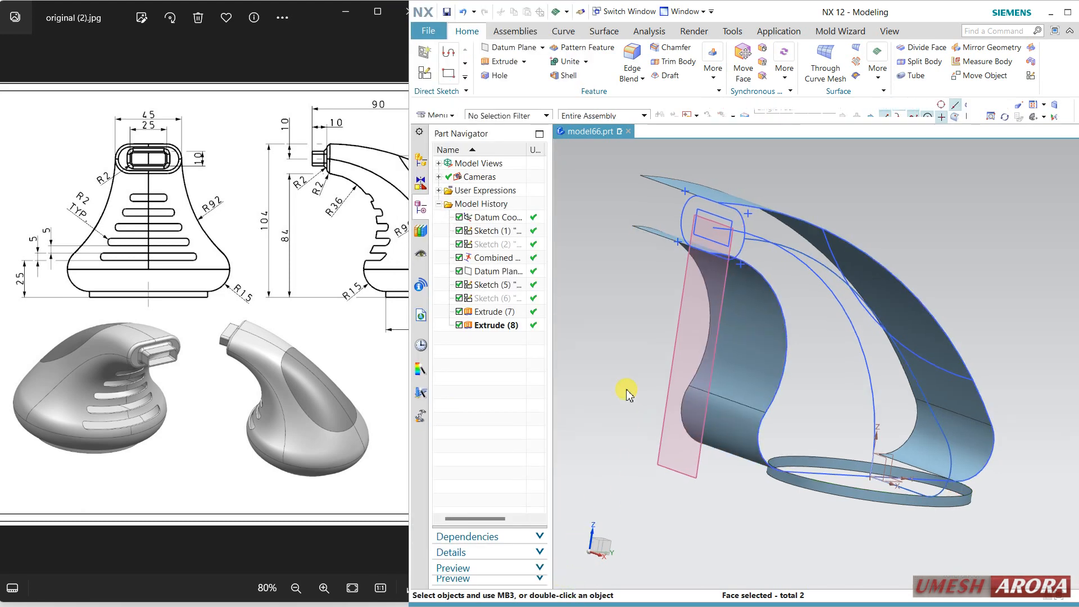
{"action": "middle_click_drag", "start_coordinate": [628, 390], "coordinate": [746, 488]}
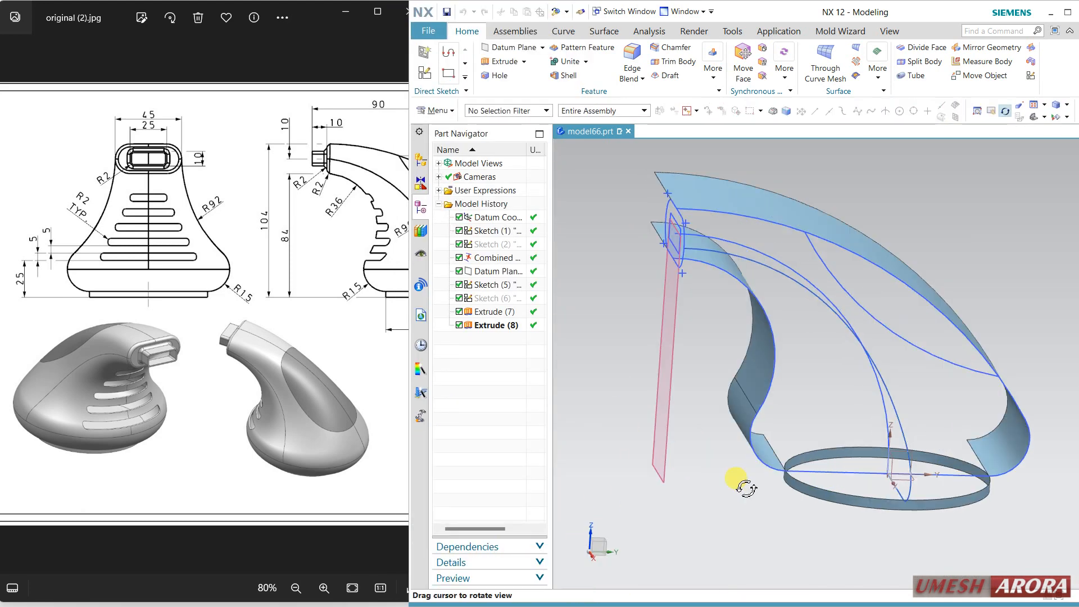
{"action": "middle_click_drag", "start_coordinate": [652, 460], "coordinate": [644, 449]}
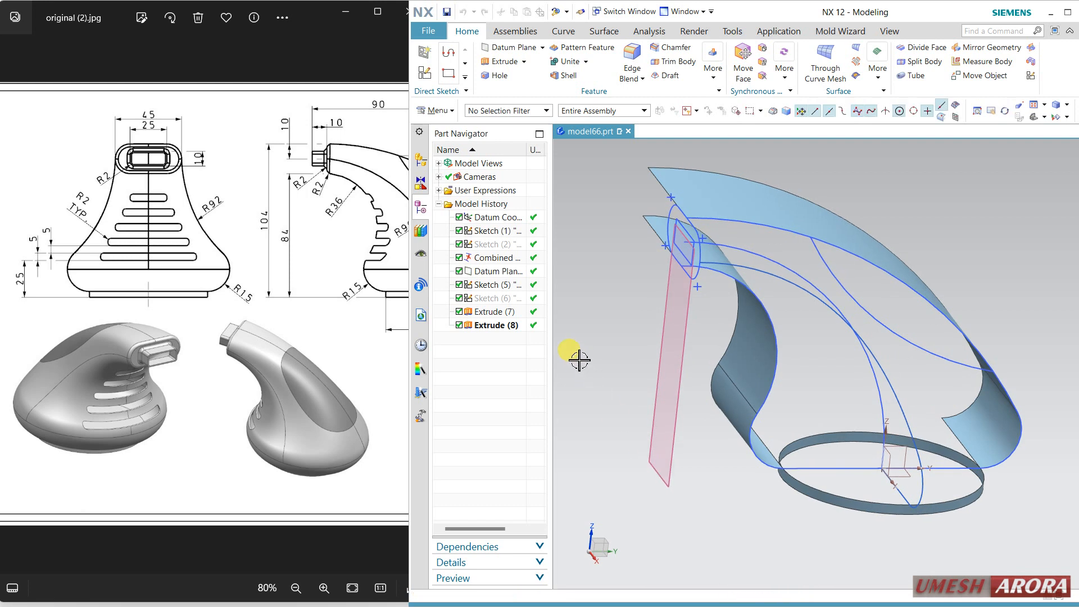
Start a Revolve of the single lower rounded arc below the underside sheet, with the vertical Z axis as the rotation axis
{"action": "left_click", "coordinate": [856, 61]}
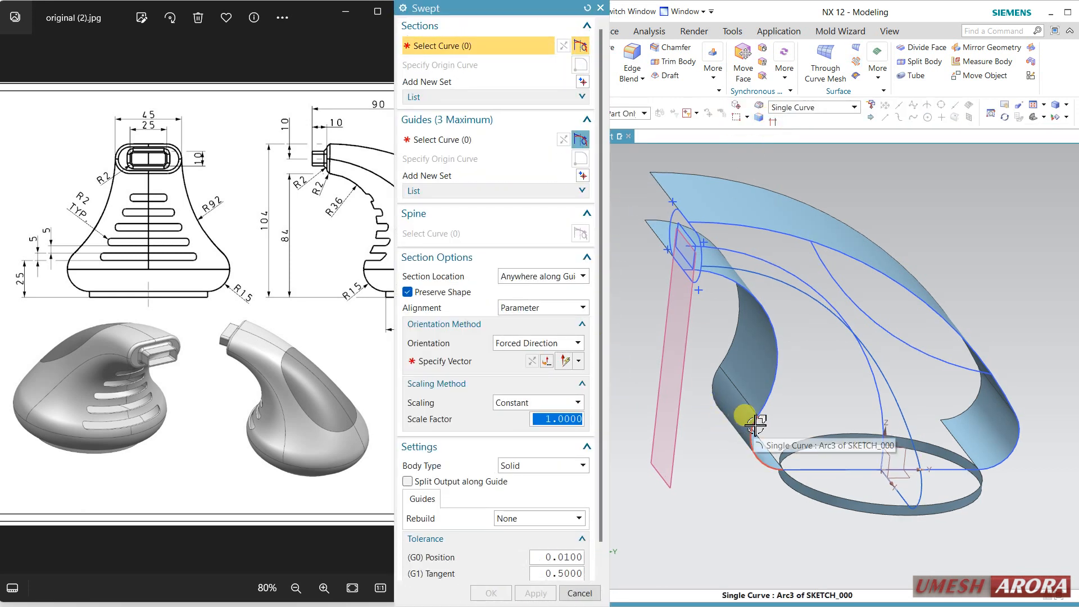
{"action": "left_click", "coordinate": [579, 591]}
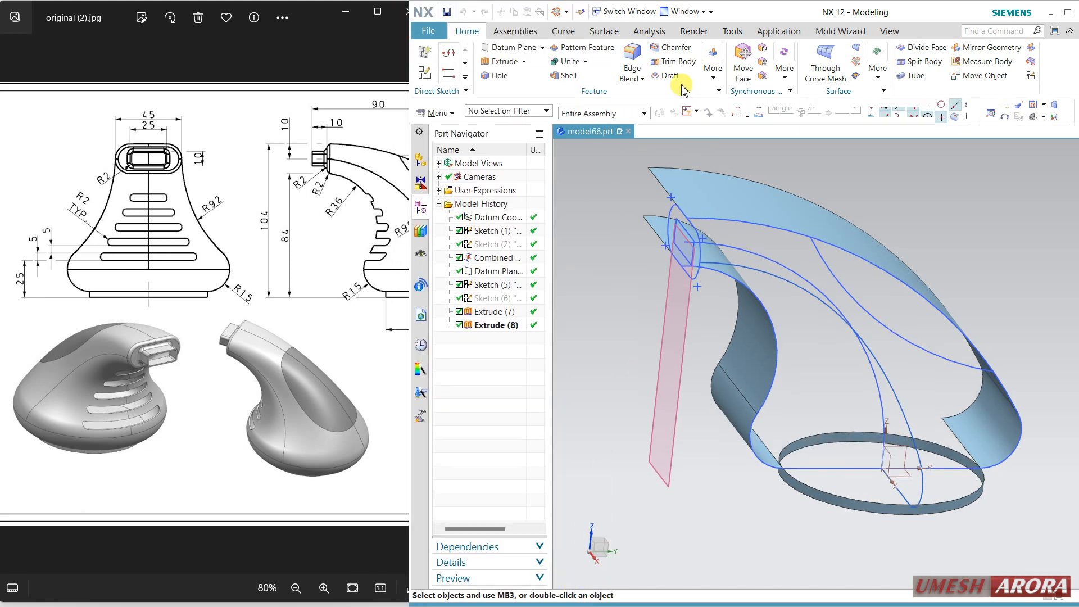
{"action": "left_click", "coordinate": [523, 62]}
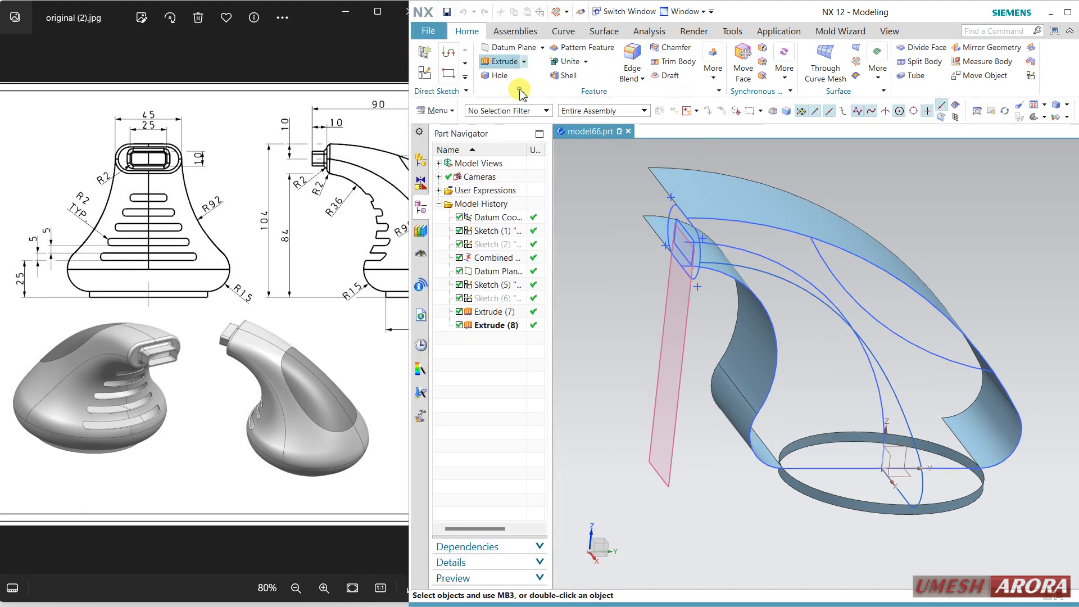
{"action": "left_click", "coordinate": [509, 91]}
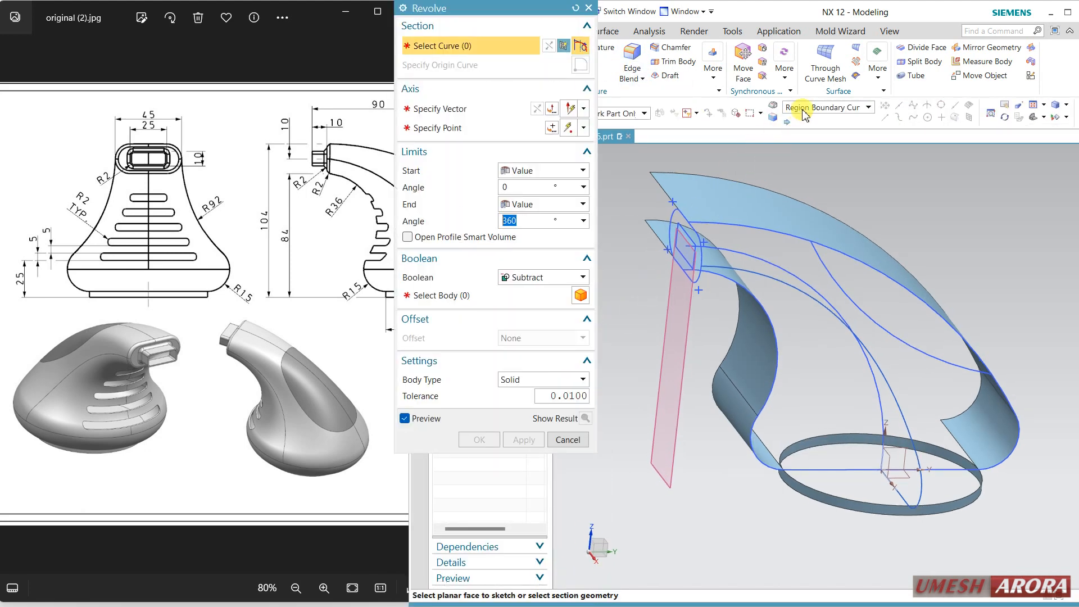
{"action": "left_click", "coordinate": [803, 108]}
{"action": "left_click", "coordinate": [798, 162]}
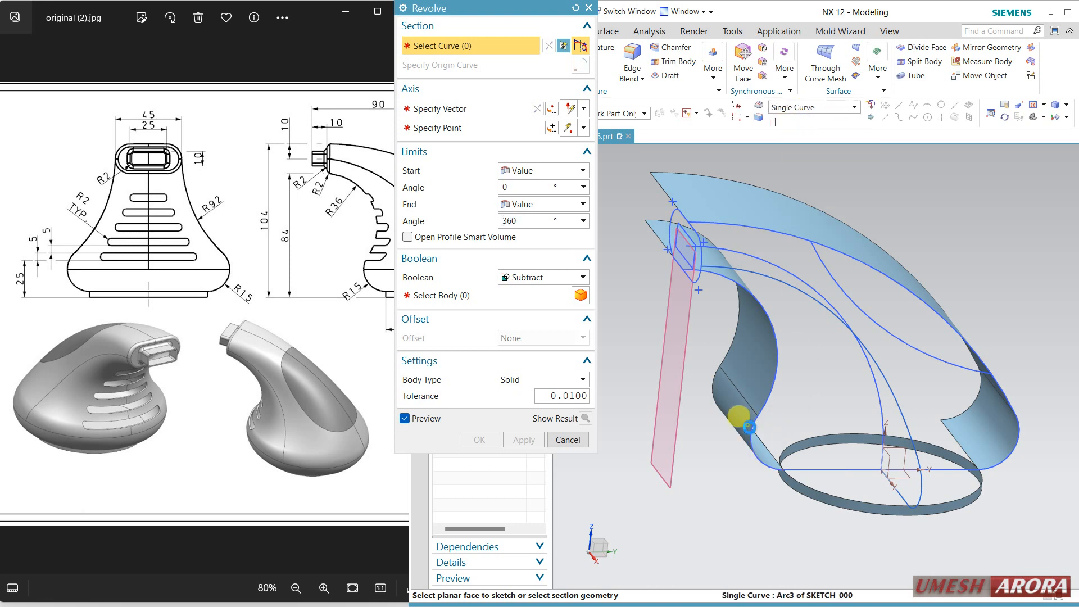
{"action": "left_click", "coordinate": [749, 427]}
{"action": "left_click", "coordinate": [478, 108]}
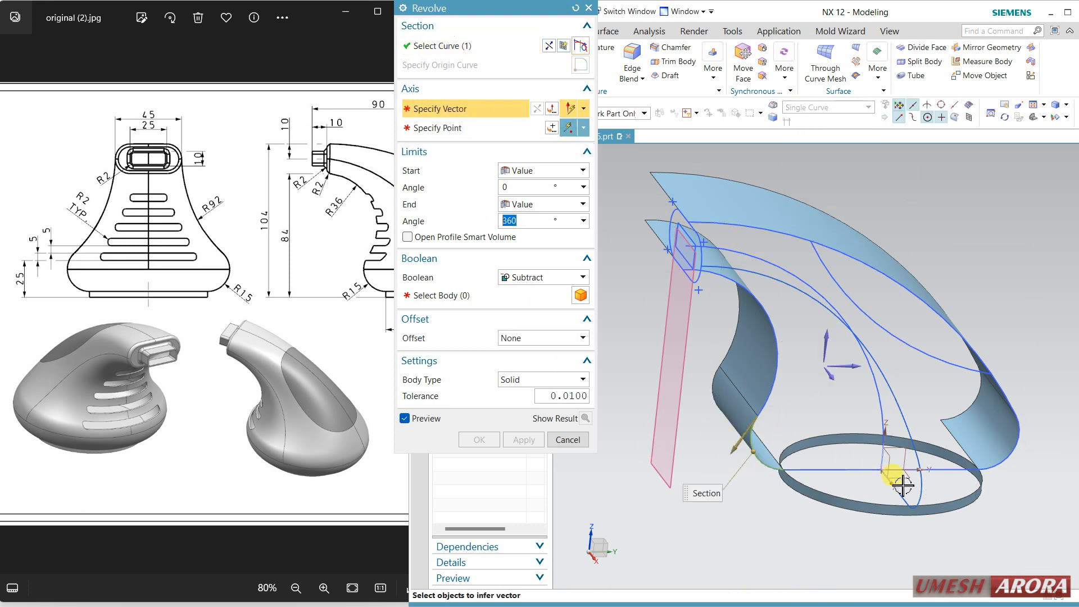
{"action": "left_click", "coordinate": [885, 444]}
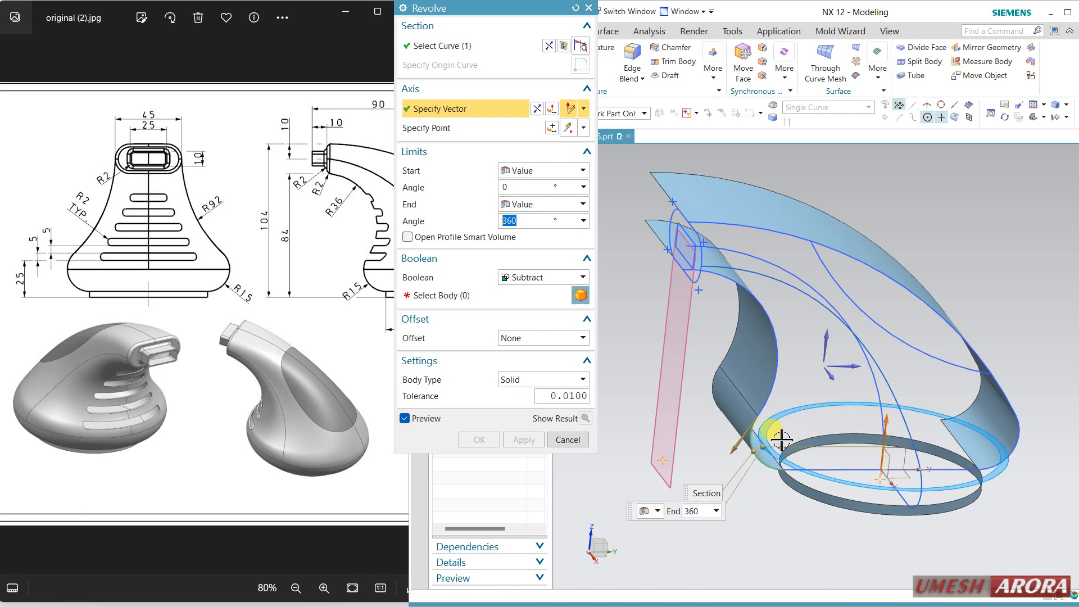
Set the revolve's Boolean to None and its body type to Sheet, and create the full 360° revolved sheet
{"action": "left_click", "coordinate": [523, 276]}
{"action": "left_click", "coordinate": [517, 292]}
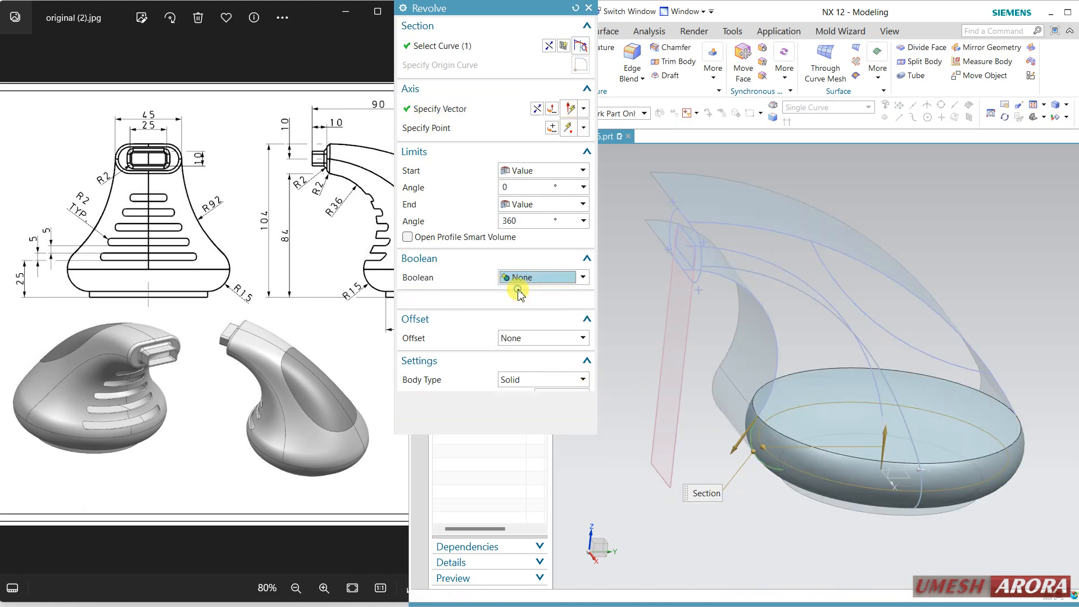
{"action": "left_click", "coordinate": [529, 360]}
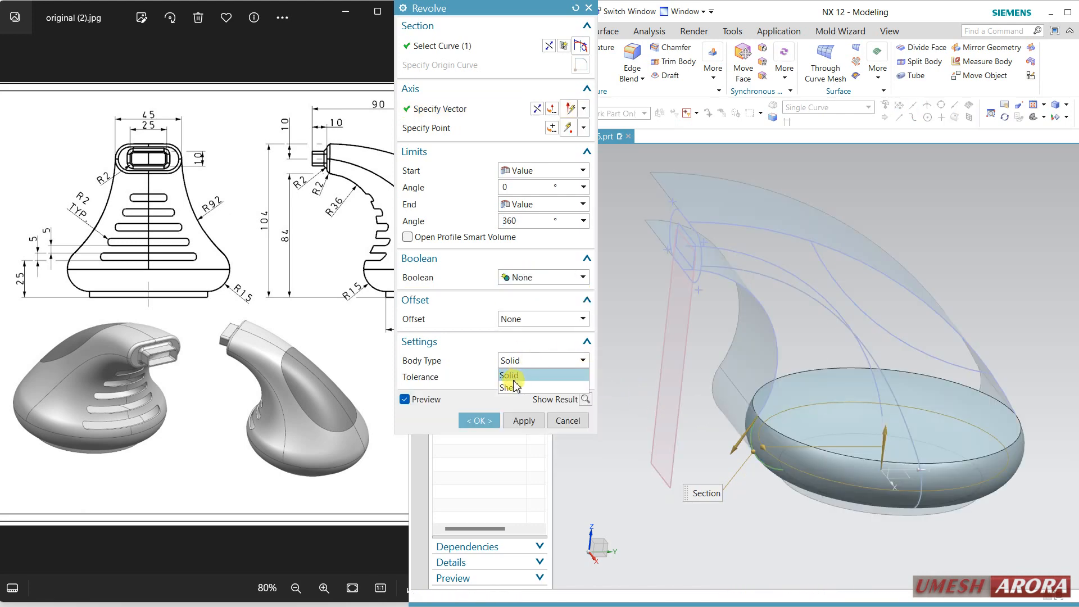
{"action": "left_click", "coordinate": [508, 387]}
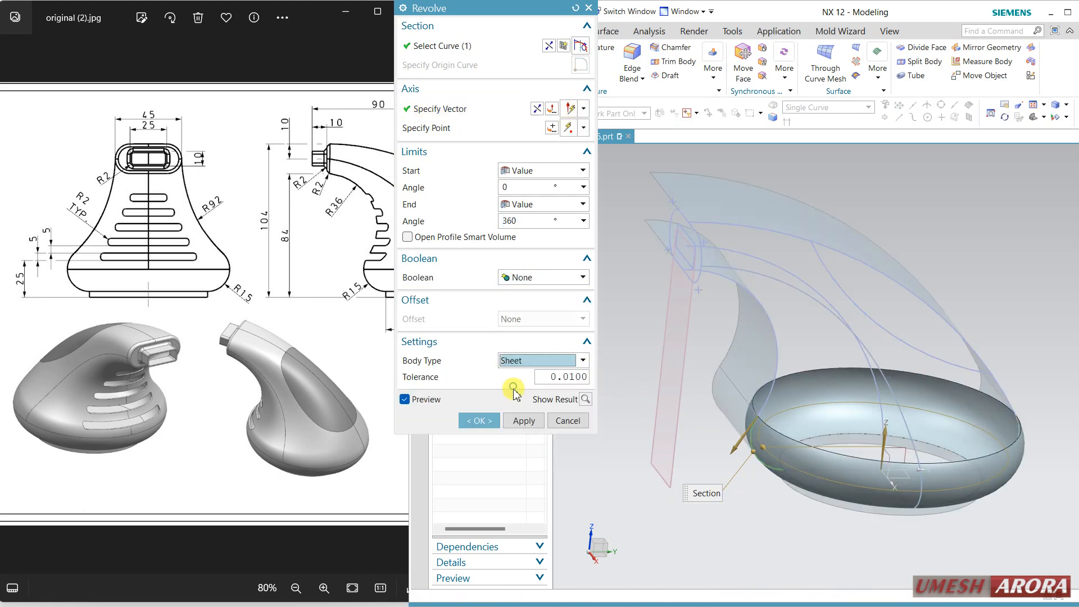
{"action": "left_click", "coordinate": [469, 421]}
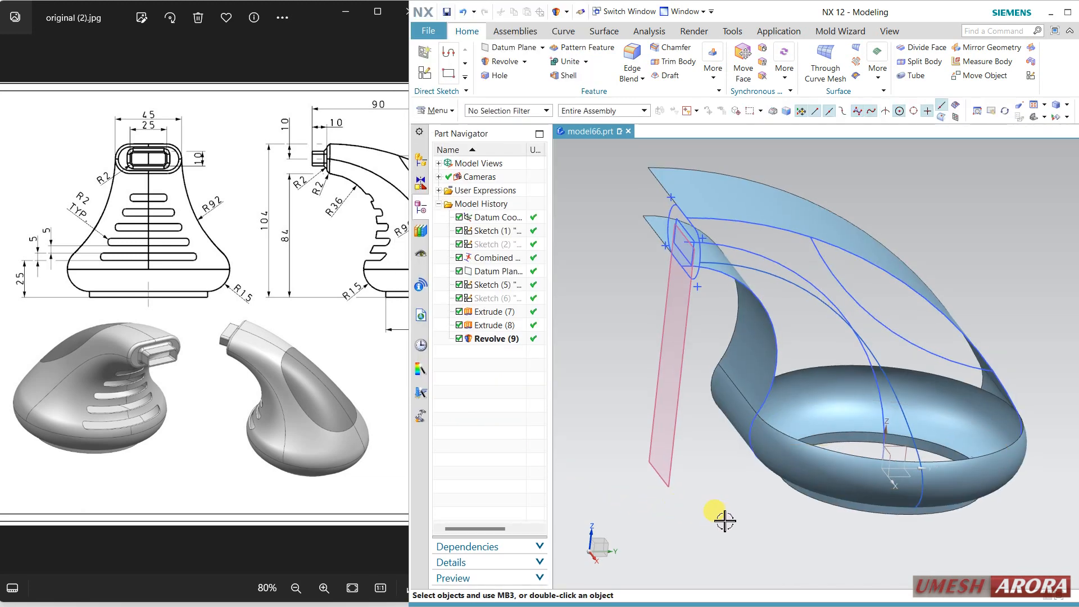
Start a Studio Surface with the underside curve as first section, G1 (Tangent) to the underside sheet's face
{"action": "mouse_move", "coordinate": [720, 513]}
{"action": "middle_mouse_down"}
{"action": "mouse_move", "coordinate": [713, 483]}
{"action": "mouse_move", "coordinate": [720, 508]}
{"action": "mouse_move", "coordinate": [696, 525]}
{"action": "mouse_move", "coordinate": [713, 498]}
{"action": "mouse_move", "coordinate": [713, 543]}
{"action": "middle_mouse_up"}
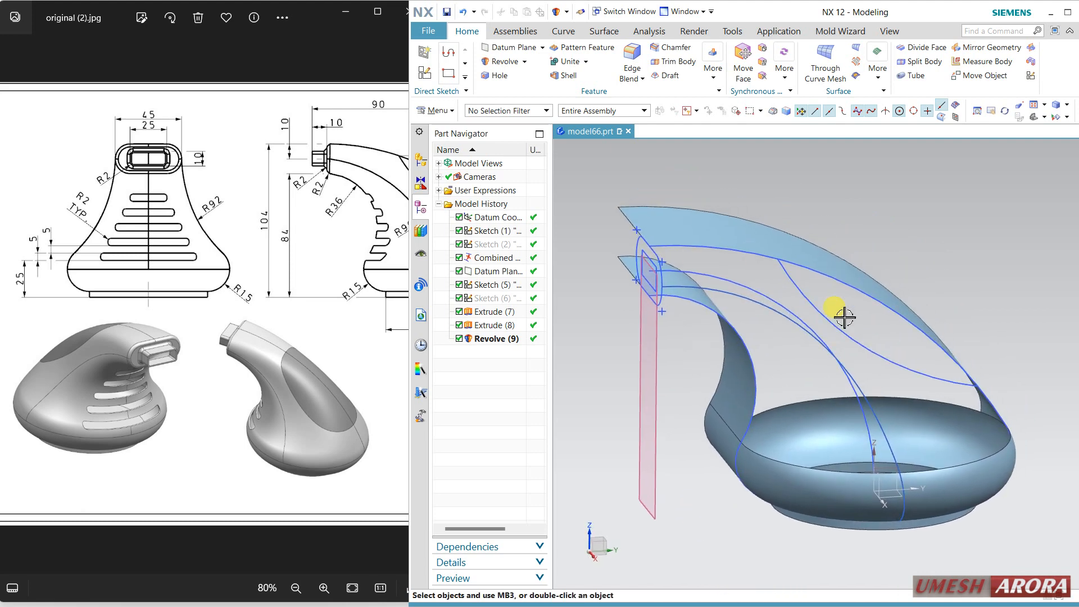
{"action": "double_click", "coordinate": [740, 240]}
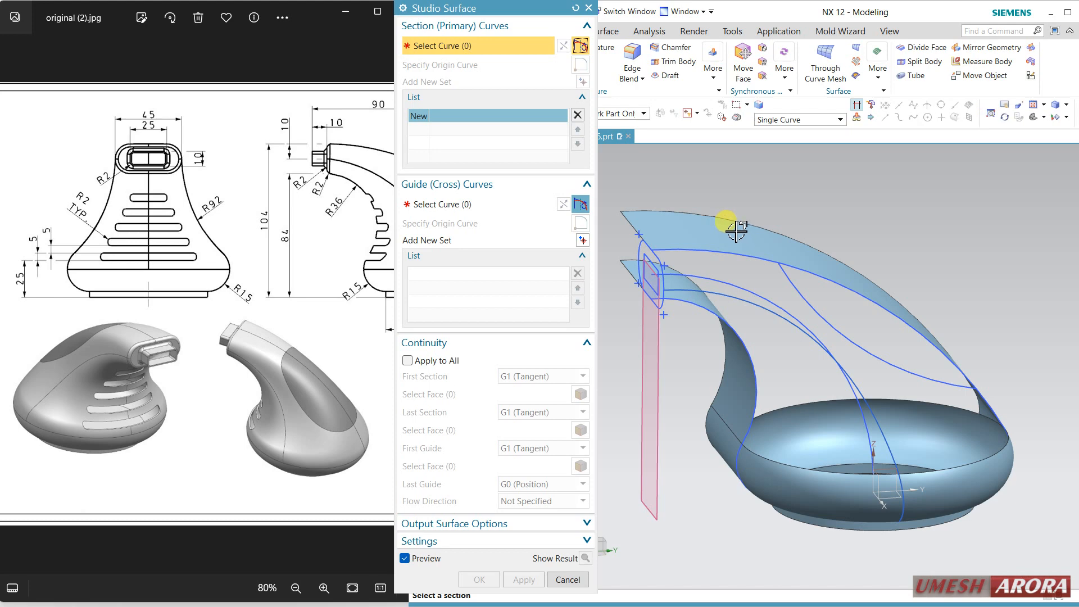
{"action": "left_click", "coordinate": [674, 298]}
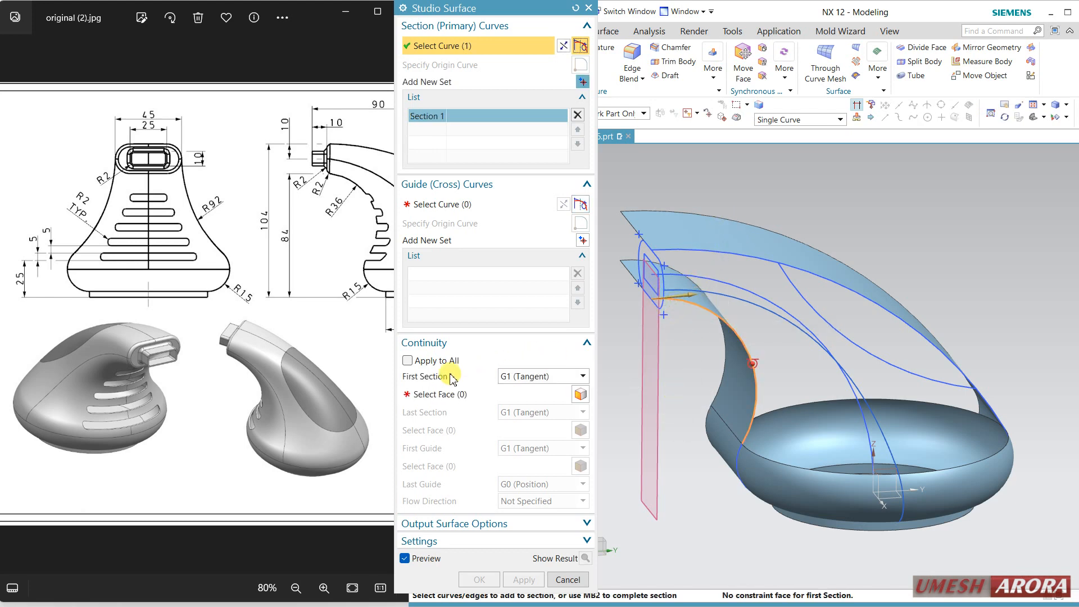
{"action": "left_click", "coordinate": [444, 394]}
{"action": "left_click", "coordinate": [695, 347]}
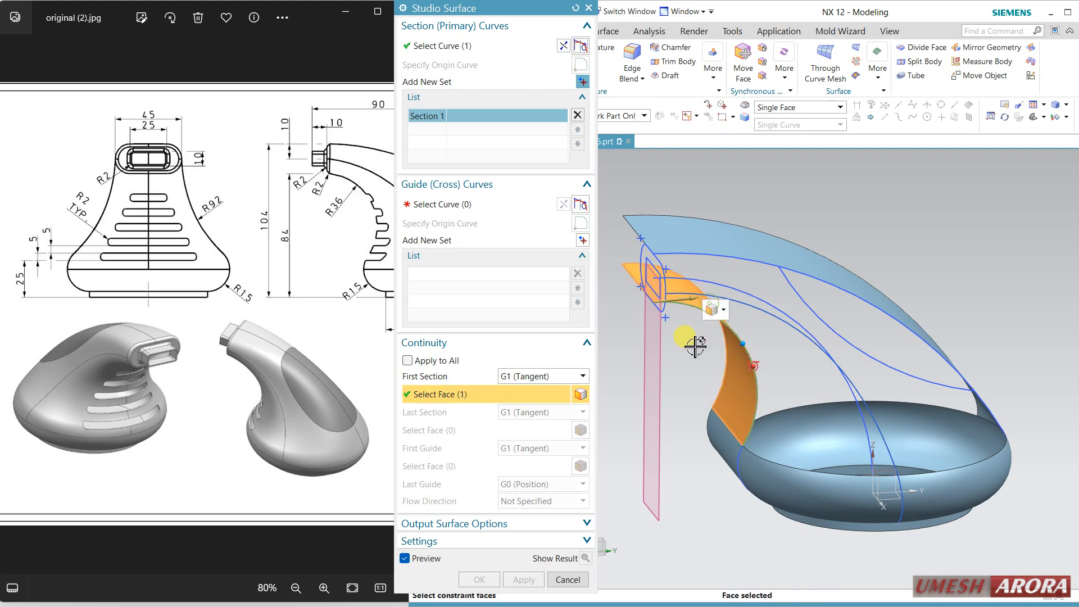
Add the upper part of the middle combined curve, above the revolved base sheet, as the second section
{"action": "left_click", "coordinate": [583, 81]}
{"action": "middle_click_drag", "start_coordinate": [787, 376], "coordinate": [807, 366]}
{"action": "left_click", "coordinate": [762, 312]}
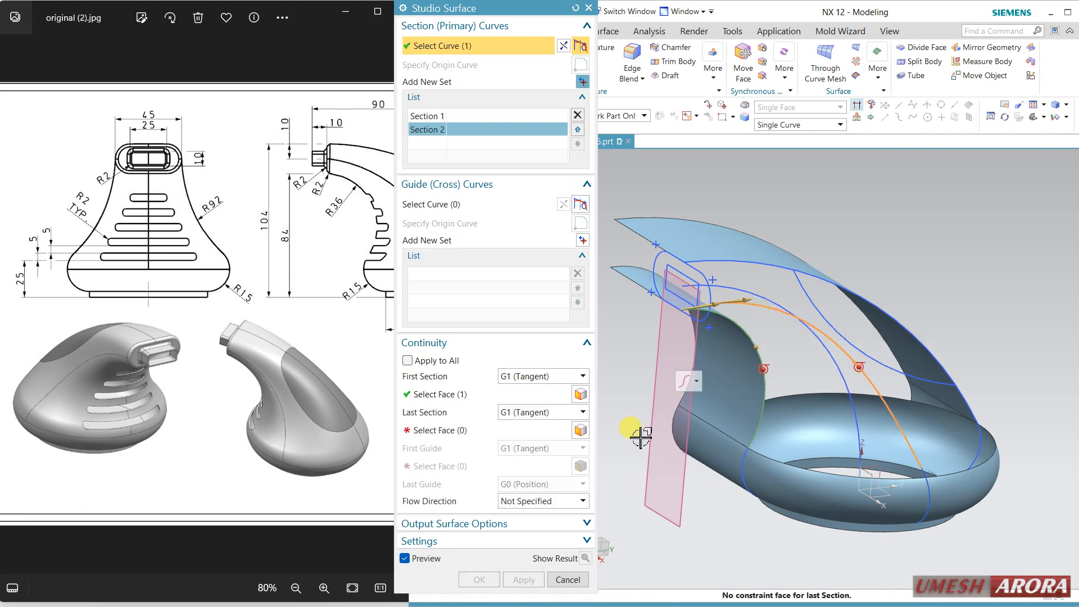
Try adding the middle curve's lower segment along the revolved base to the second section, and deselect that segment again
{"action": "middle_click_drag", "start_coordinate": [910, 481], "coordinate": [906, 469]}
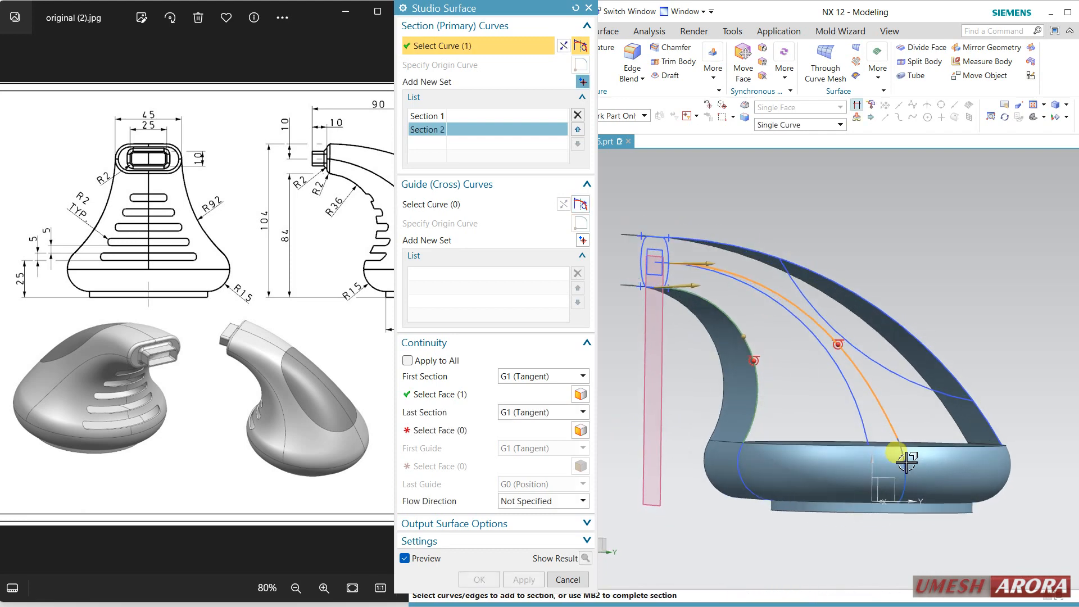
{"action": "mouse_move", "coordinate": [684, 508]}
{"action": "middle_mouse_down"}
{"action": "mouse_move", "coordinate": [691, 518]}
{"action": "mouse_move", "coordinate": [702, 508]}
{"action": "middle_mouse_up"}
{"action": "scroll", "coordinate": [912, 462], "scroll_direction": "up", "scroll_amount": 3}
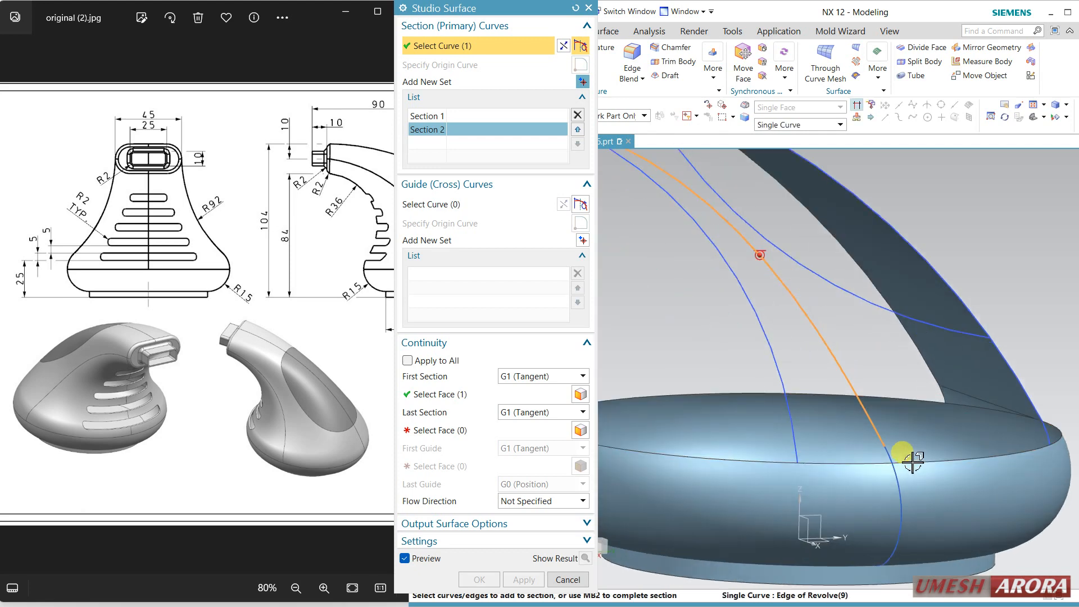
{"action": "left_click", "coordinate": [892, 457]}
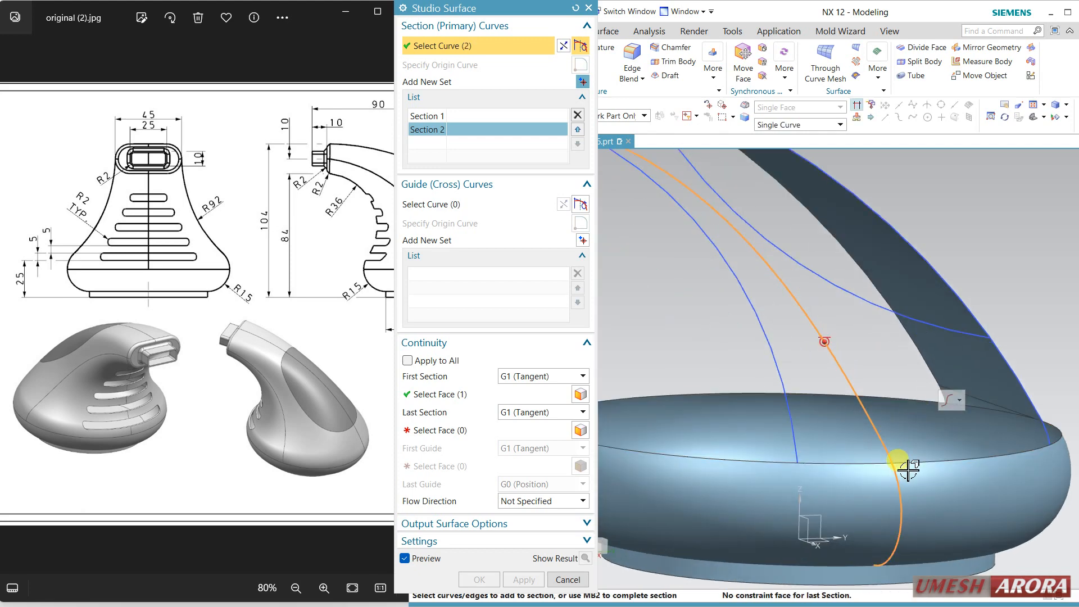
{"action": "scroll", "coordinate": [942, 447], "scroll_direction": "down", "scroll_amount": 2}
{"action": "mouse_move", "coordinate": [914, 475]}
{"action": "middle_mouse_down"}
{"action": "mouse_move", "coordinate": [946, 448]}
{"action": "mouse_move", "coordinate": [902, 474]}
{"action": "mouse_move", "coordinate": [922, 482]}
{"action": "mouse_move", "coordinate": [888, 469]}
{"action": "mouse_move", "coordinate": [916, 463]}
{"action": "mouse_move", "coordinate": [864, 454]}
{"action": "mouse_move", "coordinate": [866, 470]}
{"action": "mouse_move", "coordinate": [916, 470]}
{"action": "mouse_move", "coordinate": [905, 468]}
{"action": "middle_mouse_up"}
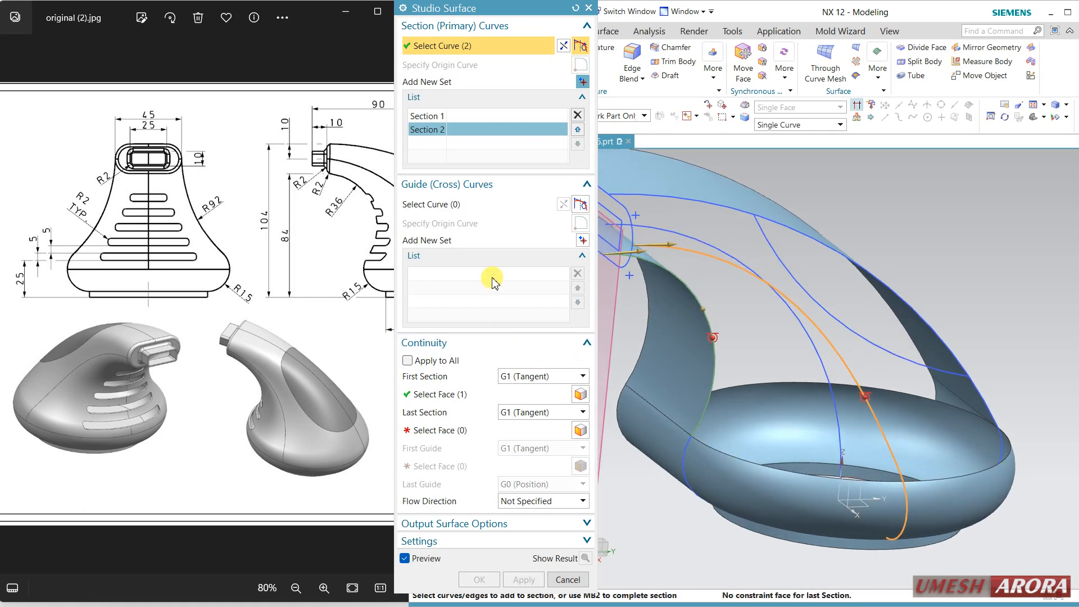
{"action": "left_click", "coordinate": [904, 506], "text": "shift"}
{"action": "mouse_move", "coordinate": [773, 419]}
{"action": "middle_mouse_down"}
{"action": "mouse_move", "coordinate": [764, 417]}
{"action": "mouse_move", "coordinate": [775, 421]}
{"action": "middle_mouse_up"}
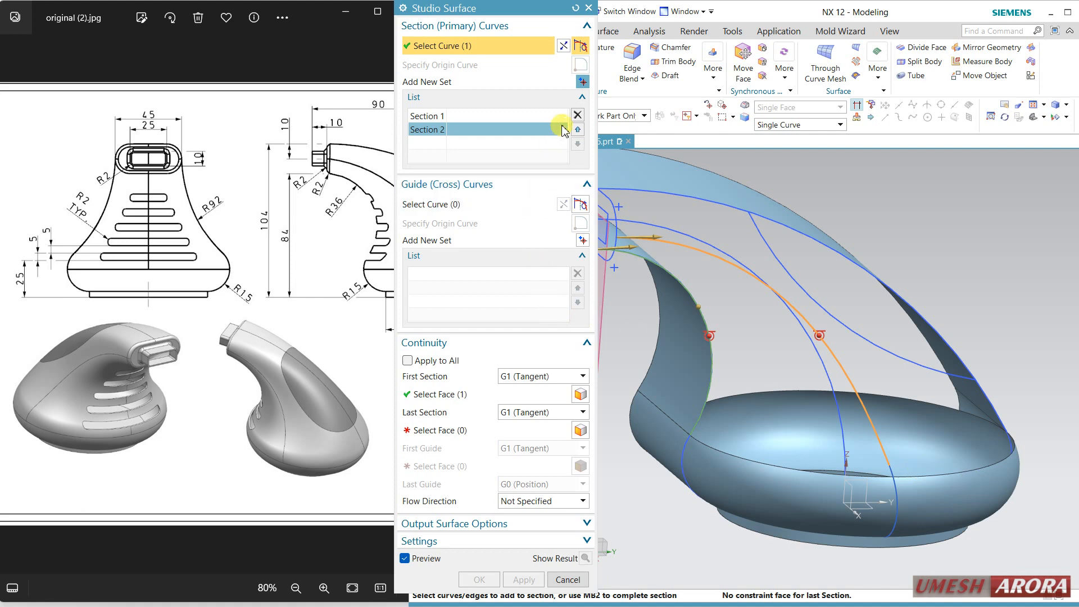
Add the whole outer back arc as third section without Stop at Intersection, and make it G1 (Tangent) to the outer back sheet's face
{"action": "left_click", "coordinate": [582, 82]}
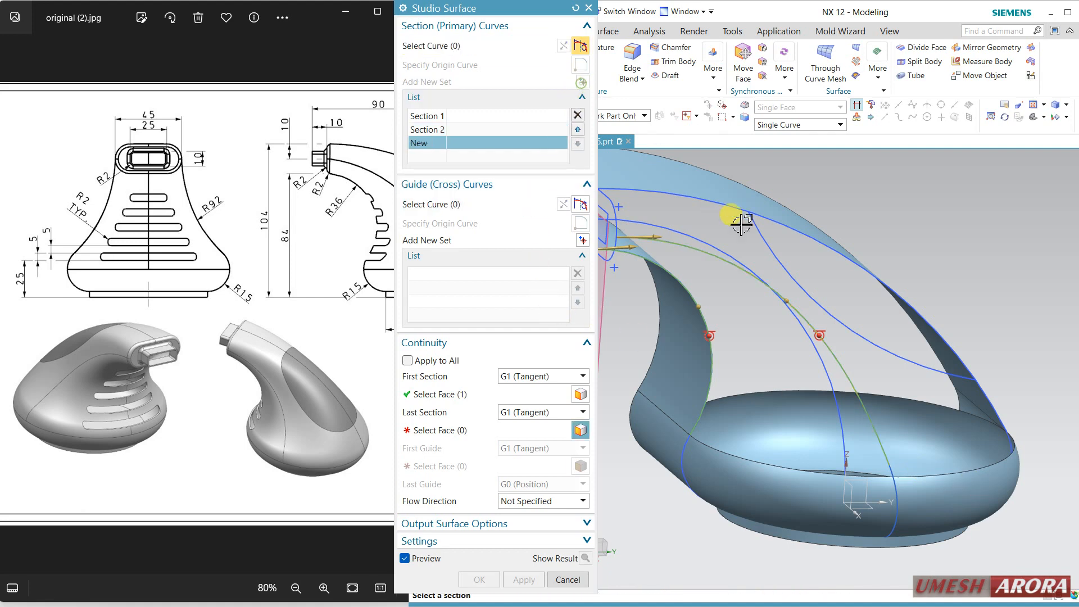
{"action": "left_click", "coordinate": [712, 203]}
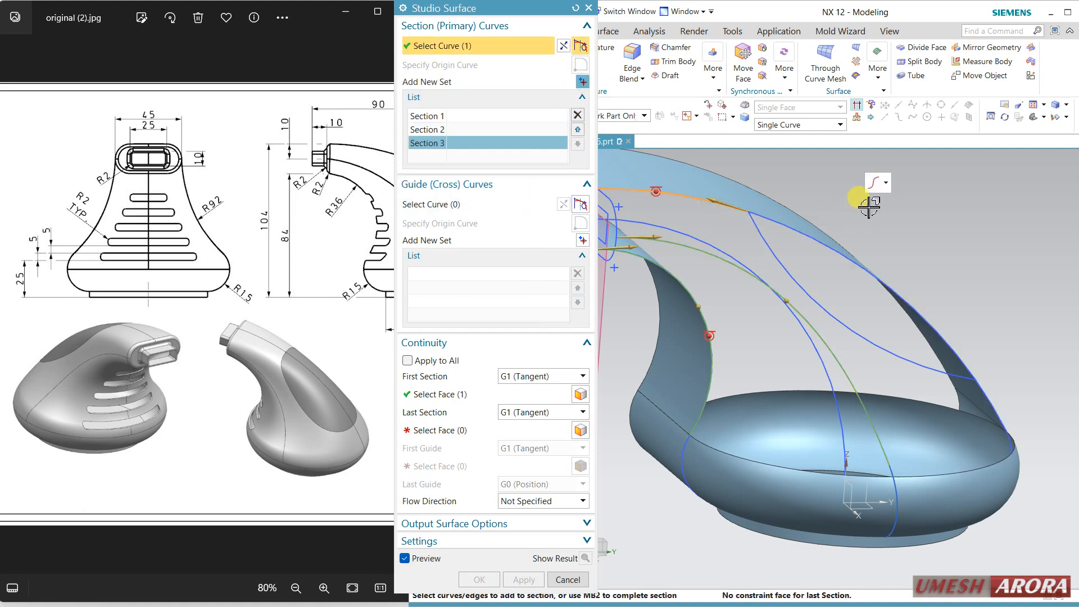
{"action": "left_click", "coordinate": [858, 105]}
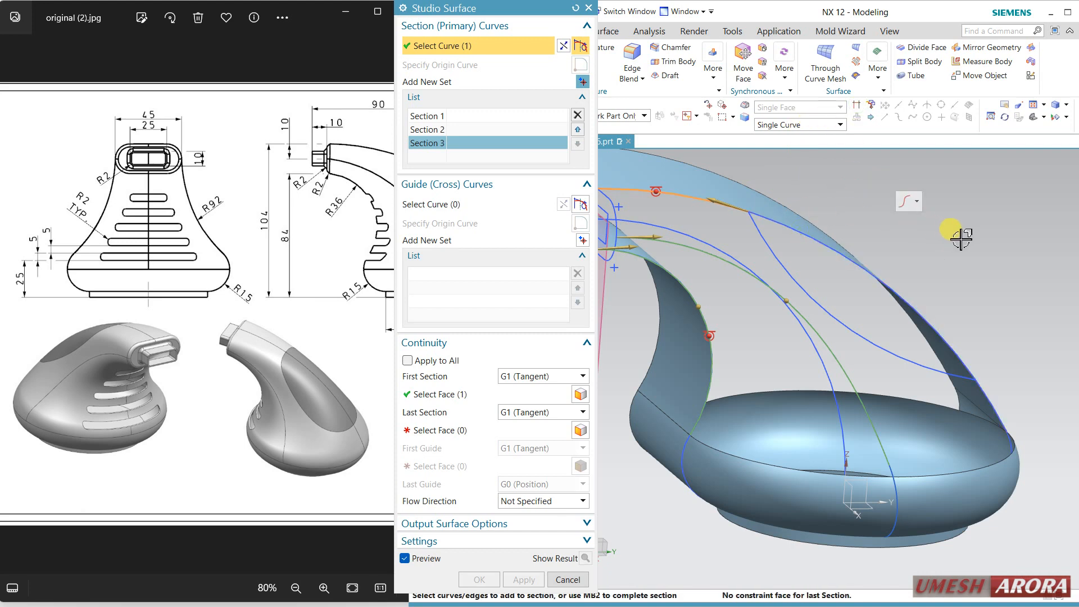
{"action": "left_click", "coordinate": [680, 197], "text": "shift"}
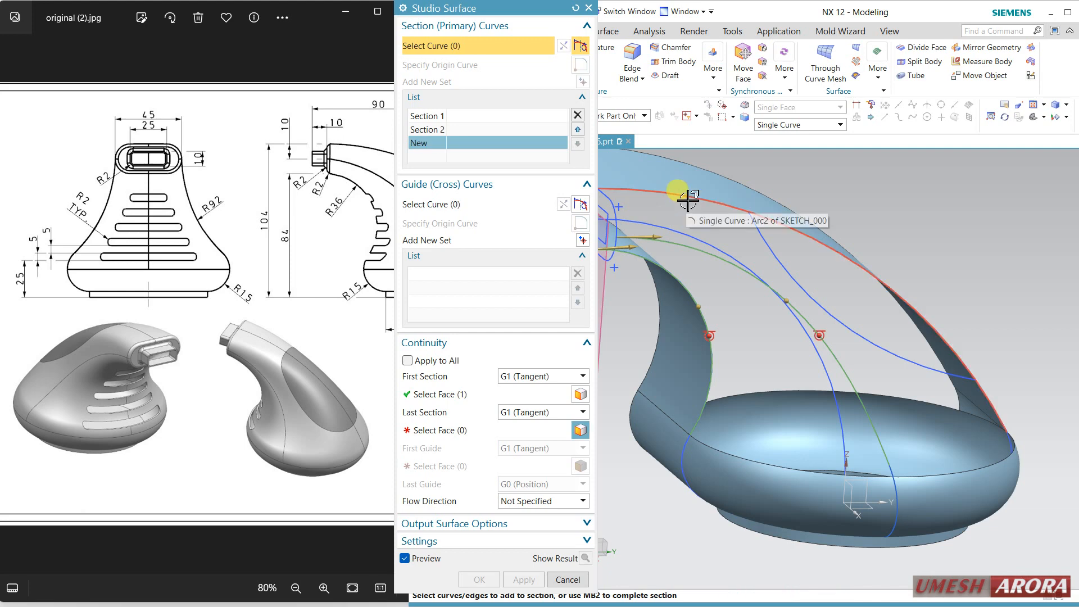
{"action": "left_click", "coordinate": [686, 198]}
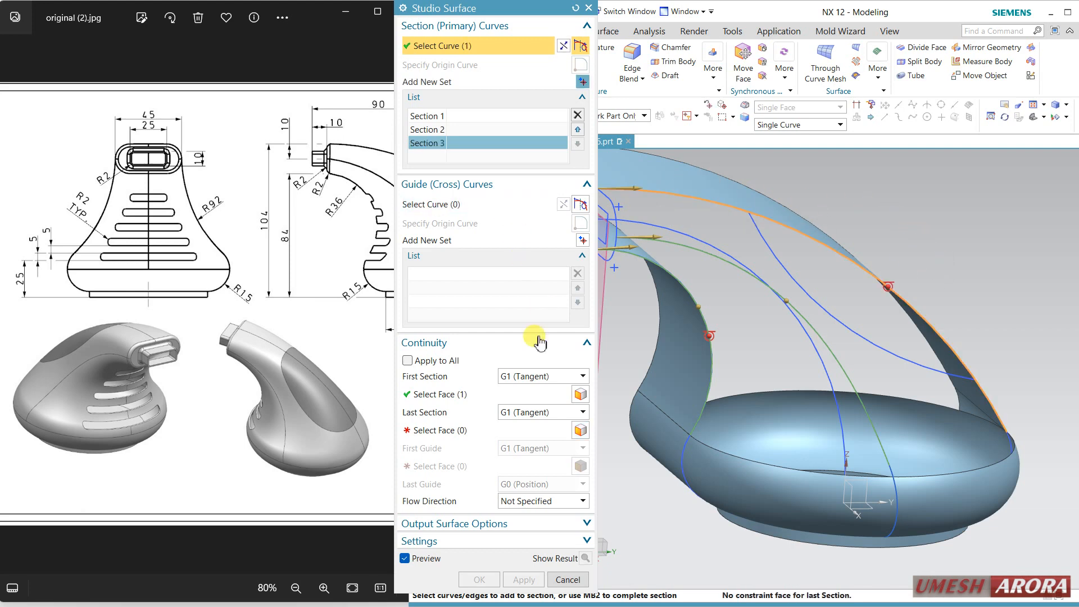
{"action": "left_click", "coordinate": [483, 430]}
{"action": "left_click", "coordinate": [713, 189]}
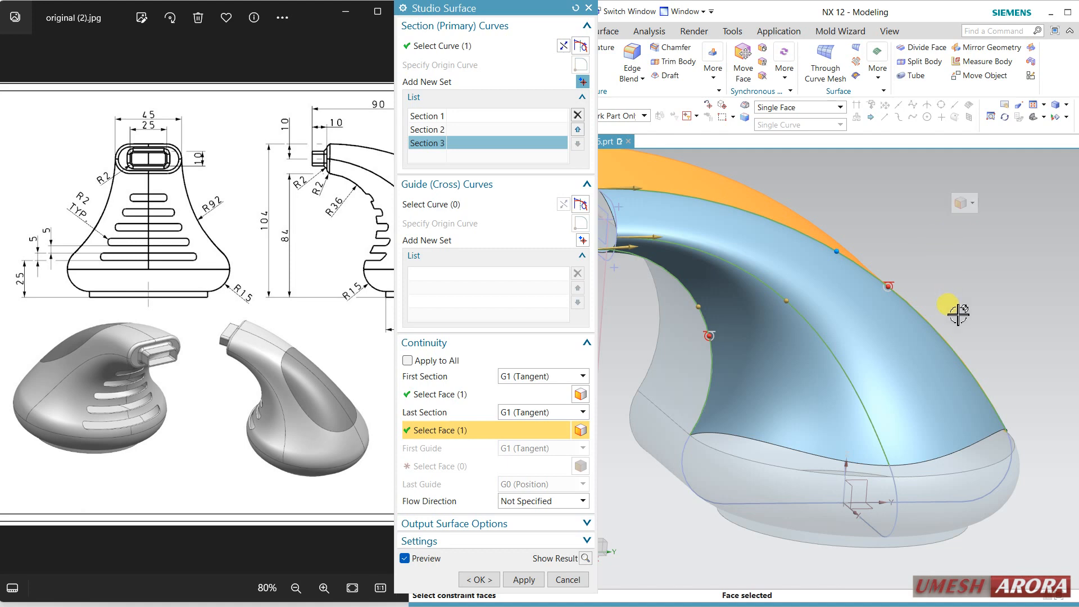
Start the first guide along the handle-end profile between the outer back and underside curves, with Stop at Intersection enabled
{"action": "middle_click_drag", "start_coordinate": [818, 337], "coordinate": [896, 373]}
{"action": "left_click", "coordinate": [462, 205]}
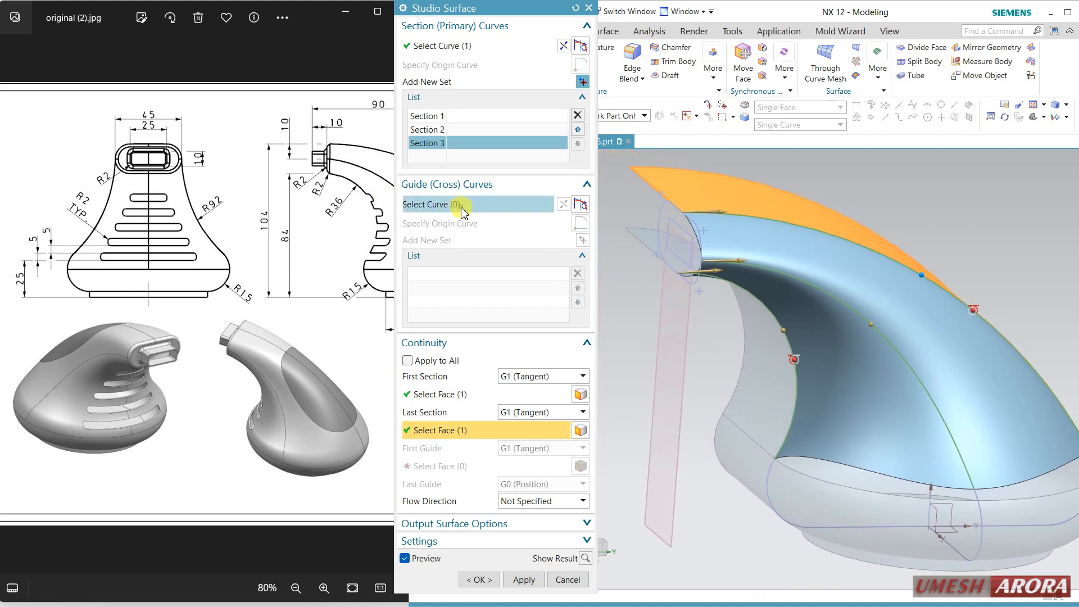
{"action": "scroll", "coordinate": [694, 221], "scroll_direction": "up", "scroll_amount": 3}
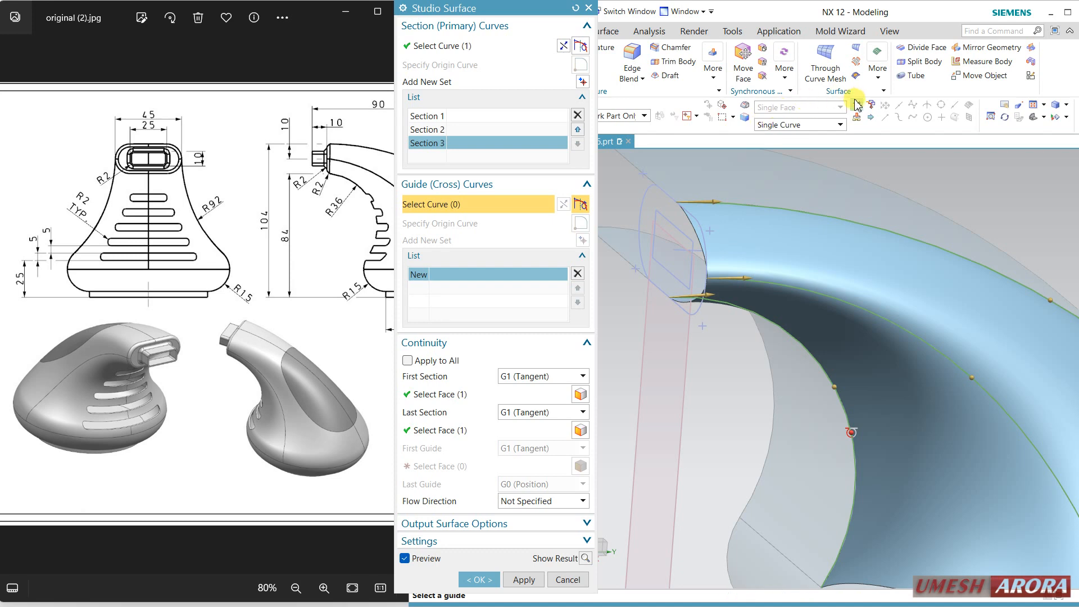
{"action": "left_click", "coordinate": [696, 215]}
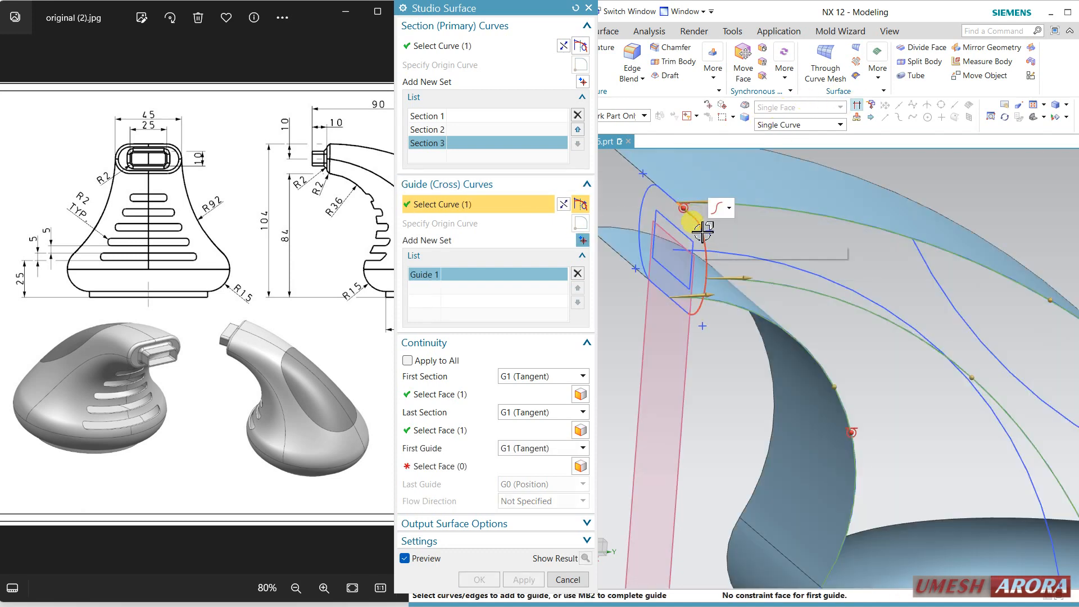
{"action": "left_click", "coordinate": [698, 307]}
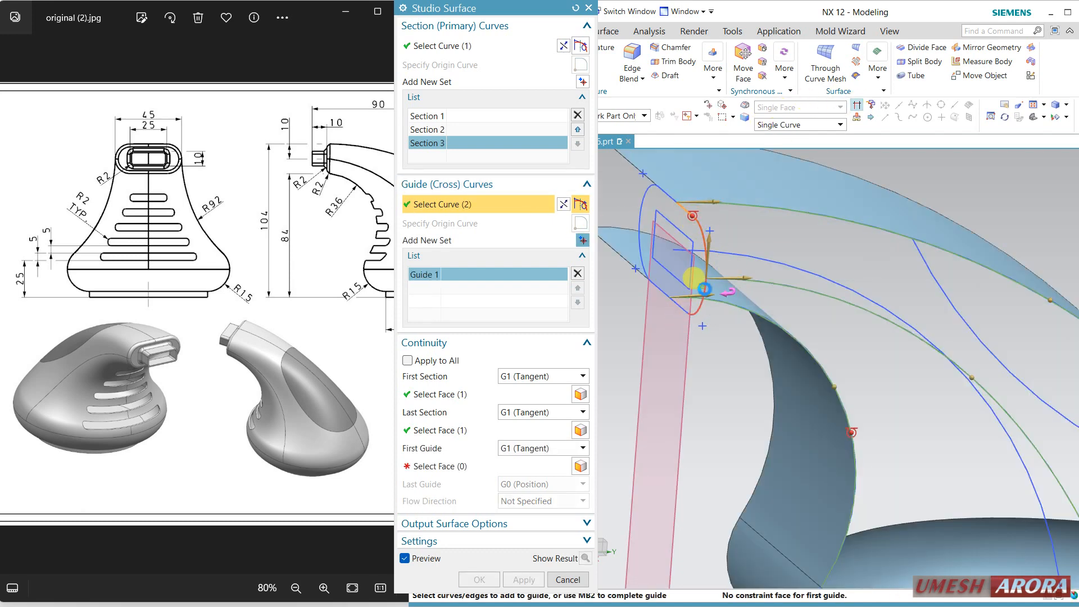
{"action": "left_click", "coordinate": [681, 307]}
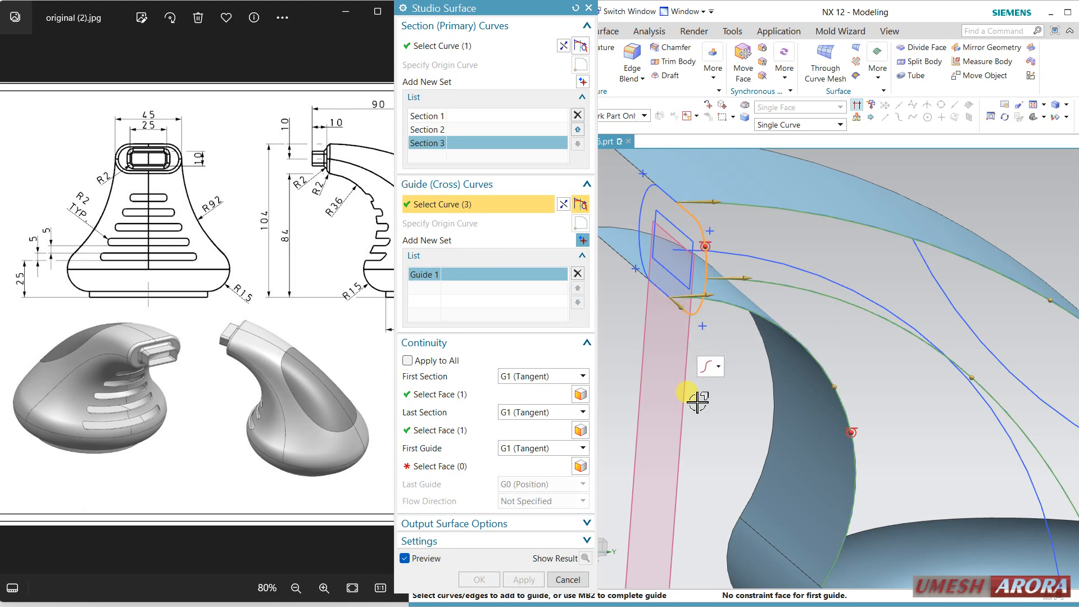
{"action": "scroll", "coordinate": [672, 433], "scroll_direction": "down", "scroll_amount": 1}
{"action": "left_click", "coordinate": [513, 449]}
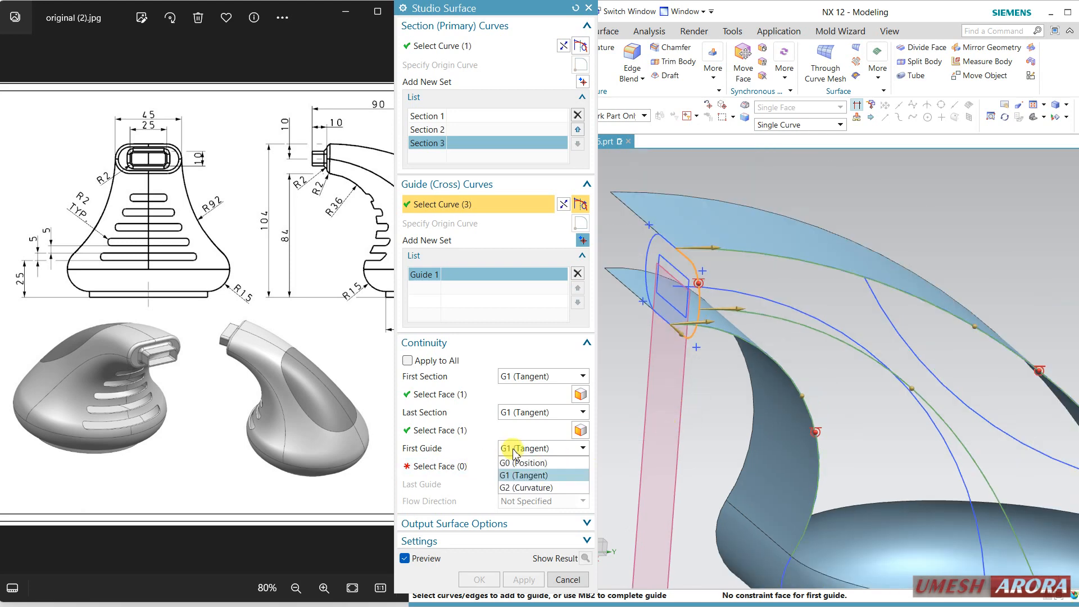
{"action": "left_click", "coordinate": [518, 463]}
{"action": "scroll", "coordinate": [689, 389], "scroll_direction": "down", "scroll_amount": 2}
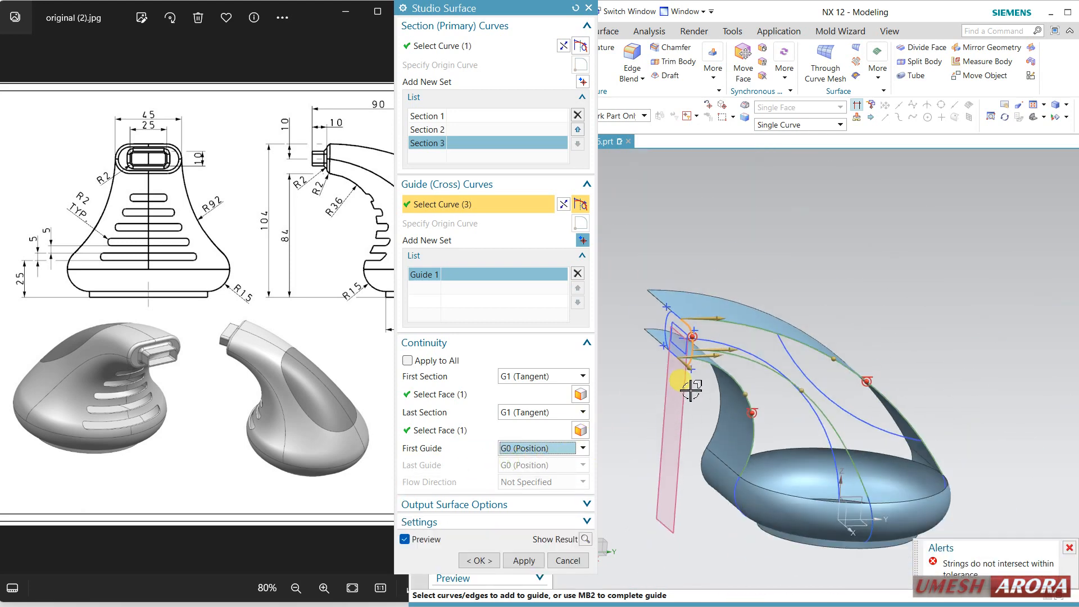
{"action": "middle_click_drag", "start_coordinate": [895, 497], "coordinate": [785, 477]}
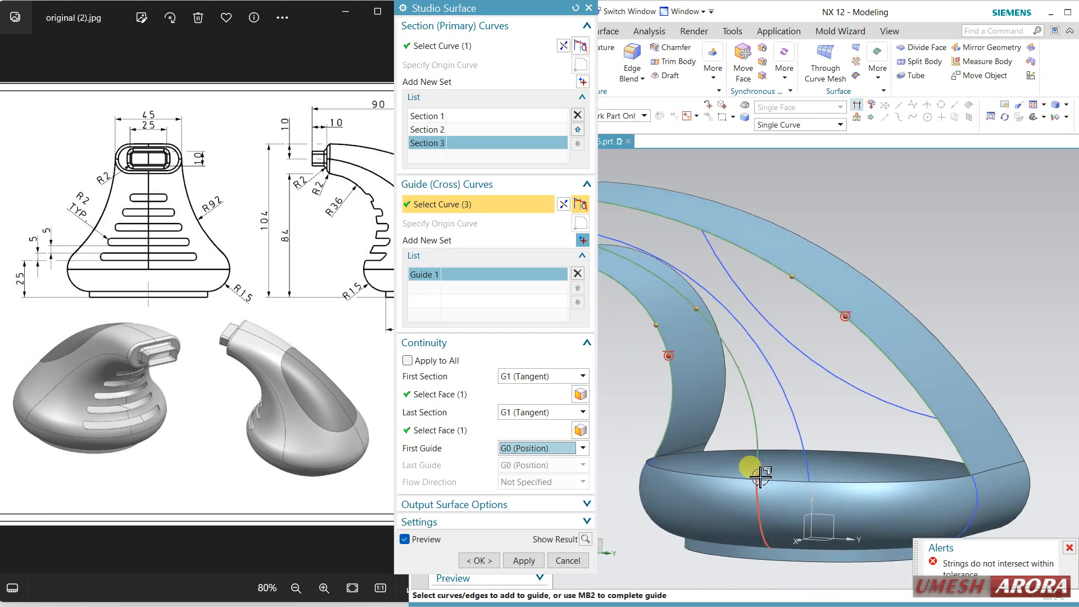
{"action": "left_click", "coordinate": [558, 560]}
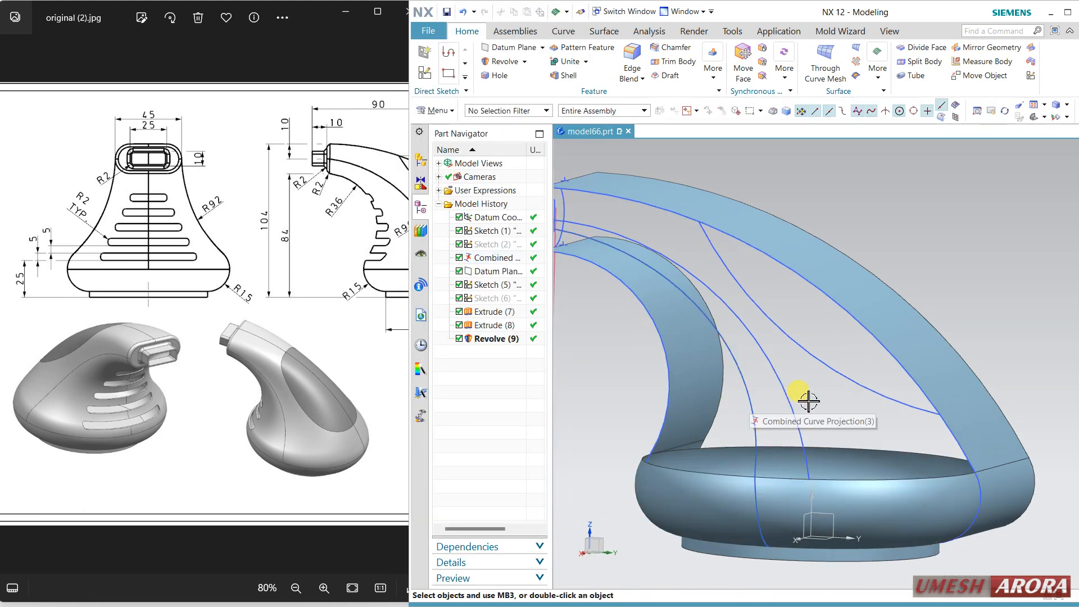
Define a datum plane parallel to the base XY plane through the arc center of the revolved body's upper edge
{"action": "middle_click_drag", "start_coordinate": [809, 400], "coordinate": [838, 410]}
{"action": "middle_click_drag", "start_coordinate": [962, 366], "coordinate": [963, 366]}
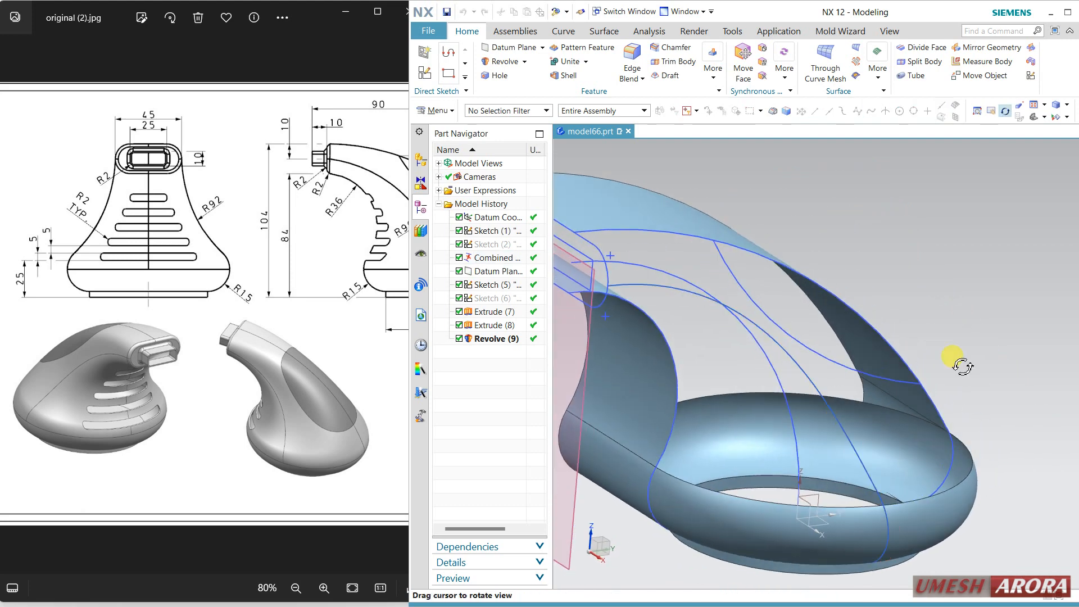
{"action": "middle_click_drag", "start_coordinate": [973, 261], "coordinate": [973, 261]}
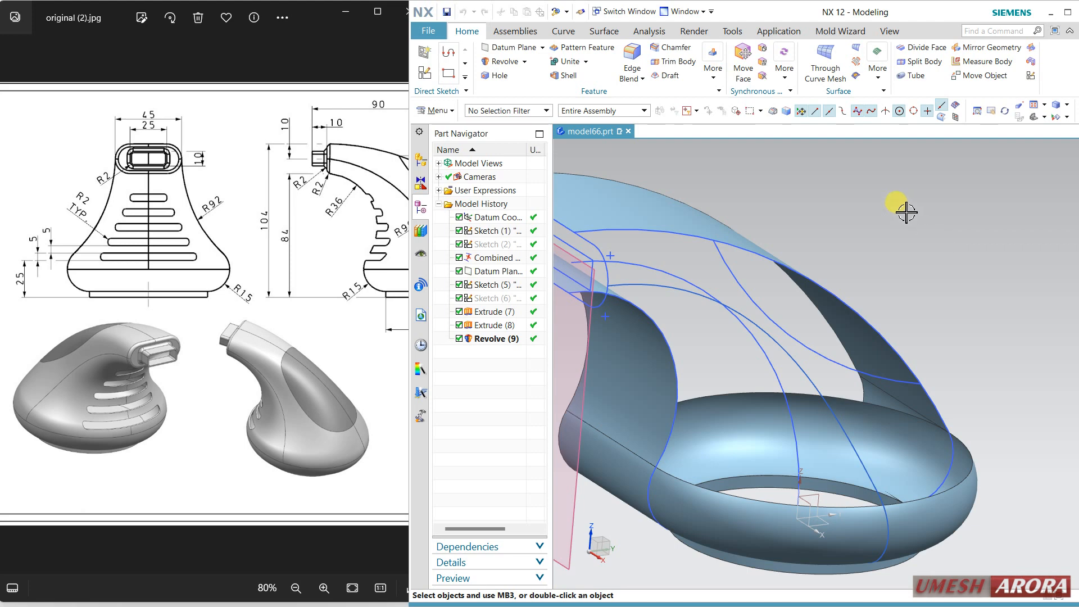
{"action": "left_click", "coordinate": [508, 48]}
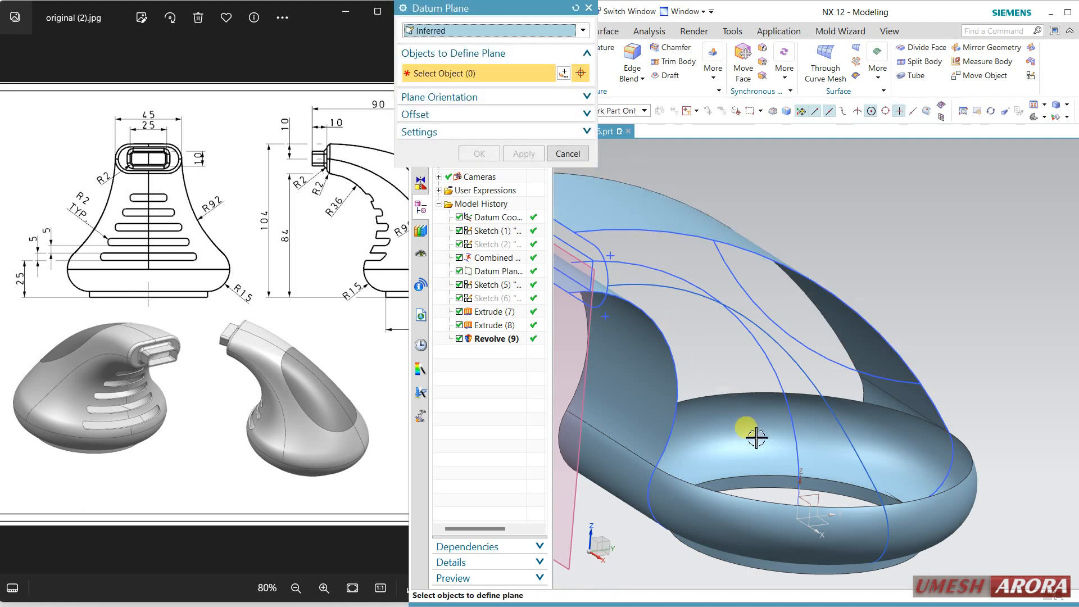
{"action": "left_click", "coordinate": [817, 512]}
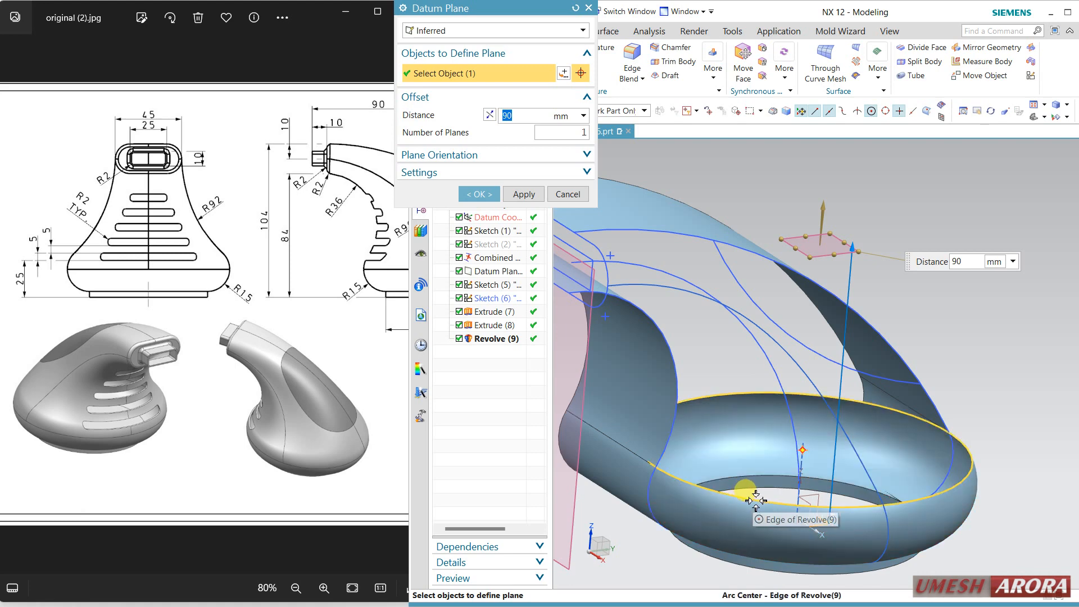
{"action": "left_click", "coordinate": [755, 500]}
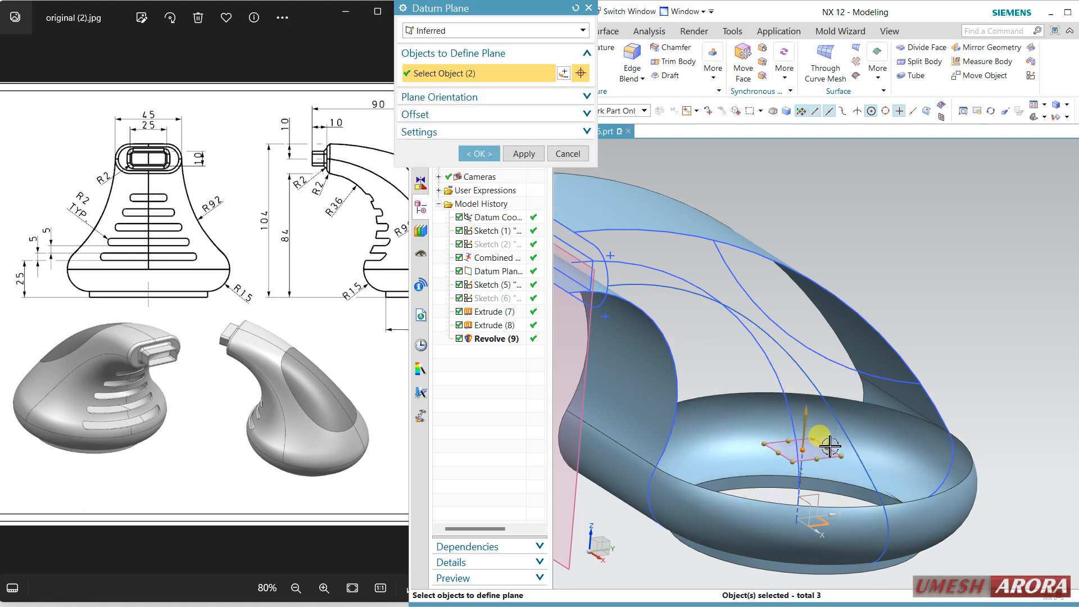
Enlarge the new horizontal datum plane to about 74 mm long and 147 mm high, and create it
{"action": "left_click_drag", "start_coordinate": [835, 446], "coordinate": [971, 429]}
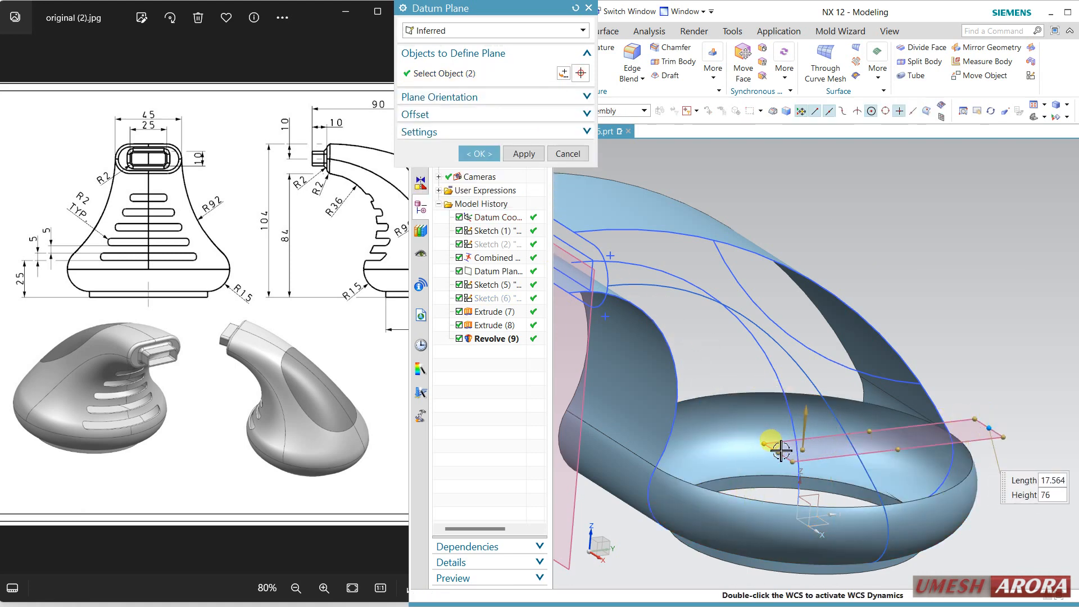
{"action": "left_click_drag", "start_coordinate": [781, 450], "coordinate": [604, 449]}
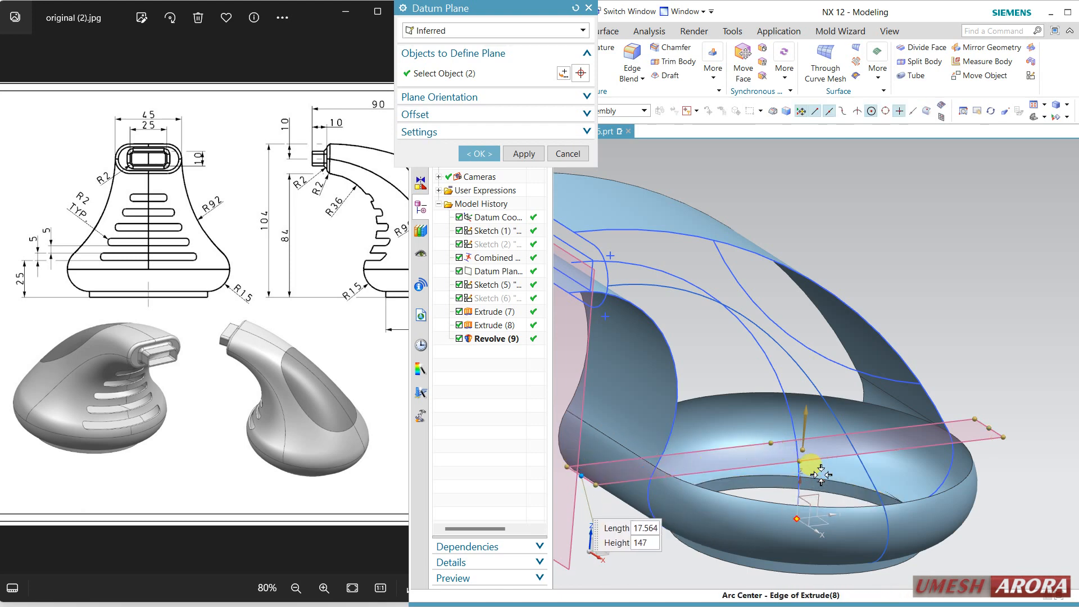
{"action": "left_click_drag", "start_coordinate": [821, 474], "coordinate": [894, 562]}
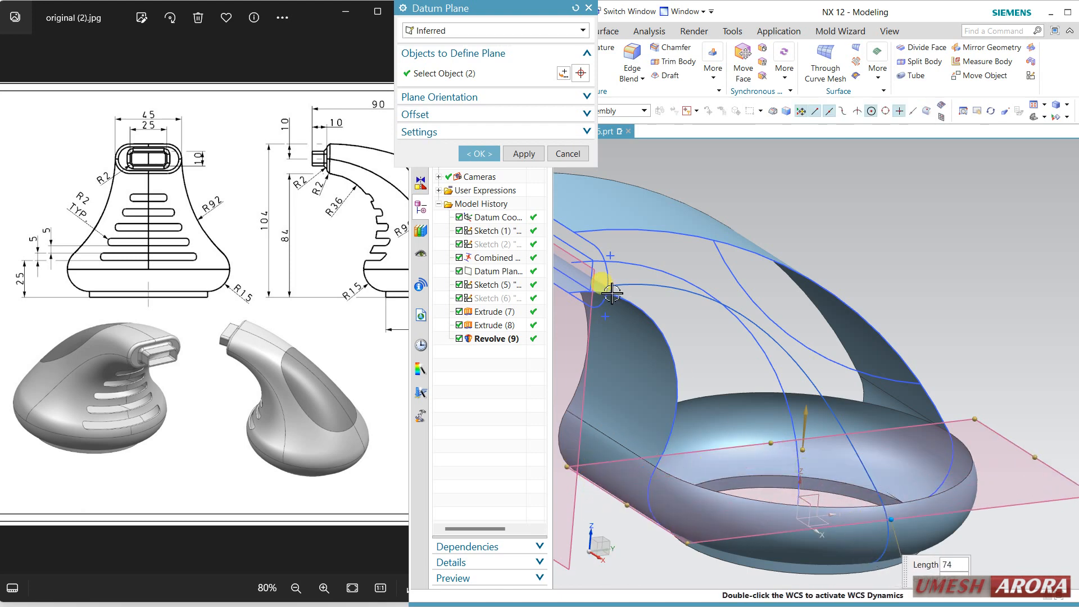
{"action": "left_click", "coordinate": [491, 157]}
Set up a Trim Curve operation that divides curves instead of trimming them
{"action": "middle_click_drag", "start_coordinate": [933, 291], "coordinate": [915, 275]}
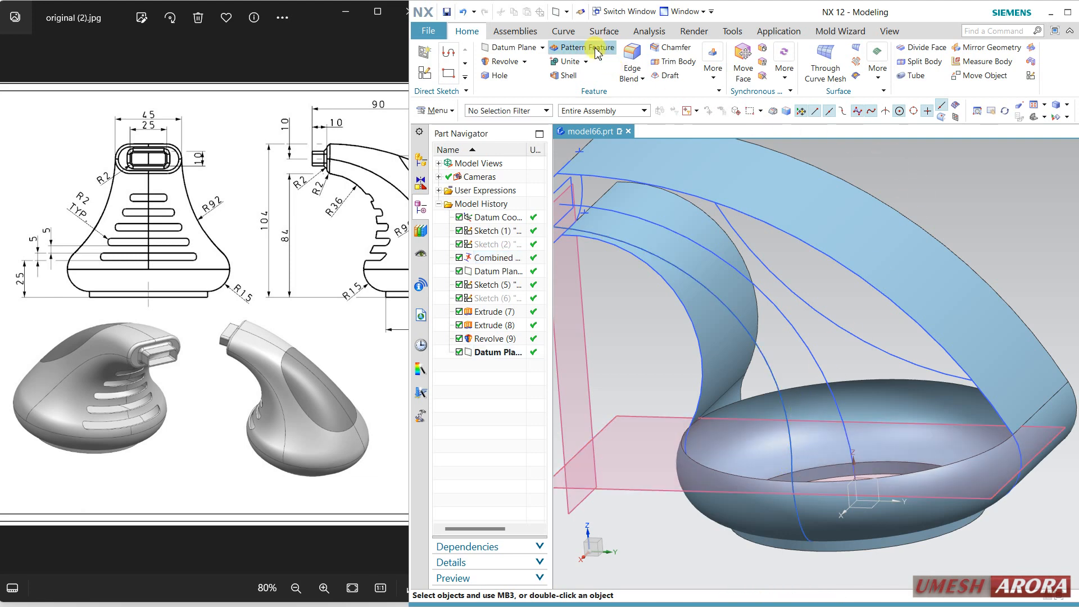
{"action": "left_click", "coordinate": [563, 31]}
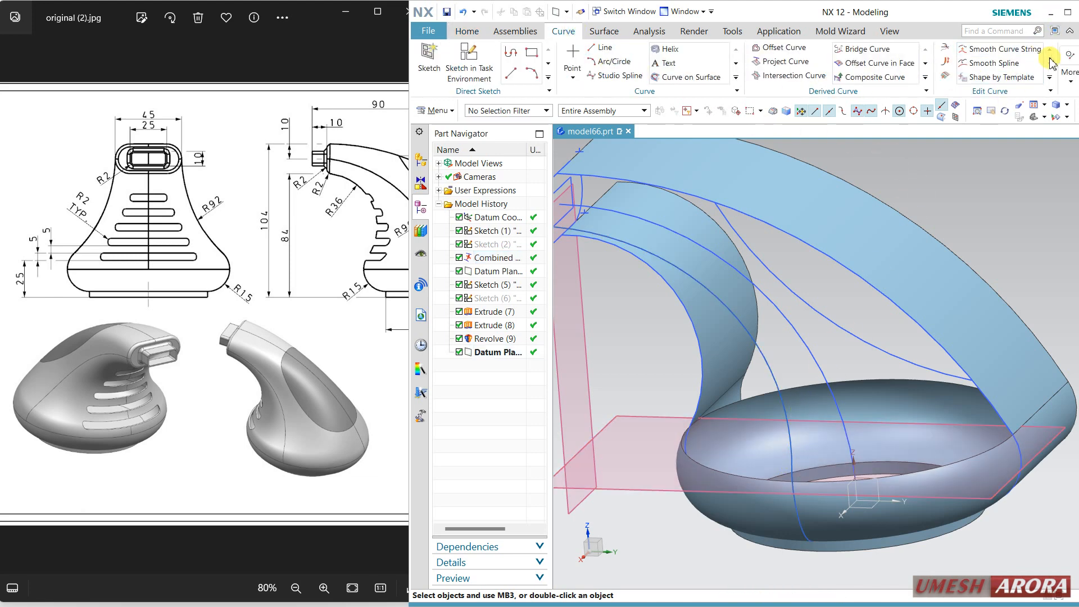
{"action": "left_click", "coordinate": [1067, 83]}
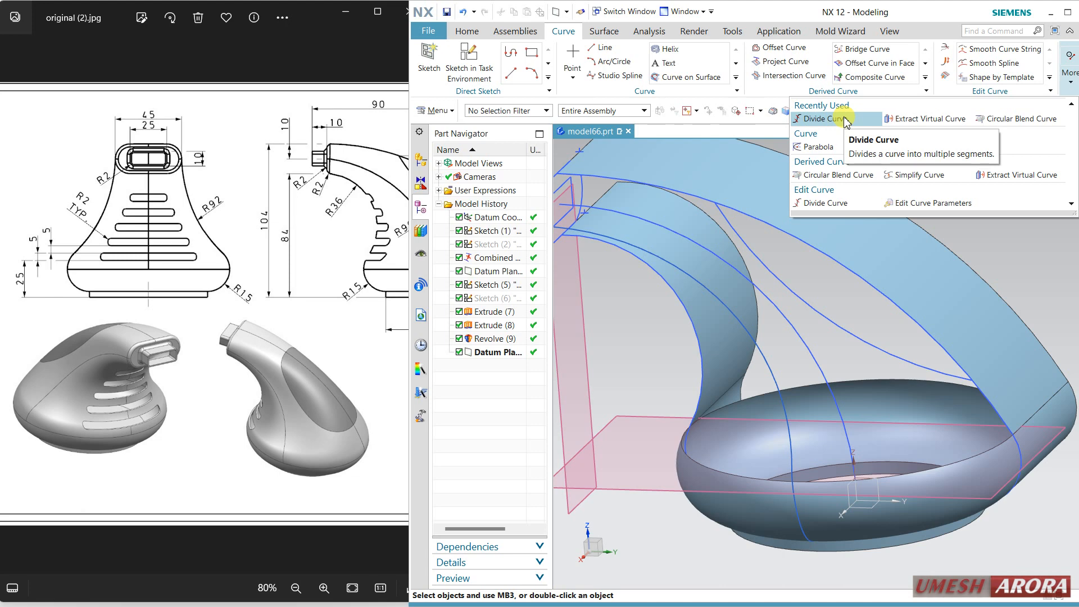
{"action": "left_click", "coordinate": [925, 77]}
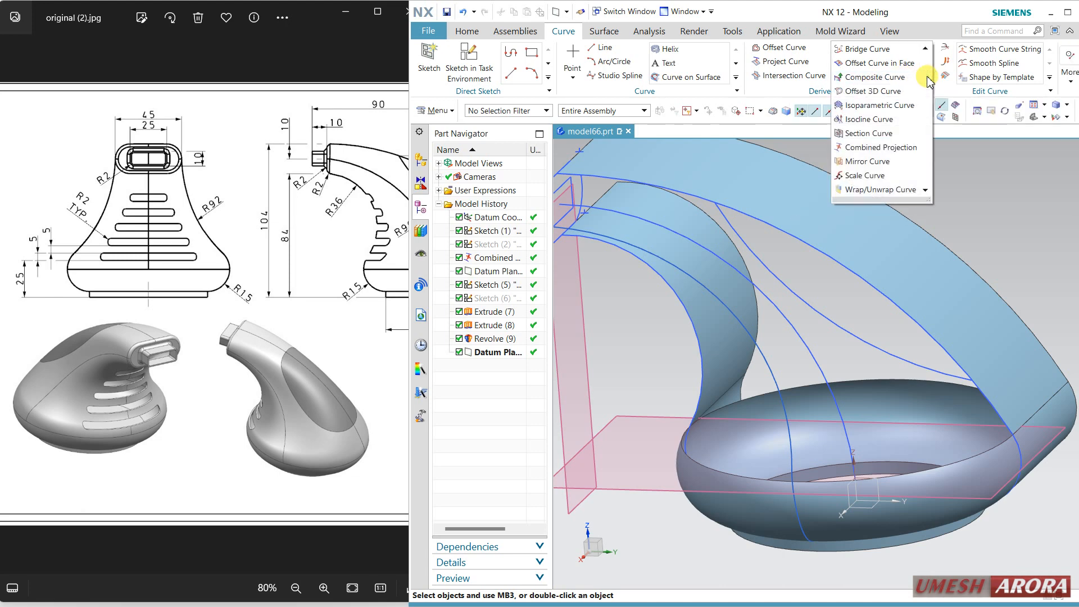
{"action": "left_click", "coordinate": [1043, 87]}
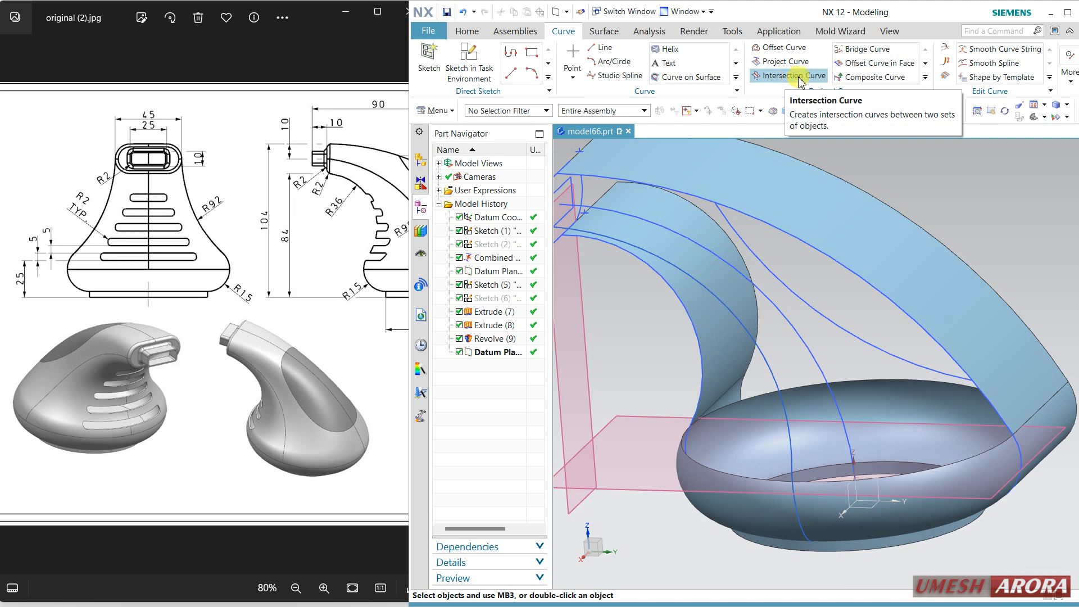
{"action": "left_click", "coordinate": [942, 52]}
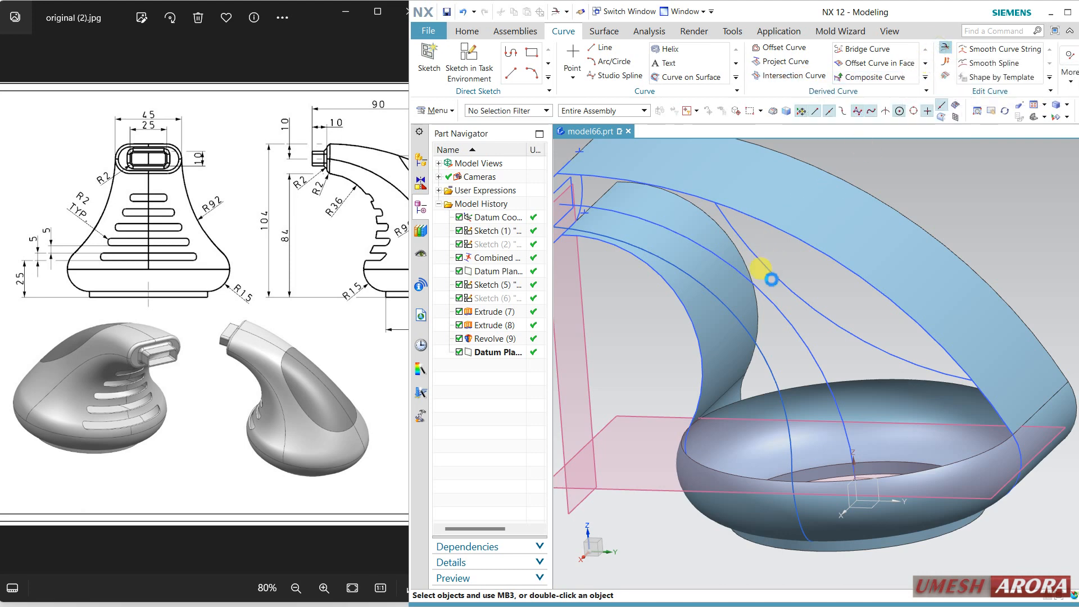
{"action": "left_click", "coordinate": [573, 190]}
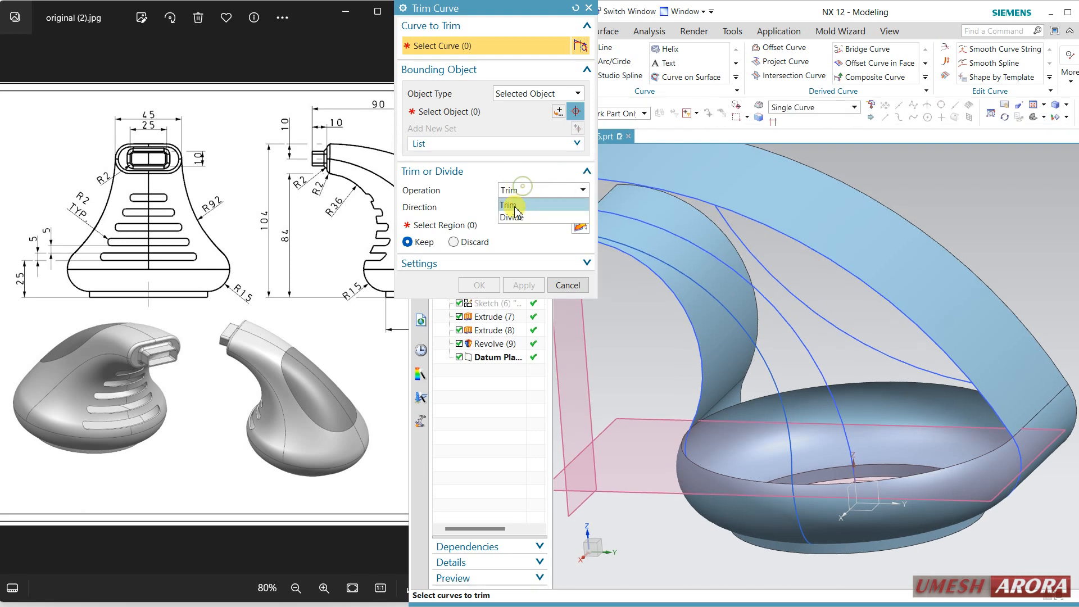
{"action": "left_click", "coordinate": [511, 210]}
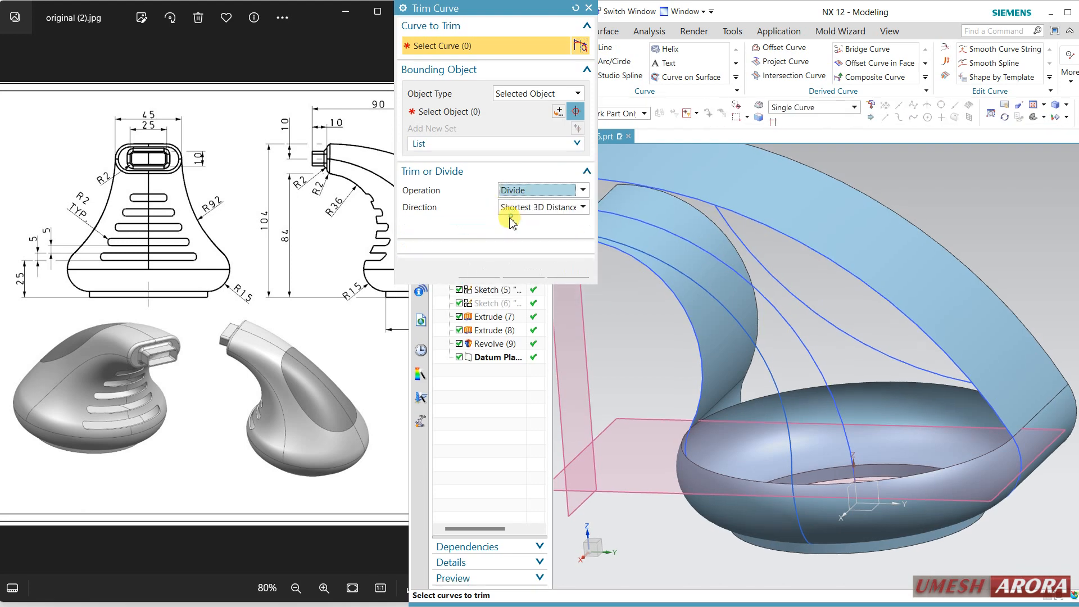
Divide the lower segment of the combined projected curve where it crosses the horizontal datum plane
{"action": "left_click", "coordinate": [760, 354]}
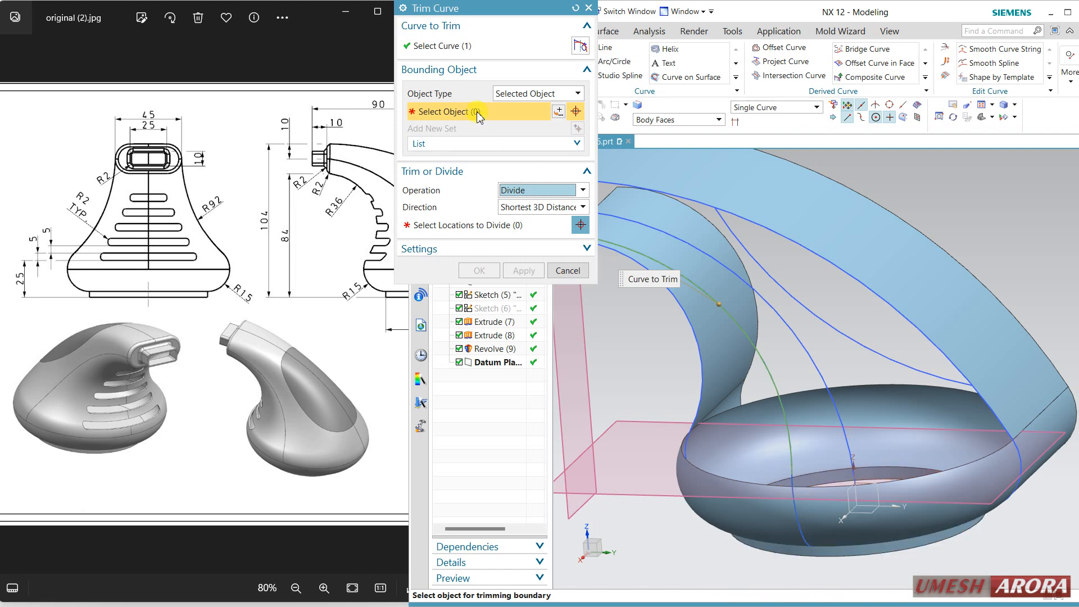
{"action": "left_click", "coordinate": [477, 46]}
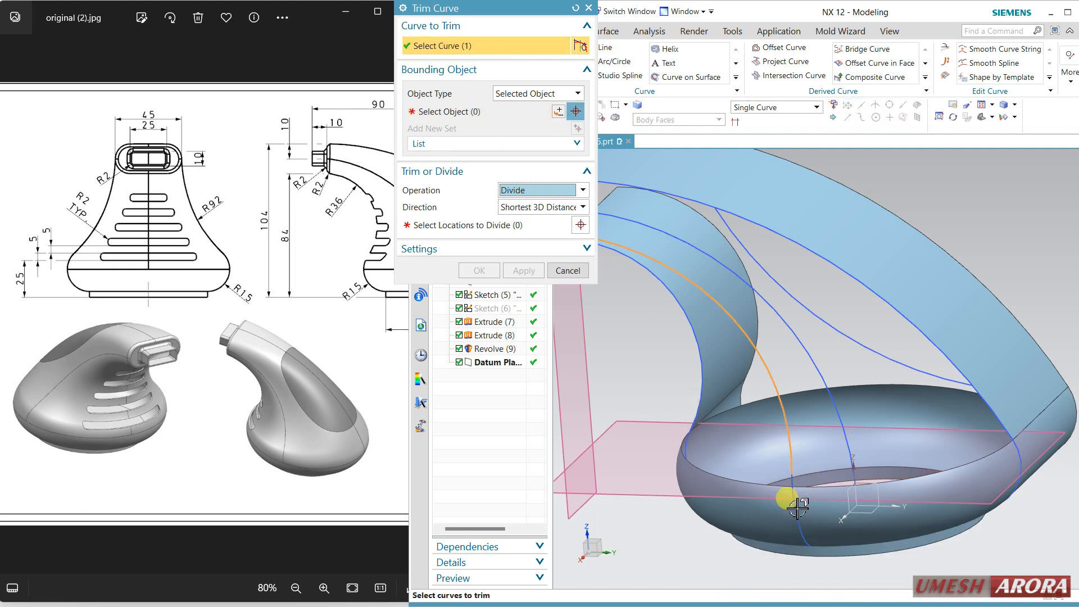
{"action": "left_click", "coordinate": [780, 386], "text": "shift"}
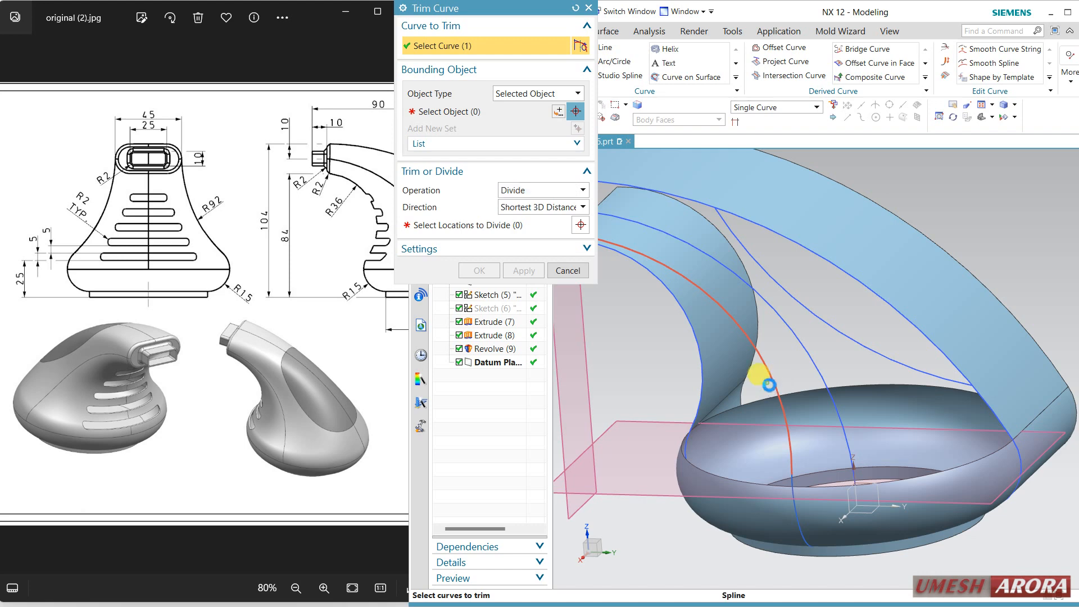
{"action": "left_click", "coordinate": [796, 496]}
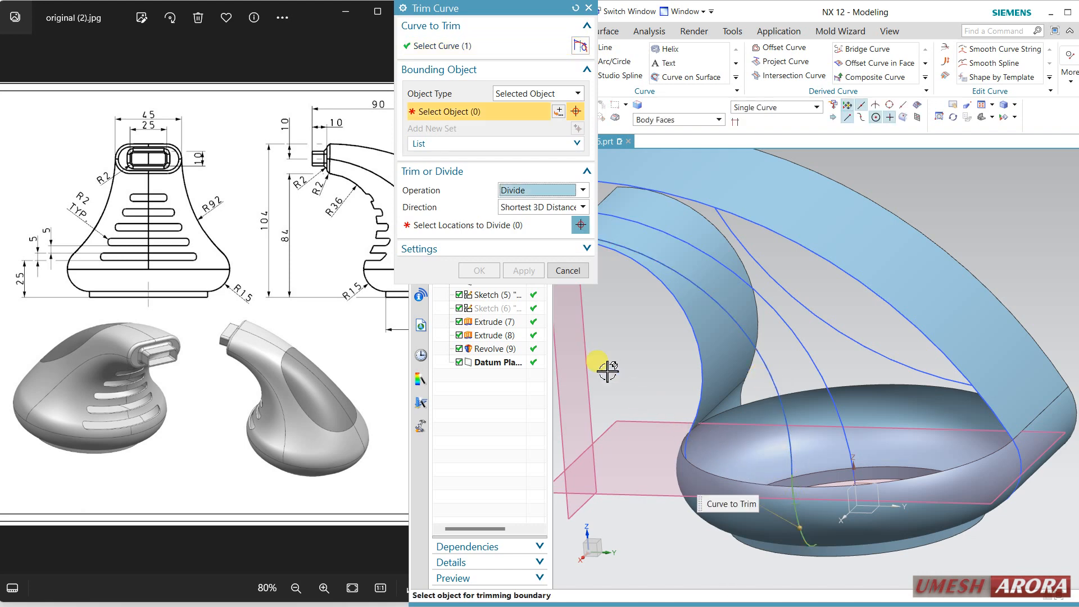
{"action": "left_click", "coordinate": [657, 422]}
{"action": "left_click", "coordinate": [474, 226]}
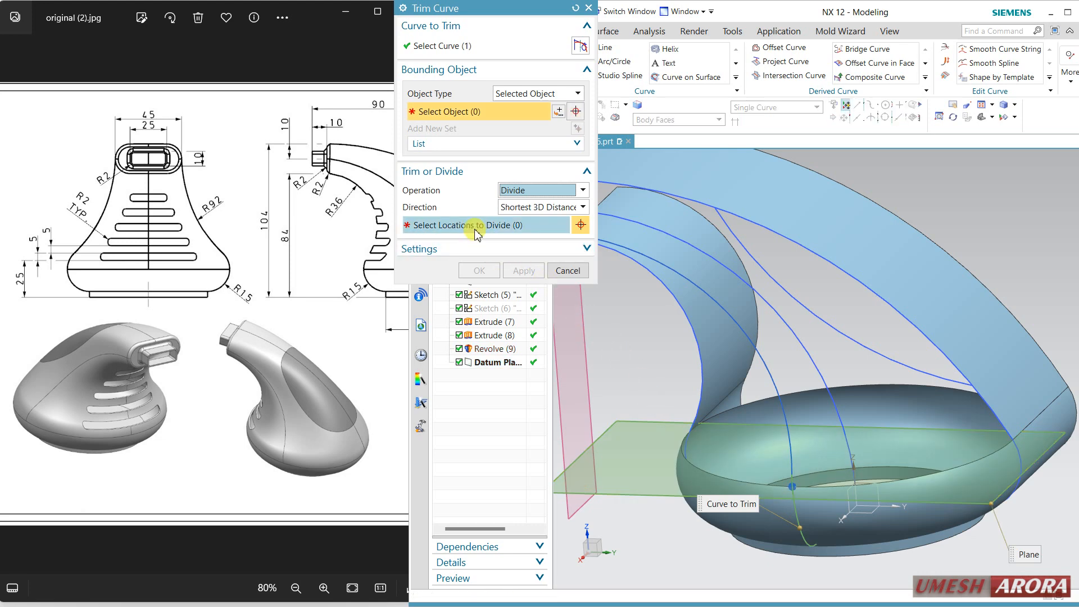
{"action": "left_click", "coordinate": [788, 491]}
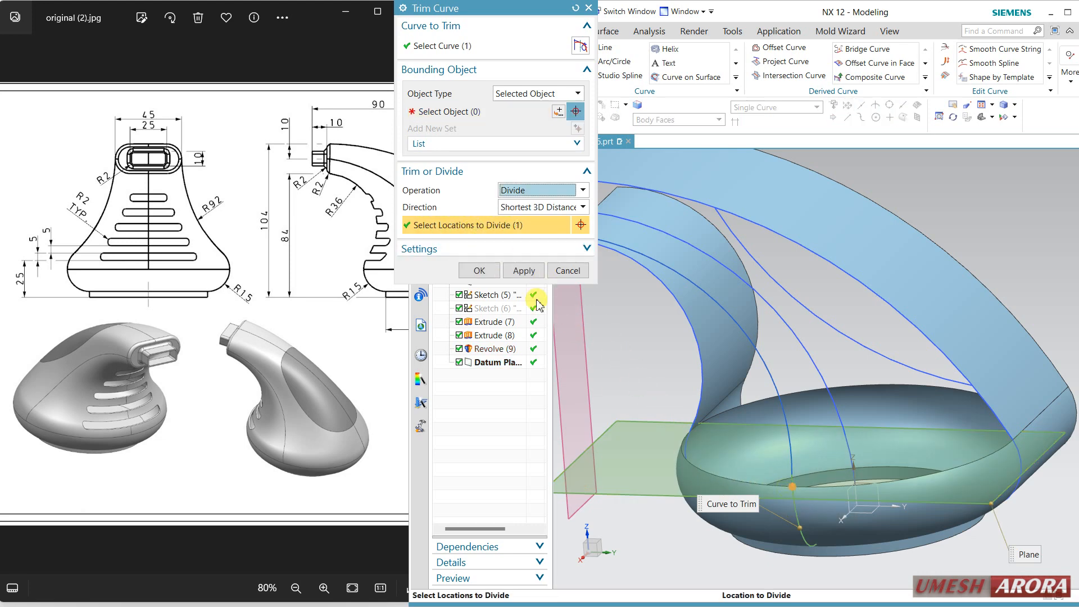
{"action": "left_click", "coordinate": [481, 264]}
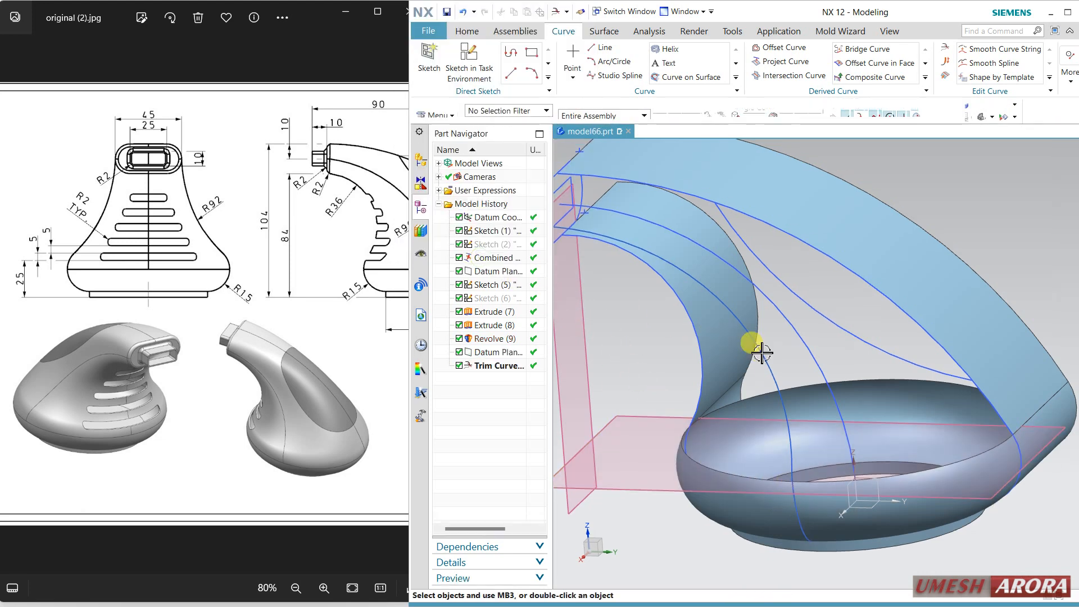
{"action": "left_click", "coordinate": [468, 73]}
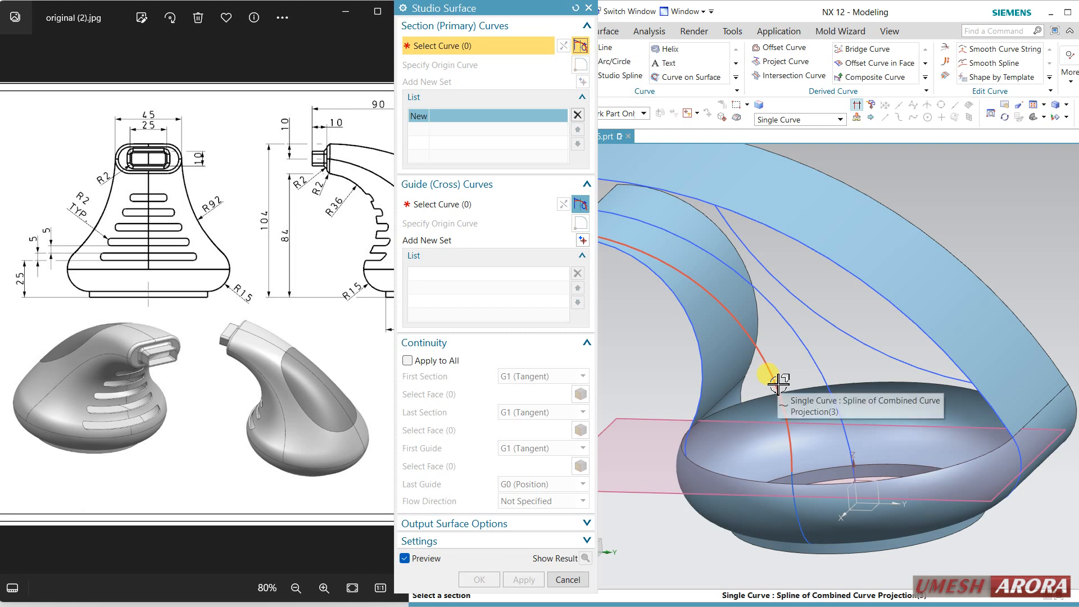
{"action": "left_click", "coordinate": [767, 347]}
{"action": "left_click", "coordinate": [793, 475]}
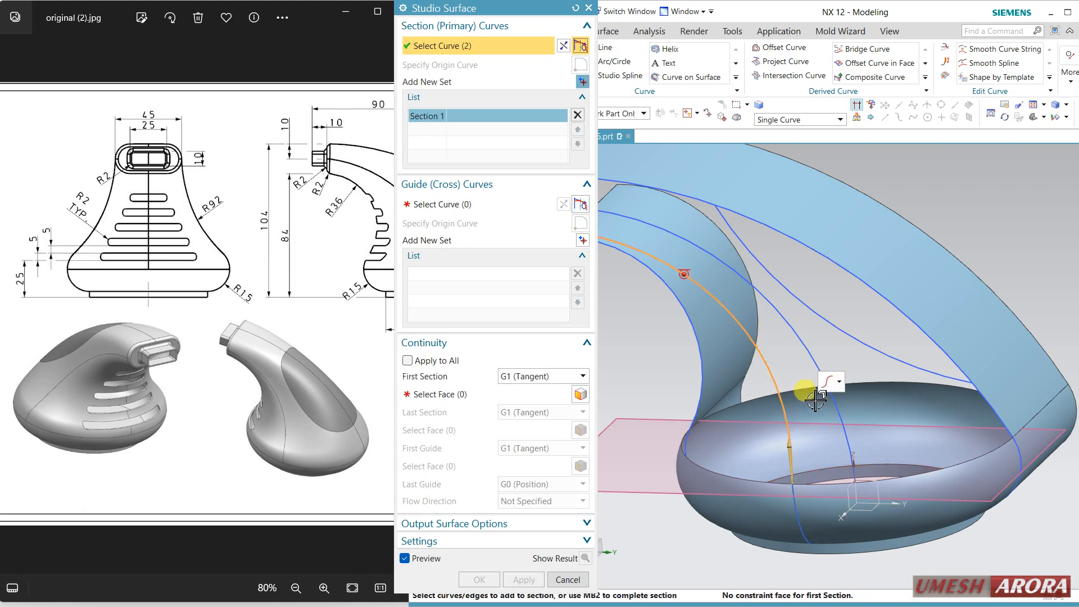
{"action": "left_click", "coordinate": [566, 579]}
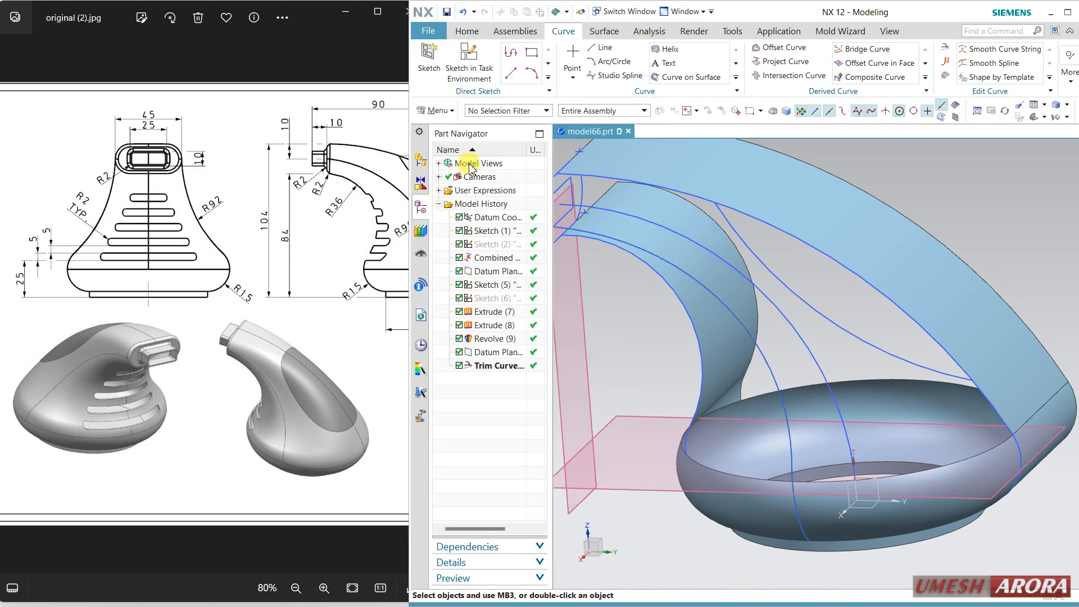
Start a studio surface with the upper profile arc as the first section, tangent (G1) to the upper extruded face
{"action": "left_click", "coordinate": [416, 133]}
{"action": "left_click", "coordinate": [504, 238]}
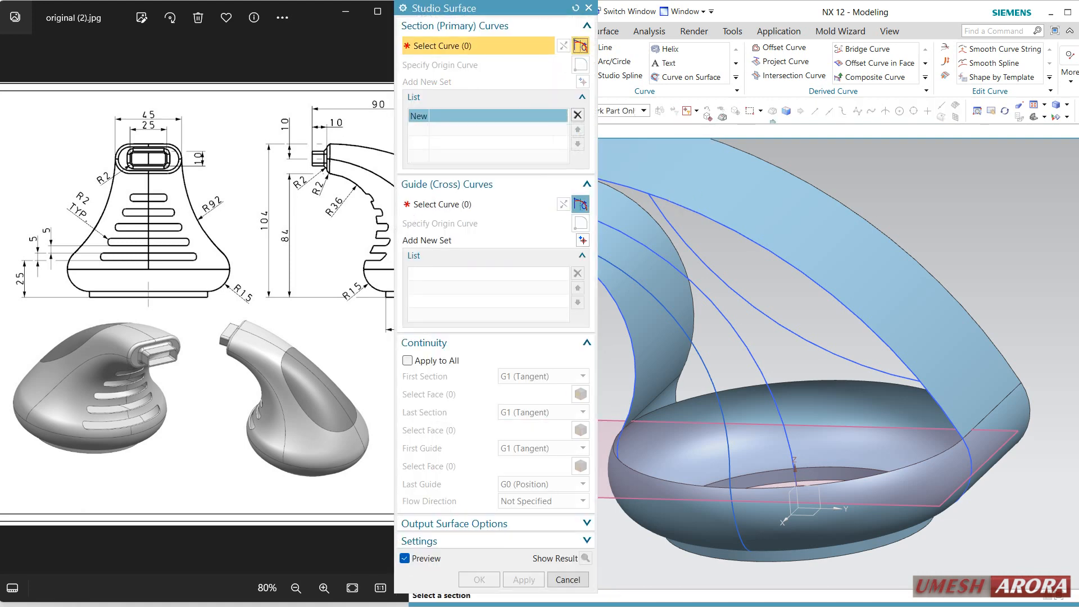
{"action": "left_click_drag", "start_coordinate": [518, 8], "coordinate": [461, 16]}
{"action": "left_click_drag", "start_coordinate": [402, 23], "coordinate": [393, 21]}
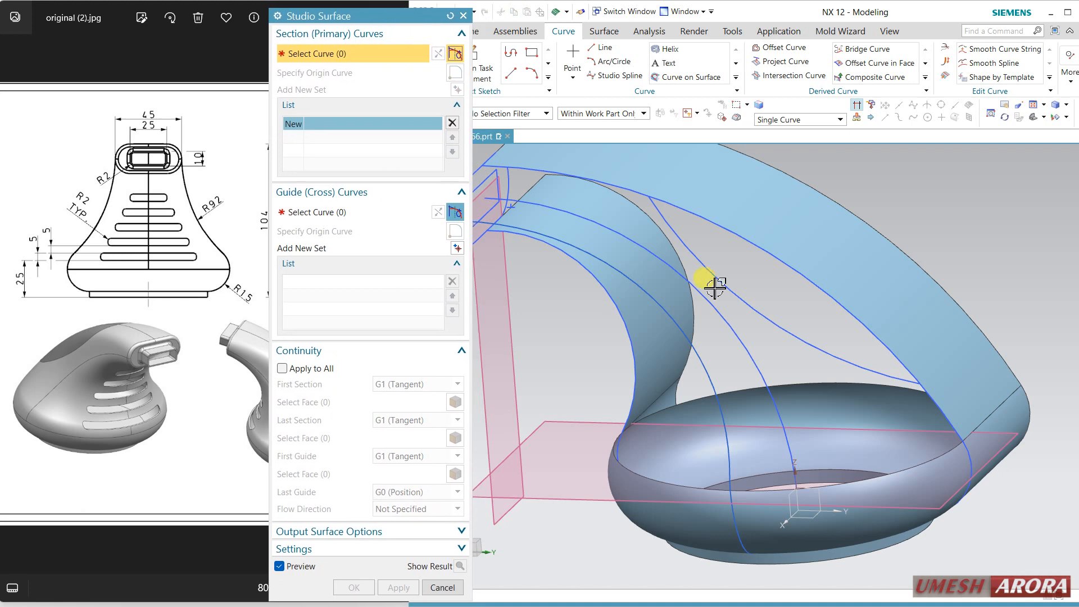
{"action": "scroll", "coordinate": [826, 326], "scroll_direction": "down", "scroll_amount": 2}
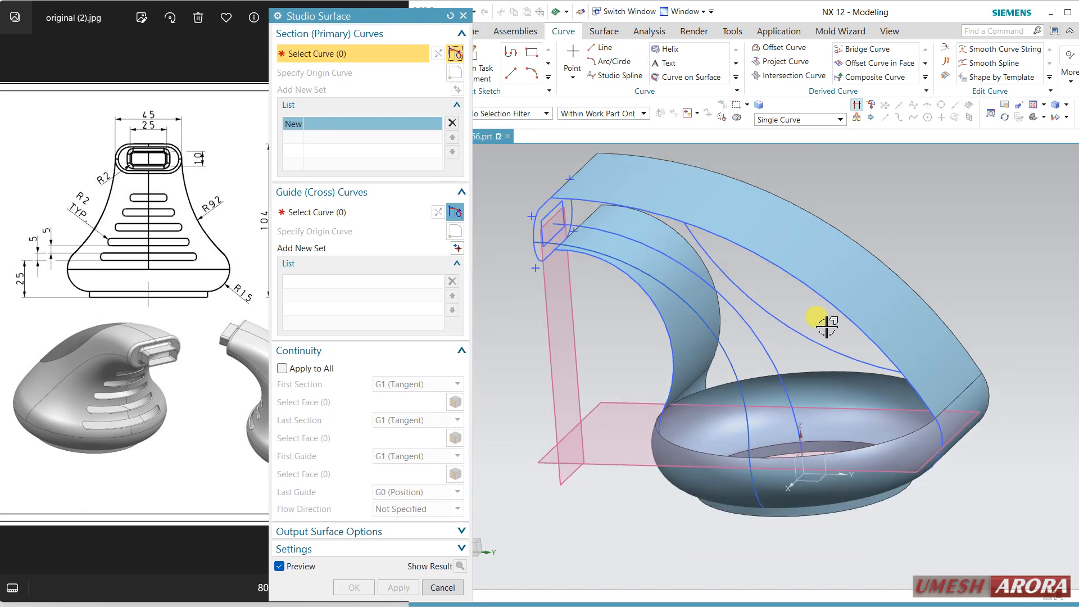
{"action": "left_click", "coordinate": [585, 203]}
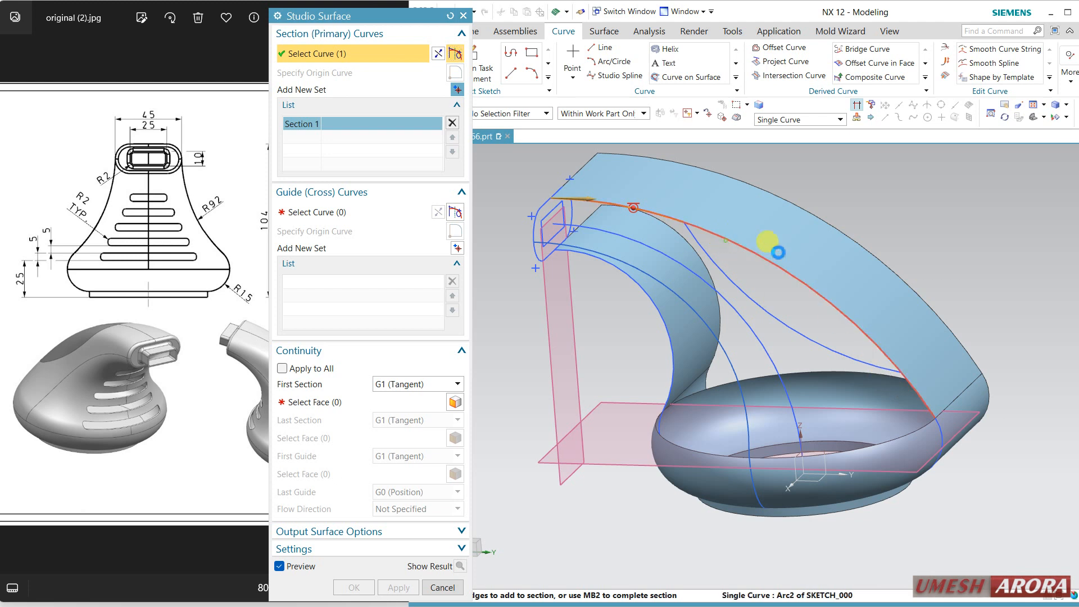
{"action": "middle_click", "coordinate": [777, 253]}
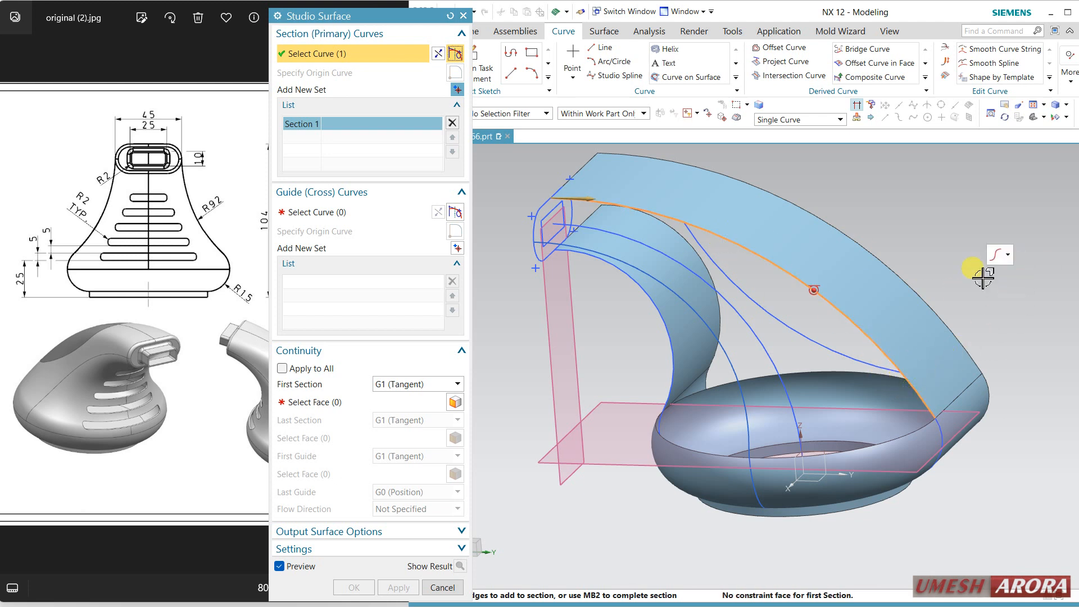
{"action": "left_click", "coordinate": [331, 402]}
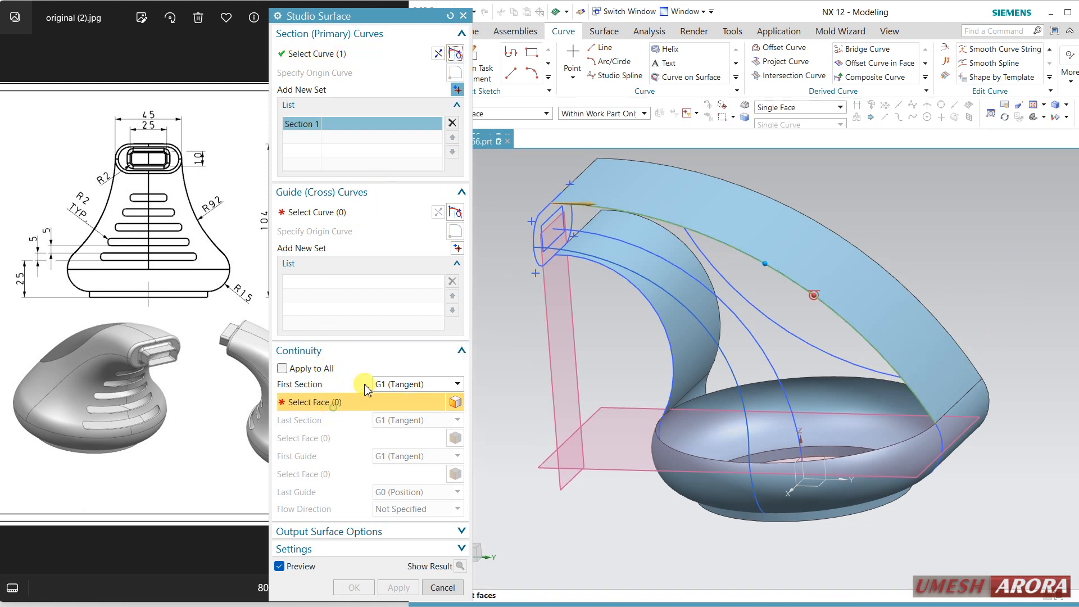
{"action": "left_click", "coordinate": [721, 218]}
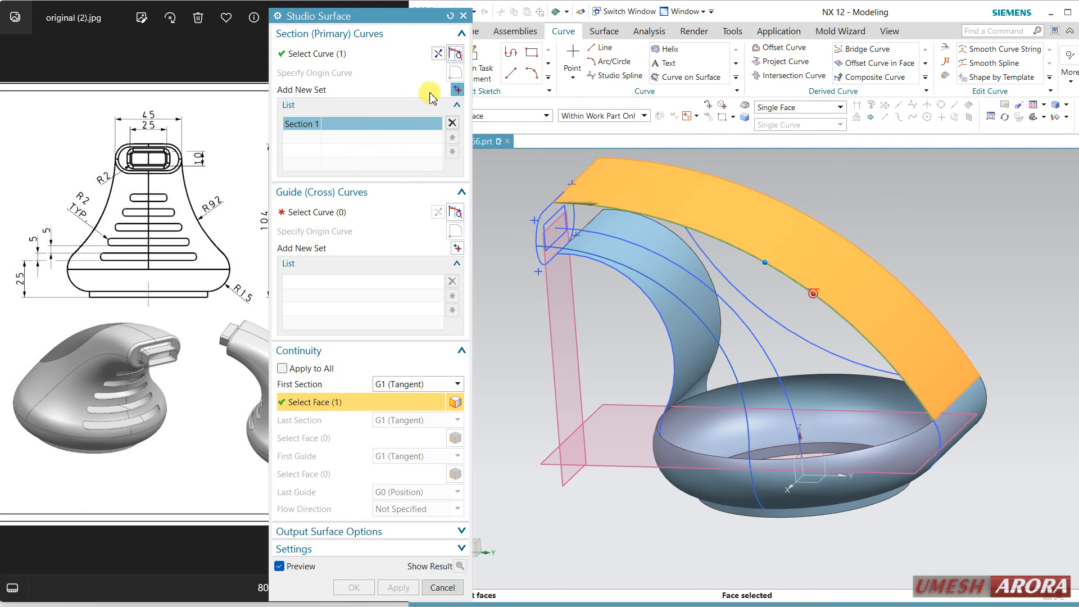
Add the side projected curve, running down to the rim of the revolved body, as the second section
{"action": "middle_click", "coordinate": [489, 284]}
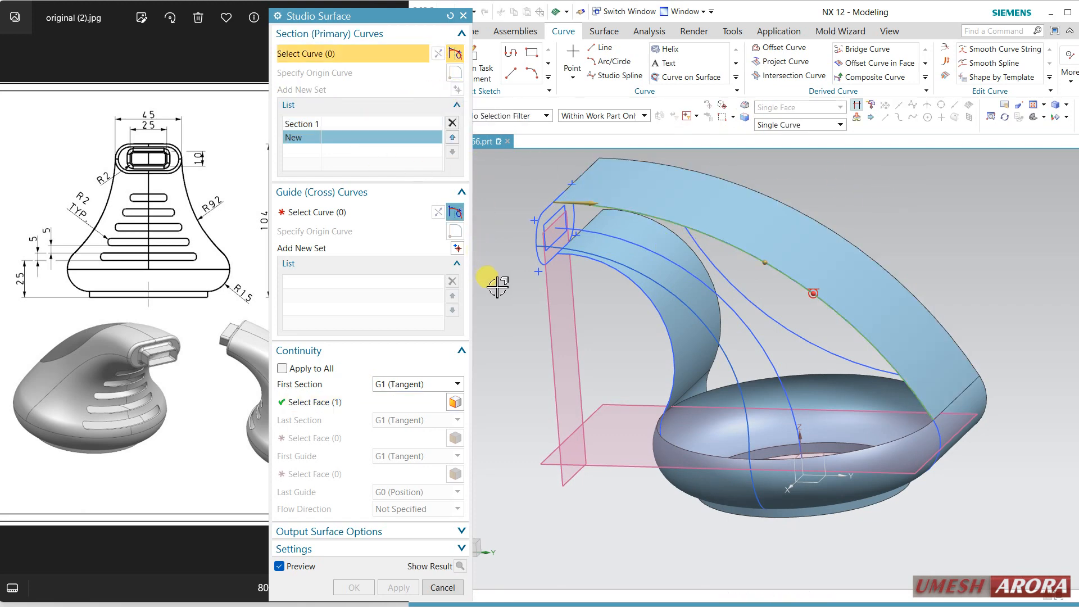
{"action": "mouse_move", "coordinate": [497, 287]}
{"action": "middle_mouse_down"}
{"action": "mouse_move", "coordinate": [486, 304]}
{"action": "mouse_move", "coordinate": [507, 289]}
{"action": "middle_mouse_up"}
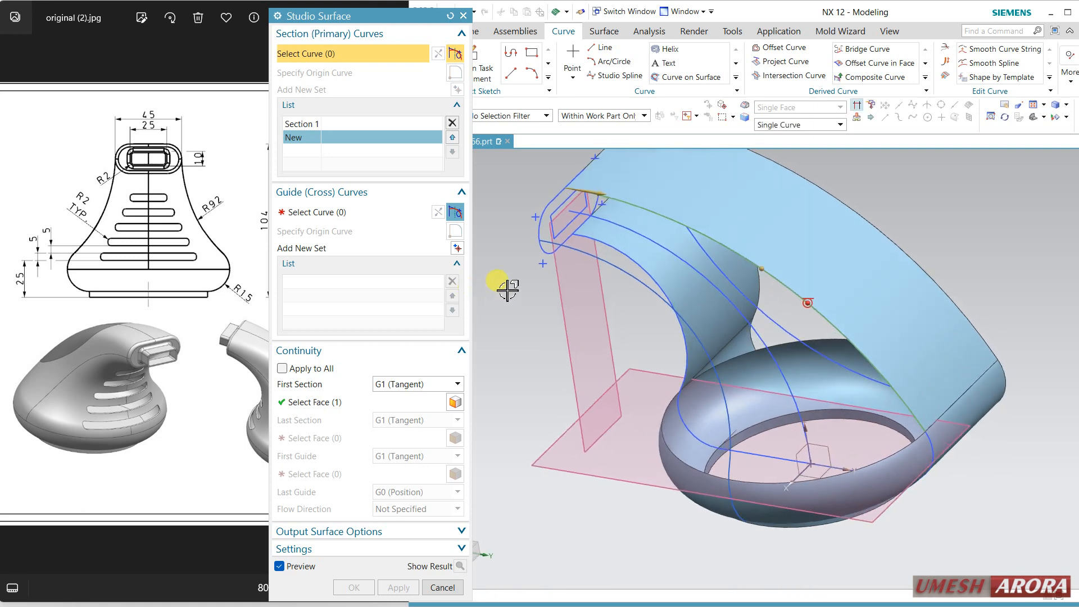
{"action": "left_click", "coordinate": [579, 249]}
{"action": "scroll", "coordinate": [722, 495], "scroll_direction": "down", "scroll_amount": 2}
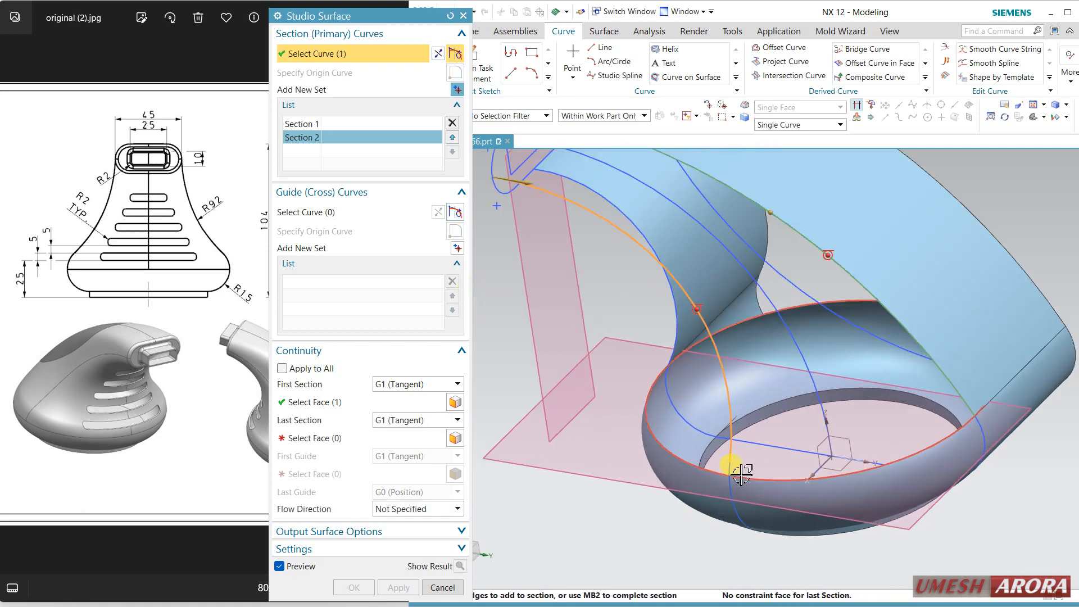
{"action": "left_click", "coordinate": [733, 471]}
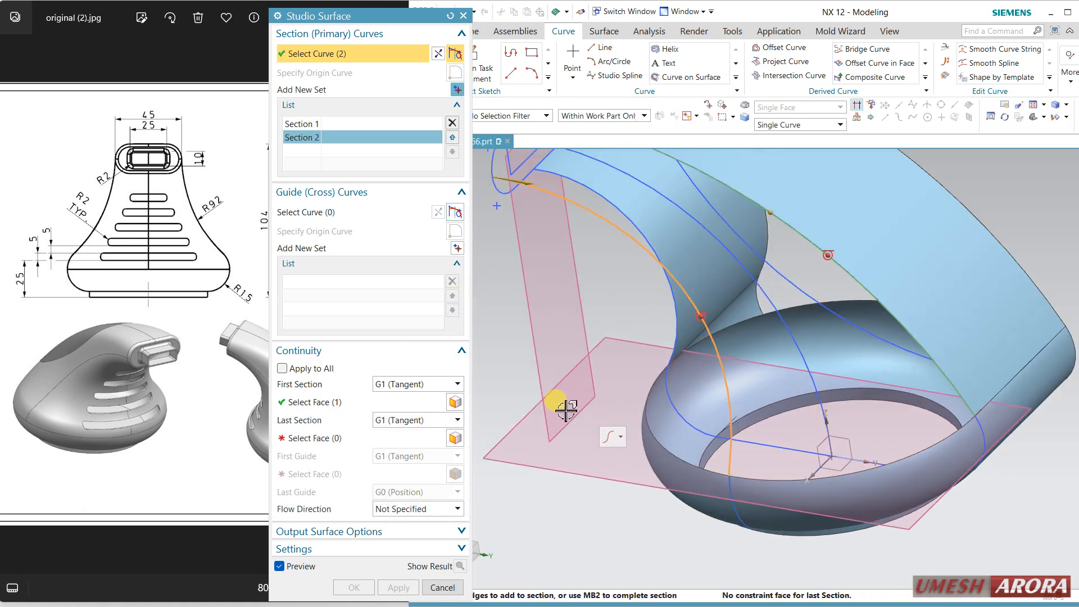
Add the inner lower profile arc as the third section and make it tangent (G1) to the adjoining extruded face
{"action": "left_click", "coordinate": [456, 89]}
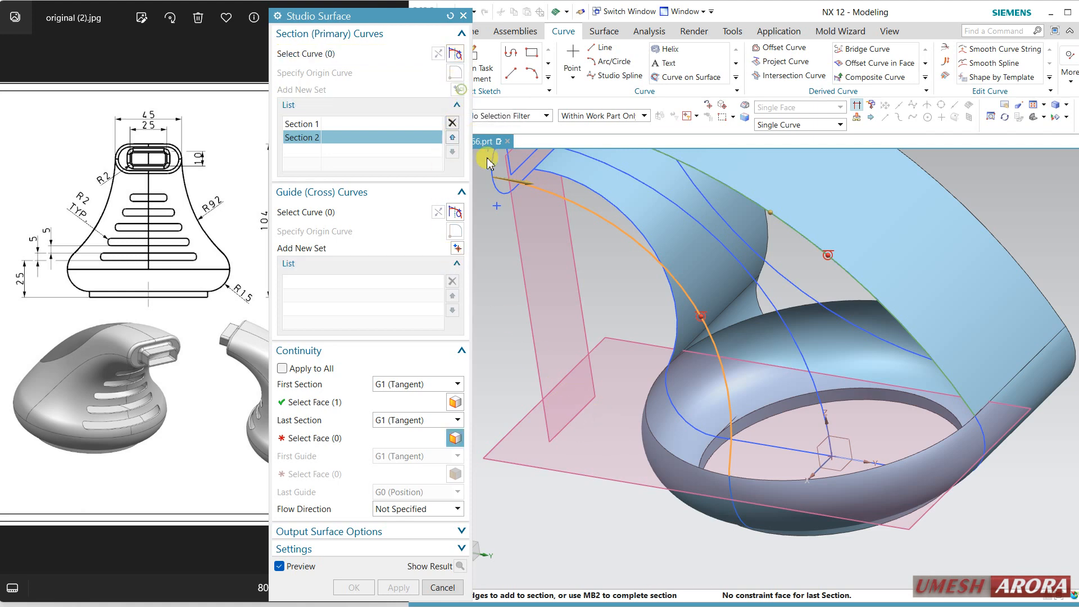
{"action": "left_click", "coordinate": [558, 178]}
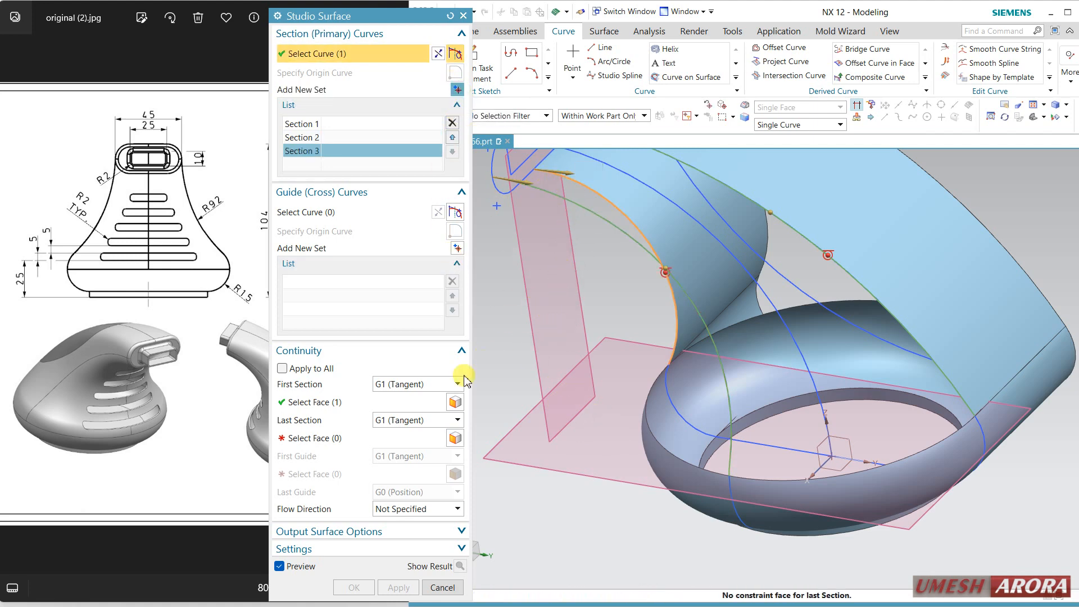
{"action": "left_click", "coordinate": [329, 439]}
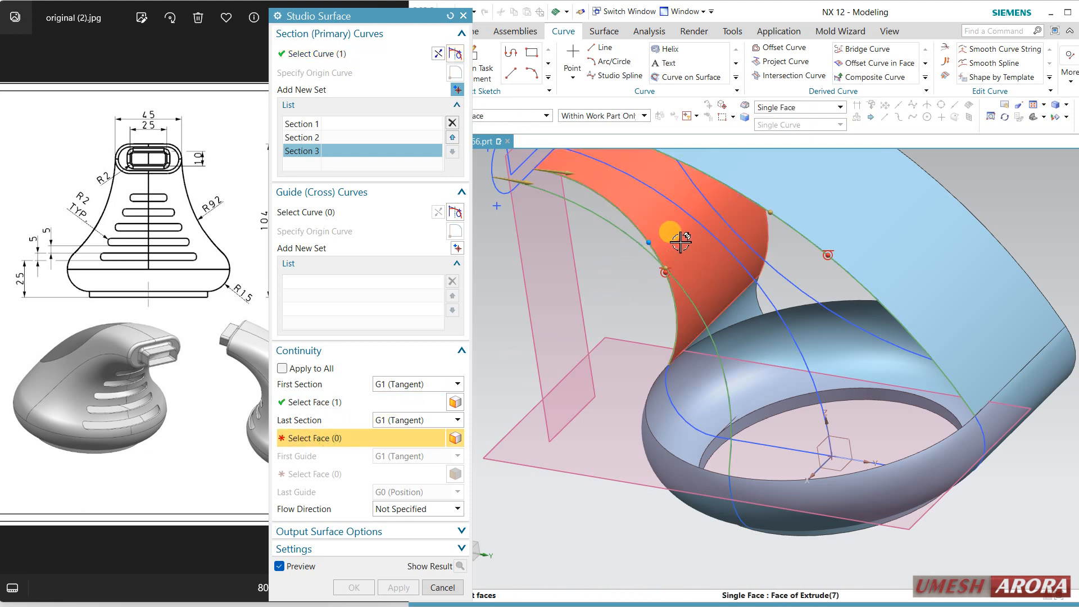
{"action": "left_click", "coordinate": [680, 242]}
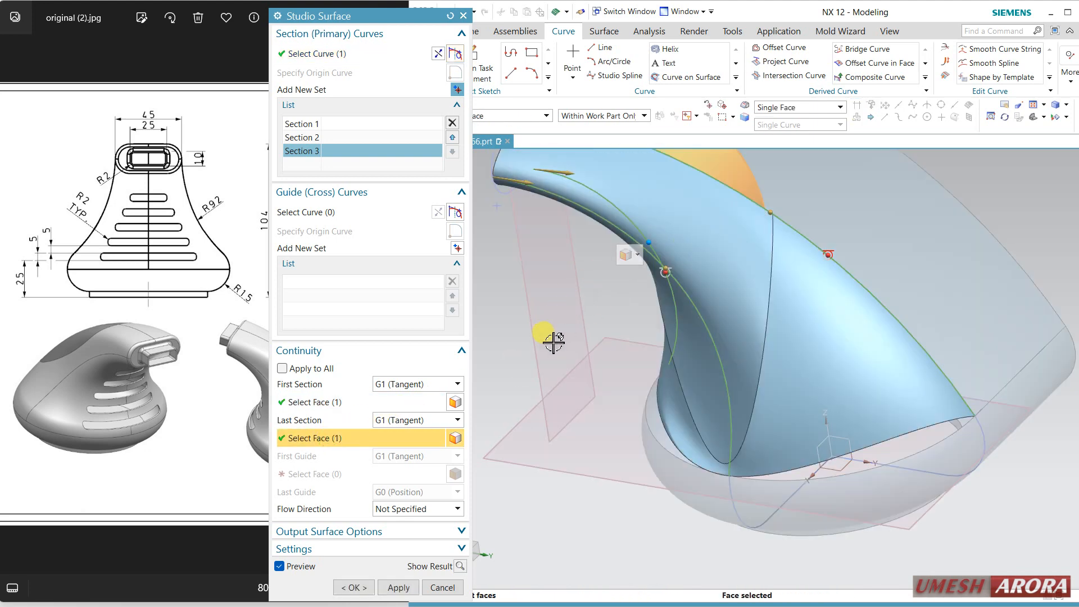
Use the rim edge of the revolved body as the first guide, with G1 (Tangent) continuity to the revolved face
{"action": "left_click", "coordinate": [379, 218]}
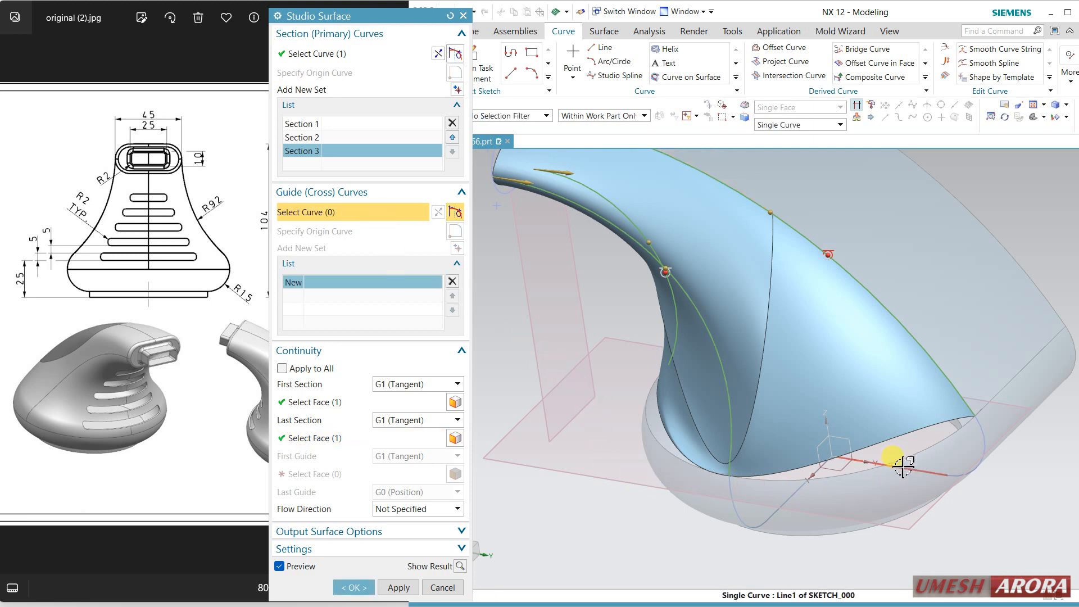
{"action": "left_click", "coordinate": [897, 452]}
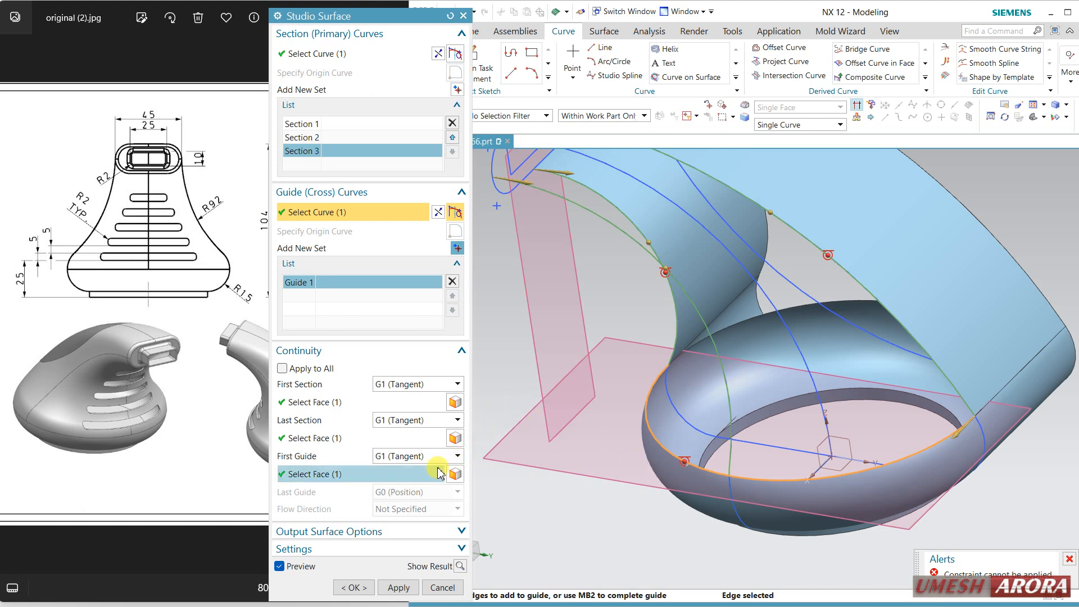
{"action": "left_click", "coordinate": [399, 464]}
{"action": "left_click", "coordinate": [398, 475]}
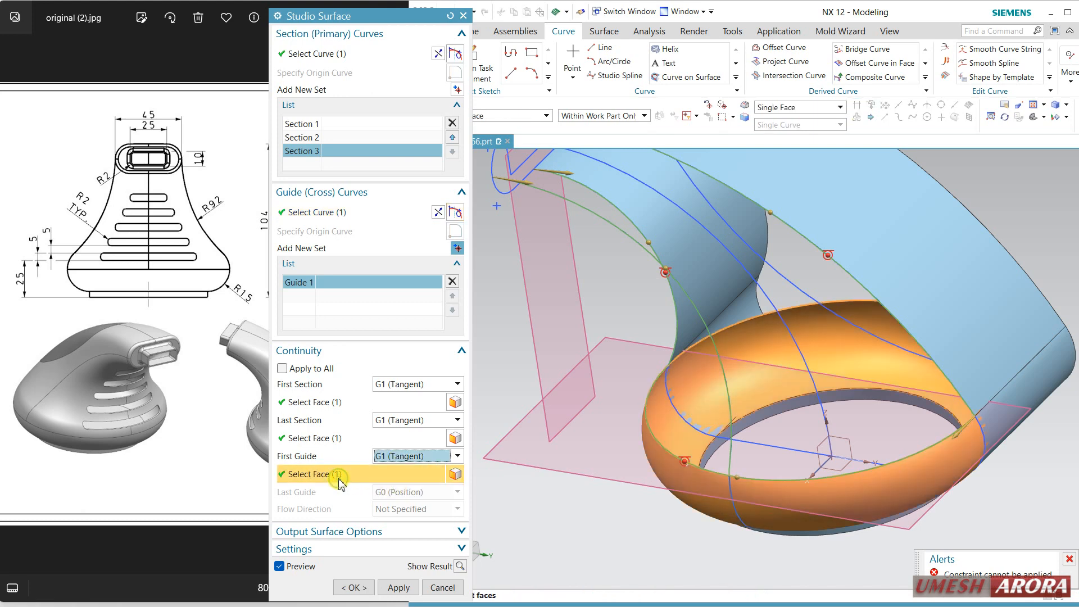
{"action": "scroll", "coordinate": [641, 434], "scroll_direction": "down", "scroll_amount": 3}
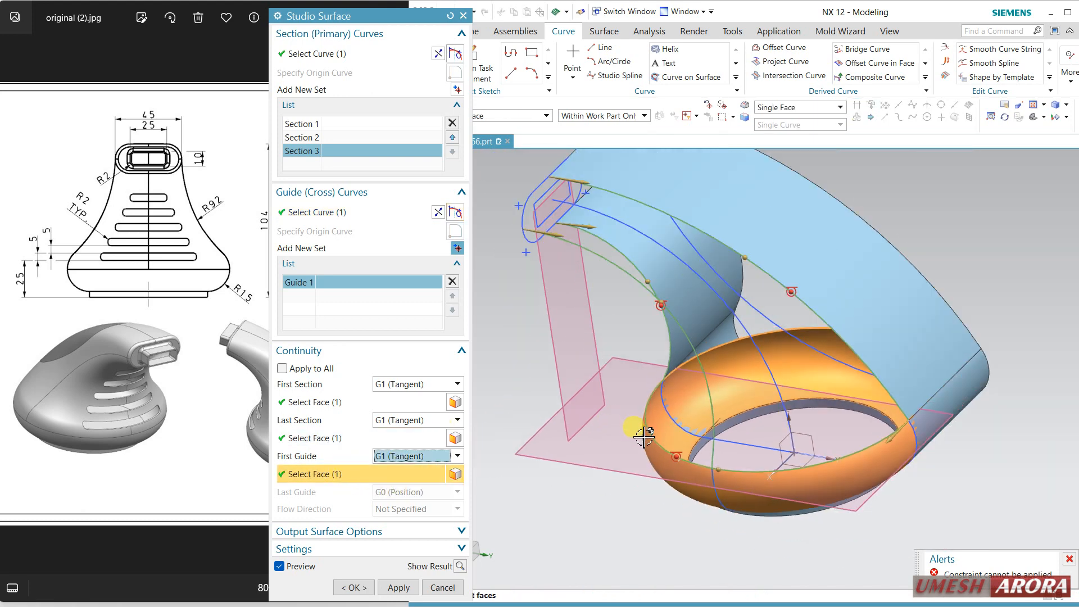
Add a second guide from the connected lines and arc along the outer half of the neck-end profile
{"action": "left_click", "coordinate": [458, 248]}
{"action": "scroll", "coordinate": [561, 228], "scroll_direction": "up", "scroll_amount": 5}
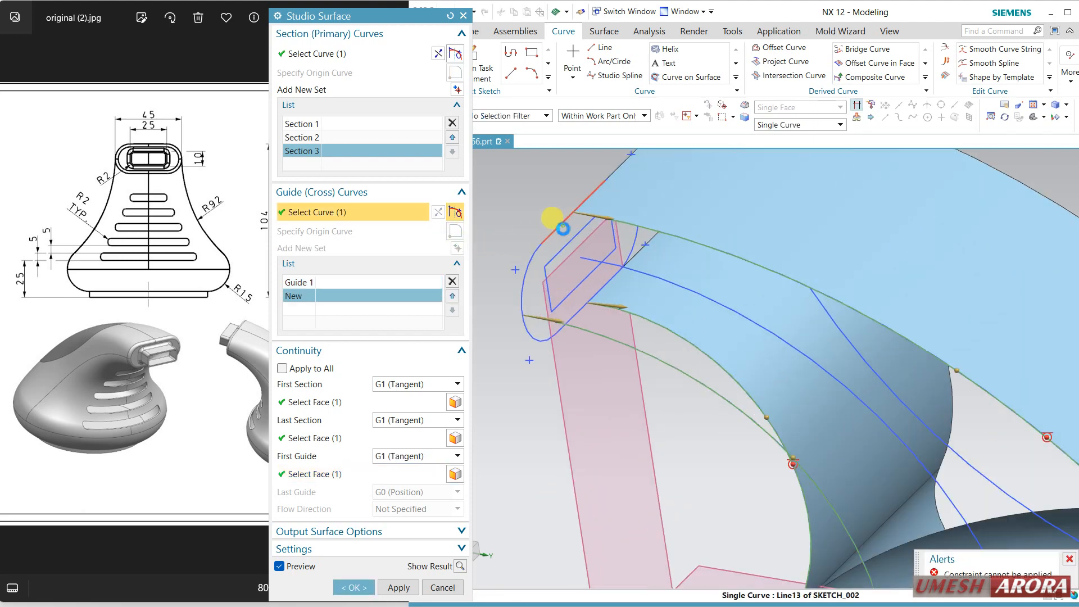
{"action": "left_click", "coordinate": [525, 264]}
{"action": "left_click", "coordinate": [556, 323]}
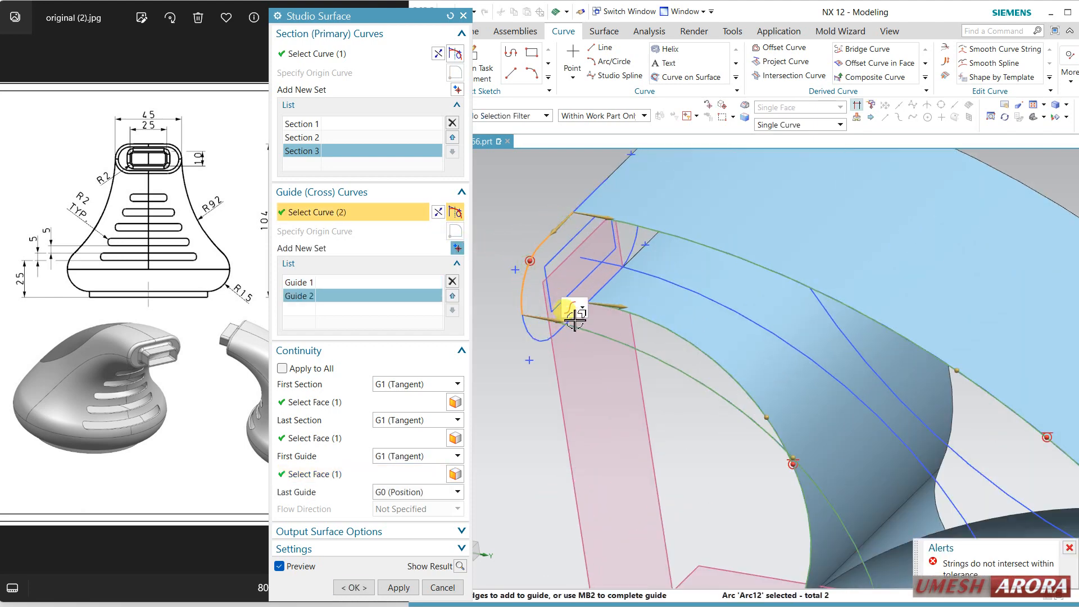
{"action": "left_click", "coordinate": [536, 335]}
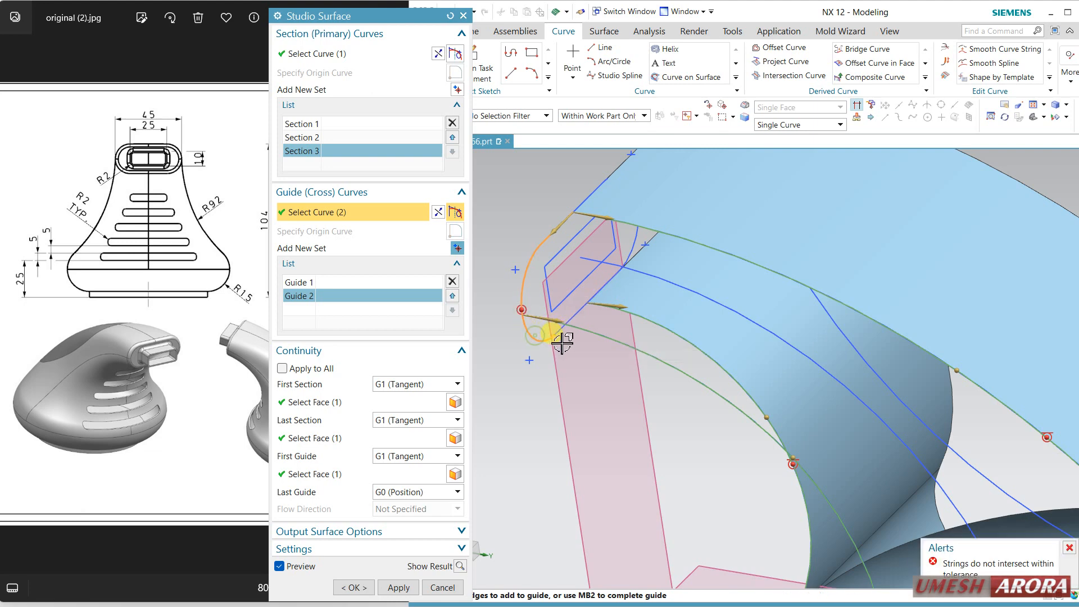
{"action": "left_click", "coordinate": [560, 331]}
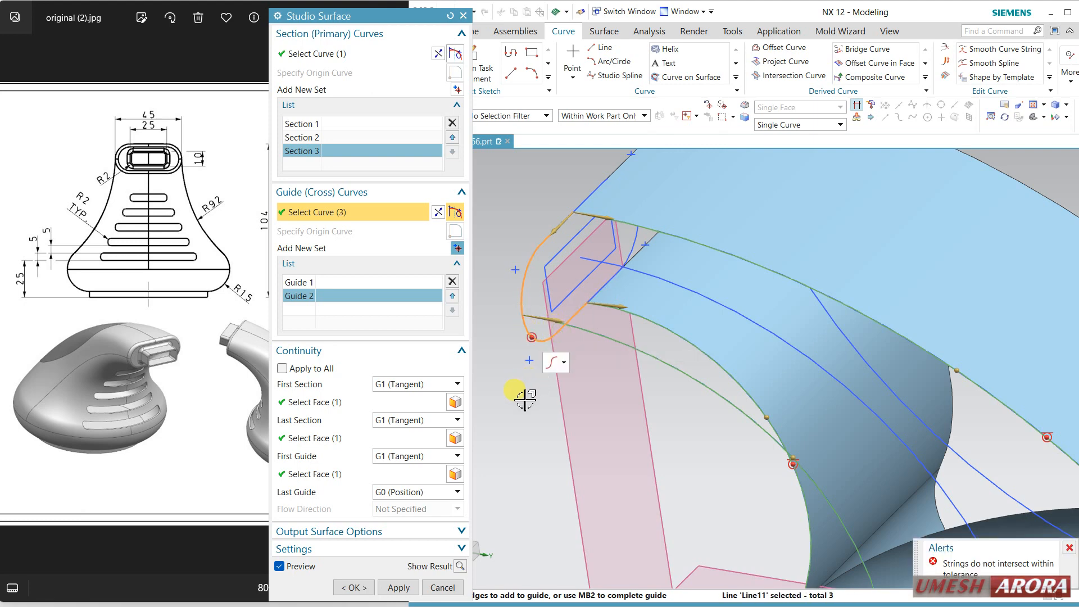
Set the studio surface's G0 (Position) and Intersection tolerances to 0.5100 and create the surface
{"action": "scroll", "coordinate": [524, 399], "scroll_direction": "down", "scroll_amount": 5}
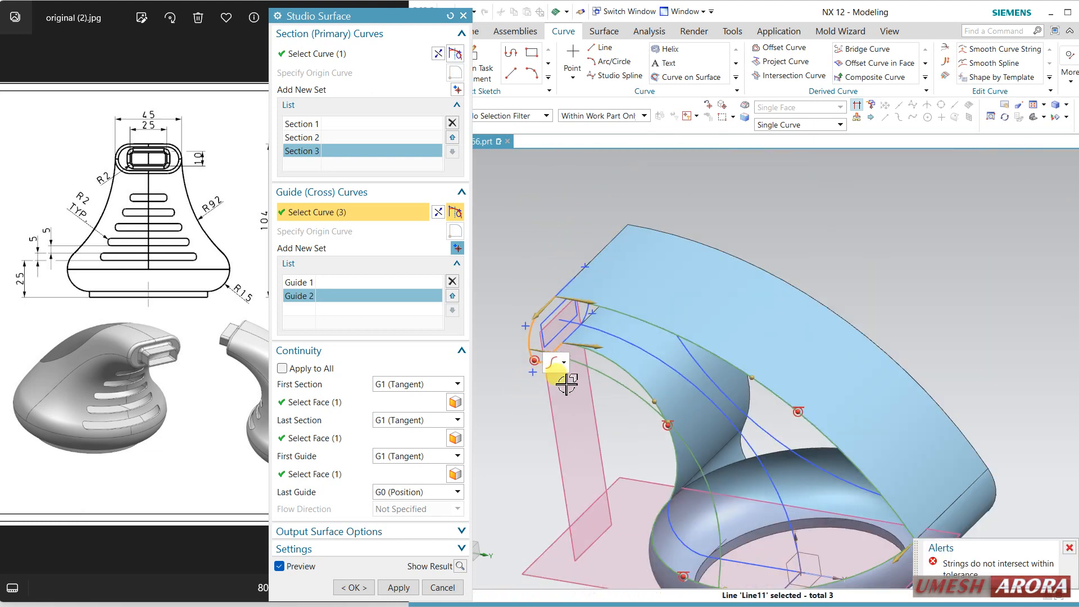
{"action": "middle_click_drag", "start_coordinate": [686, 370], "coordinate": [681, 305], "text": "shift"}
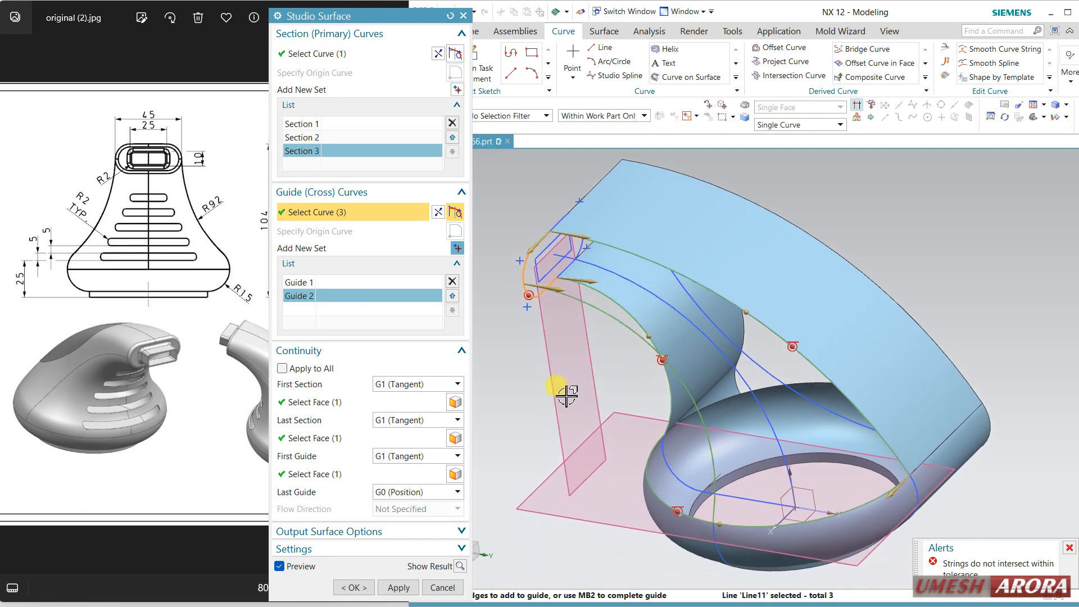
{"action": "middle_click_drag", "start_coordinate": [553, 396], "coordinate": [580, 383]}
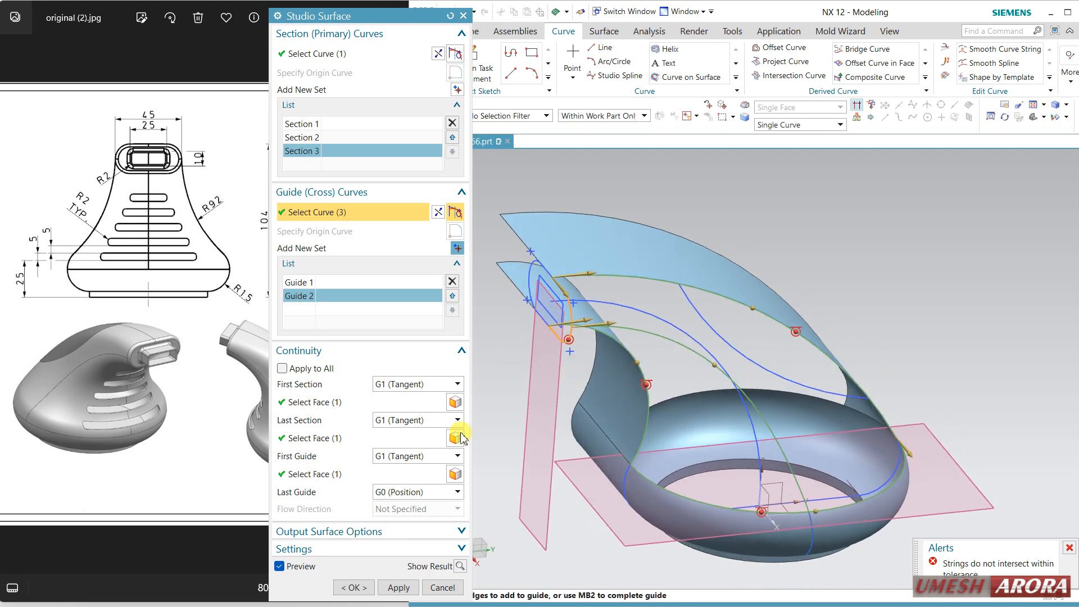
{"action": "left_click", "coordinate": [365, 531]}
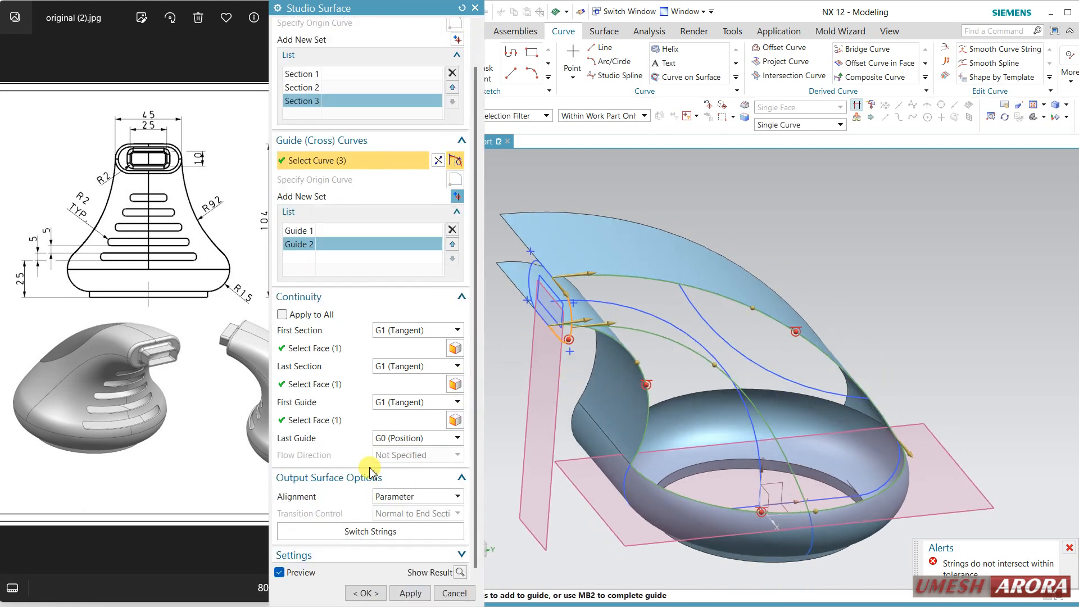
{"action": "left_click", "coordinate": [359, 554]}
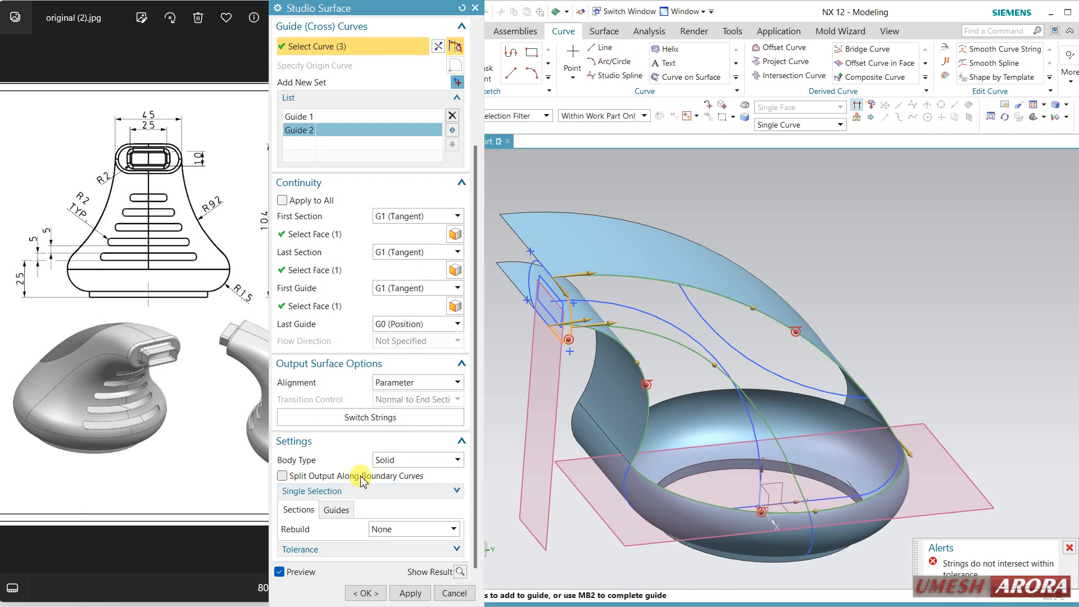
{"action": "left_click", "coordinate": [336, 510]}
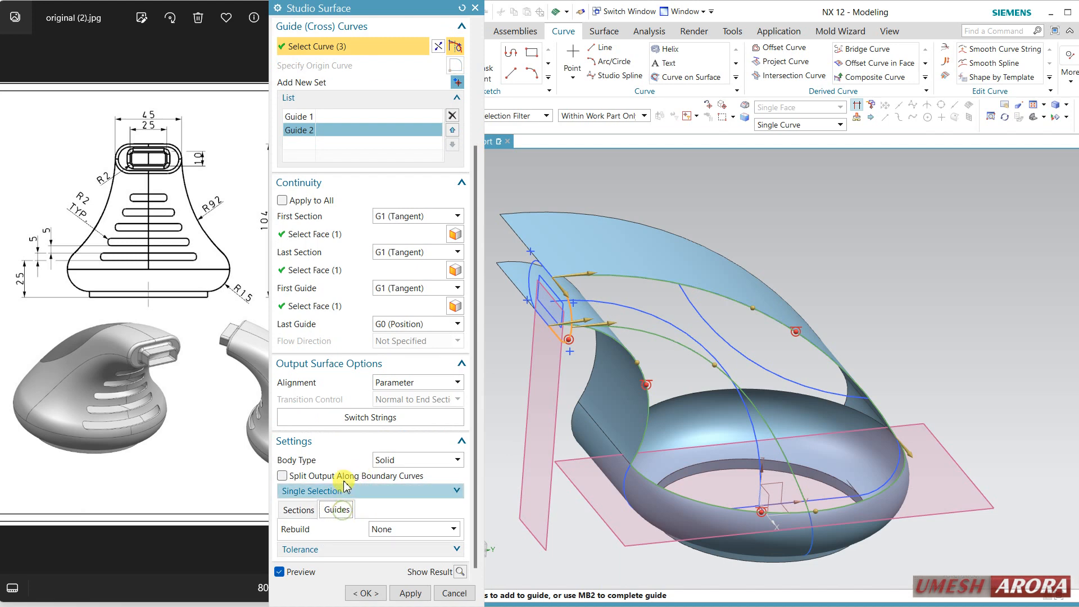
{"action": "left_click", "coordinate": [341, 545]}
{"action": "left_click", "coordinate": [298, 460]}
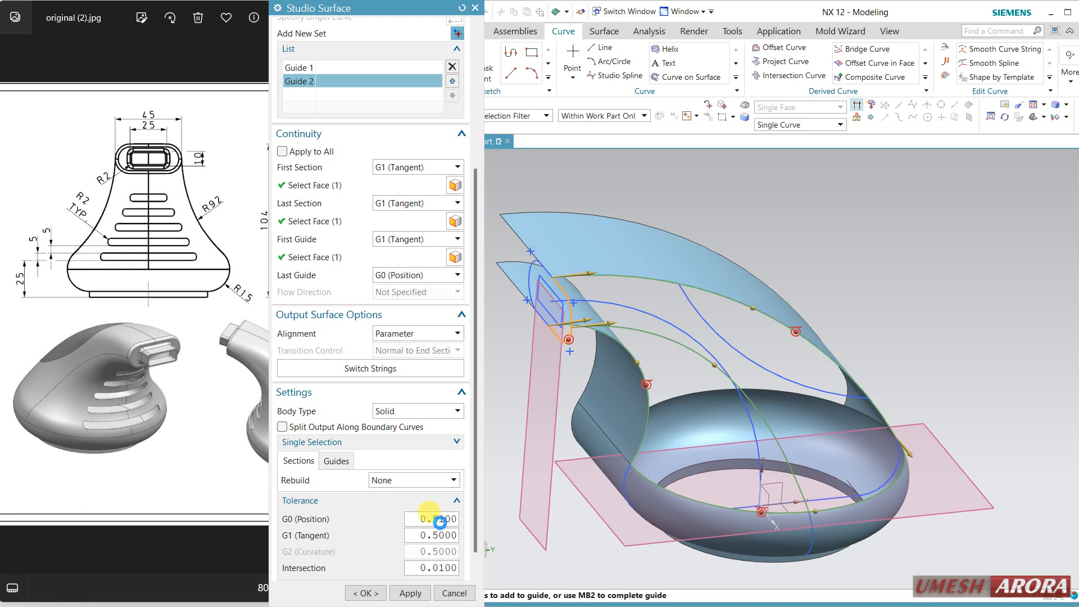
{"action": "double_click", "coordinate": [439, 522]}
{"action": "scroll", "coordinate": [432, 516], "scroll_direction": "down", "scroll_amount": 1}
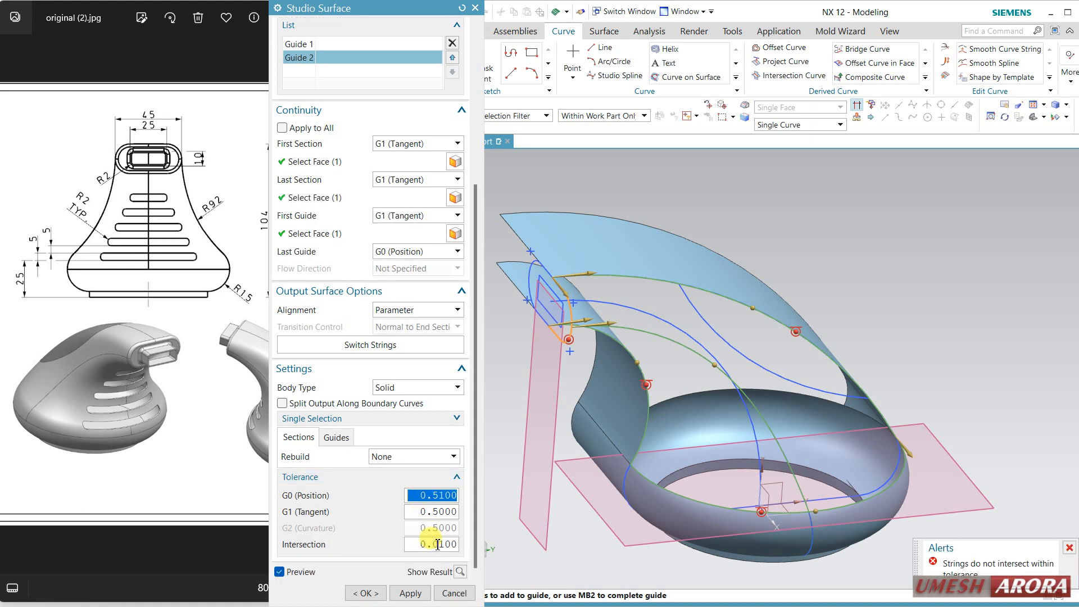
{"action": "type", "text": "5"}
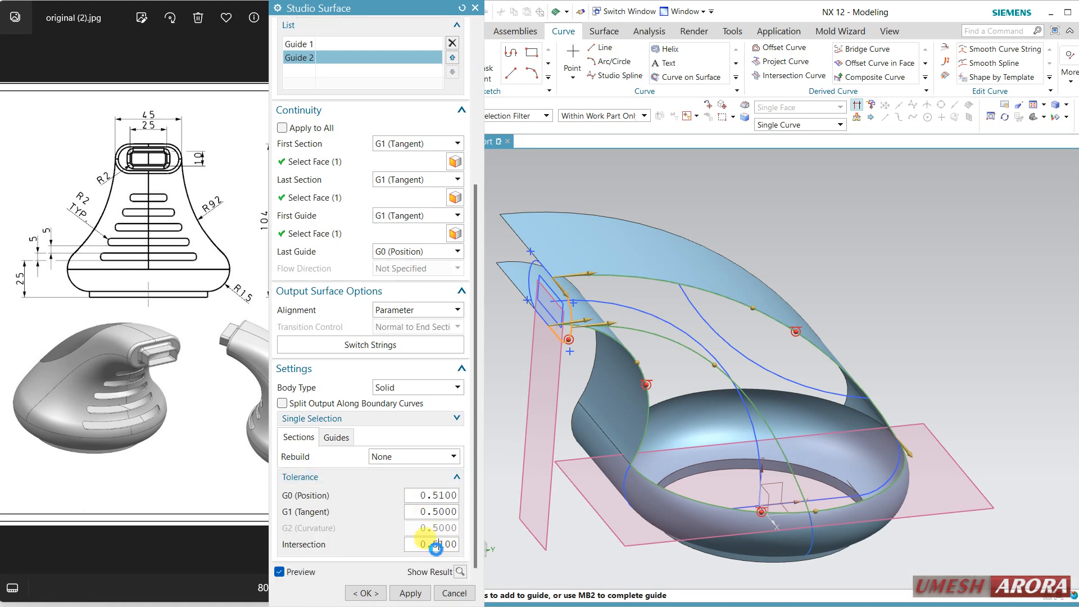
{"action": "key", "text": "Return"}
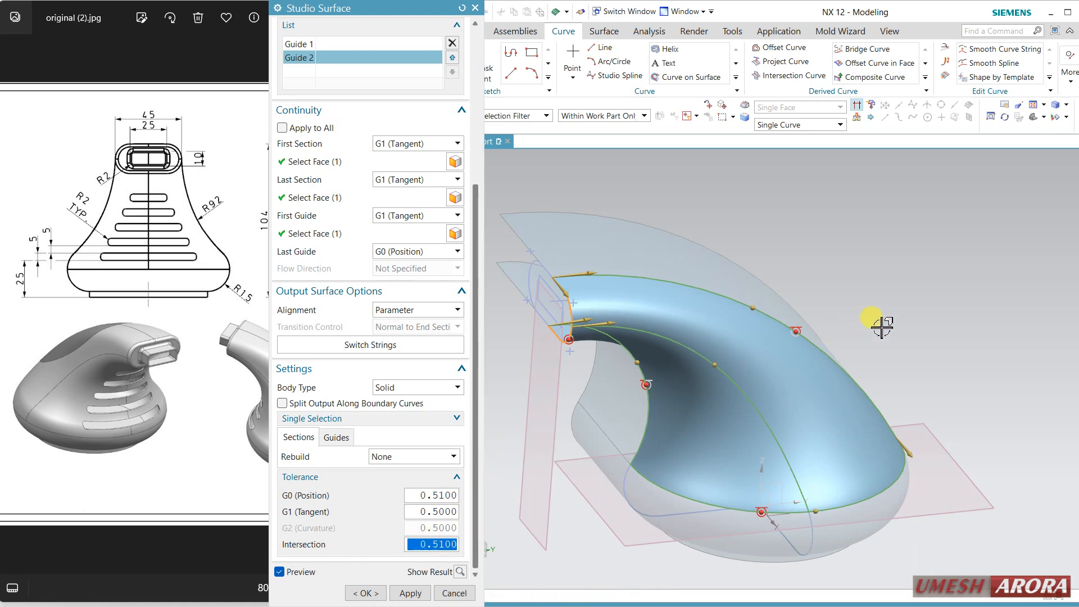
{"action": "middle_click_drag", "start_coordinate": [910, 308], "coordinate": [877, 312]}
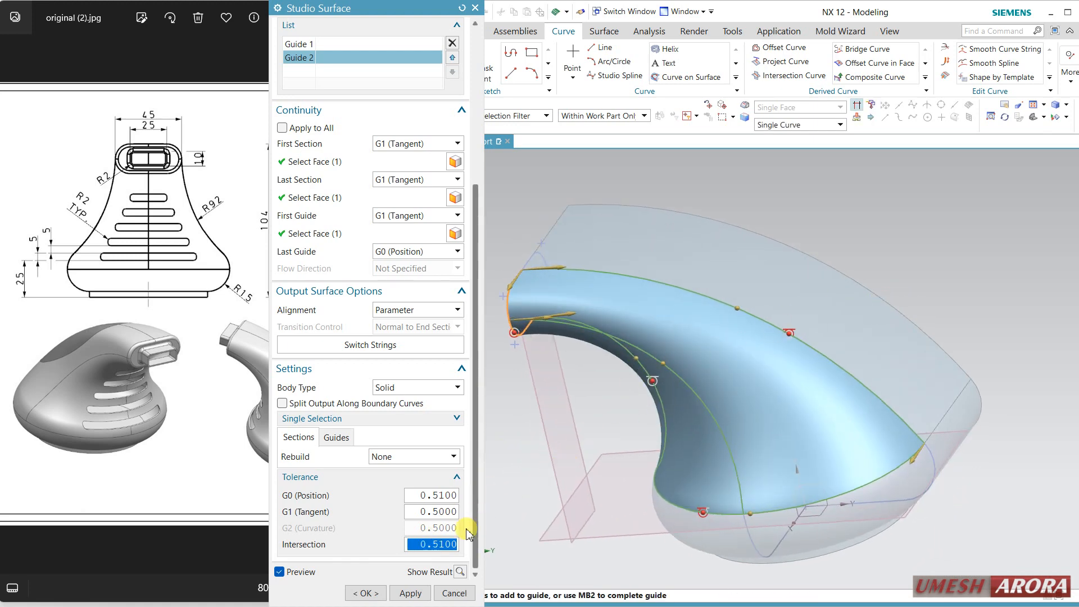
{"action": "left_click", "coordinate": [365, 592]}
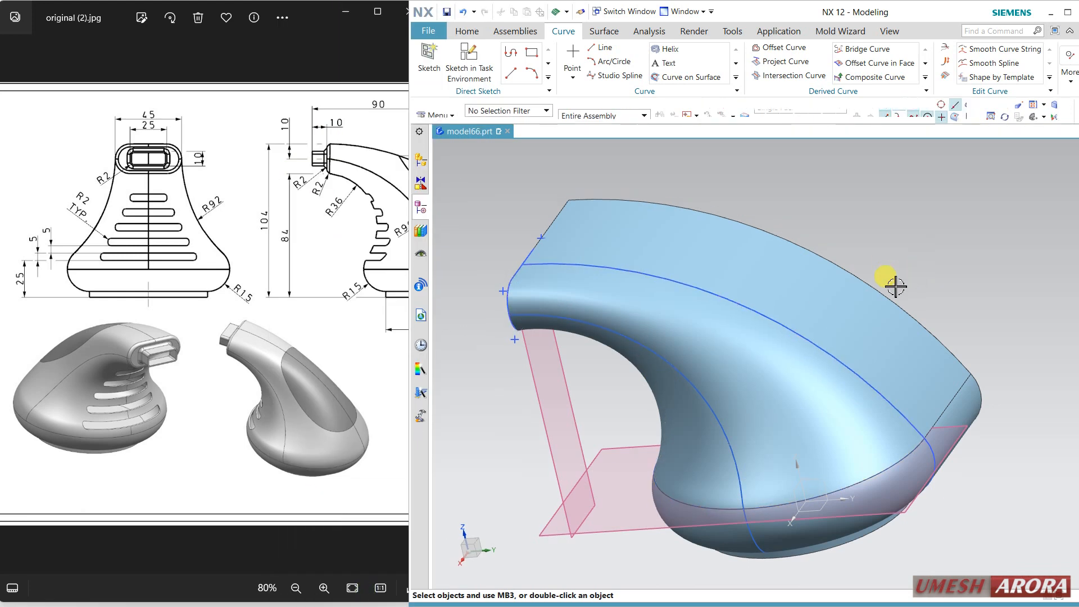
Hide the extruded construction sheet along the symmetry profile and the horizontal datum plane through the base
{"action": "middle_click_drag", "start_coordinate": [891, 285], "coordinate": [835, 289]}
{"action": "left_click", "coordinate": [723, 247]}
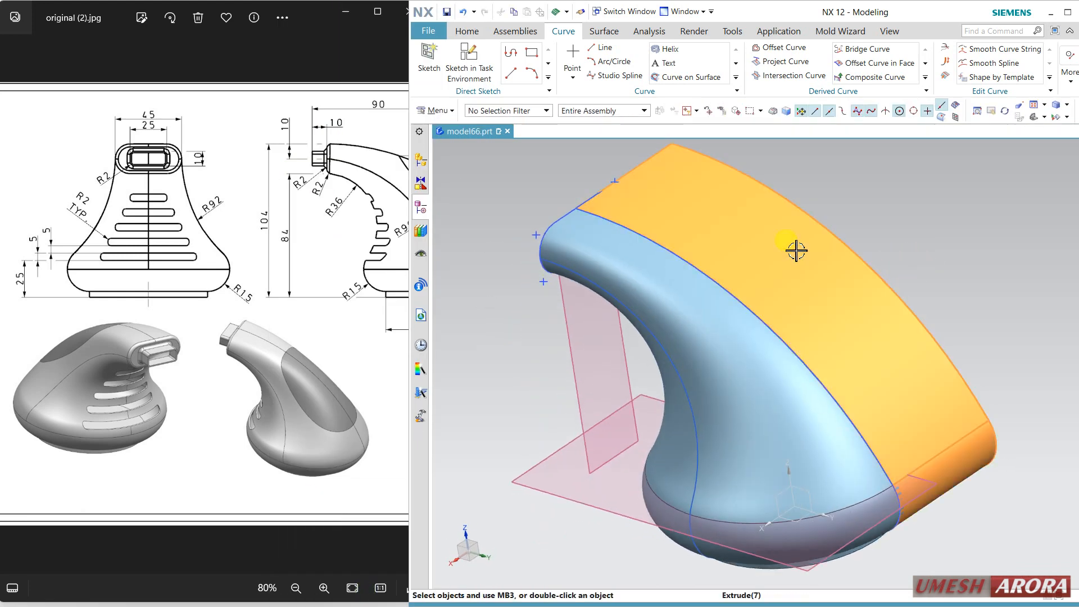
{"action": "left_click", "coordinate": [792, 268]}
{"action": "middle_click_drag", "start_coordinate": [849, 248], "coordinate": [889, 271]}
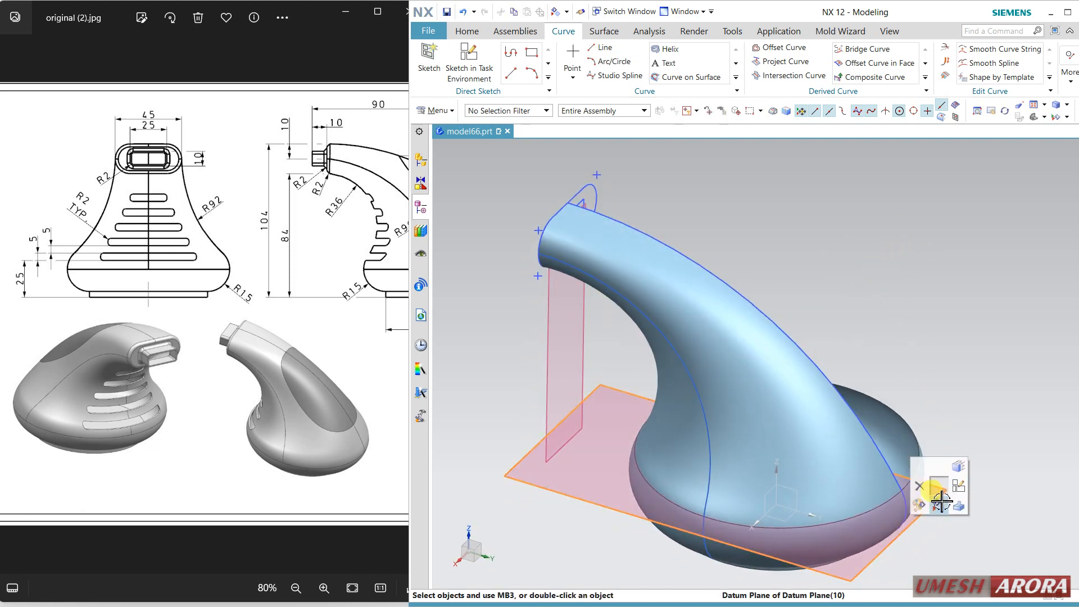
{"action": "middle_click_drag", "start_coordinate": [940, 483], "coordinate": [984, 399]}
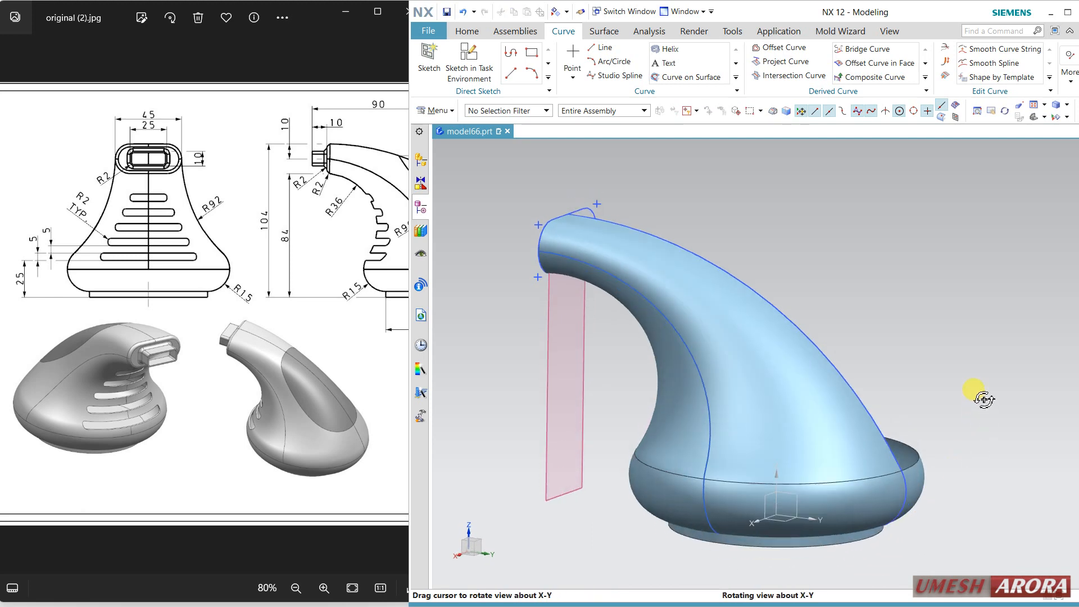
Mirror the studio surface about the YZ plane of the datum coordinate system with Mirror Feature
{"action": "left_click", "coordinate": [692, 310]}
{"action": "left_click", "coordinate": [466, 31]}
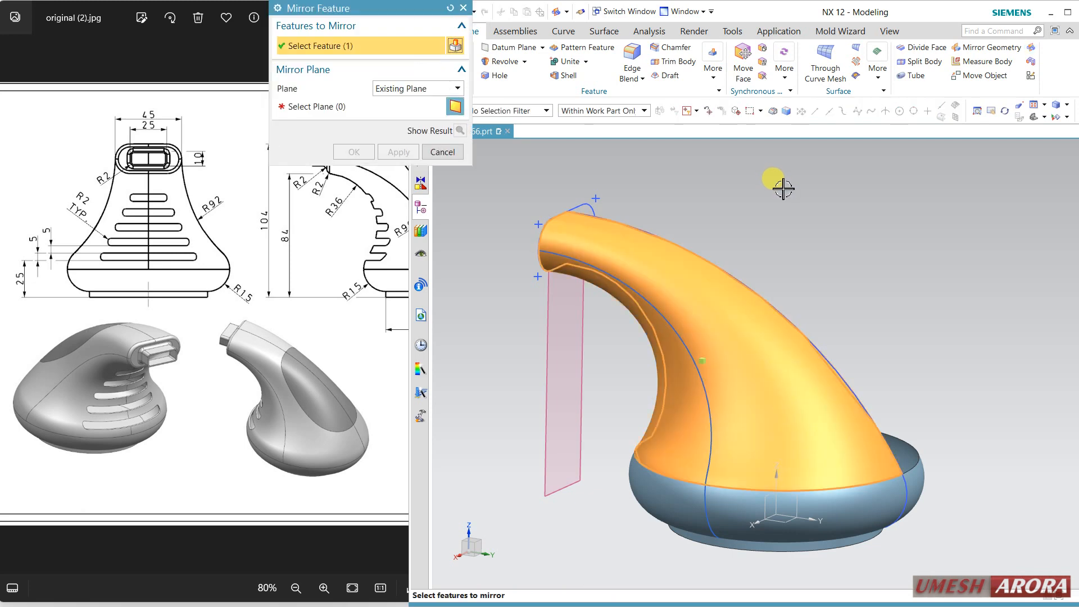
{"action": "left_click", "coordinate": [355, 108]}
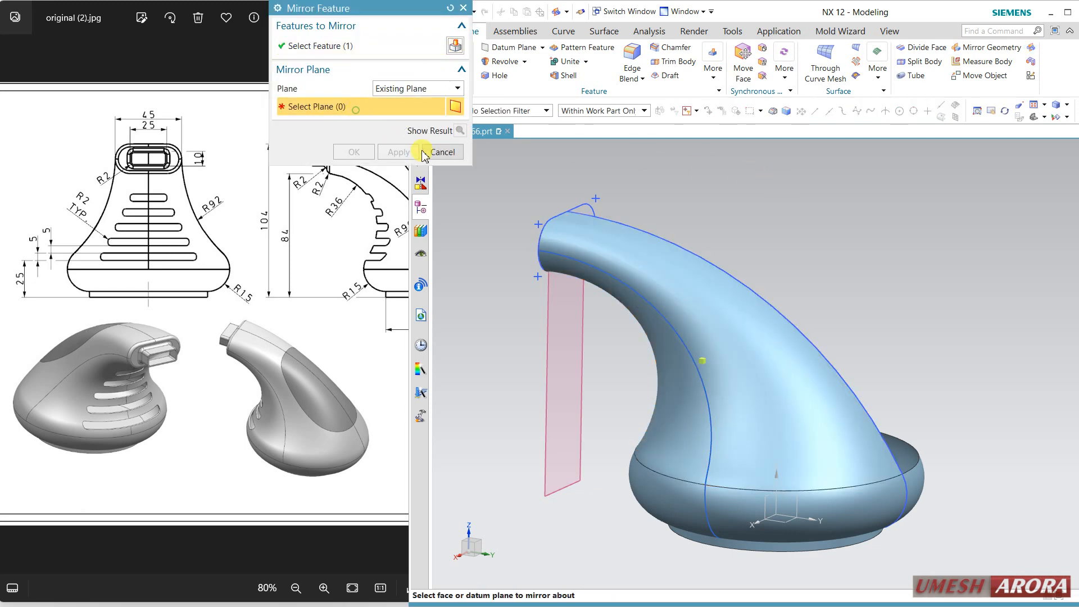
{"action": "left_click", "coordinate": [797, 499]}
{"action": "left_click", "coordinate": [342, 152]}
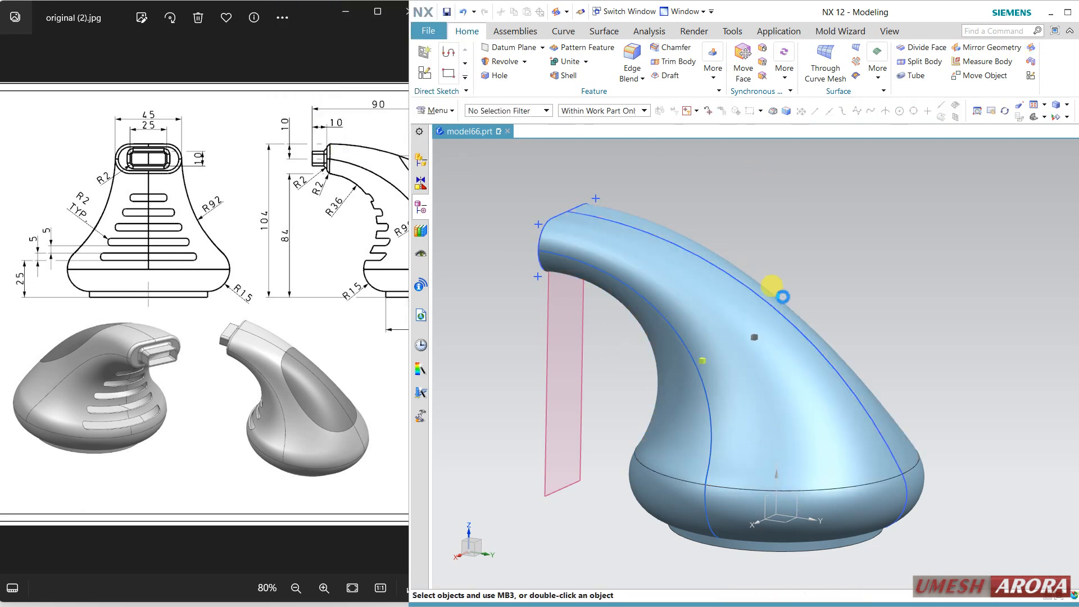
Check the smoothness of the studio surface, its mirrored half and the revolved base with a Line Images reflection analysis
{"action": "middle_click_drag", "start_coordinate": [898, 315], "coordinate": [669, 342]}
{"action": "right_click", "coordinate": [692, 242]}
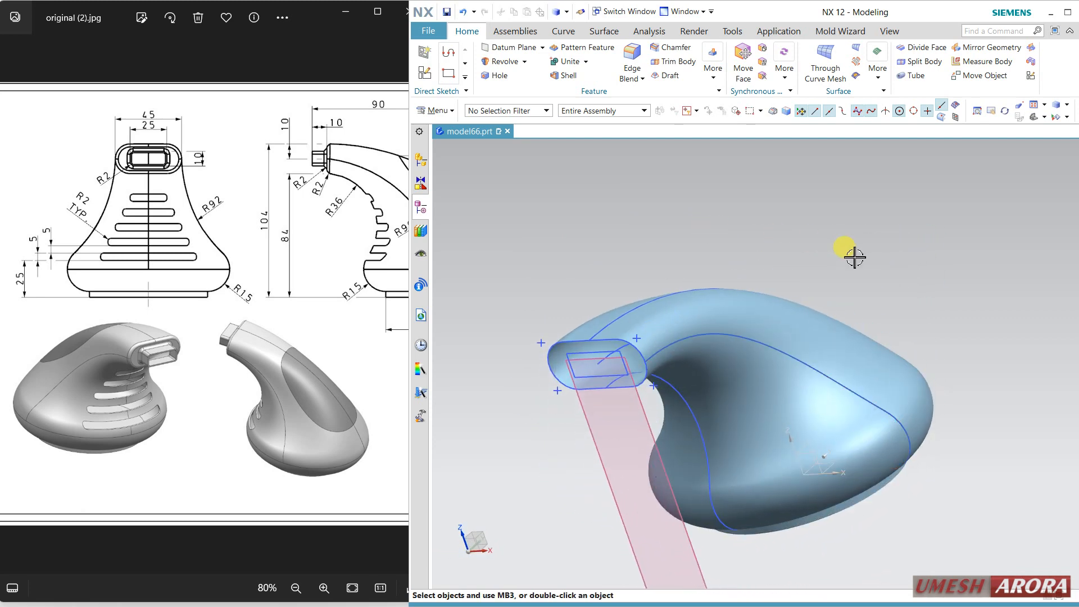
{"action": "middle_click_drag", "start_coordinate": [855, 255], "coordinate": [837, 288]}
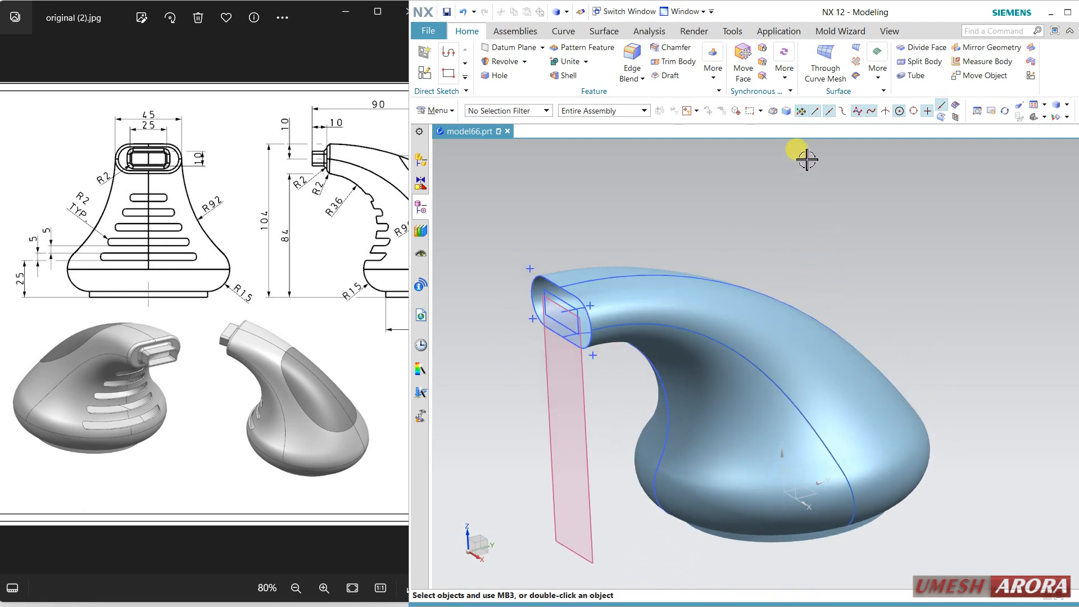
{"action": "left_click", "coordinate": [650, 31]}
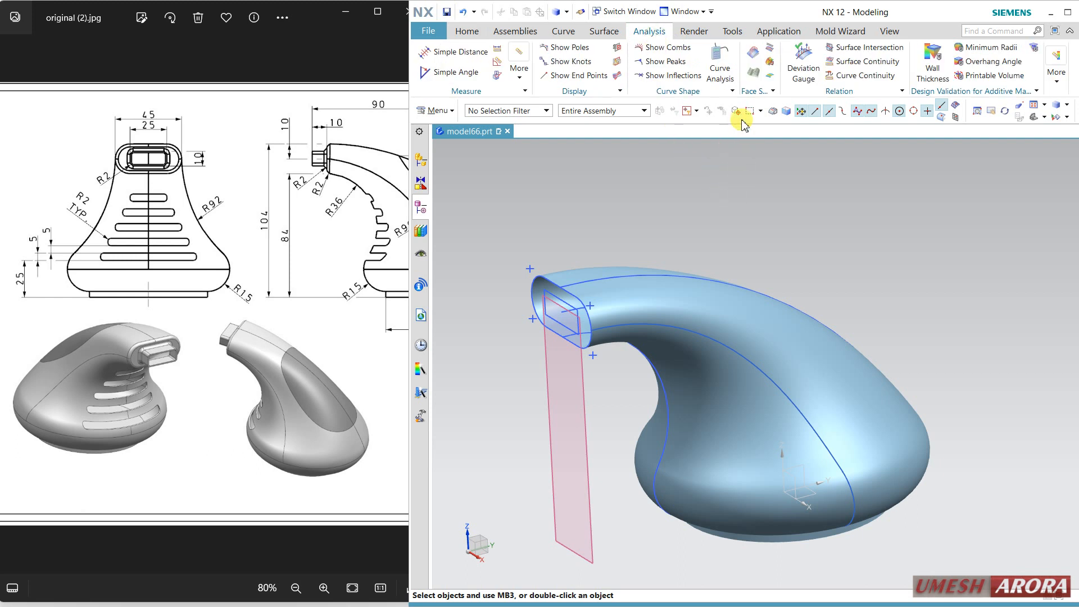
{"action": "left_click", "coordinate": [753, 72]}
{"action": "left_click", "coordinate": [790, 375]}
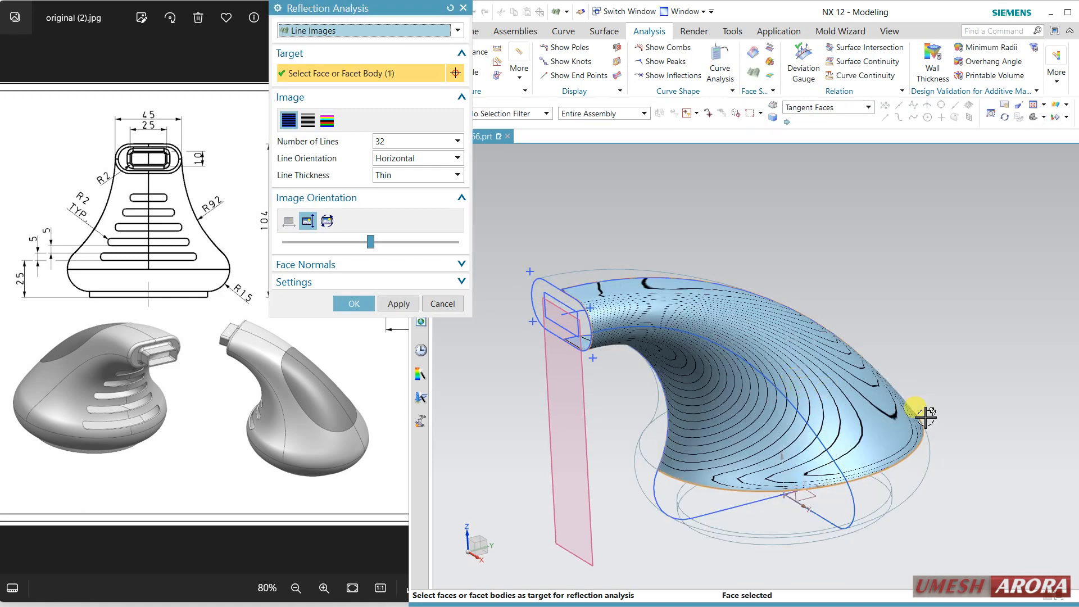
{"action": "left_click", "coordinate": [875, 484]}
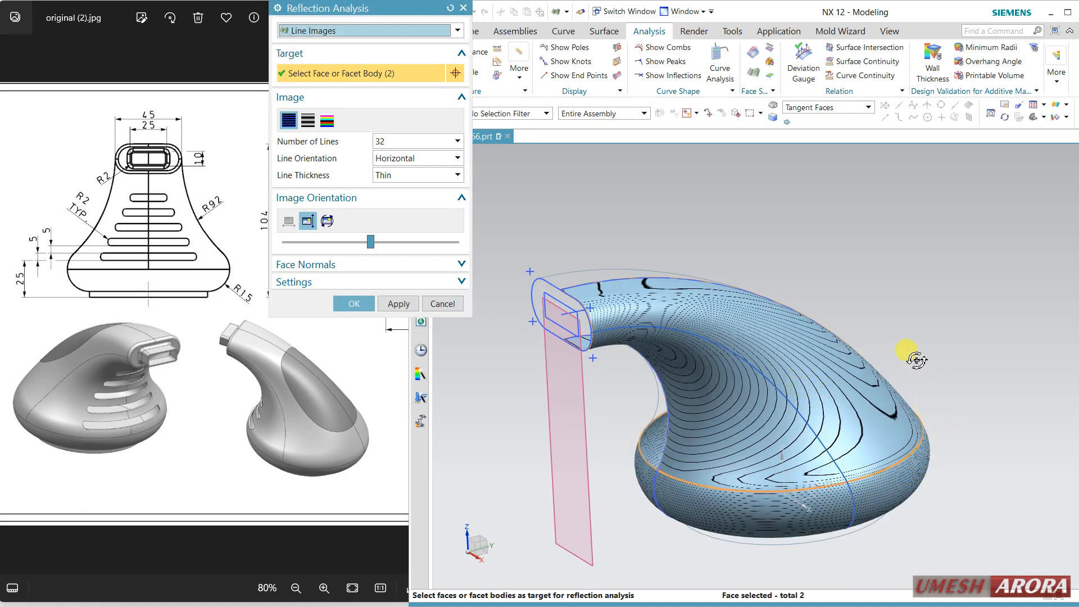
{"action": "middle_click_drag", "start_coordinate": [916, 360], "coordinate": [819, 329]}
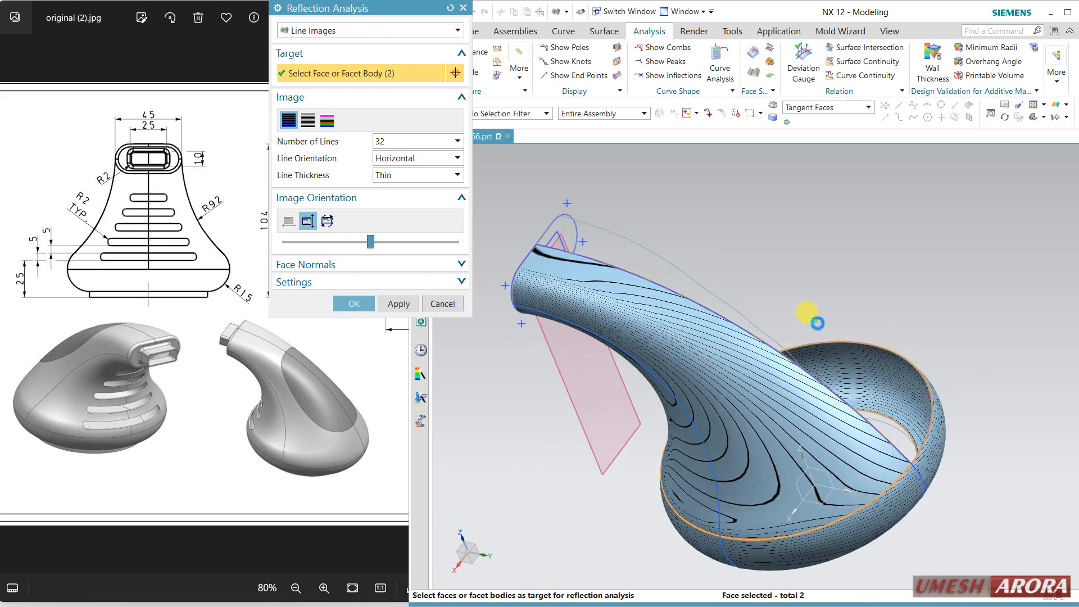
{"action": "left_click", "coordinate": [791, 306]}
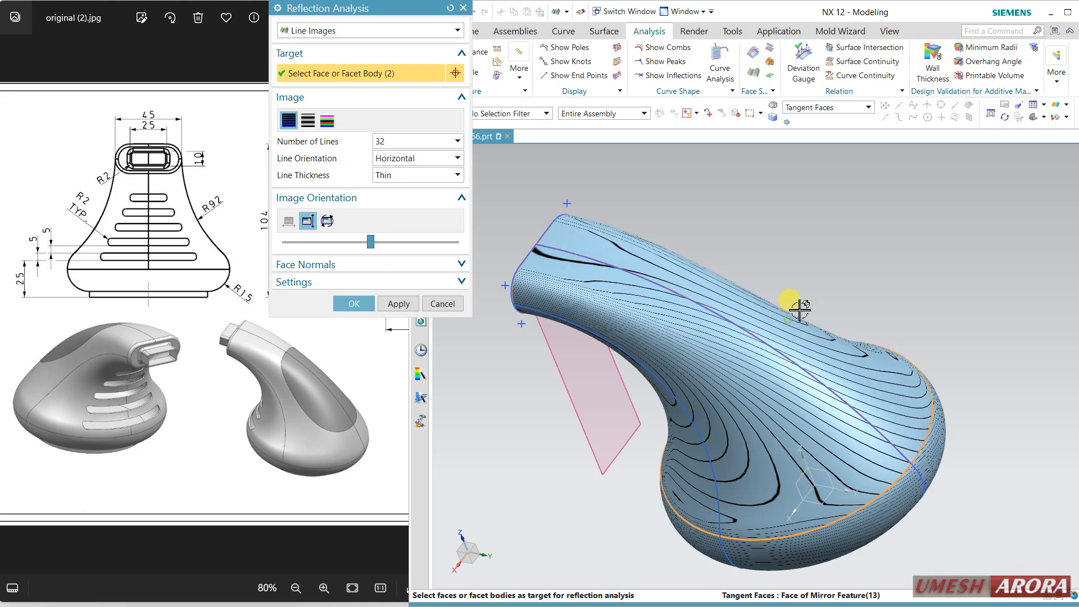
{"action": "middle_click_drag", "start_coordinate": [987, 385], "coordinate": [899, 421]}
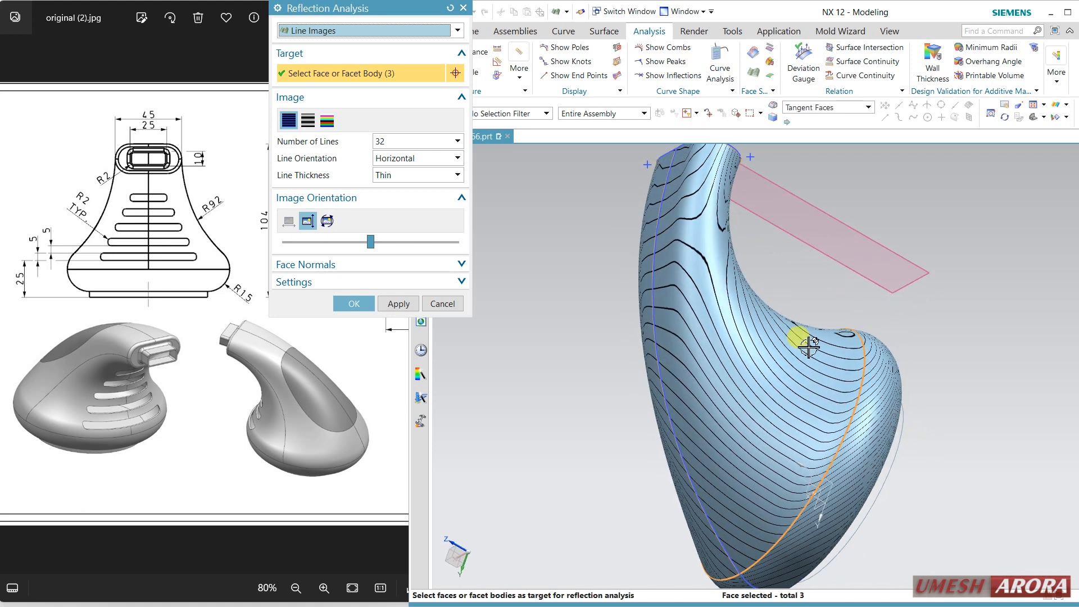
{"action": "left_click", "coordinate": [442, 304]}
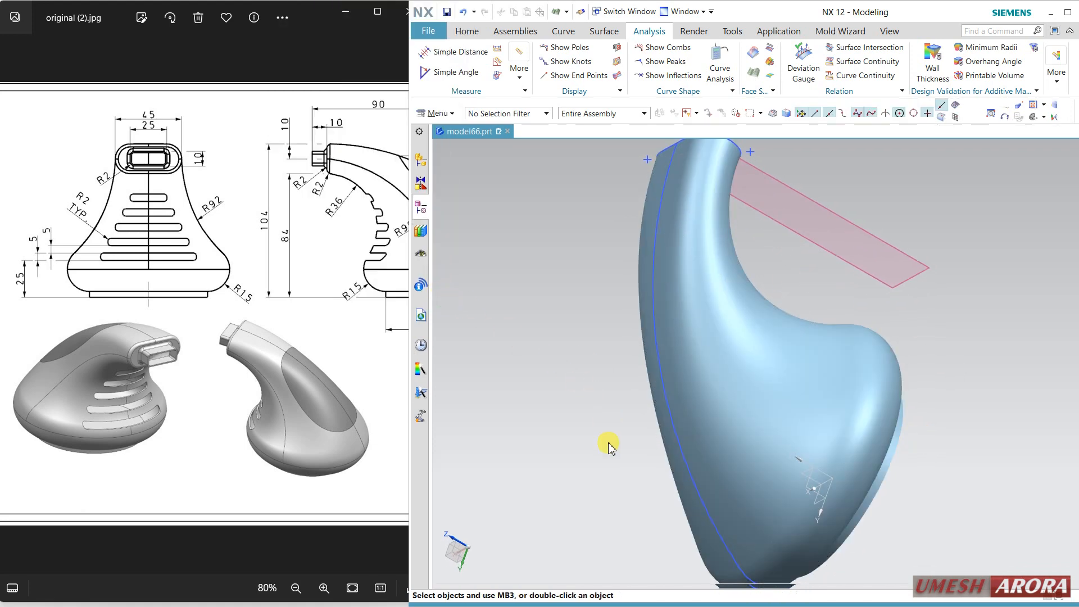
Close the open neck end of the body with a fill surface bounded by its outer rim
{"action": "middle_click_drag", "start_coordinate": [608, 443], "coordinate": [730, 375]}
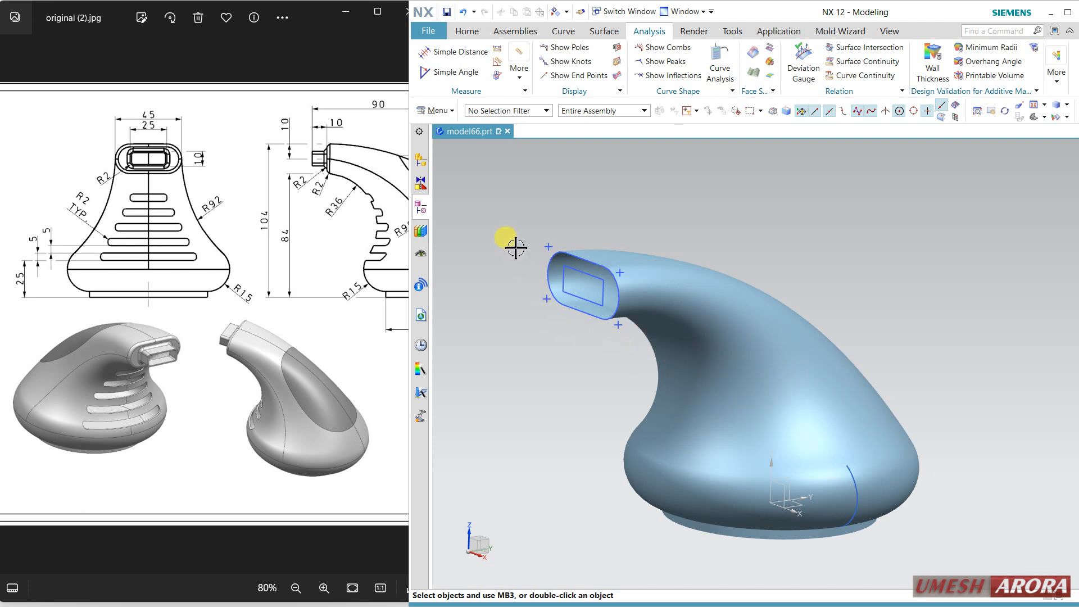
{"action": "scroll", "coordinate": [515, 246], "scroll_direction": "up", "scroll_amount": 1}
{"action": "scroll", "coordinate": [721, 346], "scroll_direction": "down", "scroll_amount": 2}
{"action": "middle_click_drag", "start_coordinate": [721, 346], "coordinate": [804, 376]}
{"action": "scroll", "coordinate": [579, 210], "scroll_direction": "up", "scroll_amount": 2}
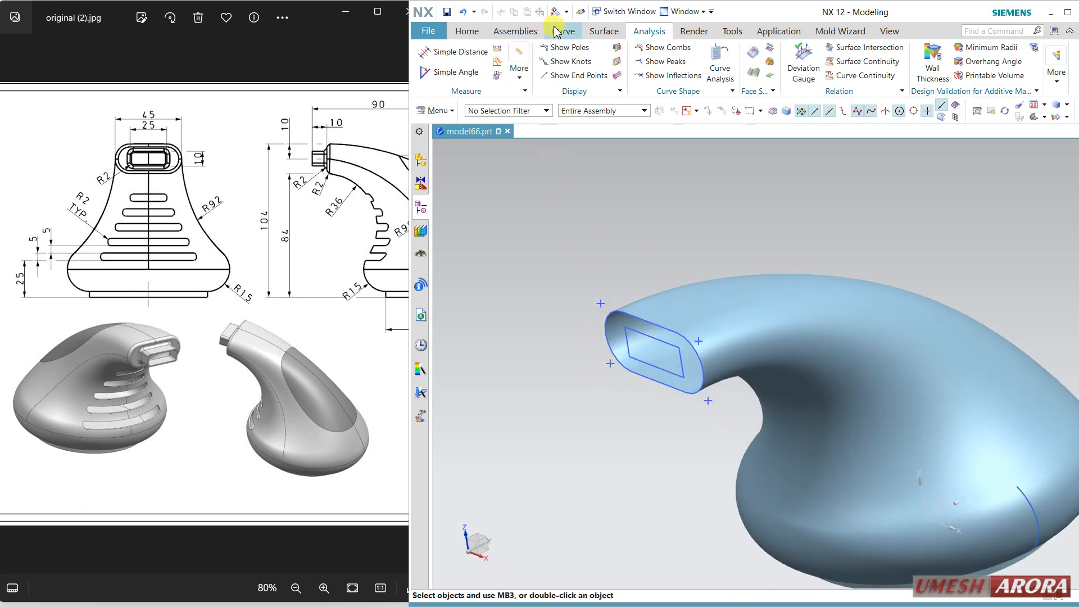
{"action": "left_click", "coordinate": [594, 33]}
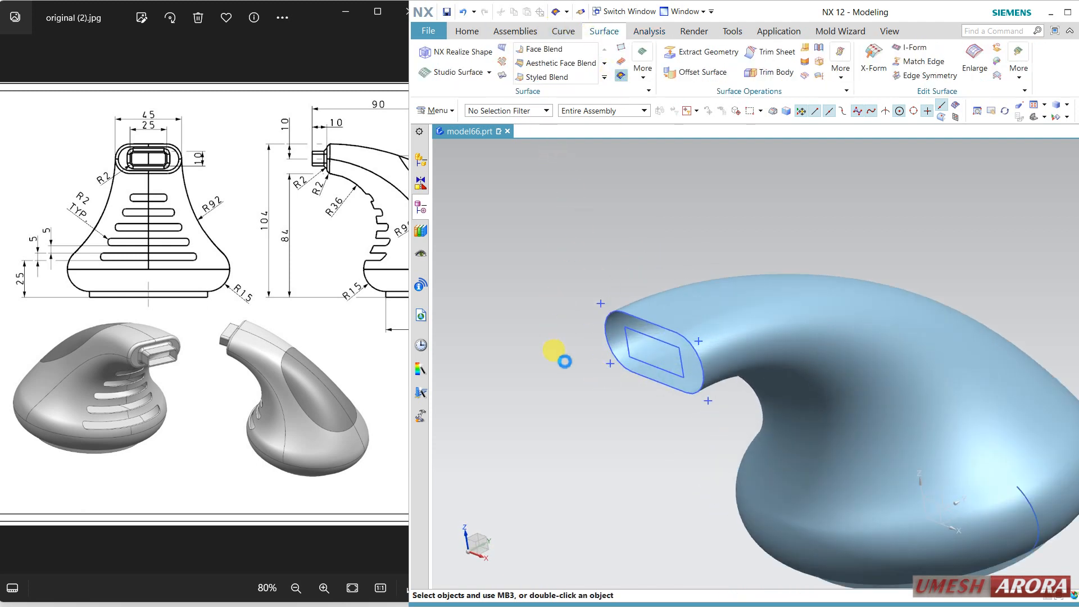
{"action": "left_click", "coordinate": [647, 325]}
{"action": "left_click", "coordinate": [353, 318]}
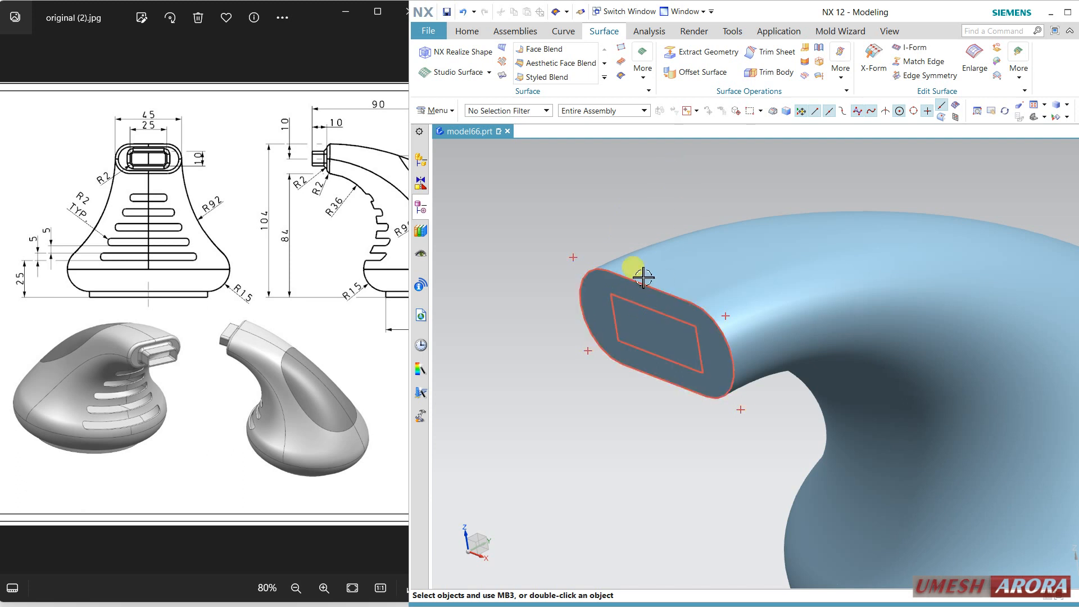
Start an extrude using the inner rectangle of the neck-end sketch as the section, selected as Connected Curves
{"action": "left_click", "coordinate": [467, 31]}
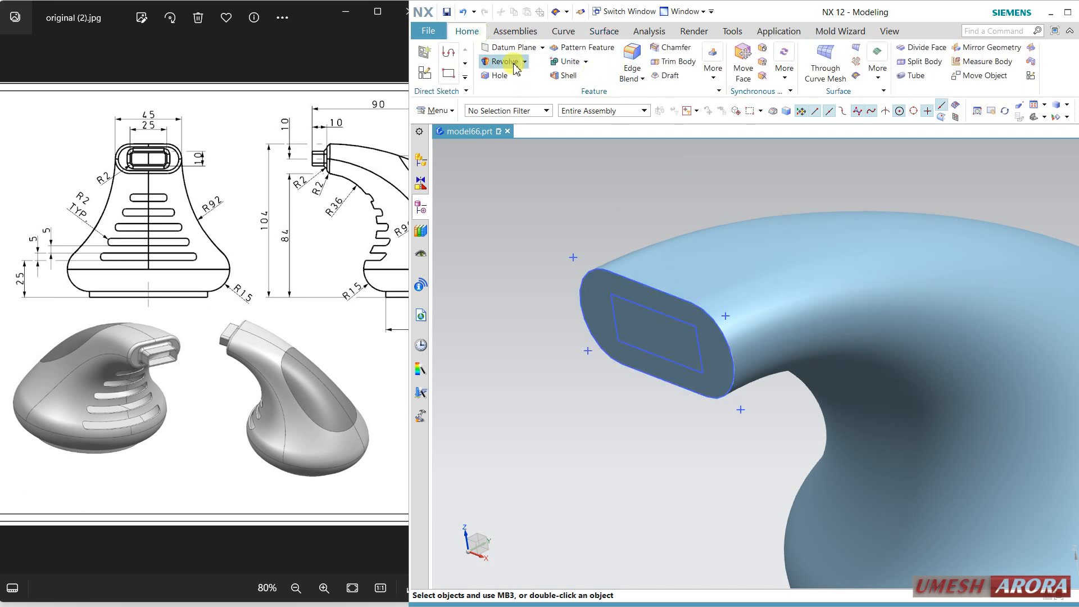
{"action": "left_click", "coordinate": [526, 63]}
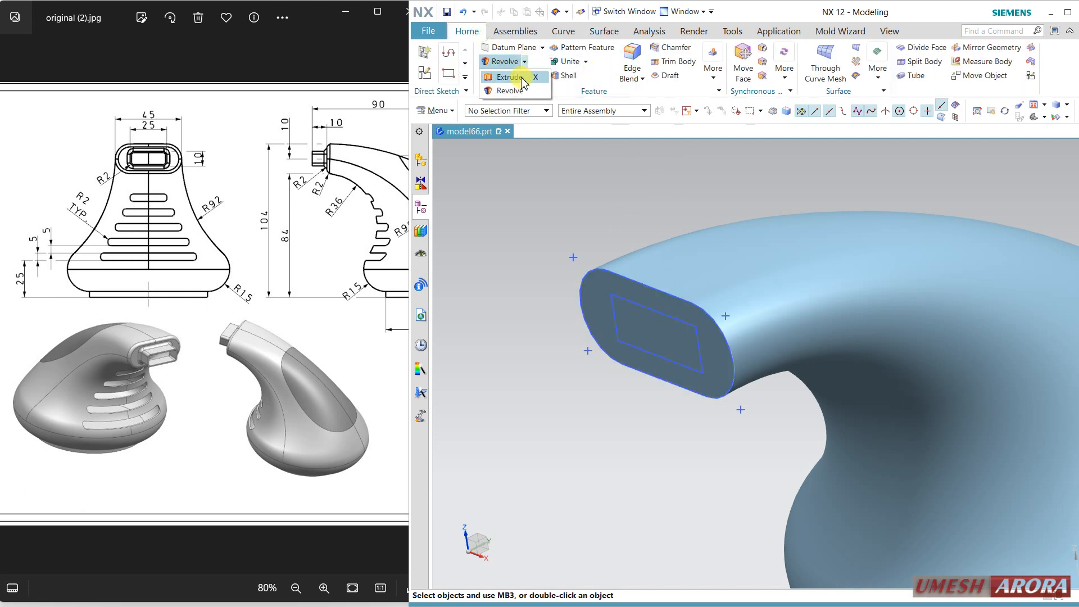
{"action": "left_click", "coordinate": [501, 76]}
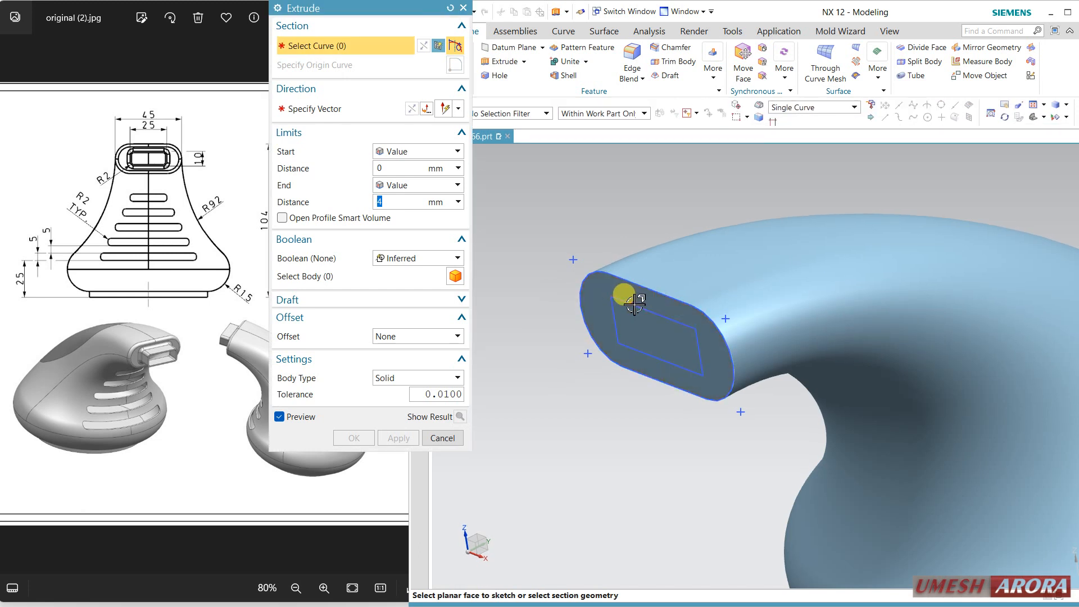
{"action": "left_click", "coordinate": [812, 107]}
{"action": "left_click", "coordinate": [795, 135]}
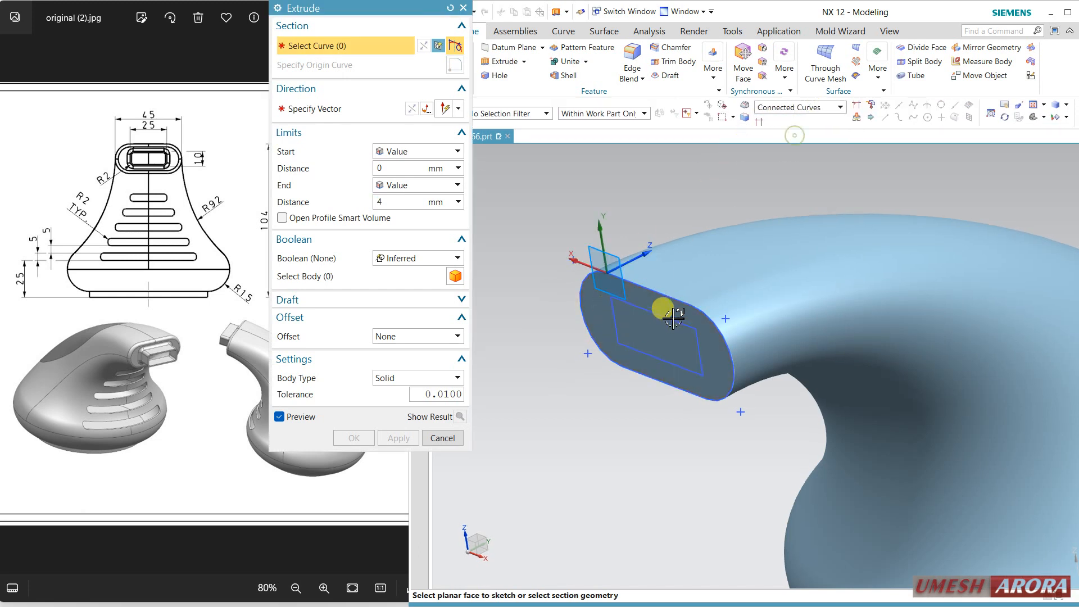
{"action": "left_click", "coordinate": [661, 313]}
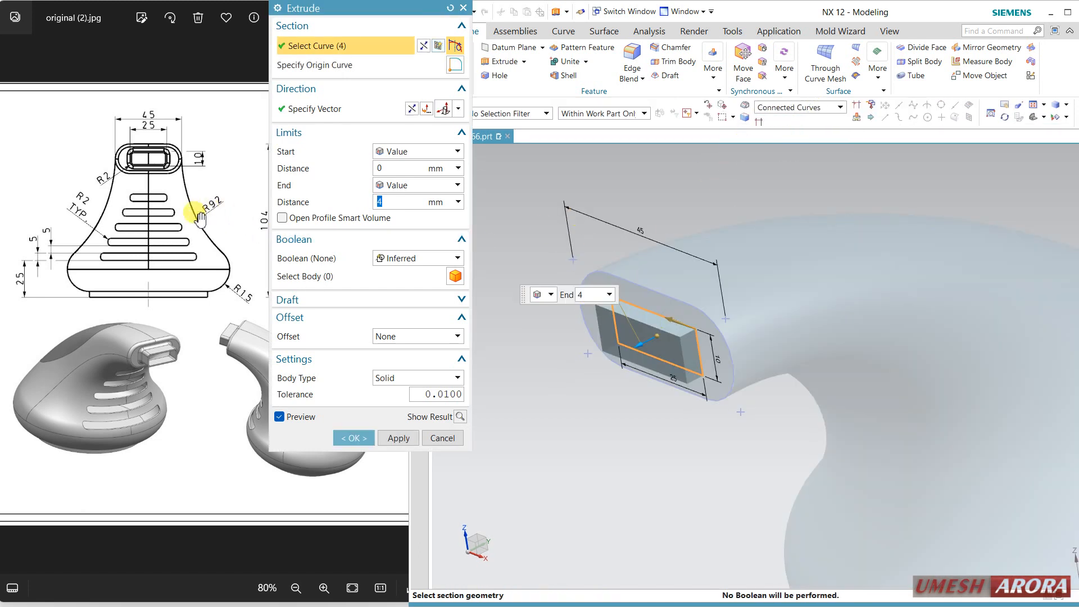
Set the extrude's end distance to 10 mm and its body type to Sheet, and create it
{"action": "left_click_drag", "start_coordinate": [348, 12], "coordinate": [440, 21]}
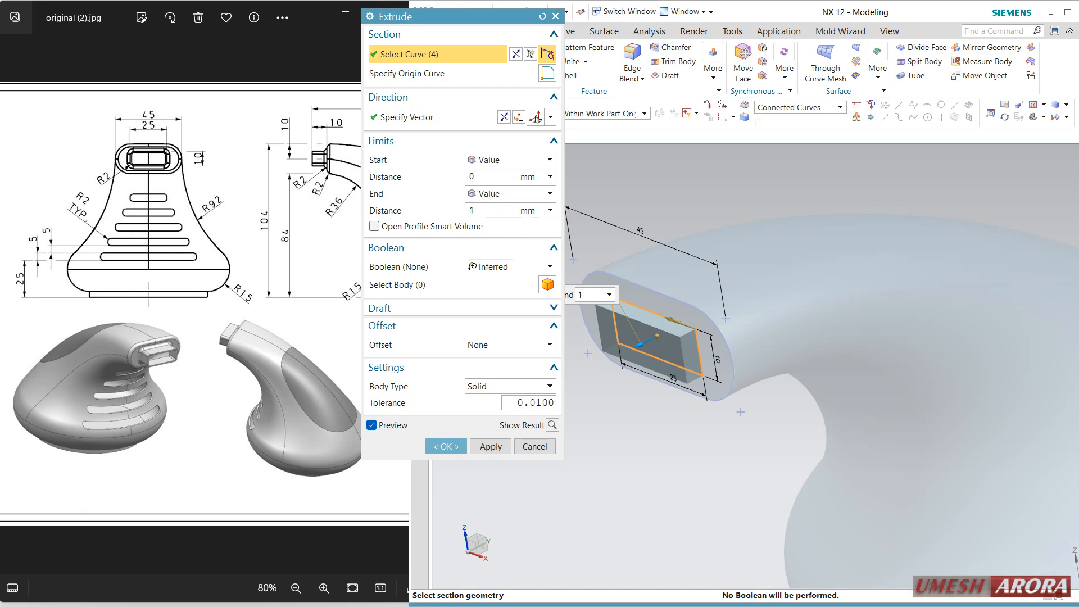
{"action": "type", "text": "0"}
{"action": "key", "text": "Return"}
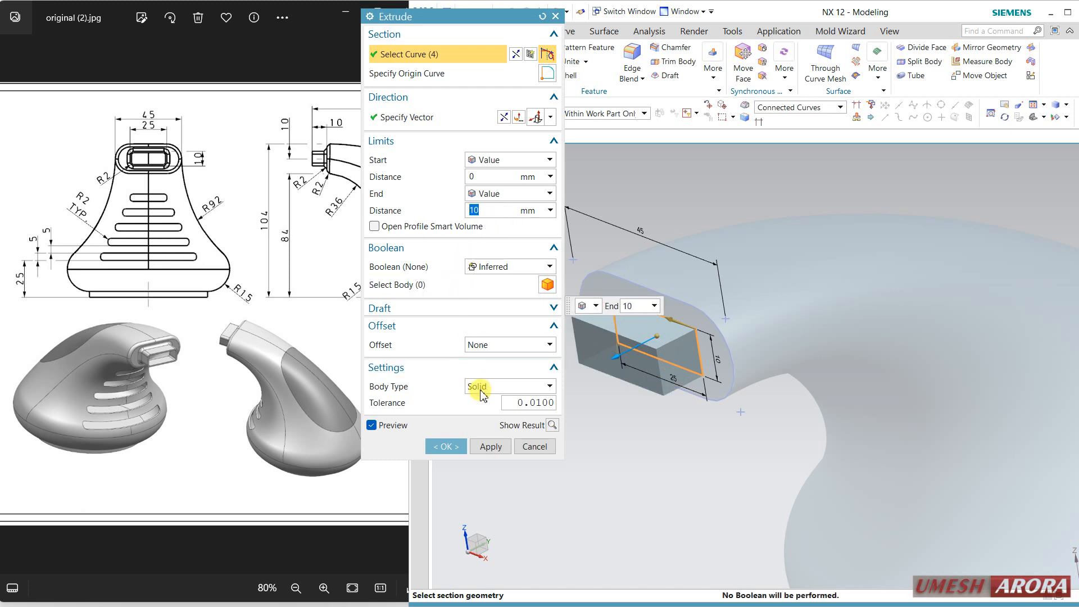
{"action": "left_click", "coordinate": [509, 386]}
{"action": "left_click", "coordinate": [484, 411]}
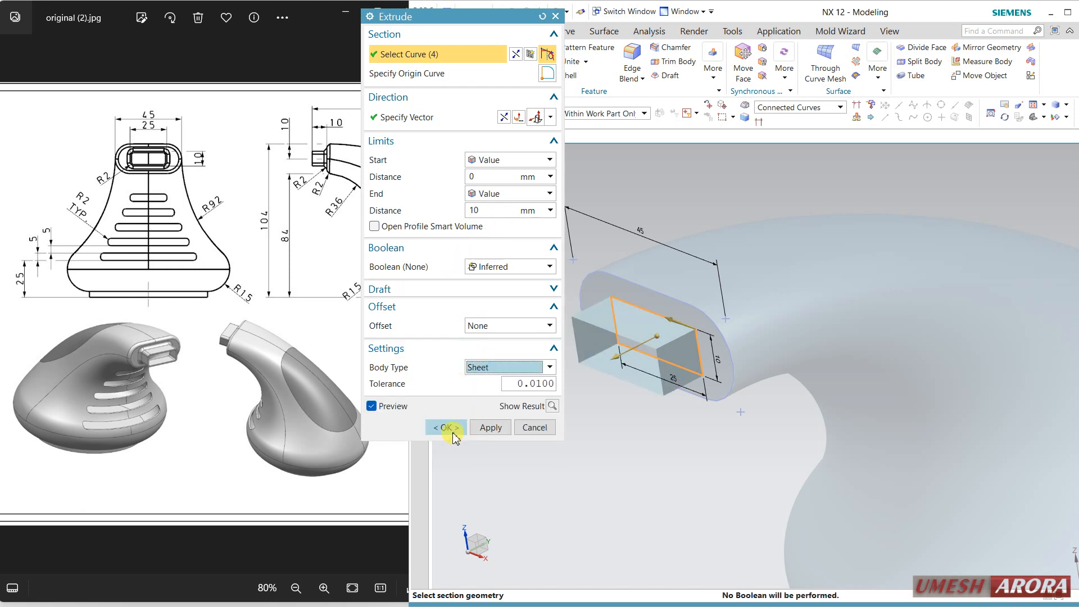
{"action": "left_click", "coordinate": [447, 428]}
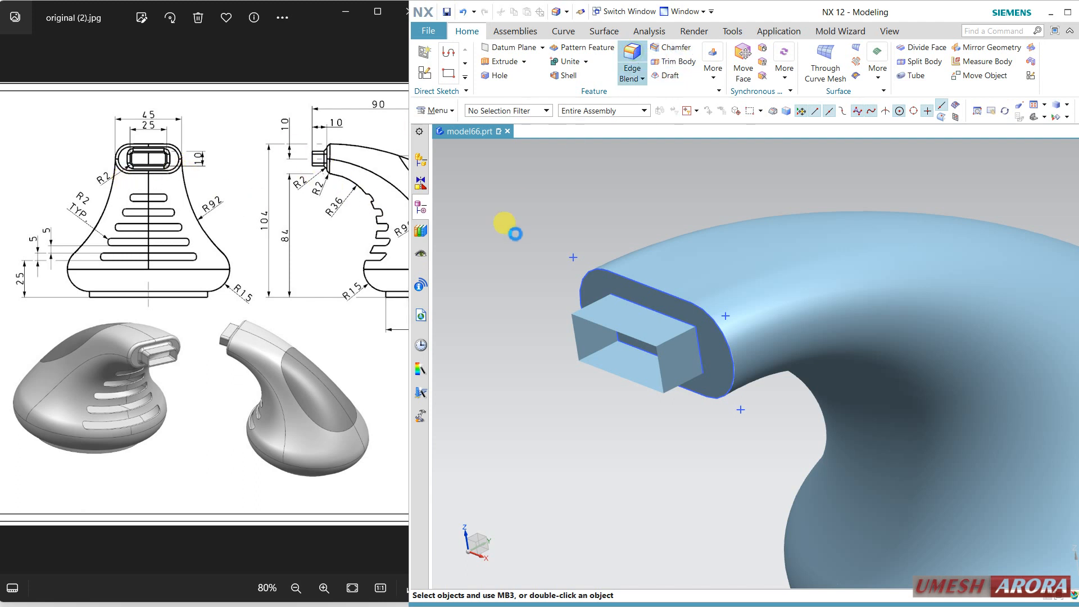
Blend the four lengthwise corner edges of the extruded rectangular connector with a 2 mm radius
{"action": "left_click", "coordinate": [594, 304]}
{"action": "left_click", "coordinate": [646, 334]}
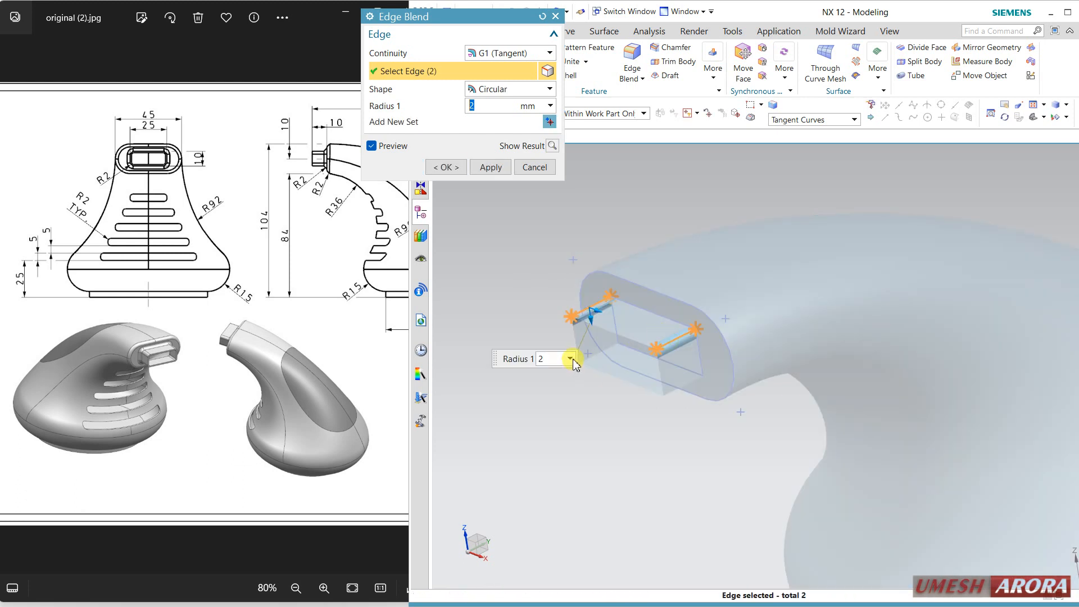
{"action": "left_click", "coordinate": [595, 357]}
{"action": "left_click", "coordinate": [674, 396]}
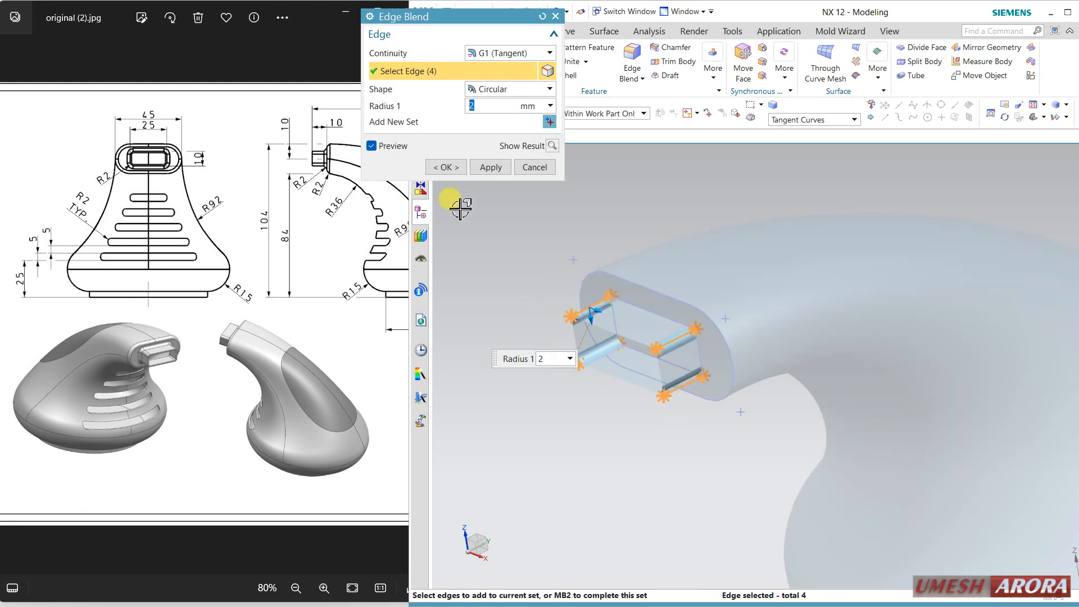
{"action": "left_click", "coordinate": [445, 167]}
Hide the neck-end sketch containing the outer profile and the inner rectangle
{"action": "scroll", "coordinate": [705, 455], "scroll_direction": "up", "scroll_amount": 3}
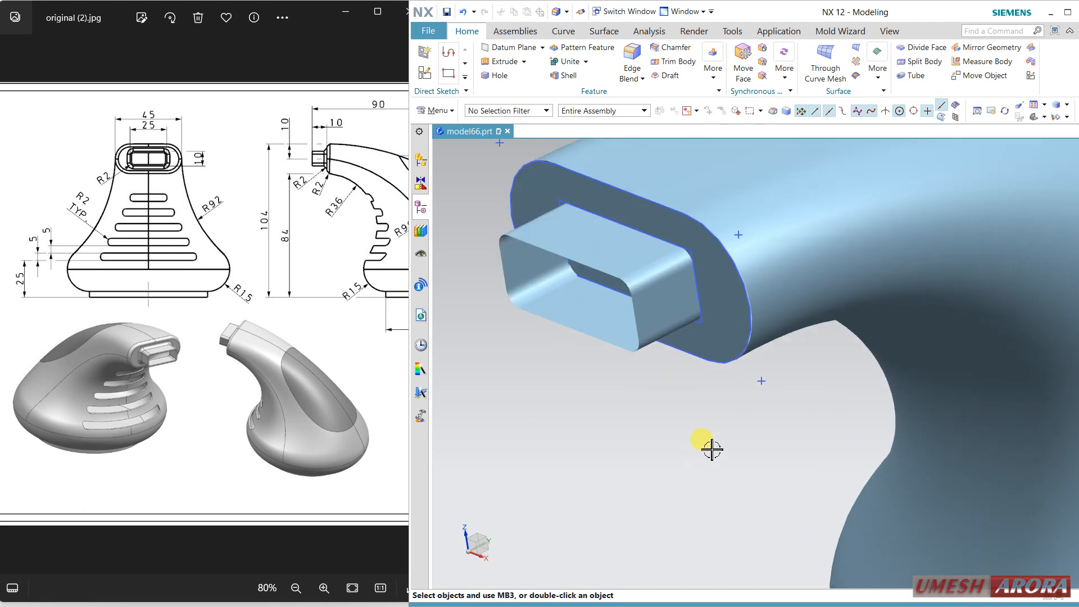
{"action": "left_click", "coordinate": [699, 276]}
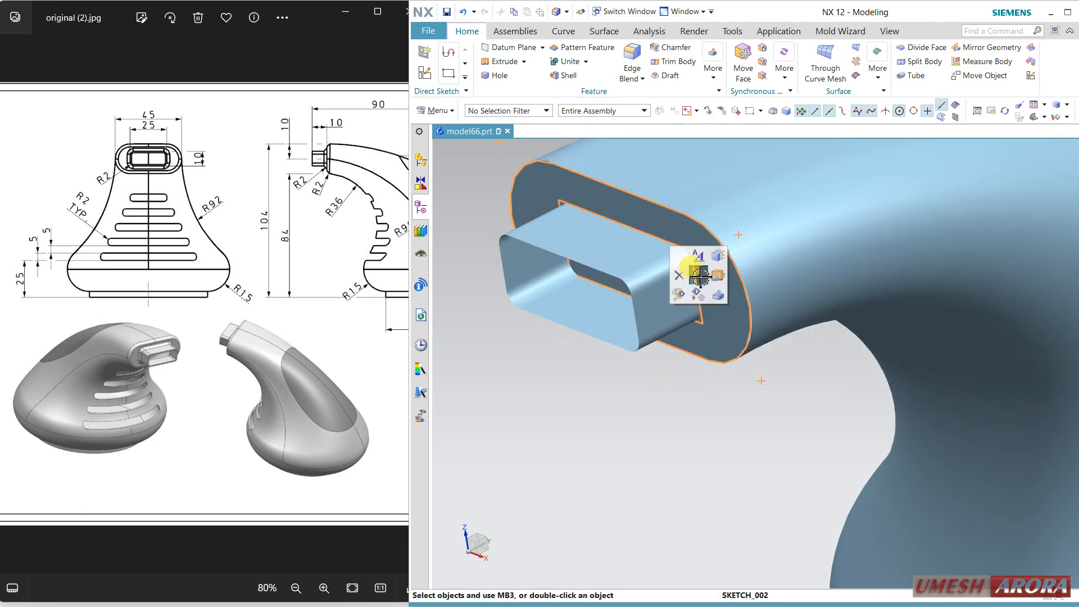
{"action": "key", "text": "Escape"}
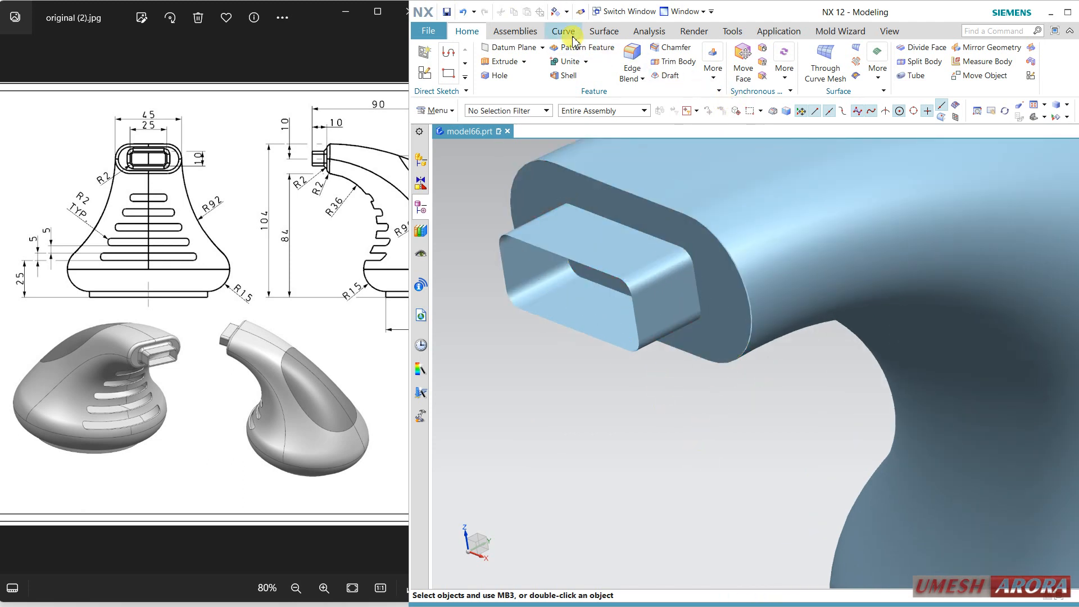
Trim the neck-end fill surface with Trim Sheet, using the connector's base edges as the boundary and keeping the outer region
{"action": "left_click", "coordinate": [593, 33]}
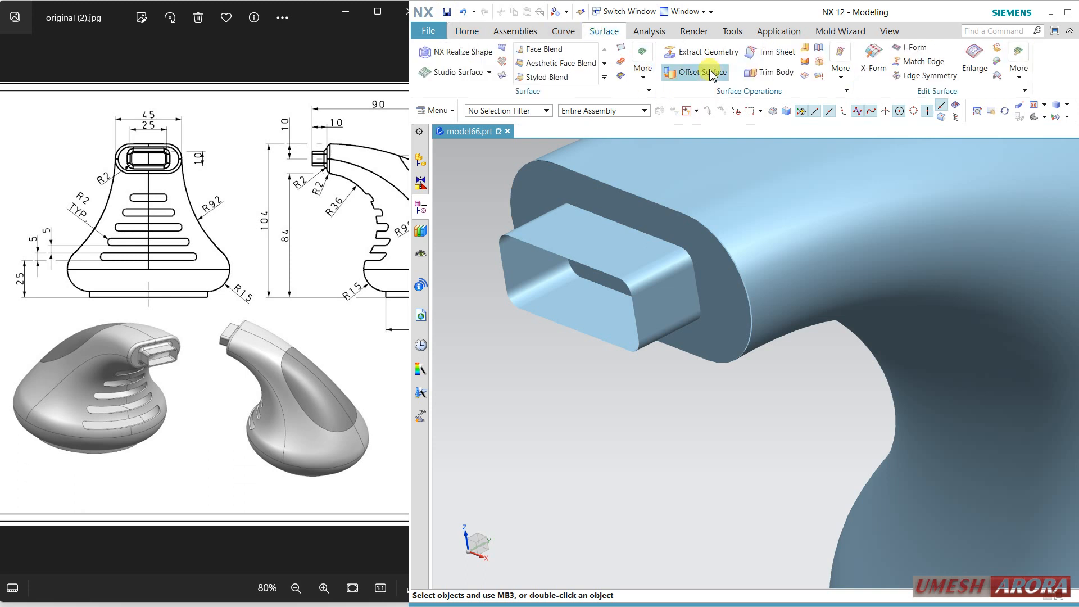
{"action": "left_click", "coordinate": [777, 51]}
{"action": "left_click", "coordinate": [706, 294]}
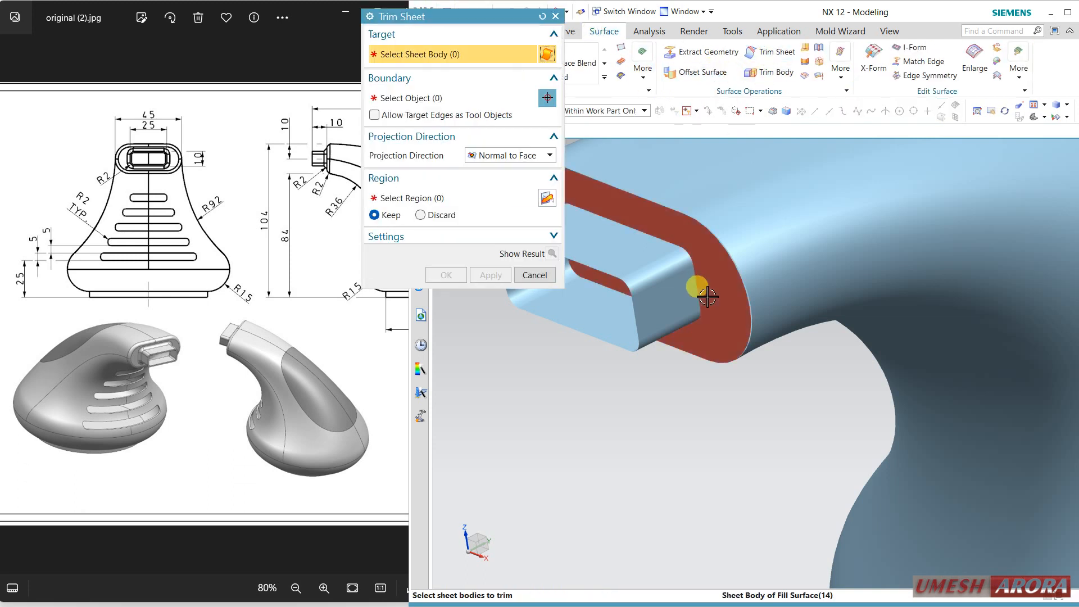
{"action": "left_click", "coordinate": [408, 97]}
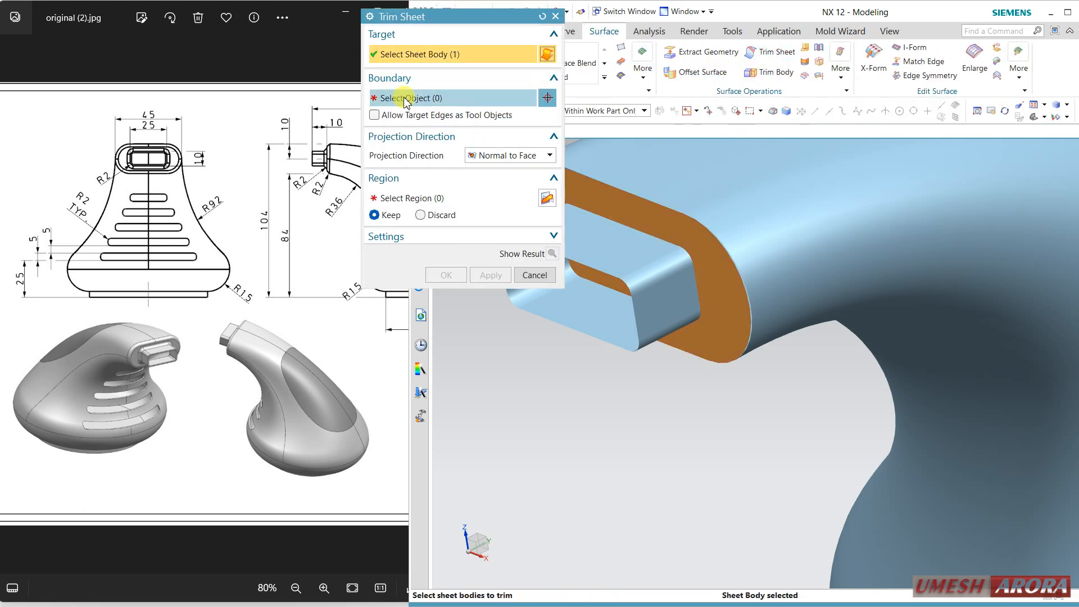
{"action": "left_click", "coordinate": [614, 224]}
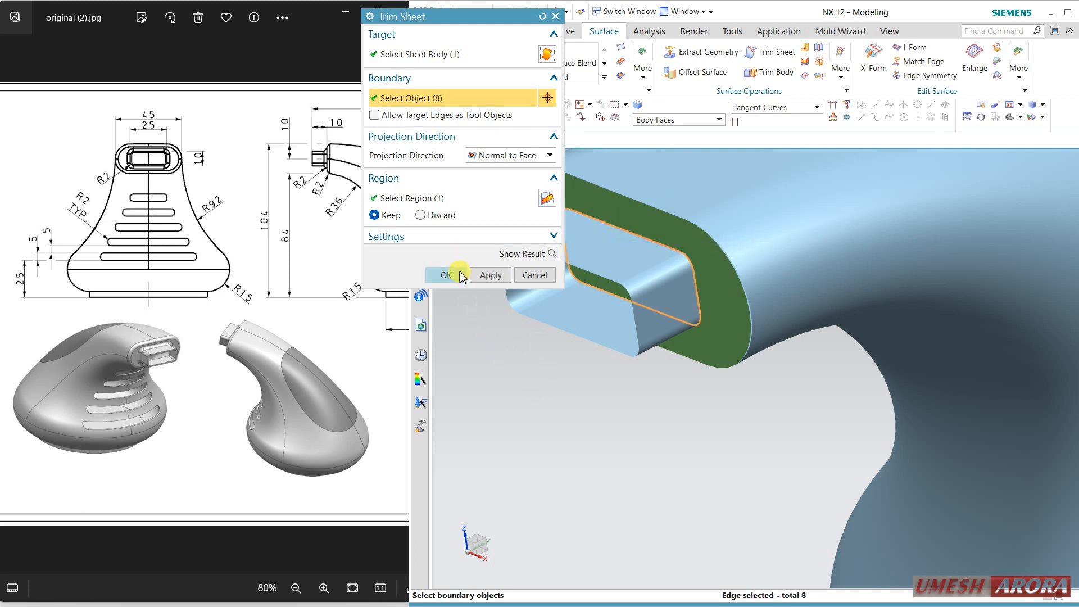
{"action": "left_click", "coordinate": [446, 274]}
{"action": "middle_click_drag", "start_coordinate": [590, 404], "coordinate": [592, 428]}
{"action": "scroll", "coordinate": [578, 388], "scroll_direction": "down", "scroll_amount": 5}
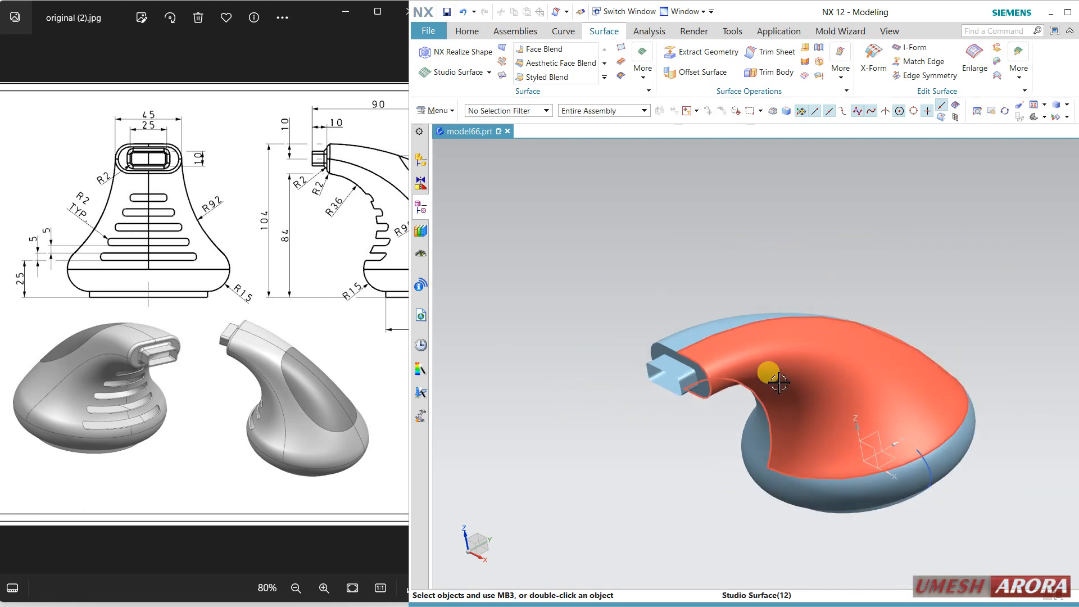
Try to sew the studio surface to the base, mirrored half, bottom, neck-end cap and connector sheets as a solid body
{"action": "middle_click_drag", "start_coordinate": [778, 383], "coordinate": [688, 441]}
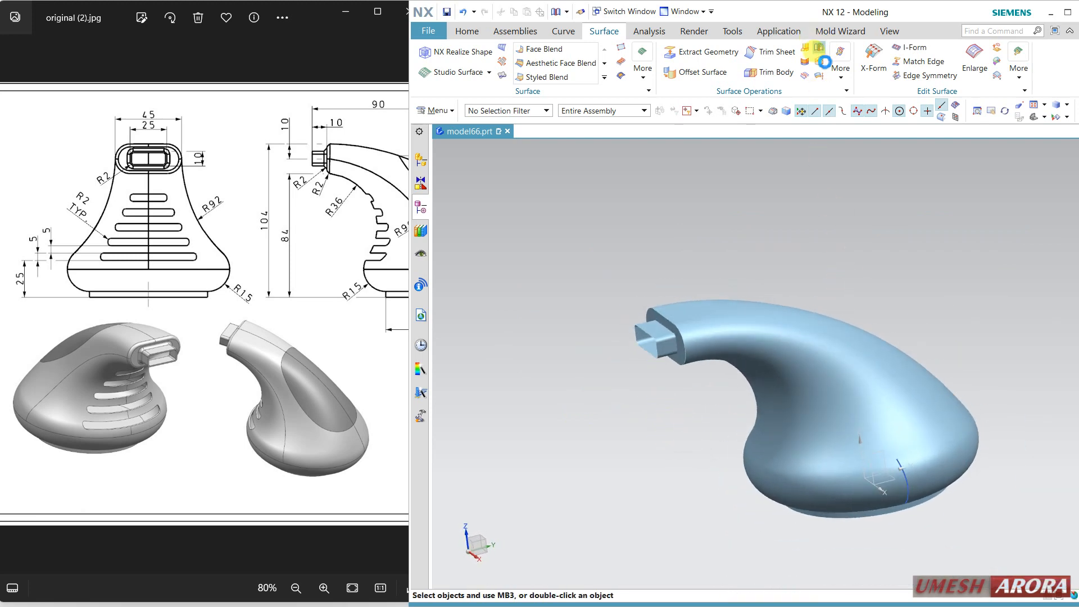
{"action": "left_click", "coordinate": [824, 62]}
{"action": "left_click", "coordinate": [860, 379]}
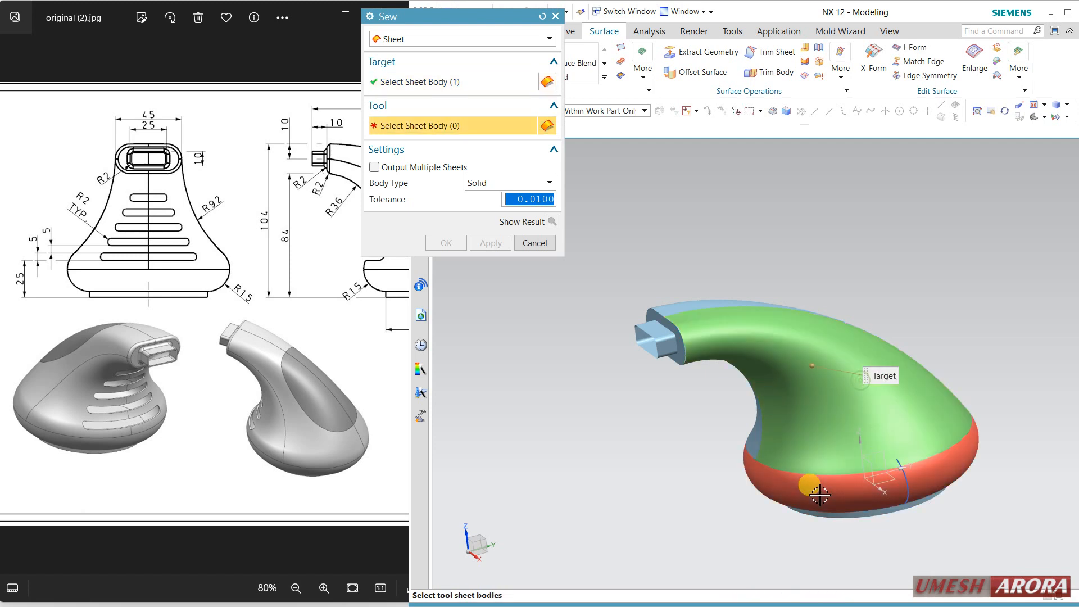
{"action": "left_click", "coordinate": [819, 494]}
{"action": "left_click", "coordinate": [749, 439]}
{"action": "left_click", "coordinate": [813, 512]}
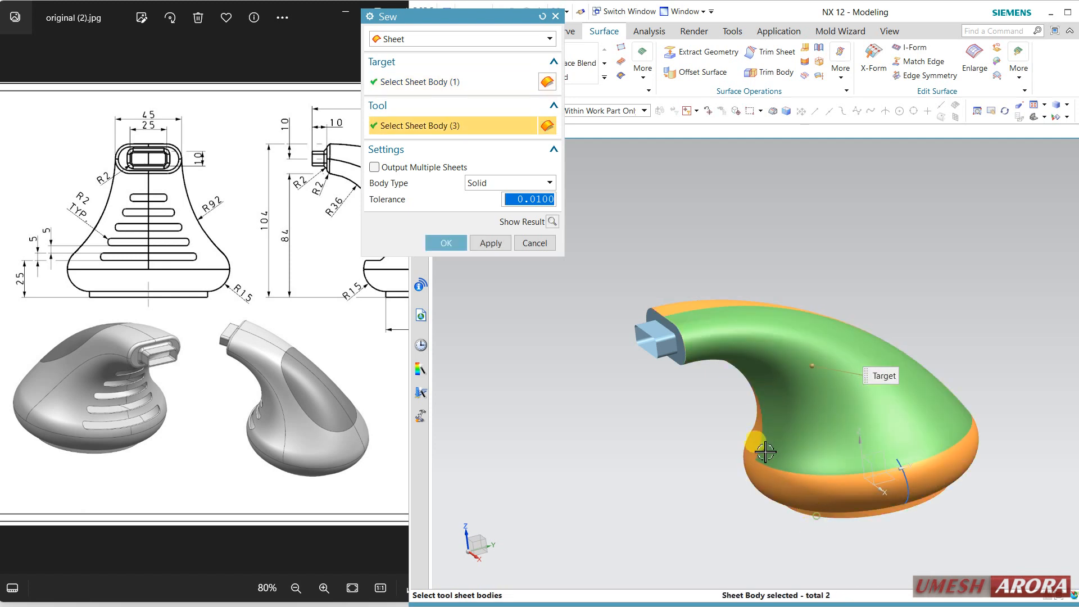
{"action": "left_click", "coordinate": [674, 341]}
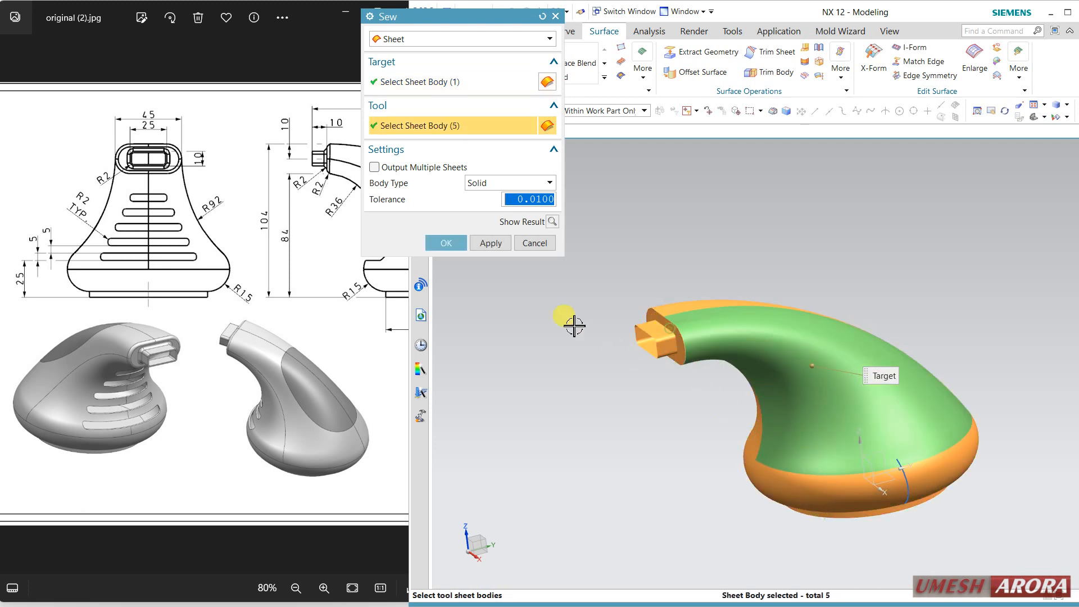
{"action": "left_click", "coordinate": [446, 242]}
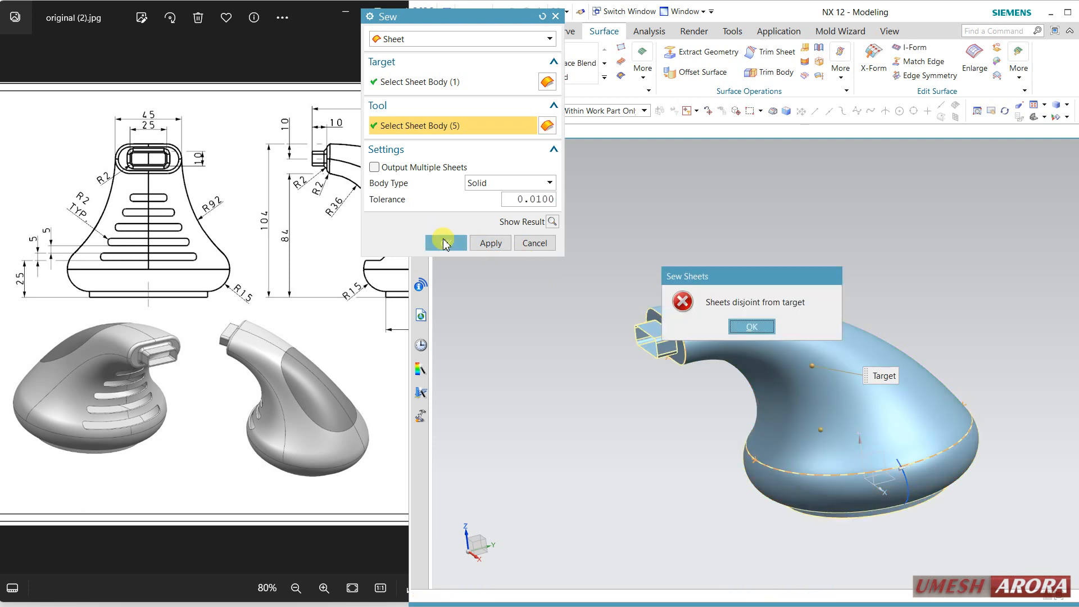
{"action": "left_click", "coordinate": [751, 327]}
Reopen the sew feature for editing and reapply it with its body type setting
{"action": "left_click", "coordinate": [422, 213]}
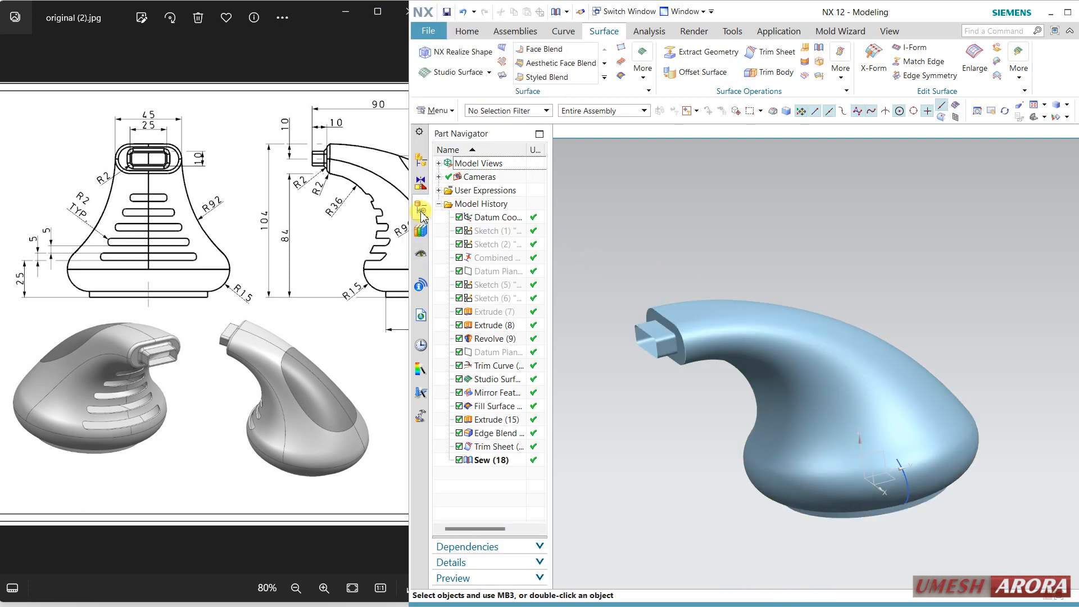
{"action": "double_click", "coordinate": [492, 460]}
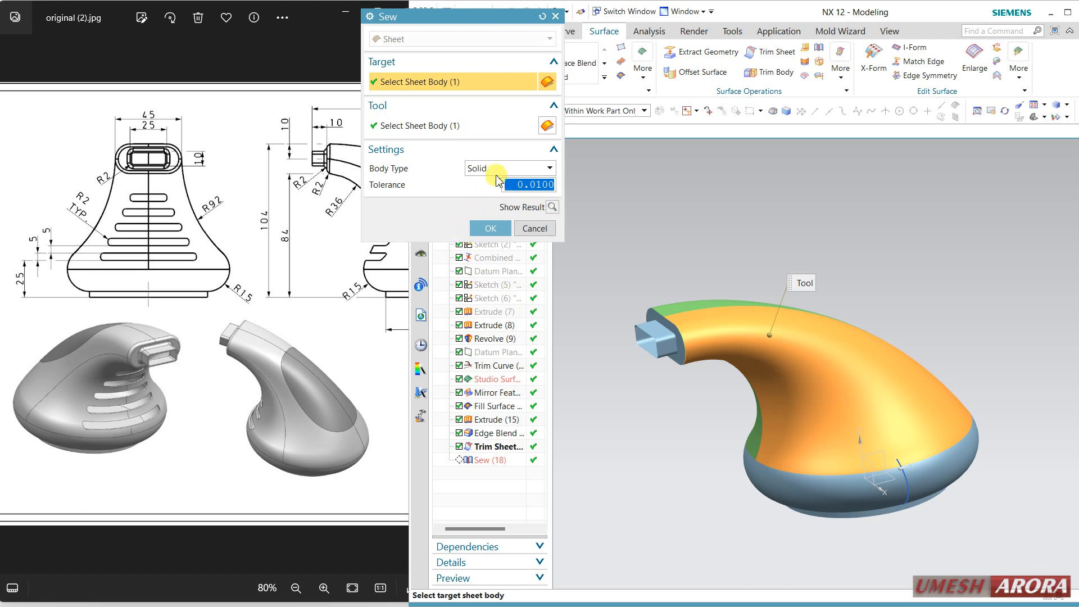
{"action": "left_click", "coordinate": [496, 170]}
{"action": "left_click", "coordinate": [482, 181]}
{"action": "left_click", "coordinate": [486, 228]}
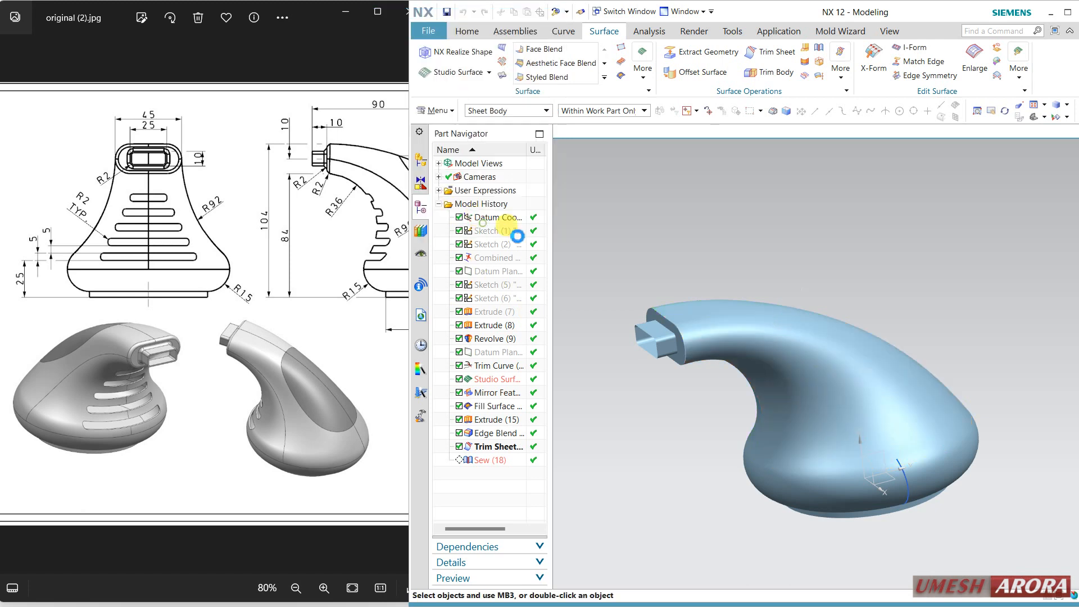
{"action": "left_click", "coordinate": [467, 31]}
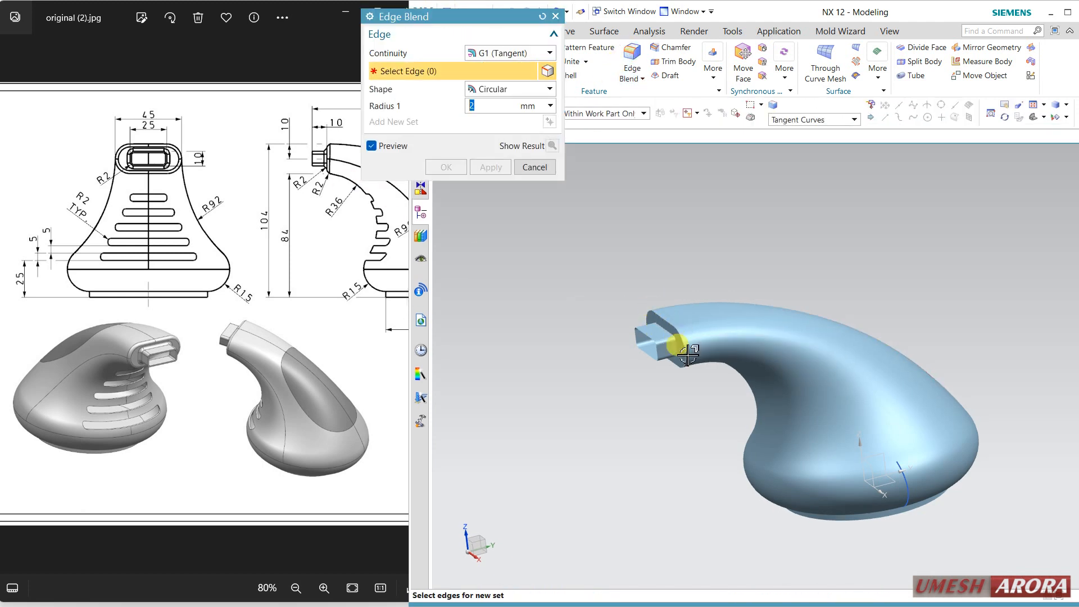
{"action": "scroll", "coordinate": [691, 361], "scroll_direction": "up", "scroll_amount": 3}
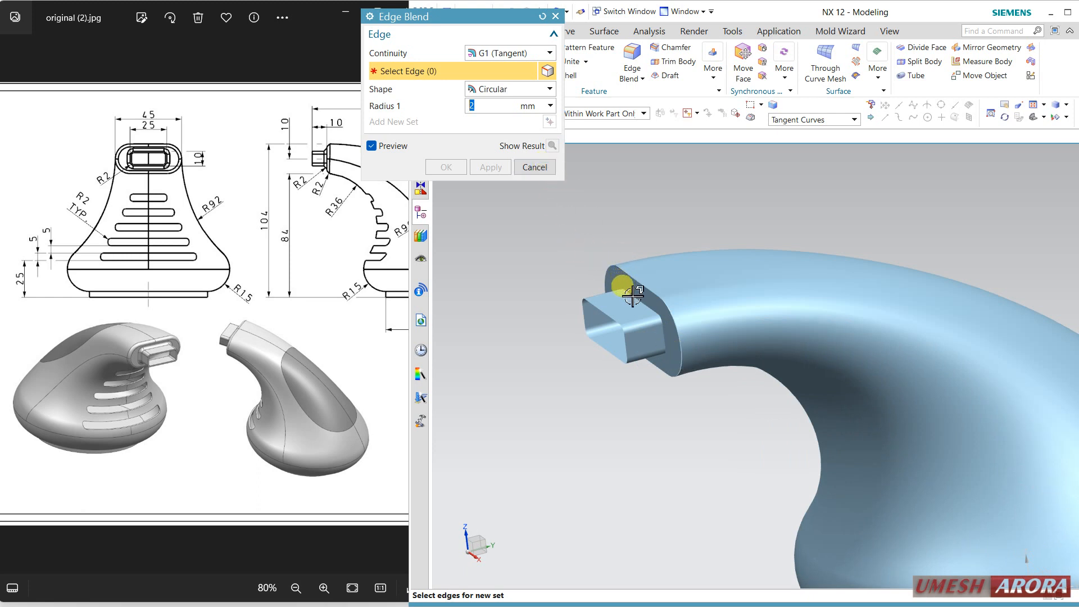
{"action": "left_click", "coordinate": [539, 167]}
{"action": "scroll", "coordinate": [646, 313], "scroll_direction": "up", "scroll_amount": 3}
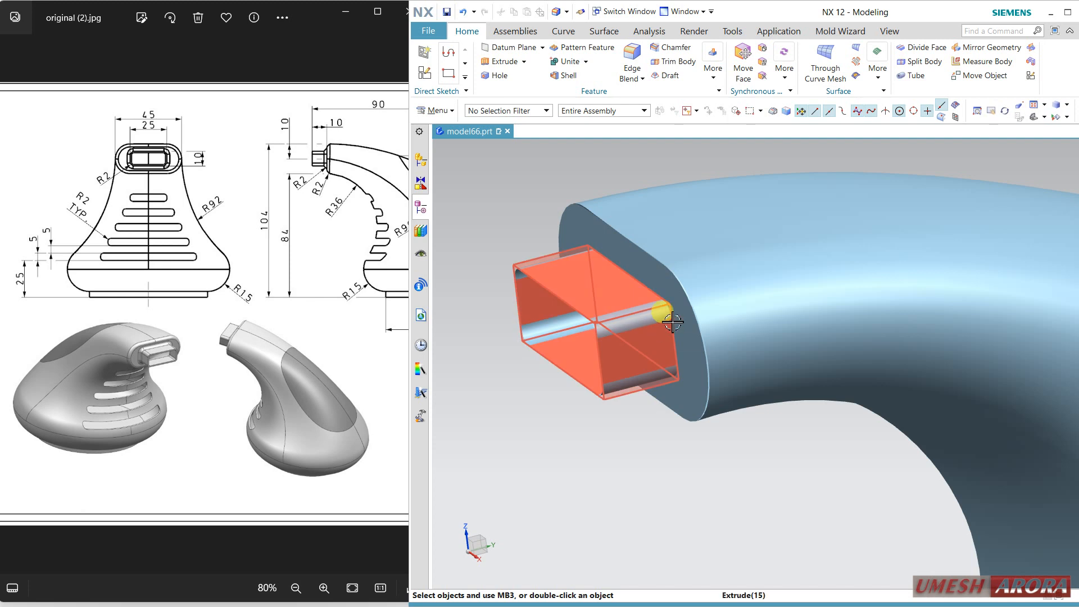
Delete the sew feature from the model history
{"action": "left_click", "coordinate": [421, 208]}
{"action": "right_click", "coordinate": [502, 464]}
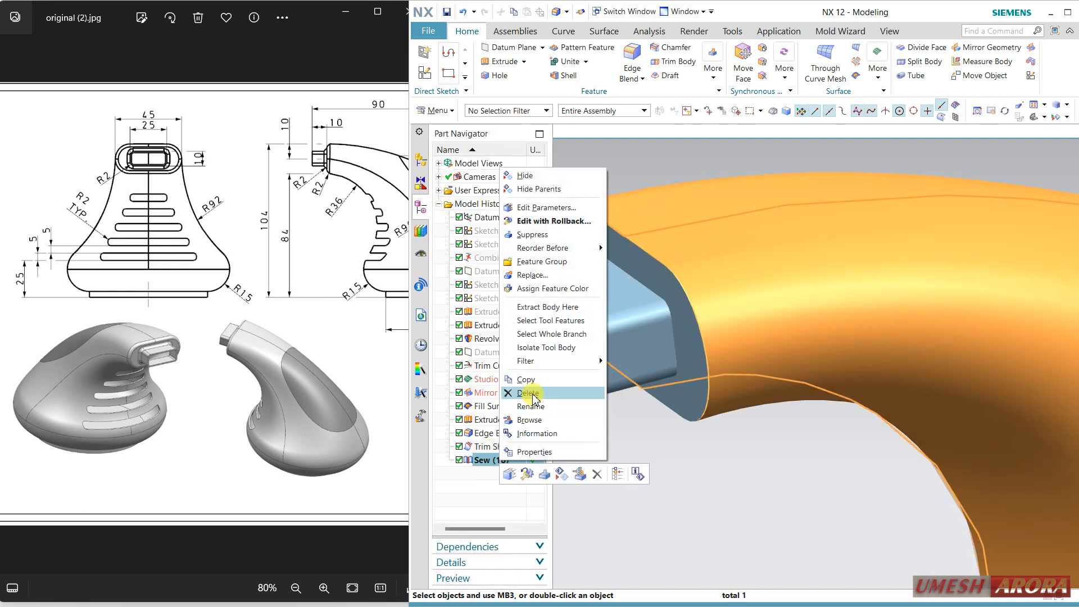
{"action": "left_click", "coordinate": [527, 392]}
Examine the joint between the neck-end cap, the connector and the body surfaces for gaps, both at an angle and from the side
{"action": "scroll", "coordinate": [713, 357], "scroll_direction": "up", "scroll_amount": 3}
{"action": "scroll", "coordinate": [725, 419], "scroll_direction": "up", "scroll_amount": 5}
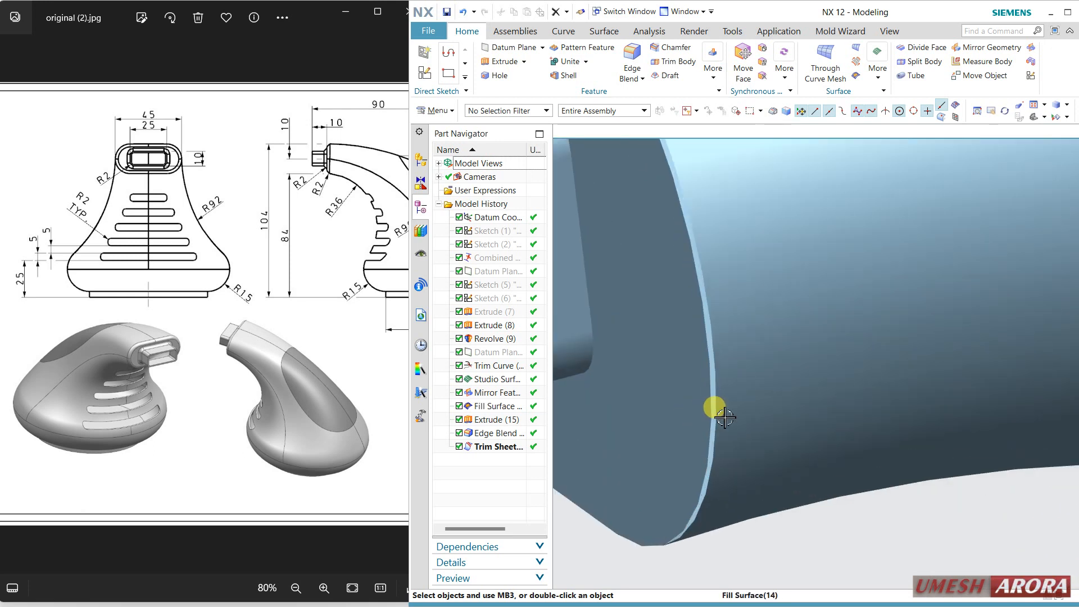
{"action": "scroll", "coordinate": [702, 420], "scroll_direction": "down", "scroll_amount": 5}
{"action": "scroll", "coordinate": [797, 396], "scroll_direction": "down", "scroll_amount": 4}
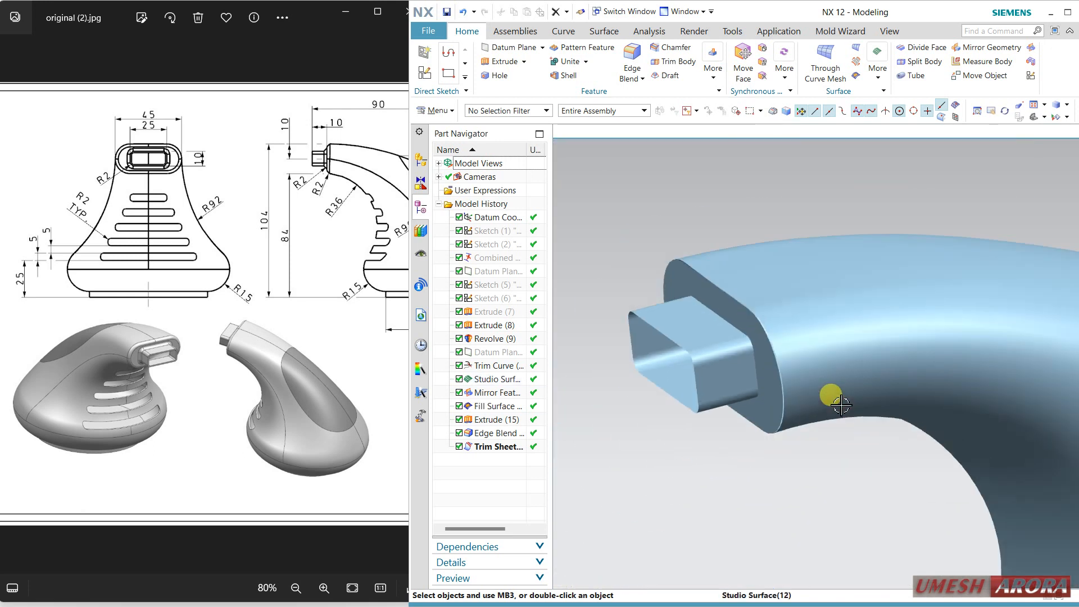
{"action": "middle_click_drag", "start_coordinate": [831, 392], "coordinate": [808, 424]}
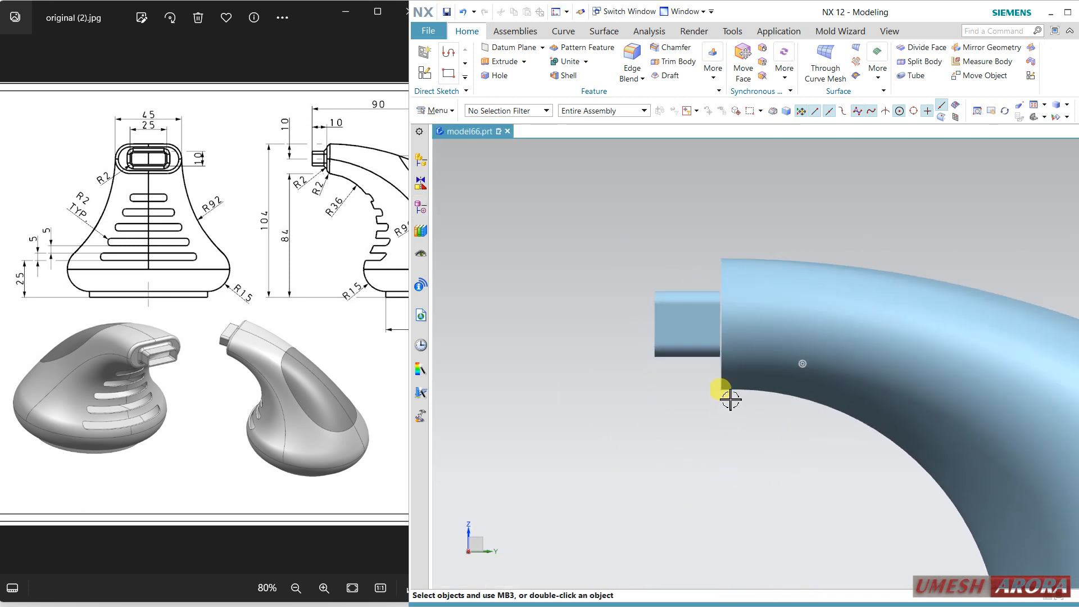
{"action": "scroll", "coordinate": [724, 284], "scroll_direction": "up", "scroll_amount": 8}
{"action": "scroll", "coordinate": [689, 361], "scroll_direction": "down", "scroll_amount": 6}
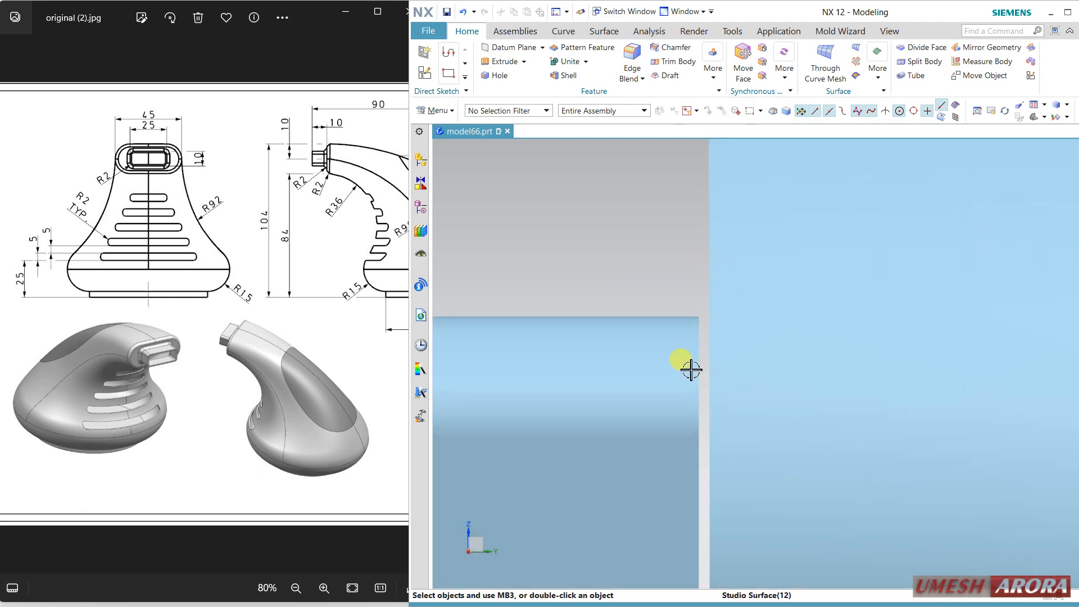
{"action": "middle_click_drag", "start_coordinate": [691, 366], "coordinate": [700, 390]}
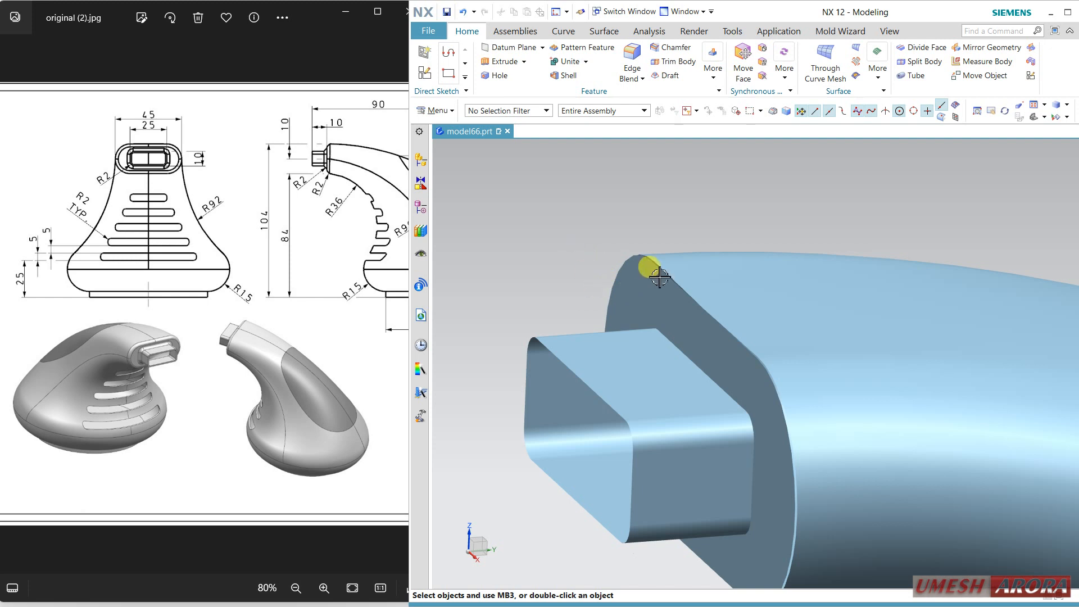
{"action": "scroll", "coordinate": [659, 277], "scroll_direction": "up", "scroll_amount": 5}
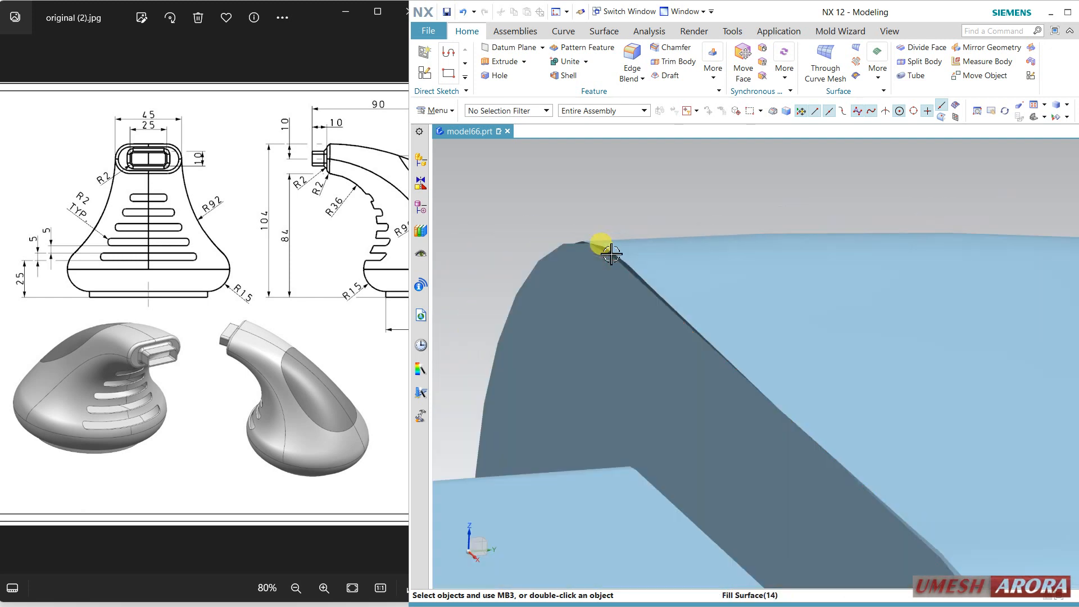
{"action": "scroll", "coordinate": [617, 337], "scroll_direction": "down", "scroll_amount": 4}
{"action": "middle_click_drag", "start_coordinate": [616, 337], "coordinate": [578, 463]}
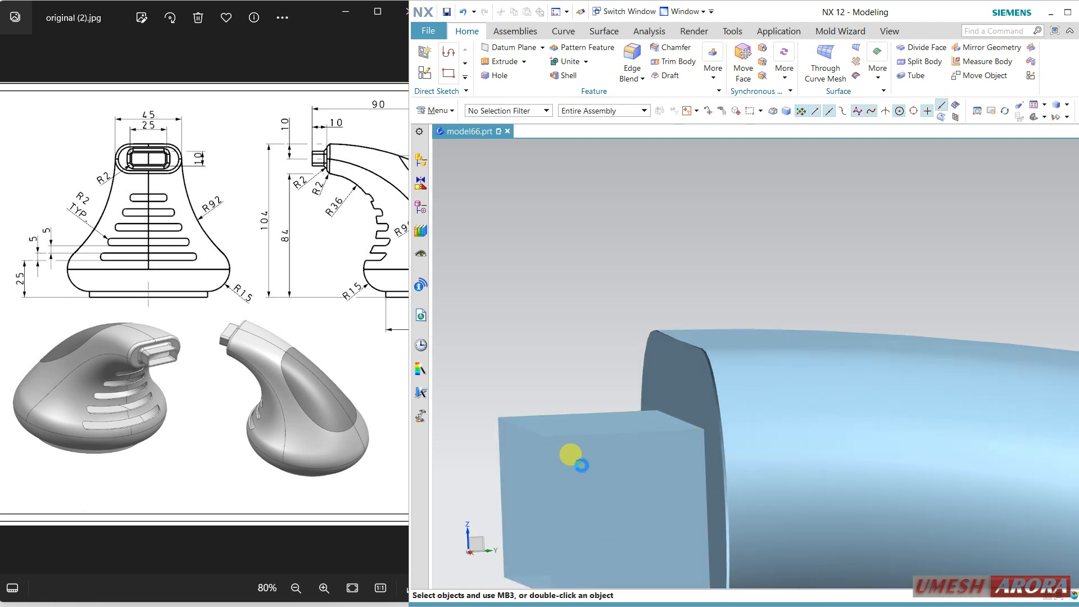
Review the connector's edge blend settings and its extrude section and limits, closing both without changes
{"action": "double_click", "coordinate": [570, 455]}
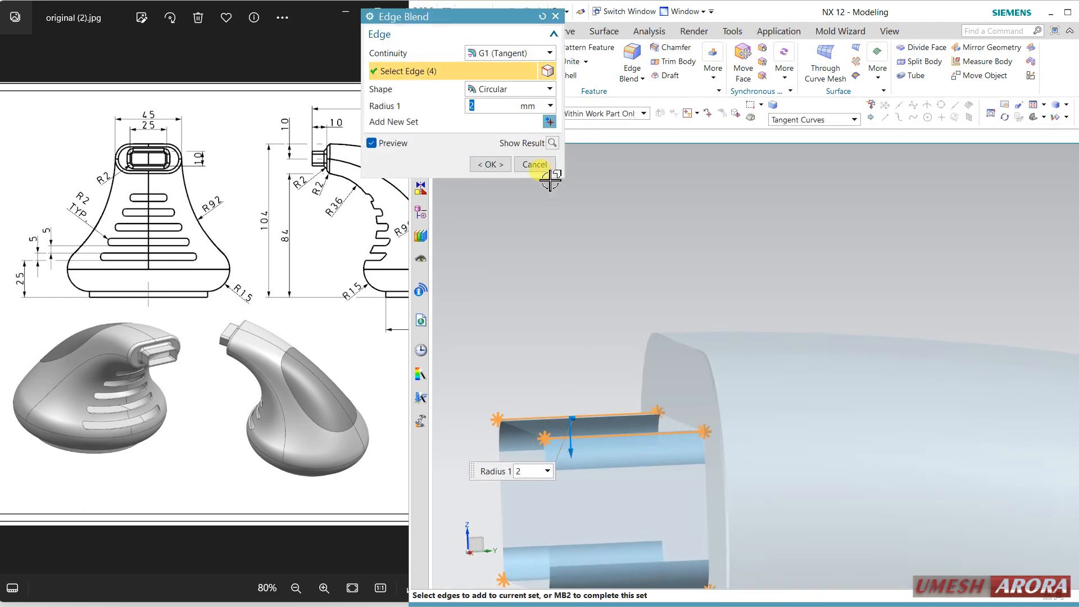
{"action": "left_click", "coordinate": [533, 164]}
{"action": "left_click", "coordinate": [420, 211]}
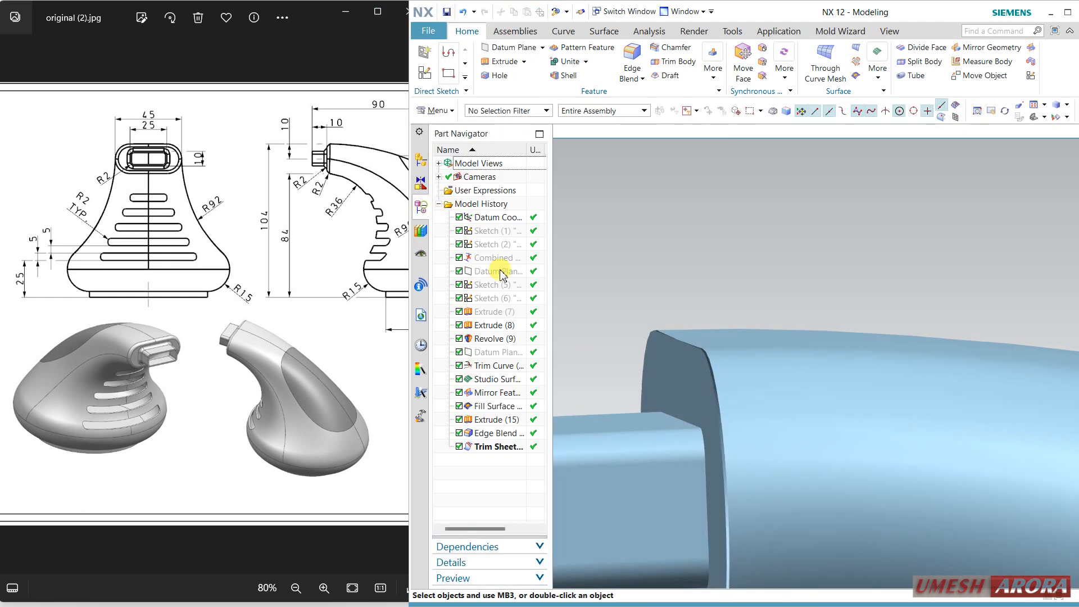
{"action": "double_click", "coordinate": [484, 420]}
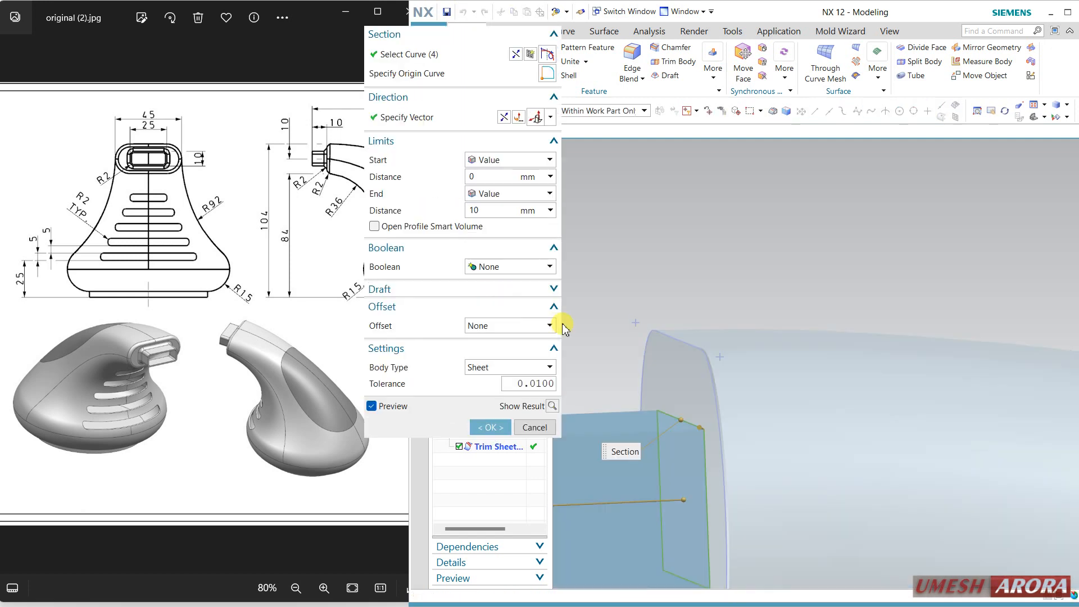
{"action": "middle_click_drag", "start_coordinate": [799, 309], "coordinate": [816, 278]}
{"action": "scroll", "coordinate": [723, 443], "scroll_direction": "up", "scroll_amount": 6}
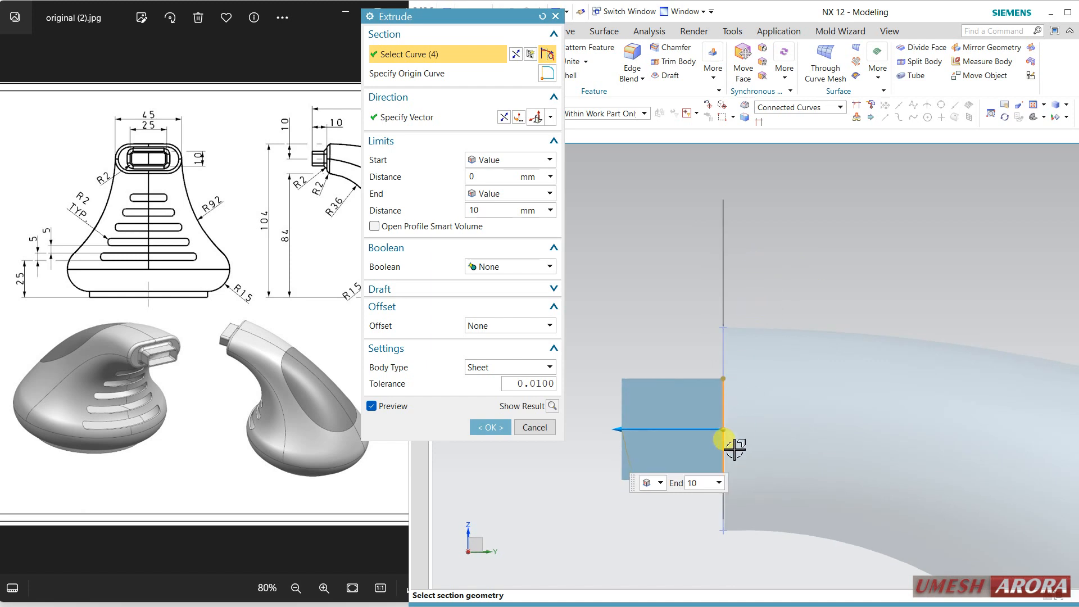
{"action": "left_click", "coordinate": [539, 427]}
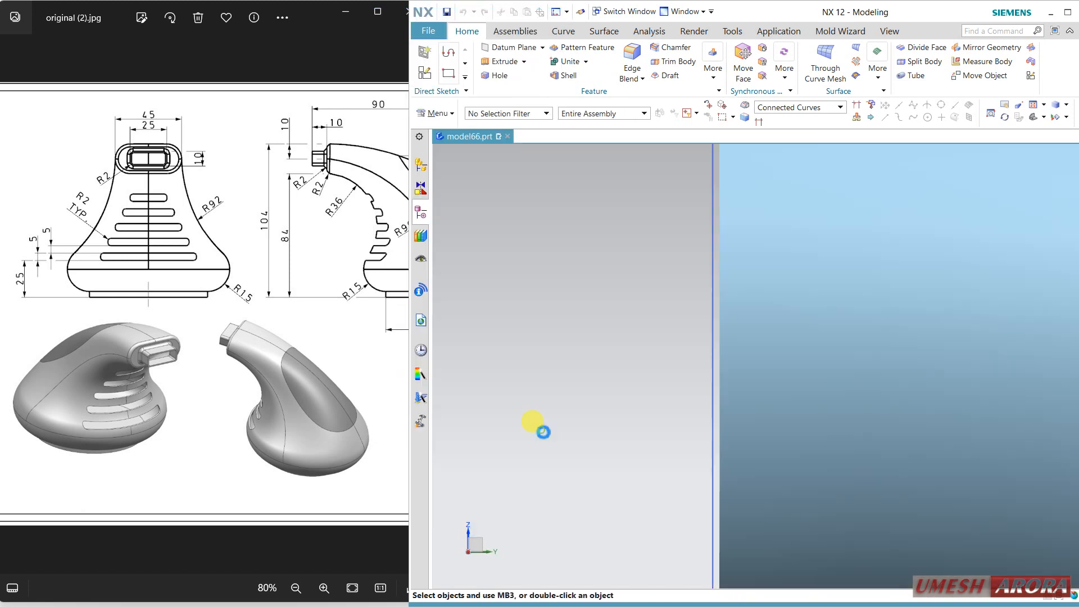
Examine the neck-end fill surface edge-on from the side, highlighting it to check its alignment with the body edge
{"action": "scroll", "coordinate": [534, 433], "scroll_direction": "down", "scroll_amount": 2}
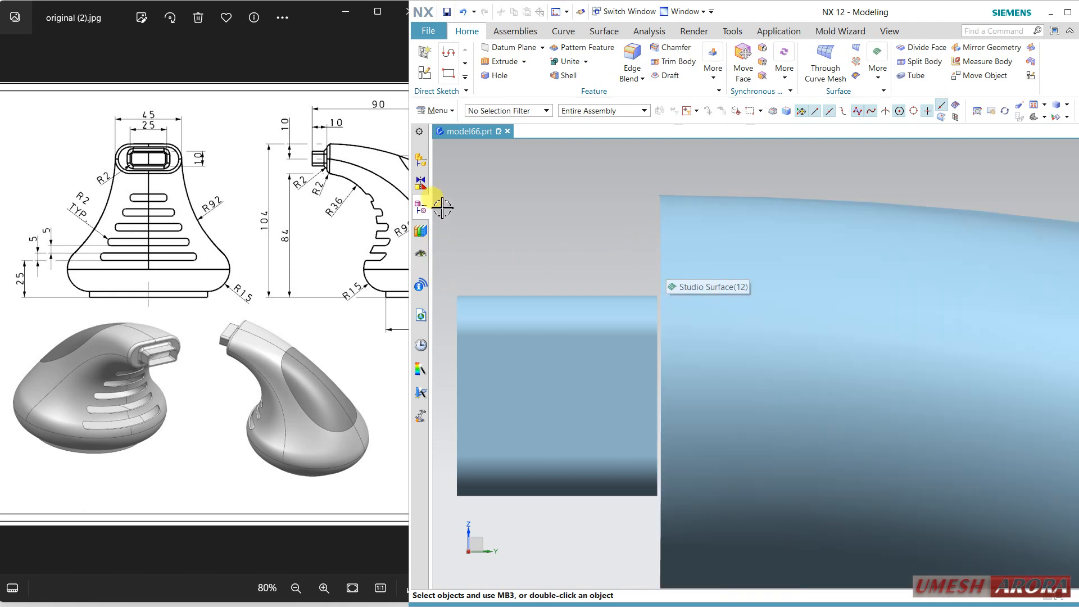
{"action": "left_click", "coordinate": [420, 208]}
{"action": "scroll", "coordinate": [607, 316], "scroll_direction": "down", "scroll_amount": 3}
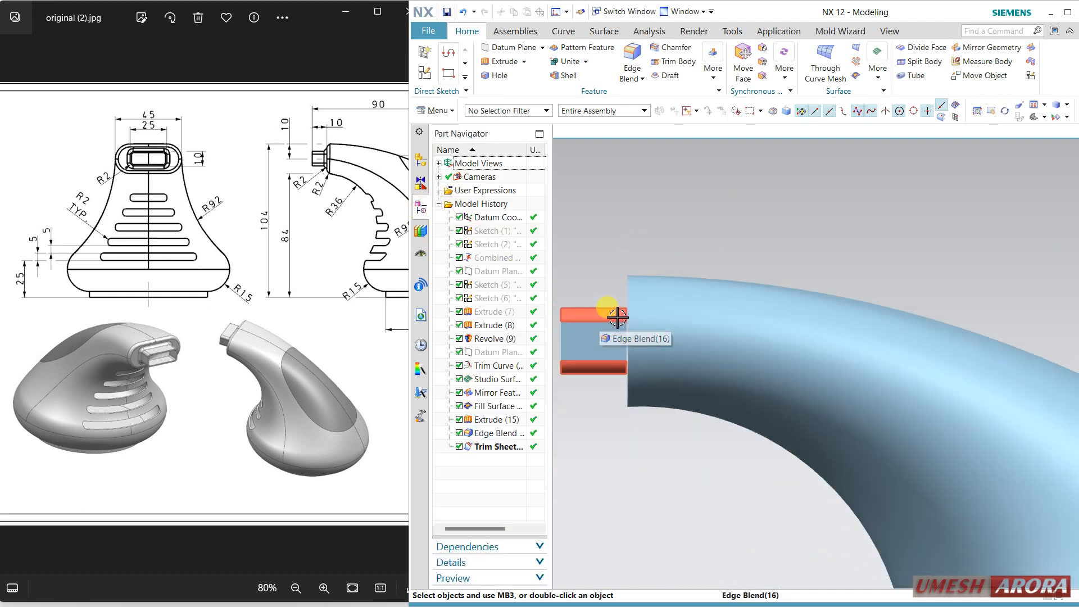
{"action": "left_click", "coordinate": [481, 407]}
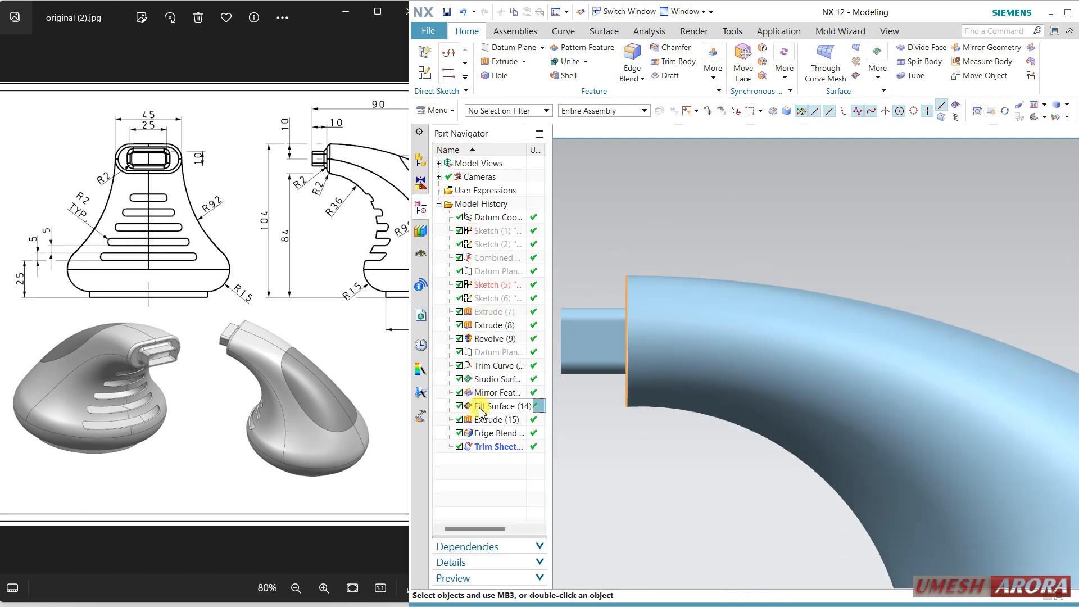
{"action": "middle_click_drag", "start_coordinate": [602, 441], "coordinate": [601, 442]}
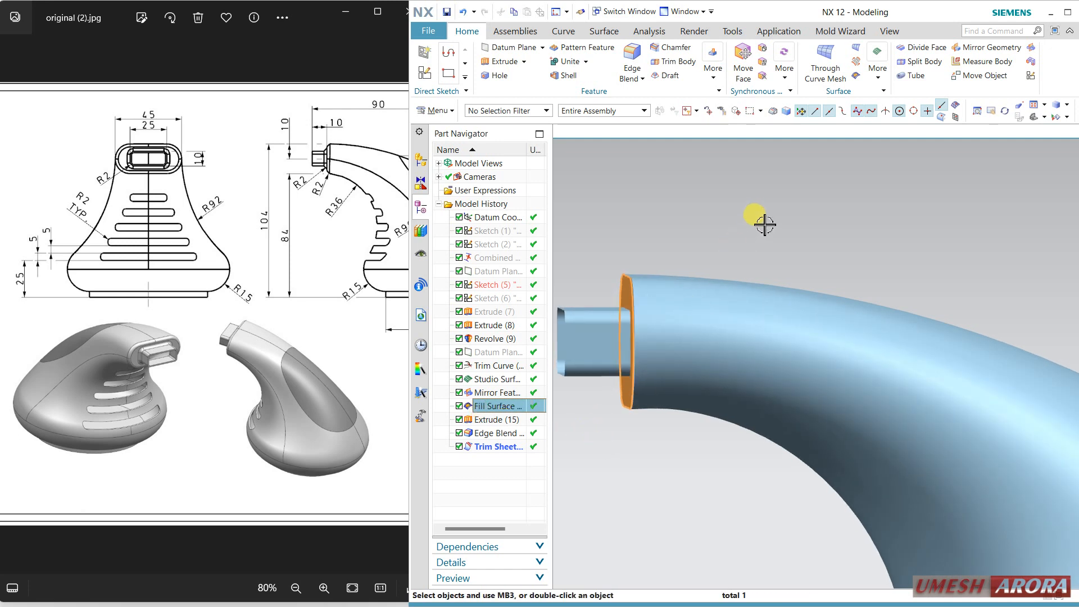
{"action": "left_click", "coordinate": [763, 225]}
{"action": "key", "text": "F8"}
{"action": "scroll", "coordinate": [647, 284], "scroll_direction": "up", "scroll_amount": 3}
{"action": "scroll", "coordinate": [623, 320], "scroll_direction": "up", "scroll_amount": 3}
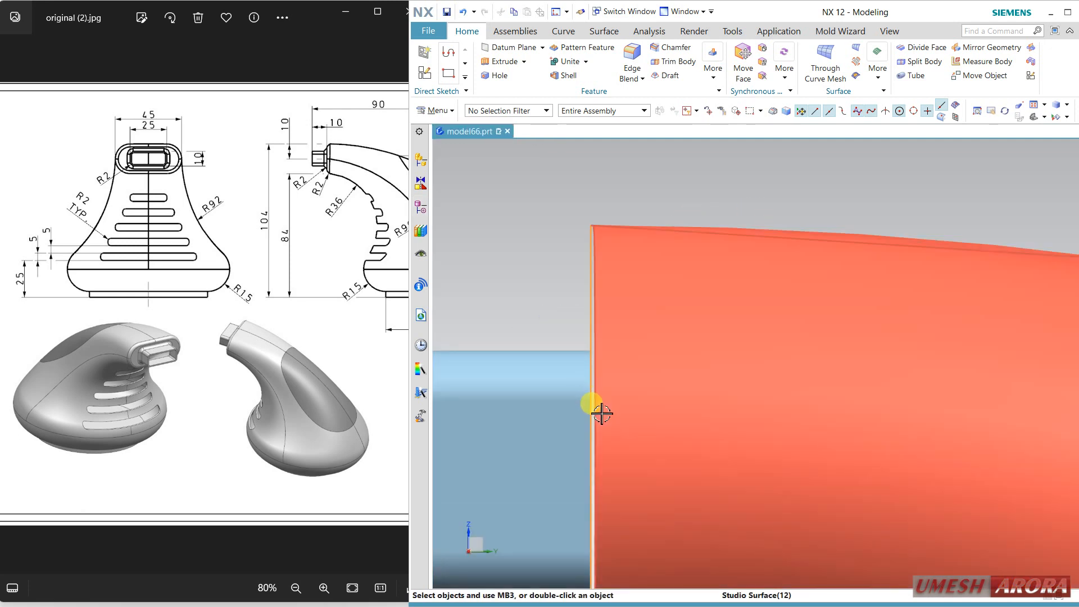
{"action": "scroll", "coordinate": [600, 414], "scroll_direction": "up", "scroll_amount": 4}
{"action": "scroll", "coordinate": [604, 400], "scroll_direction": "down", "scroll_amount": 4}
{"action": "scroll", "coordinate": [606, 382], "scroll_direction": "down", "scroll_amount": 3}
Inspect the joint between the neck-end cap, the connector and the body surfaces from several angles
{"action": "middle_click_drag", "start_coordinate": [638, 356], "coordinate": [700, 298]}
{"action": "right_click", "coordinate": [587, 223]}
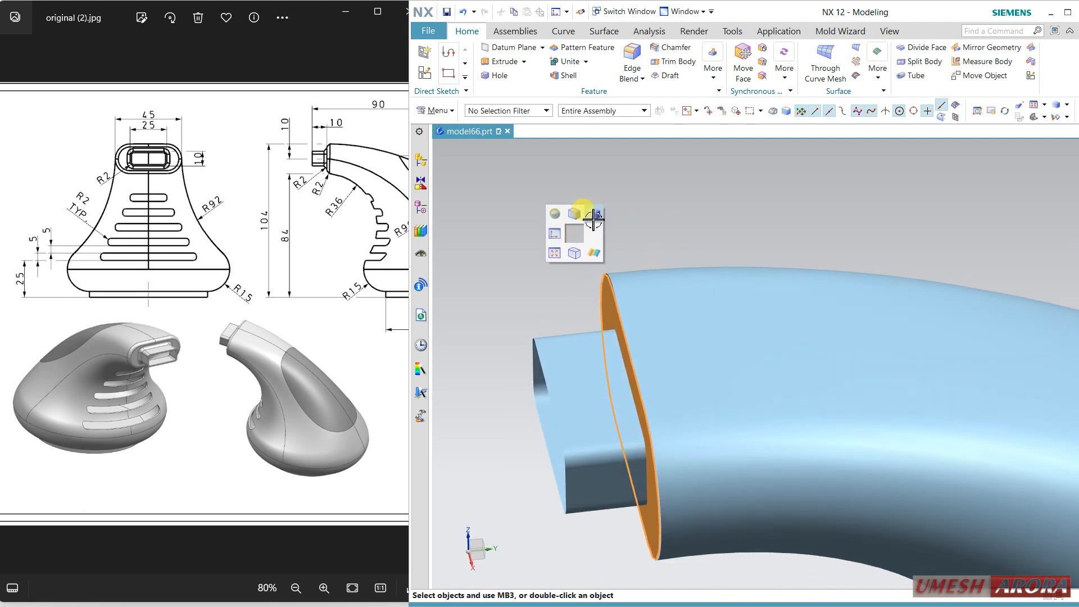
{"action": "scroll", "coordinate": [591, 217], "scroll_direction": "down", "scroll_amount": 2}
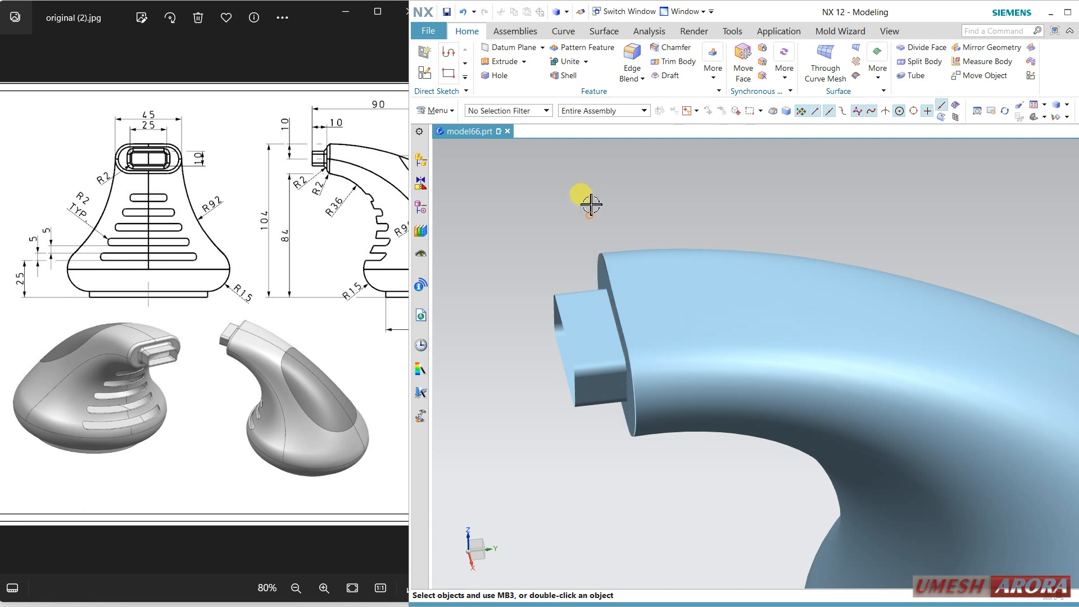
{"action": "middle_click_drag", "start_coordinate": [668, 246], "coordinate": [650, 224]}
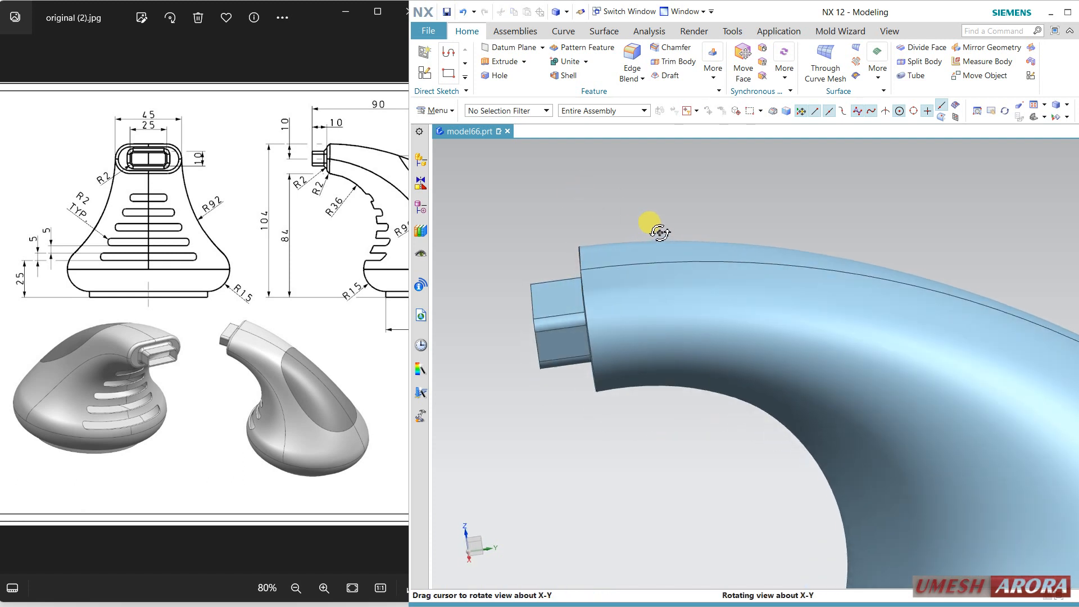
{"action": "scroll", "coordinate": [584, 303], "scroll_direction": "up", "scroll_amount": 5}
{"action": "scroll", "coordinate": [607, 388], "scroll_direction": "down", "scroll_amount": 4}
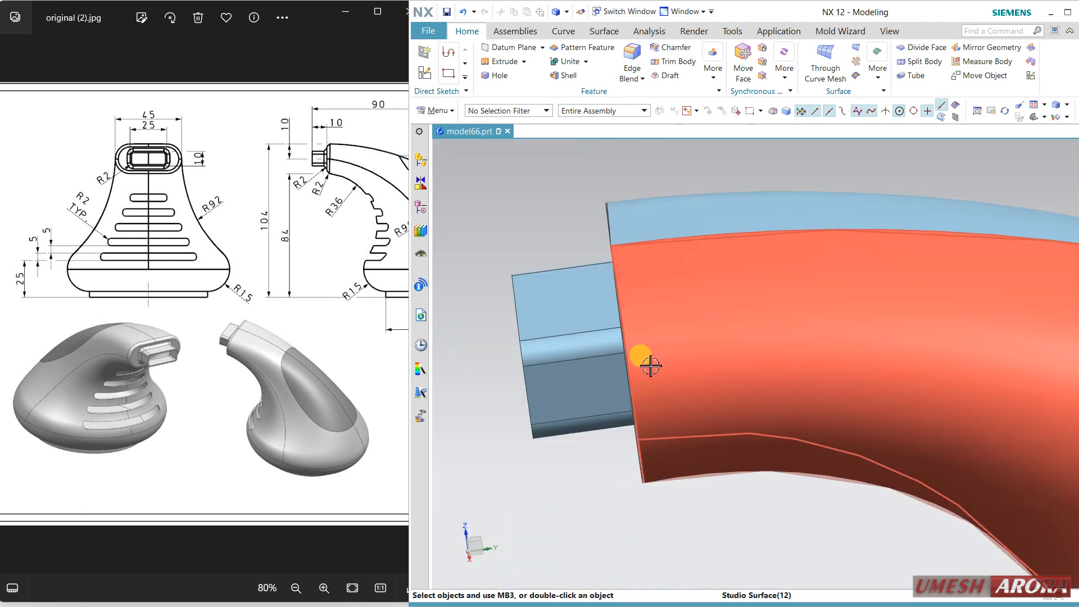
{"action": "middle_click_drag", "start_coordinate": [651, 366], "coordinate": [651, 345]}
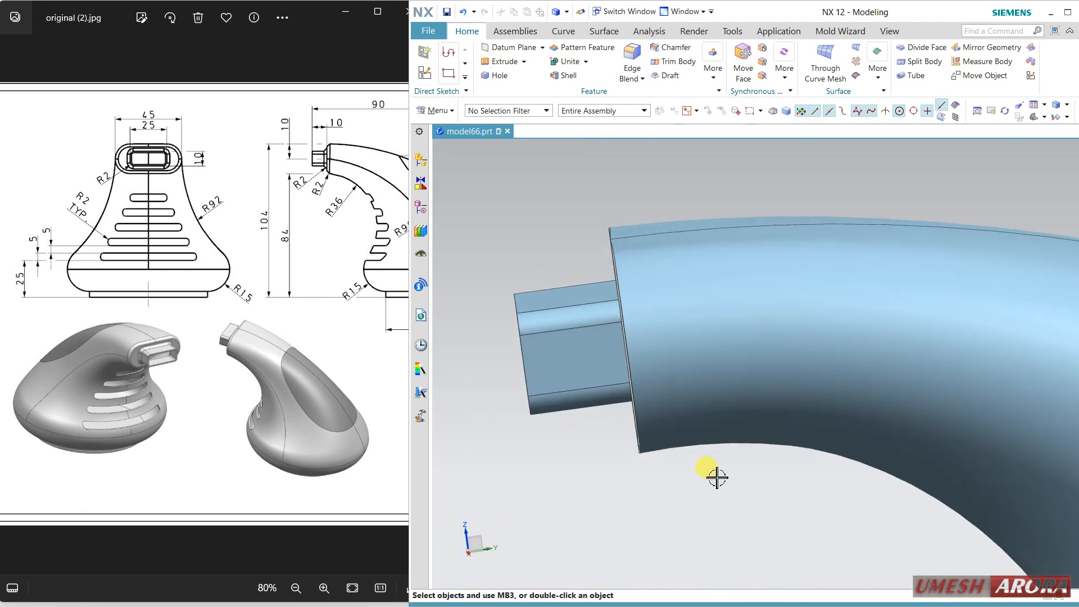
{"action": "middle_click_drag", "start_coordinate": [717, 477], "coordinate": [718, 499]}
{"action": "middle_click_drag", "start_coordinate": [701, 341], "coordinate": [690, 360]}
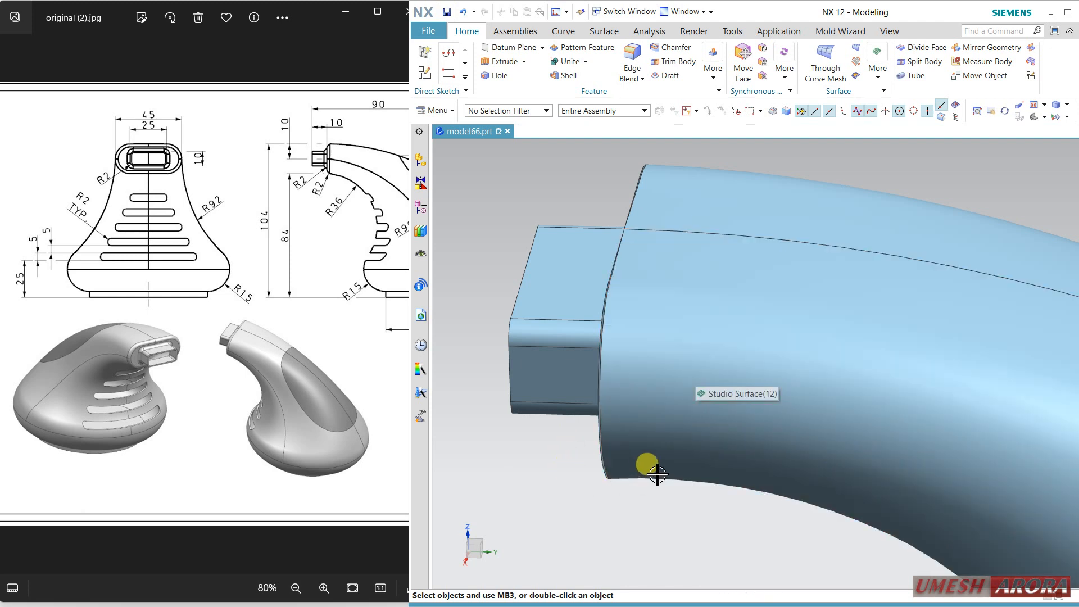
{"action": "middle_click_drag", "start_coordinate": [561, 447], "coordinate": [572, 451]}
Try Arc Length alignment on the neck's studio surface, restore Parameter alignment and reapply the feature
{"action": "double_click", "coordinate": [797, 390]}
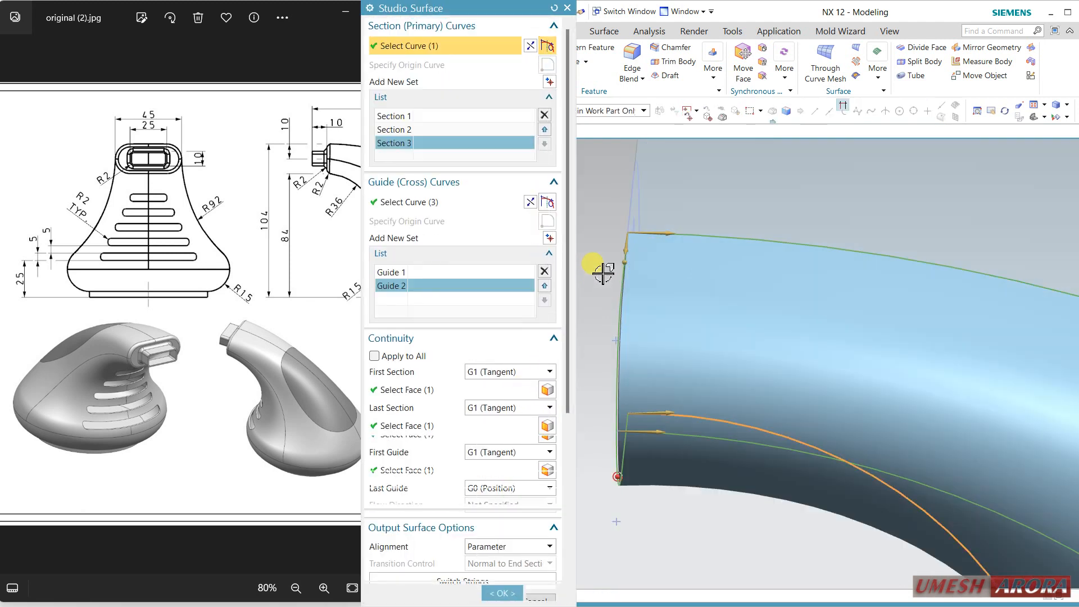
{"action": "scroll", "coordinate": [609, 337], "scroll_direction": "up", "scroll_amount": 3}
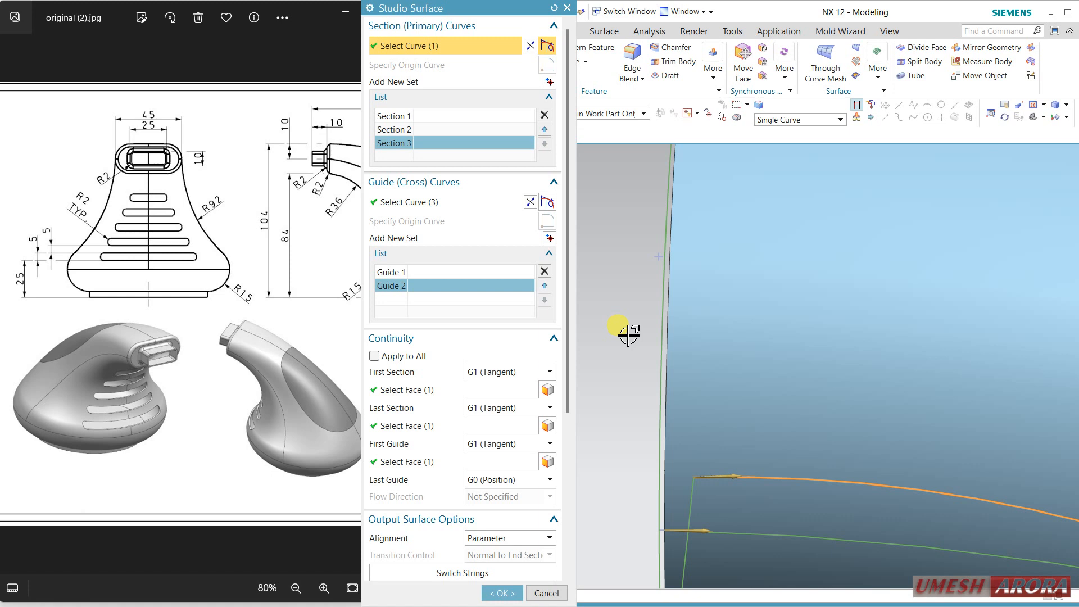
{"action": "left_click", "coordinate": [506, 538]}
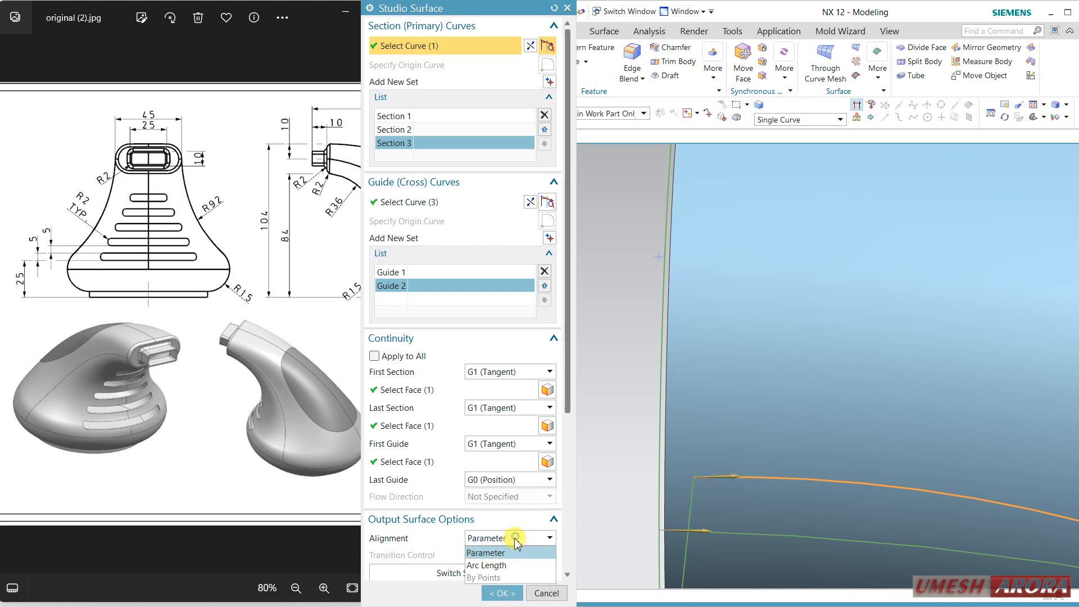
{"action": "left_click", "coordinate": [490, 565]}
{"action": "left_click", "coordinate": [492, 537]}
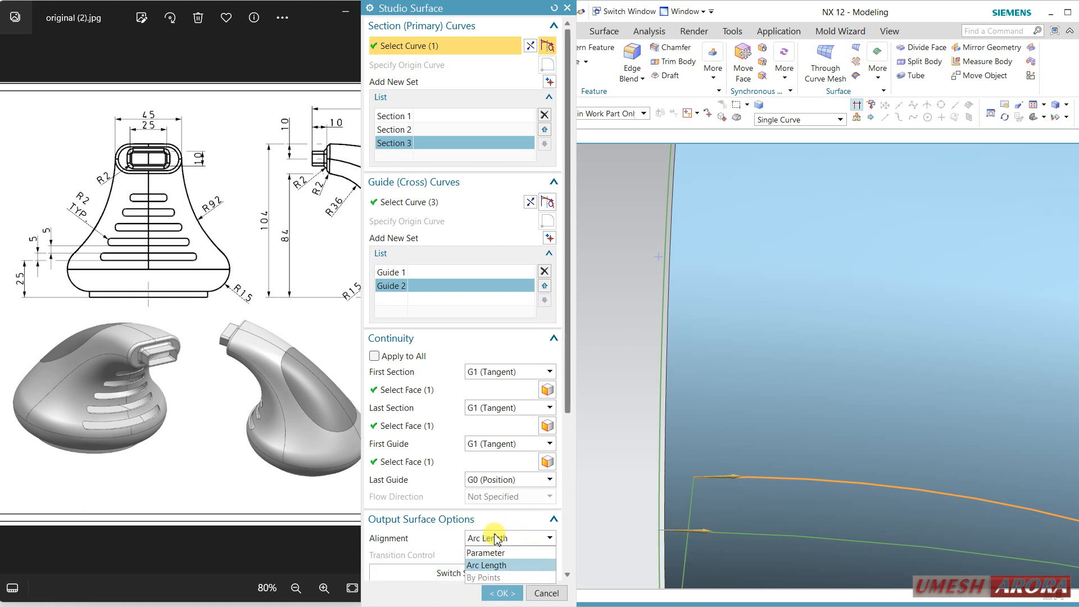
{"action": "left_click", "coordinate": [488, 552]}
{"action": "scroll", "coordinate": [494, 534], "scroll_direction": "down", "scroll_amount": 5}
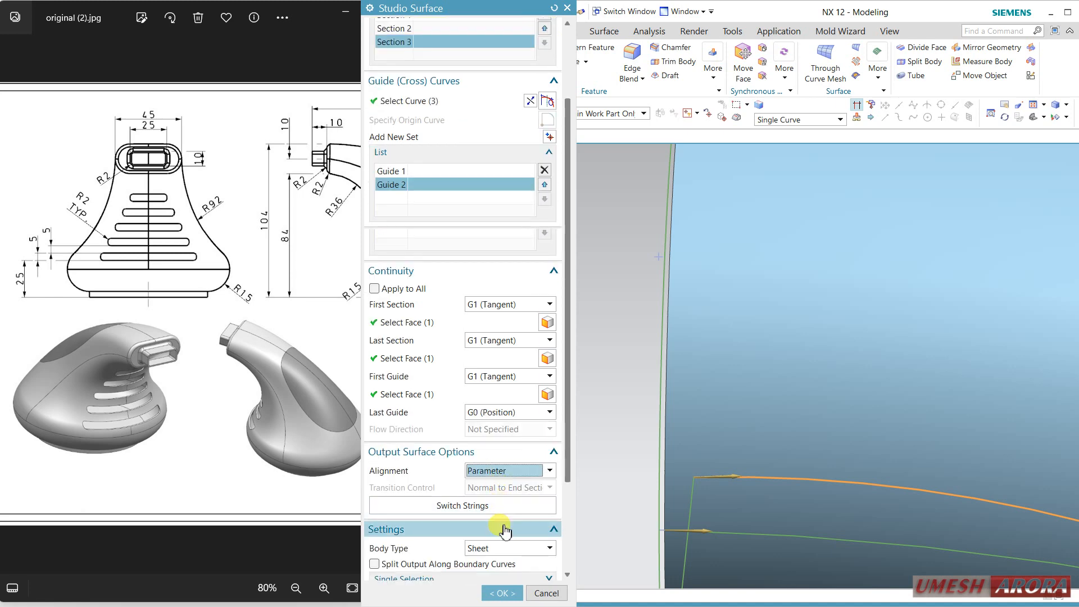
{"action": "left_click", "coordinate": [503, 595]}
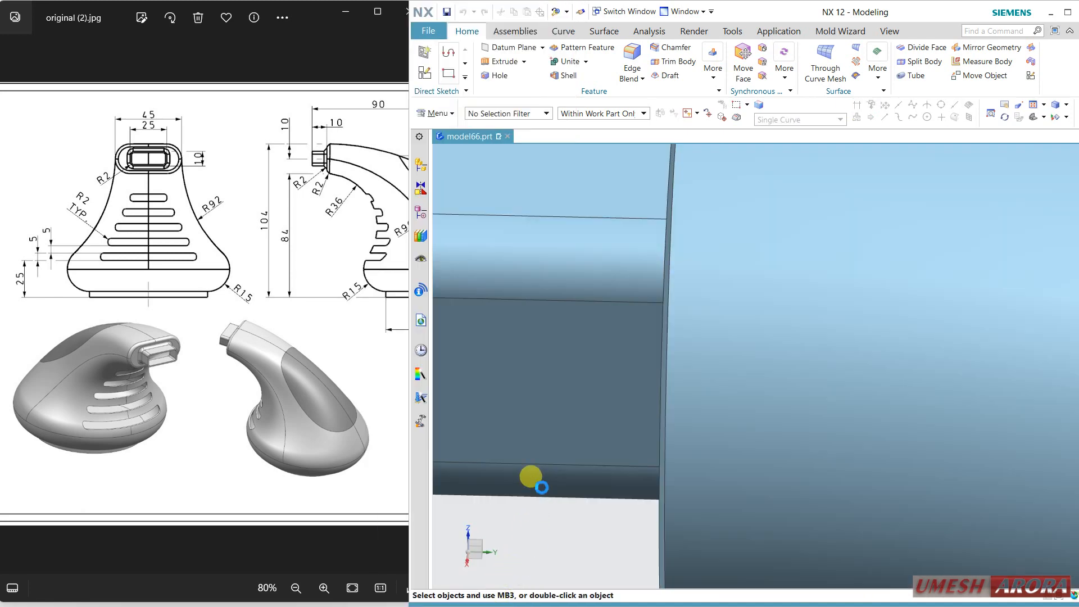
Delete the neck-end fill surface together with the connector's extrude, edge blend and trim sheet features
{"action": "scroll", "coordinate": [548, 438], "scroll_direction": "down", "scroll_amount": 6}
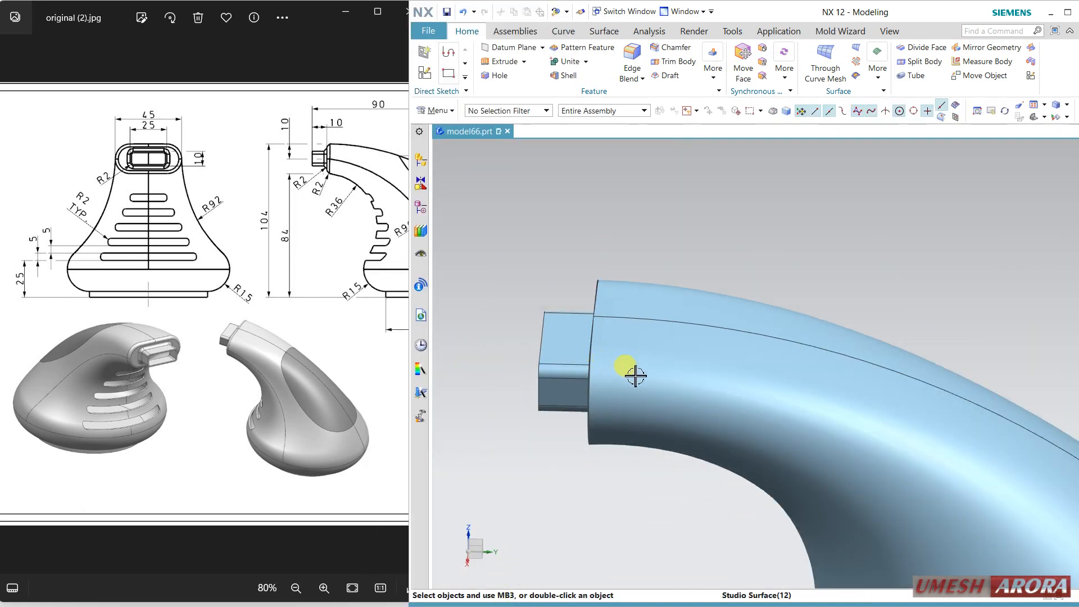
{"action": "middle_click_drag", "start_coordinate": [633, 366], "coordinate": [630, 413]}
{"action": "scroll", "coordinate": [627, 411], "scroll_direction": "up", "scroll_amount": 4}
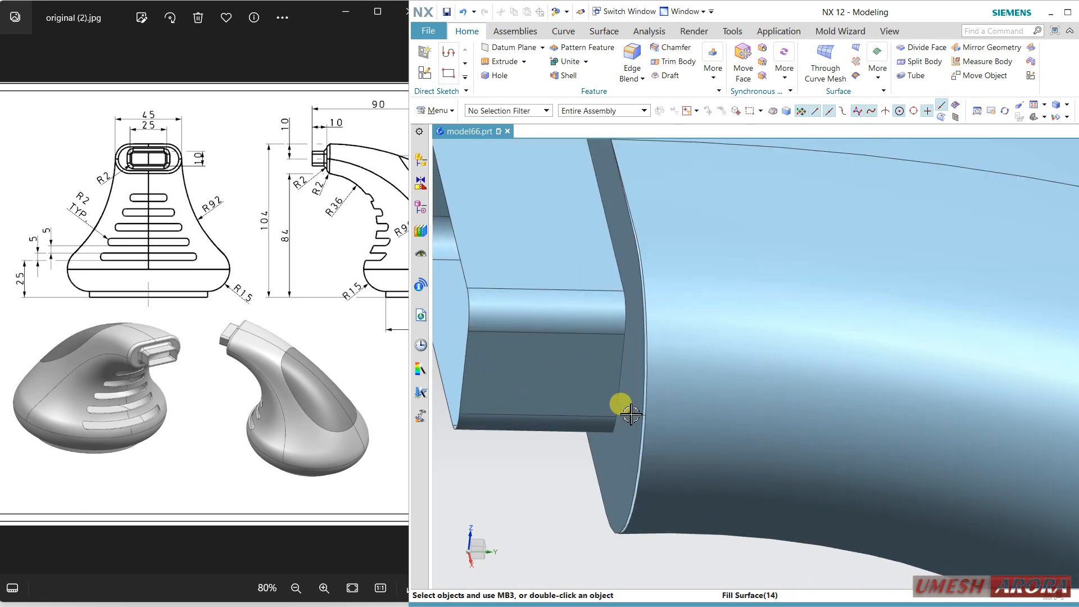
{"action": "left_click", "coordinate": [421, 211]}
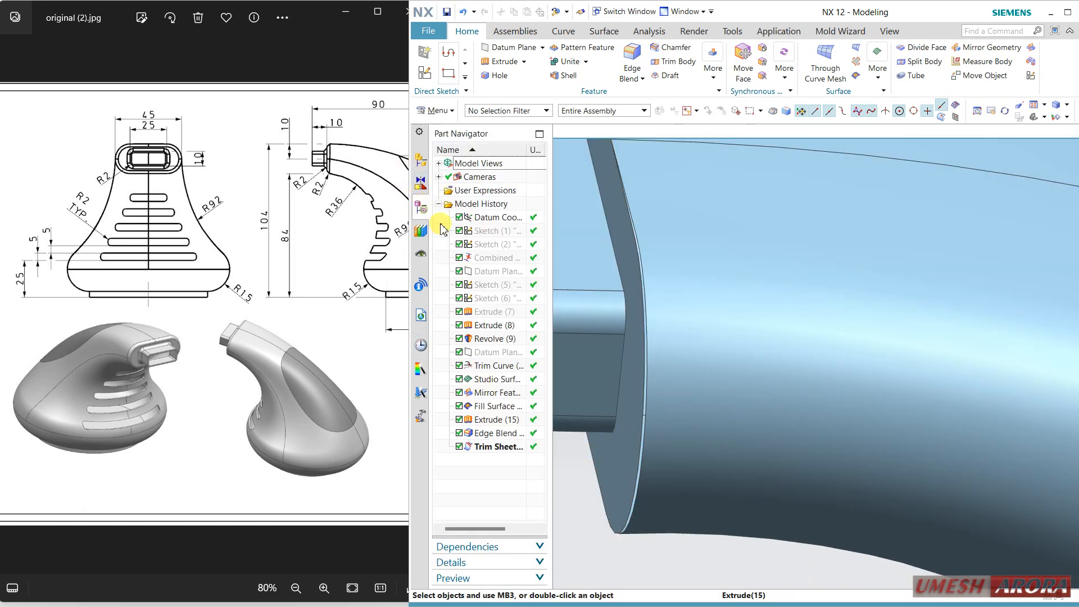
{"action": "left_click", "coordinate": [486, 447]}
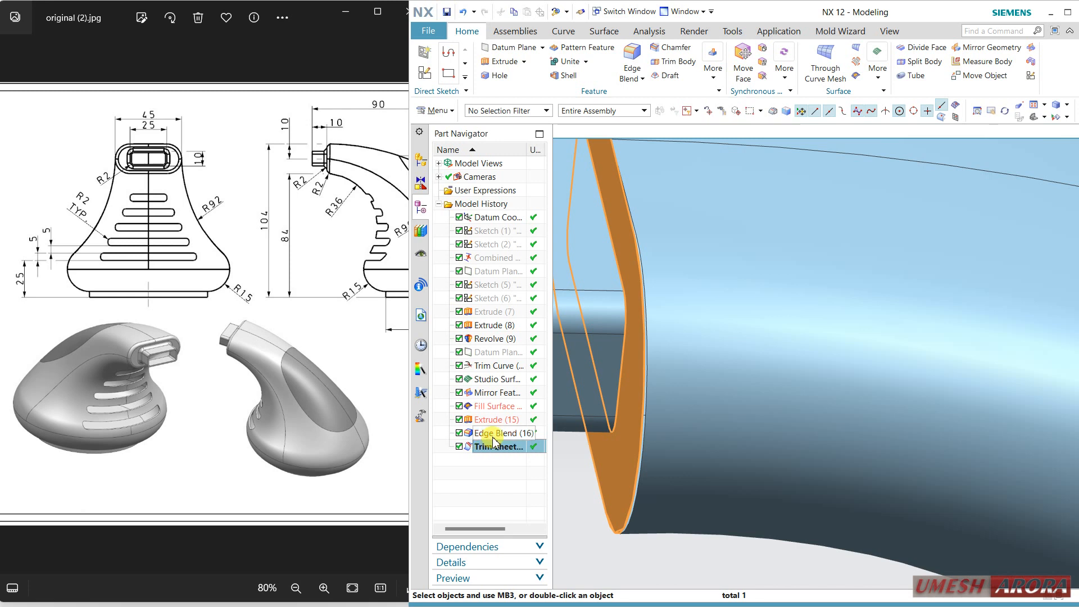
{"action": "left_click", "coordinate": [495, 433], "text": "ctrl"}
{"action": "left_click", "coordinate": [494, 420], "text": "ctrl"}
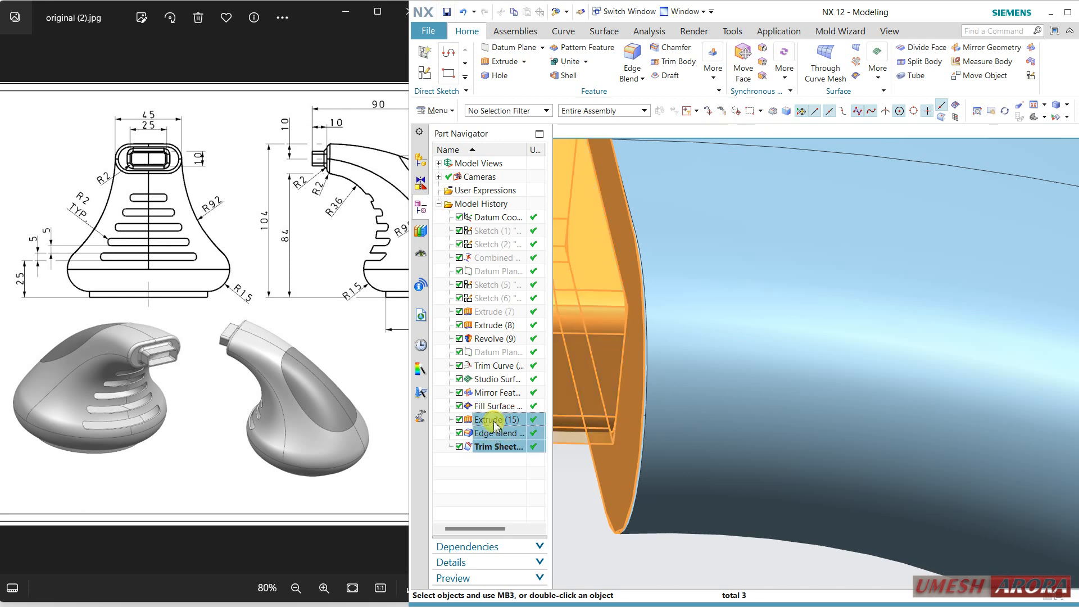
{"action": "right_click", "coordinate": [496, 411]}
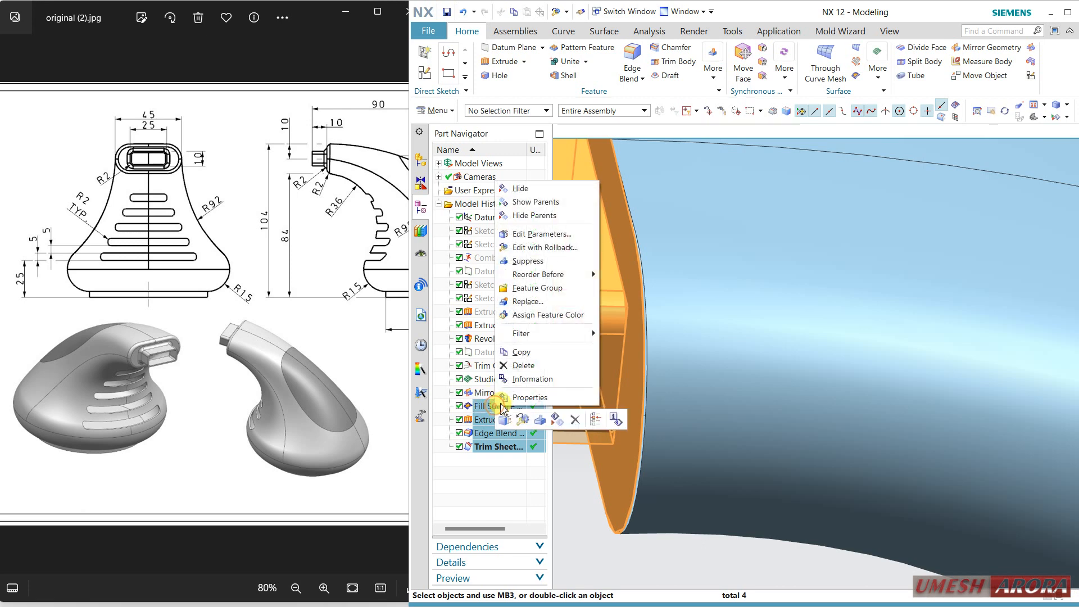
{"action": "left_click", "coordinate": [508, 366]}
{"action": "scroll", "coordinate": [683, 418], "scroll_direction": "down", "scroll_amount": 3}
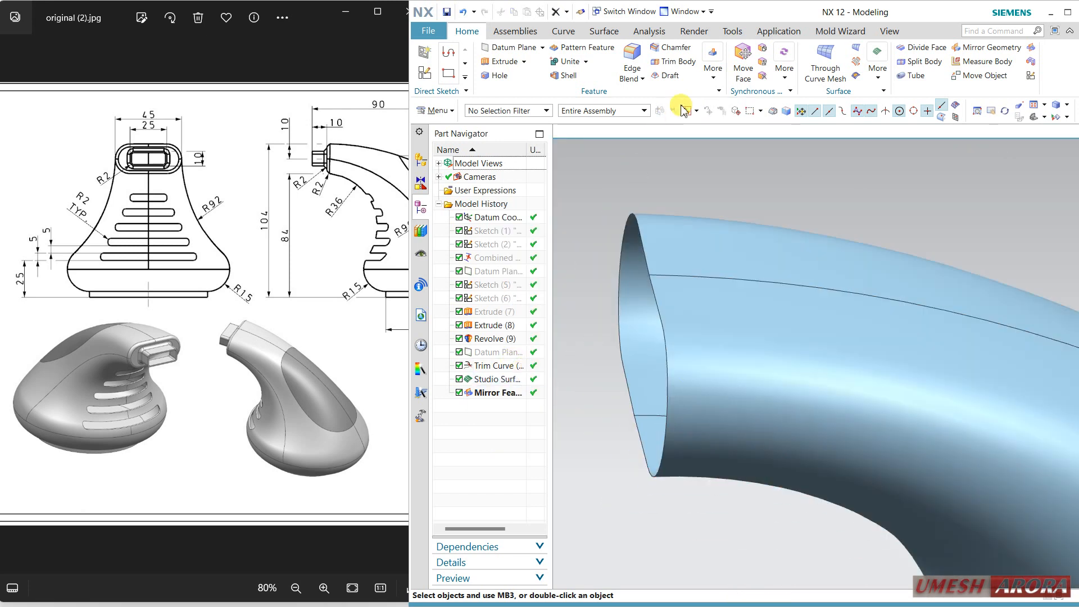
Close the open neck end with a fill surface bounded by its two edges, using G0 continuity and 0.0100 tolerance
{"action": "left_click", "coordinate": [594, 38]}
{"action": "left_click", "coordinate": [620, 77]}
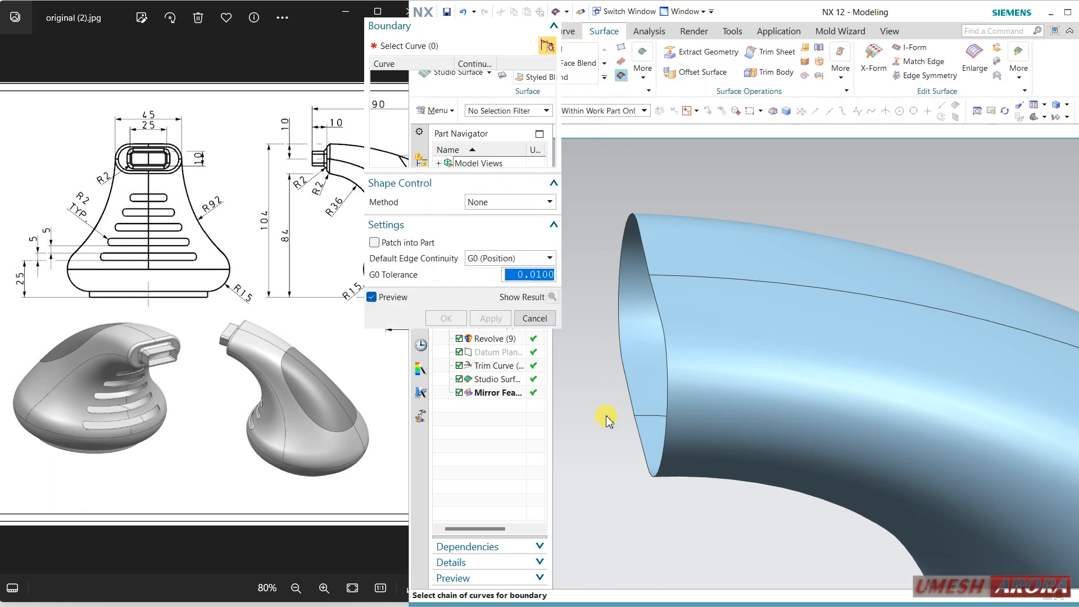
{"action": "left_click", "coordinate": [633, 412]}
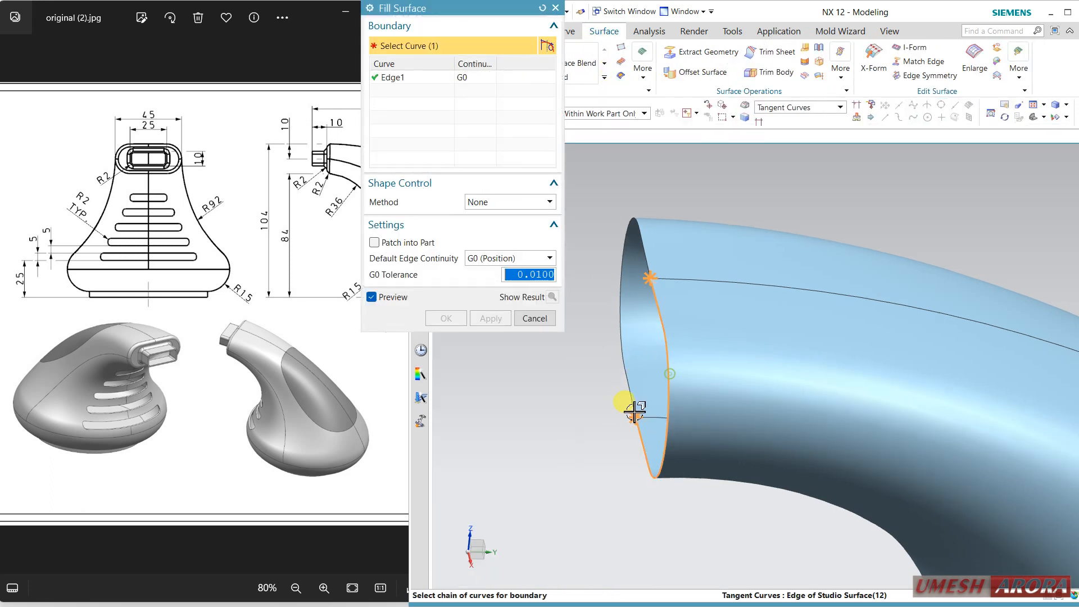
{"action": "left_click", "coordinate": [635, 222]}
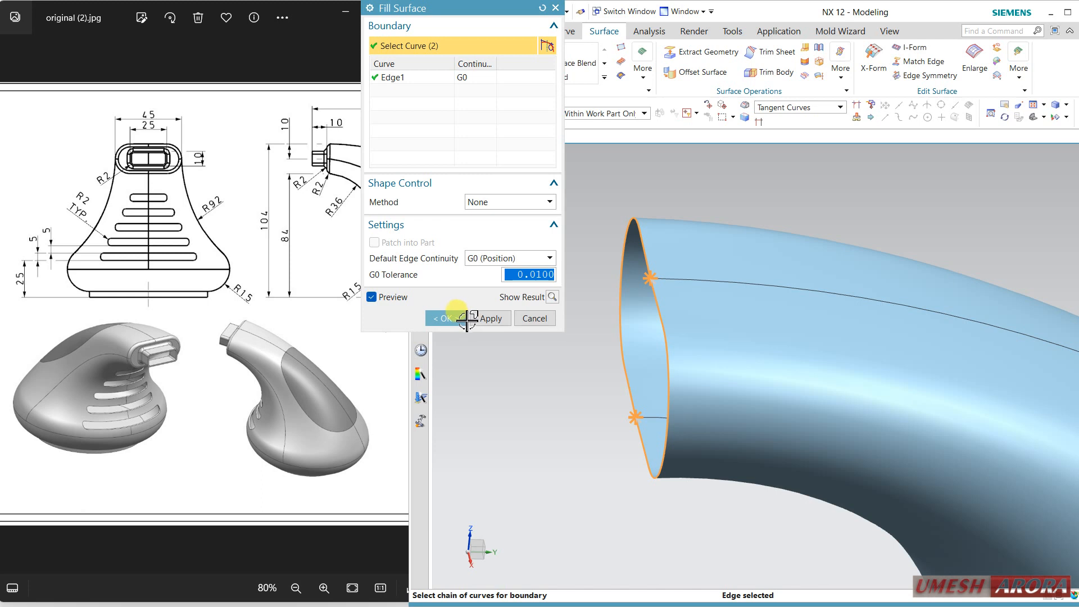
{"action": "scroll", "coordinate": [618, 278], "scroll_direction": "up", "scroll_amount": 3}
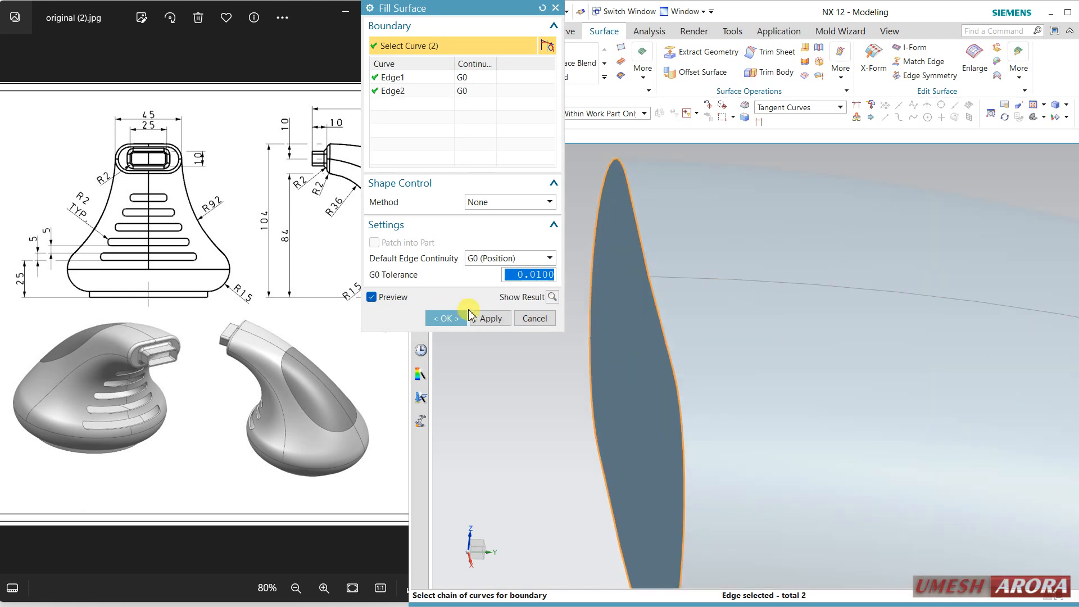
{"action": "left_click", "coordinate": [446, 318]}
{"action": "scroll", "coordinate": [756, 353], "scroll_direction": "down", "scroll_amount": 2}
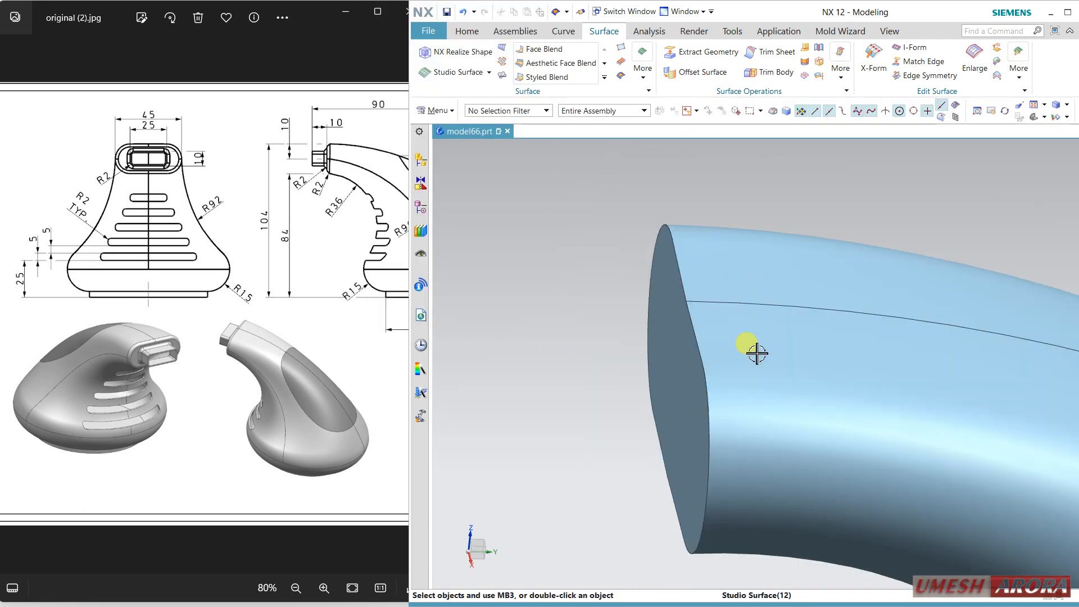
Show the sketch that holds the rectangular connector profile at the neck end
{"action": "left_click", "coordinate": [421, 212]}
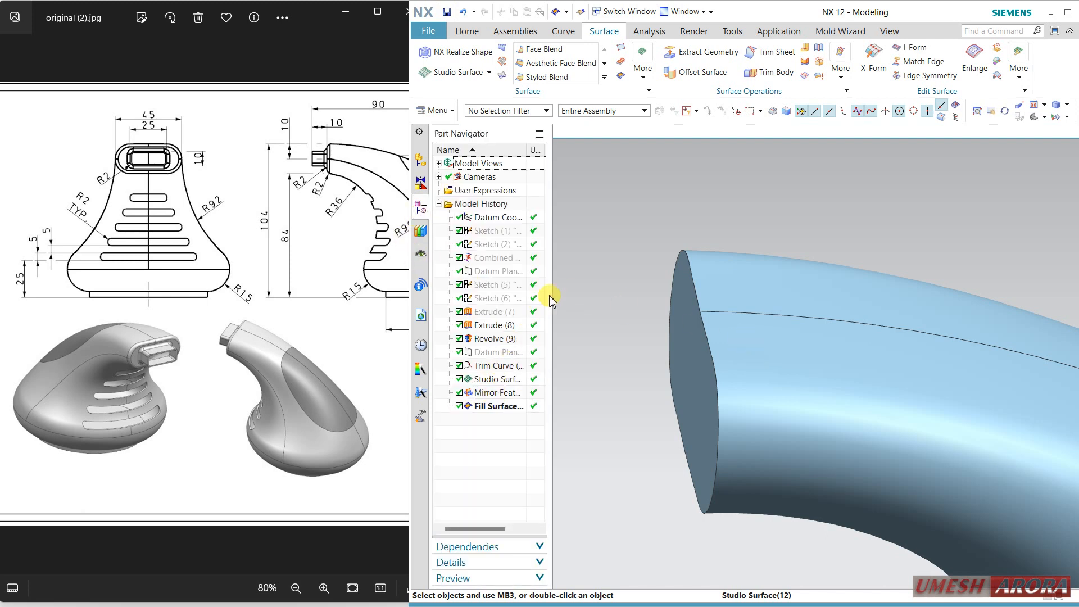
{"action": "left_click", "coordinate": [493, 286]}
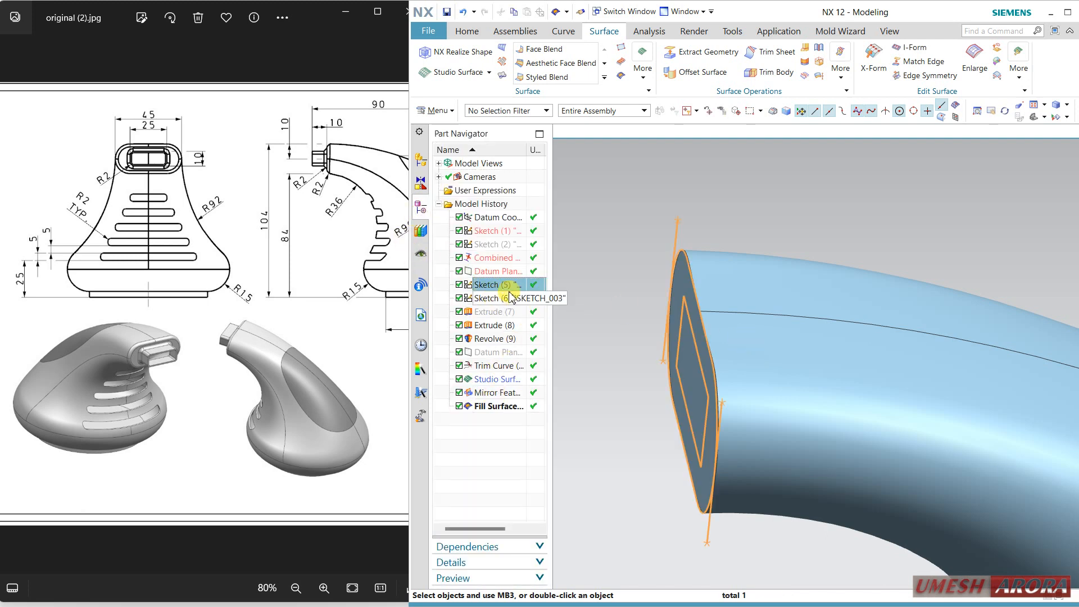
{"action": "right_click", "coordinate": [488, 284]}
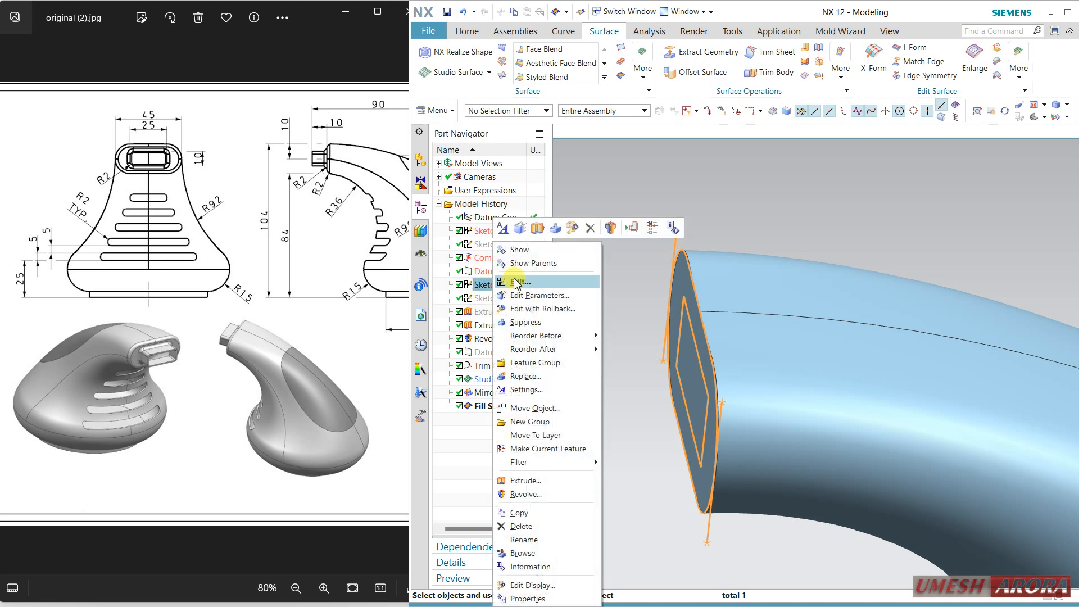
{"action": "left_click", "coordinate": [531, 250]}
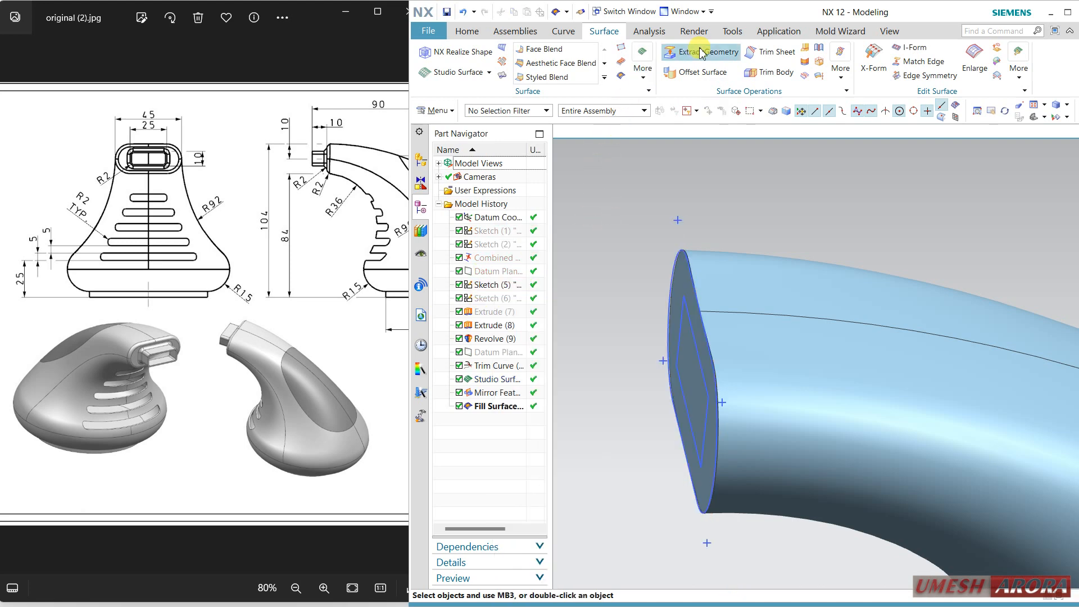
Extrude the rectangular connector profile 10 mm outward from the neck end as a sheet body
{"action": "left_click", "coordinate": [457, 33]}
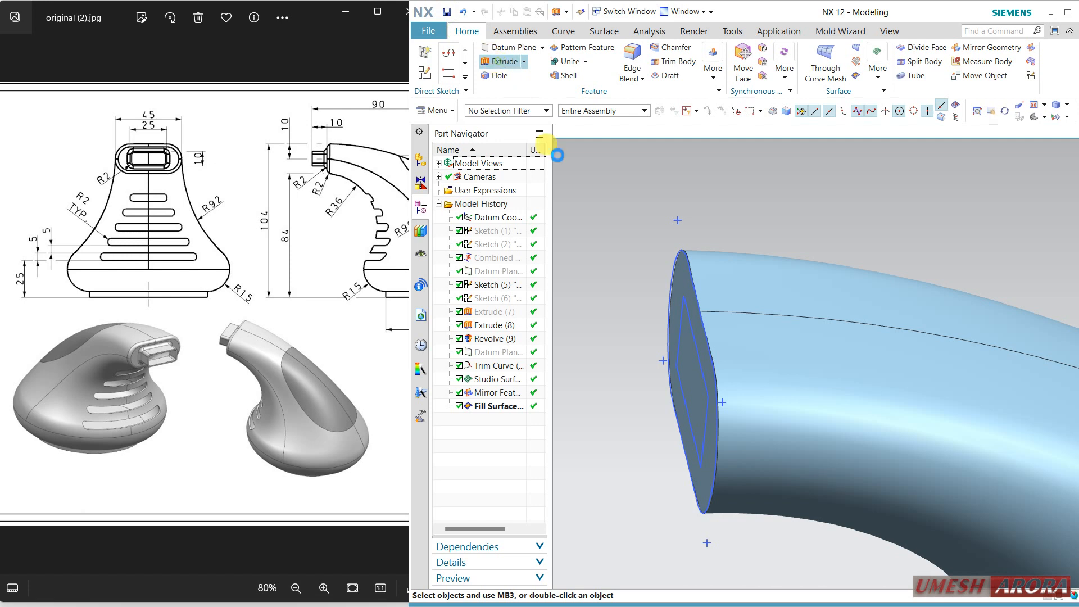
{"action": "left_click", "coordinate": [691, 331]}
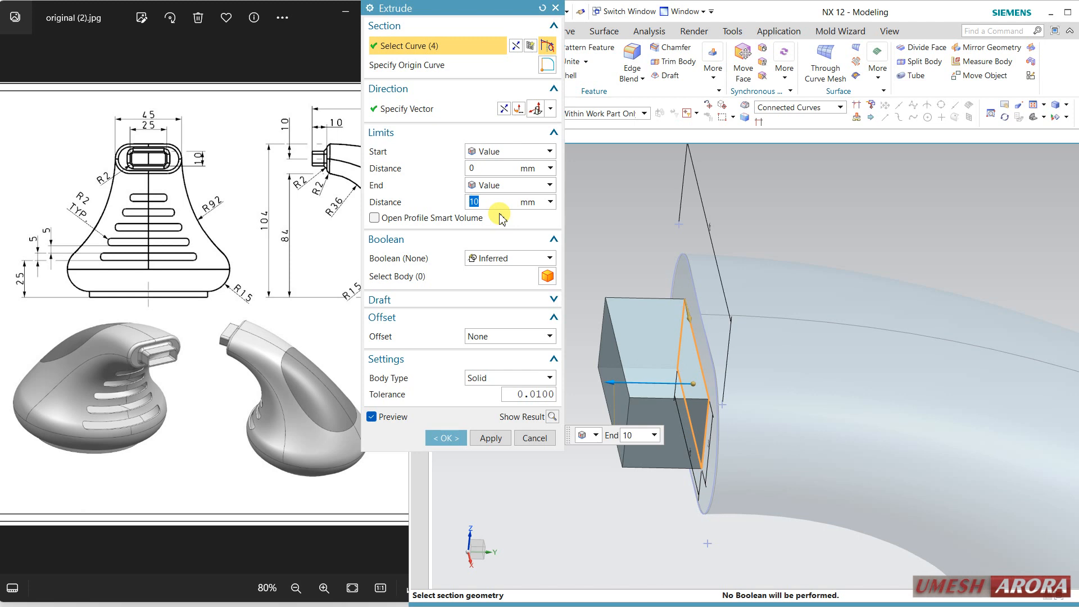
{"action": "left_click", "coordinate": [494, 378]}
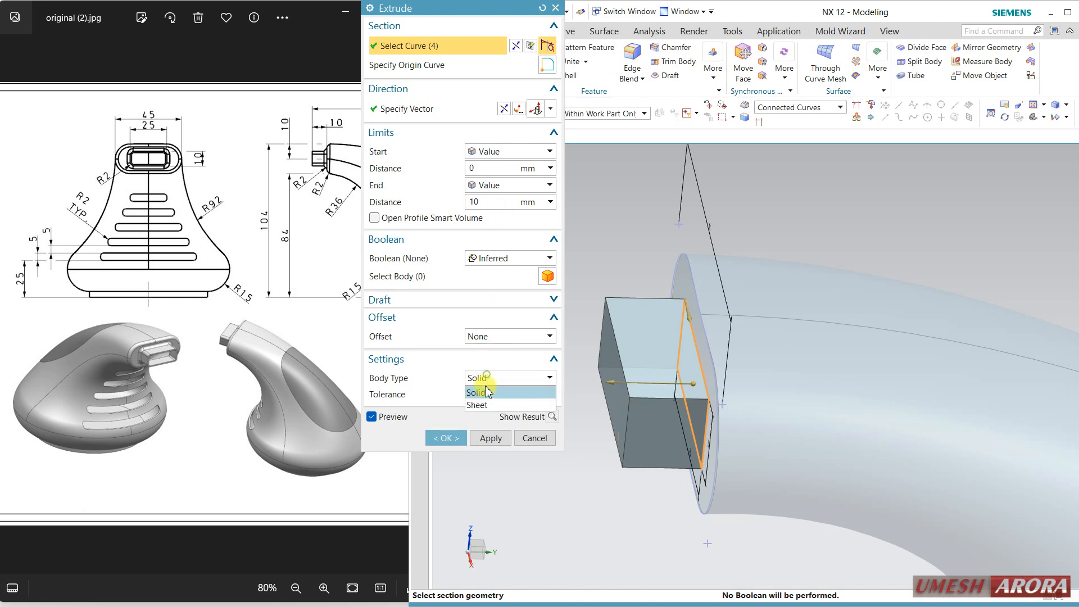
{"action": "left_click", "coordinate": [477, 400]}
{"action": "middle_click_drag", "start_coordinate": [628, 458], "coordinate": [620, 472]}
{"action": "key", "text": "F8"}
{"action": "scroll", "coordinate": [677, 442], "scroll_direction": "up", "scroll_amount": 5}
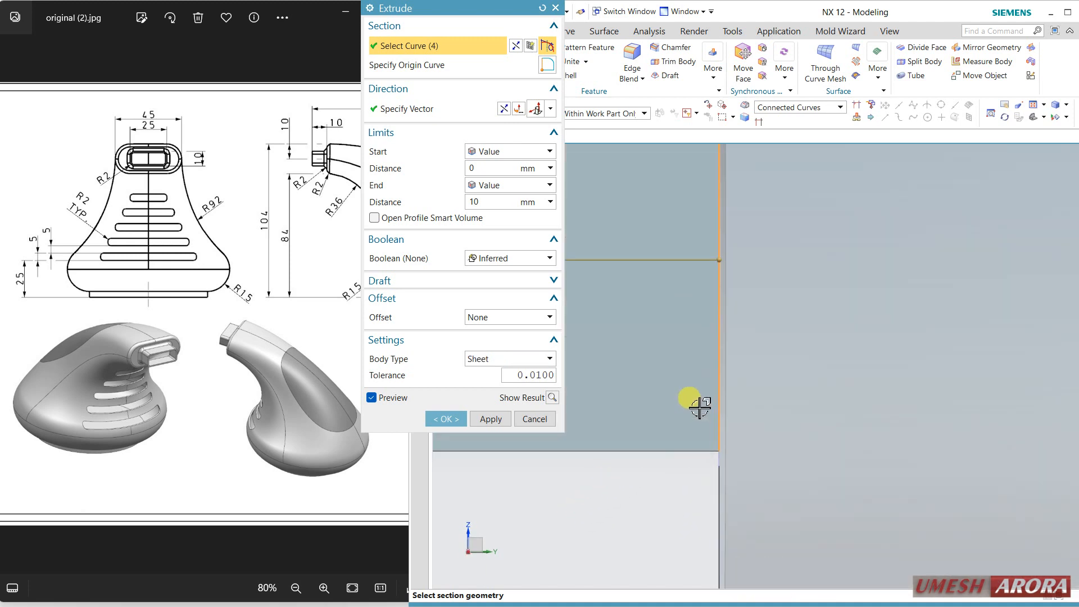
{"action": "scroll", "coordinate": [667, 406], "scroll_direction": "down", "scroll_amount": 5}
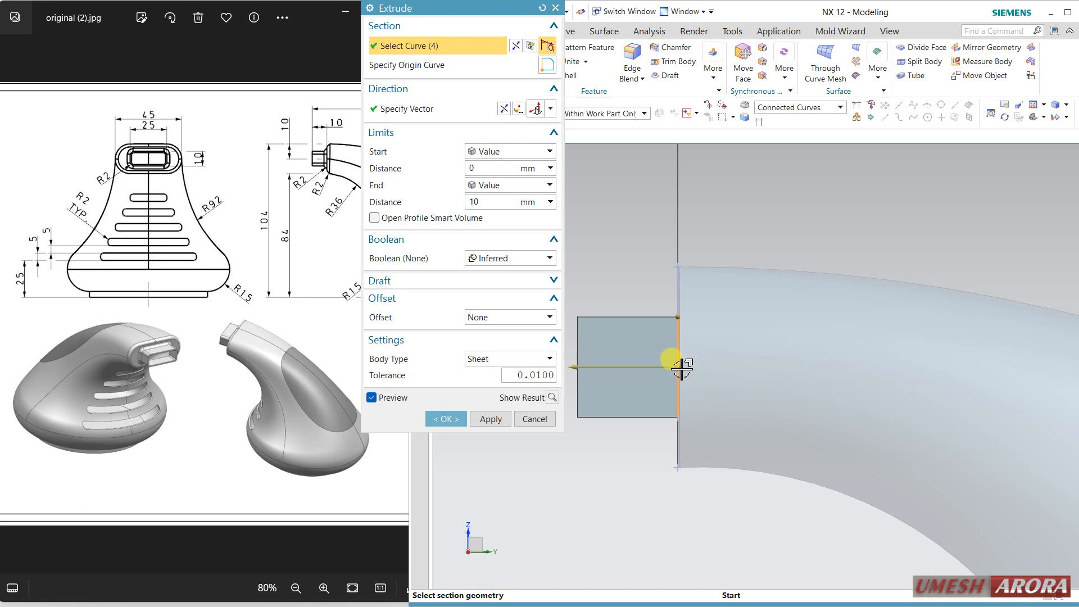
{"action": "left_click_drag", "start_coordinate": [681, 368], "coordinate": [693, 367]}
{"action": "left_click", "coordinate": [438, 418]}
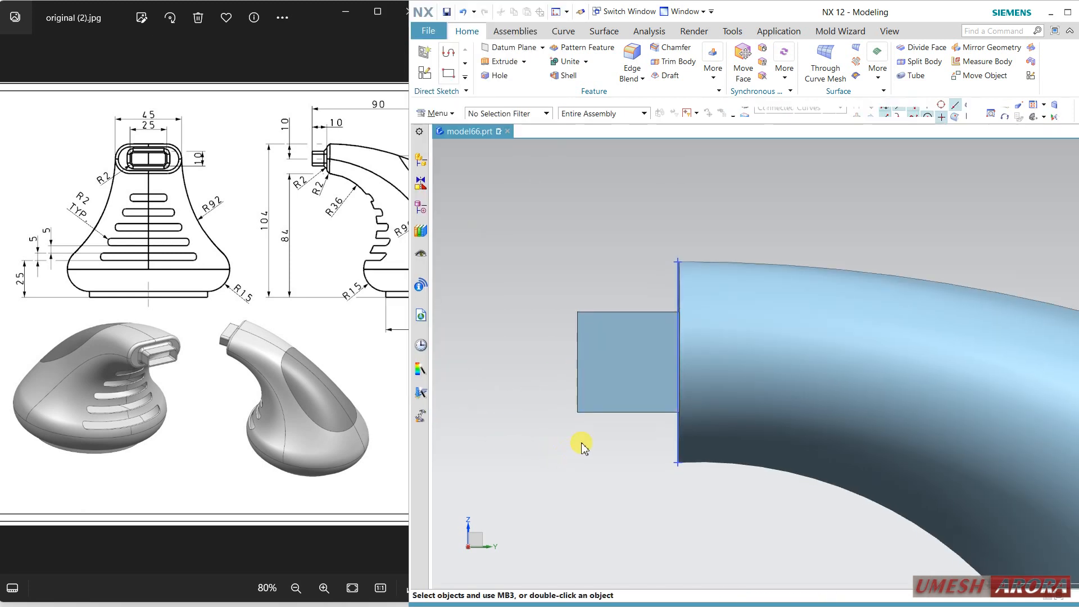
Blend the connector's four lengthwise edges with a 2 mm radius and hide the neck-end profile sketch
{"action": "middle_click_drag", "start_coordinate": [581, 440], "coordinate": [602, 437]}
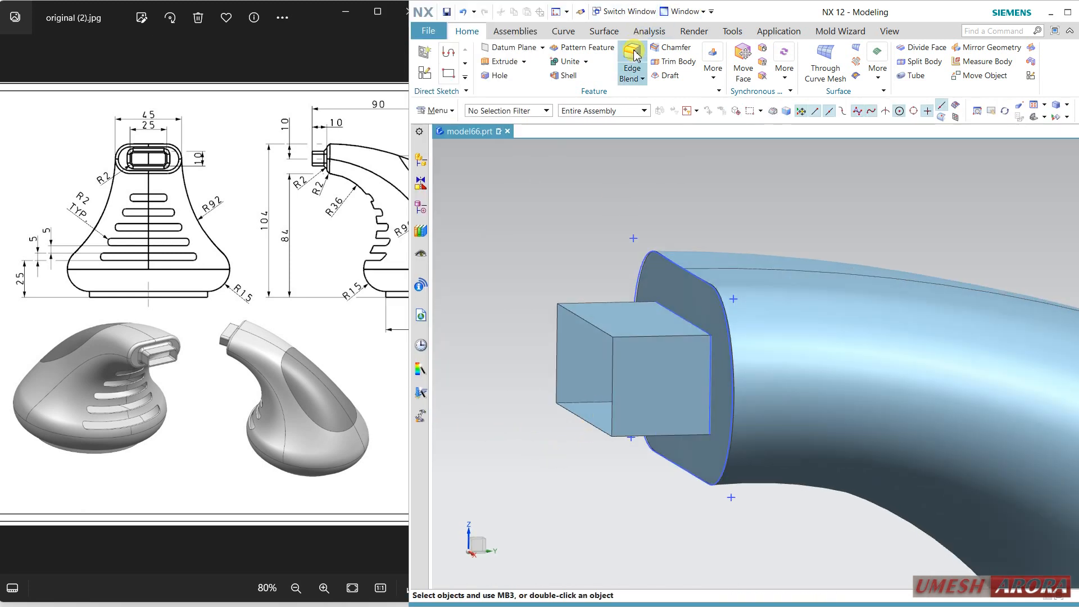
{"action": "left_click", "coordinate": [617, 308]}
{"action": "left_click", "coordinate": [646, 339]}
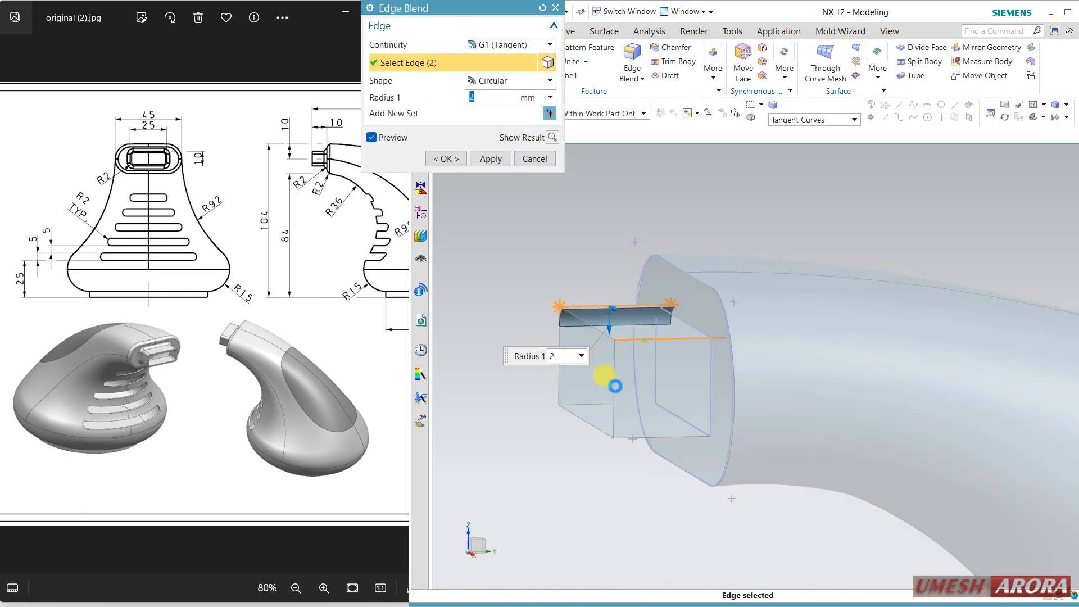
{"action": "left_click", "coordinate": [650, 403]}
{"action": "left_click", "coordinate": [628, 436]}
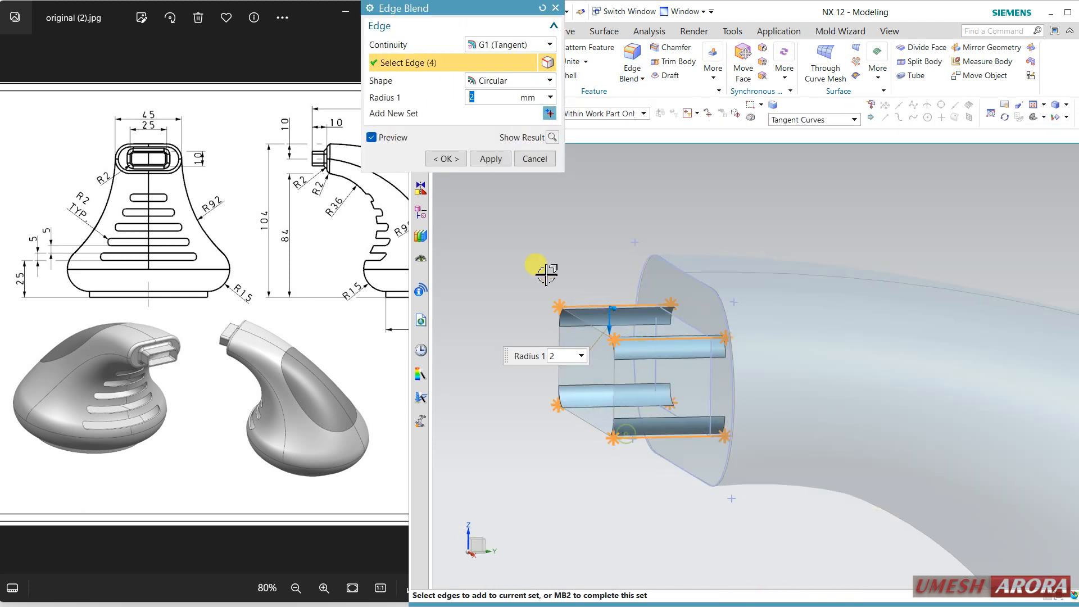
{"action": "left_click", "coordinate": [446, 159]}
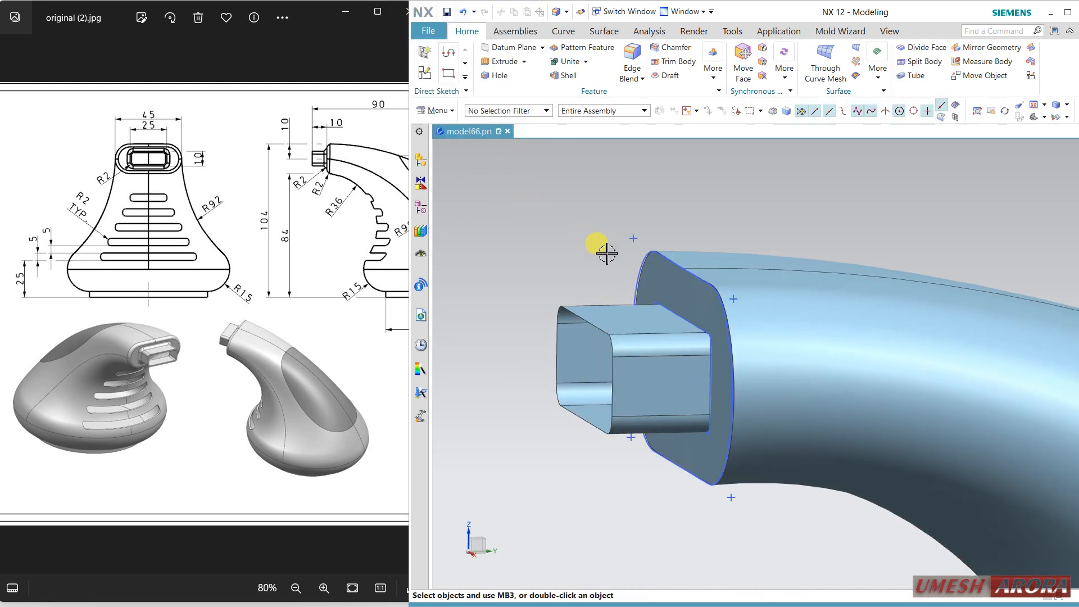
{"action": "left_click", "coordinate": [638, 273]}
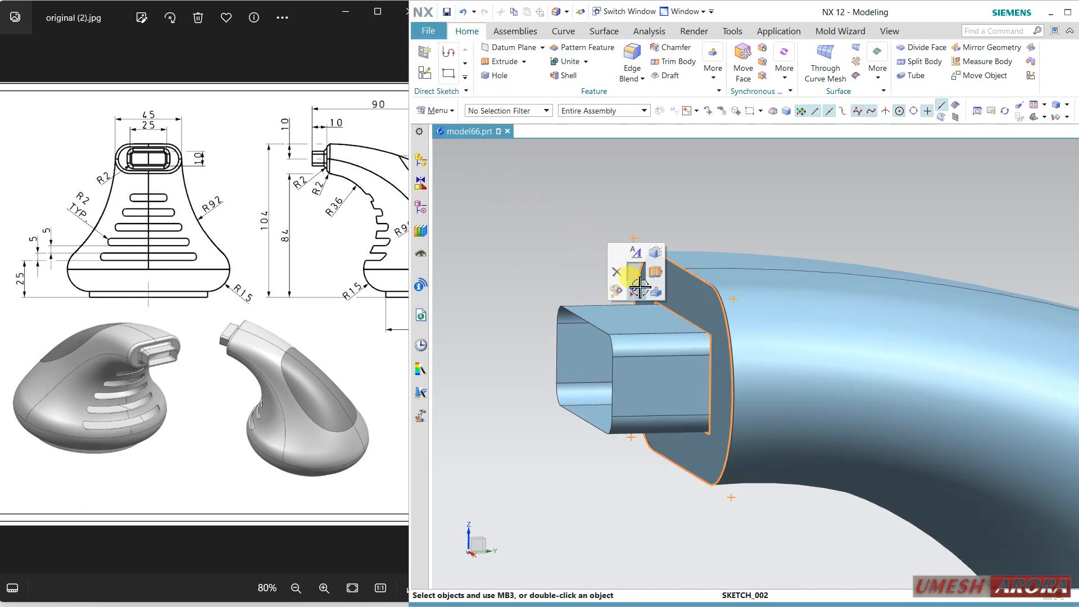
{"action": "key", "text": "Escape"}
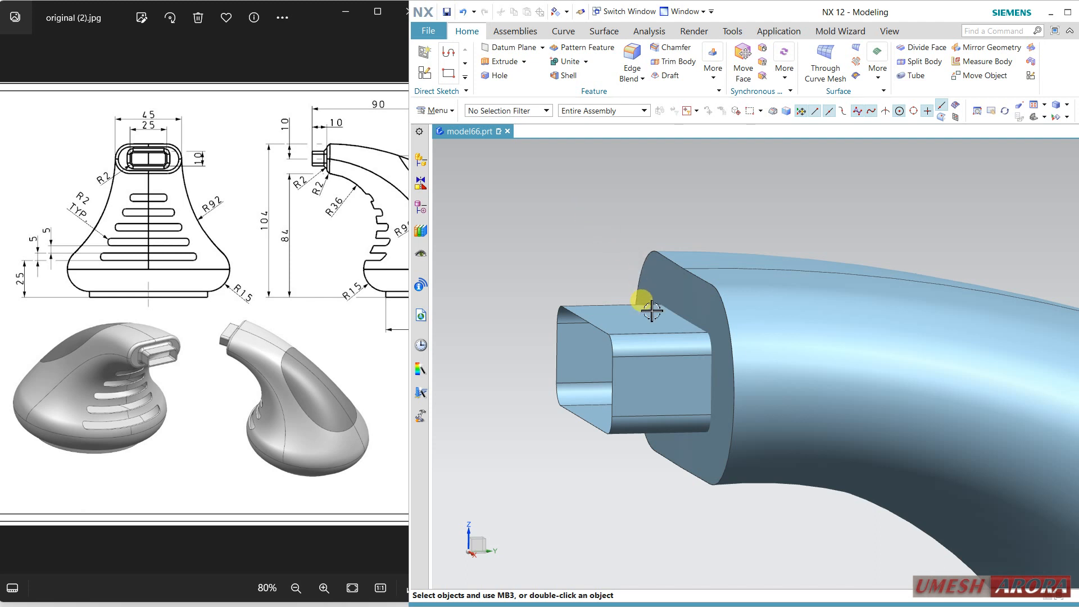
Trim the neck-end cap against the connector faces with Trim and Extend, using Make Corner and reversing both the target and tool directions
{"action": "left_click", "coordinate": [558, 33]}
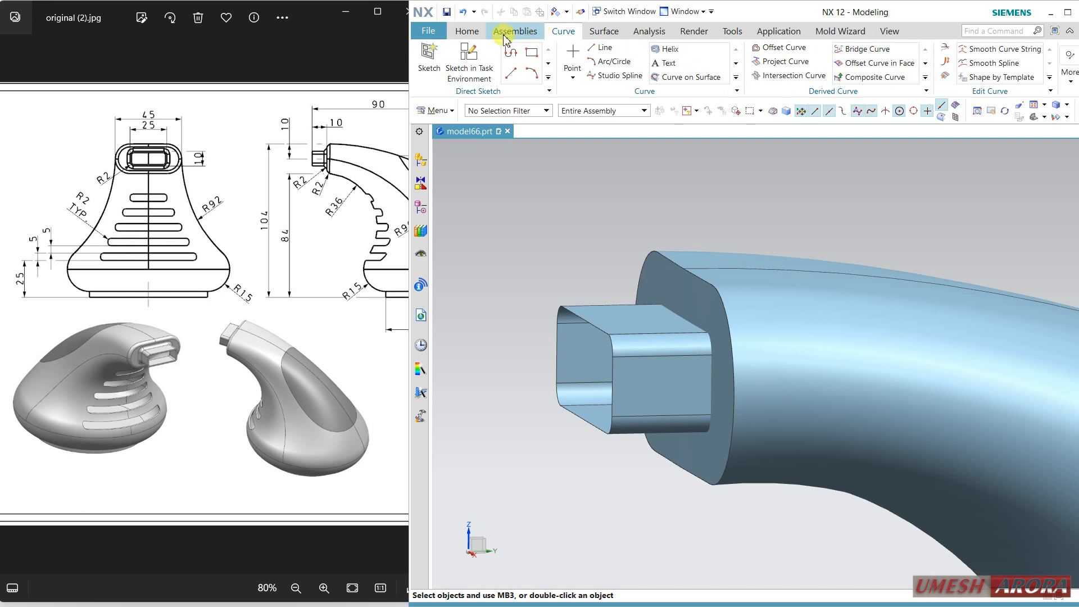
{"action": "left_click", "coordinate": [602, 31]}
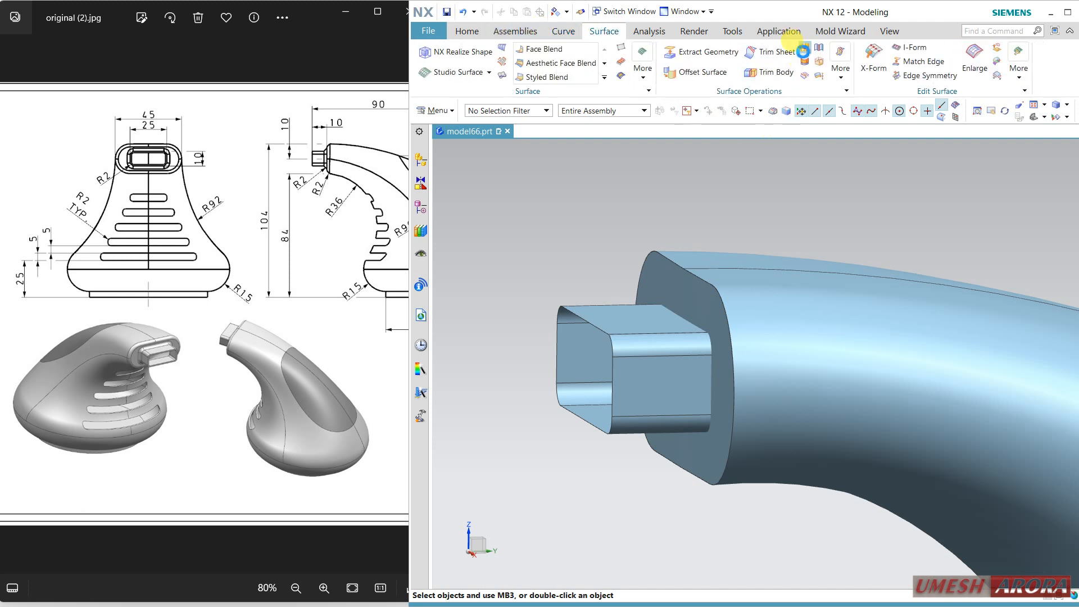
{"action": "left_click", "coordinate": [804, 49]}
{"action": "left_click", "coordinate": [654, 263]}
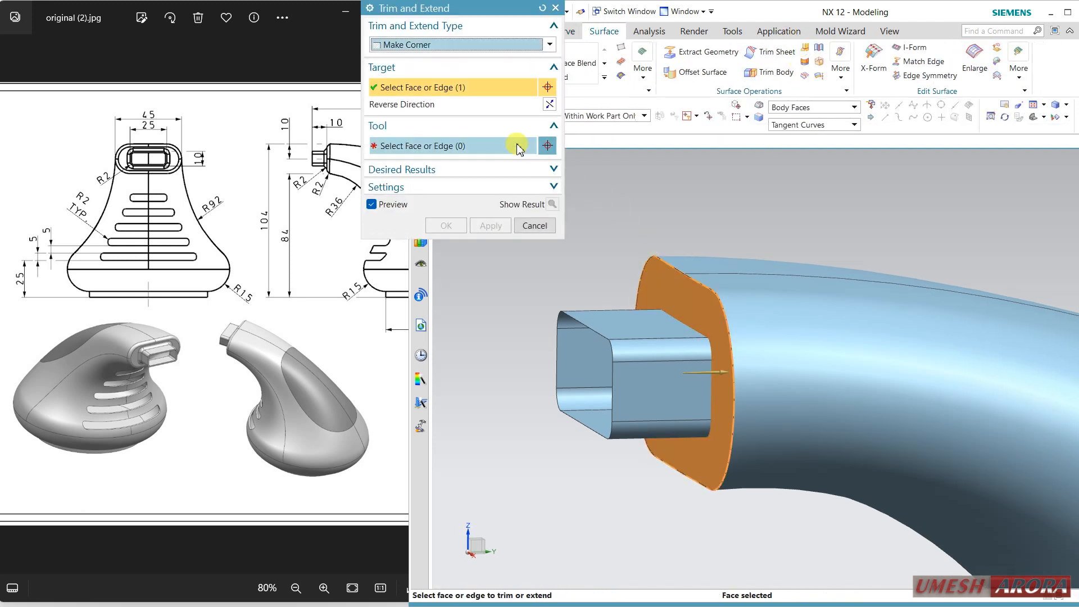
{"action": "left_click", "coordinate": [652, 345]}
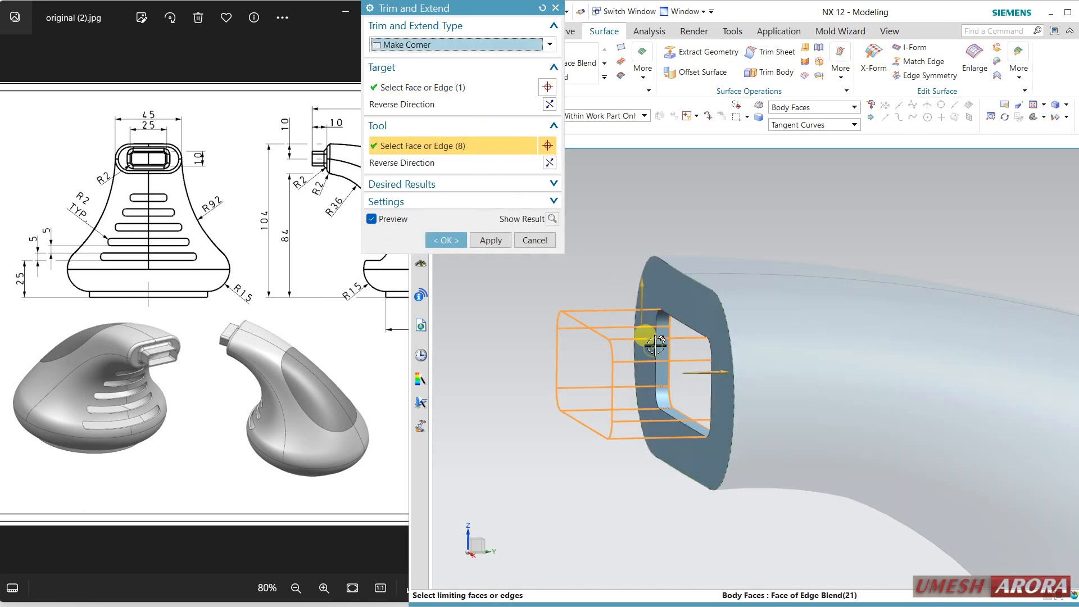
{"action": "left_click", "coordinate": [549, 162]}
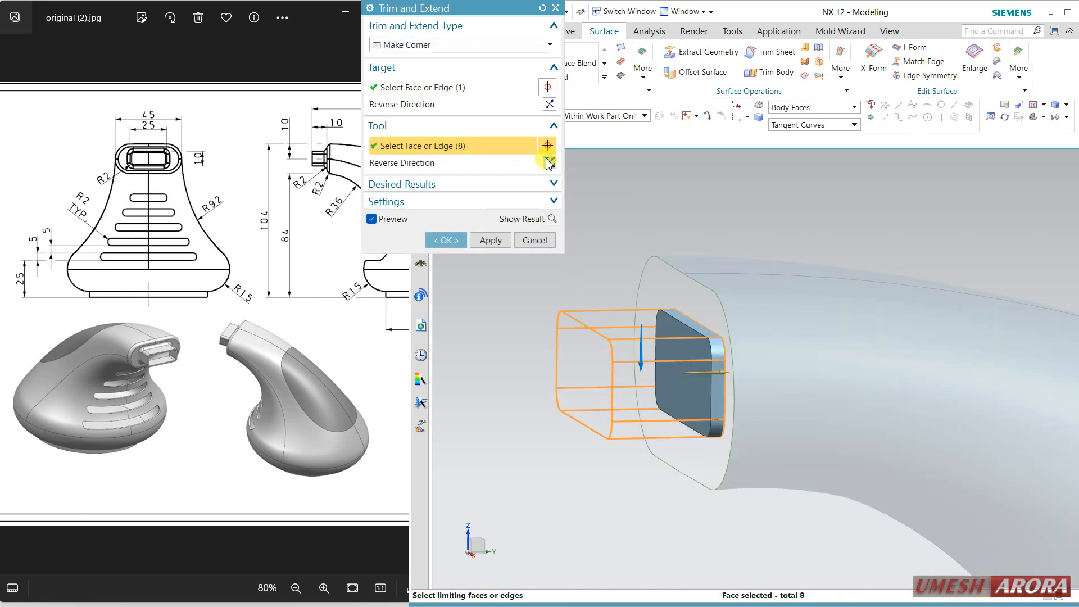
{"action": "left_click", "coordinate": [549, 104]}
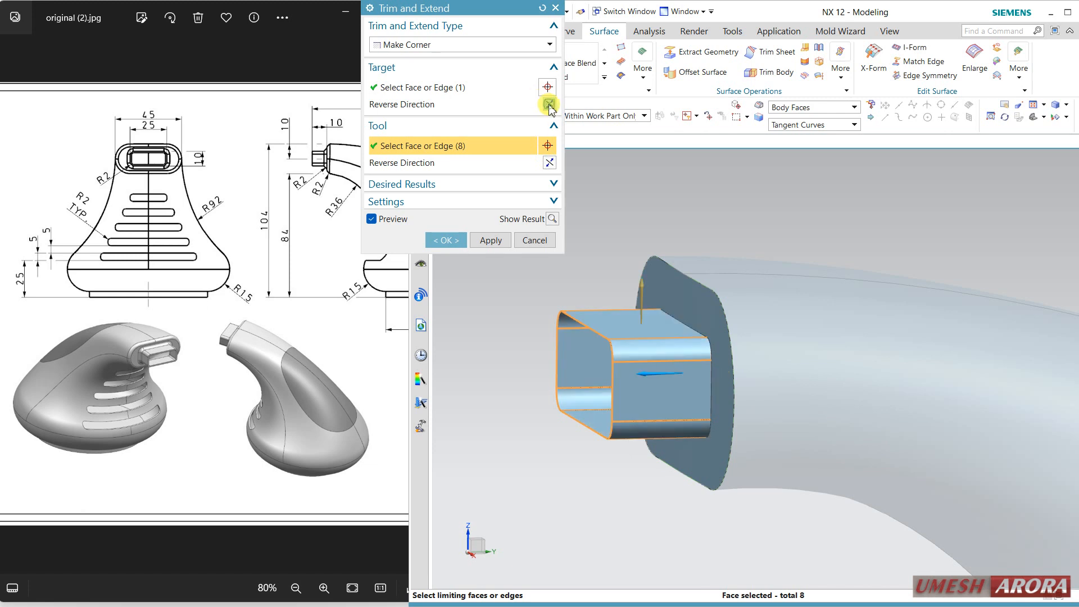
{"action": "left_click", "coordinate": [454, 241]}
Sew the mirrored half, the base and the cap with connector to the neck's studio surface as a Sheet body with 0.0100 tolerance
{"action": "middle_click_drag", "start_coordinate": [464, 236], "coordinate": [549, 289]}
{"action": "scroll", "coordinate": [549, 289], "scroll_direction": "down", "scroll_amount": 6}
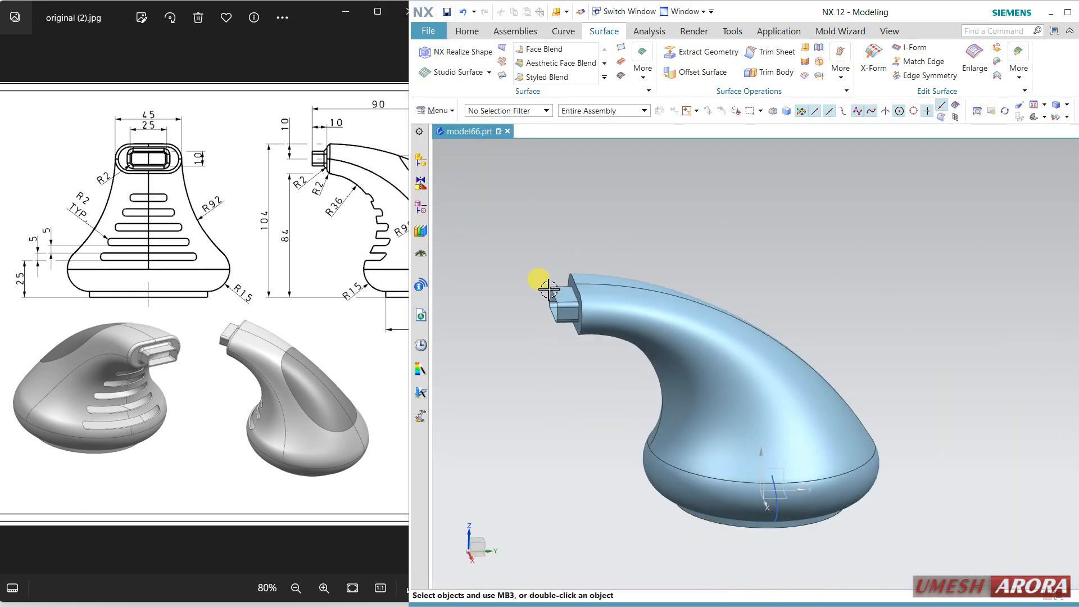
{"action": "left_click", "coordinate": [820, 54]}
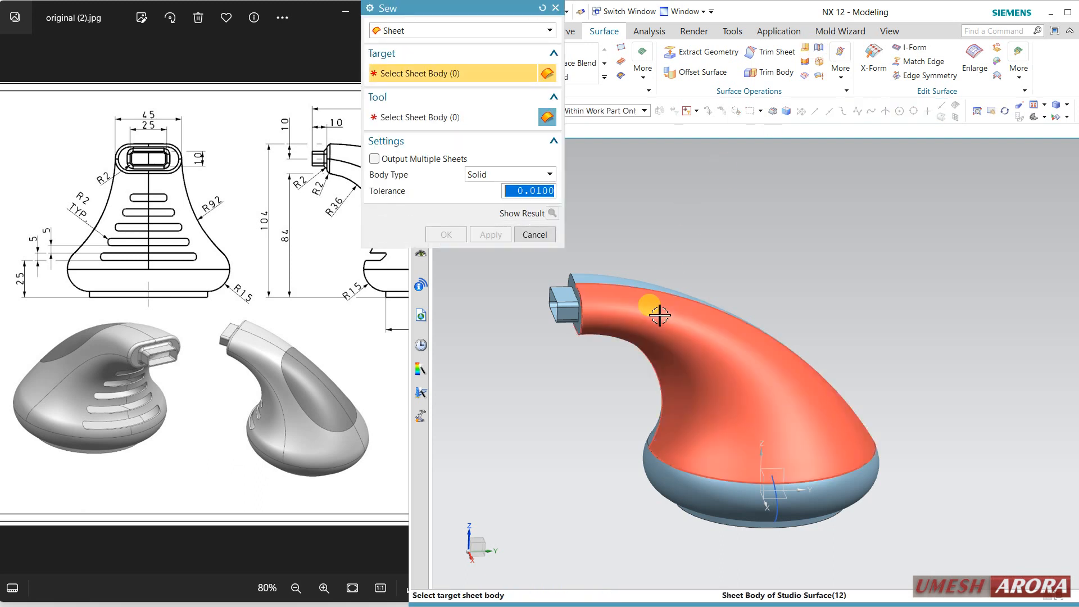
{"action": "left_click", "coordinate": [650, 309]}
{"action": "left_click", "coordinate": [733, 516]}
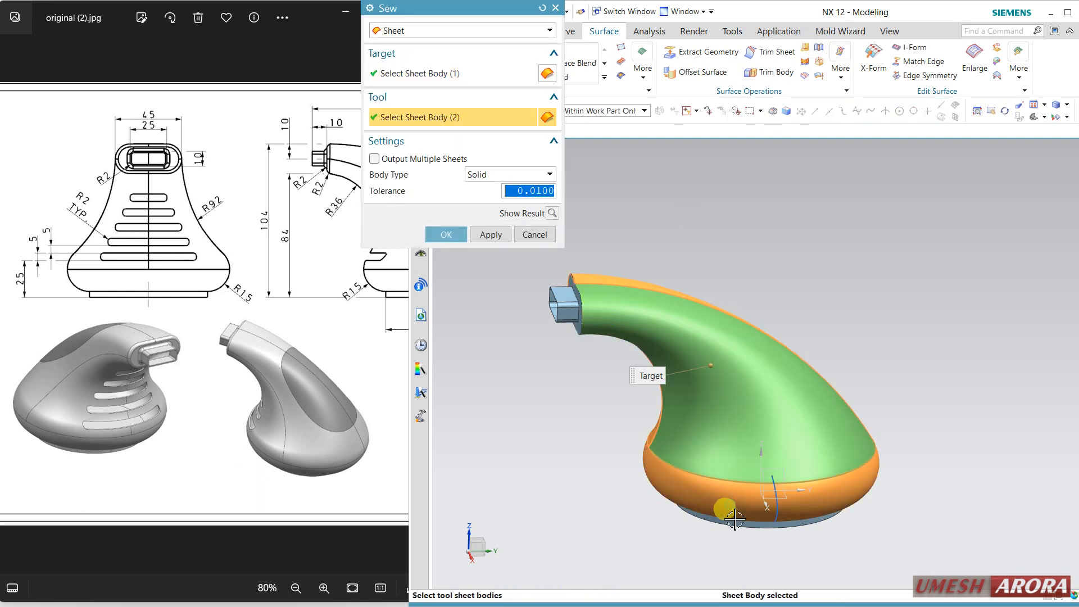
{"action": "scroll", "coordinate": [567, 328], "scroll_direction": "up", "scroll_amount": 3}
{"action": "left_click", "coordinate": [580, 285]}
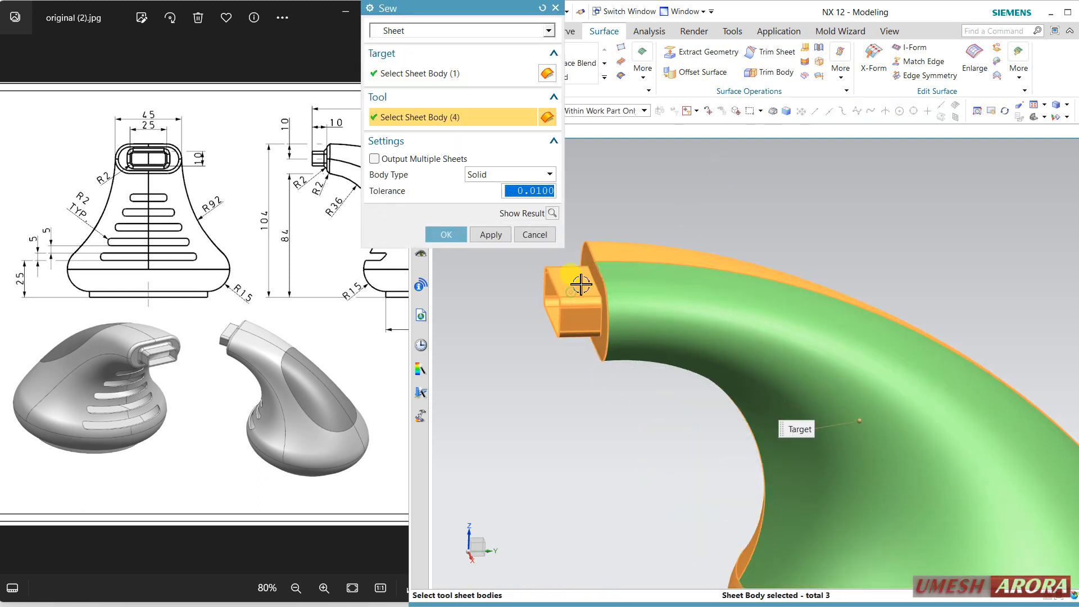
{"action": "scroll", "coordinate": [814, 281], "scroll_direction": "down", "scroll_amount": 3}
{"action": "middle_click_drag", "start_coordinate": [814, 281], "coordinate": [669, 250]}
{"action": "left_click", "coordinate": [522, 174]}
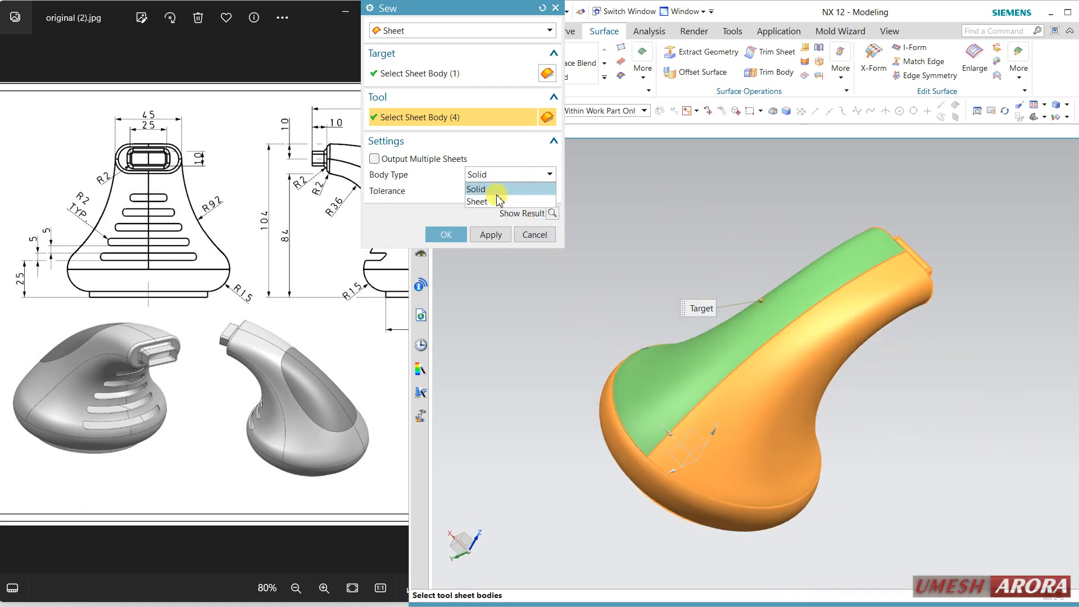
{"action": "left_click", "coordinate": [498, 201]}
{"action": "left_click", "coordinate": [446, 235]}
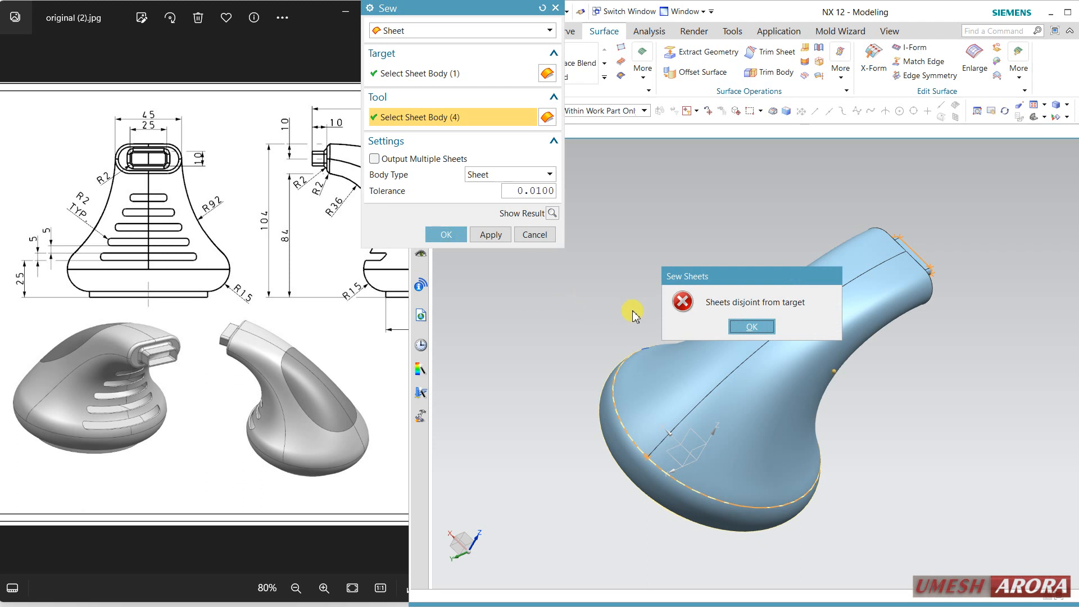
{"action": "left_click", "coordinate": [739, 326]}
{"action": "middle_click_drag", "start_coordinate": [785, 362], "coordinate": [667, 337]}
{"action": "scroll", "coordinate": [667, 338], "scroll_direction": "down", "scroll_amount": 4}
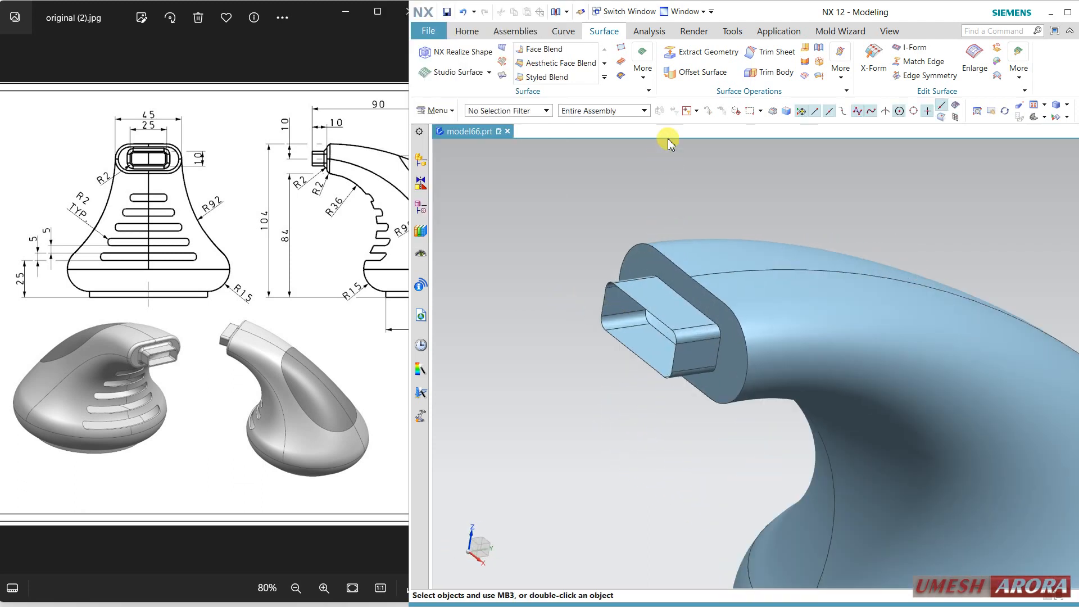
Blend the neck-end cap's complete outer rim and the edges where the connector meets the cap with a 2 mm radius
{"action": "left_click", "coordinate": [492, 34]}
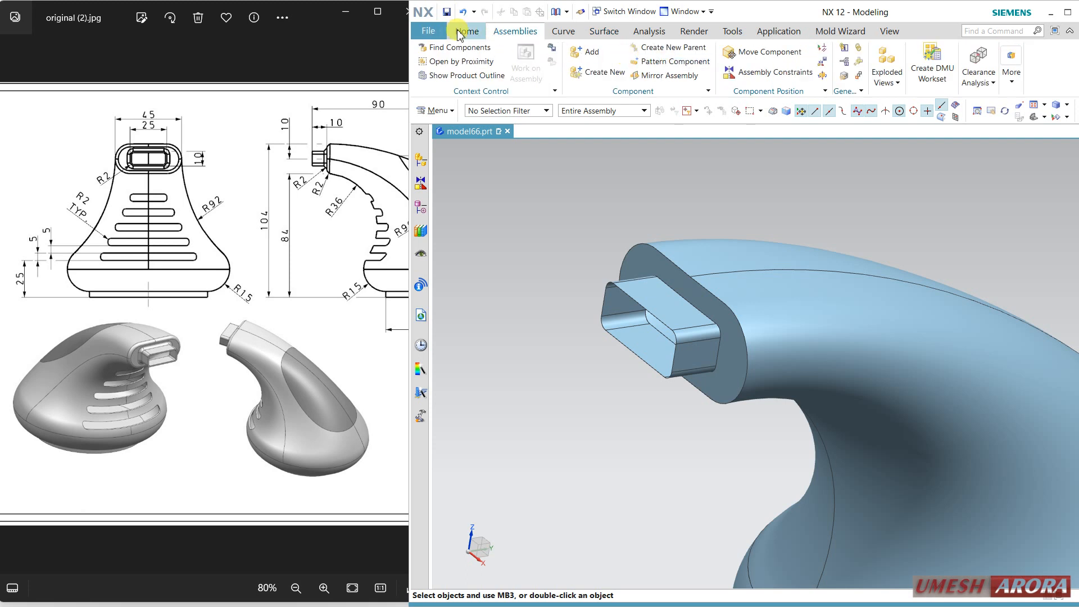
{"action": "left_click", "coordinate": [461, 33]}
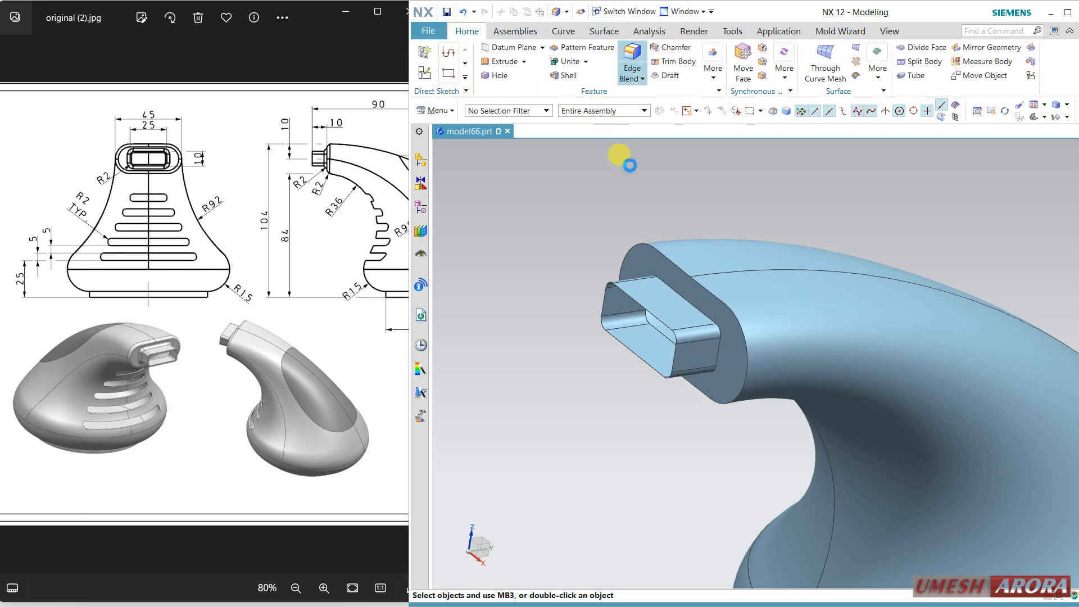
{"action": "scroll", "coordinate": [646, 241], "scroll_direction": "down", "scroll_amount": 2}
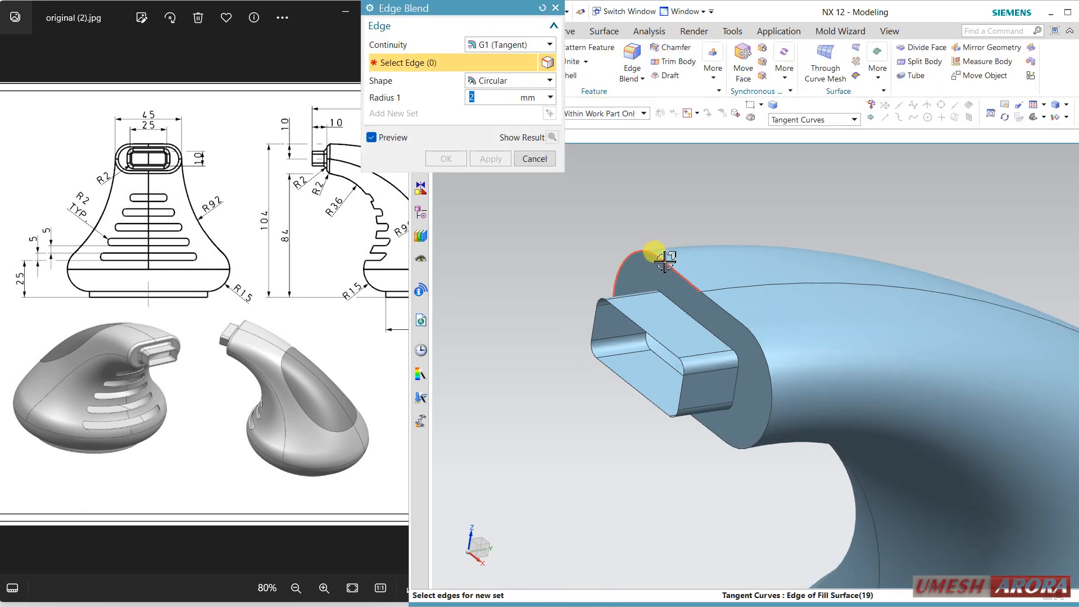
{"action": "left_click", "coordinate": [653, 258]}
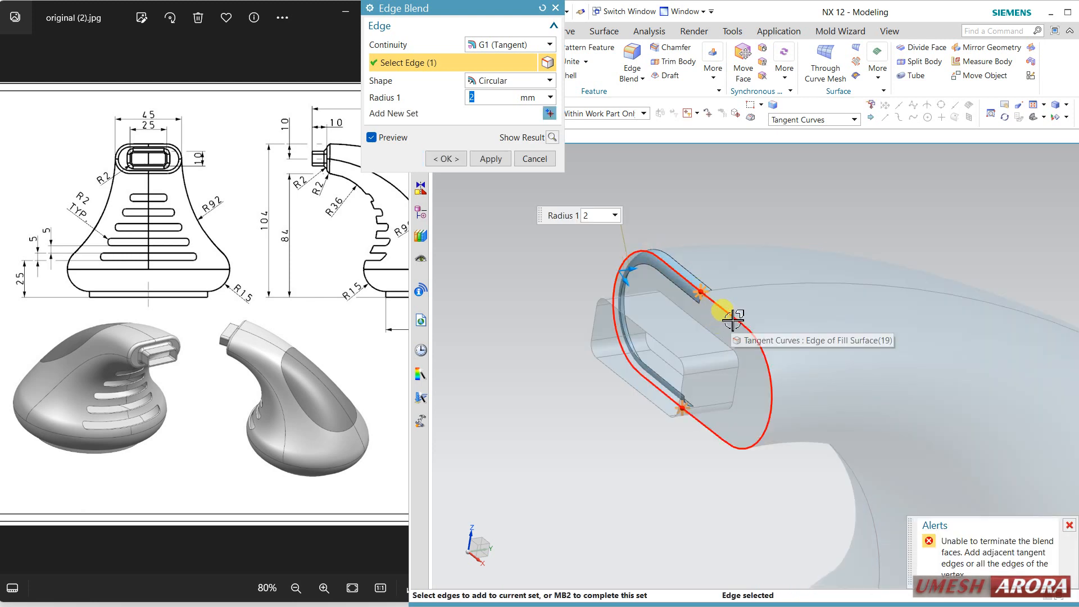
{"action": "left_click", "coordinate": [736, 319]}
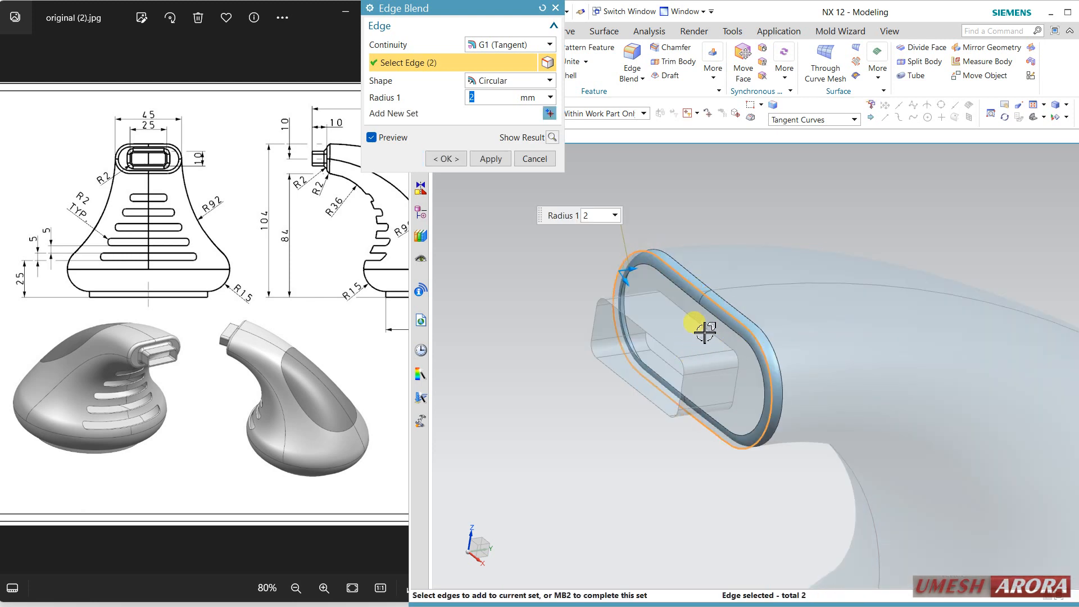
{"action": "left_click", "coordinate": [707, 327]}
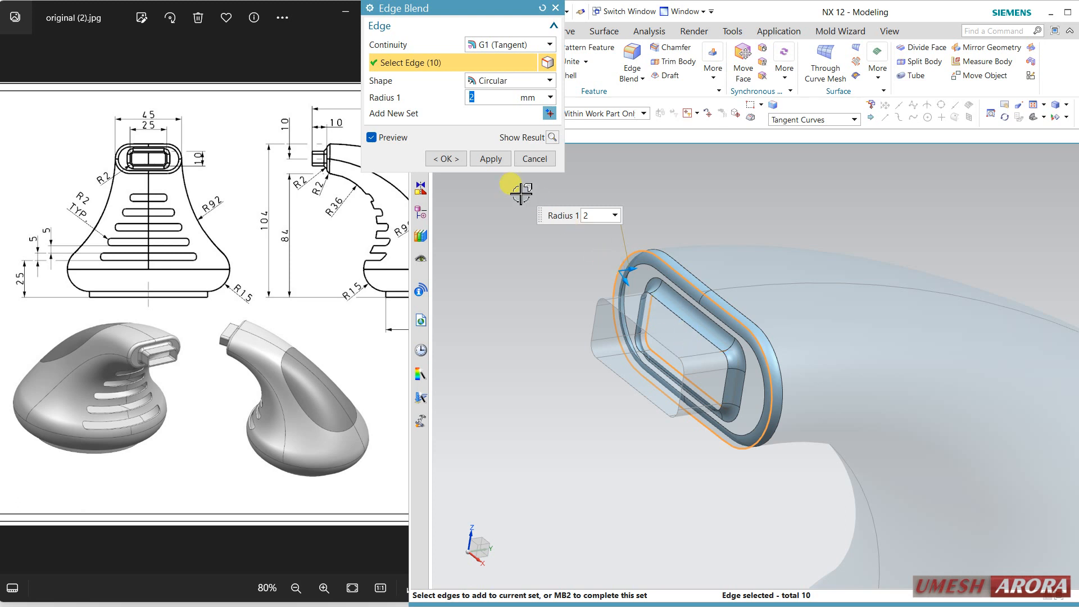
{"action": "left_click", "coordinate": [462, 160]}
{"action": "scroll", "coordinate": [529, 281], "scroll_direction": "down", "scroll_amount": 4}
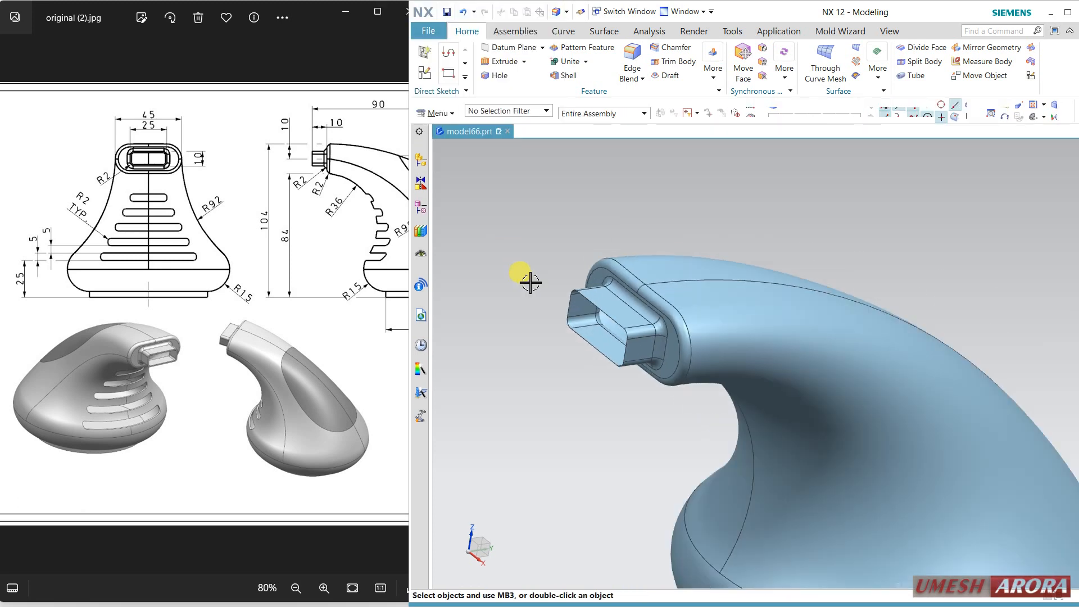
Show the side-profile sketch SKETCH_000 containing the neck curves and the R115 arc
{"action": "key", "text": "F8"}
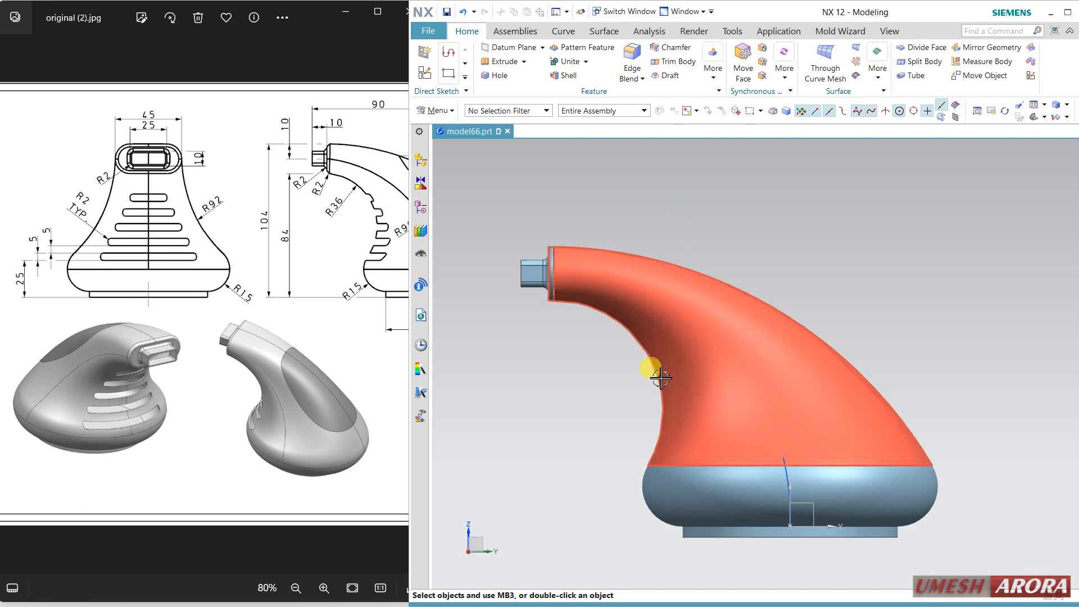
{"action": "middle_click_drag", "start_coordinate": [789, 278], "coordinate": [792, 317]}
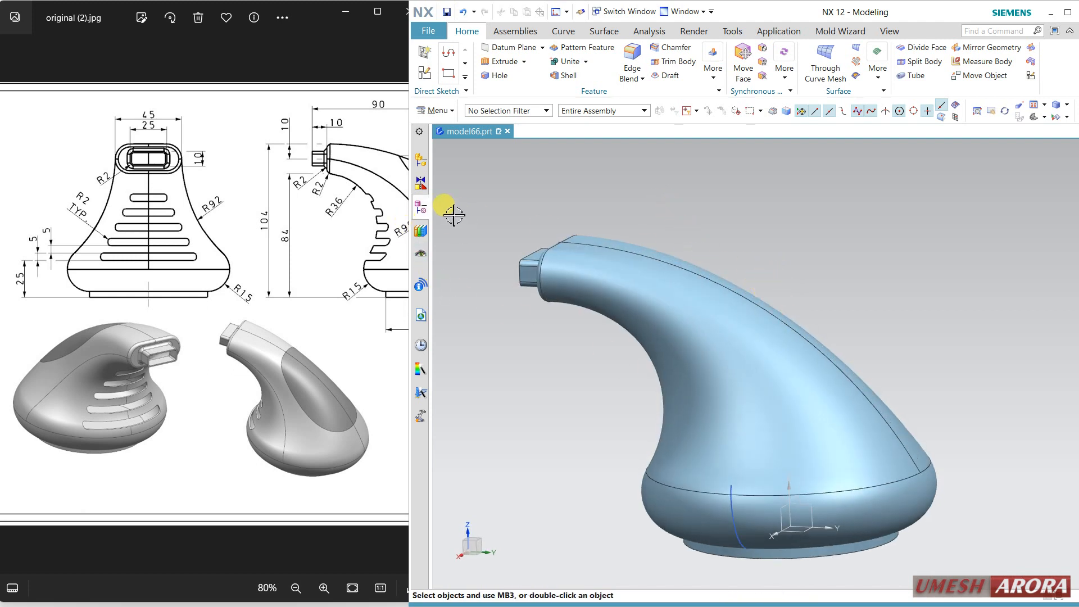
{"action": "left_click", "coordinate": [420, 207]}
{"action": "left_click", "coordinate": [493, 231]}
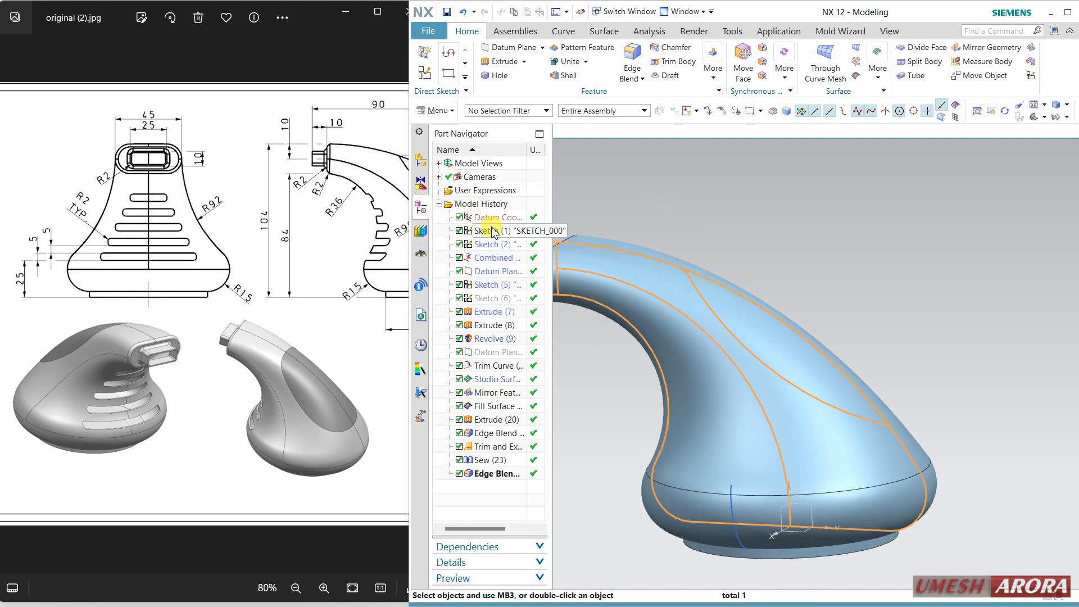
{"action": "right_click", "coordinate": [493, 229]}
{"action": "left_click", "coordinate": [515, 238]}
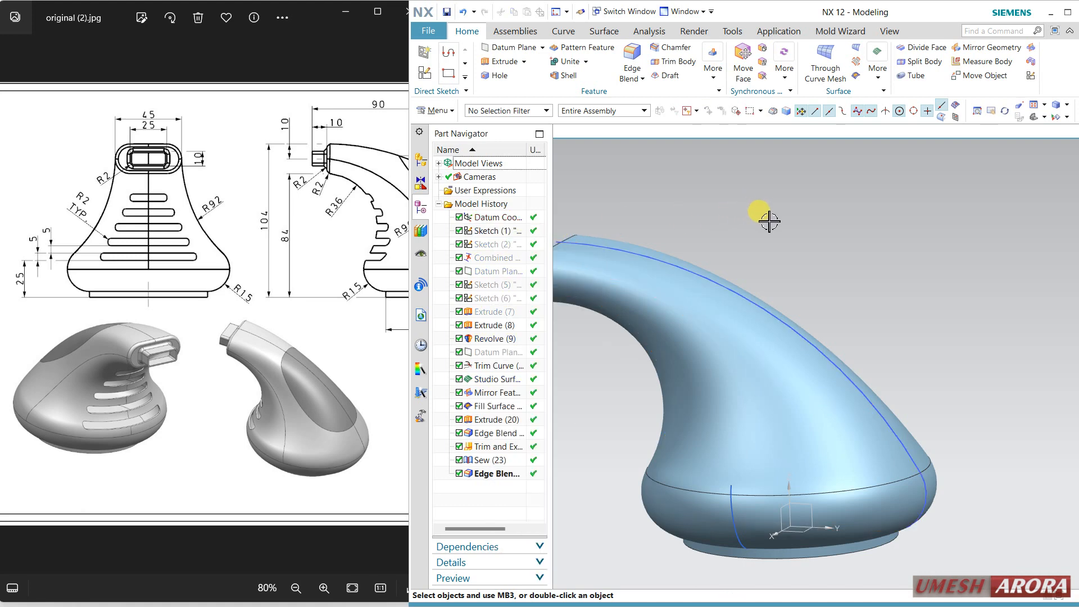
Extrude only the R115 arc as a sheet, 45 mm to one side and past the body on the other side
{"action": "right_click_drag", "start_coordinate": [769, 221], "coordinate": [788, 242]}
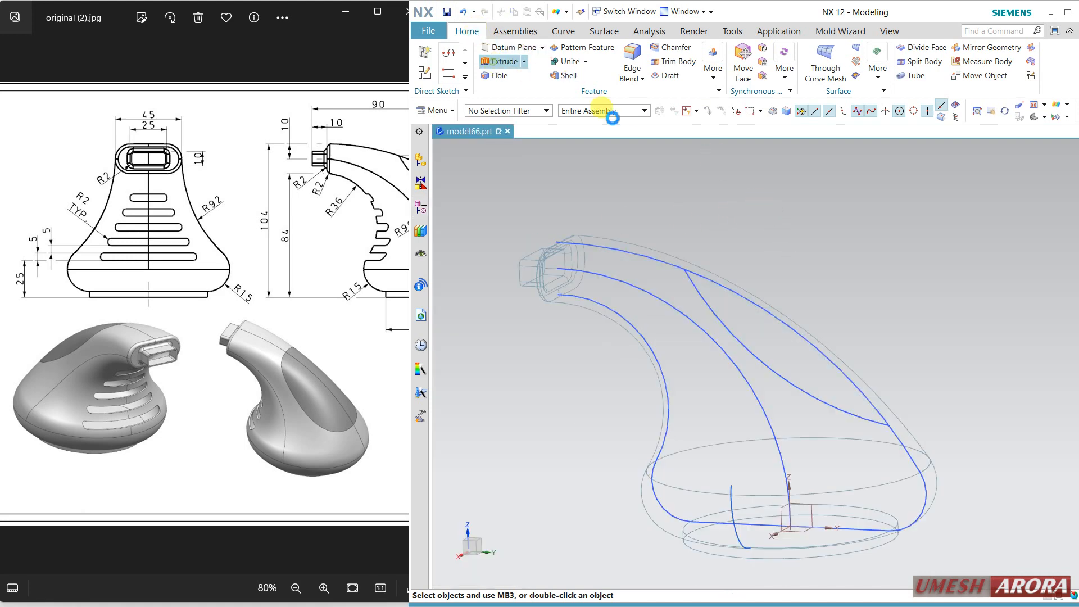
{"action": "left_click", "coordinate": [756, 106]}
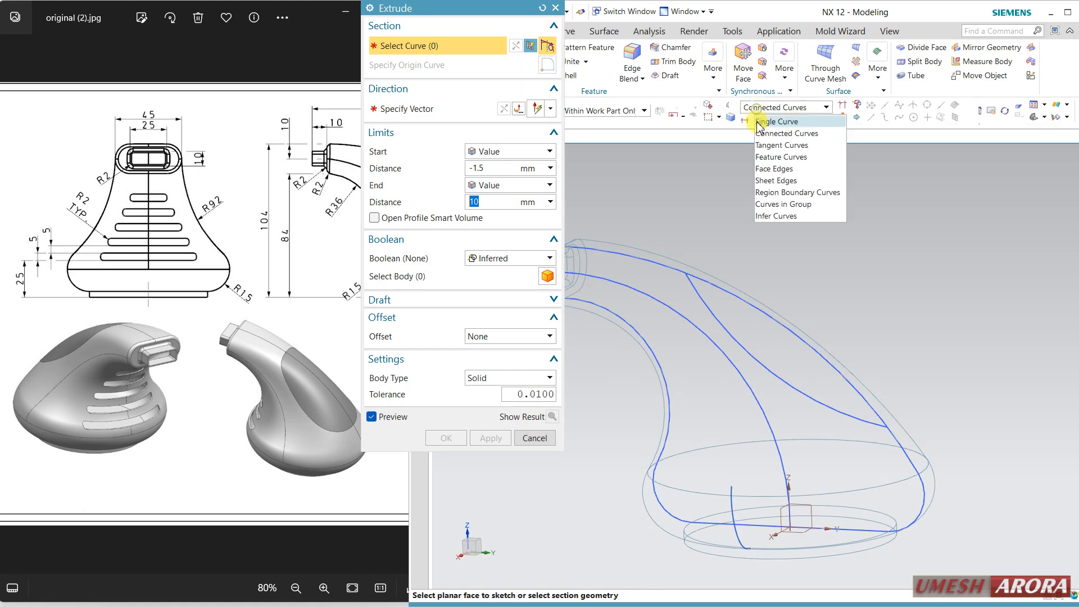
{"action": "left_click", "coordinate": [764, 125]}
{"action": "left_click", "coordinate": [713, 308]}
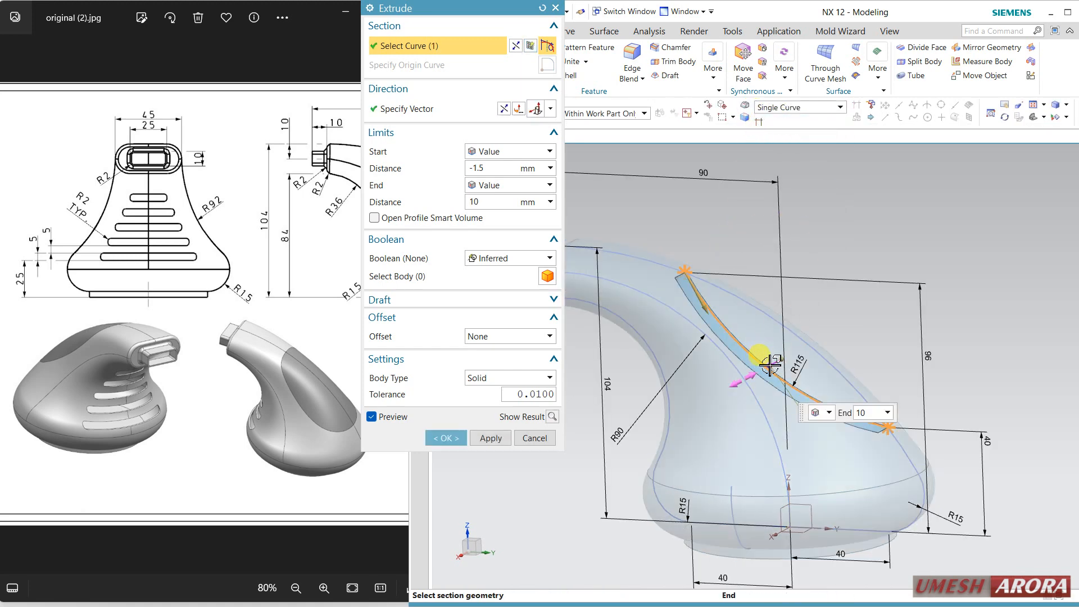
{"action": "type", "text": "45"}
{"action": "key", "text": "Return"}
{"action": "left_click_drag", "start_coordinate": [805, 345], "coordinate": [848, 322]}
{"action": "left_click", "coordinate": [458, 436]}
{"action": "middle_click_drag", "start_coordinate": [639, 330], "coordinate": [666, 319]}
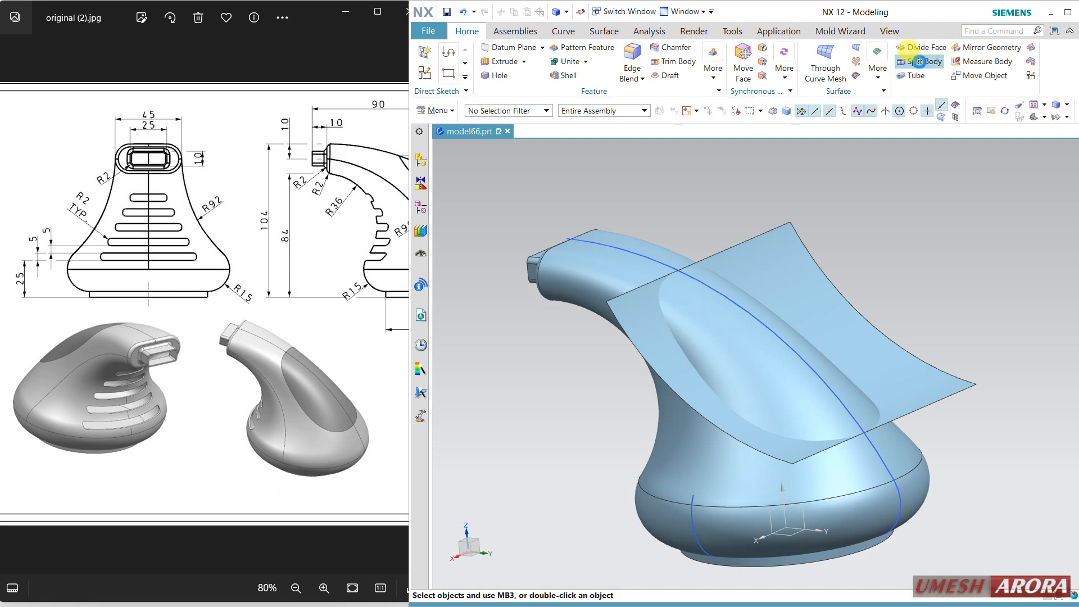
Divide the faces of the upper body with the extruded arc sheet, using Divide Face with projection Normal to Face
{"action": "left_click", "coordinate": [918, 61]}
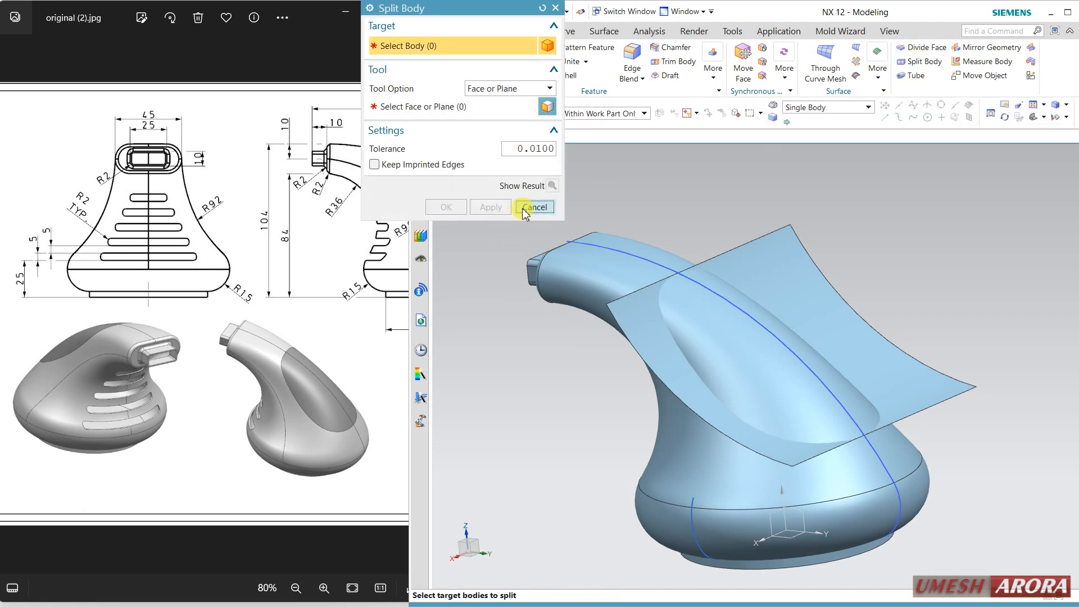
{"action": "left_click", "coordinate": [524, 208]}
{"action": "left_click", "coordinate": [925, 47]}
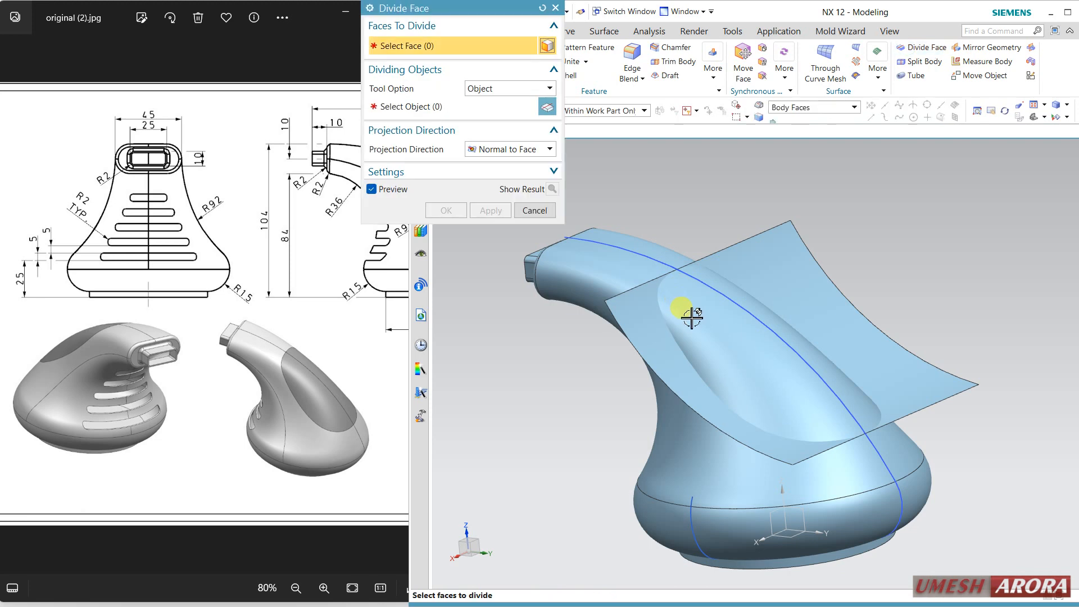
{"action": "left_click", "coordinate": [688, 316]}
{"action": "middle_click", "coordinate": [727, 308]}
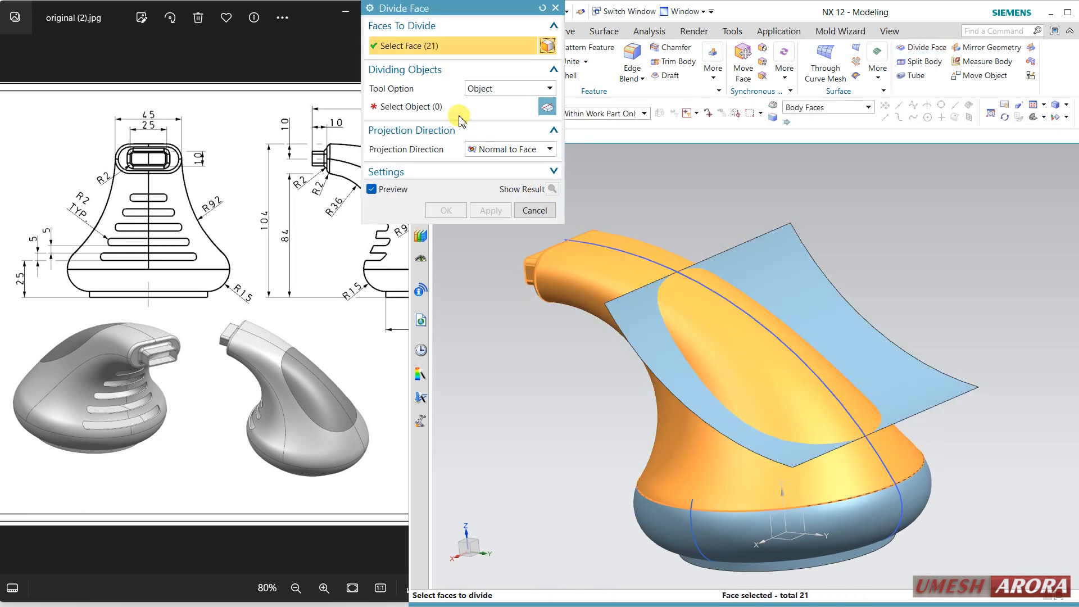
{"action": "left_click", "coordinate": [768, 239]}
{"action": "left_click", "coordinate": [446, 211]}
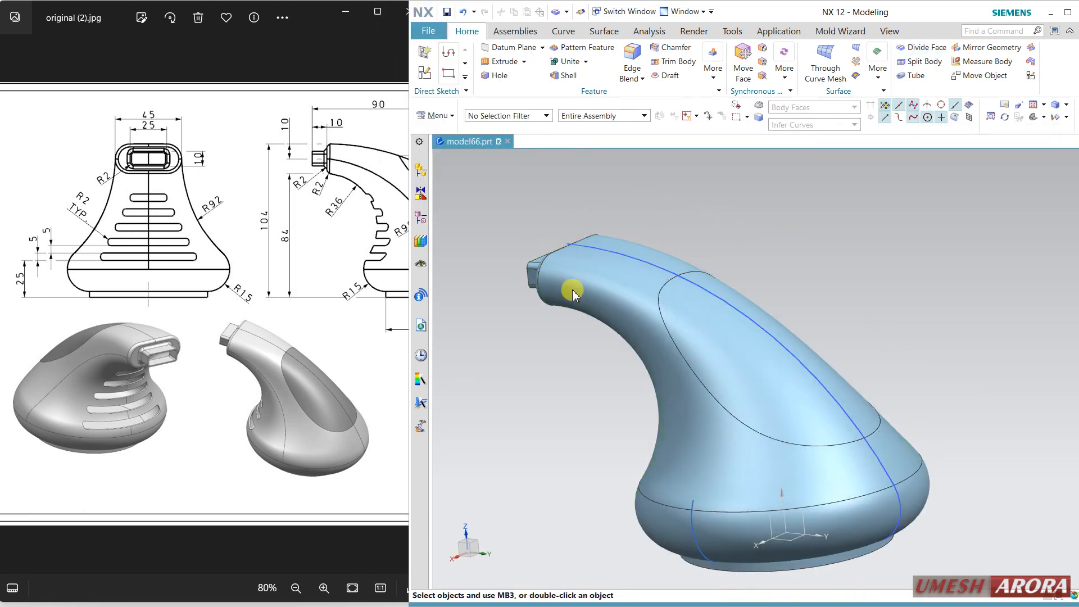
Hide the side-profile sketch SKETCH_000 on the body's centreline
{"action": "middle_click_drag", "start_coordinate": [638, 285], "coordinate": [631, 357]}
{"action": "middle_click_drag", "start_coordinate": [705, 313], "coordinate": [734, 340]}
{"action": "right_click", "coordinate": [734, 340]}
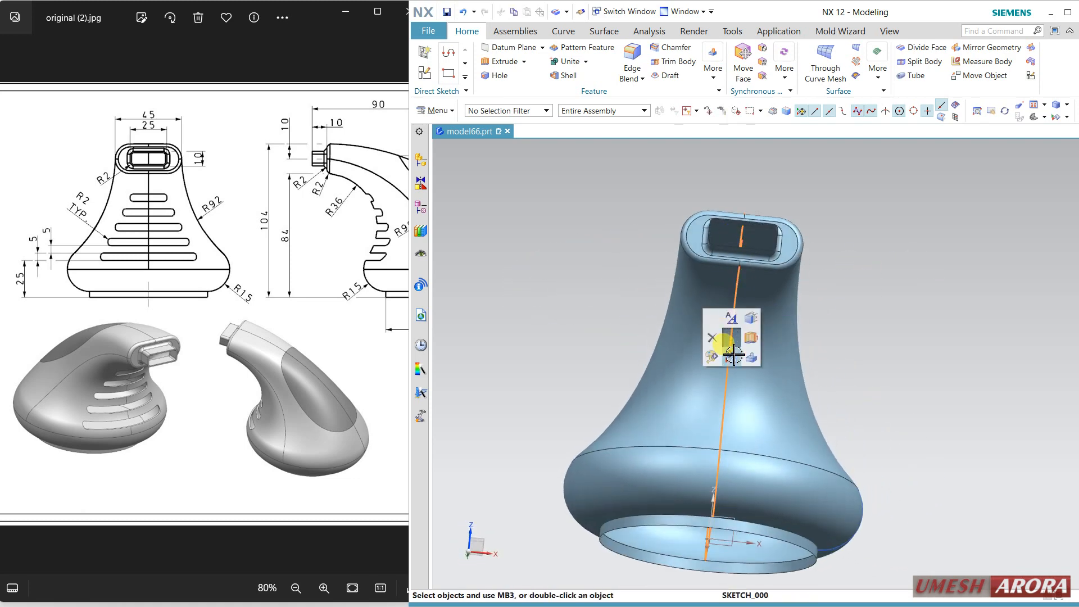
{"action": "left_click", "coordinate": [732, 351]}
Start a sketch on the XZ datum plane with the X axis as horizontal reference, reversing the reference vector and the plane normal
{"action": "left_click", "coordinate": [424, 68]}
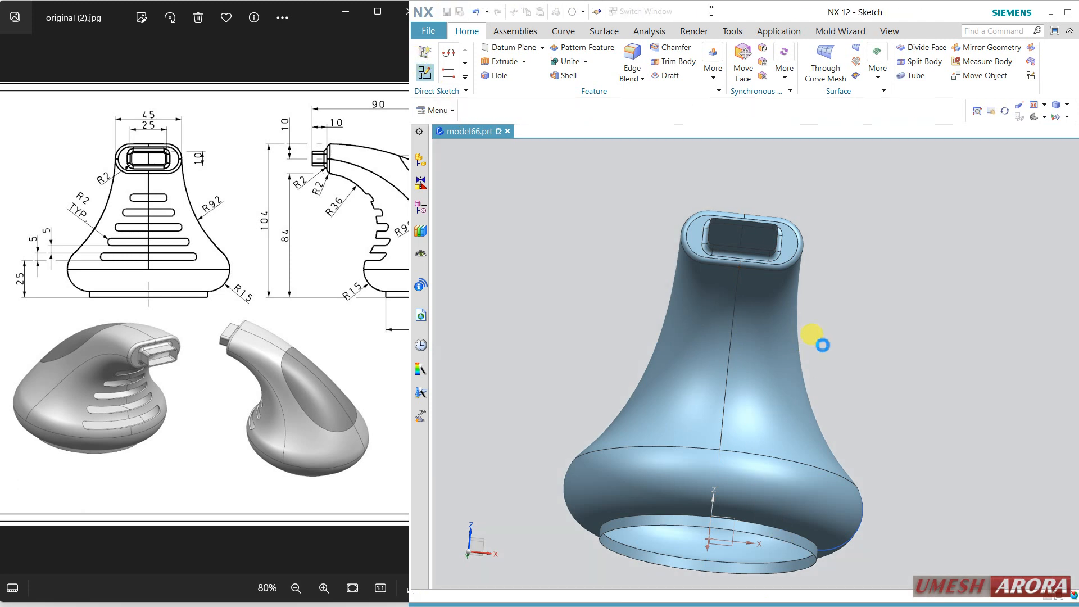
{"action": "mouse_move", "coordinate": [862, 321]}
{"action": "middle_mouse_down"}
{"action": "mouse_move", "coordinate": [872, 320]}
{"action": "mouse_move", "coordinate": [764, 472]}
{"action": "middle_mouse_up"}
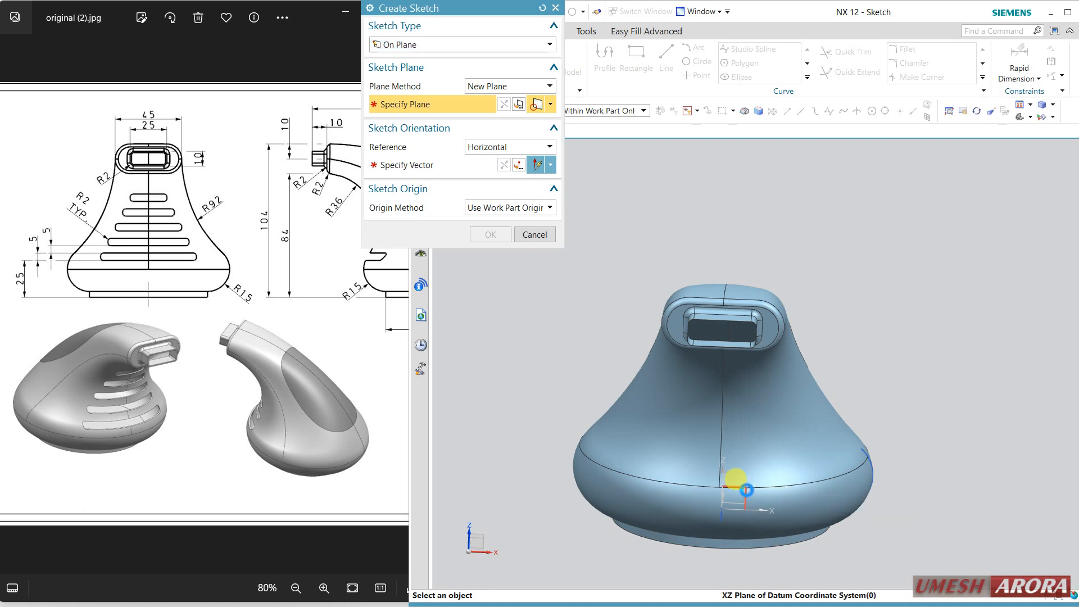
{"action": "left_click", "coordinate": [759, 512]}
{"action": "left_click", "coordinate": [761, 510]}
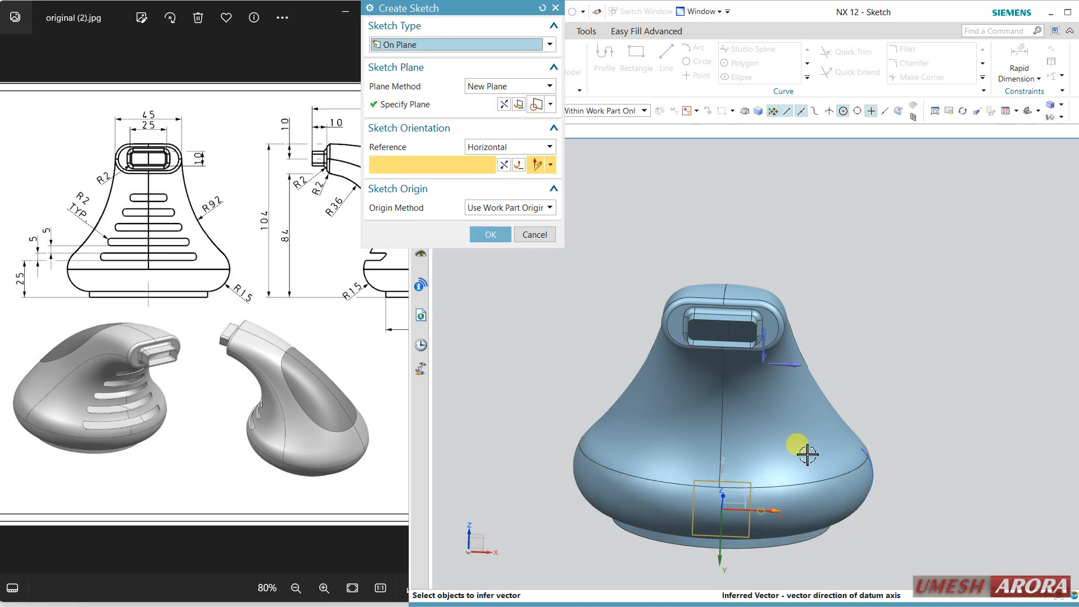
{"action": "left_click", "coordinate": [504, 166]}
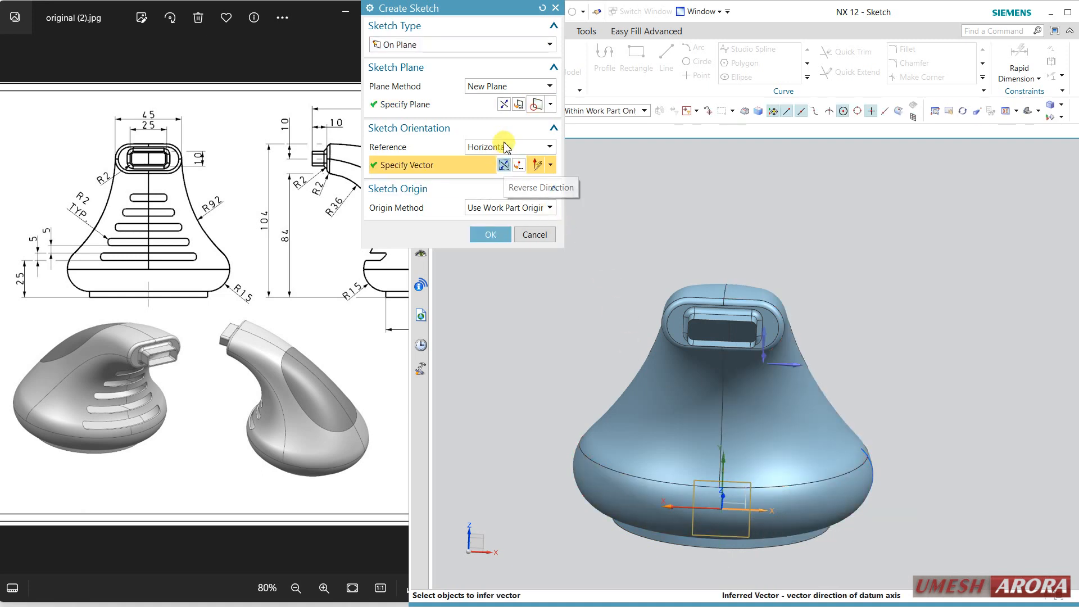
{"action": "left_click", "coordinate": [504, 105]}
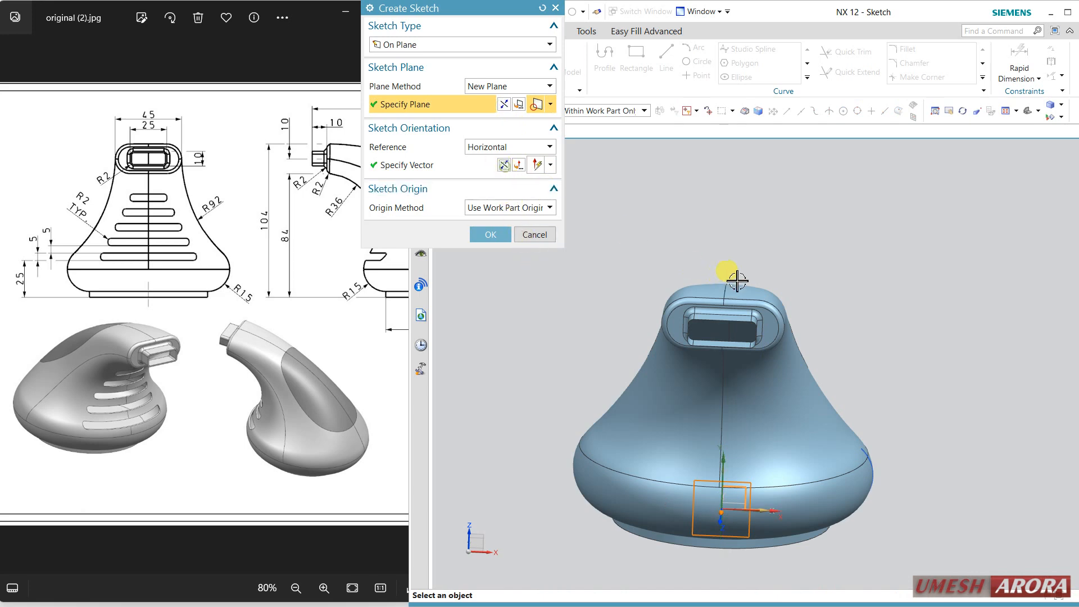
{"action": "middle_click", "coordinate": [764, 263]}
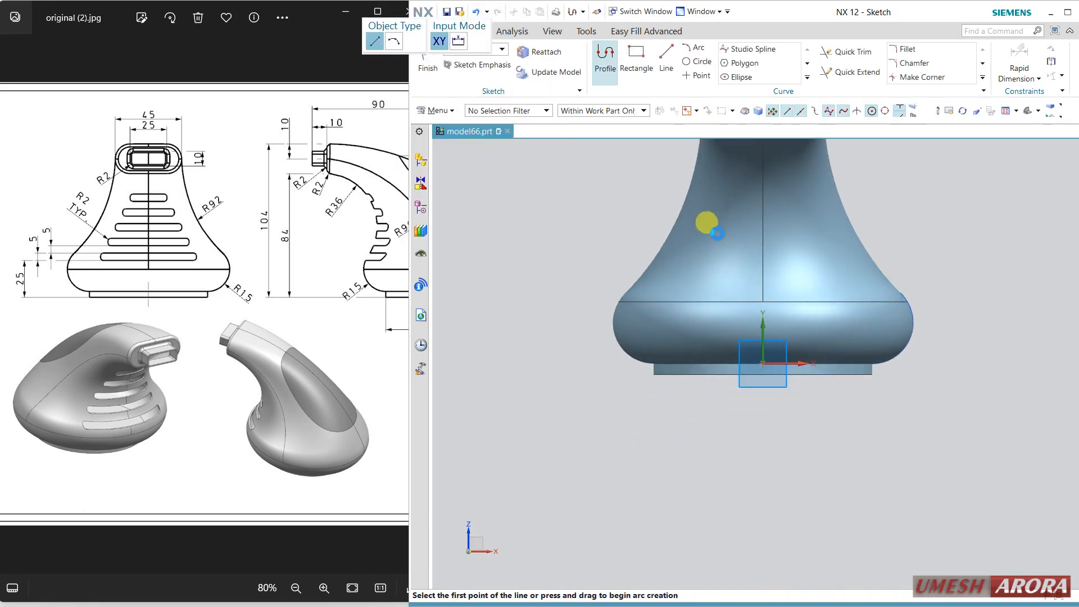
Sketch two stacked centre rectangles on the body's centreline above the base seam, about 40 mm and 34 mm wide and 5 mm high
{"action": "scroll", "coordinate": [688, 341], "scroll_direction": "up", "scroll_amount": 5}
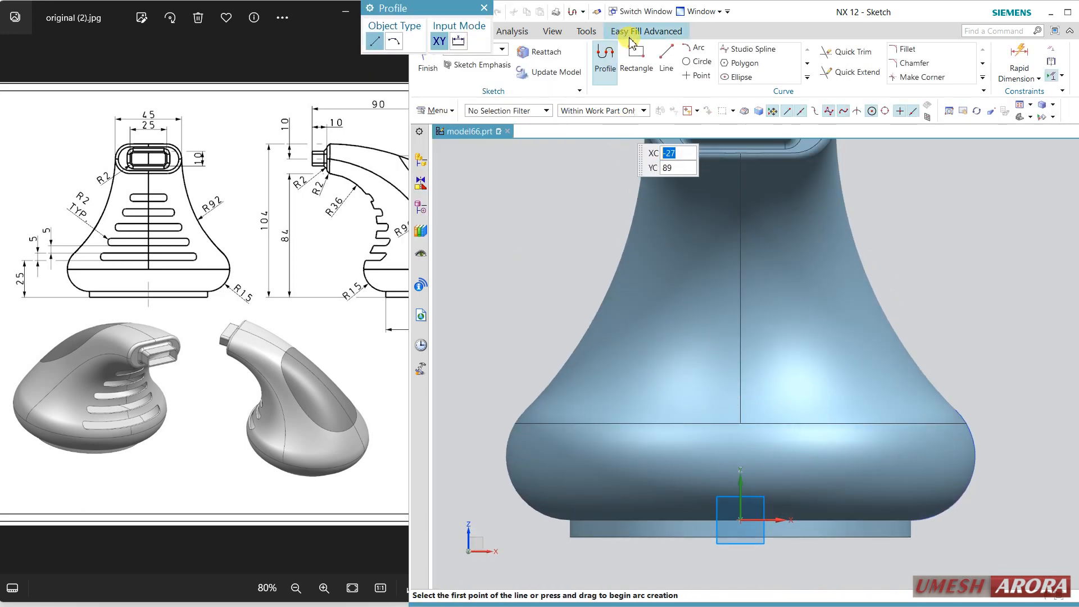
{"action": "left_click", "coordinate": [635, 53]}
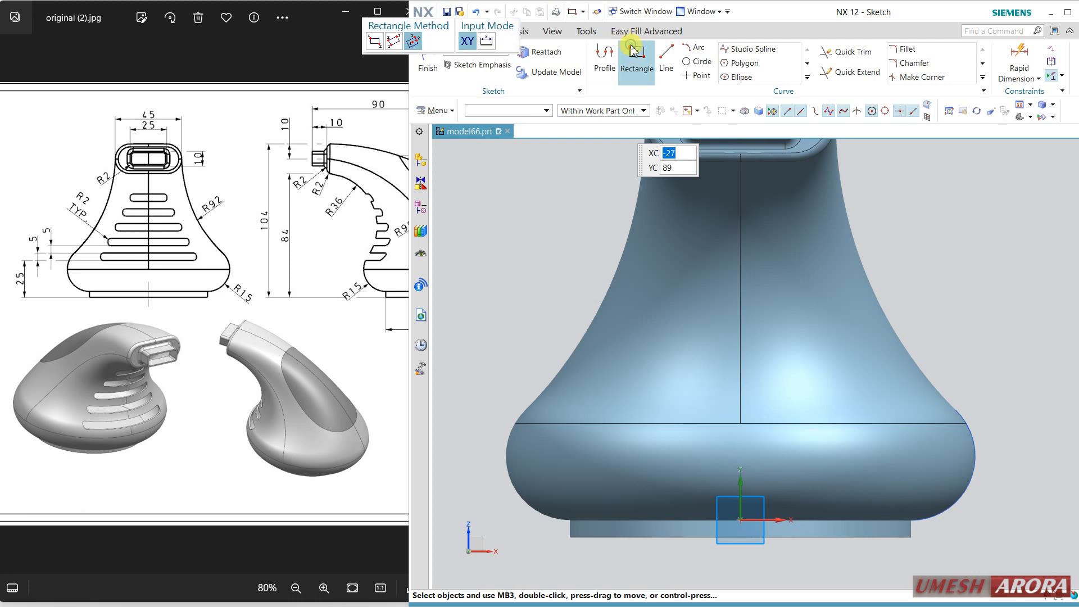
{"action": "left_click", "coordinate": [741, 397]}
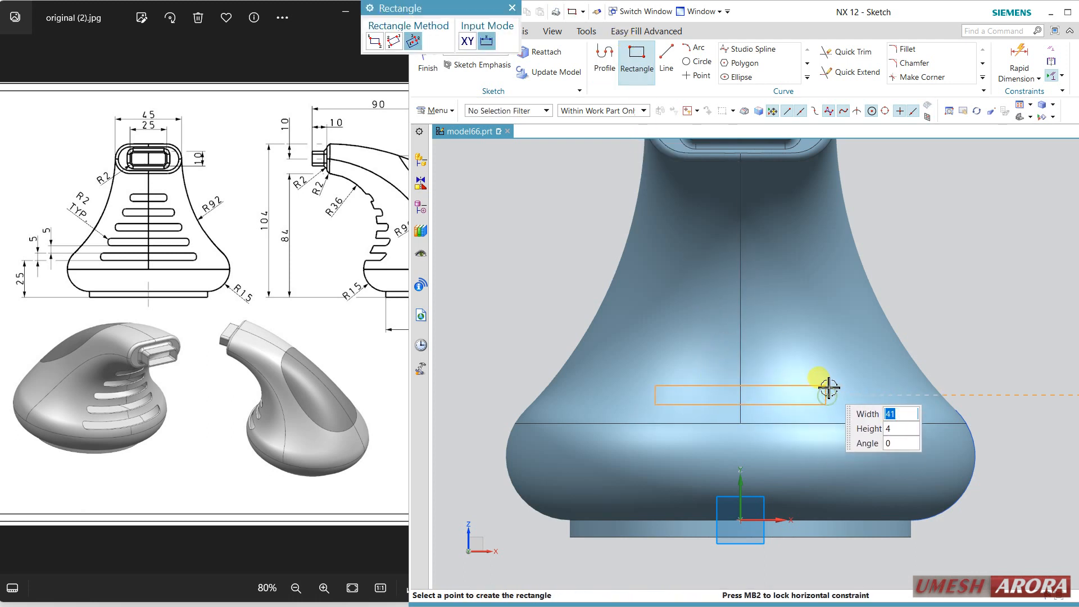
{"action": "left_click", "coordinate": [742, 359]}
{"action": "left_click", "coordinate": [813, 358]}
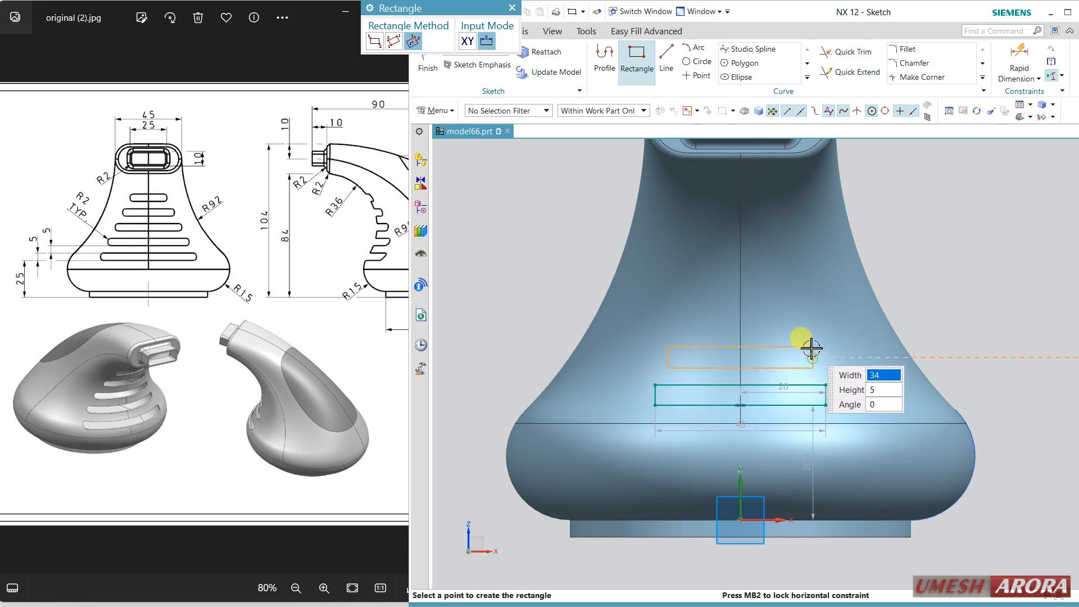
{"action": "left_click", "coordinate": [778, 331]}
Sketch three more centre rectangles stacked upward on the body's centreline, about 24, 22 and 12 mm wide and 5 mm high
{"action": "left_click", "coordinate": [739, 319]}
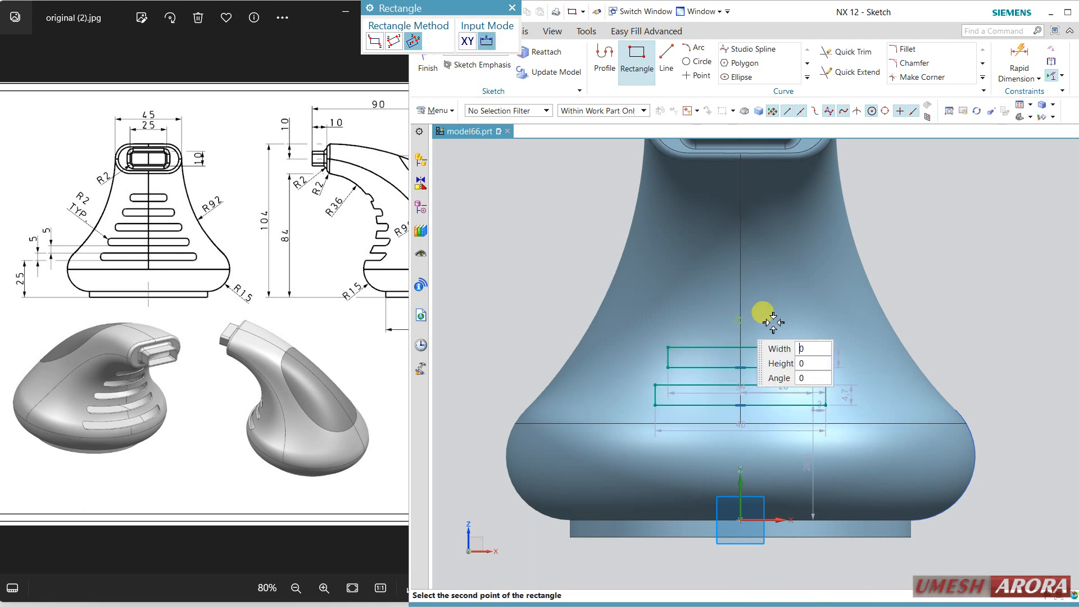
{"action": "left_click", "coordinate": [790, 313]}
{"action": "left_click", "coordinate": [778, 309]}
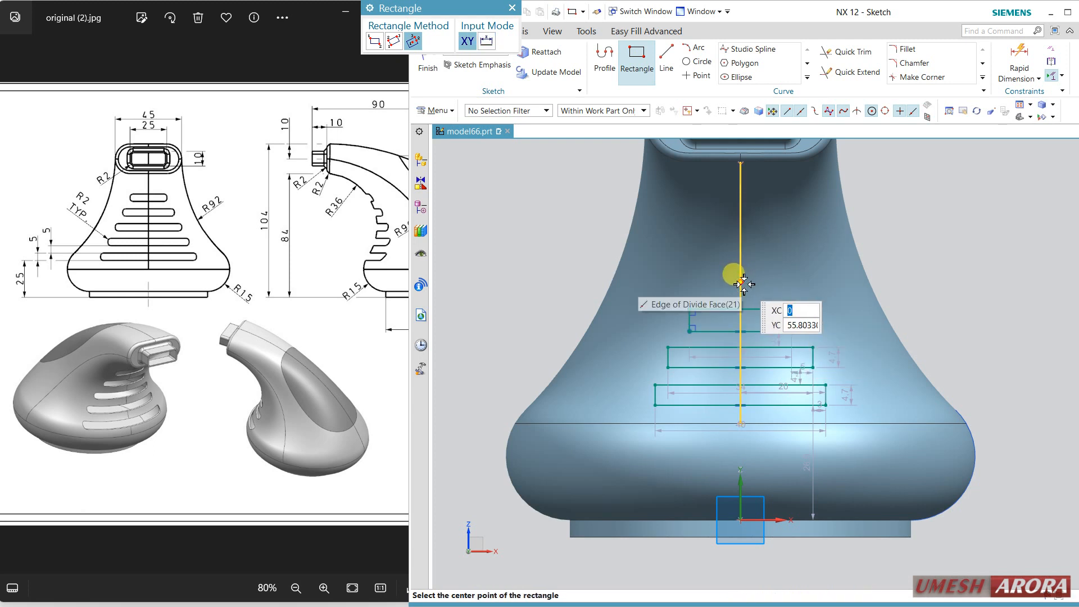
{"action": "left_click", "coordinate": [742, 283]}
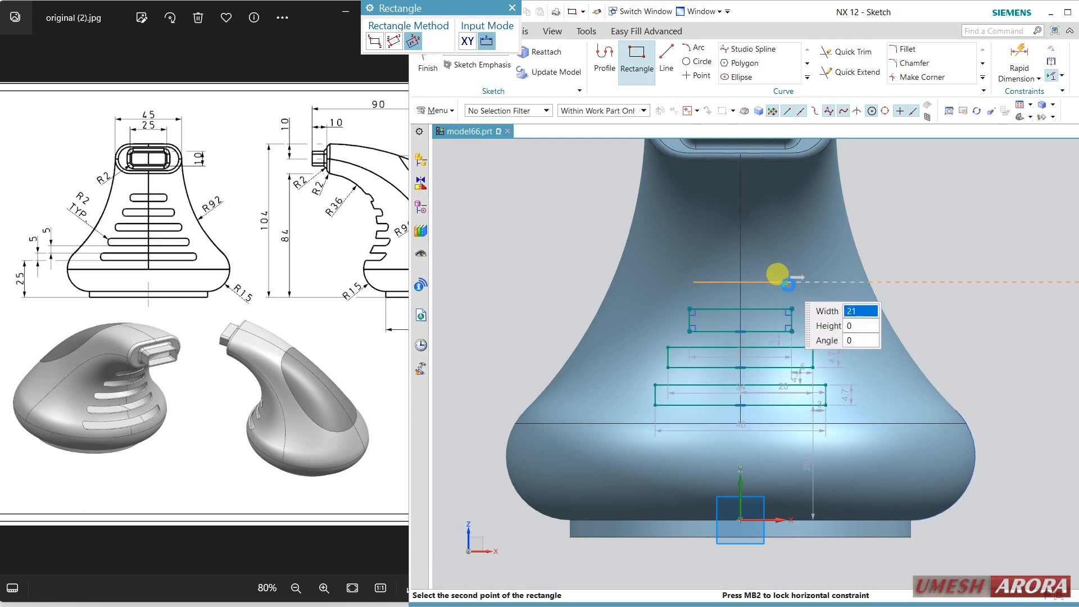
{"action": "left_click", "coordinate": [788, 284]}
{"action": "left_click", "coordinate": [771, 271]}
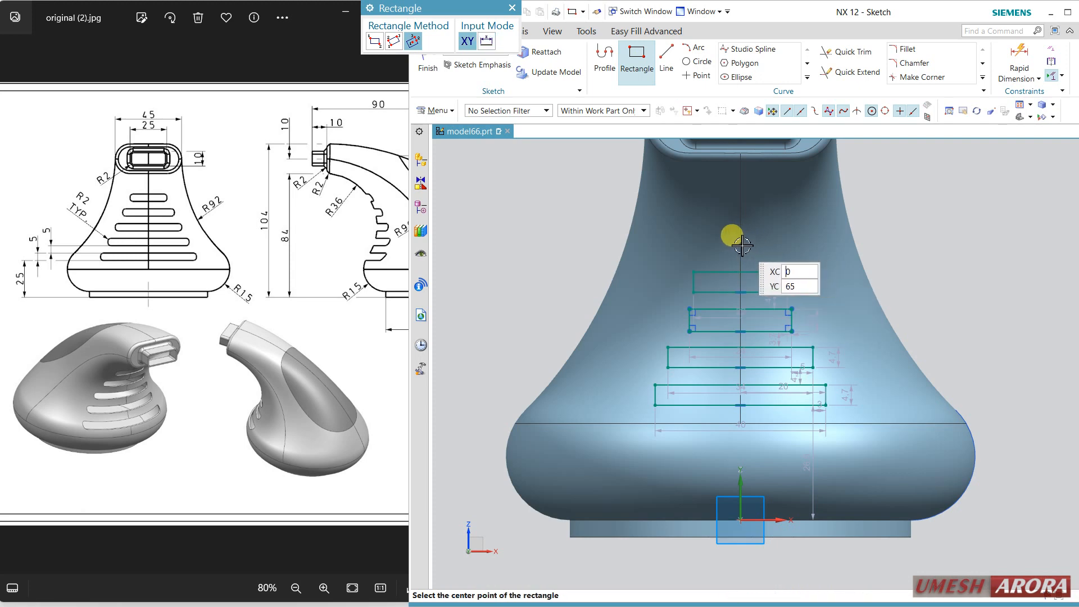
{"action": "left_click", "coordinate": [741, 243]}
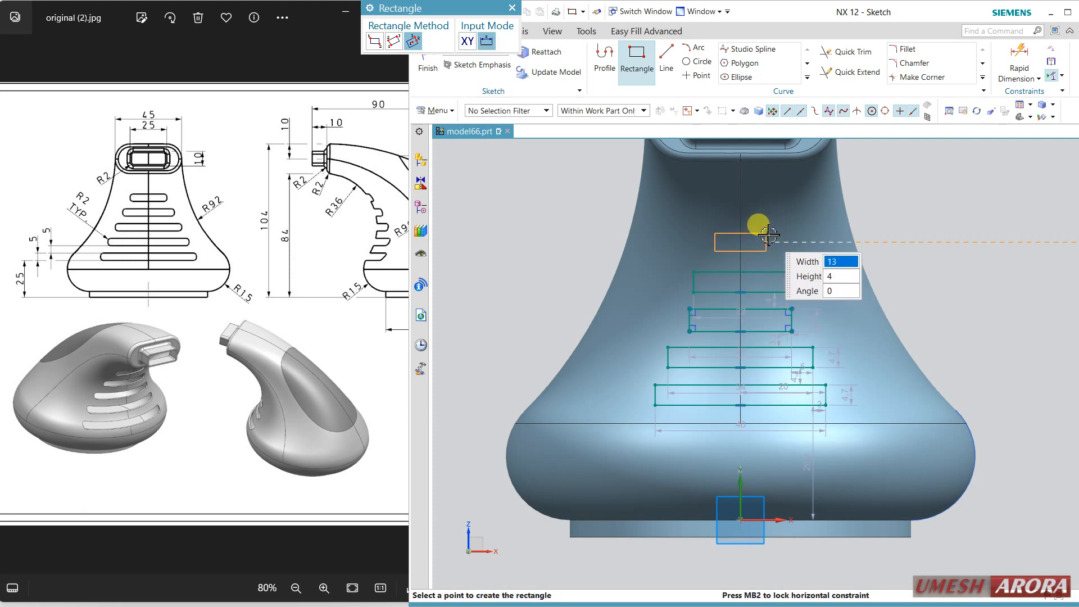
{"action": "left_click", "coordinate": [883, 225]}
{"action": "key", "text": "Escape"}
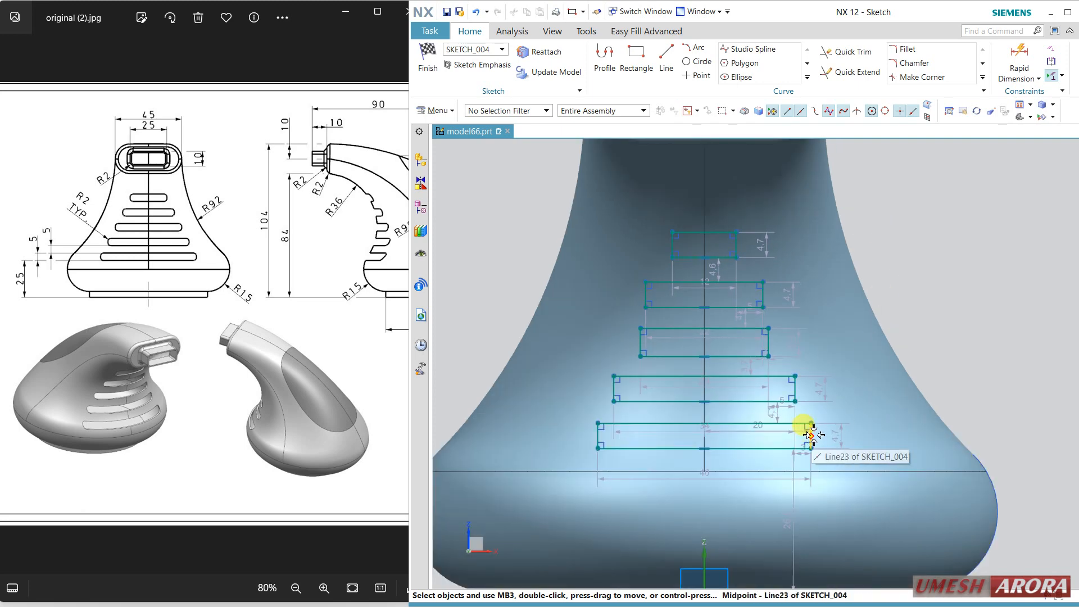
Constrain the right-hand short edges of all five rectangles to equal length
{"action": "scroll", "coordinate": [810, 436], "scroll_direction": "up", "scroll_amount": 3}
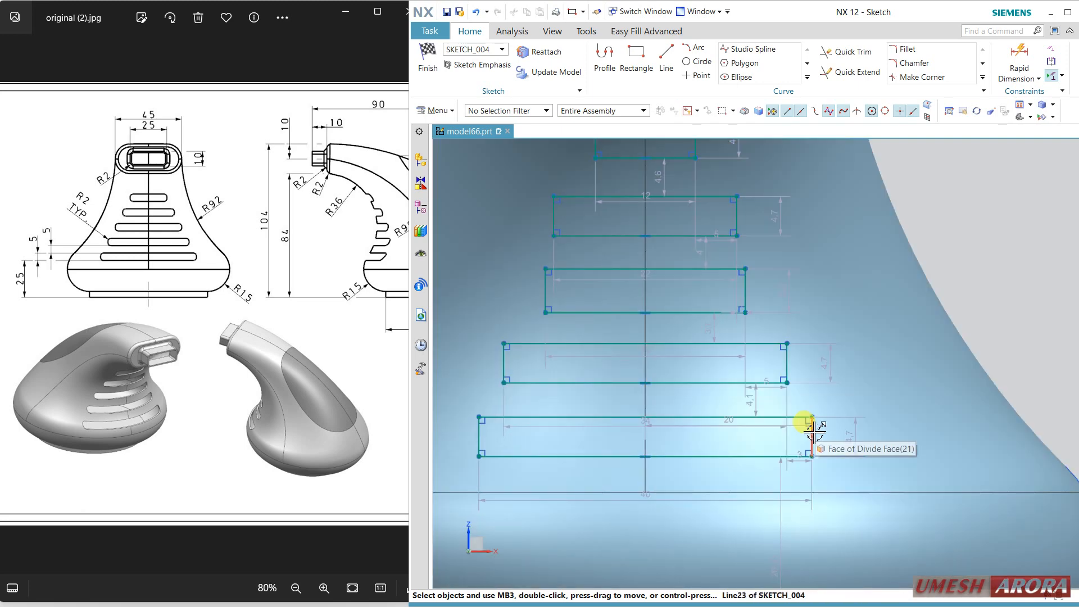
{"action": "left_click", "coordinate": [811, 431]}
{"action": "left_click", "coordinate": [787, 360]}
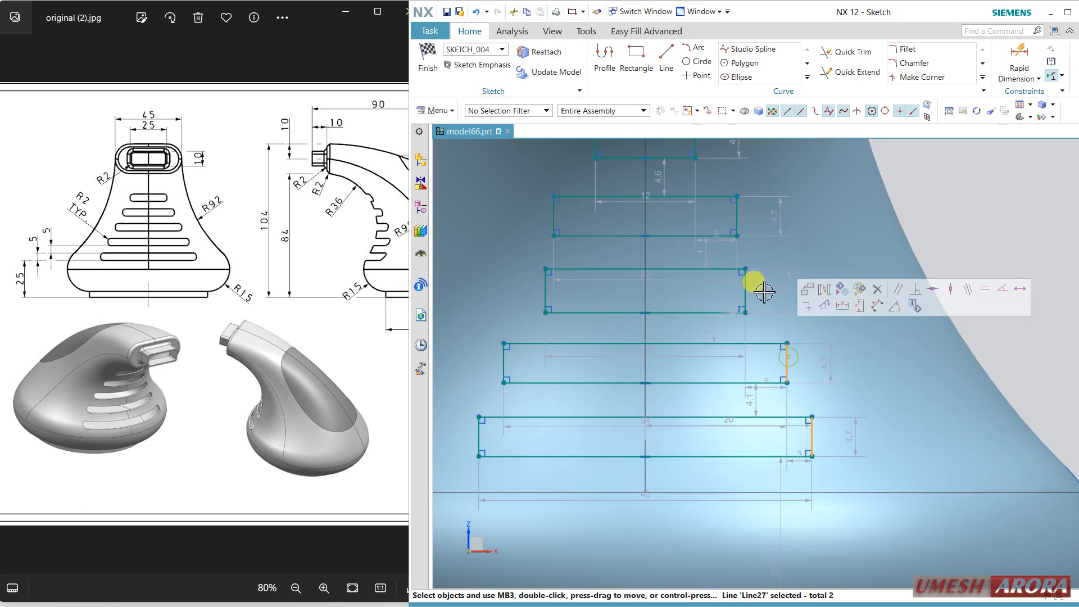
{"action": "left_click", "coordinate": [744, 270]}
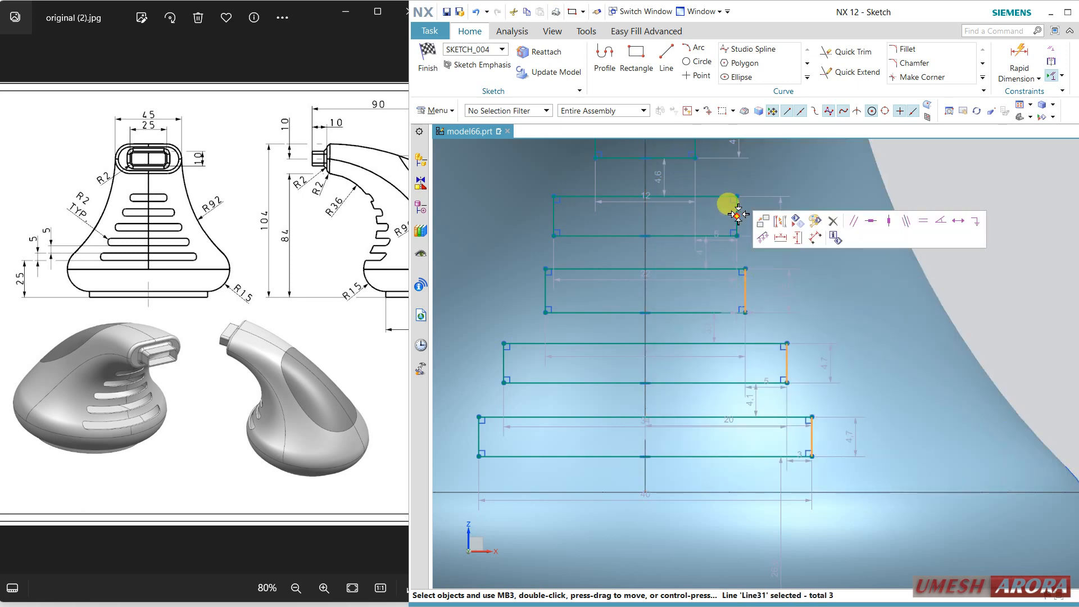
{"action": "left_click", "coordinate": [737, 212]}
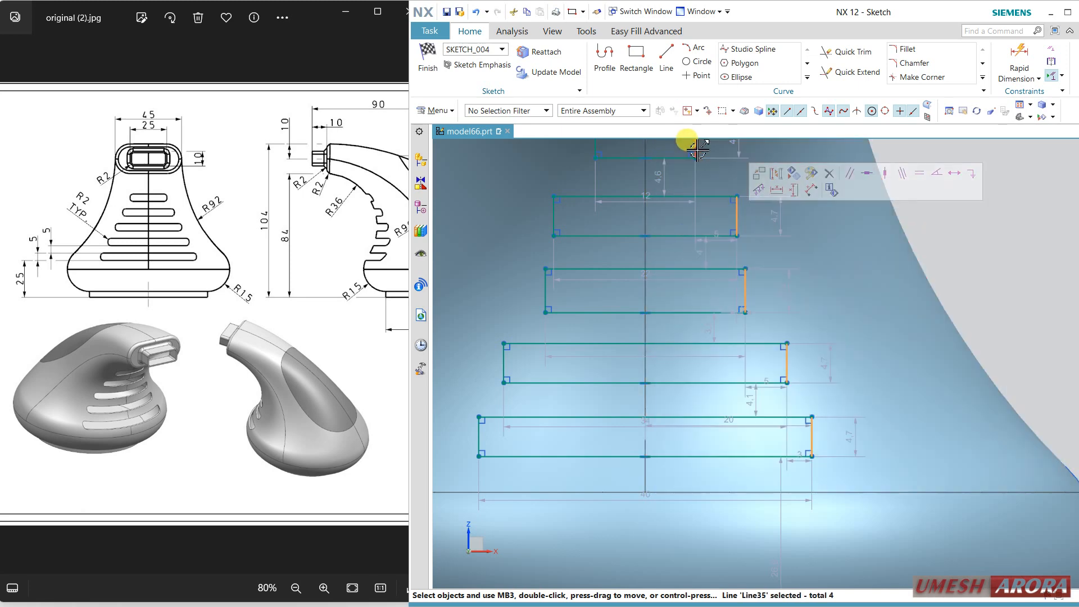
{"action": "left_click", "coordinate": [695, 150]}
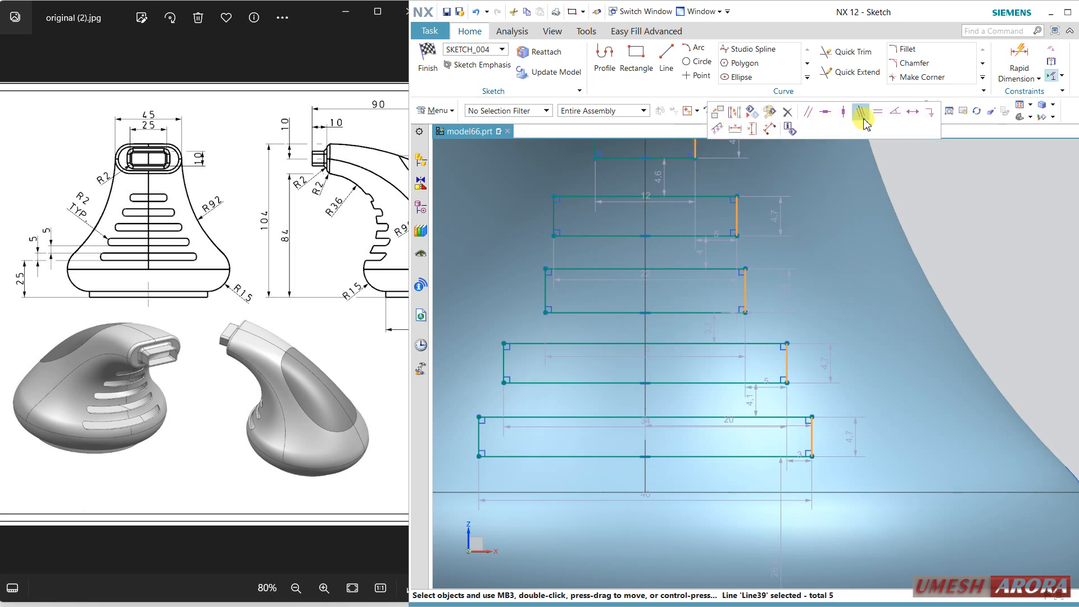
{"action": "left_click", "coordinate": [862, 116]}
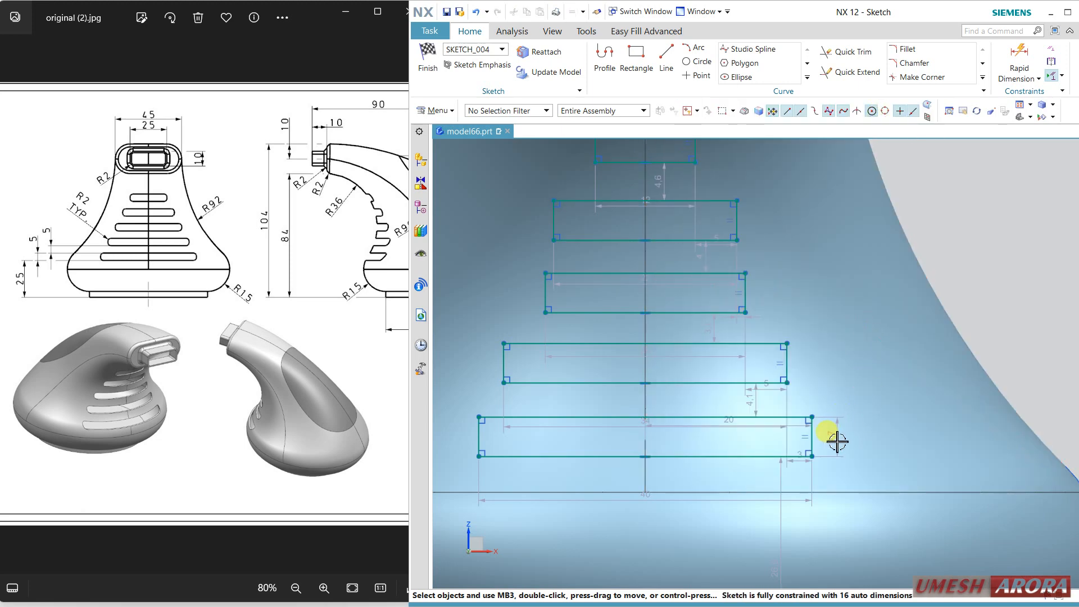
Set the lowest rectangle's height to 5 mm
{"action": "left_click", "coordinate": [835, 442]}
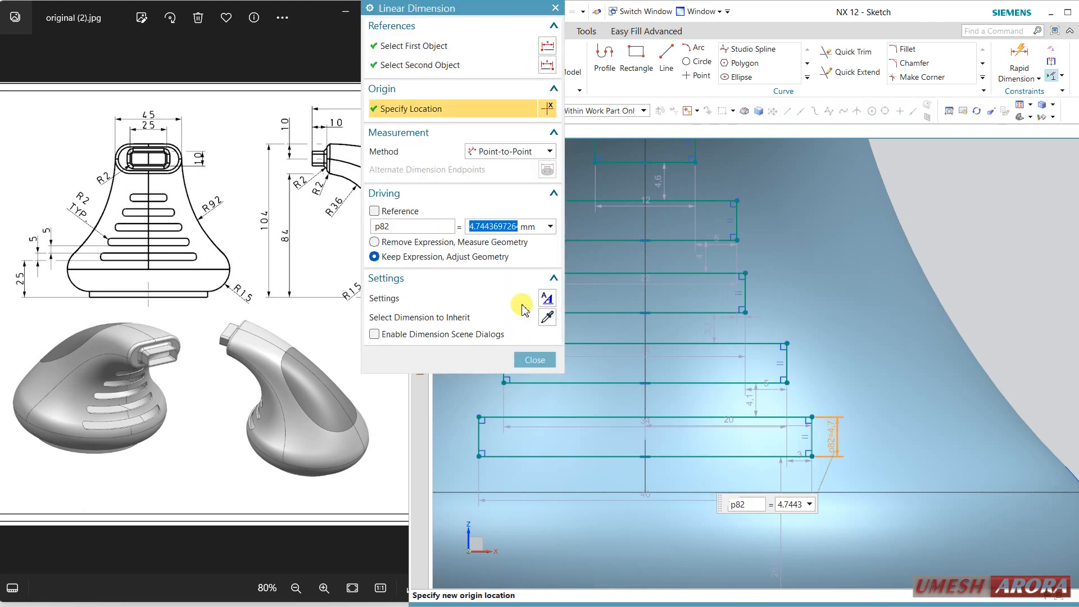
{"action": "key", "text": "Return"}
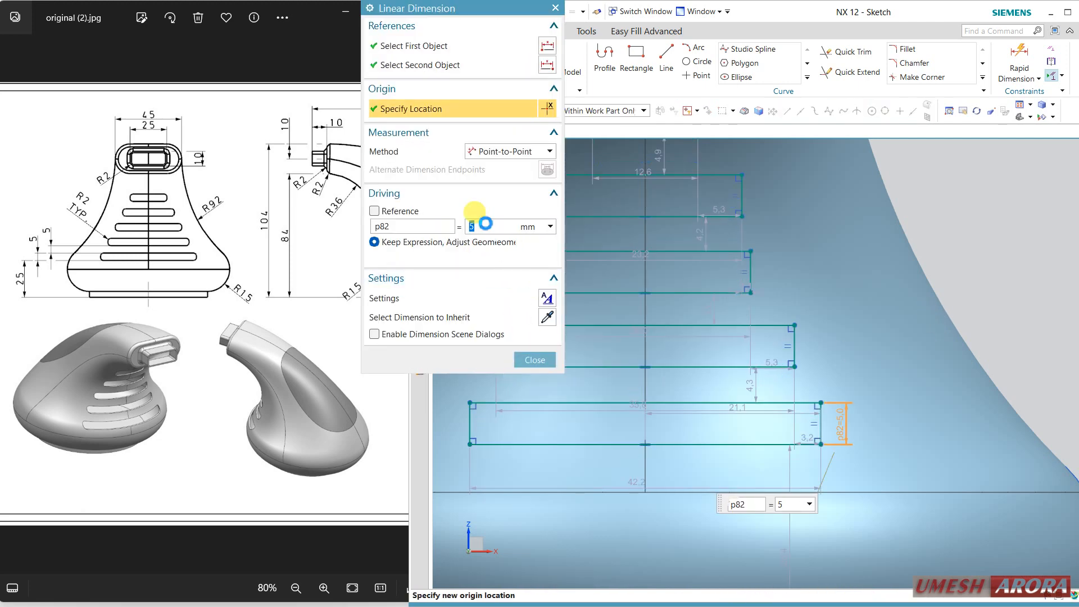
{"action": "left_click", "coordinate": [517, 362]}
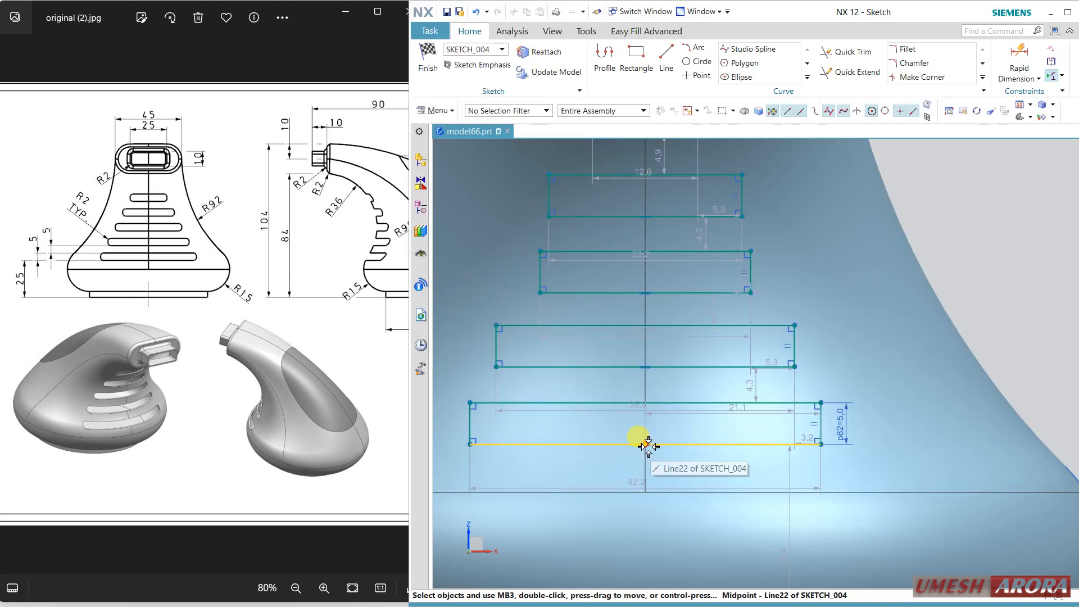
Constrain the midpoints of all five rectangles' bottom edges onto the sketch's vertical axis
{"action": "left_click", "coordinate": [645, 292]}
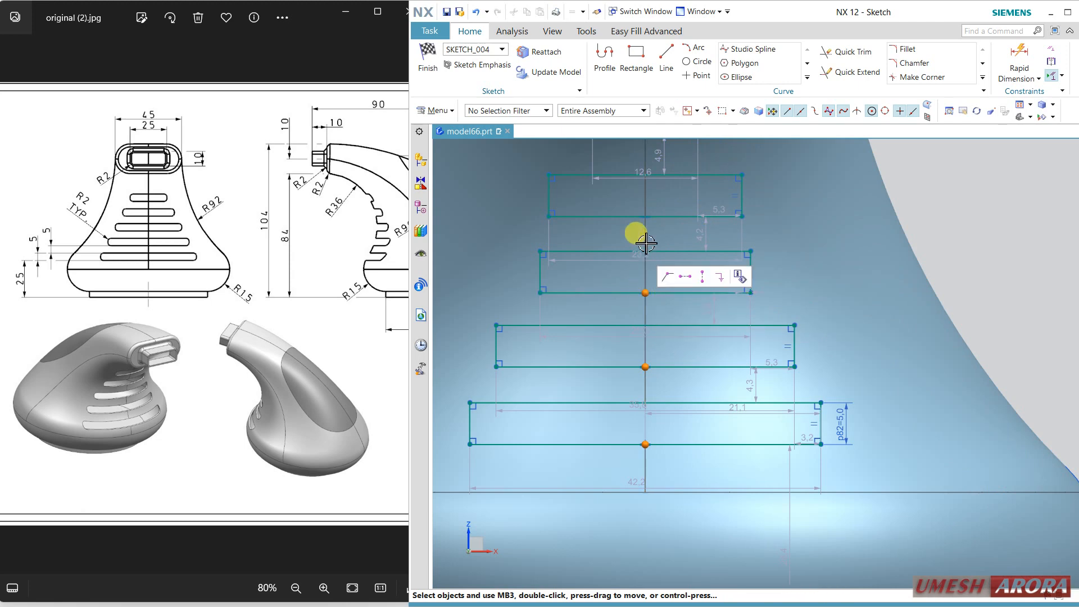
{"action": "left_click", "coordinate": [645, 216]}
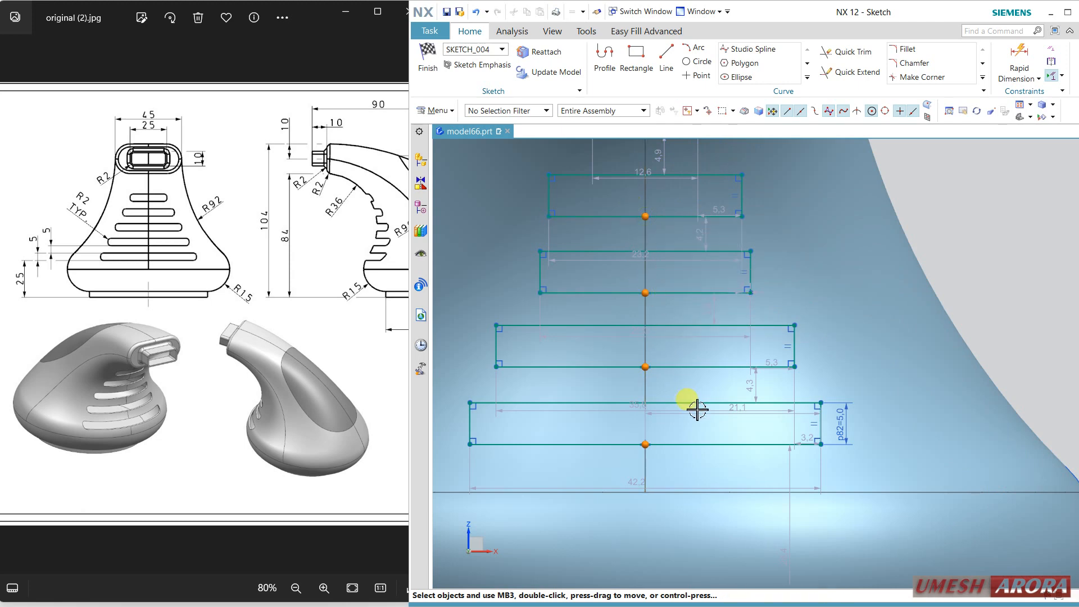
{"action": "scroll", "coordinate": [696, 409], "scroll_direction": "down", "scroll_amount": 3}
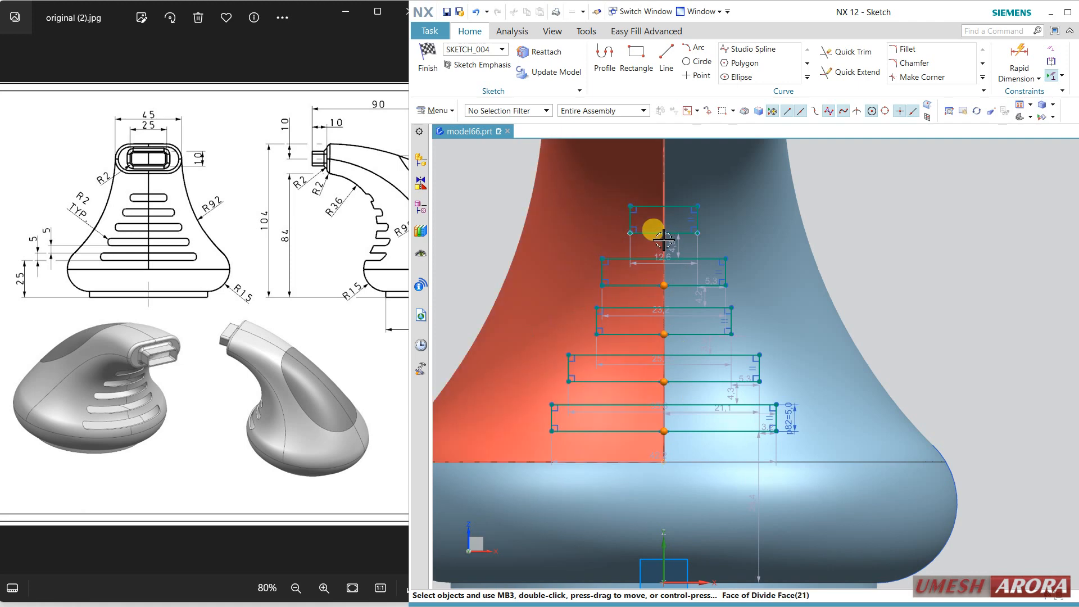
{"action": "left_click", "coordinate": [664, 232]}
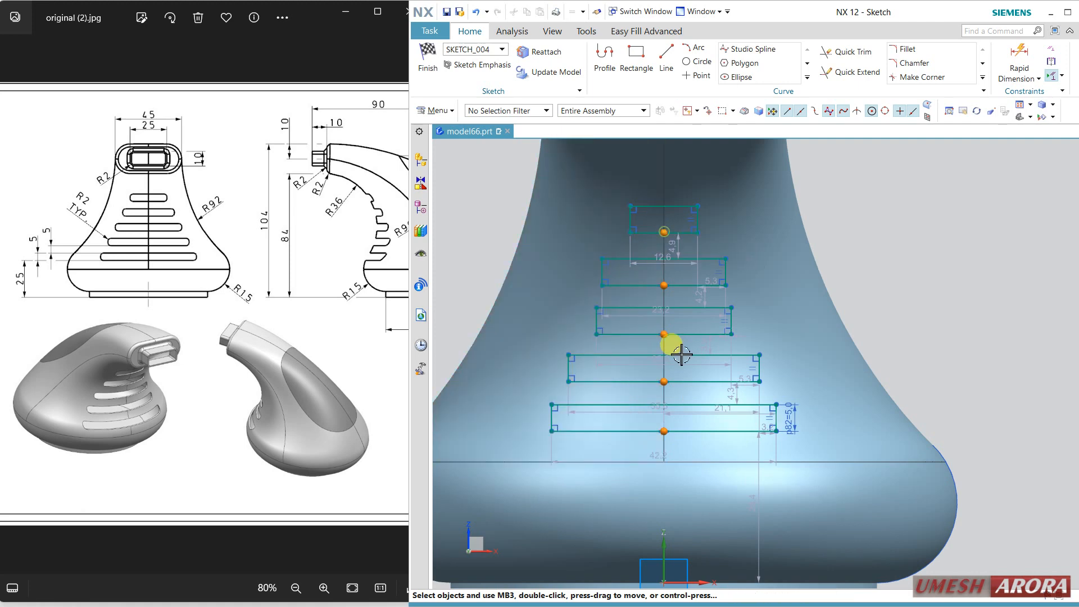
{"action": "left_click", "coordinate": [664, 546]}
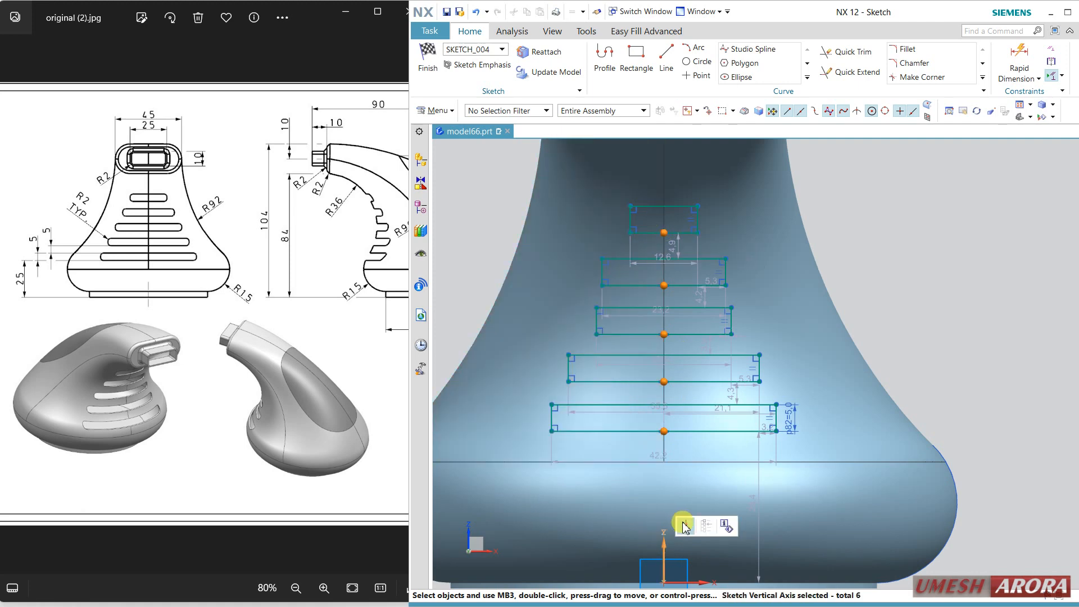
{"action": "left_click", "coordinate": [684, 526]}
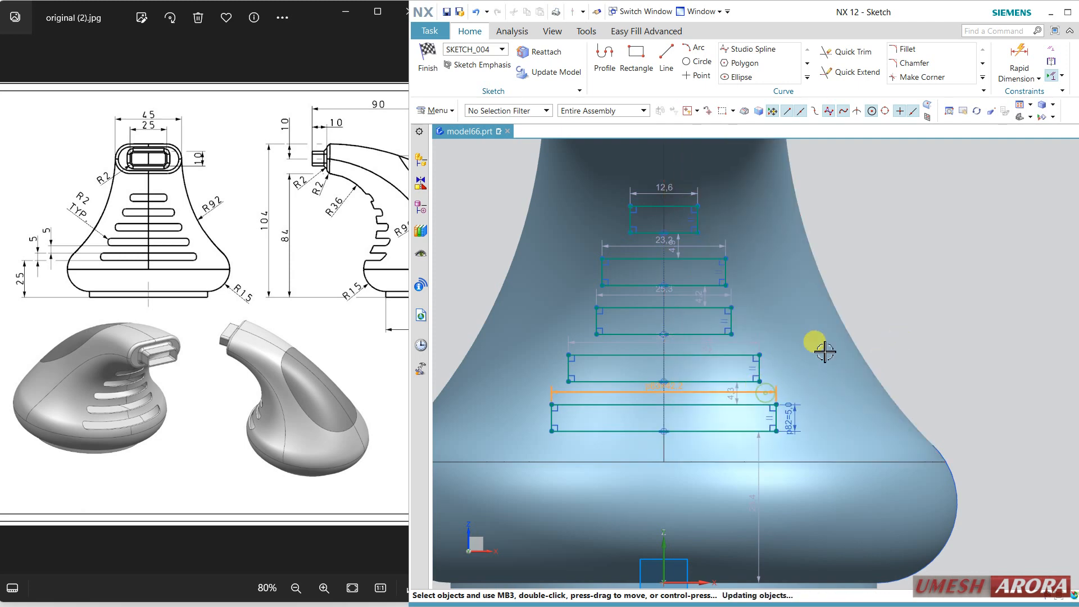
Set the width of the lowest rectangle to 60 mm and of the second one up to 50 mm
{"action": "type", "text": "60"}
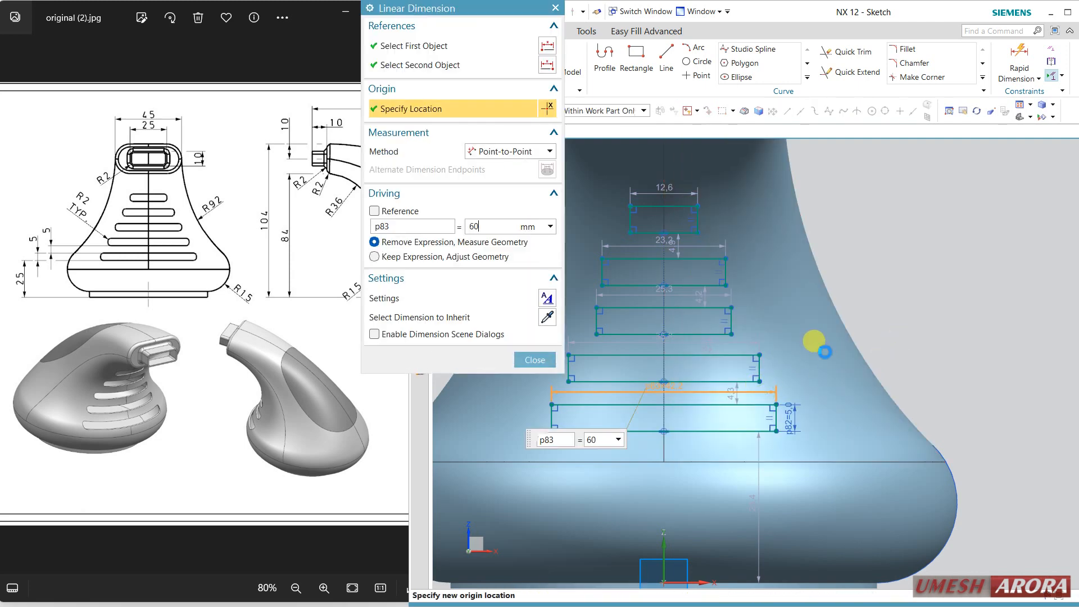
{"action": "key", "text": "Return"}
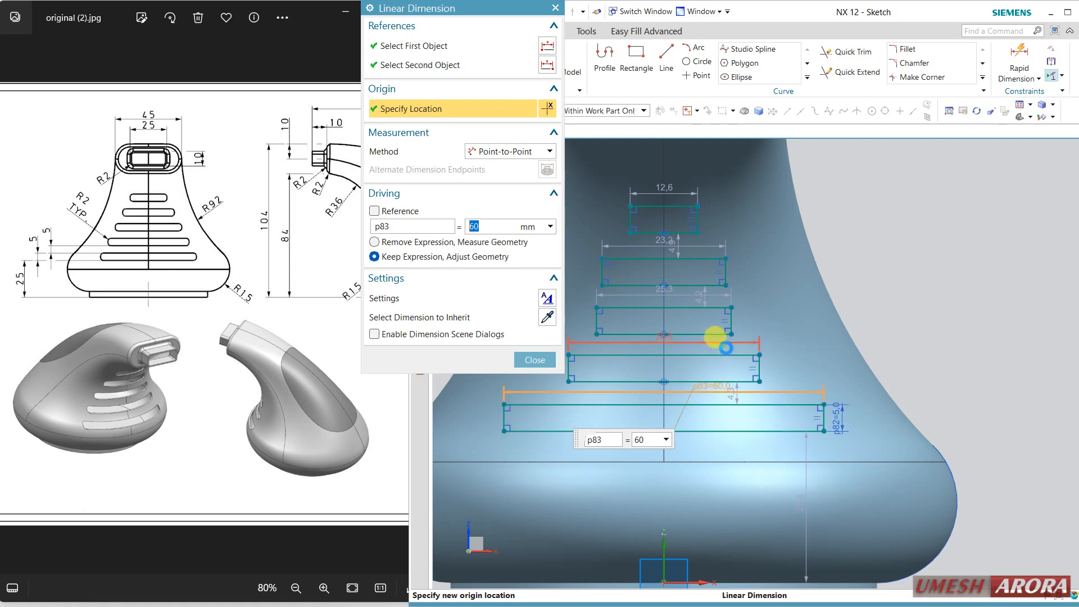
{"action": "double_click", "coordinate": [715, 337]}
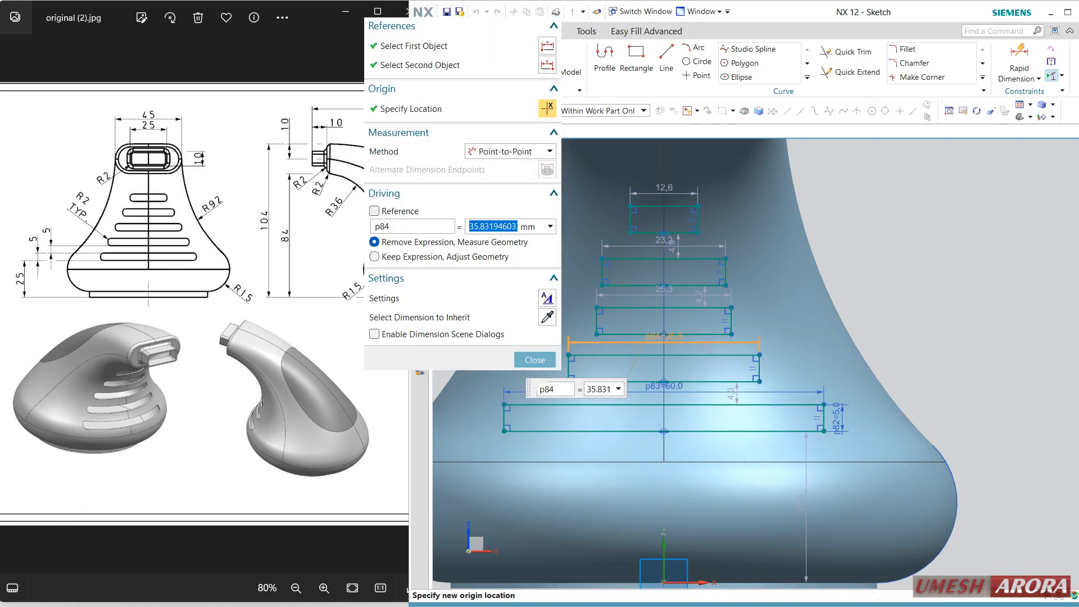
{"action": "type", "text": "50"}
{"action": "key", "text": "Return"}
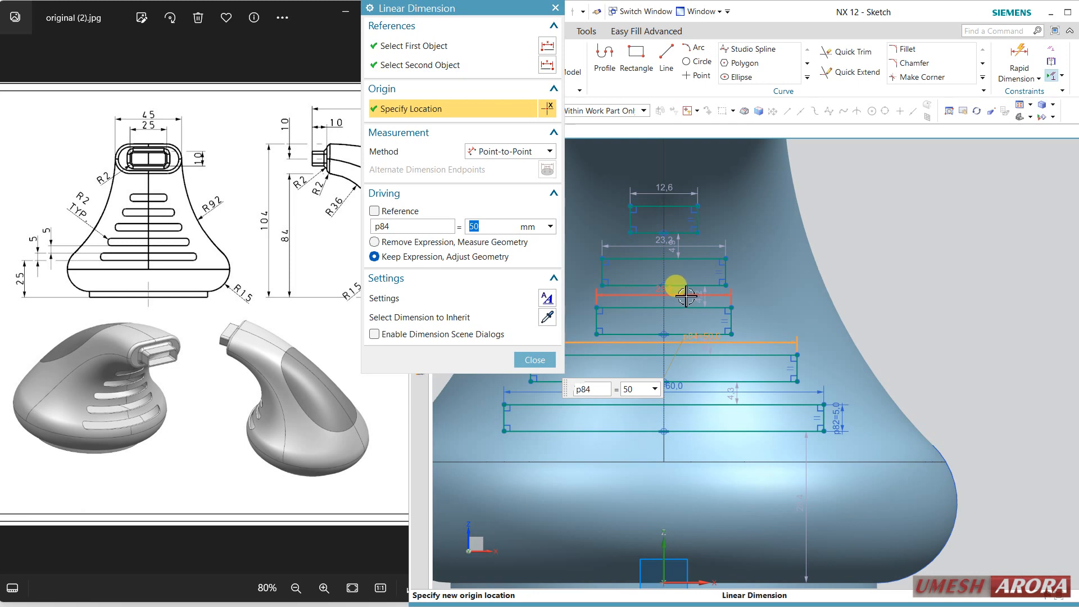
Set the widths of the upper three rectangles to 40, 30 and 20 mm, going from the middle one upward
{"action": "double_click", "coordinate": [675, 285]}
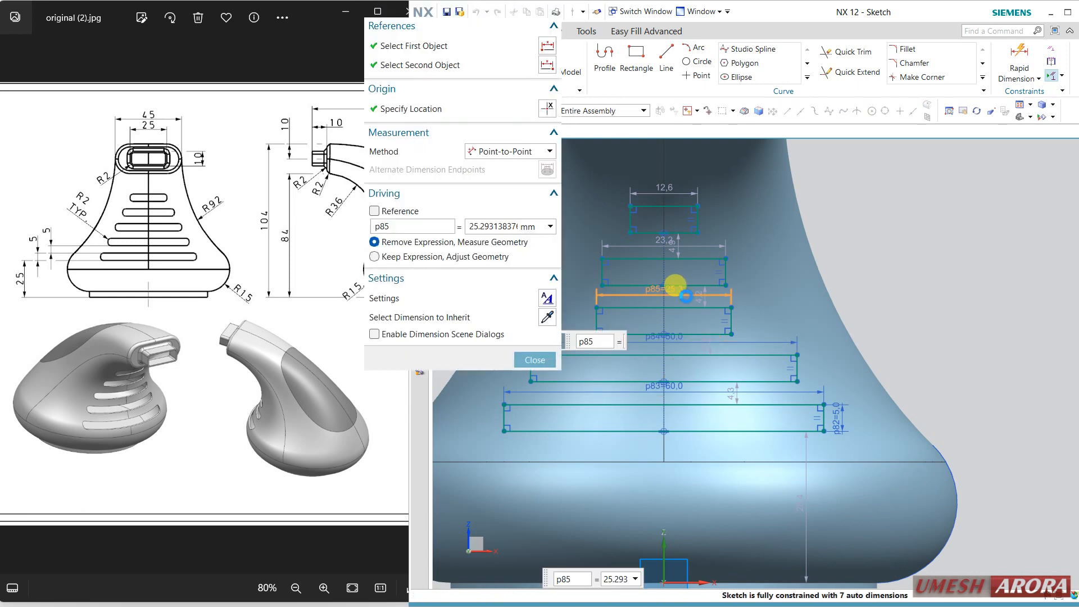
{"action": "type", "text": "40"}
{"action": "key", "text": "Return"}
{"action": "double_click", "coordinate": [711, 247]}
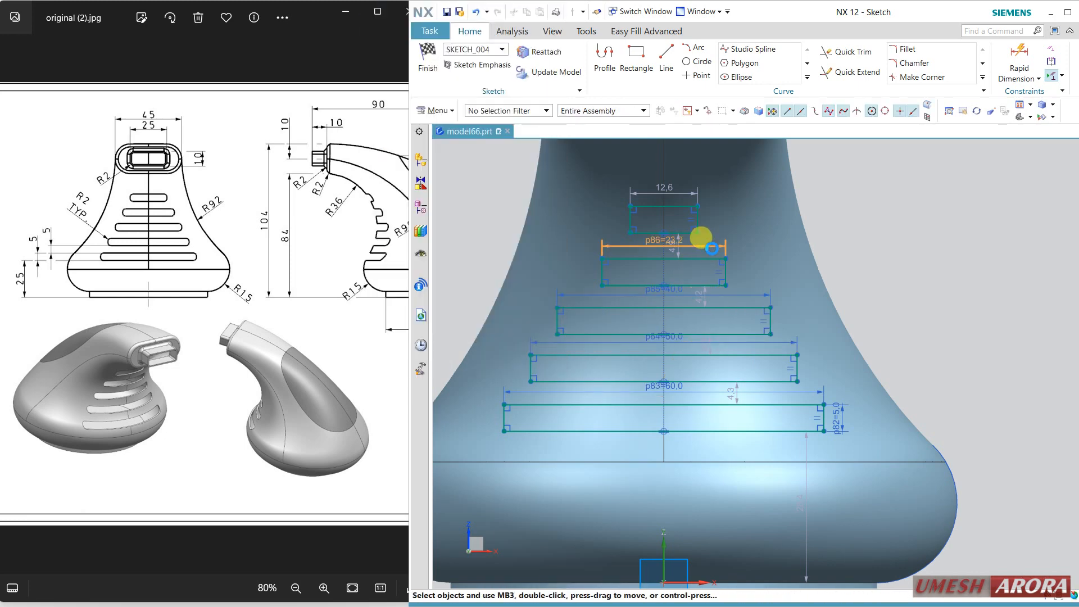
{"action": "type", "text": "30"}
{"action": "key", "text": "Return"}
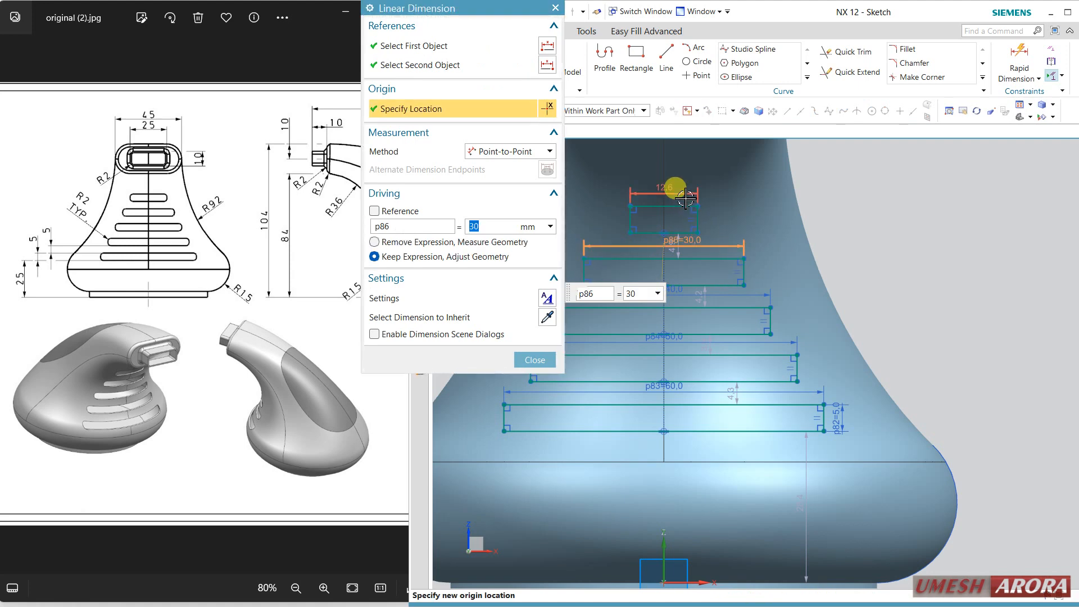
{"action": "double_click", "coordinate": [674, 187]}
{"action": "double_click", "coordinate": [674, 188]}
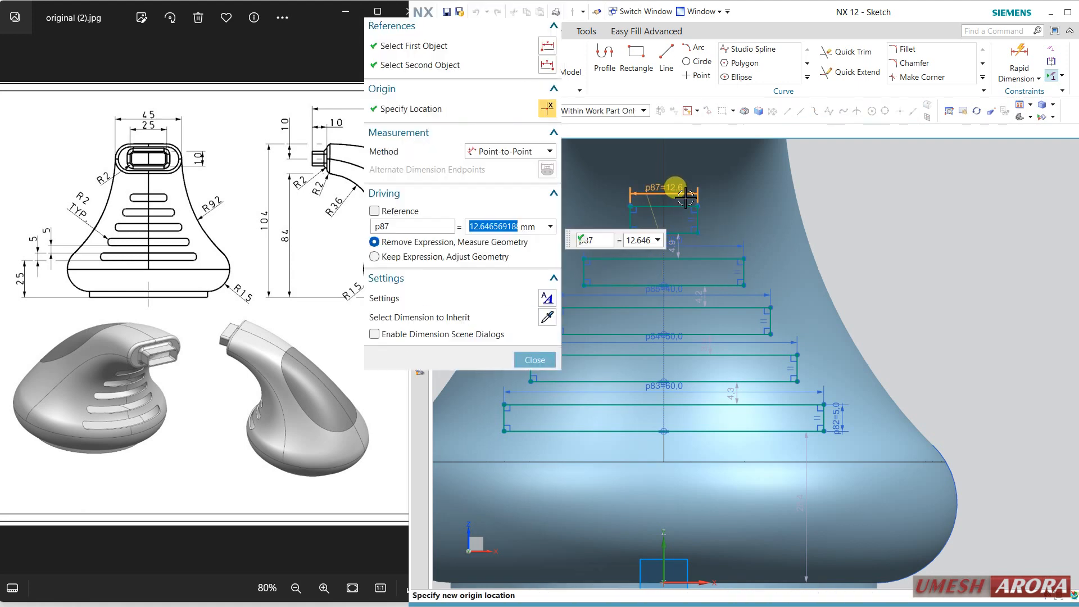
{"action": "type", "text": "20"}
{"action": "key", "text": "Return"}
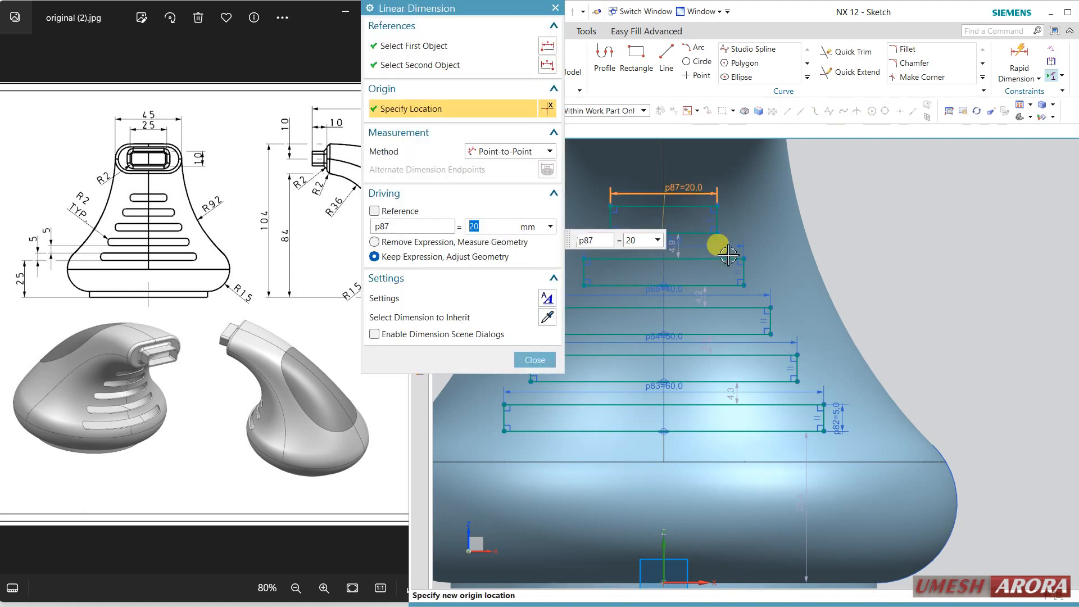
{"action": "middle_click", "coordinate": [956, 267]}
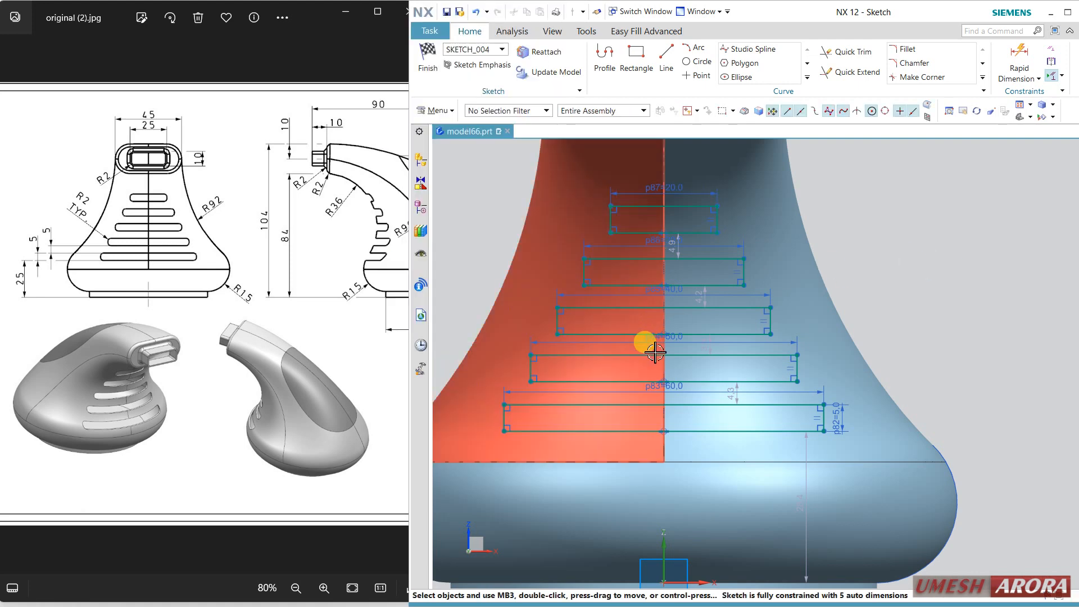
Set the two lowest vertical gaps between the stacked rectangles to 5 mm each
{"action": "double_click", "coordinate": [733, 396]}
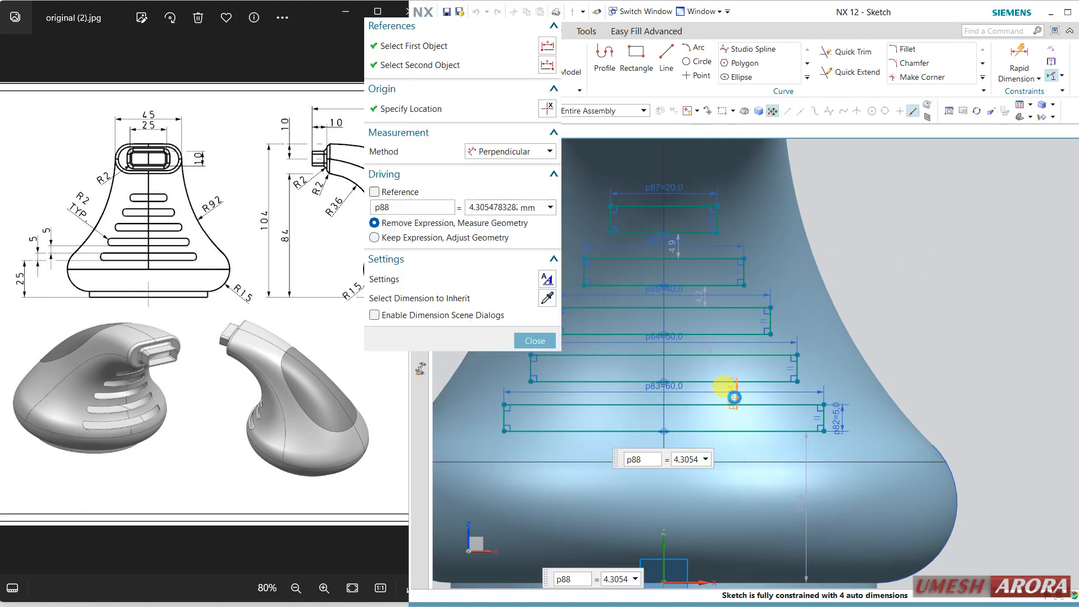
{"action": "type", "text": "5"}
{"action": "key", "text": "Return"}
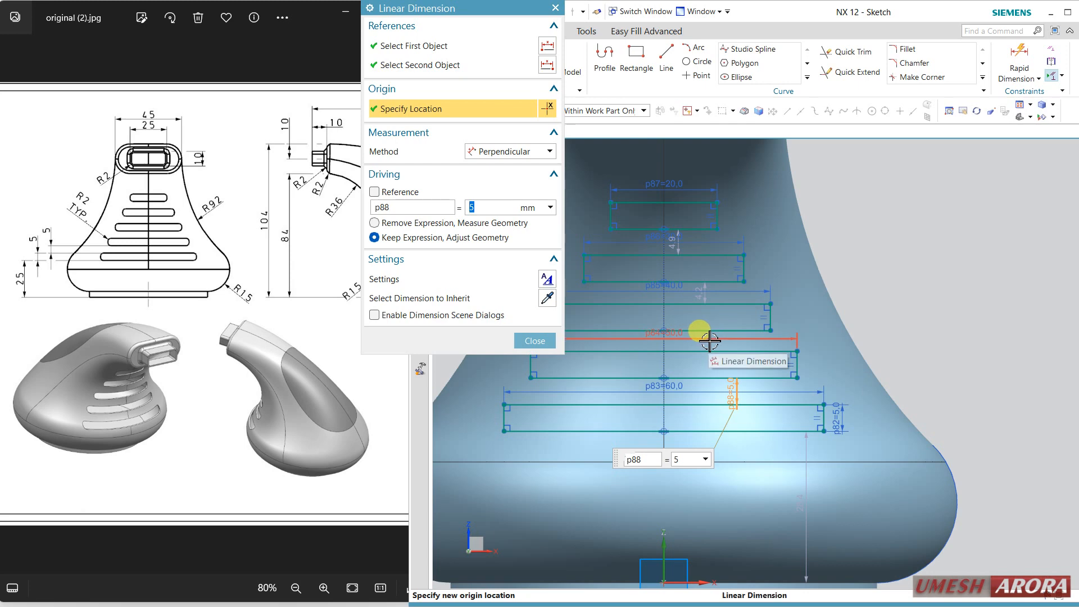
{"action": "middle_click", "coordinate": [709, 347]}
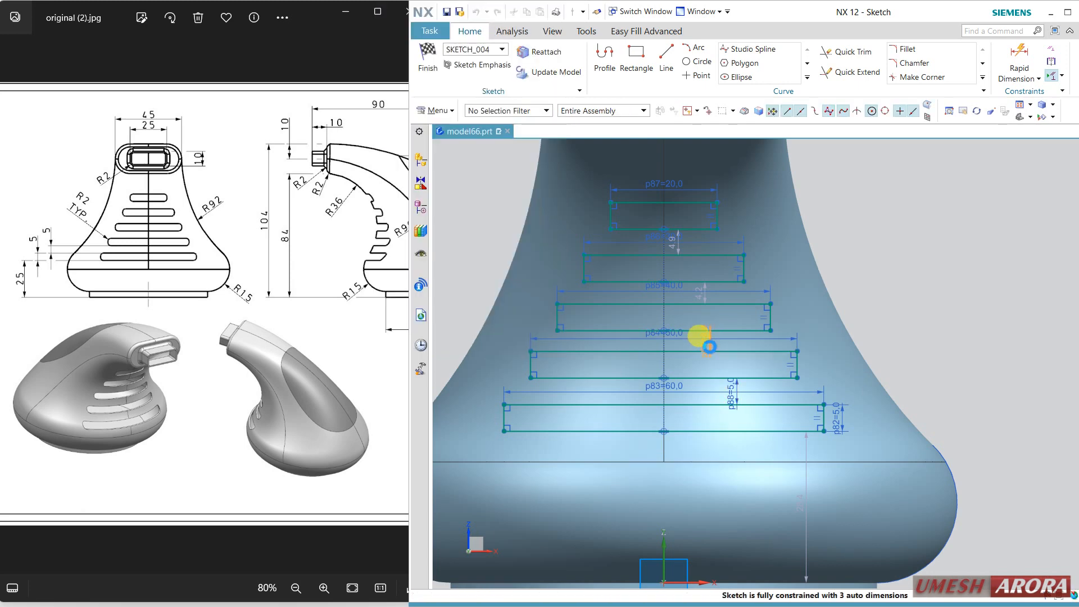
{"action": "double_click", "coordinate": [709, 347]}
{"action": "type", "text": "5"}
{"action": "key", "text": "Return"}
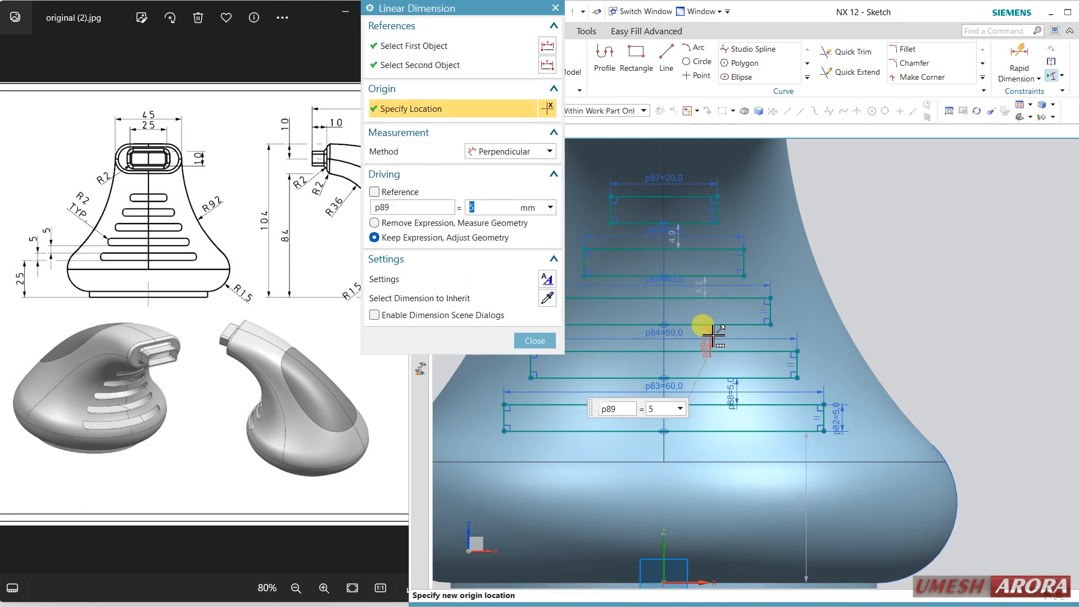
Set the two upper vertical gaps between the stacked rectangles to 5 mm each
{"action": "middle_click", "coordinate": [703, 292]}
{"action": "double_click", "coordinate": [703, 291]}
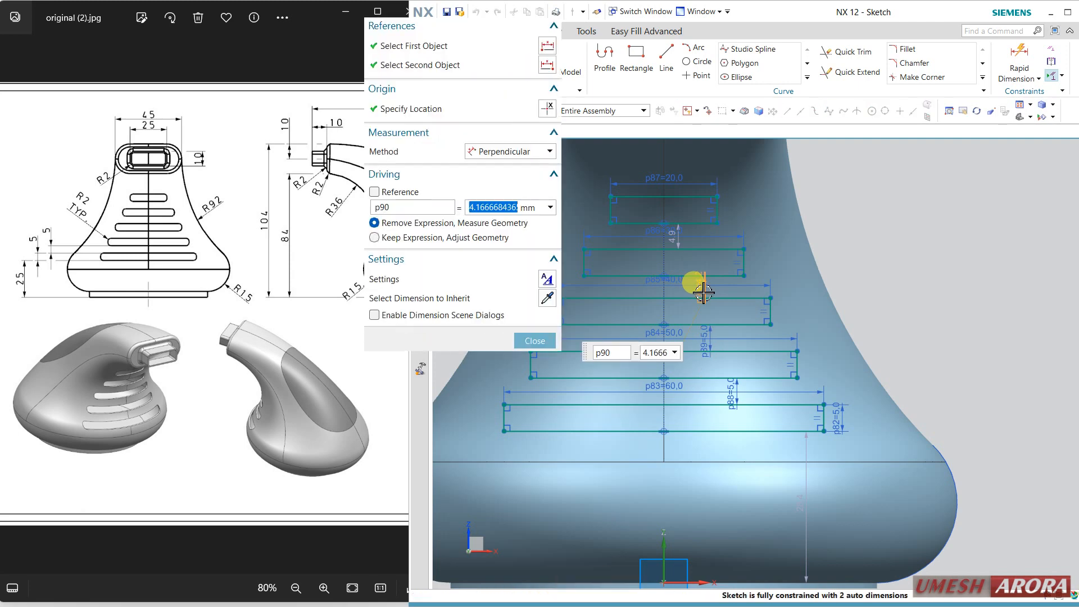
{"action": "type", "text": "5"}
{"action": "key", "text": "Return"}
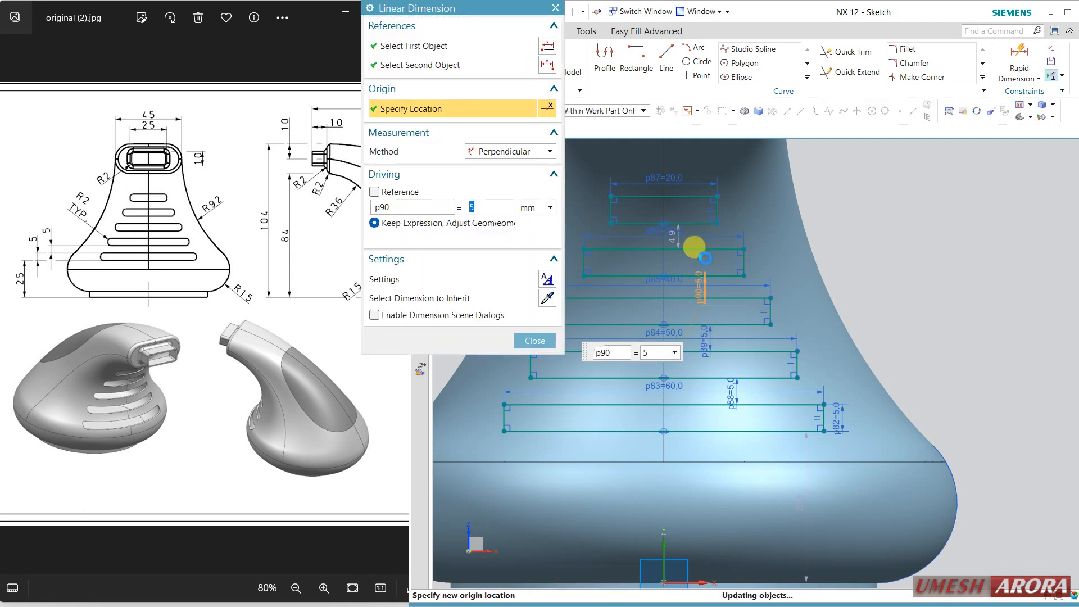
{"action": "middle_click", "coordinate": [683, 239]}
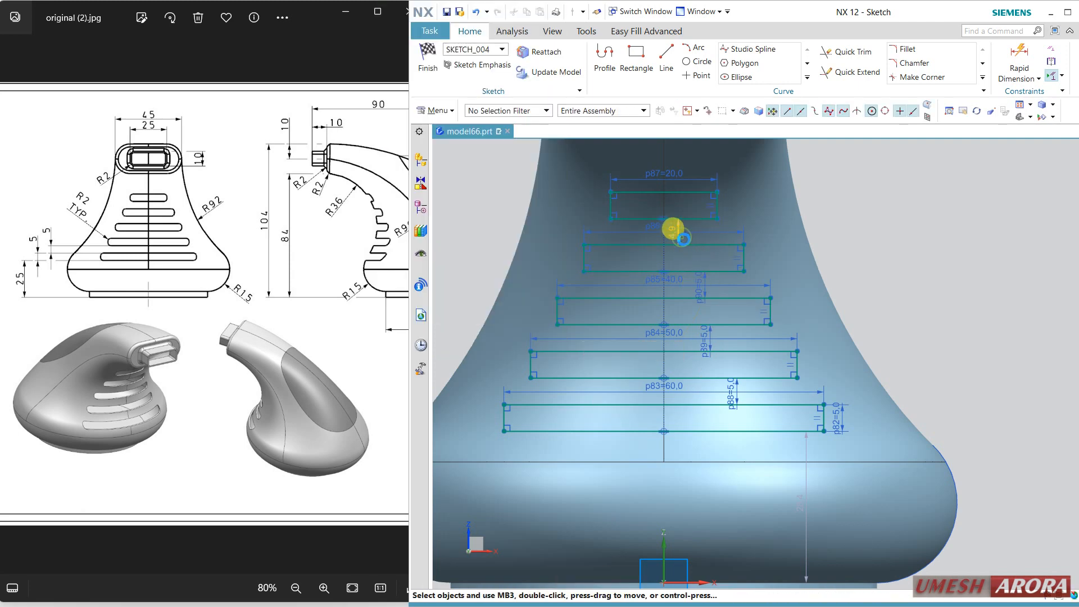
{"action": "double_click", "coordinate": [683, 239]}
{"action": "type", "text": "5"}
{"action": "key", "text": "Return"}
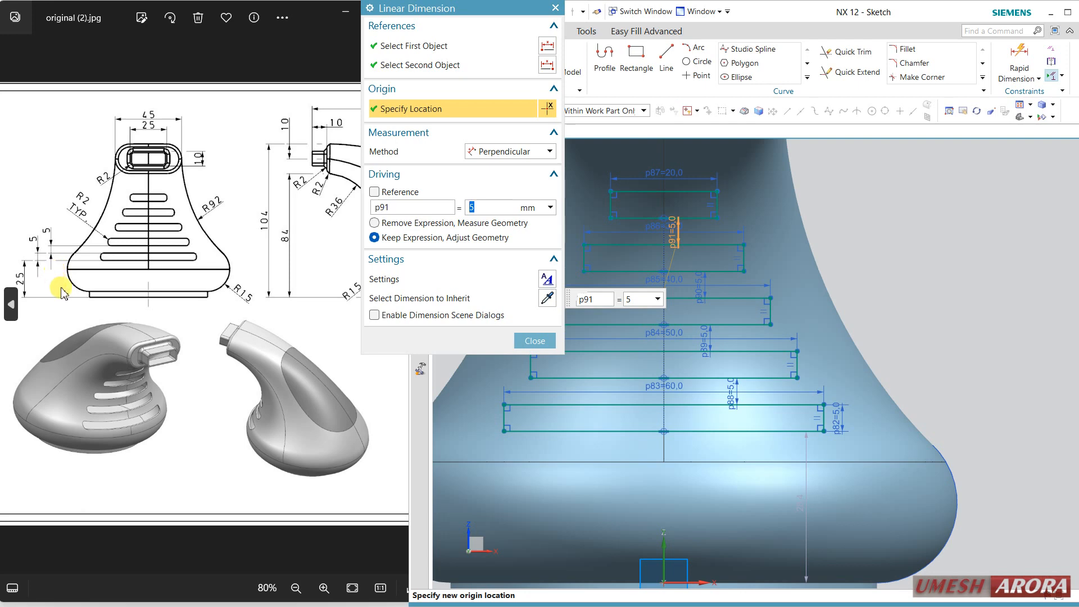
Set the height of the lowest rectangle's bottom edge above the base to 21 mm
{"action": "left_click", "coordinate": [807, 504]}
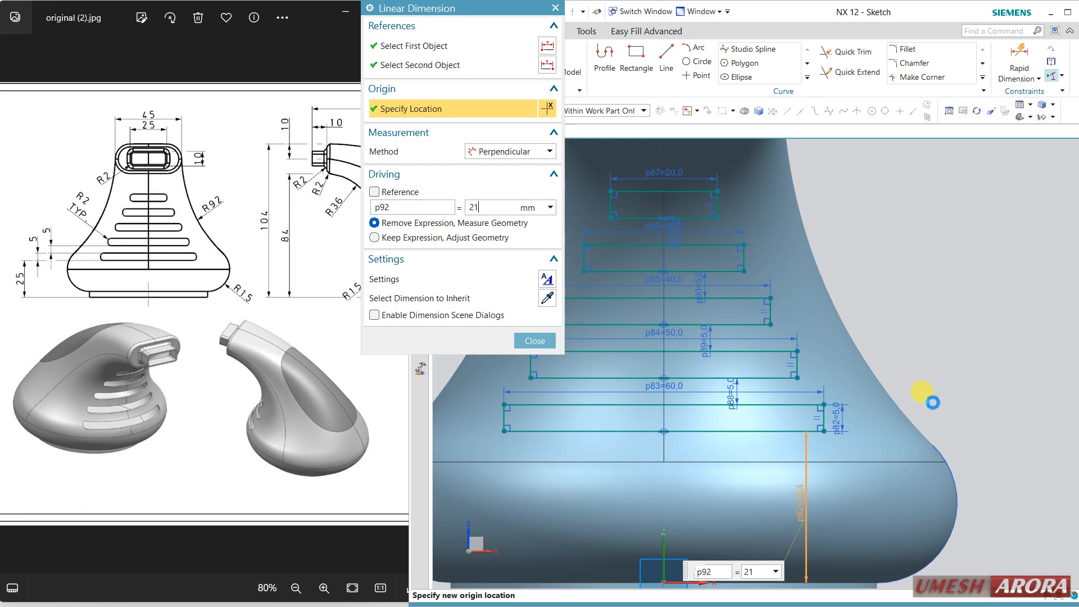
{"action": "key", "text": "Return"}
{"action": "left_click", "coordinate": [531, 341]}
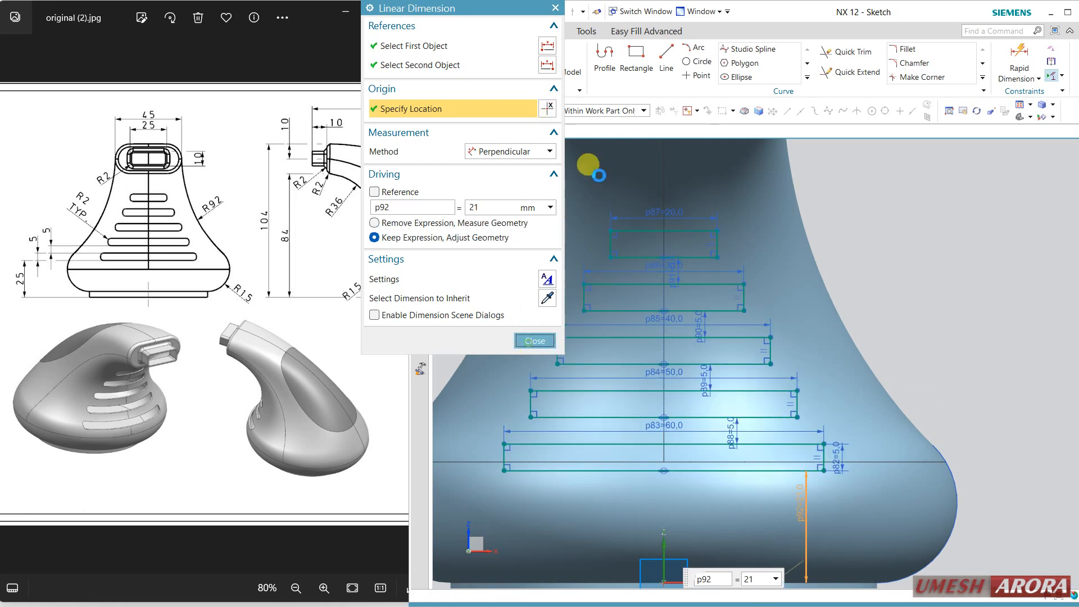
Draw 5 mm diameter circles centred on both end lines of the top rectangle and on the right end lines of the four lower ones
{"action": "left_click", "coordinate": [696, 62]}
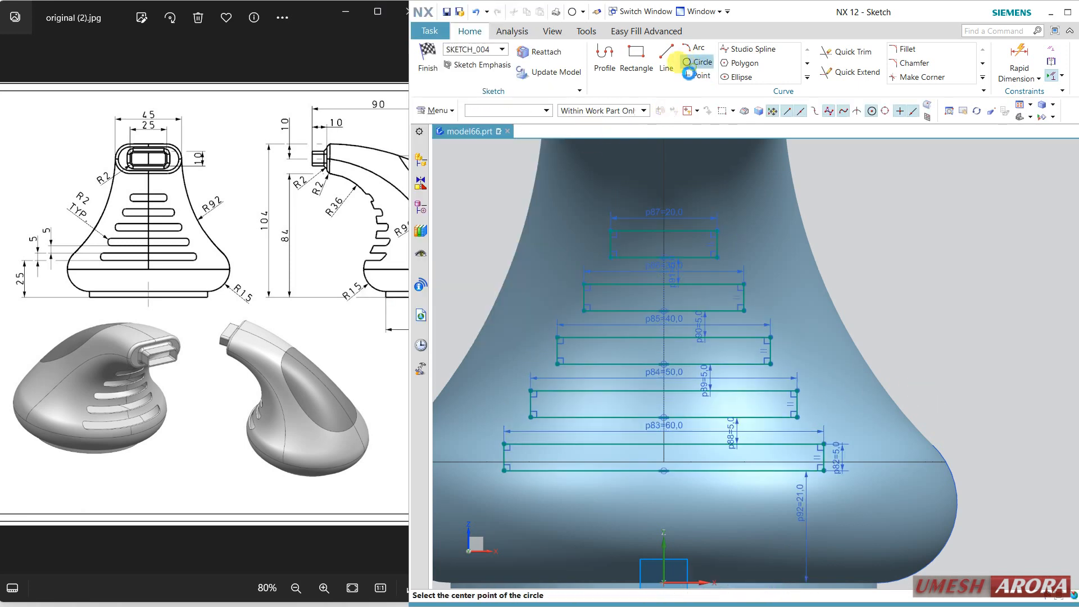
{"action": "left_click", "coordinate": [610, 243]}
{"action": "left_click", "coordinate": [615, 230]}
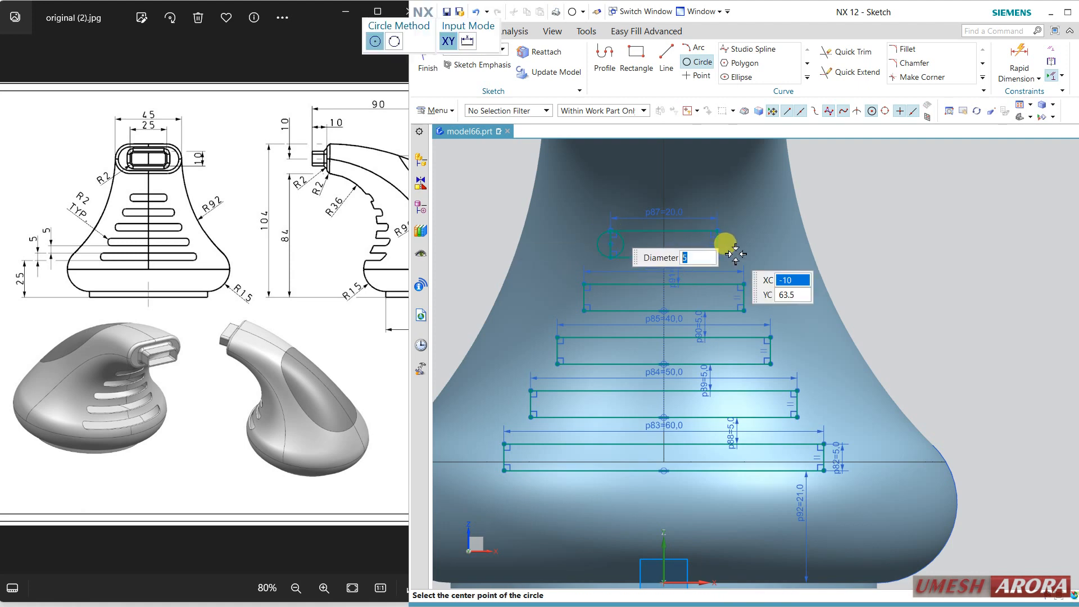
{"action": "left_click", "coordinate": [717, 232]}
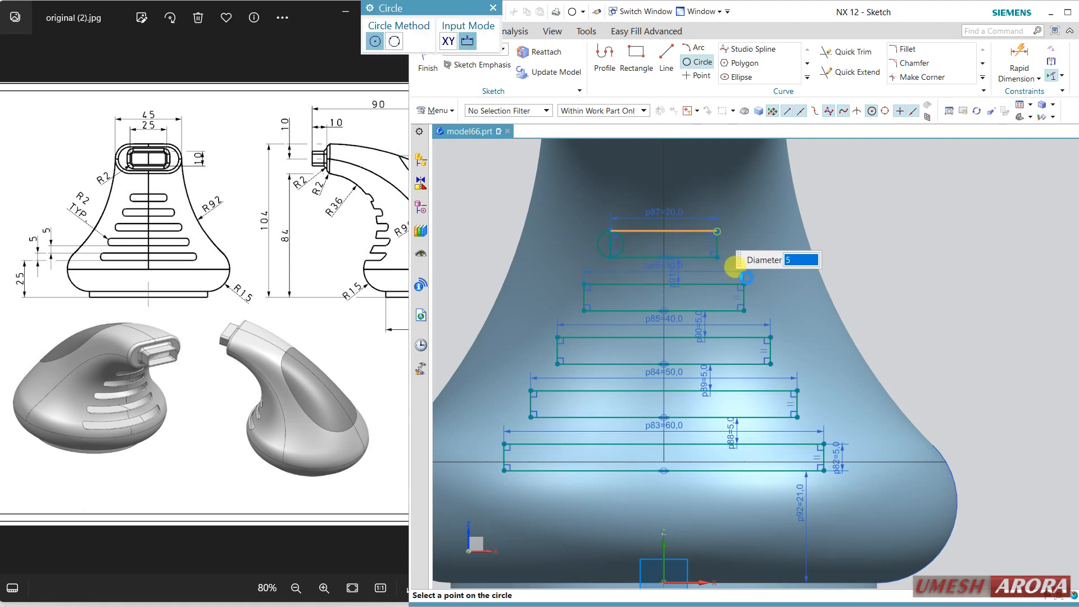
{"action": "left_click", "coordinate": [736, 276]}
{"action": "left_click", "coordinate": [744, 283]}
{"action": "left_click", "coordinate": [745, 283]}
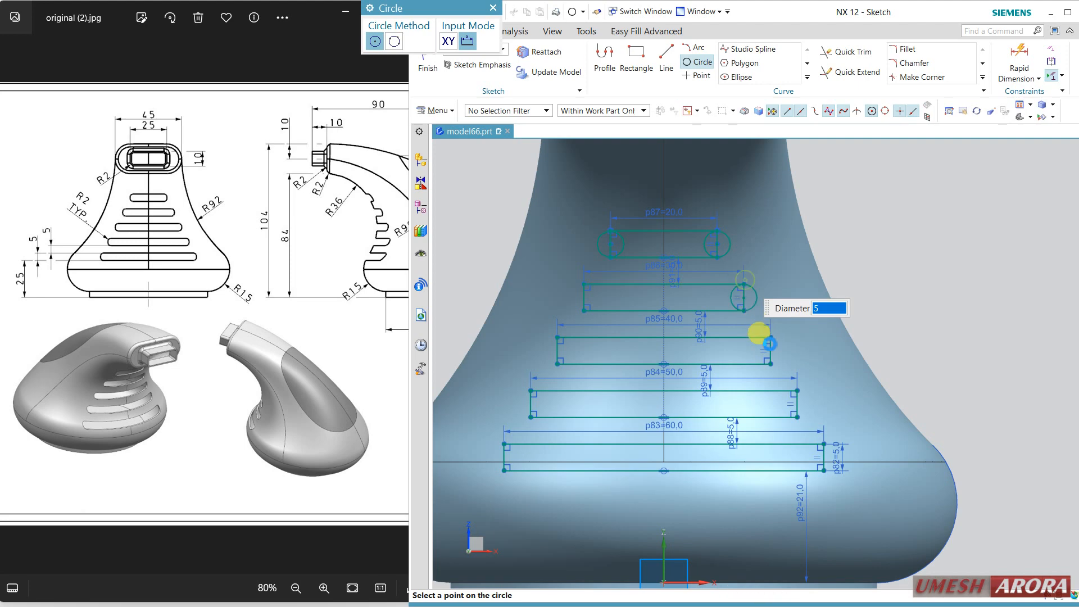
{"action": "left_click", "coordinate": [771, 336]}
{"action": "left_click", "coordinate": [772, 336]}
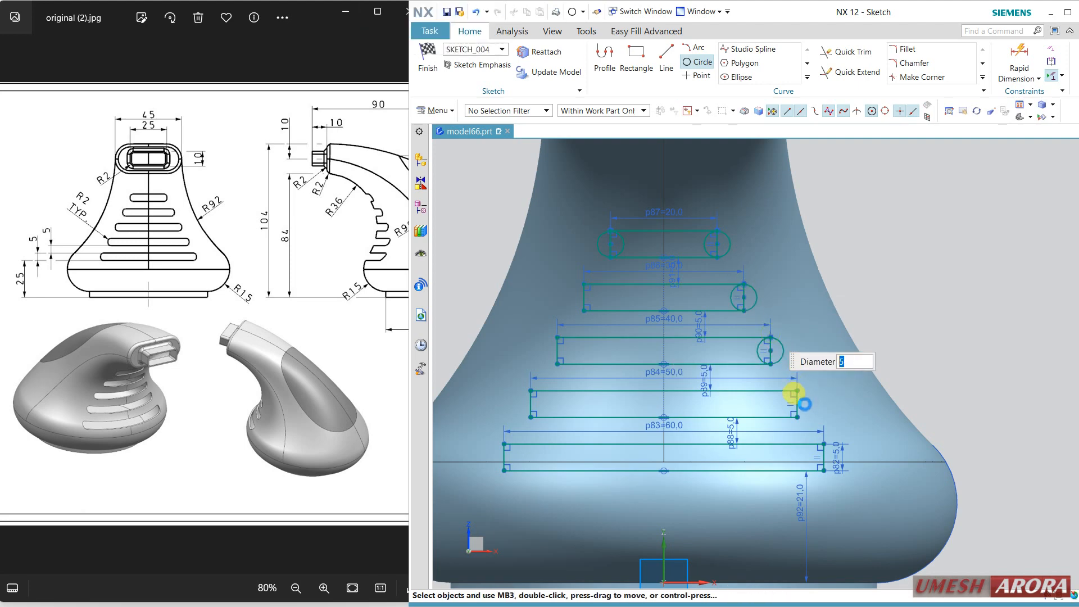
{"action": "left_click", "coordinate": [797, 391]}
{"action": "left_click", "coordinate": [799, 392]}
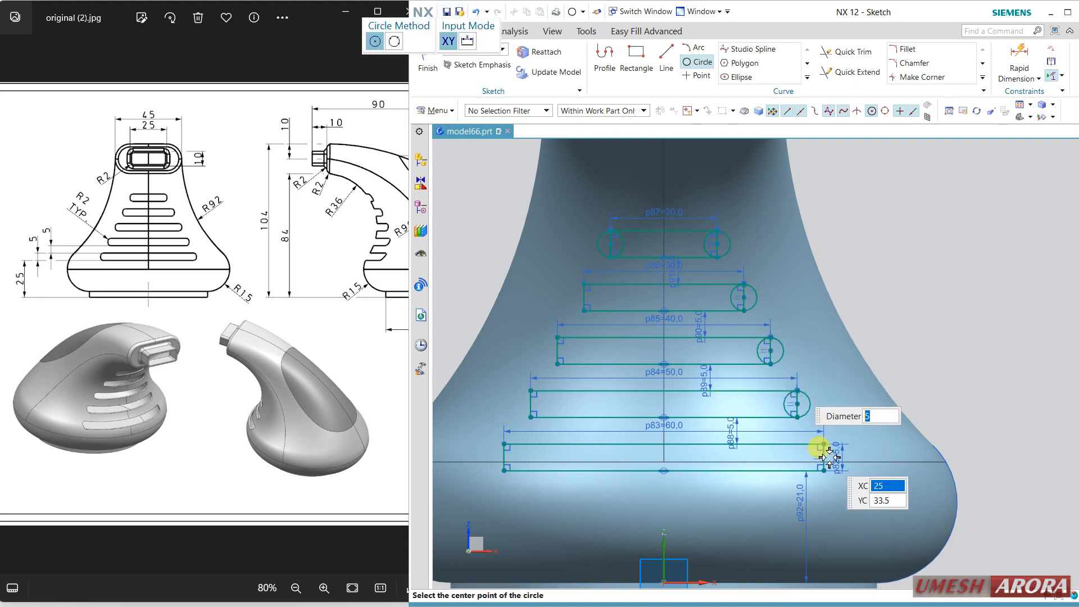
{"action": "left_click", "coordinate": [824, 444]}
Draw 5 mm diameter circles centred on the left end lines of the four lower rectangles, from the lowest one upward
{"action": "left_click", "coordinate": [597, 437]}
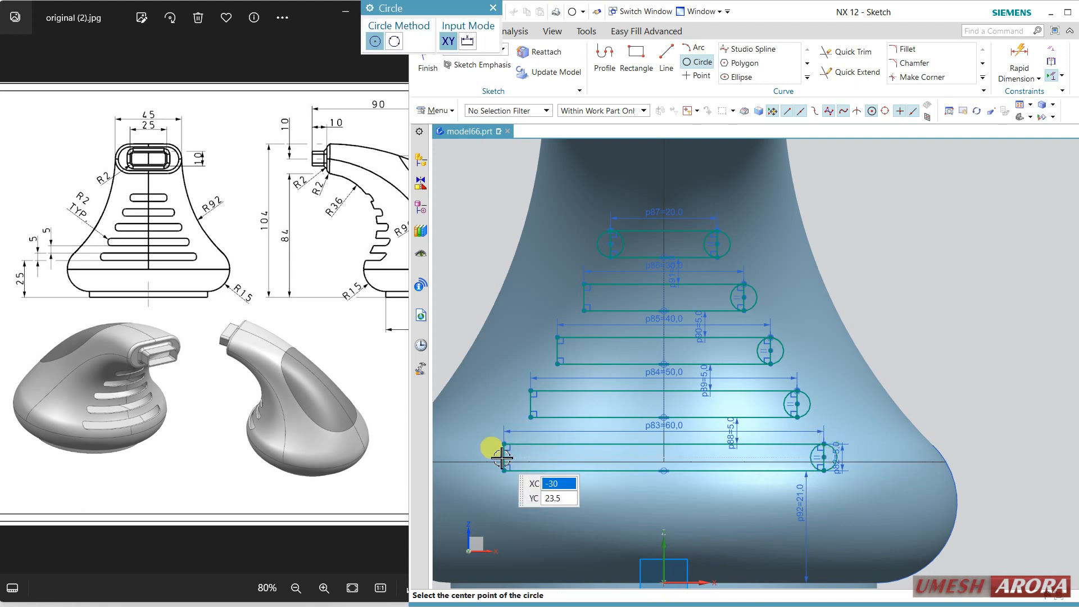
{"action": "left_click", "coordinate": [504, 444]}
{"action": "left_click", "coordinate": [516, 392]}
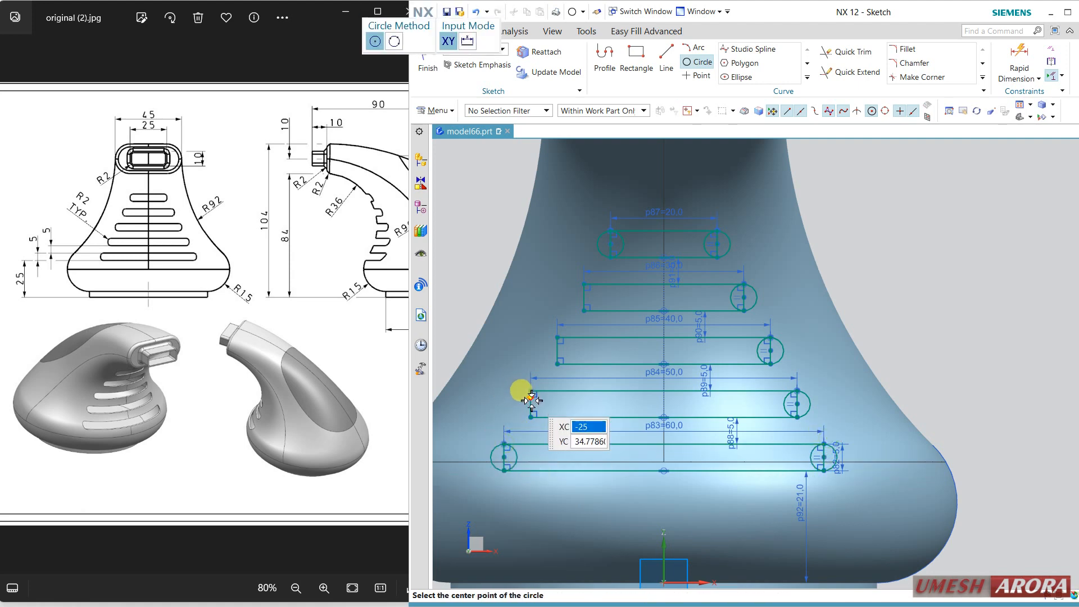
{"action": "left_click", "coordinate": [532, 390]}
{"action": "left_click", "coordinate": [543, 361]}
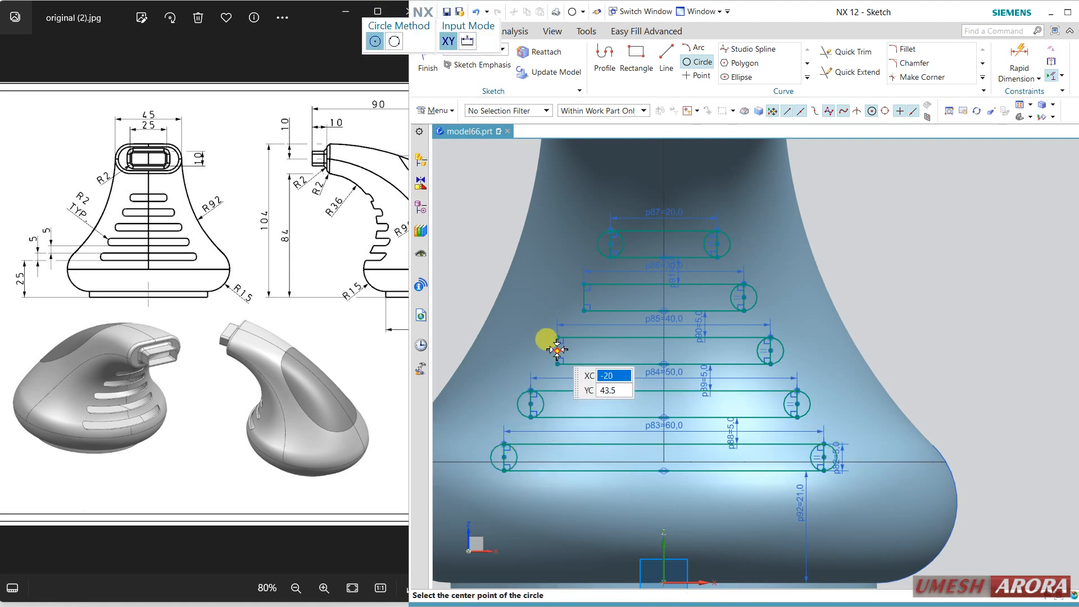
{"action": "left_click", "coordinate": [557, 338]}
{"action": "left_click", "coordinate": [558, 339]}
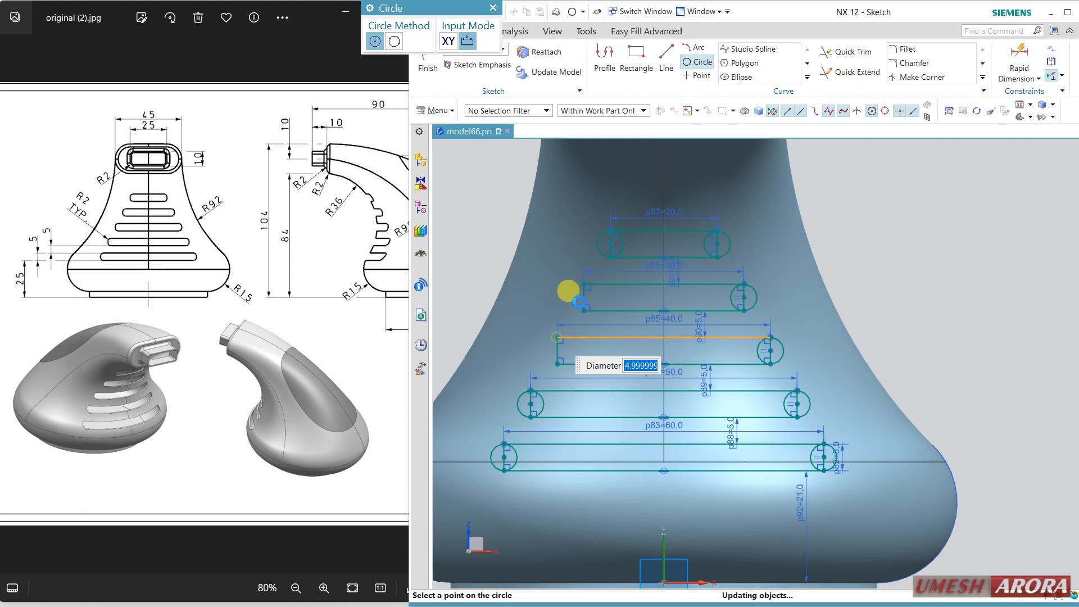
{"action": "left_click", "coordinate": [583, 285]}
{"action": "left_click", "coordinate": [584, 286]}
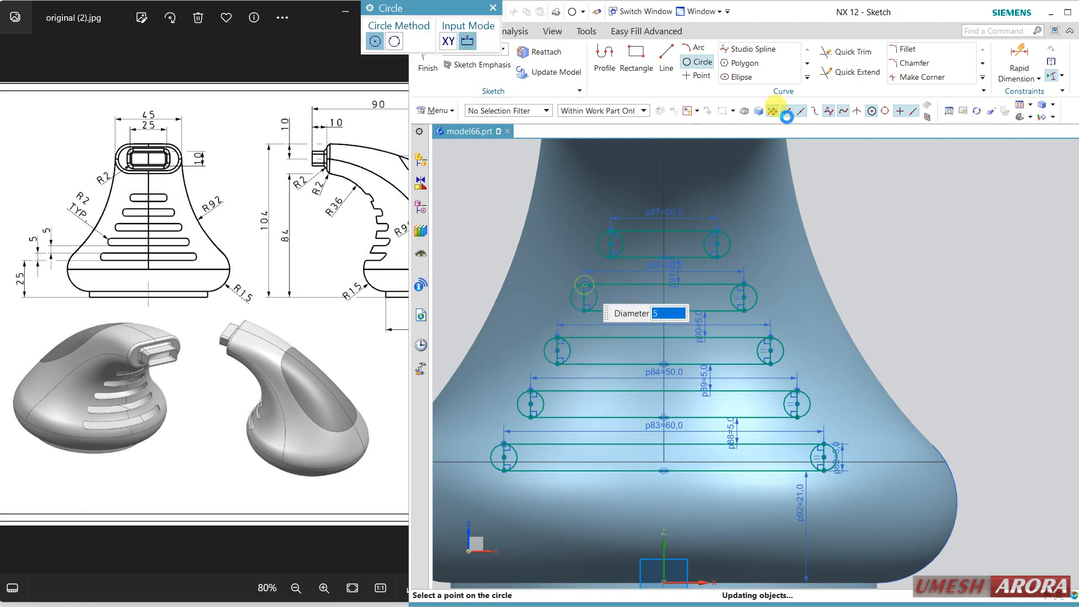
Trim away the inner half of all ten end circles with Quick Trim, keeping the outer arcs as rounded slot ends
{"action": "left_click", "coordinate": [848, 52]}
{"action": "left_click", "coordinate": [624, 244]}
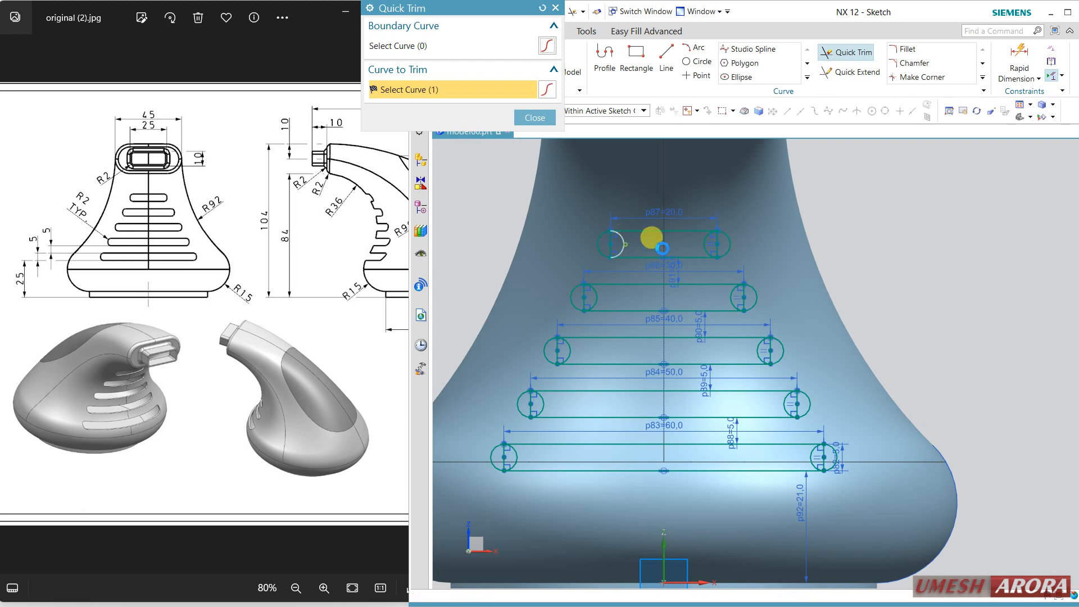
{"action": "left_click", "coordinate": [703, 243]}
{"action": "left_click", "coordinate": [736, 299]}
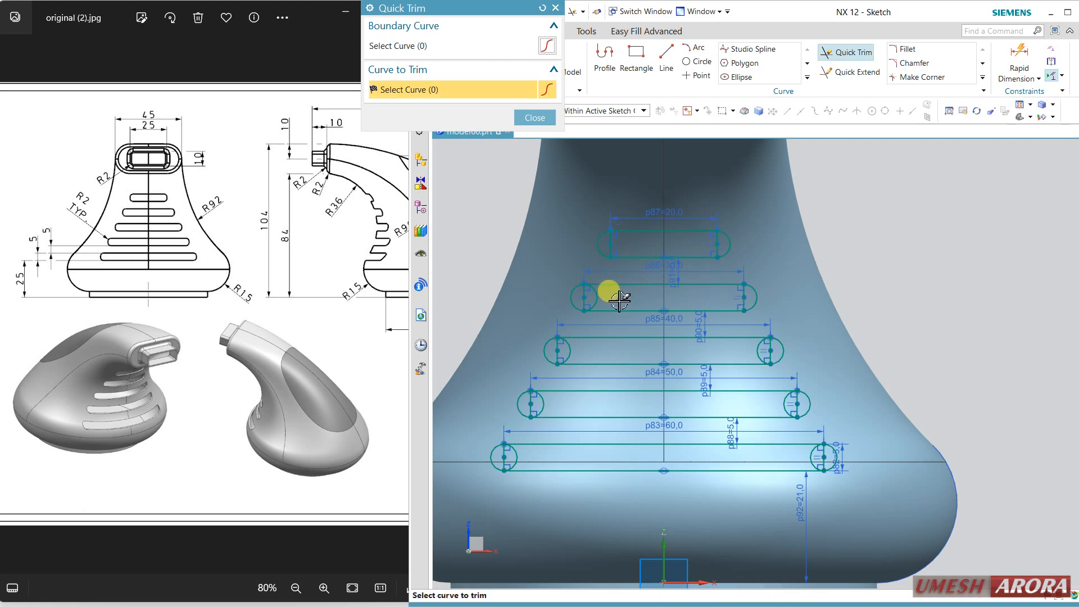
{"action": "left_click", "coordinate": [595, 298]}
{"action": "left_click", "coordinate": [567, 347]}
{"action": "left_click", "coordinate": [542, 404]}
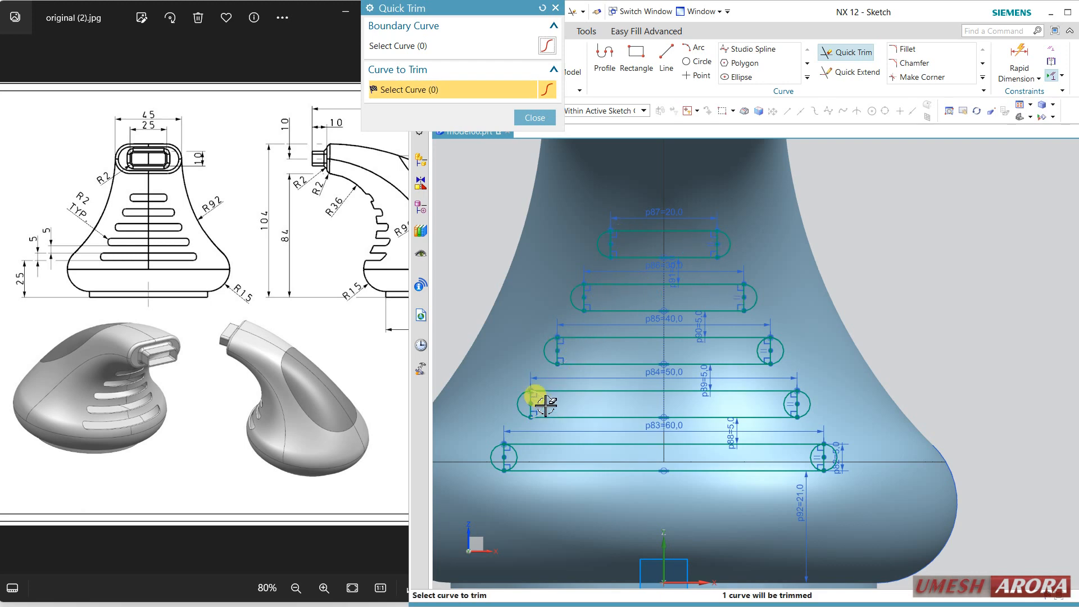
{"action": "left_click", "coordinate": [514, 452]}
{"action": "left_click", "coordinate": [808, 459]}
{"action": "left_click", "coordinate": [783, 404]}
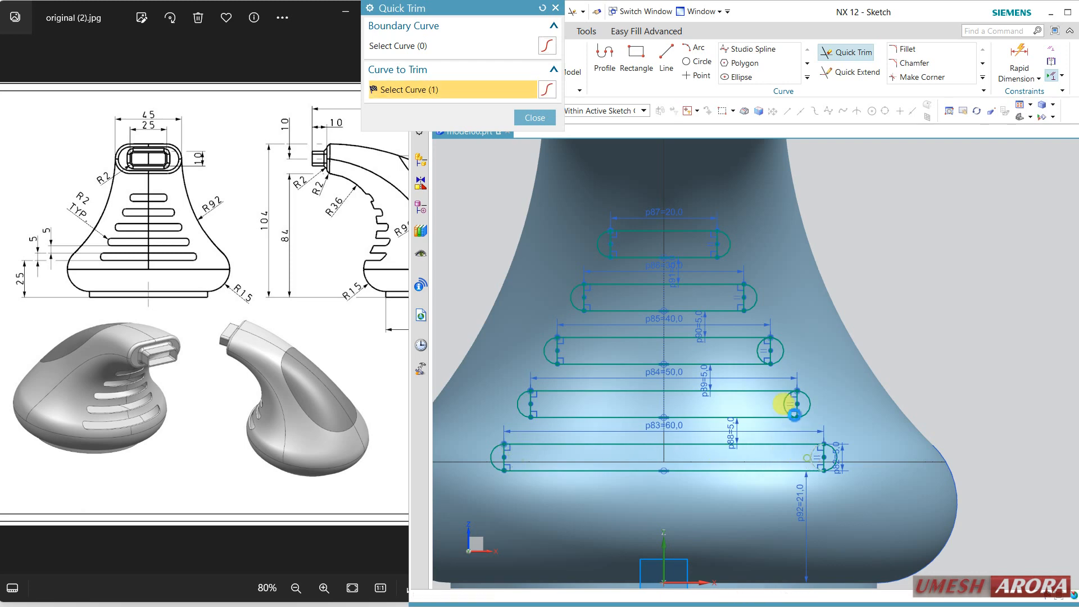
{"action": "left_click", "coordinate": [758, 345]}
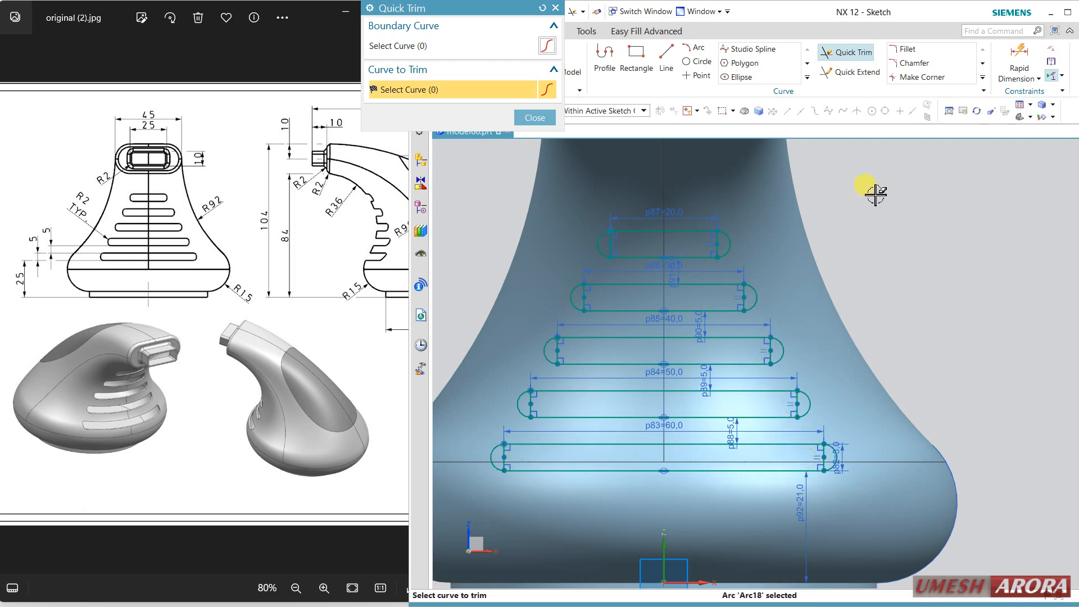
Convert the vertical end lines of all five rectangles to reference curves
{"action": "left_click", "coordinate": [1062, 91]}
{"action": "left_click", "coordinate": [1060, 76]}
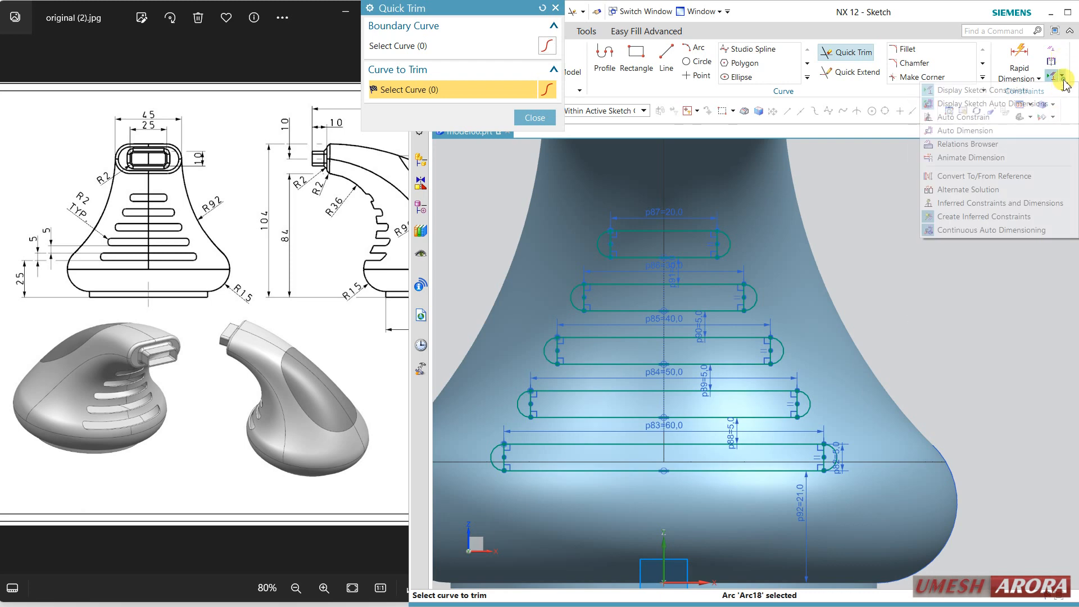
{"action": "left_click", "coordinate": [994, 177]}
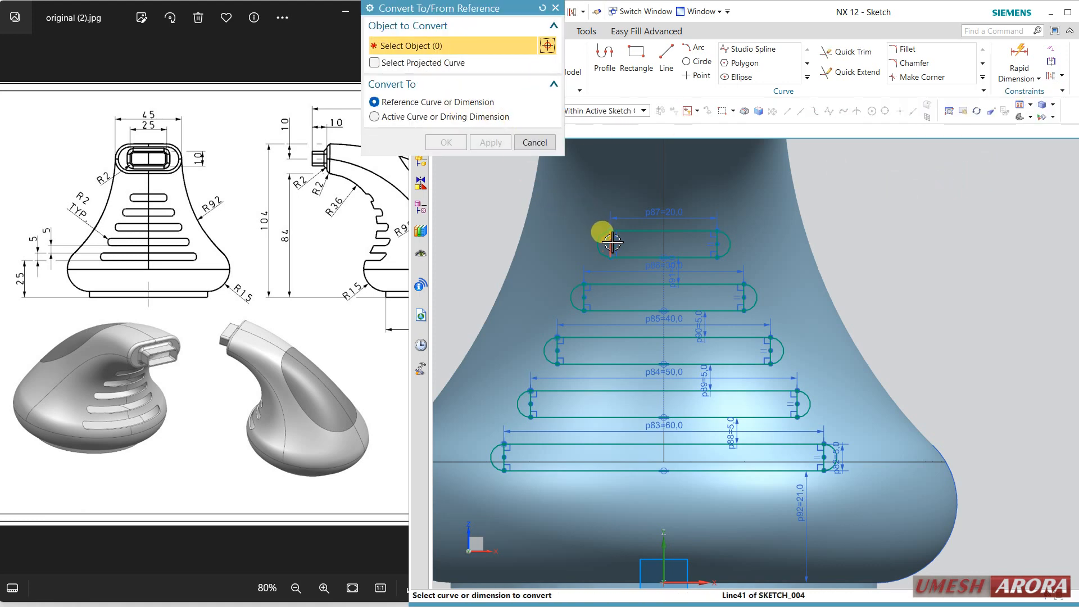
{"action": "left_click", "coordinate": [612, 243]}
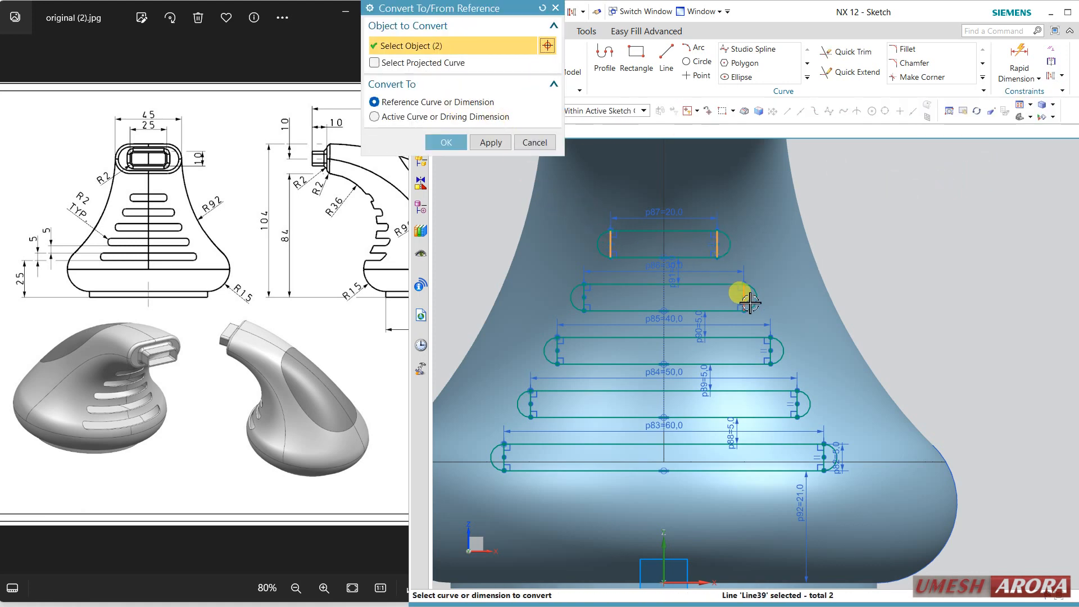
{"action": "left_click", "coordinate": [749, 302]}
{"action": "left_click", "coordinate": [798, 404]}
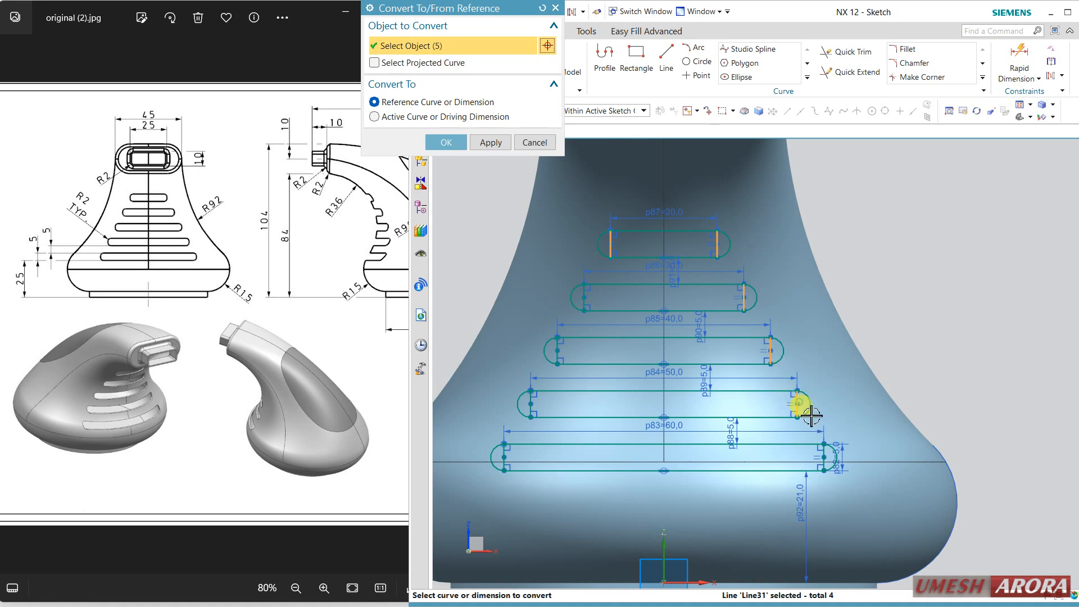
{"action": "left_click", "coordinate": [502, 459]}
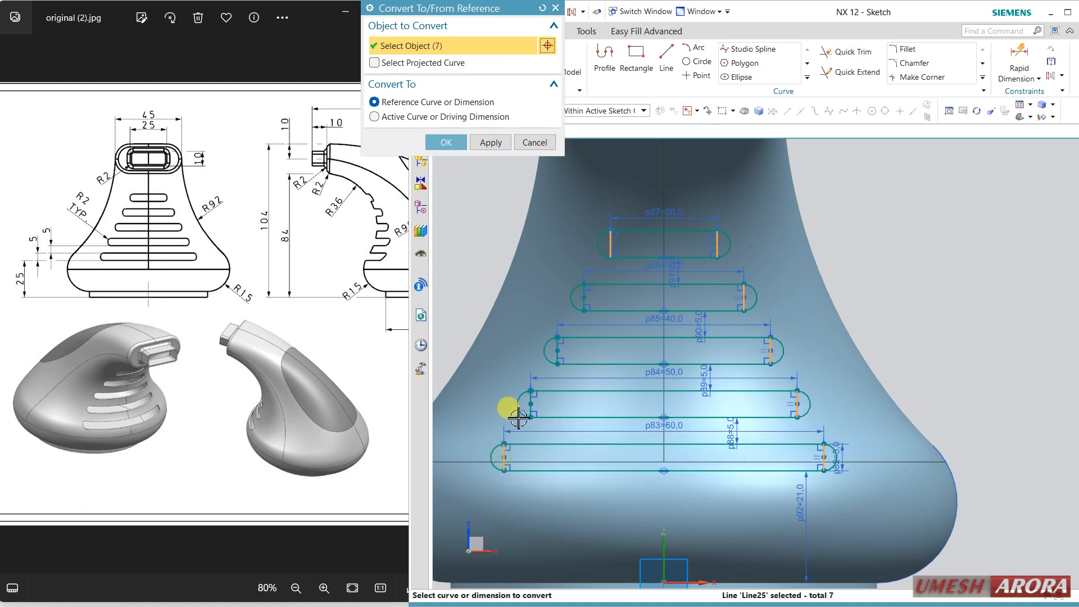
{"action": "left_click", "coordinate": [564, 346]}
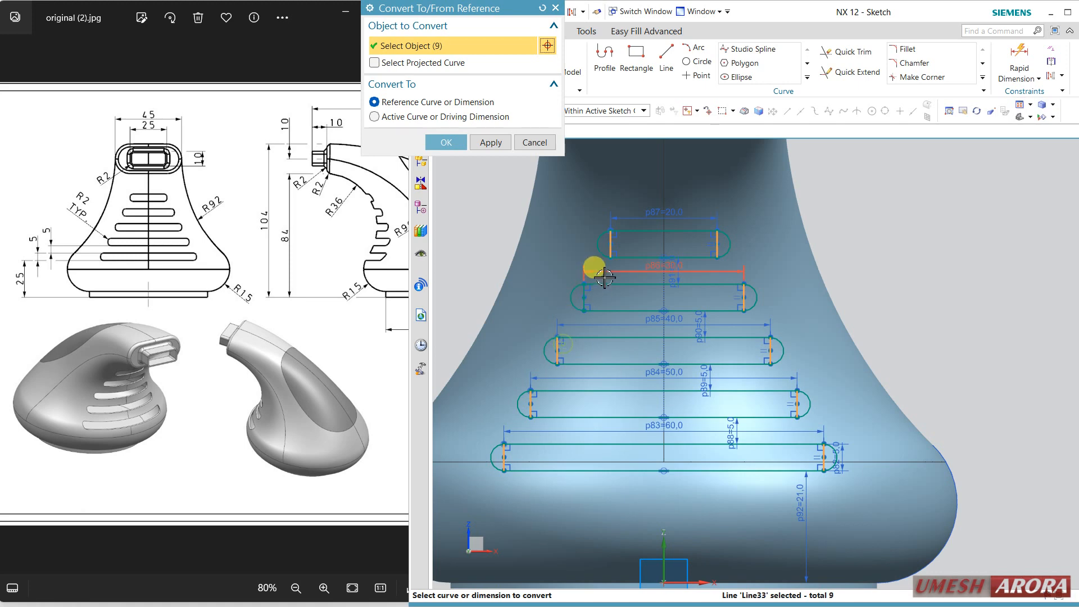
{"action": "left_click", "coordinate": [462, 147]}
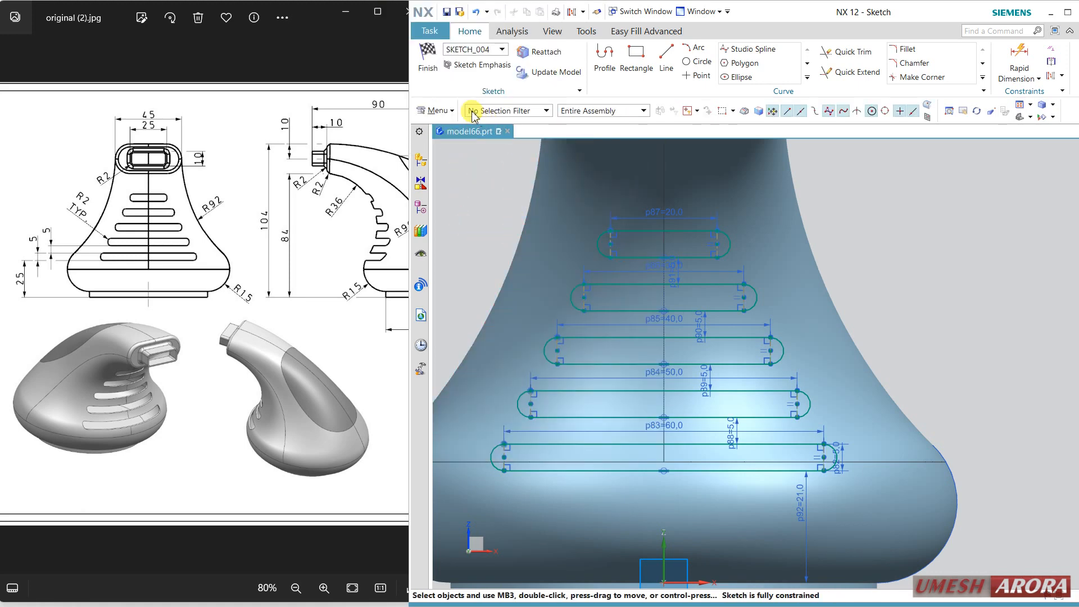
Finish the slot sketch and display the body as a wireframe in an angled view
{"action": "left_click", "coordinate": [428, 62]}
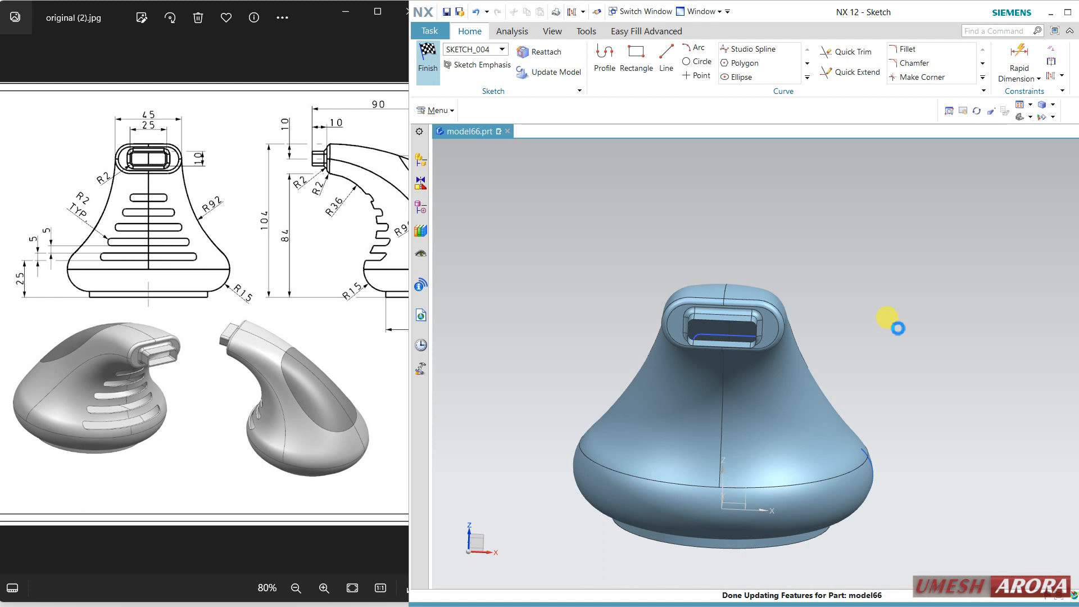
{"action": "middle_click_drag", "start_coordinate": [862, 275], "coordinate": [832, 270]}
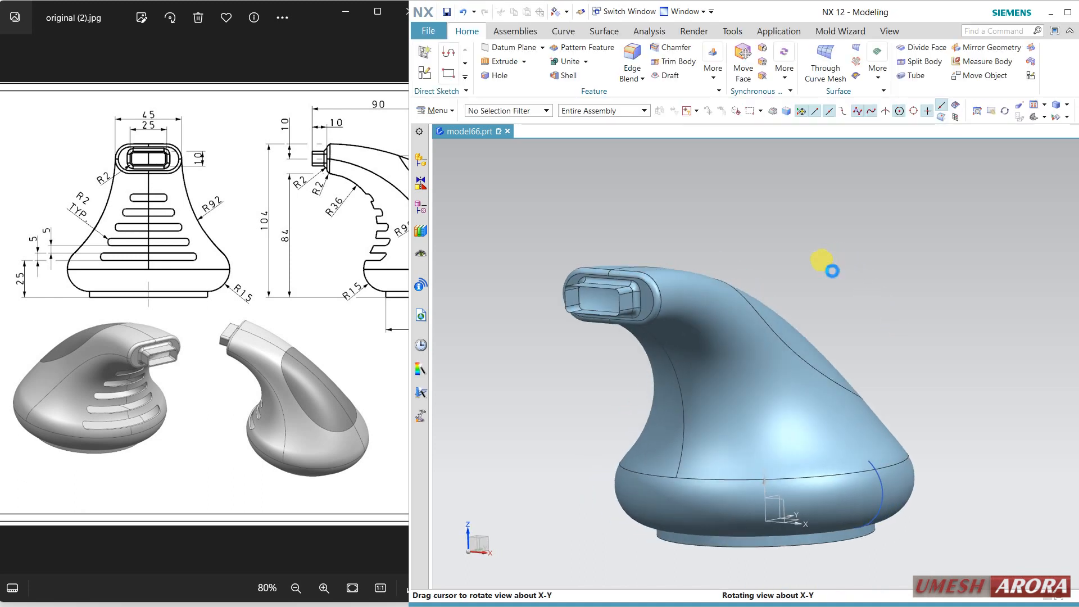
{"action": "right_click_drag", "start_coordinate": [844, 260], "coordinate": [859, 279]}
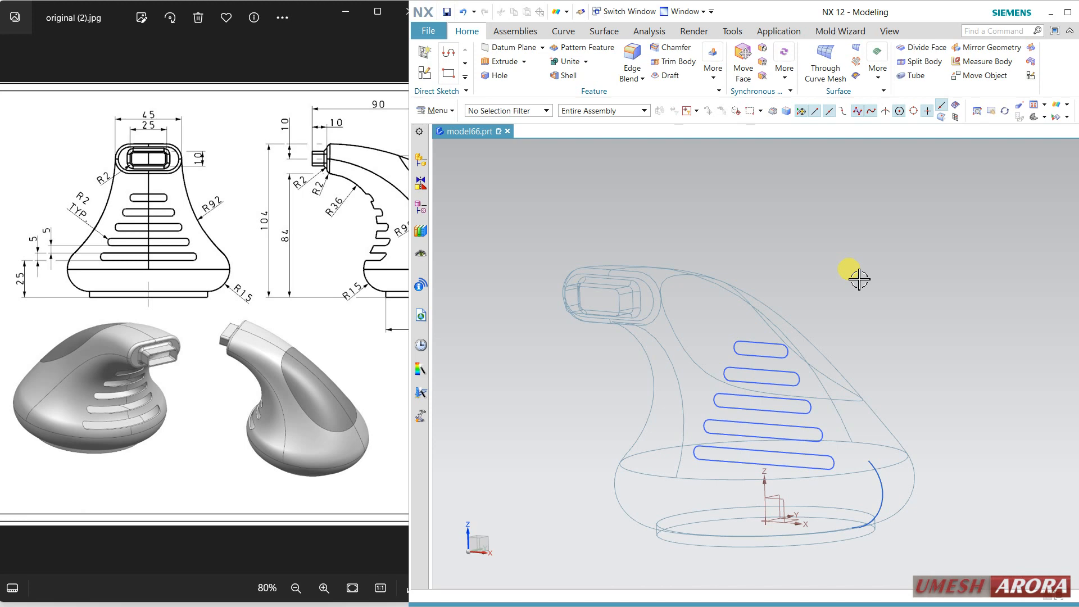
Set up an Extrude of the five vent slot profiles through the body's front, starting at 0 and ending at 73 mm
{"action": "left_click", "coordinate": [501, 65]}
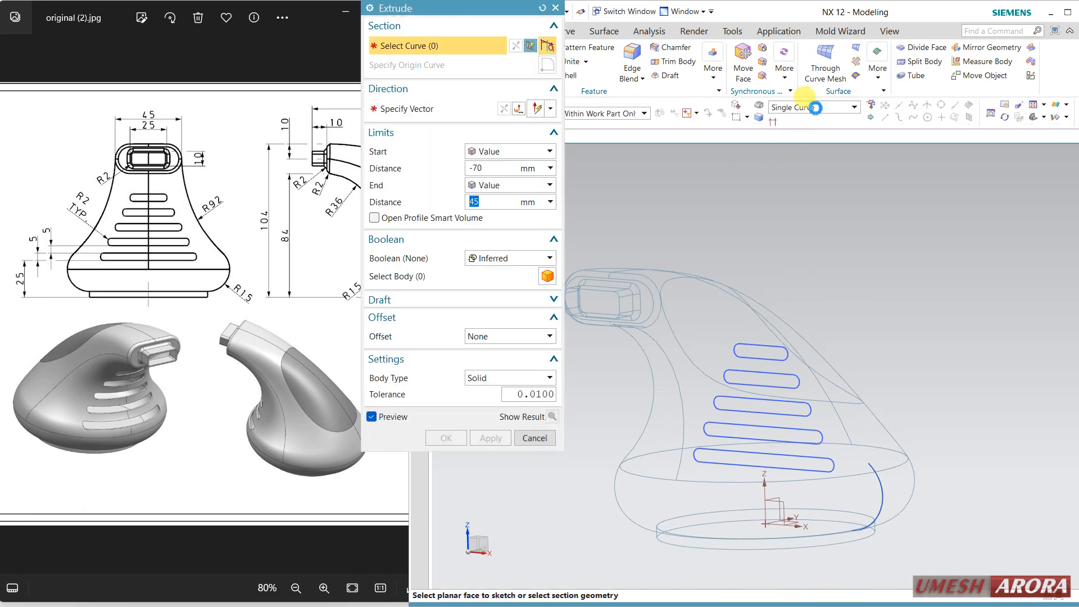
{"action": "left_click", "coordinate": [814, 108]}
{"action": "left_click", "coordinate": [789, 215]}
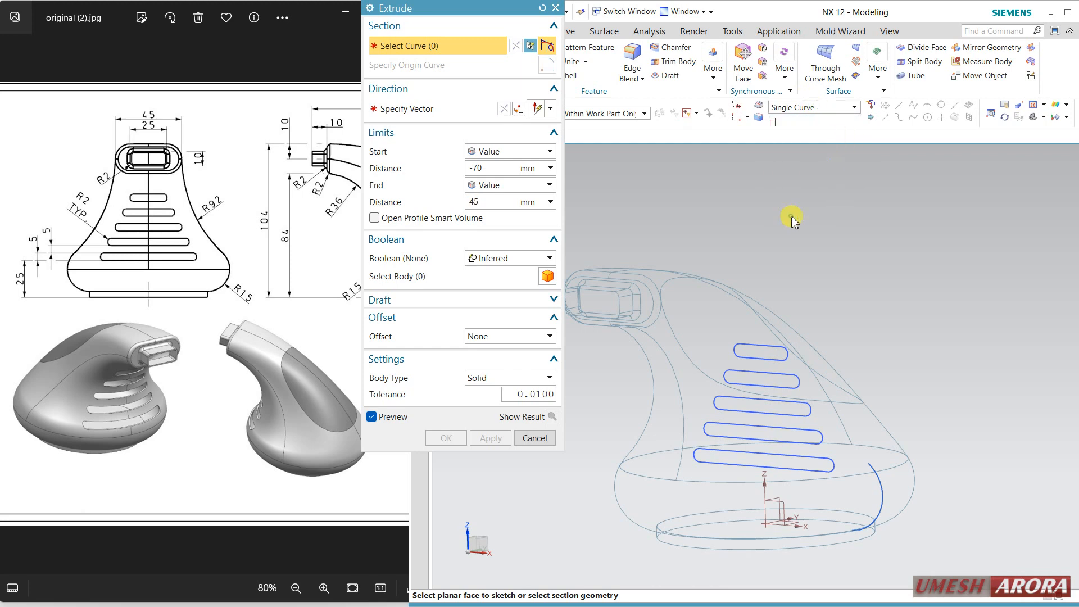
{"action": "left_click", "coordinate": [740, 384]}
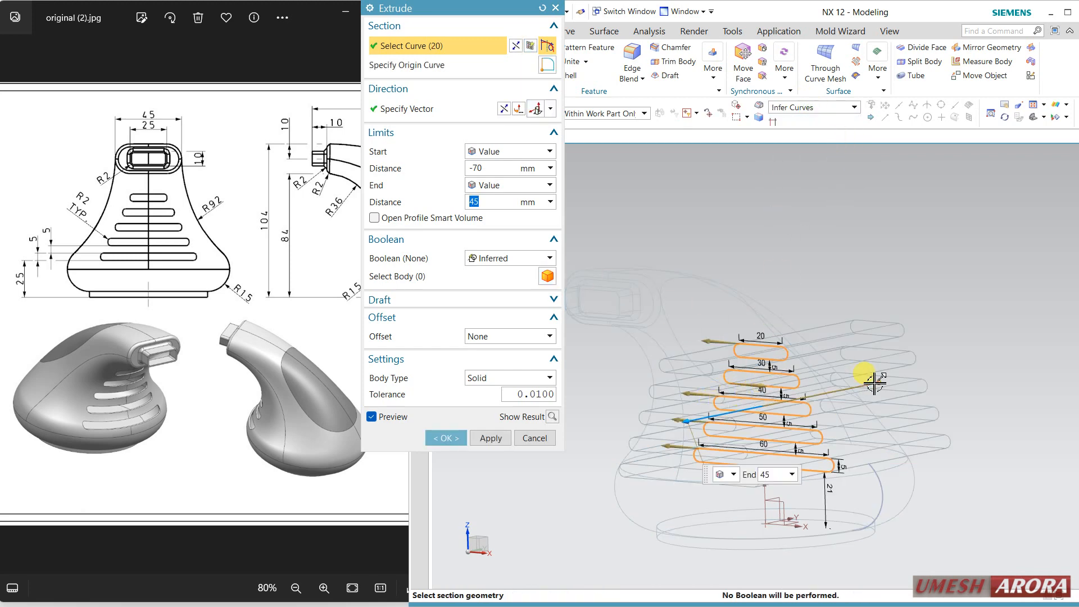
{"action": "left_click_drag", "start_coordinate": [878, 384], "coordinate": [872, 385]}
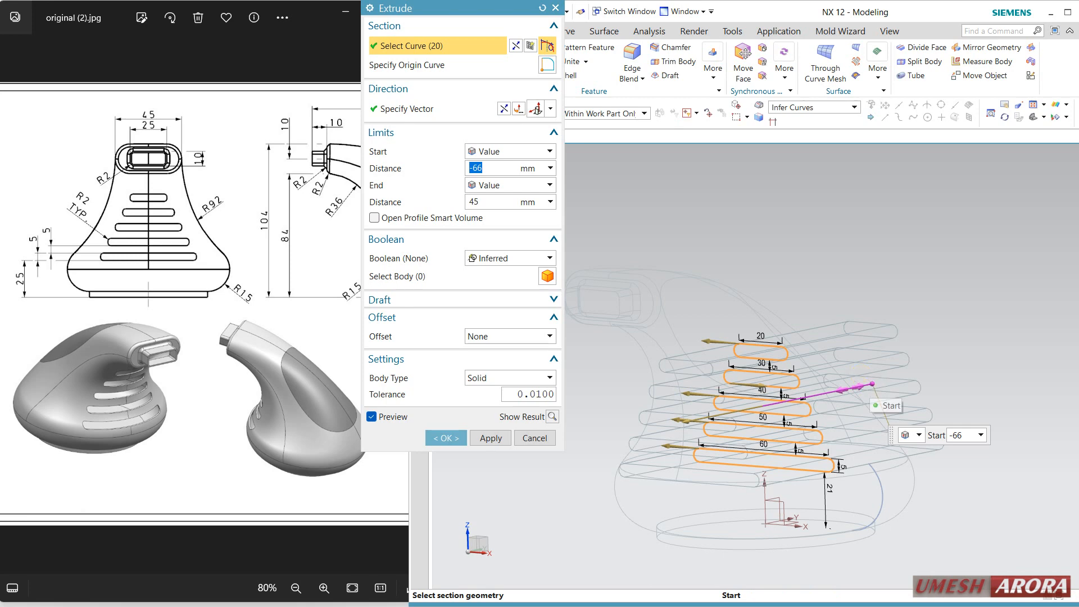
{"action": "type", "text": "0"}
{"action": "key", "text": "Return"}
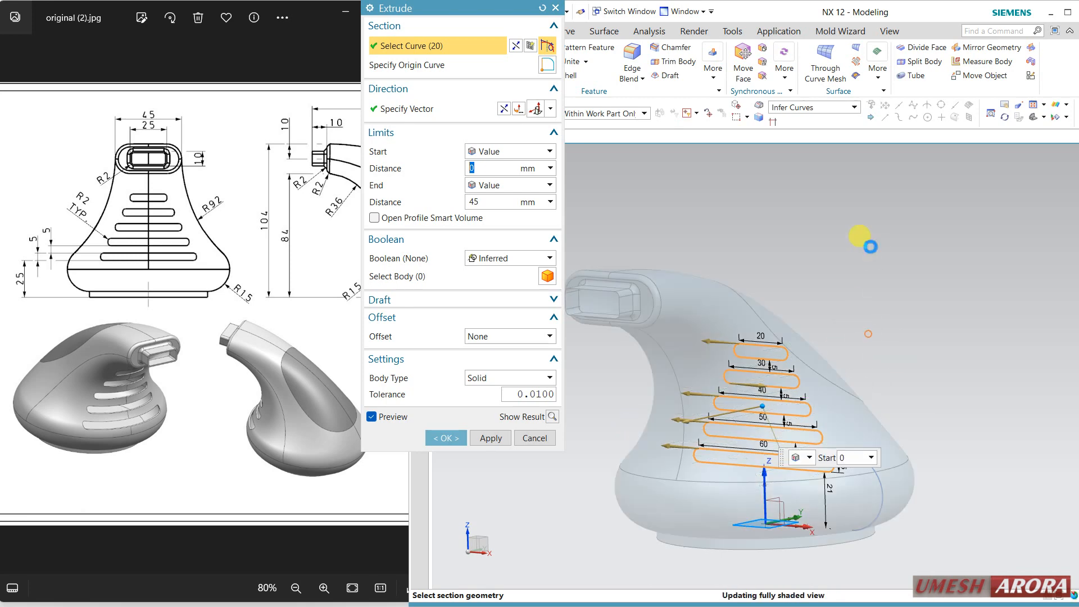
{"action": "middle_click_drag", "start_coordinate": [698, 444], "coordinate": [663, 434]}
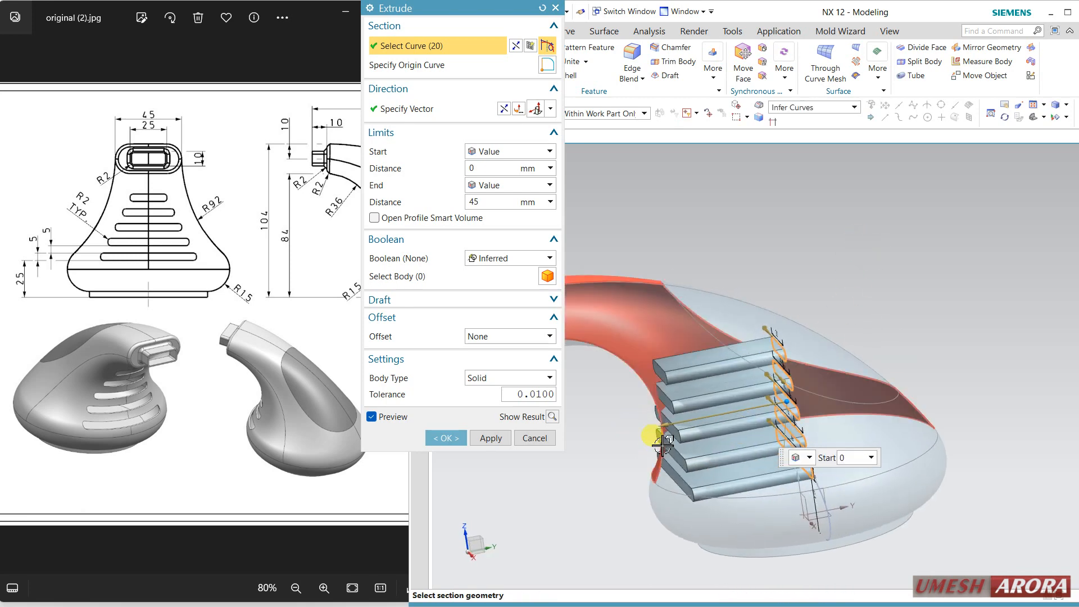
{"action": "left_click_drag", "start_coordinate": [654, 431], "coordinate": [590, 437]}
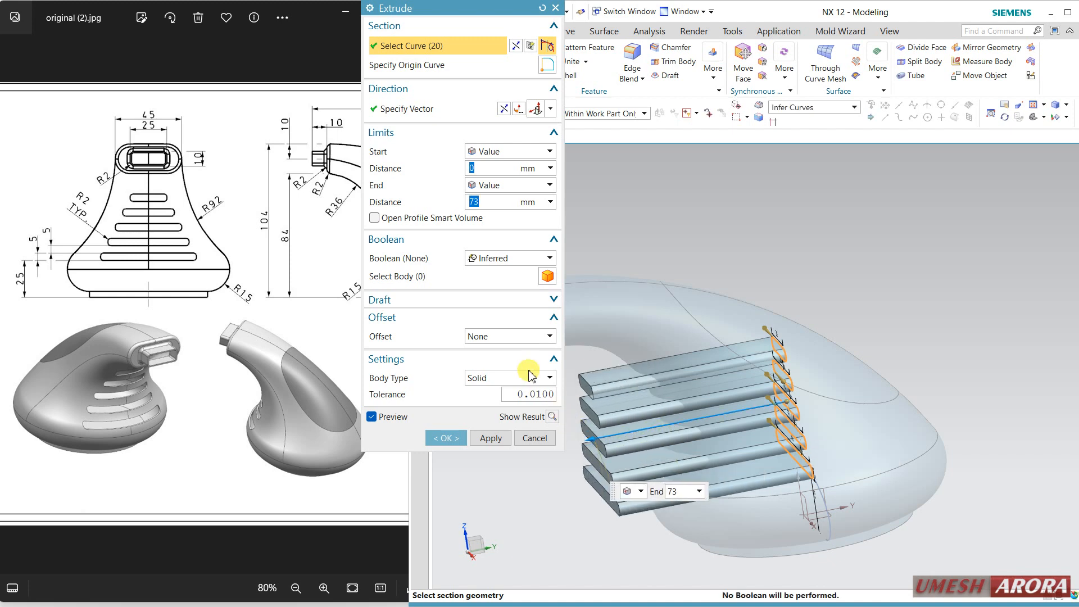
Set the extrusion's Boolean to Subtract, choose the upper curved body as target and apply the cut
{"action": "left_click", "coordinate": [505, 258]}
{"action": "left_click", "coordinate": [493, 297]}
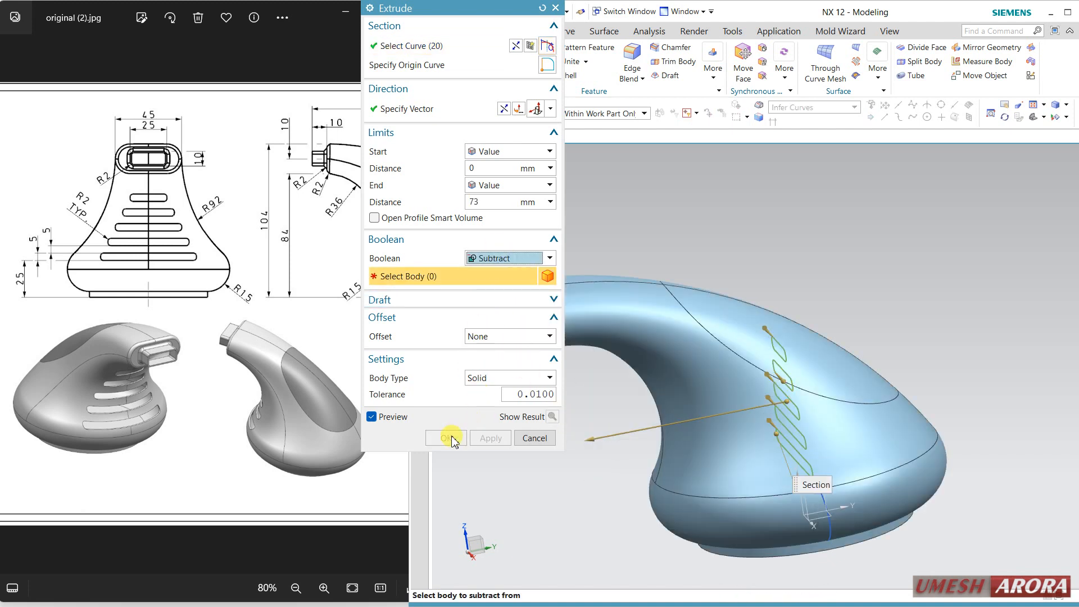
{"action": "left_click", "coordinate": [637, 376]}
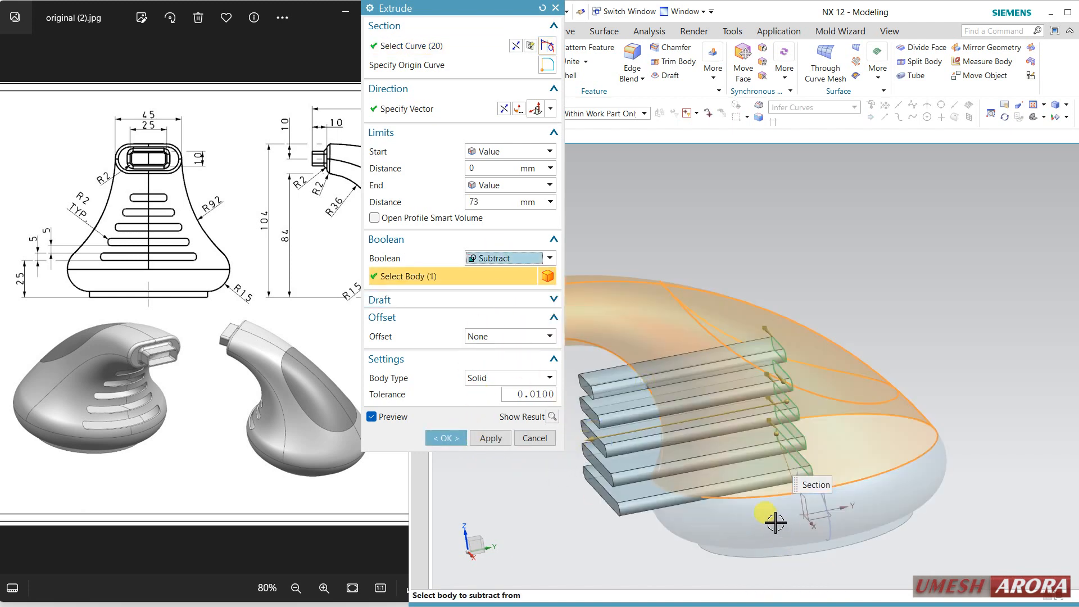
{"action": "left_click", "coordinate": [666, 546]}
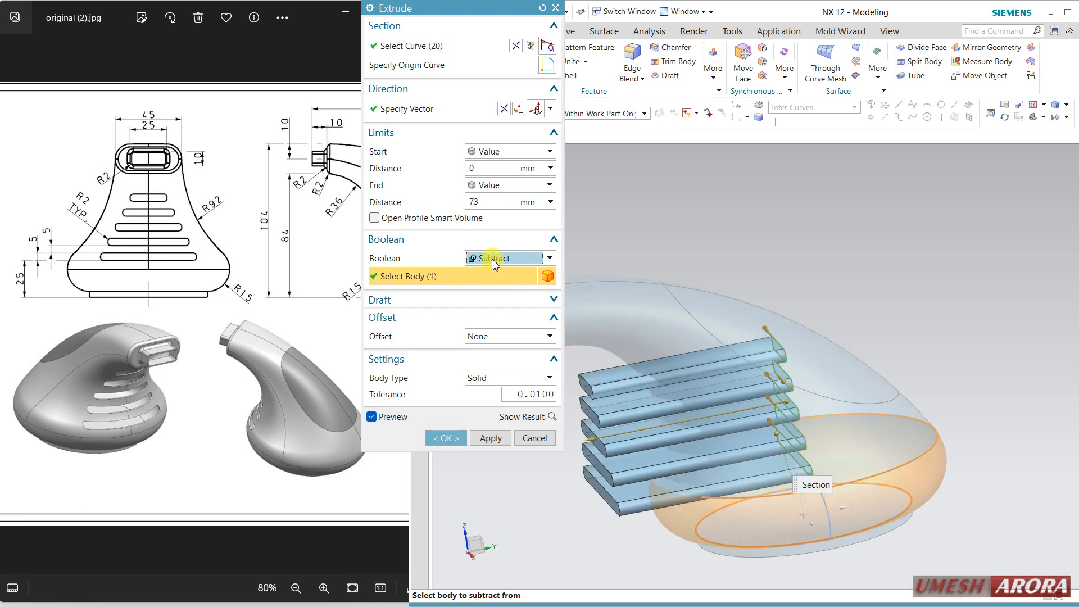
{"action": "left_click", "coordinate": [658, 346]}
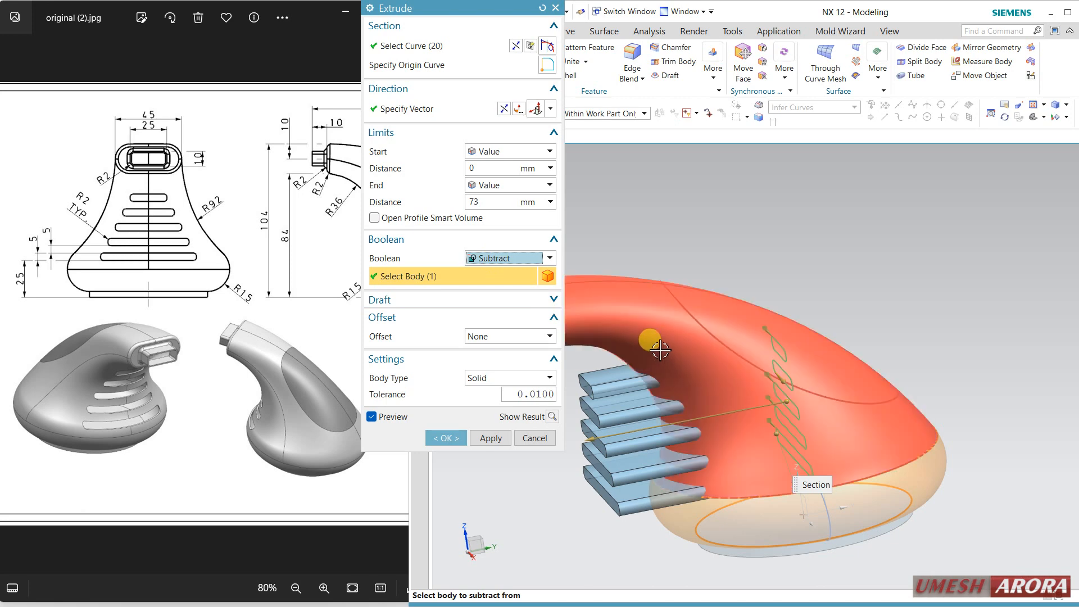
{"action": "left_click", "coordinate": [485, 441]}
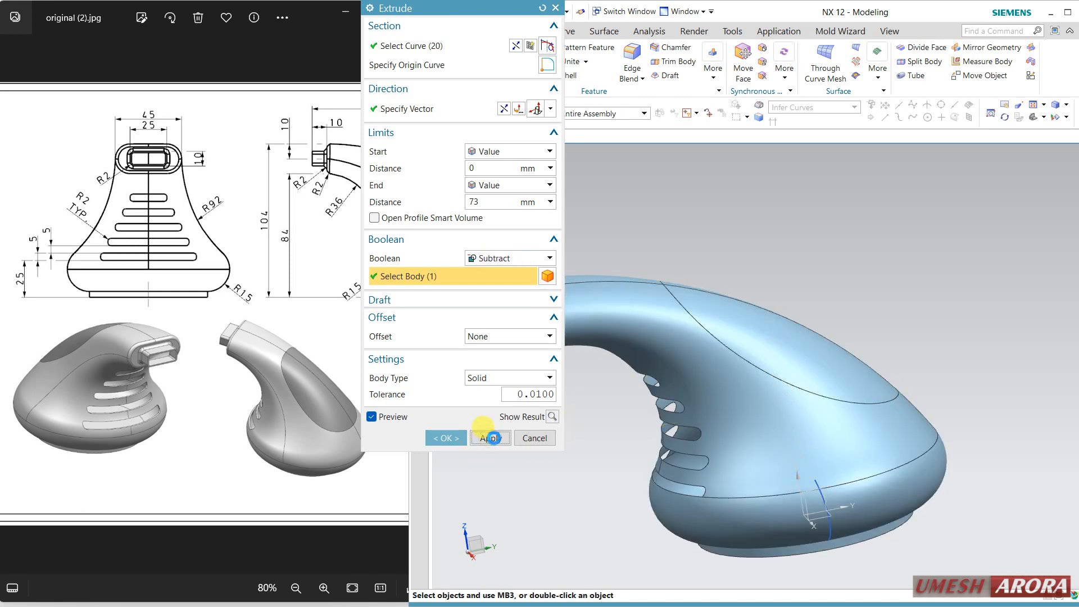
Extrude the same slot profiles from 0 to 73 mm again and subtract them from the lower rounded body
{"action": "middle_click_drag", "start_coordinate": [625, 475], "coordinate": [691, 444]}
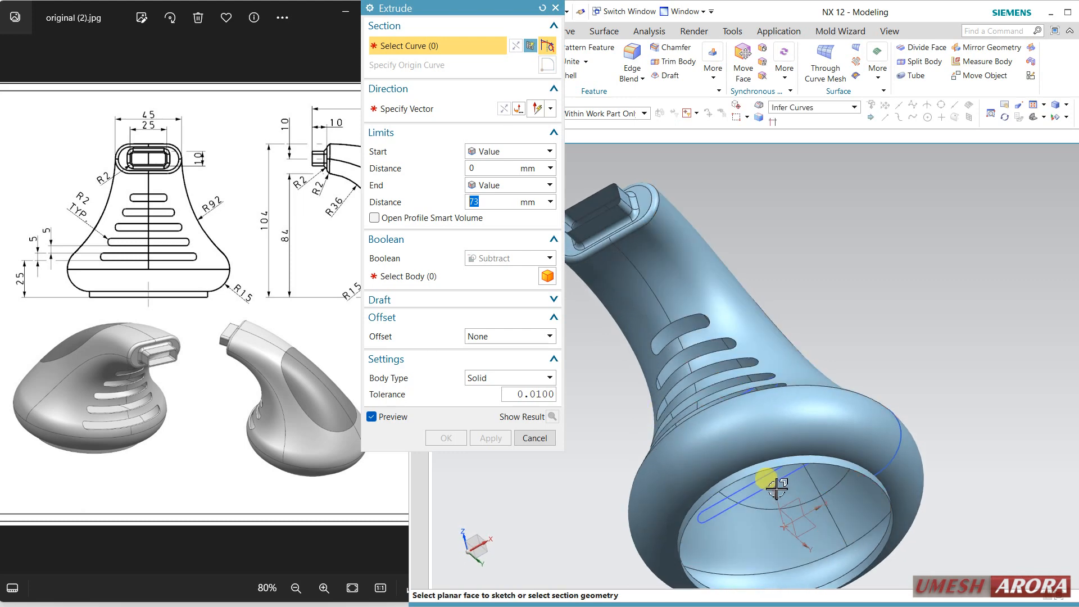
{"action": "left_click", "coordinate": [758, 474]}
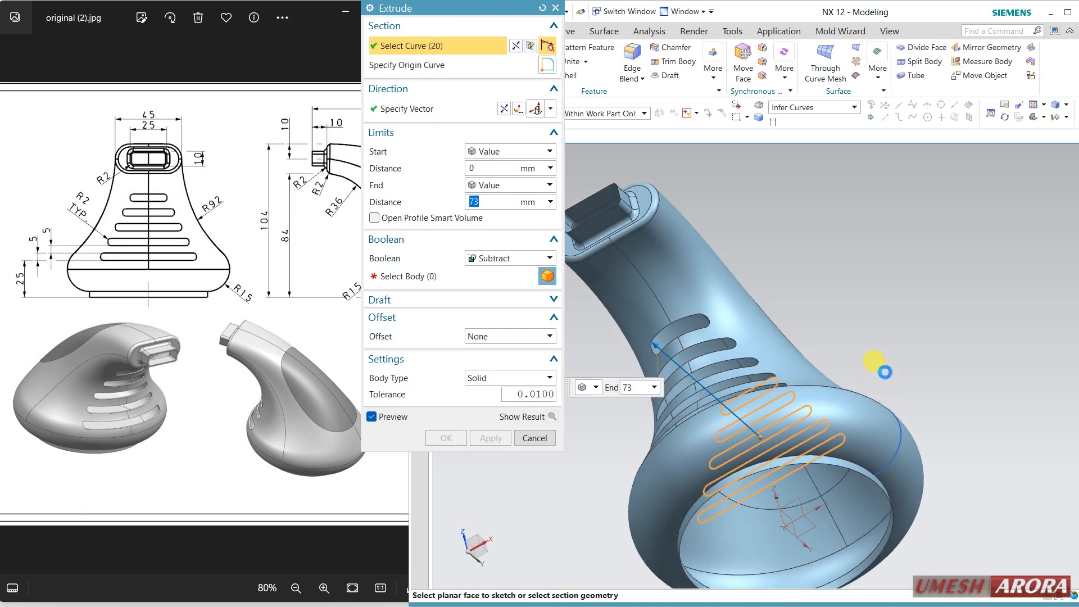
{"action": "left_click", "coordinate": [664, 471]}
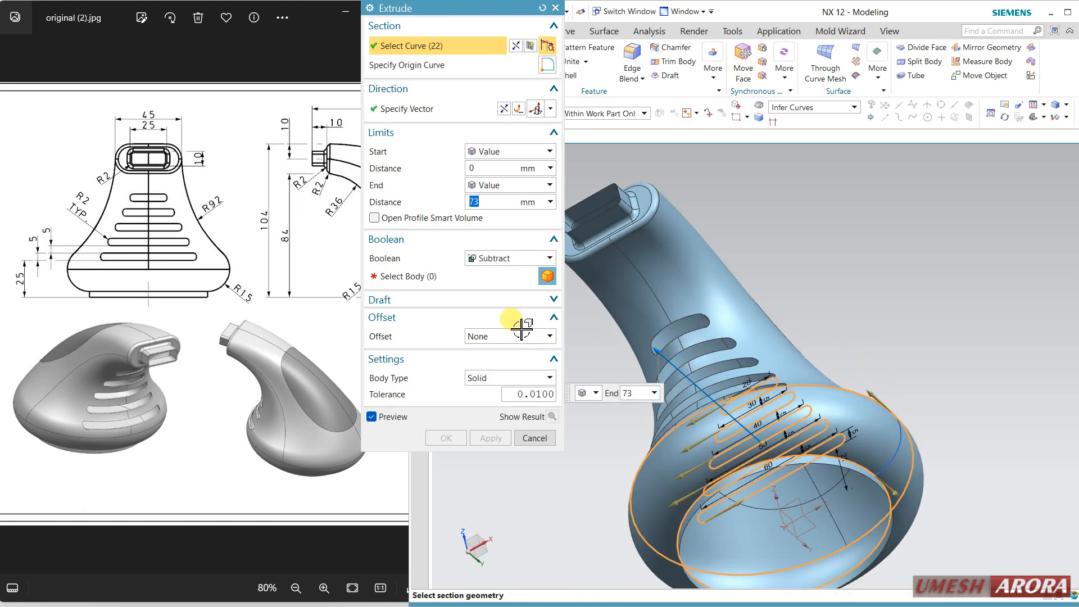
{"action": "left_click", "coordinate": [474, 276]}
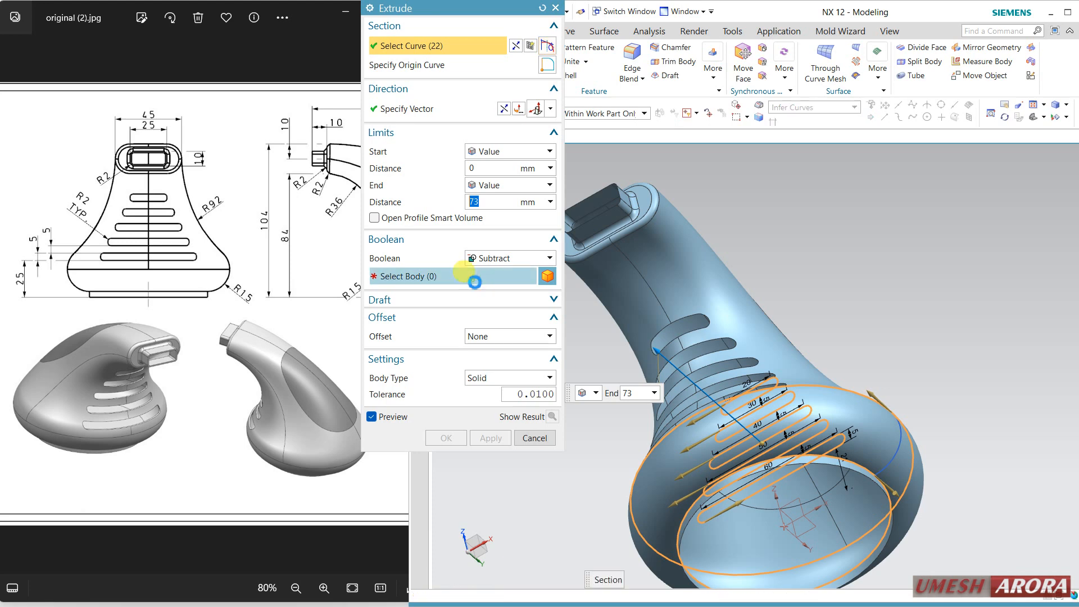
{"action": "left_click", "coordinate": [441, 46]}
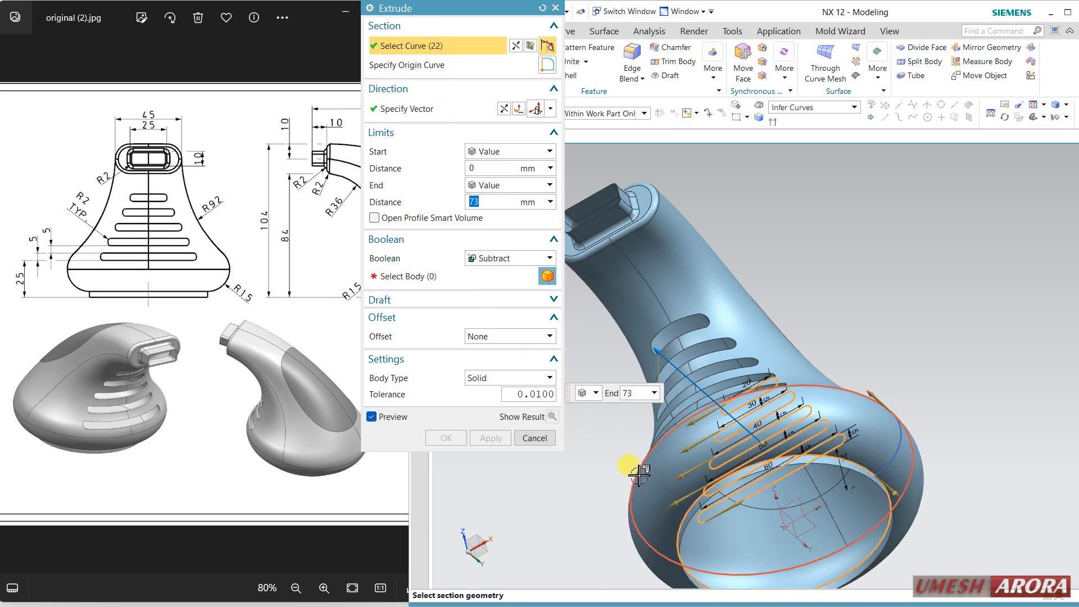
{"action": "left_click", "coordinate": [458, 277]}
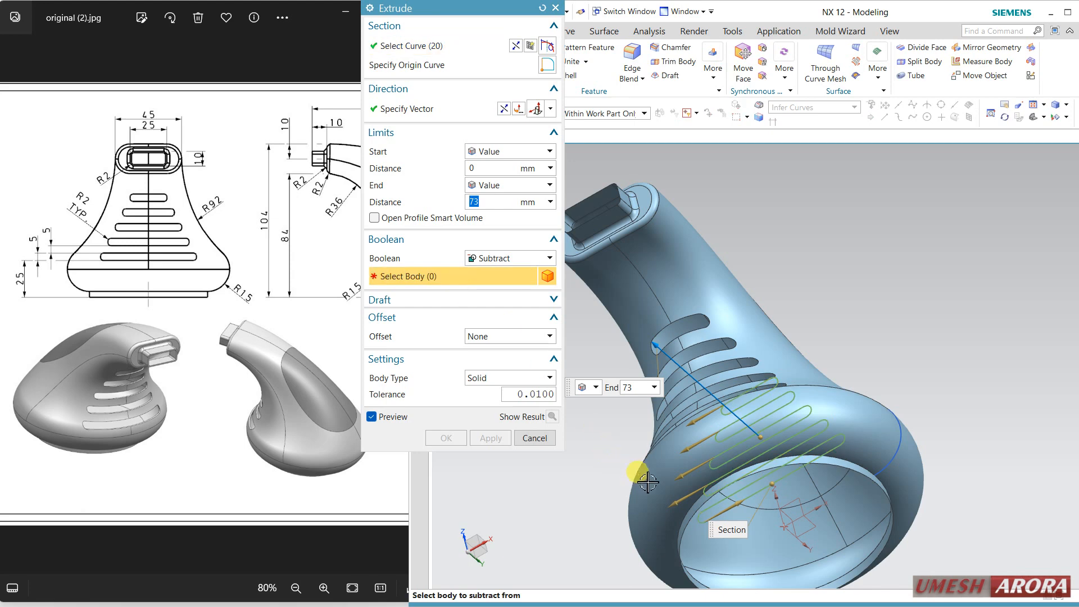
{"action": "left_click", "coordinate": [639, 473]}
{"action": "left_click", "coordinate": [444, 439]}
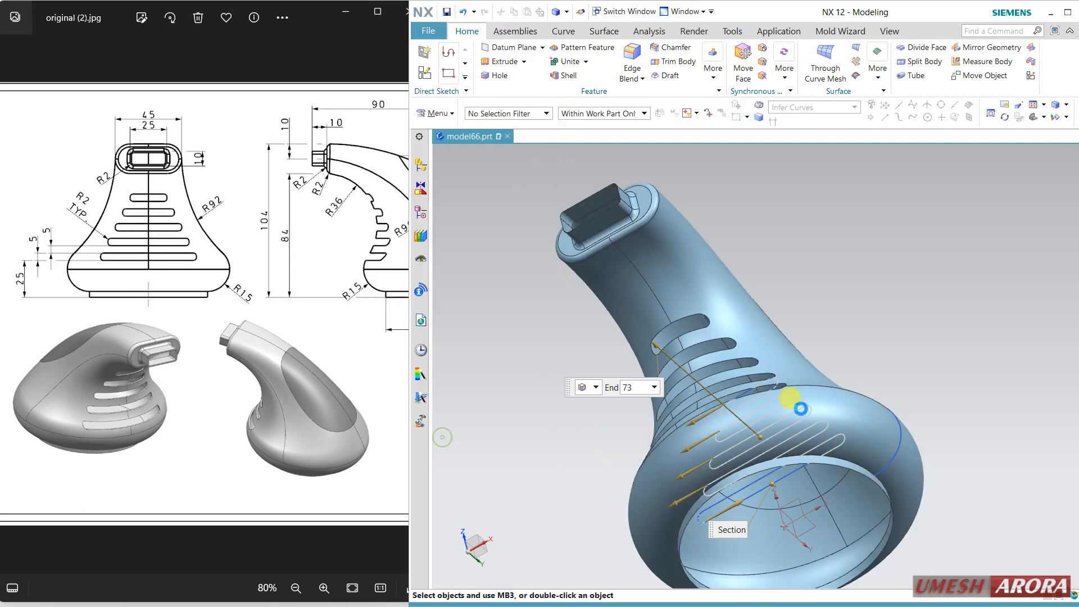
Hide the leftover trimmed curve near the base and the vent slot sketch
{"action": "middle_click_drag", "start_coordinate": [893, 357], "coordinate": [865, 413]}
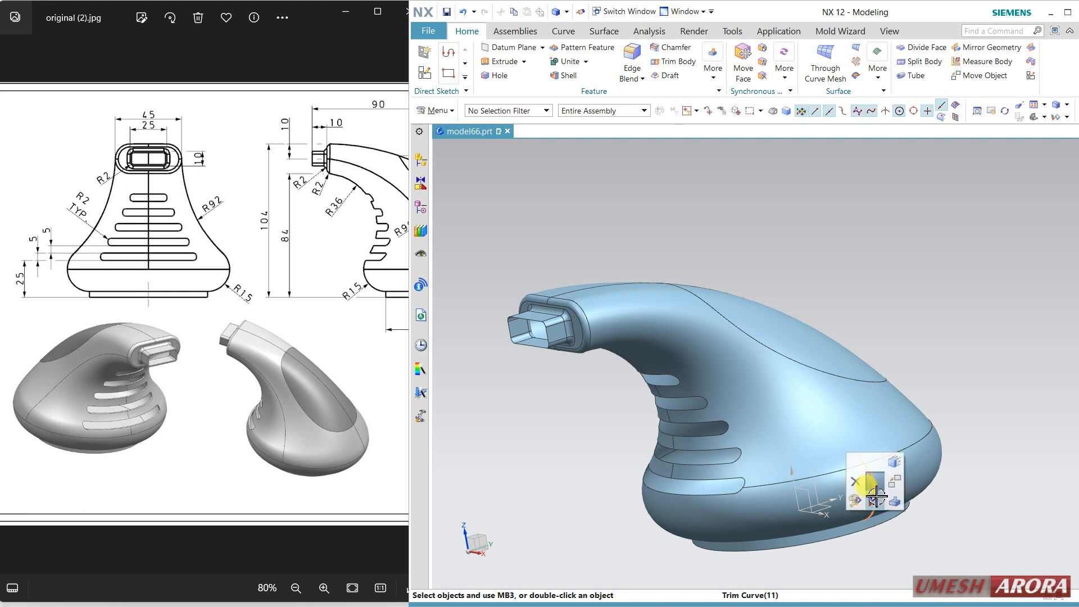
{"action": "middle_click_drag", "start_coordinate": [948, 356], "coordinate": [798, 433]}
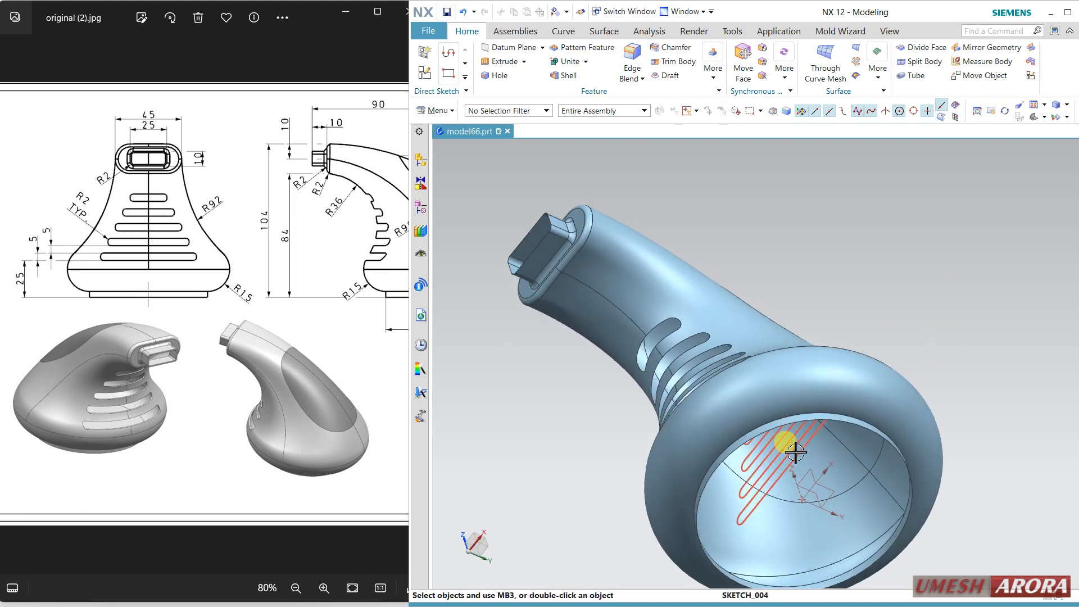
{"action": "mouse_move", "coordinate": [922, 323]}
{"action": "middle_mouse_down"}
{"action": "mouse_move", "coordinate": [922, 390]}
{"action": "mouse_move", "coordinate": [896, 361]}
{"action": "mouse_move", "coordinate": [941, 355]}
{"action": "mouse_move", "coordinate": [989, 366]}
{"action": "mouse_move", "coordinate": [994, 380]}
{"action": "mouse_move", "coordinate": [1000, 361]}
{"action": "mouse_move", "coordinate": [1017, 376]}
{"action": "mouse_move", "coordinate": [998, 372]}
{"action": "mouse_move", "coordinate": [999, 335]}
{"action": "mouse_move", "coordinate": [978, 289]}
{"action": "middle_mouse_up"}
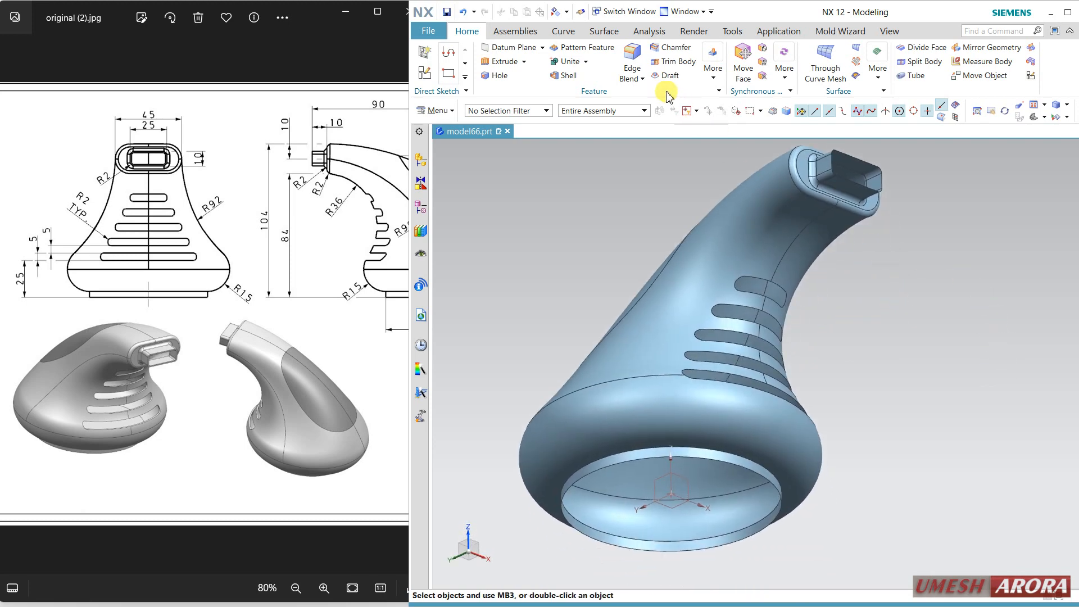
Close the circular opening at the underside of the base with a Fill Surface using G0 (Position) edge continuity
{"action": "left_click", "coordinate": [604, 33]}
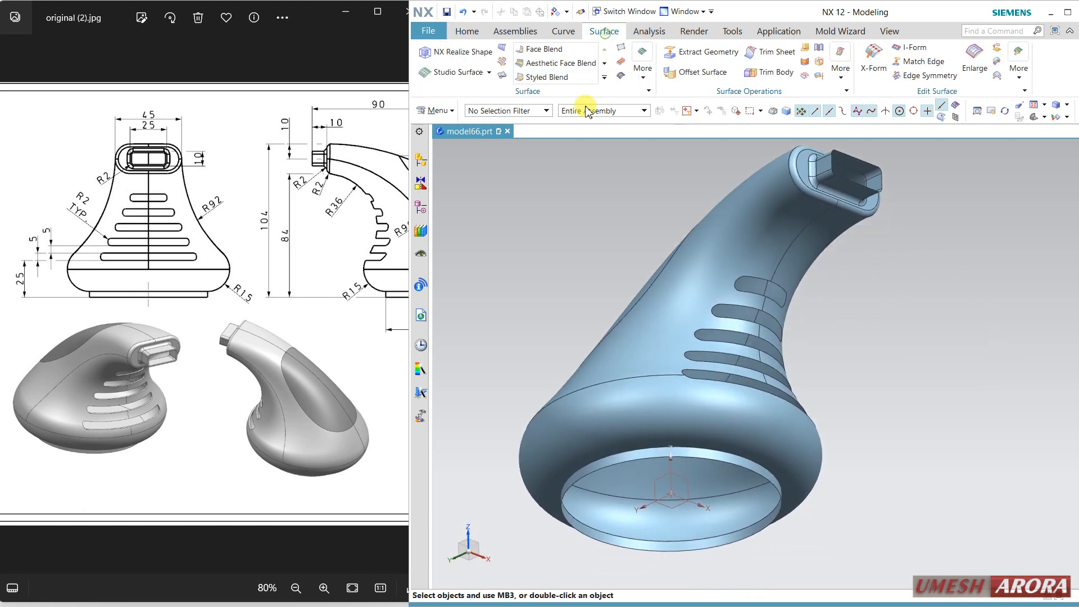
{"action": "left_click", "coordinate": [622, 77]}
{"action": "left_click", "coordinate": [586, 476]}
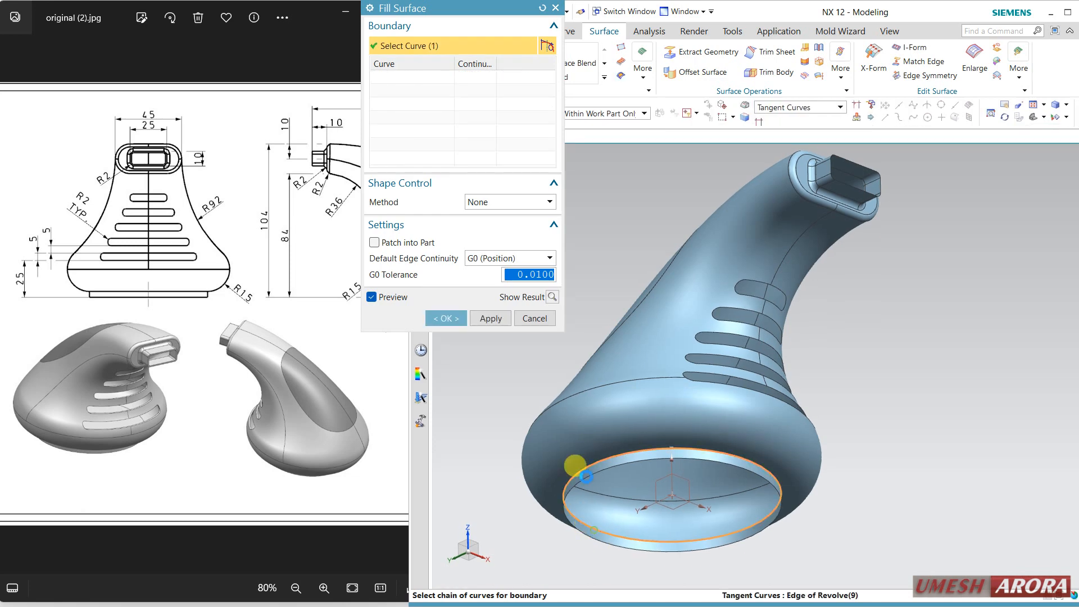
{"action": "left_click", "coordinate": [445, 319]}
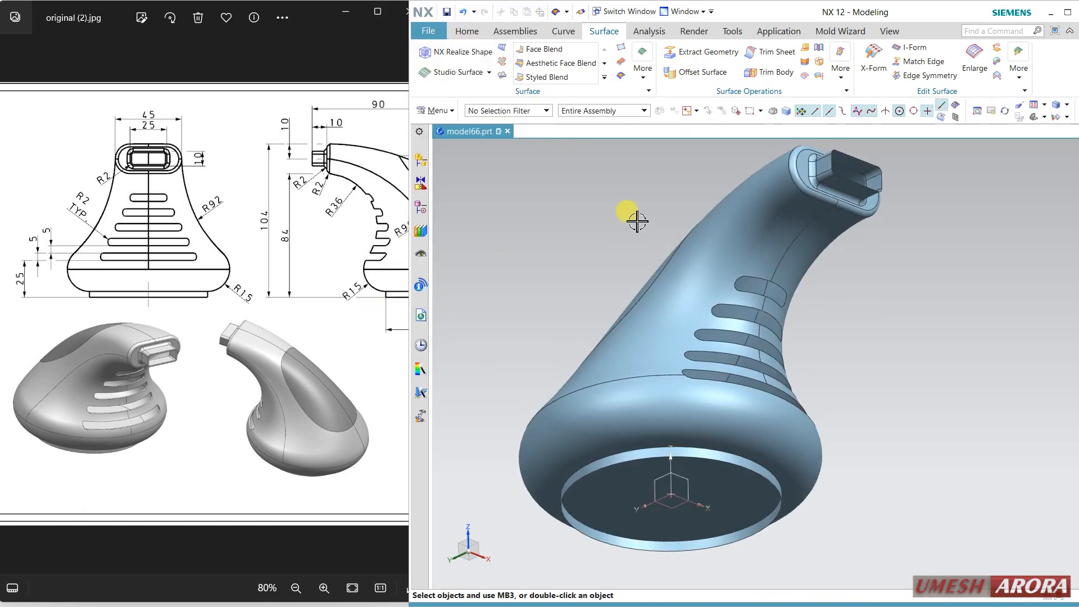
Start a Thicken with offsets 0 and 1 mm and Boolean None, and select the upper body faces
{"action": "middle_click_drag", "start_coordinate": [633, 219], "coordinate": [626, 266]}
{"action": "left_click", "coordinate": [466, 31]}
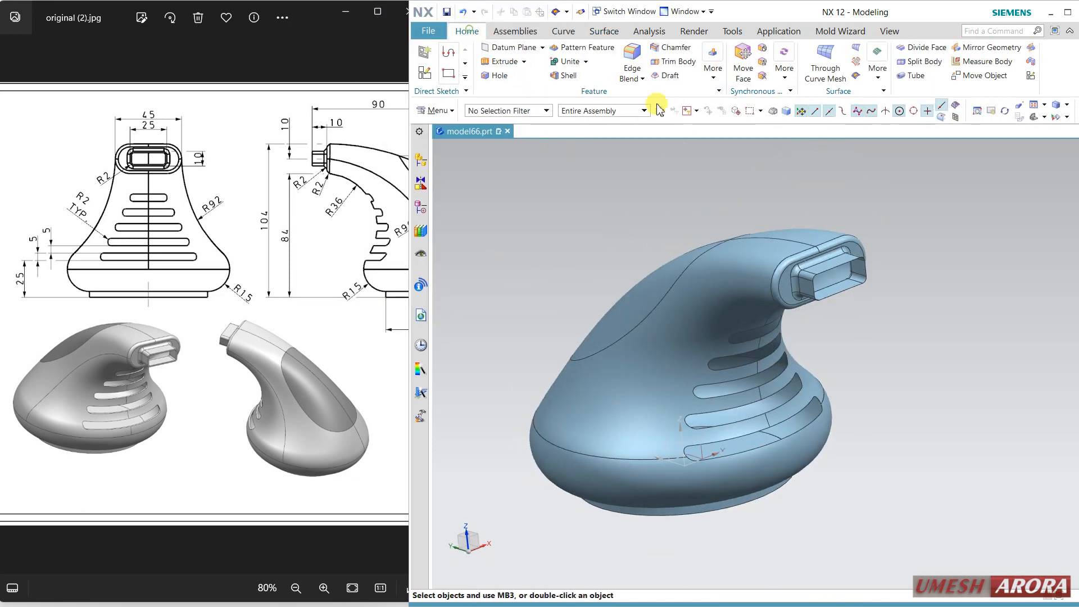
{"action": "left_click", "coordinate": [712, 64]}
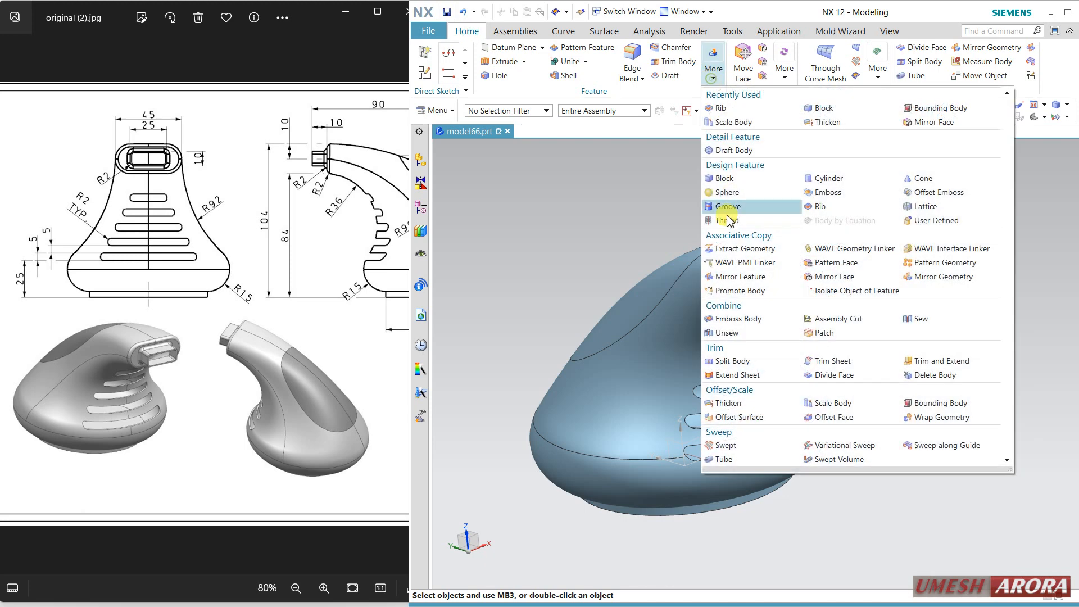
{"action": "left_click", "coordinate": [744, 405]}
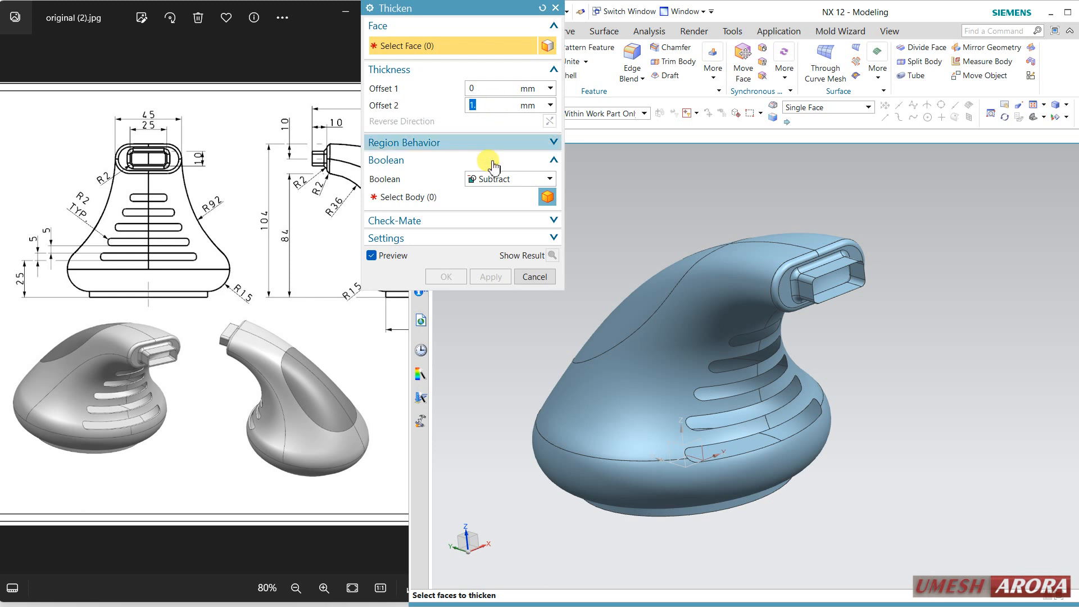
{"action": "left_click", "coordinate": [491, 179]}
{"action": "left_click", "coordinate": [489, 190]}
{"action": "left_click", "coordinate": [681, 306]}
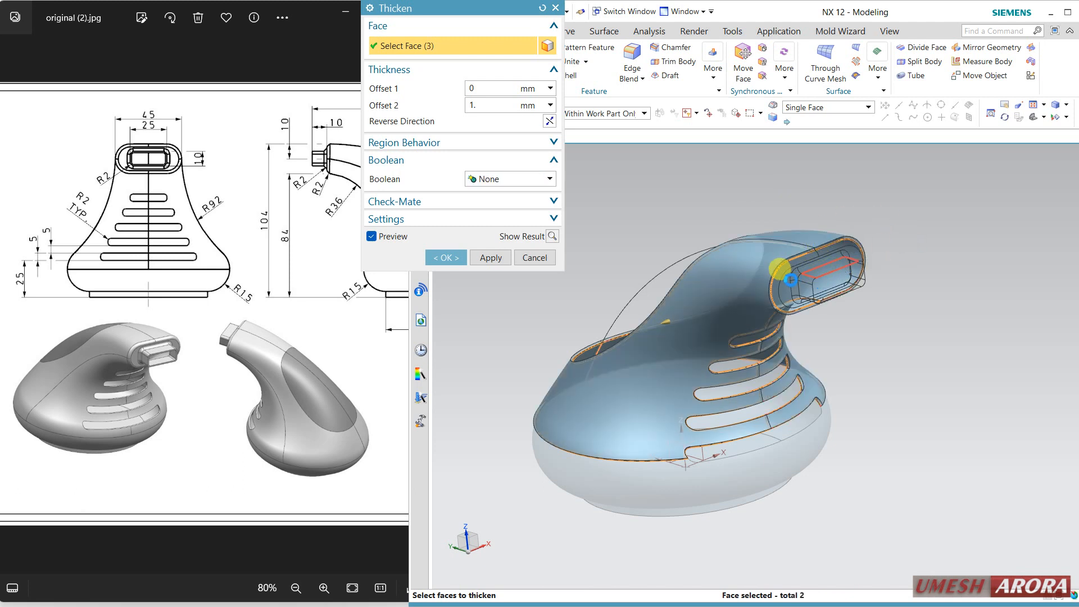
Add the nozzle faces to the Thicken selection using the Tangent Faces rule and reverse the thickness direction
{"action": "left_click", "coordinate": [821, 107]}
{"action": "left_click", "coordinate": [825, 133]}
{"action": "left_click", "coordinate": [811, 257]}
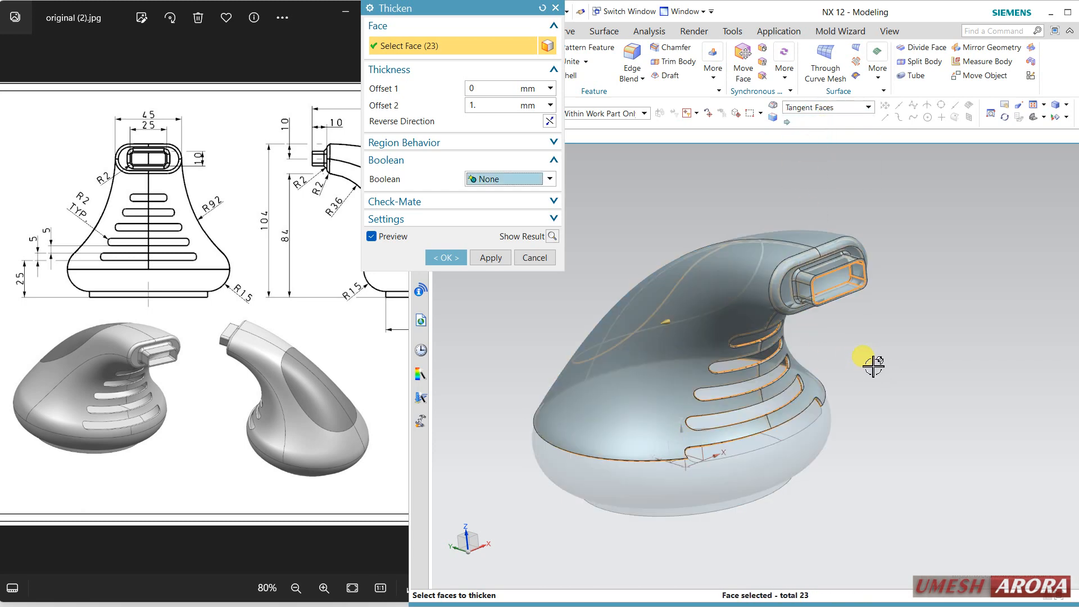
{"action": "scroll", "coordinate": [836, 296], "scroll_direction": "up", "scroll_amount": 2}
{"action": "left_click", "coordinate": [550, 120]}
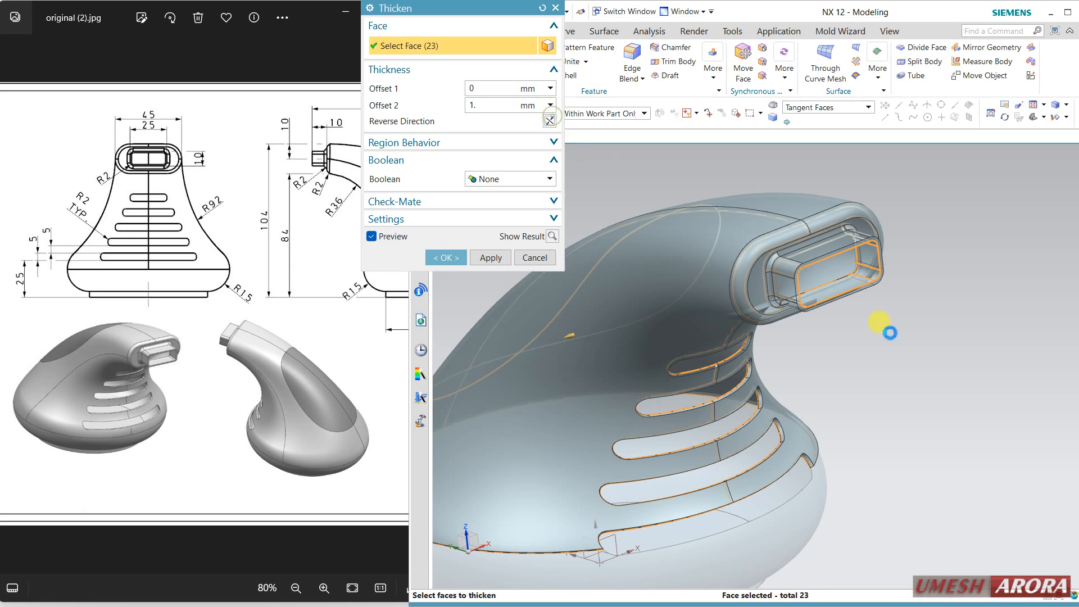
{"action": "scroll", "coordinate": [926, 350], "scroll_direction": "down", "scroll_amount": 1}
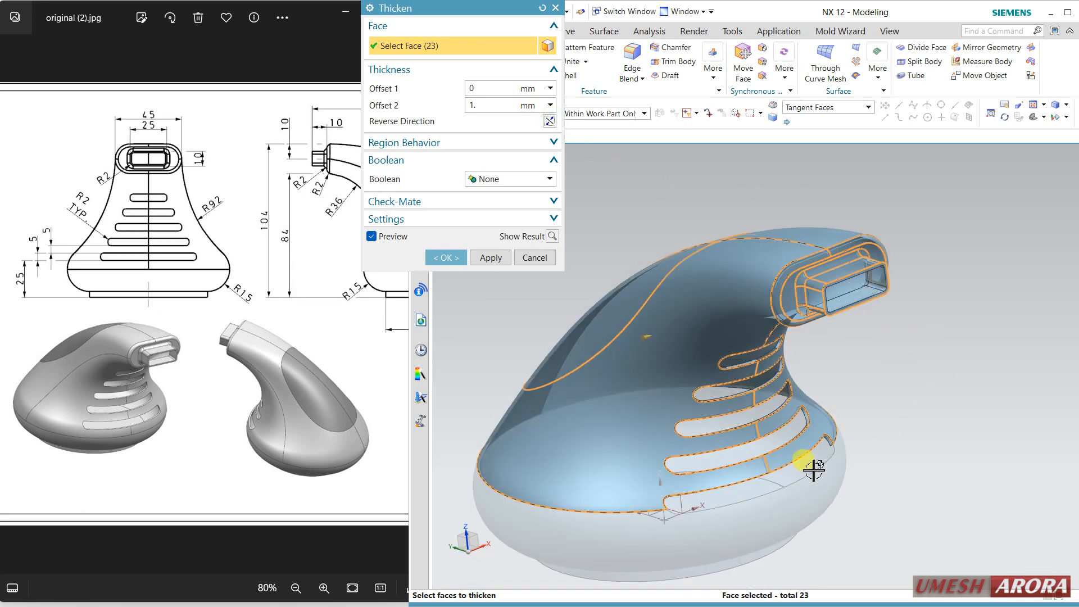
{"action": "left_click", "coordinate": [794, 501]}
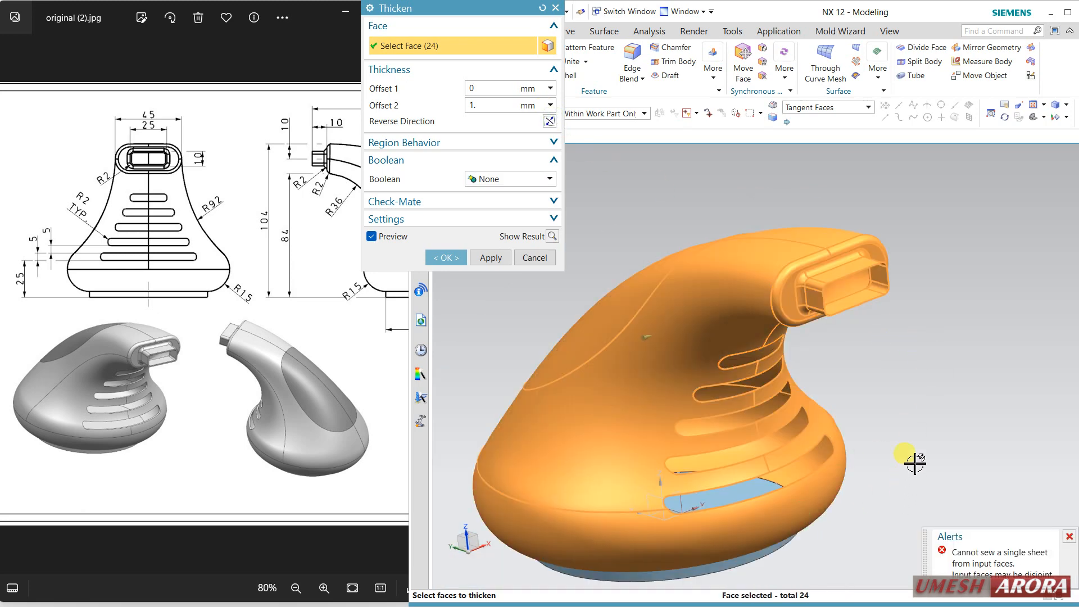
{"action": "middle_click_drag", "start_coordinate": [915, 462], "coordinate": [922, 450]}
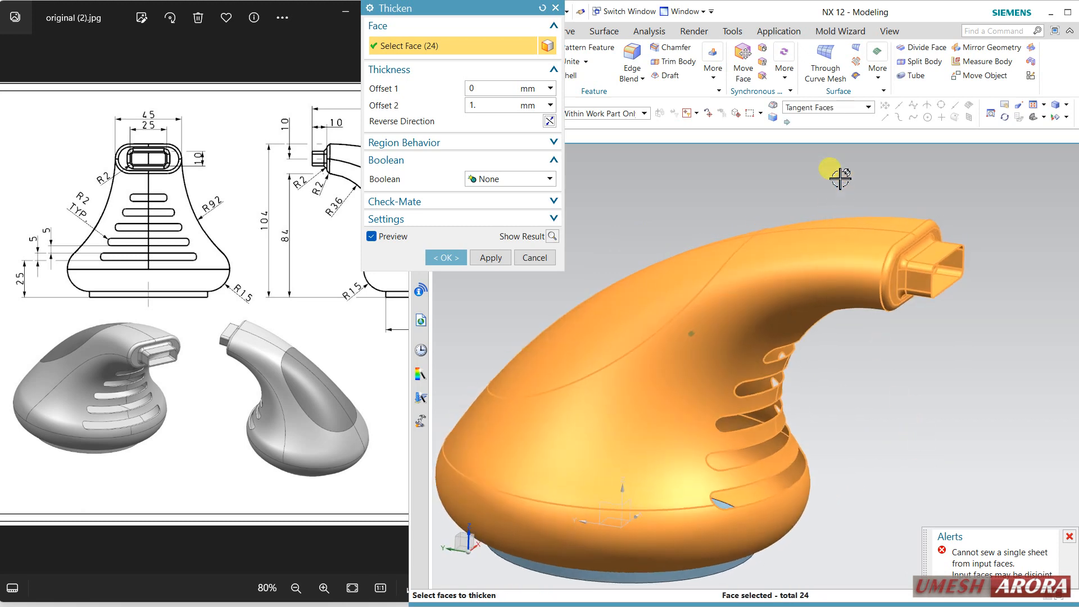
{"action": "left_click", "coordinate": [835, 109]}
{"action": "left_click", "coordinate": [823, 119]}
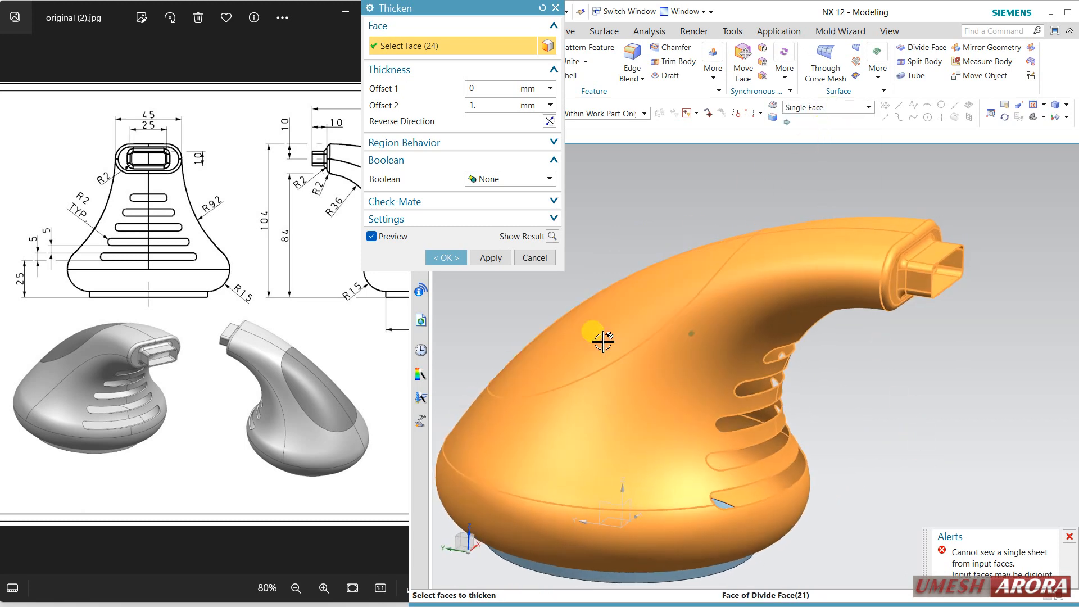
{"action": "left_click", "coordinate": [594, 366], "text": "shift"}
{"action": "middle_click_drag", "start_coordinate": [843, 428], "coordinate": [894, 415]}
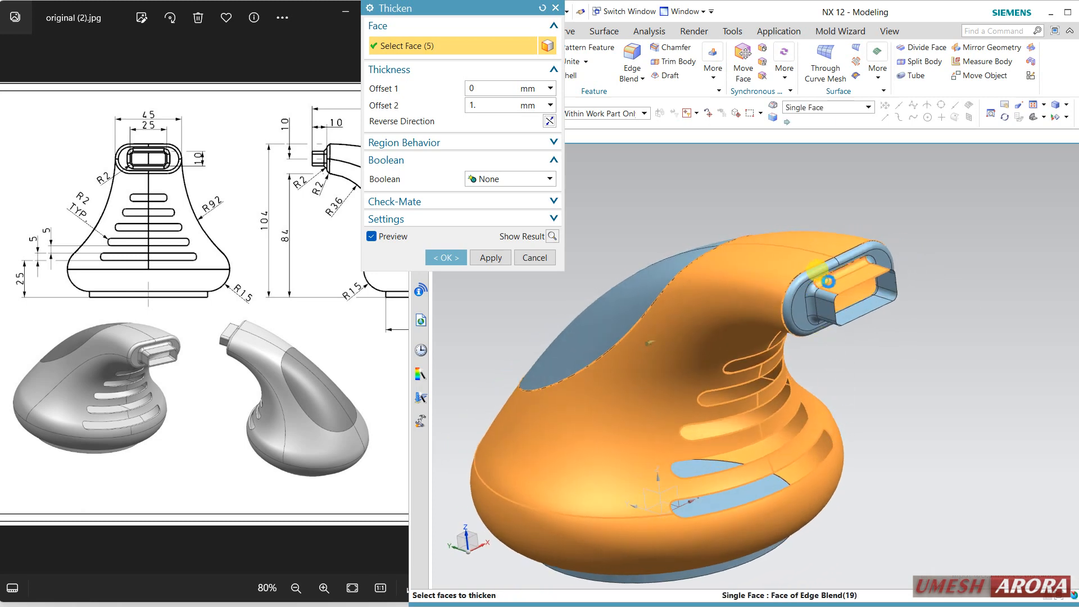
{"action": "left_click", "coordinate": [811, 281]}
{"action": "left_click", "coordinate": [815, 107]}
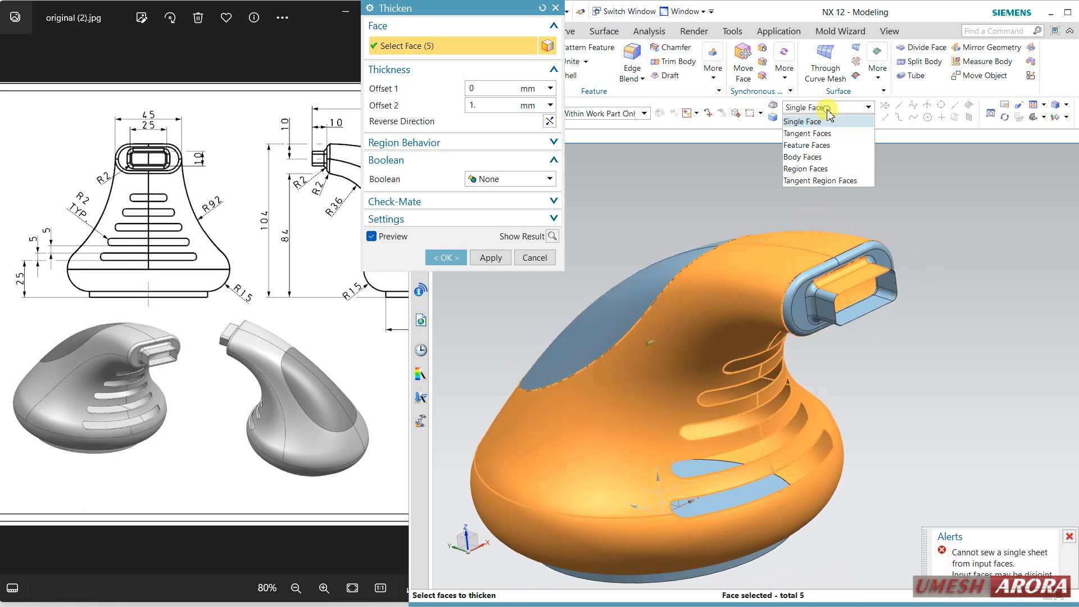
{"action": "left_click", "coordinate": [807, 137]}
{"action": "left_click", "coordinate": [809, 312]}
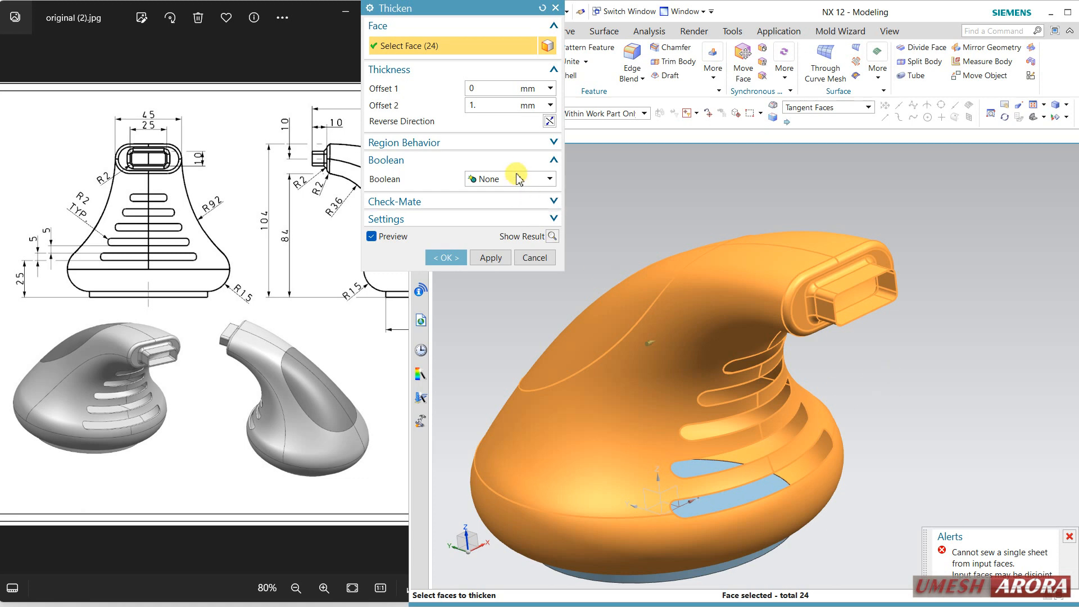
{"action": "left_click", "coordinate": [547, 120]}
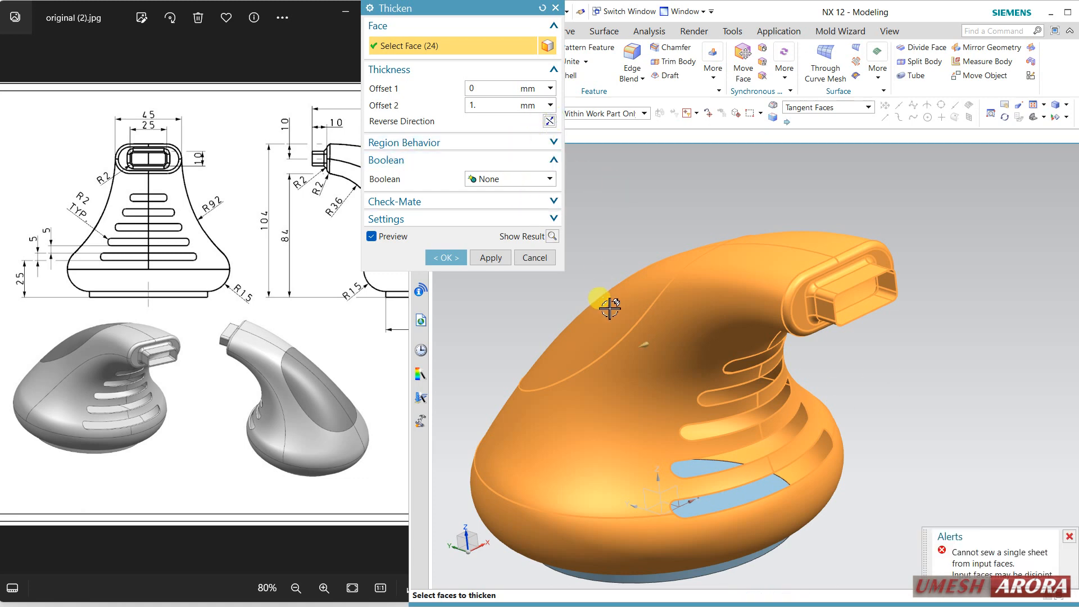
{"action": "left_click", "coordinate": [532, 257]}
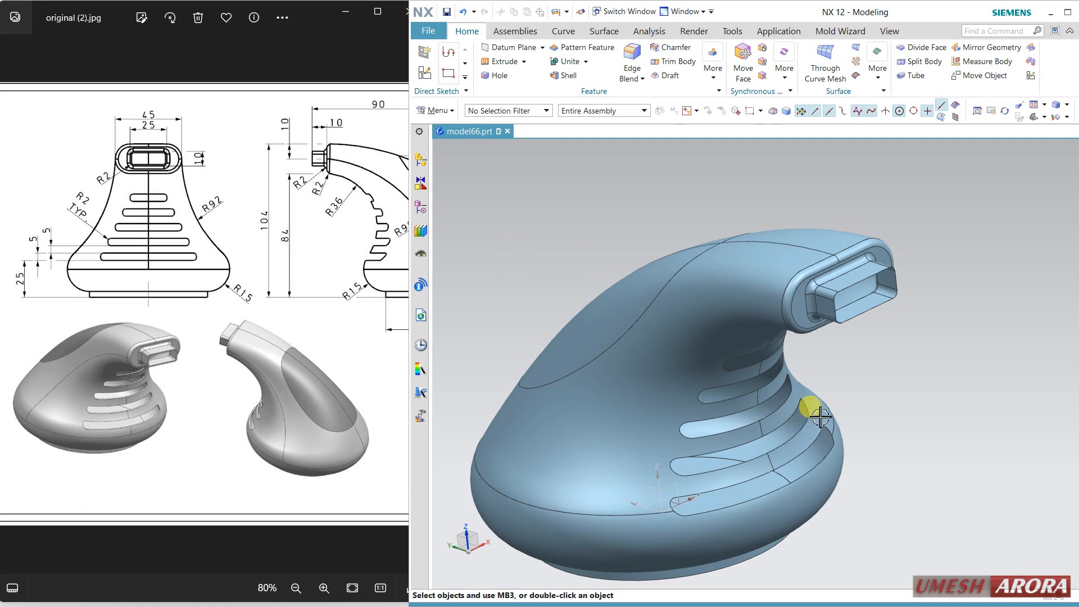
Recolor the two faces of the divided oval region on top of the body grey, using the Face selection filter
{"action": "middle_click_drag", "start_coordinate": [820, 416], "coordinate": [856, 410]}
{"action": "left_click", "coordinate": [508, 110]}
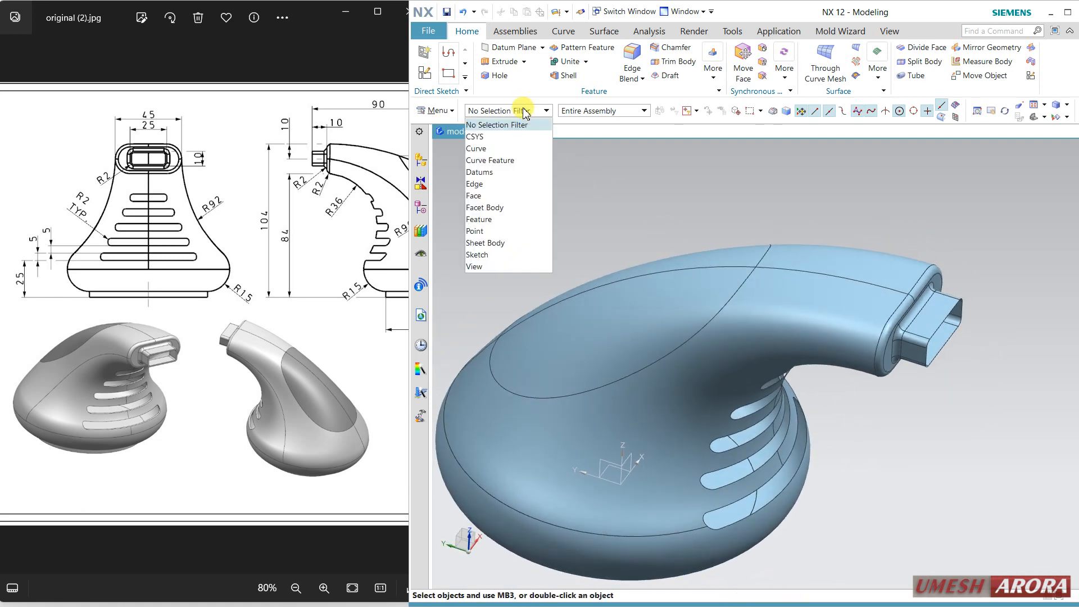
{"action": "left_click", "coordinate": [482, 194]}
{"action": "left_click", "coordinate": [651, 288]}
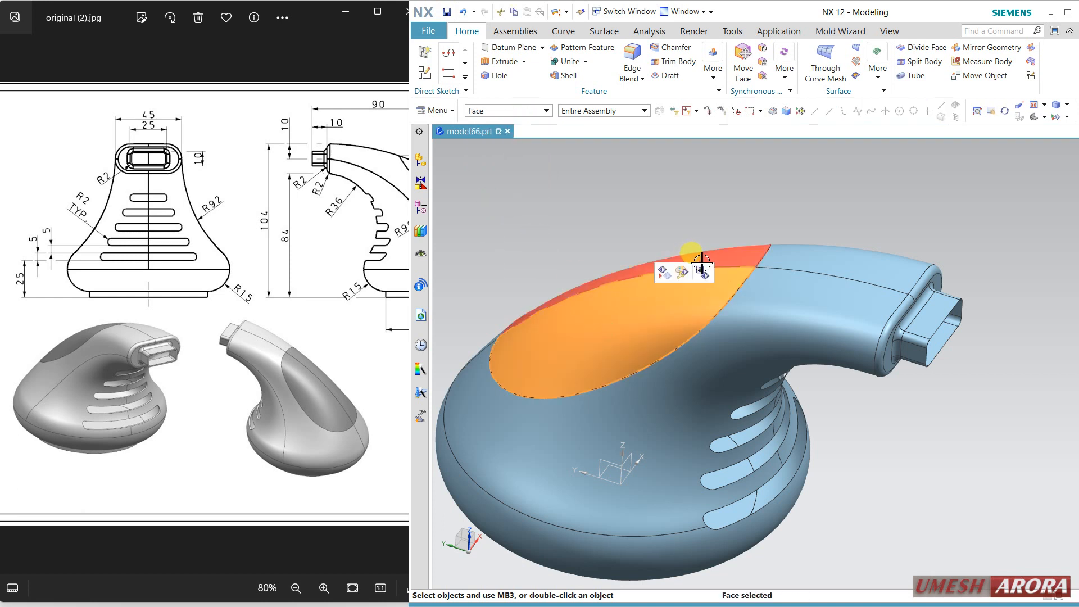
{"action": "left_click", "coordinate": [700, 263]}
{"action": "left_click", "coordinate": [736, 242]}
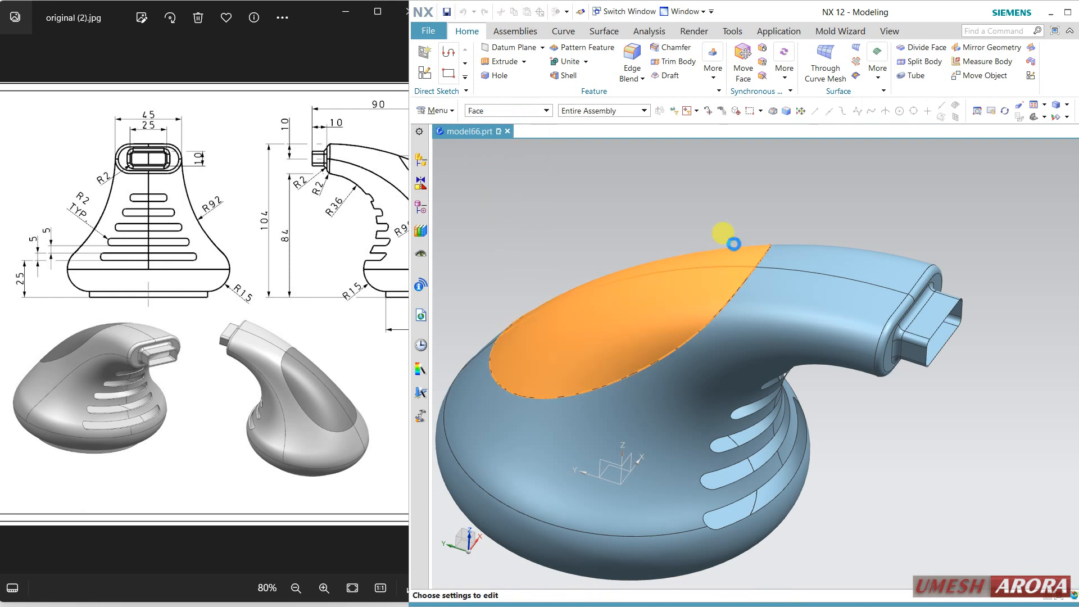
{"action": "left_click", "coordinate": [545, 84]}
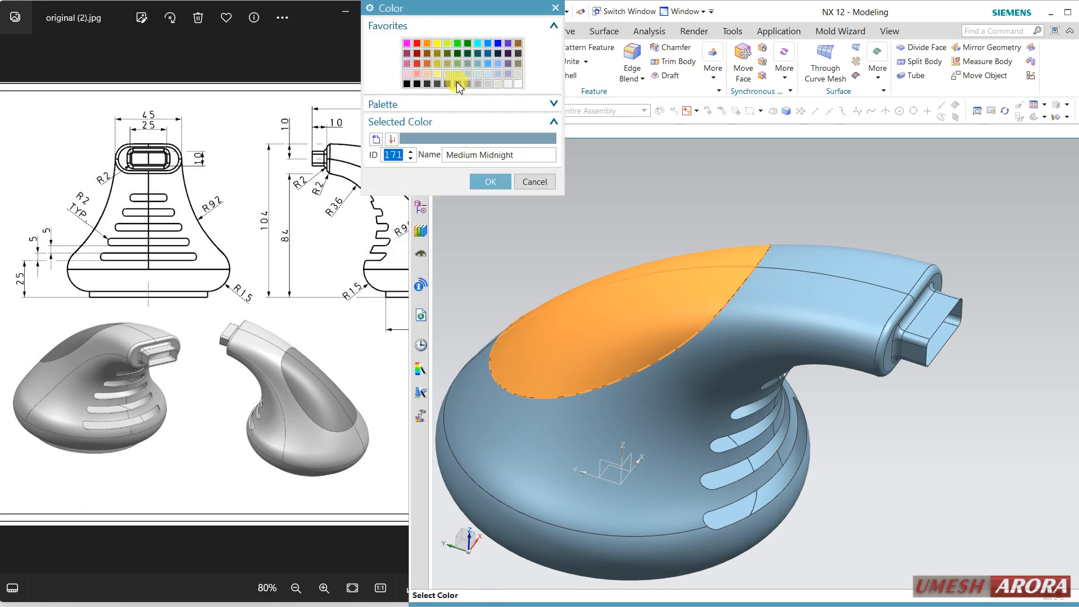
{"action": "left_click", "coordinate": [458, 84]}
{"action": "left_click", "coordinate": [490, 181]}
{"action": "left_click", "coordinate": [489, 371]}
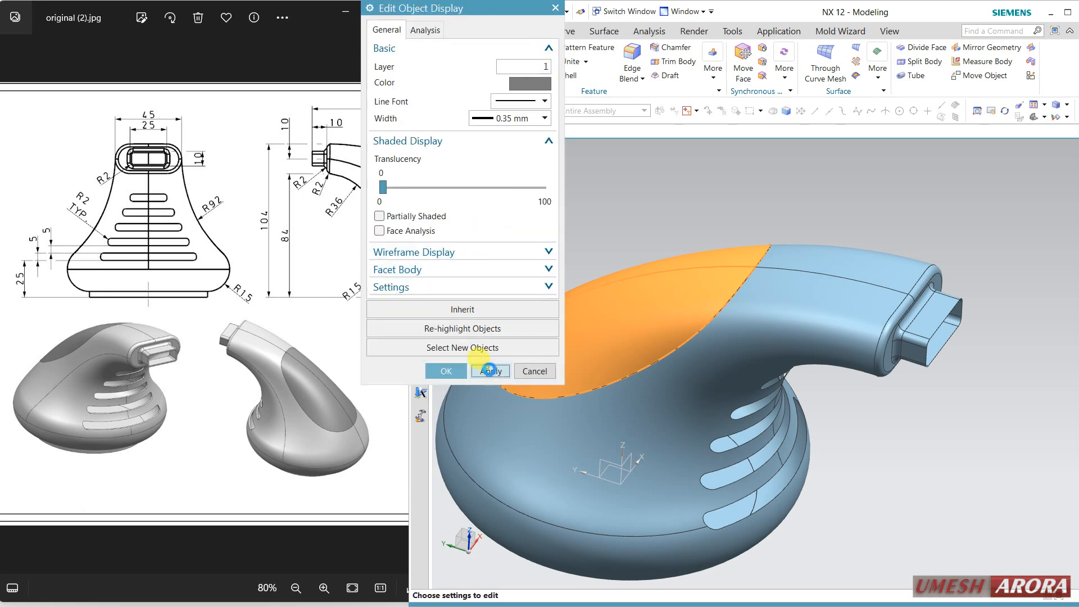
{"action": "left_click", "coordinate": [446, 371]}
Examine the recolored body in straight front and side views against the reference drawing
{"action": "middle_click_drag", "start_coordinate": [777, 309], "coordinate": [693, 348]}
{"action": "middle_click_drag", "start_coordinate": [814, 337], "coordinate": [879, 332]}
{"action": "key", "text": "F8"}
{"action": "key", "text": "F8"}
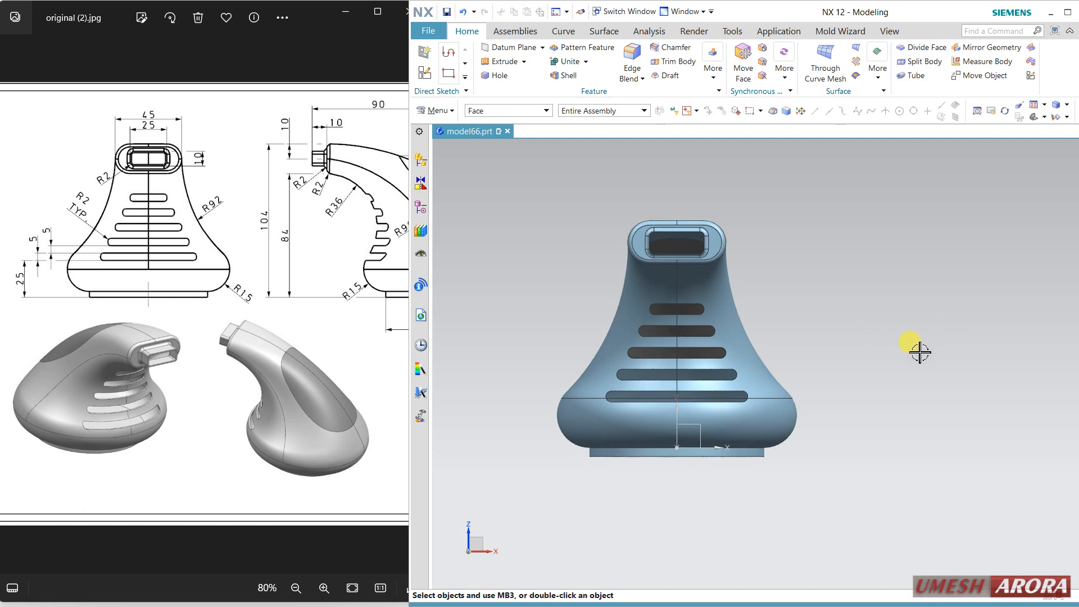
{"action": "middle_click_drag", "start_coordinate": [858, 427], "coordinate": [896, 318]}
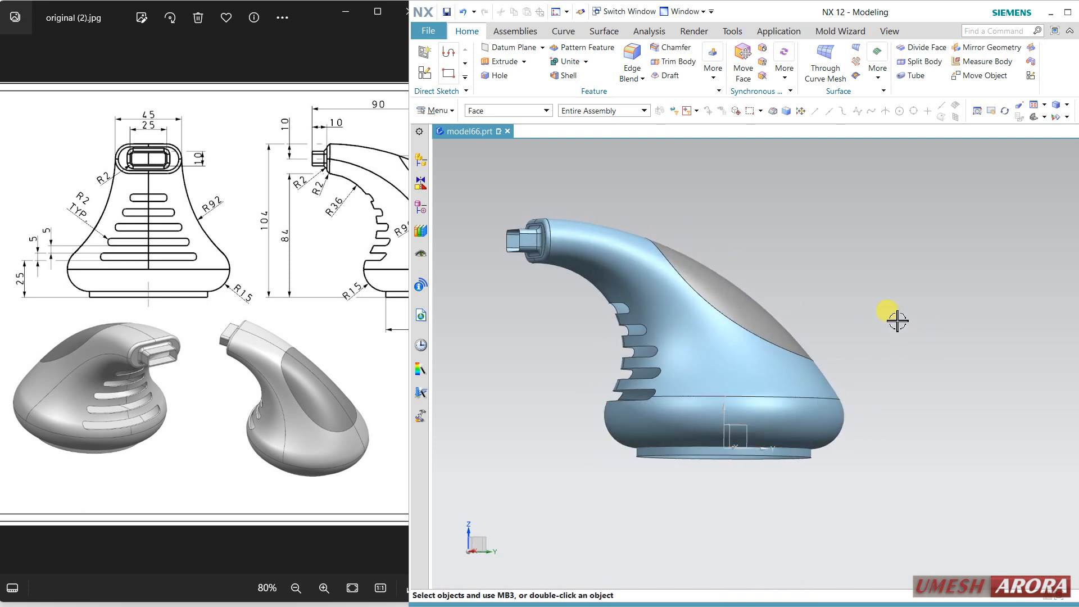
{"action": "key", "text": "F8"}
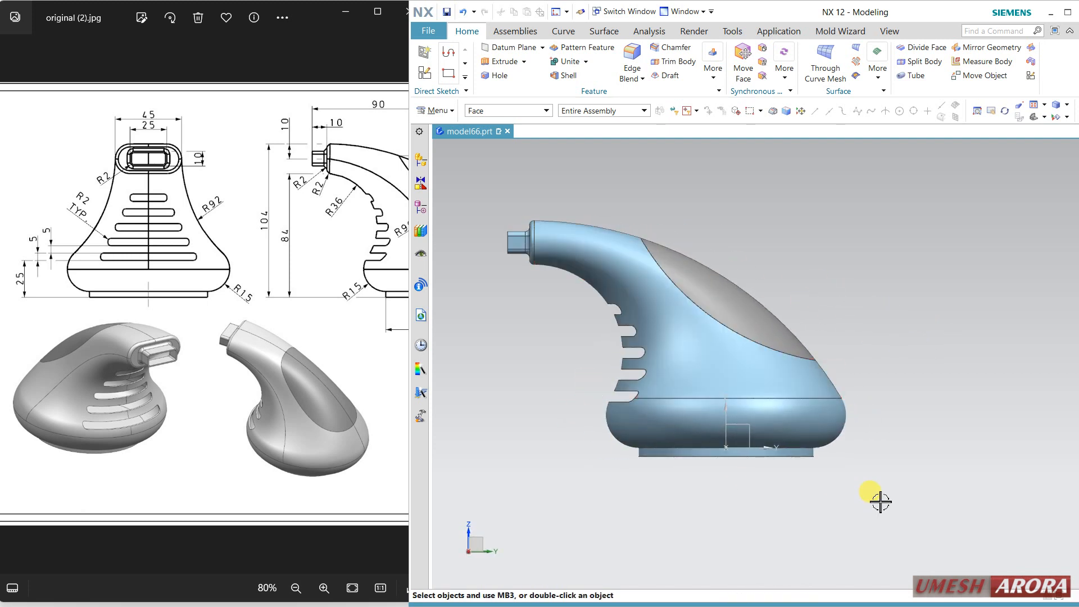